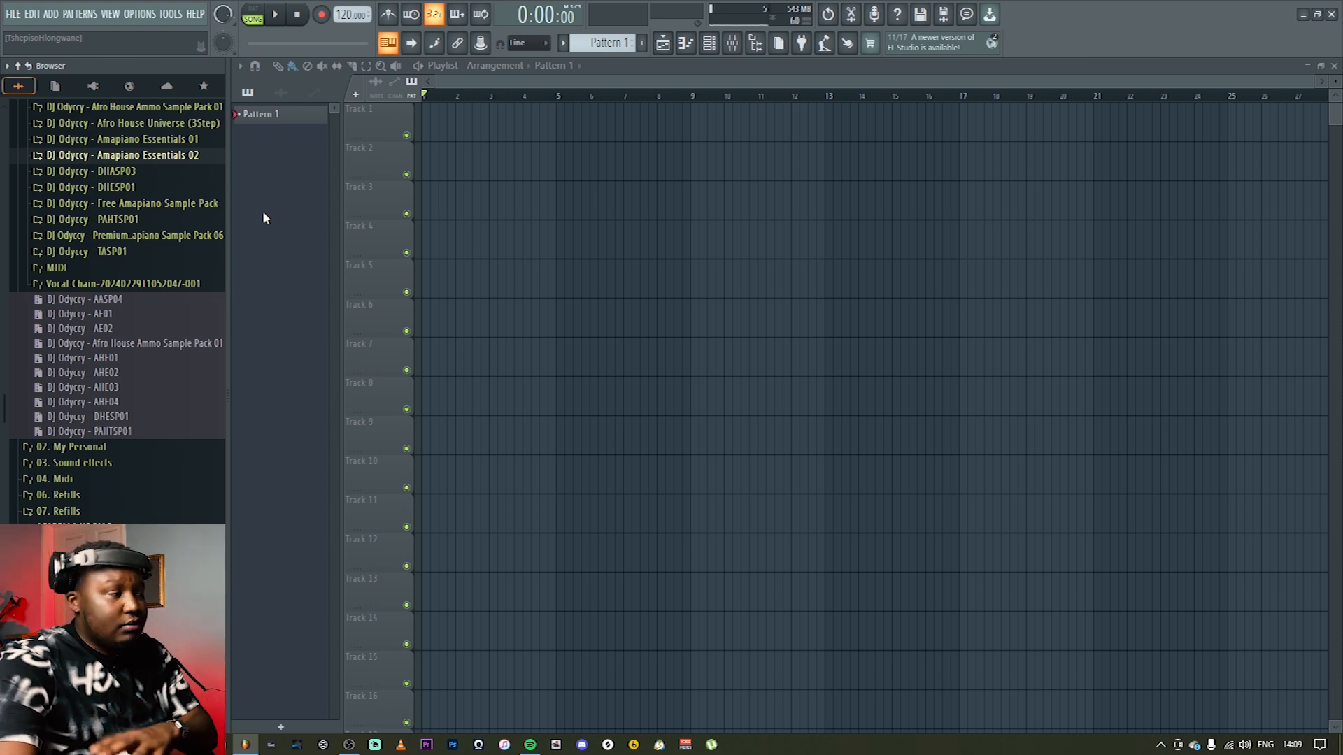
Step: Browse to the 01 Kicks one-shots folder inside the DJ Odyccy - Afro House Universe (3Step) sample pack
{"action": "scroll", "coordinate": [210, 336], "scroll_direction": "up", "scroll_amount": 5}
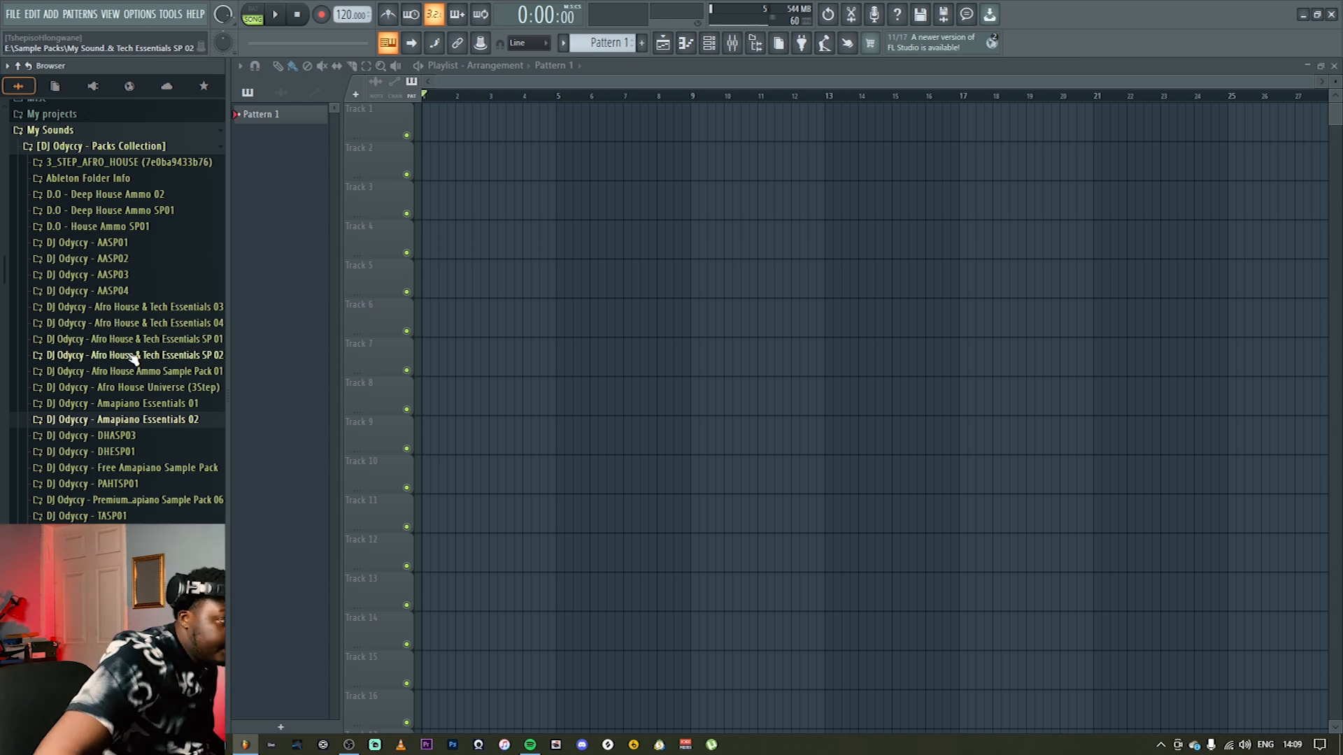
{"action": "left_click", "coordinate": [168, 392]}
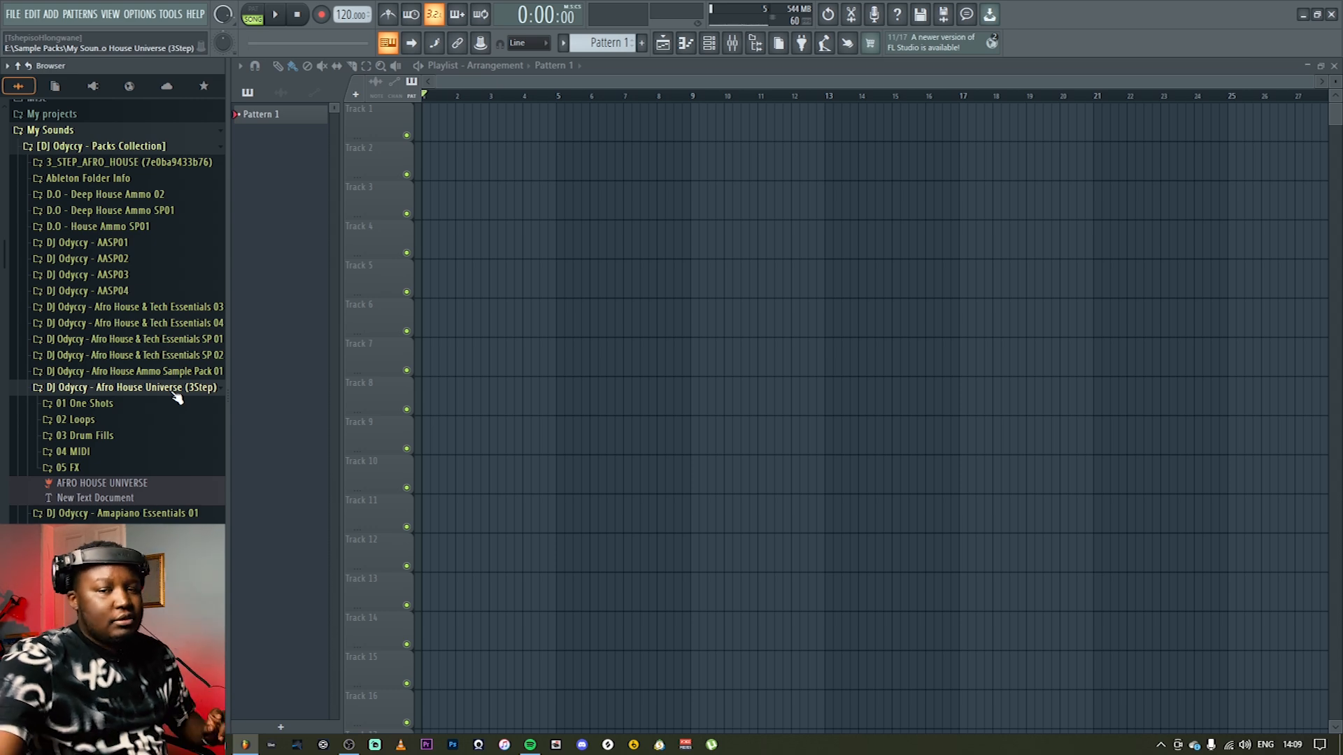
{"action": "left_click", "coordinate": [107, 404]}
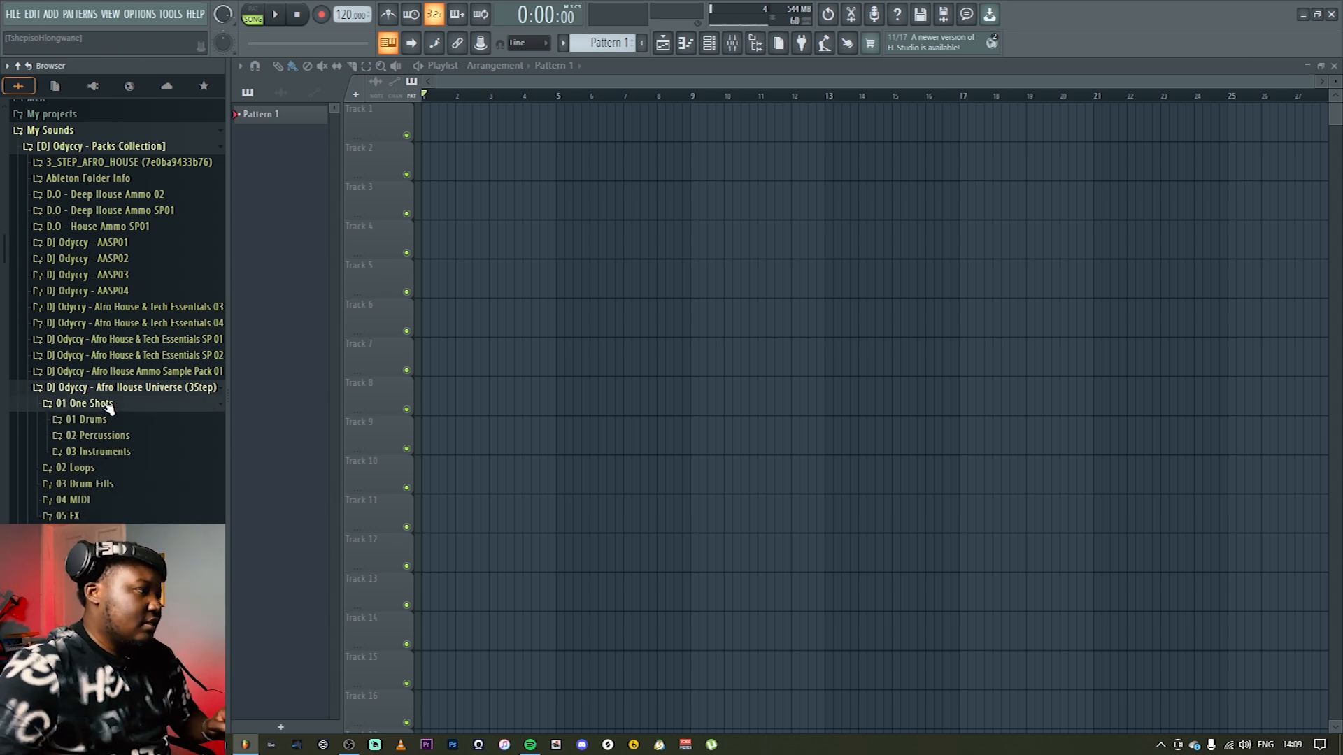
{"action": "left_click", "coordinate": [89, 420]}
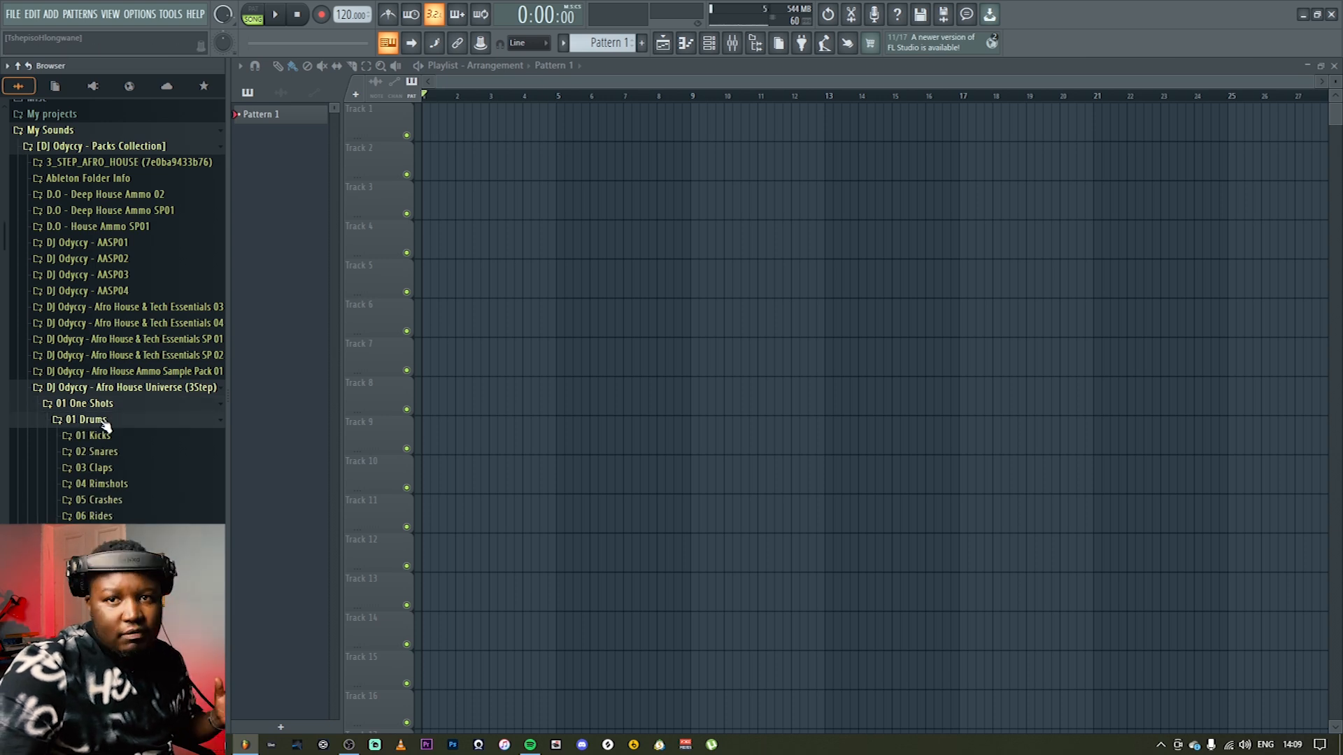
{"action": "left_click", "coordinate": [108, 451]}
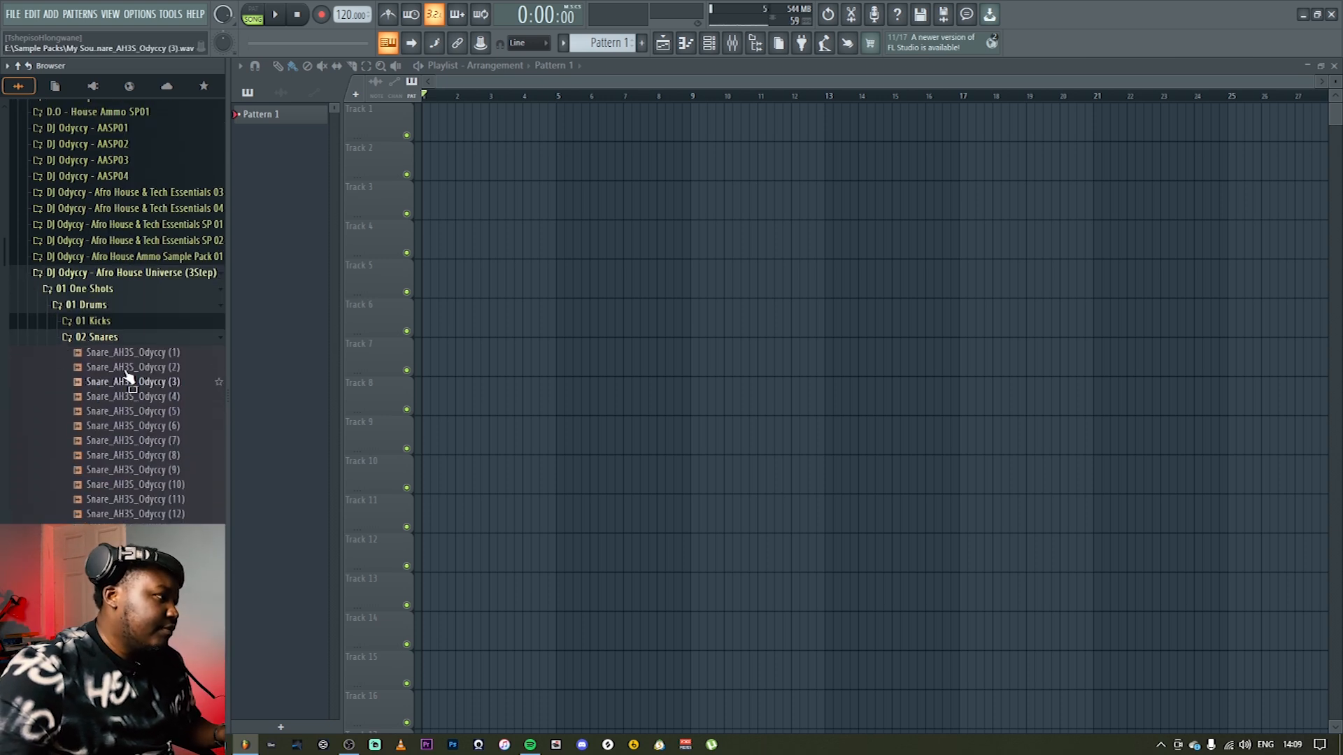
{"action": "left_click", "coordinate": [98, 337]}
{"action": "left_click", "coordinate": [105, 321]}
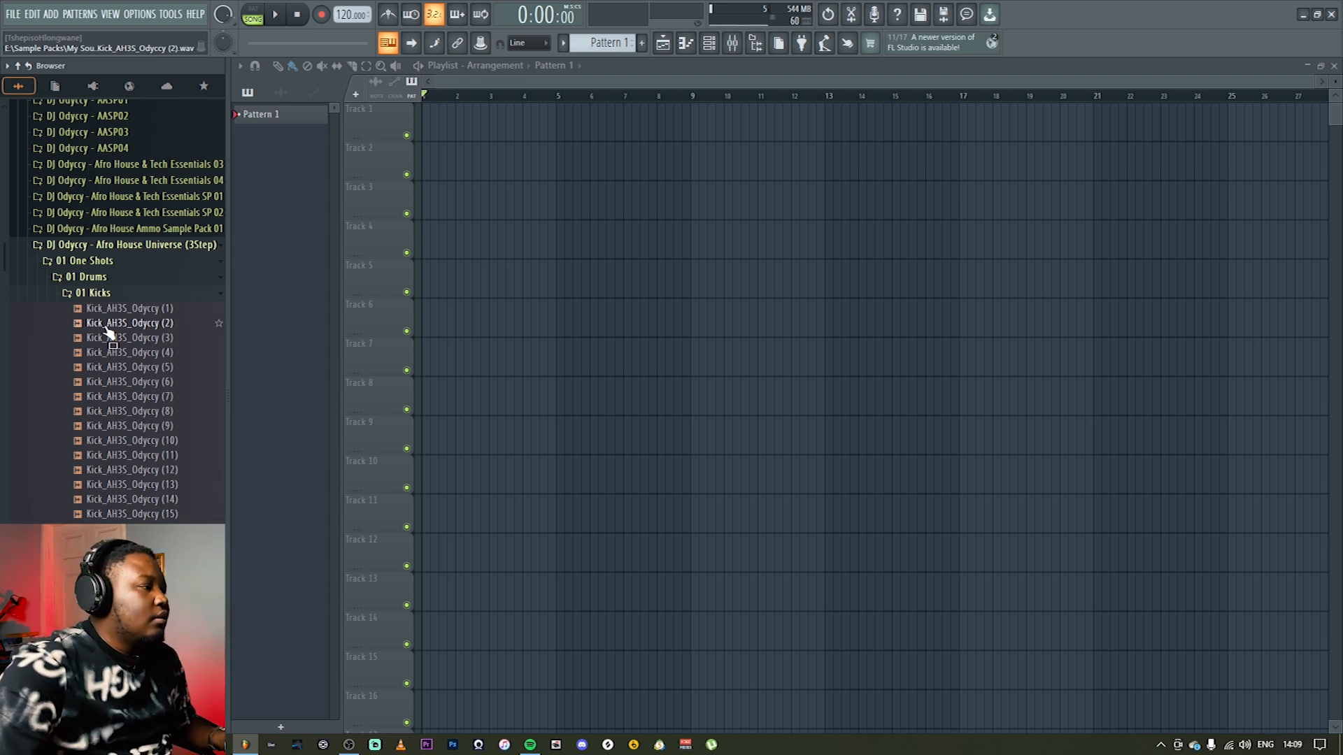
Step: Add Kick_AH3S_Odyccy (2) as an instrument track on Track 1 and repeat its pattern clip across bars 1 to 16
{"action": "left_click_drag", "start_coordinate": [150, 323], "coordinate": [391, 119]}
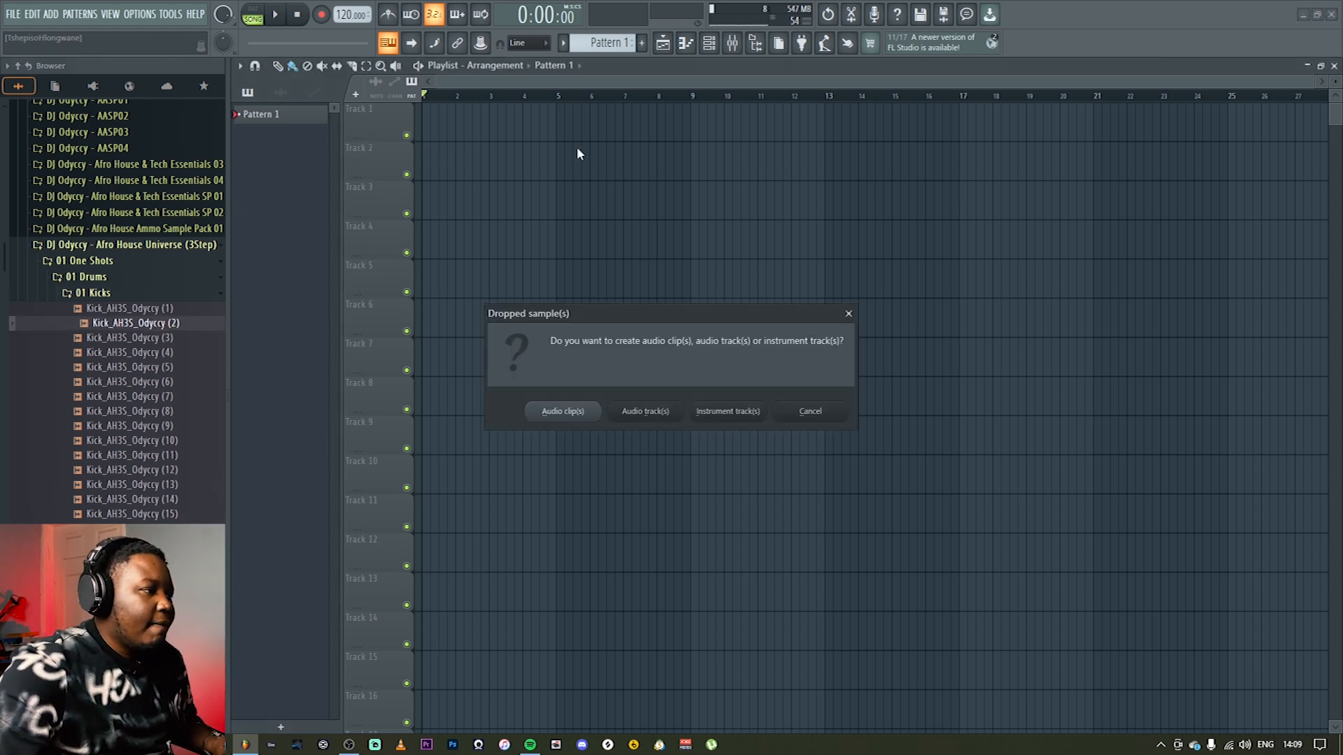
{"action": "left_click", "coordinate": [723, 417]}
{"action": "left_click_drag", "start_coordinate": [463, 124], "coordinate": [930, 150]}
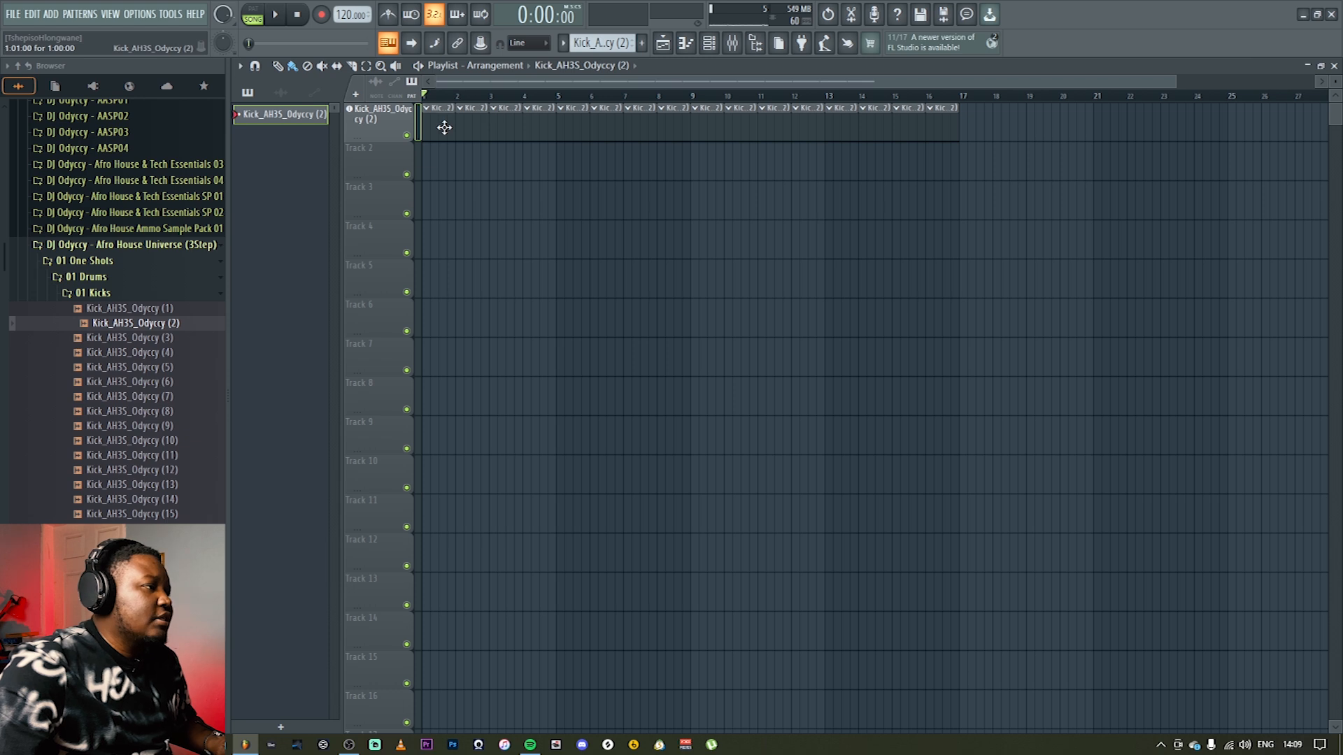
Step: Fill every 4 steps of the Kick_AH3S_Odyccy (2) channel and play back the kick pattern
{"action": "key", "text": "F6"}
{"action": "right_click", "coordinate": [501, 124]}
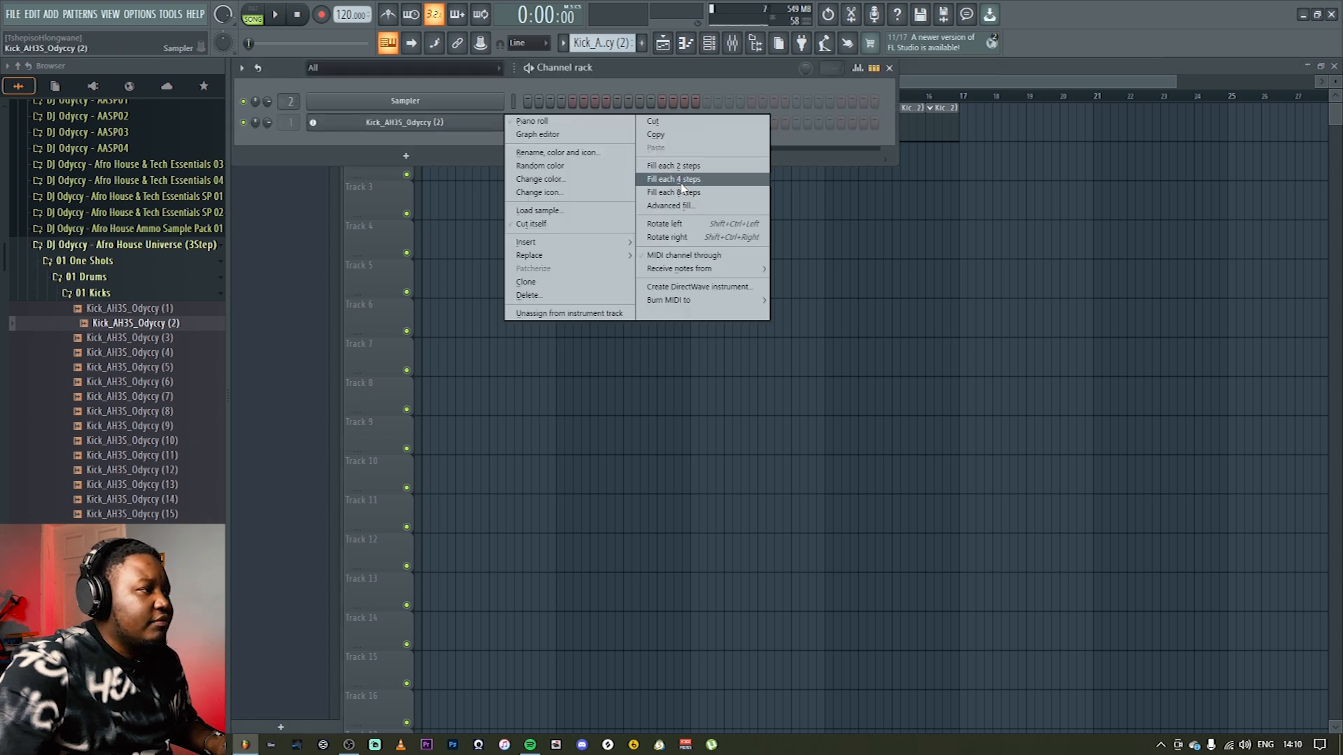
{"action": "left_click", "coordinate": [673, 179]}
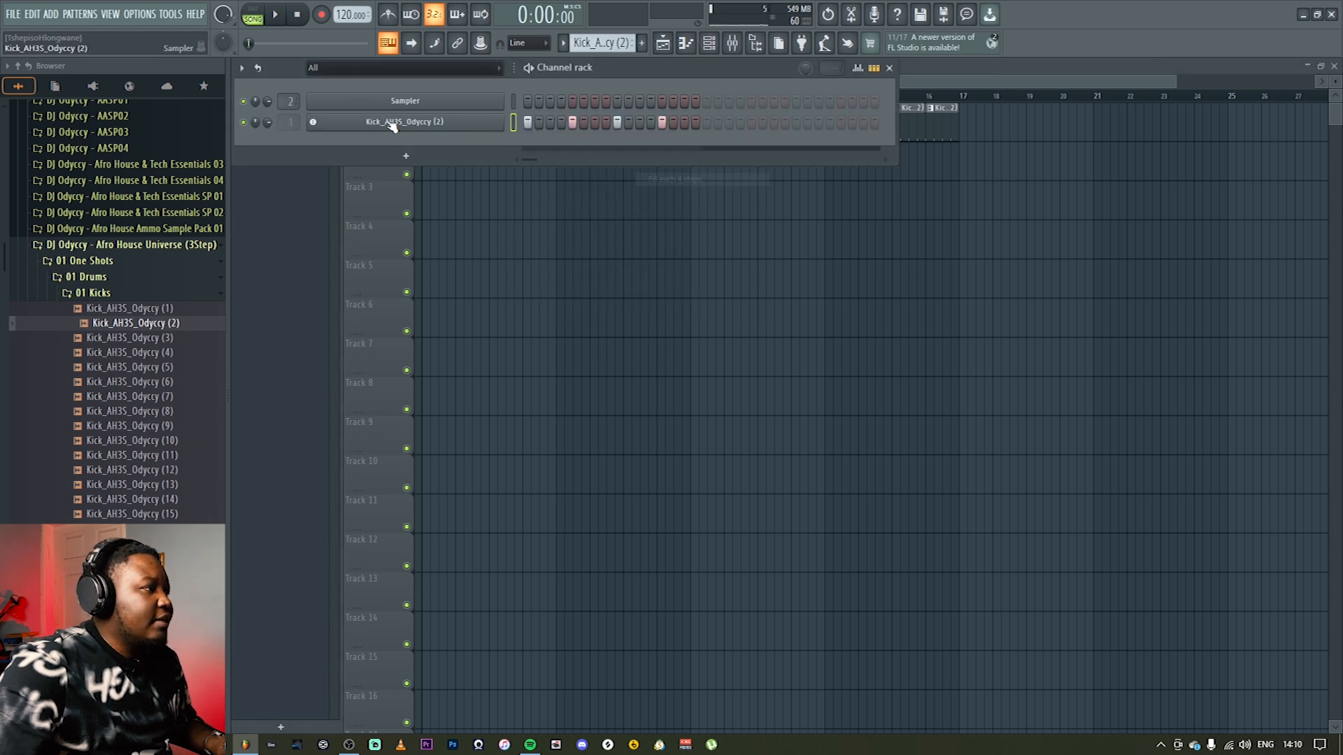
{"action": "left_click", "coordinate": [949, 67]}
{"action": "key", "text": "space"}
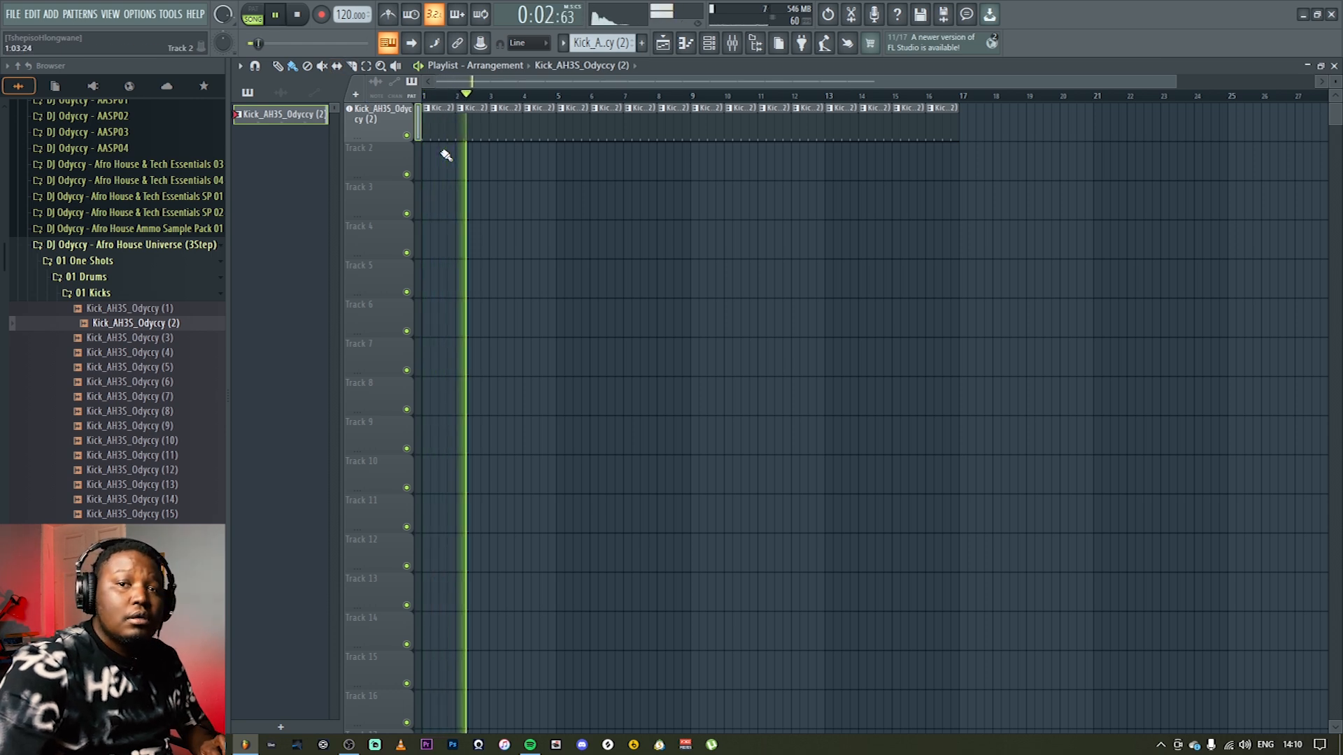
{"action": "key", "text": "space"}
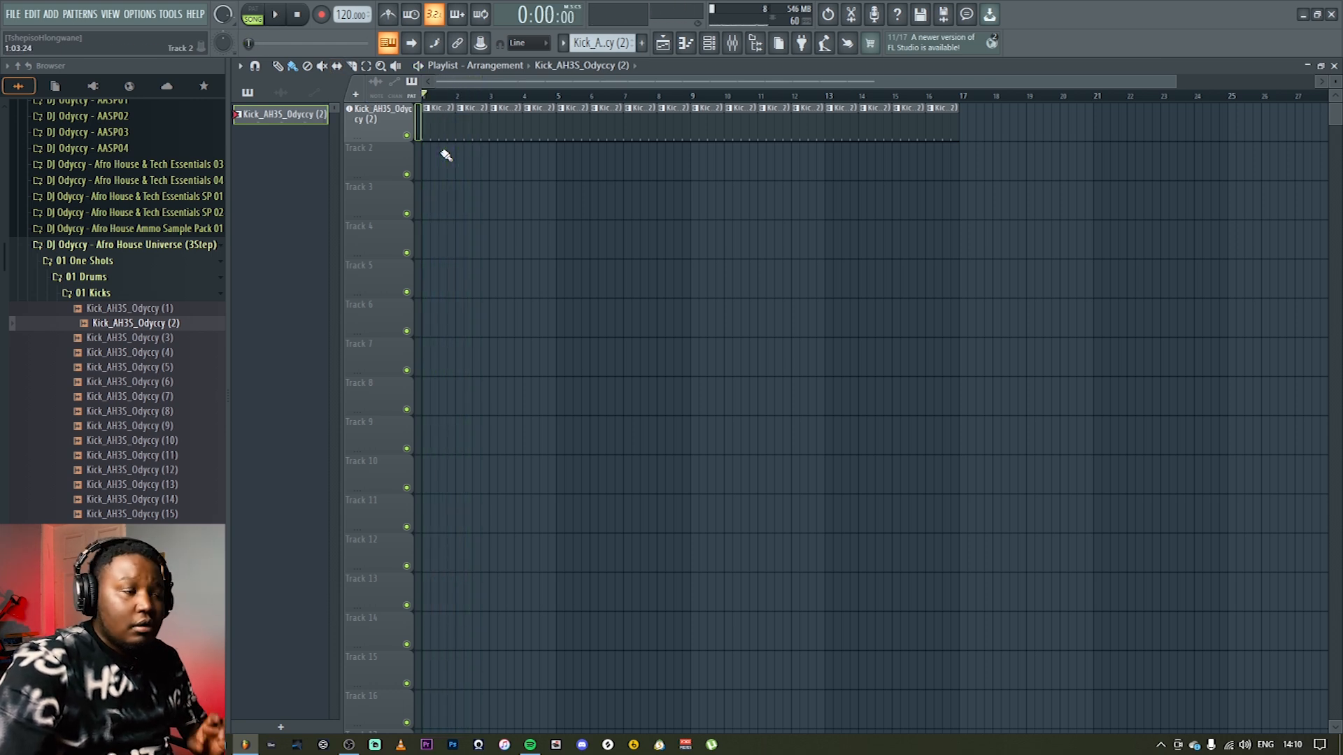
Step: Browse from the kicks to the 08 Mixed Percs folder under the pack's one-shot percussions
{"action": "left_click", "coordinate": [94, 293]}
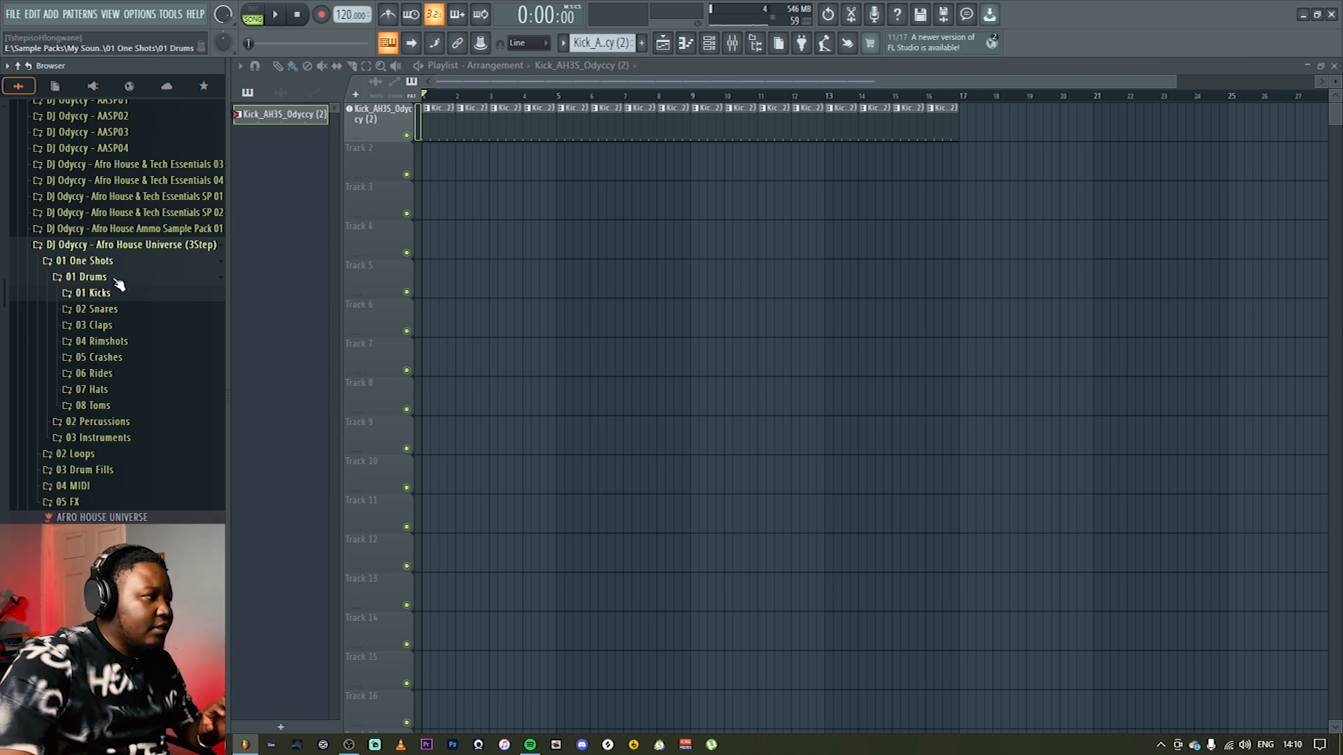
{"action": "left_click", "coordinate": [90, 278]}
{"action": "left_click", "coordinate": [94, 293]}
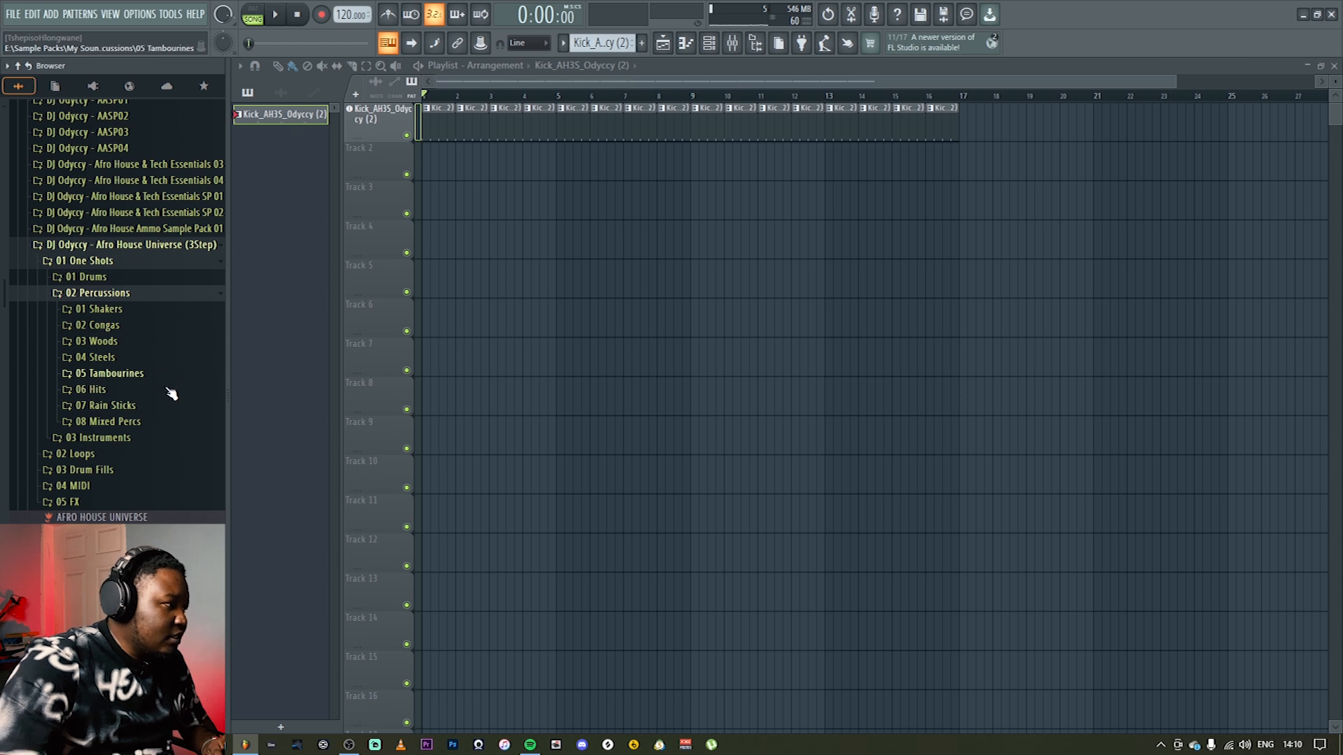
{"action": "left_click", "coordinate": [149, 424]}
Step: Audition the mixed percussion one-shots one after another, from Perc_AH3S_Odyccy (16) onward
{"action": "left_click", "coordinate": [163, 382]}
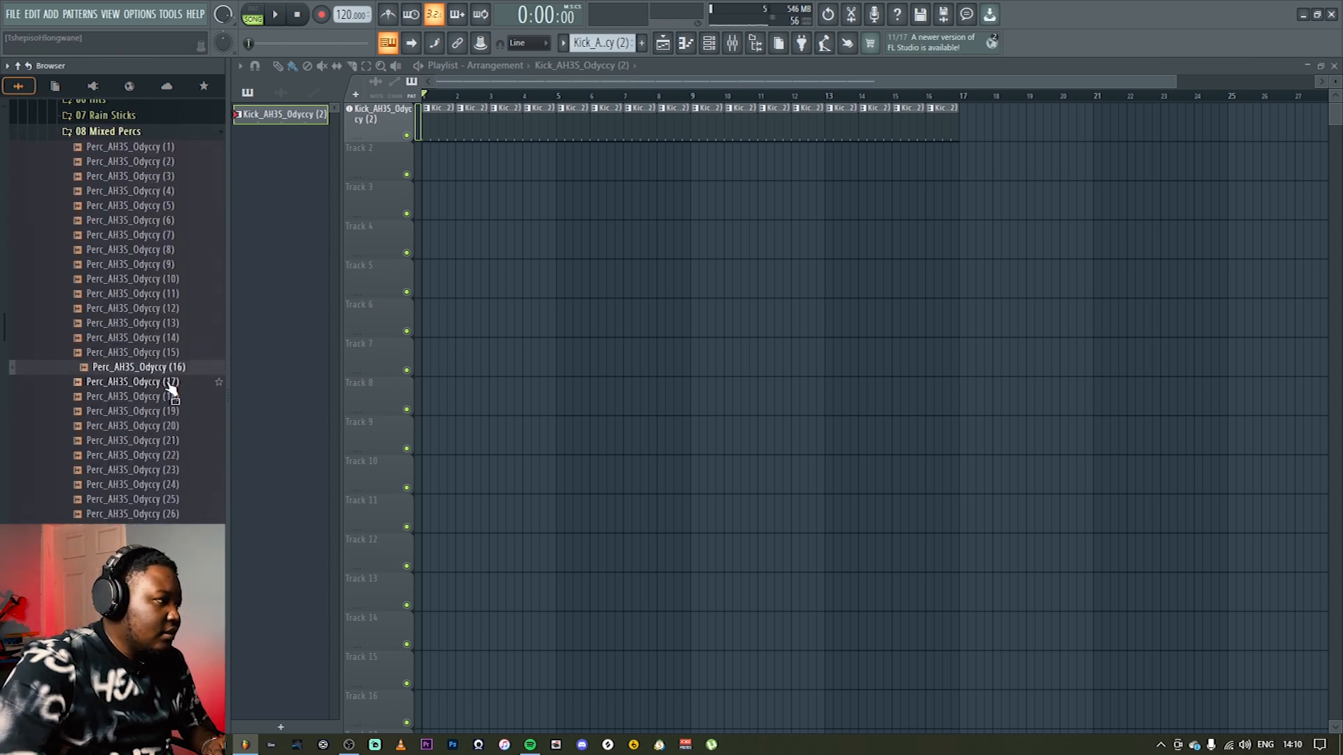
{"action": "left_click", "coordinate": [173, 397]}
{"action": "left_click", "coordinate": [168, 413]}
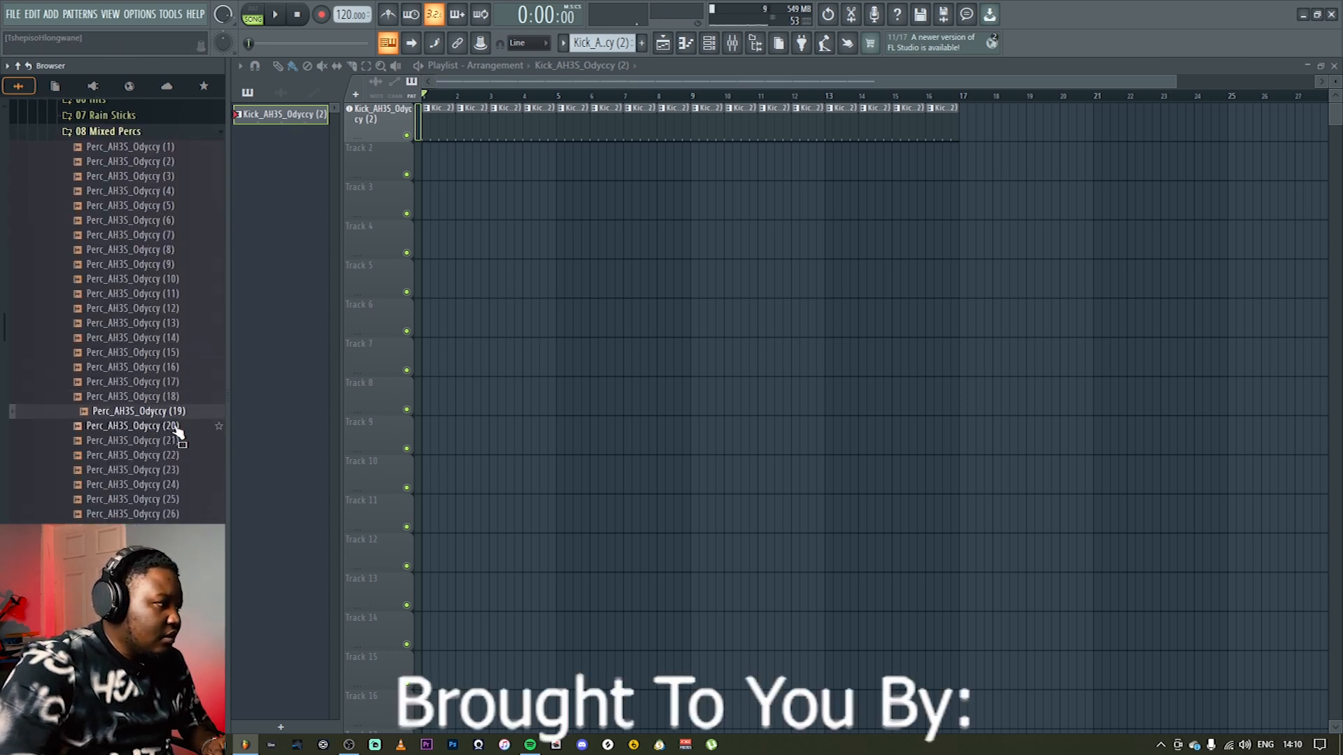
{"action": "left_click", "coordinate": [165, 425]}
{"action": "left_click", "coordinate": [171, 440]}
{"action": "left_click", "coordinate": [175, 454]}
{"action": "left_click", "coordinate": [181, 483]}
{"action": "left_click", "coordinate": [183, 499]}
{"action": "left_click", "coordinate": [180, 514]}
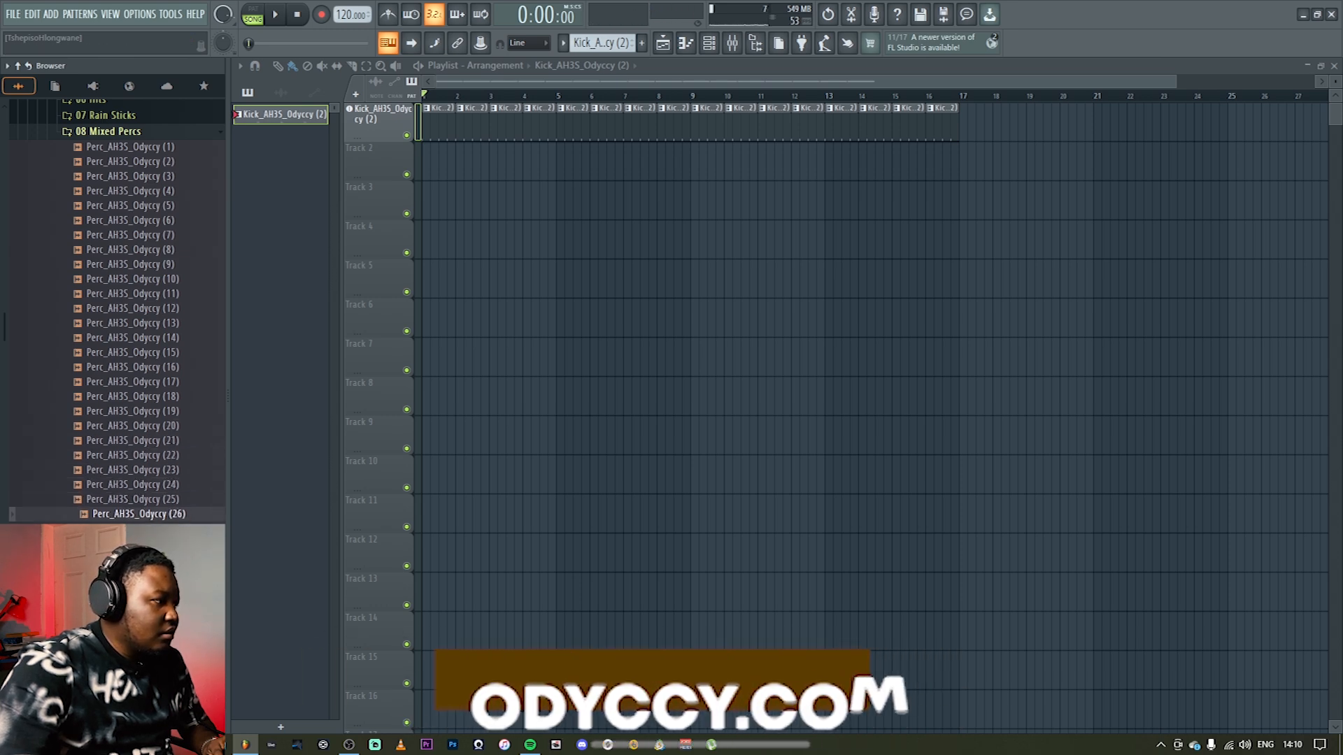
{"action": "left_click", "coordinate": [179, 528]}
{"action": "left_click", "coordinate": [179, 544]}
{"action": "left_click", "coordinate": [180, 558]}
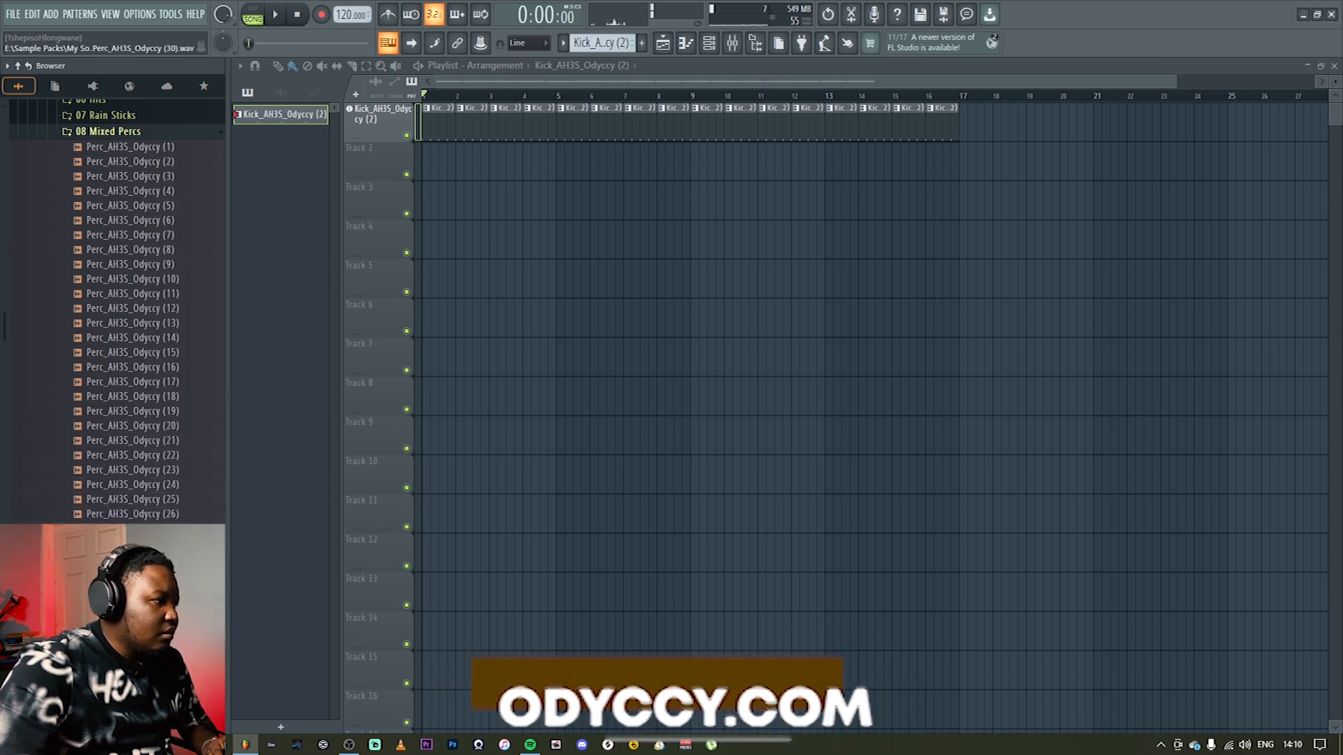
Step: Add Perc_AH3S_Odyccy (30) as an instrument track on Track 2
{"action": "scroll", "coordinate": [174, 396], "scroll_direction": "down", "scroll_amount": 4}
{"action": "left_click_drag", "start_coordinate": [174, 396], "coordinate": [388, 161]}
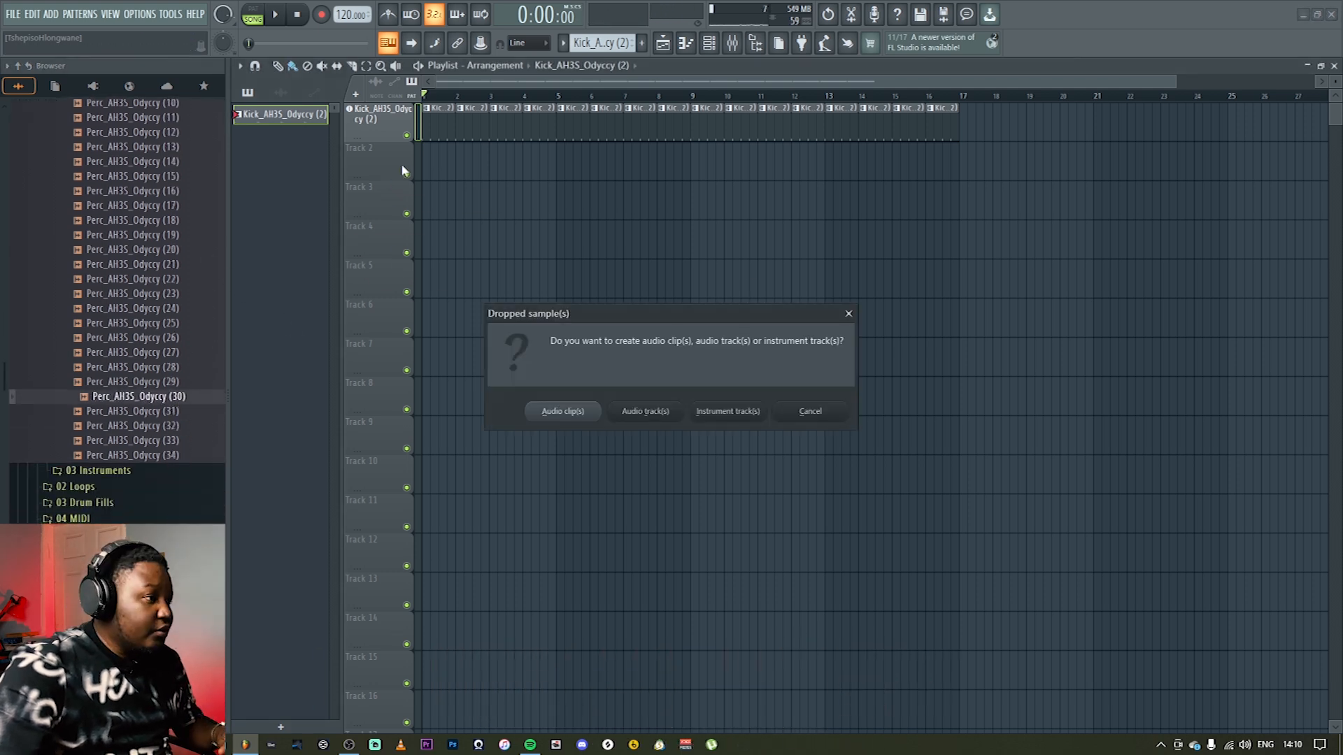
{"action": "left_click", "coordinate": [743, 418]}
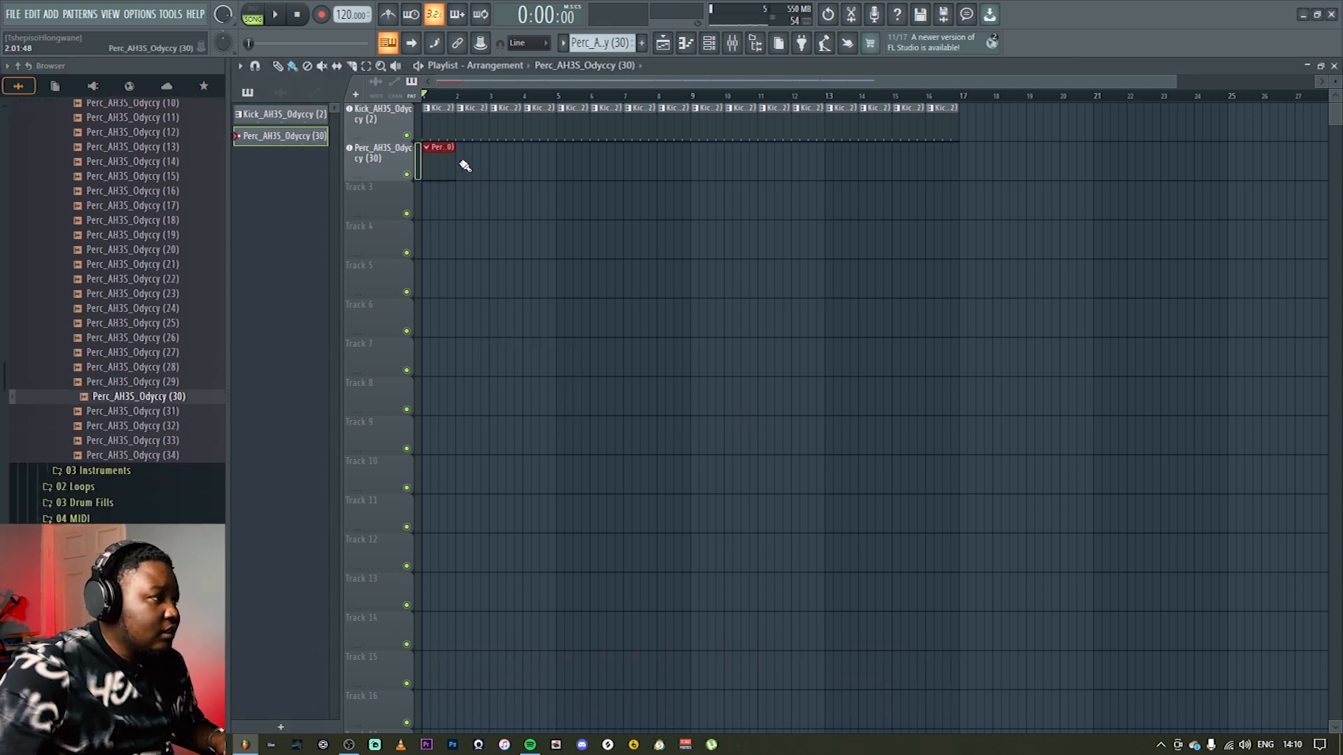
Step: Repeat the Perc_AH3S_Odyccy (30) pattern clip on Track 2 across bars 1 to 16 and deselect it
{"action": "key", "text": "ctrl+b"}
{"action": "key", "text": "ctrl+b"}
{"action": "key", "text": "ctrl+b"}
{"action": "key", "text": "ctrl+b"}
{"action": "key", "text": "ctrl+b"}
{"action": "key", "text": "ctrl+b"}
{"action": "key", "text": "ctrl+b"}
{"action": "key", "text": "ctrl+b"}
{"action": "key", "text": "ctrl+b"}
{"action": "key", "text": "ctrl+b"}
{"action": "key", "text": "ctrl+b"}
{"action": "key", "text": "ctrl+b"}
{"action": "key", "text": "ctrl+b"}
{"action": "key", "text": "ctrl+b"}
{"action": "key", "text": "ctrl+b"}
{"action": "key", "text": "ctrl+d"}
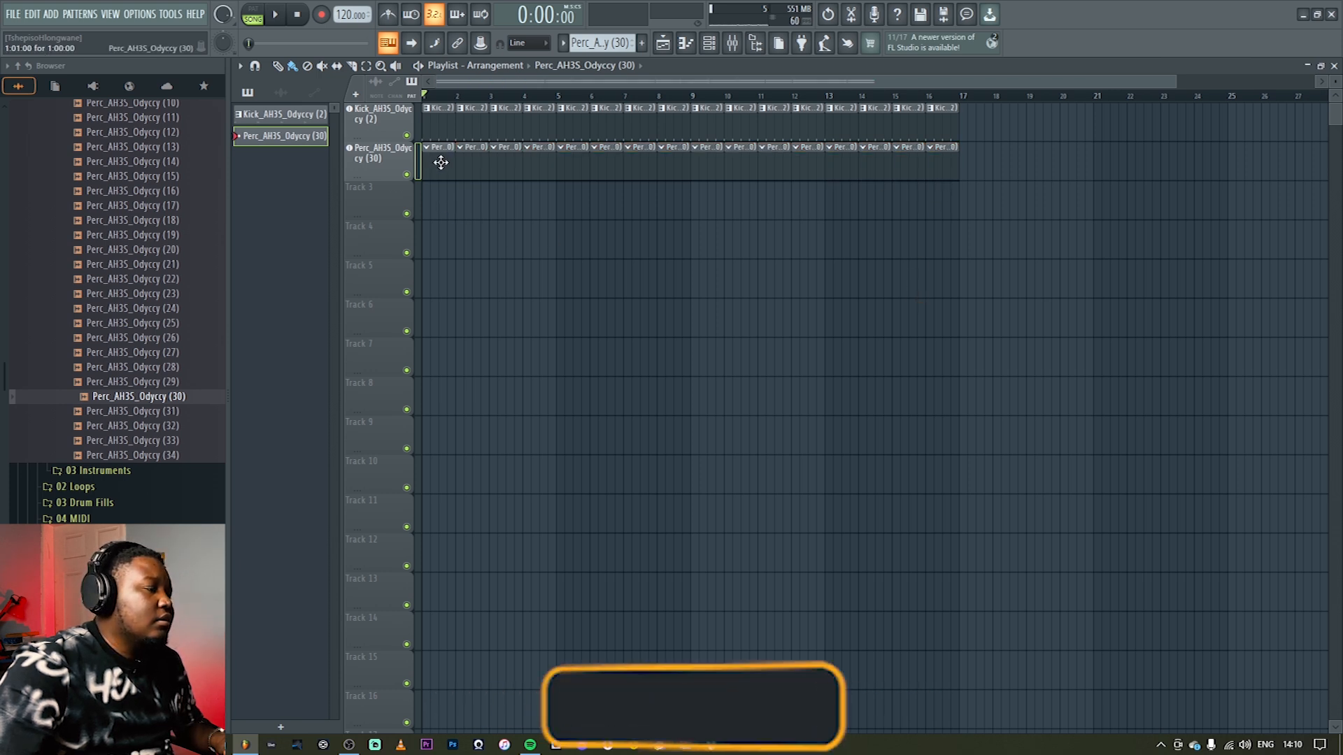
Step: Program the Perc_AH3S_Odyccy (30) channel with hits on steps 7, 8, 11, 12 and 15
{"action": "key", "text": "F6"}
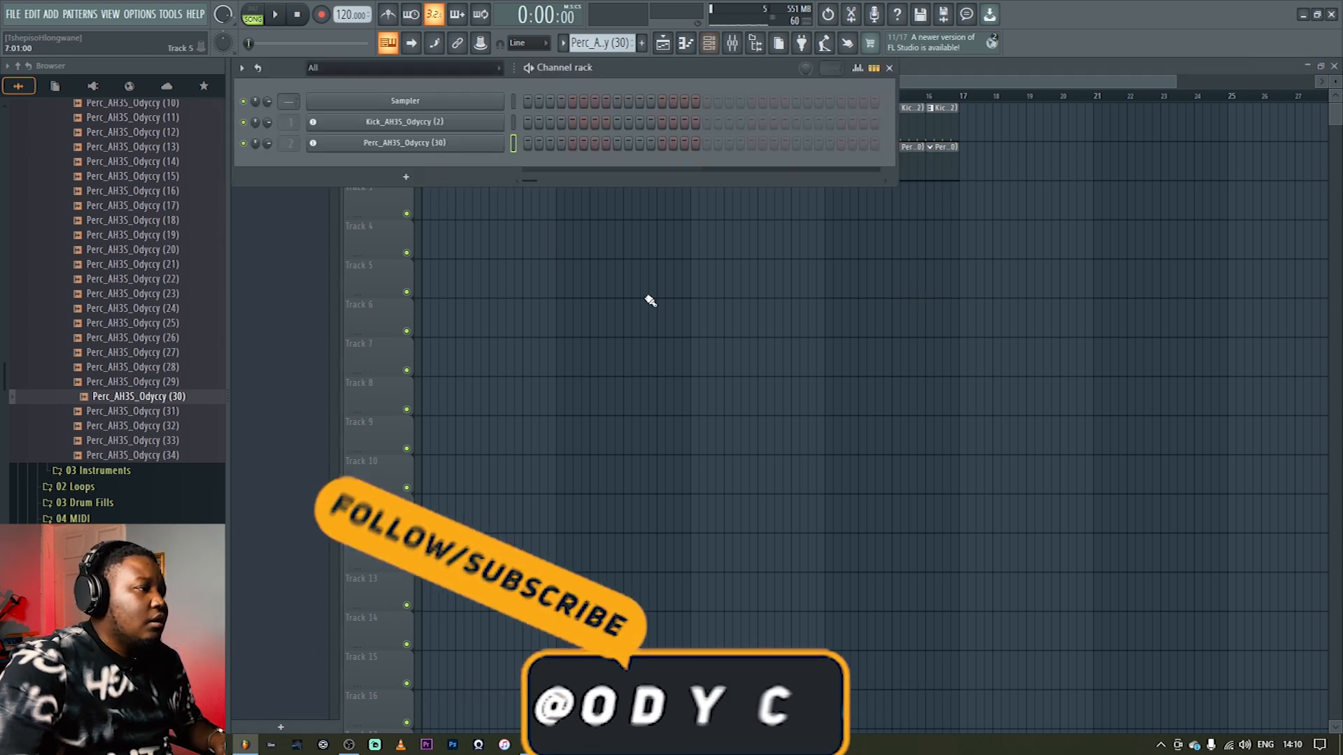
{"action": "left_click", "coordinate": [595, 145]}
{"action": "left_click", "coordinate": [606, 144]}
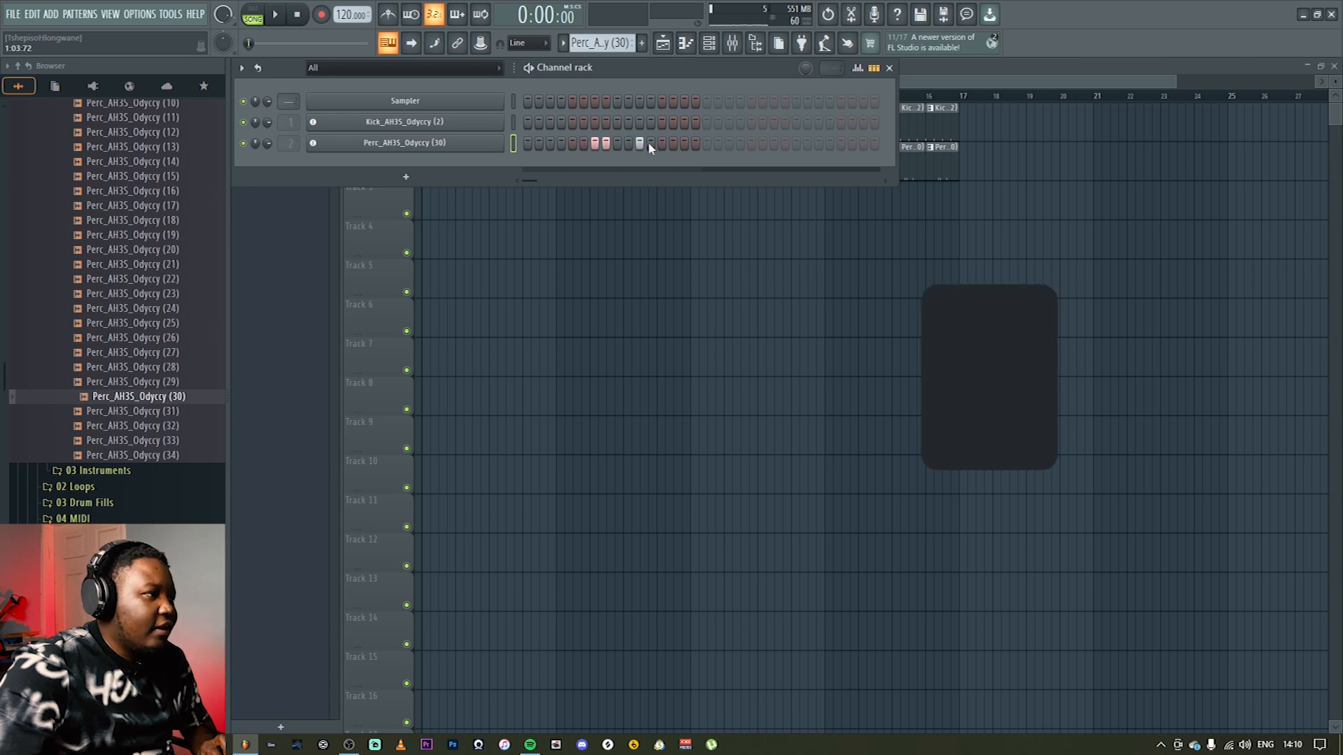
{"action": "left_click", "coordinate": [640, 143]}
{"action": "left_click", "coordinate": [651, 143]}
{"action": "left_click", "coordinate": [684, 143]}
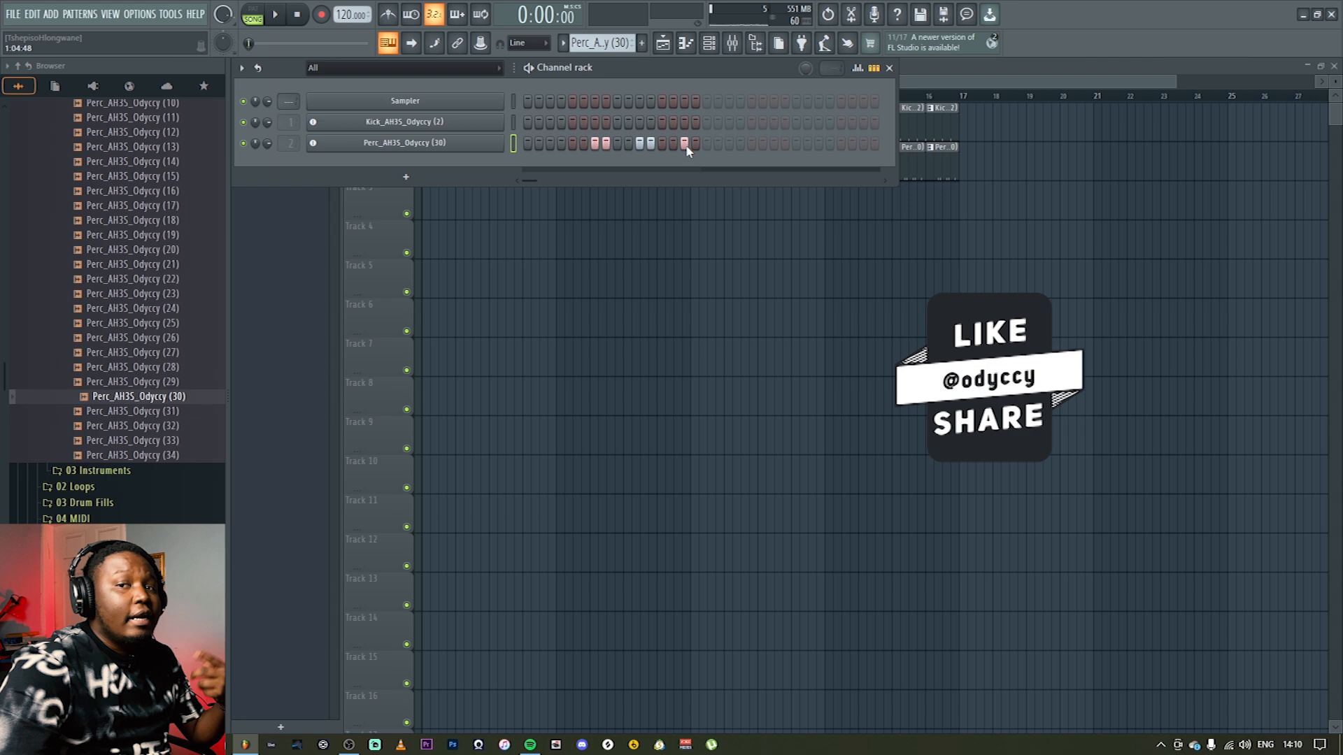
{"action": "left_click_drag", "start_coordinate": [712, 139], "coordinate": [576, 138]}
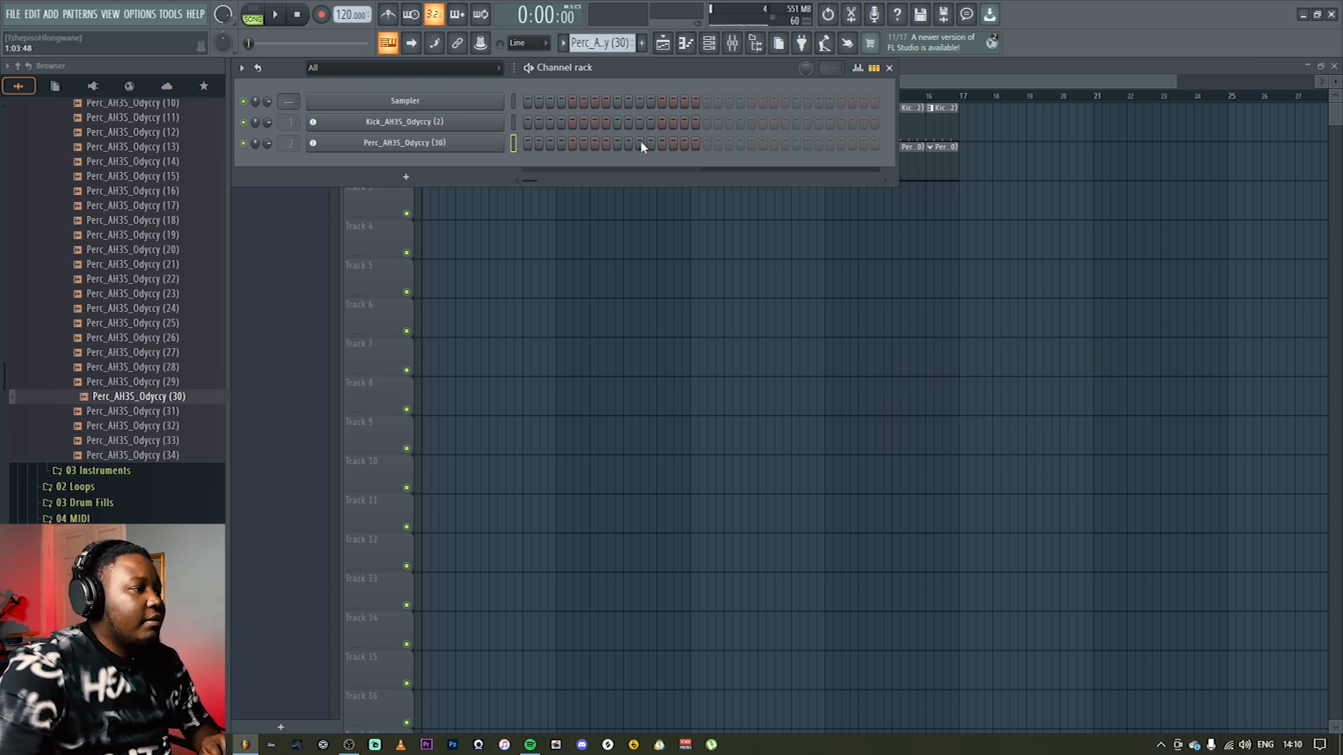
{"action": "key", "text": "F6"}
Step: Play the kick and percussion together and lower the percussion's mixer track volume
{"action": "key", "text": "space"}
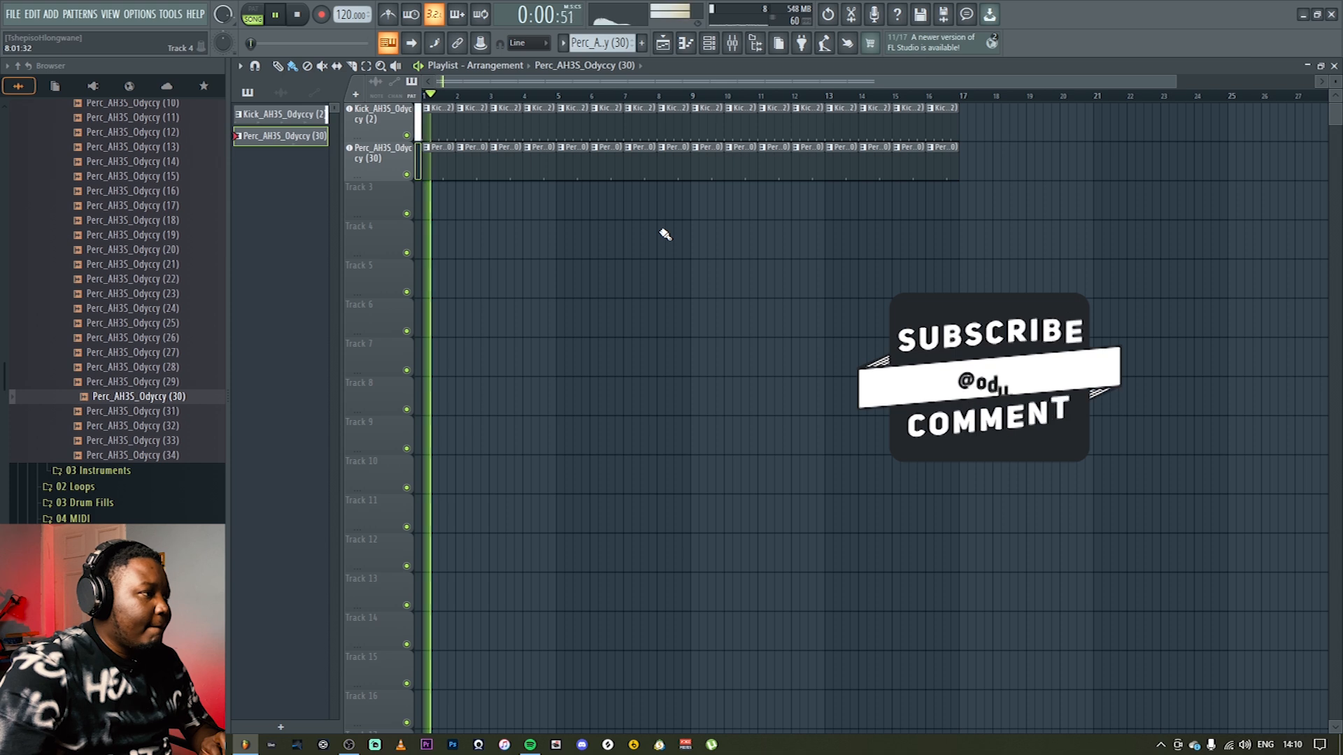
{"action": "key", "text": "F9"}
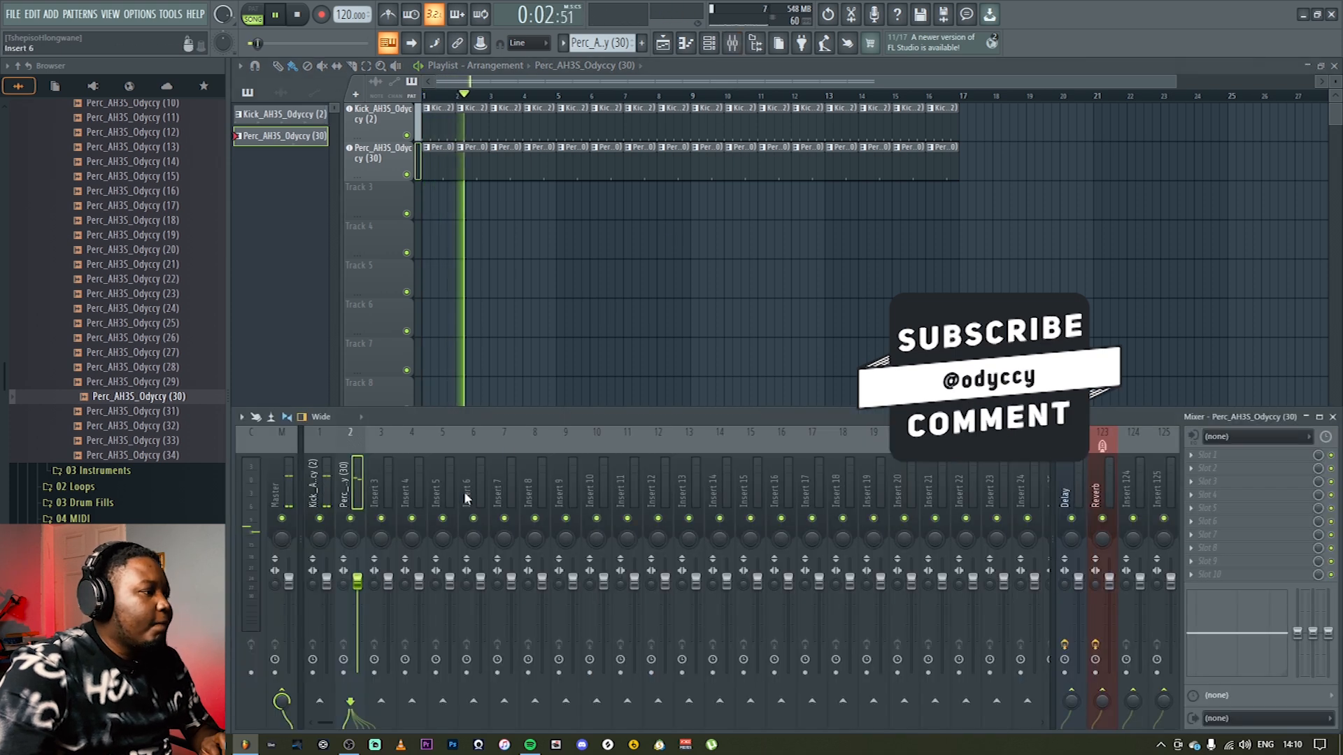
{"action": "left_click_drag", "start_coordinate": [363, 593], "coordinate": [361, 618]}
{"action": "key", "text": "space"}
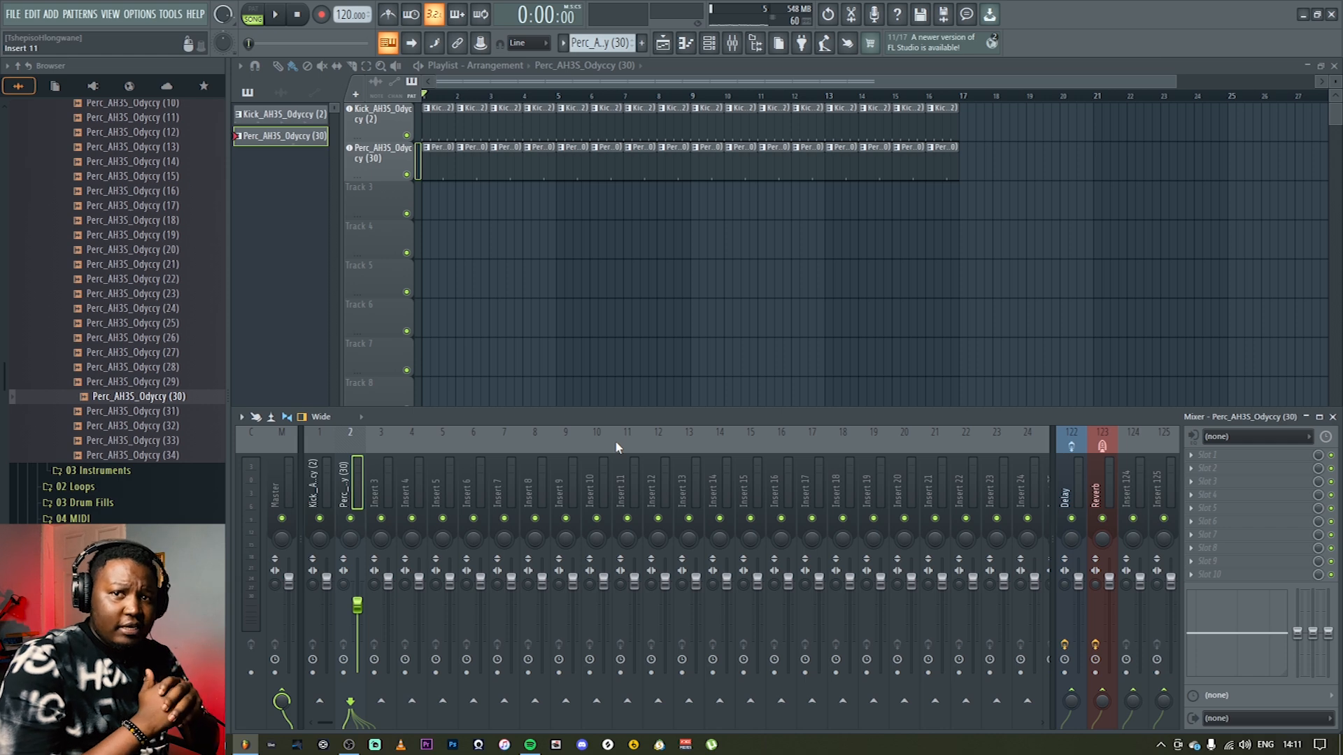
{"action": "key", "text": "F9"}
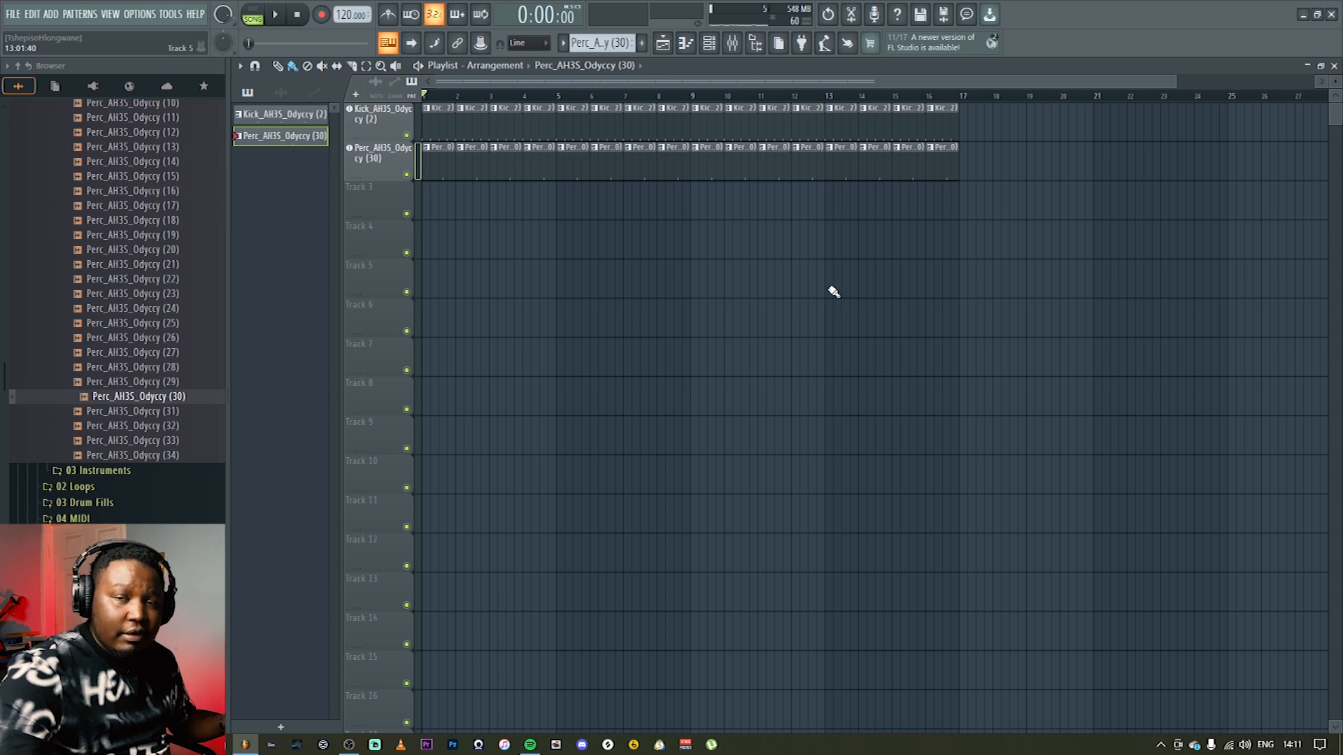
Step: Set Track 8 to instrument track mode with the Nexus synth
{"action": "right_click", "coordinate": [379, 417]}
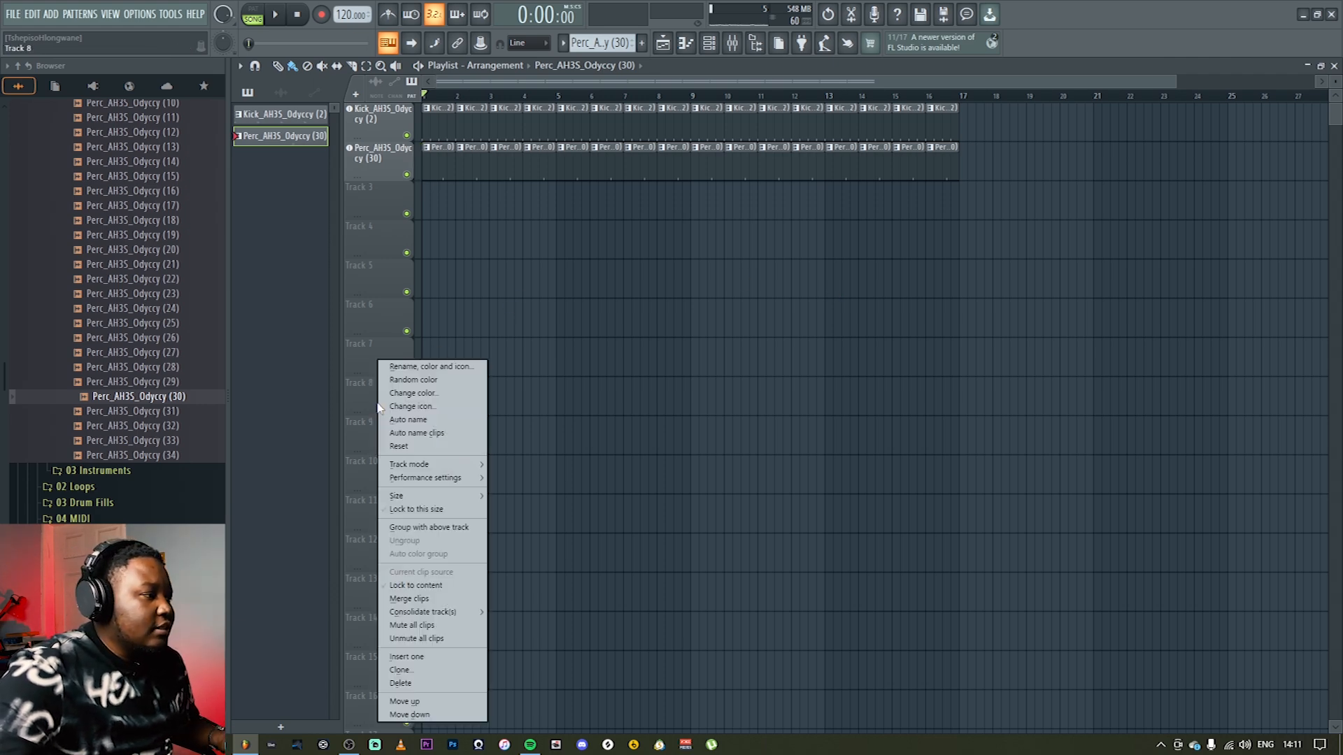
{"action": "mouse_move", "coordinate": [426, 464]}
{"action": "mouse_move", "coordinate": [539, 491]}
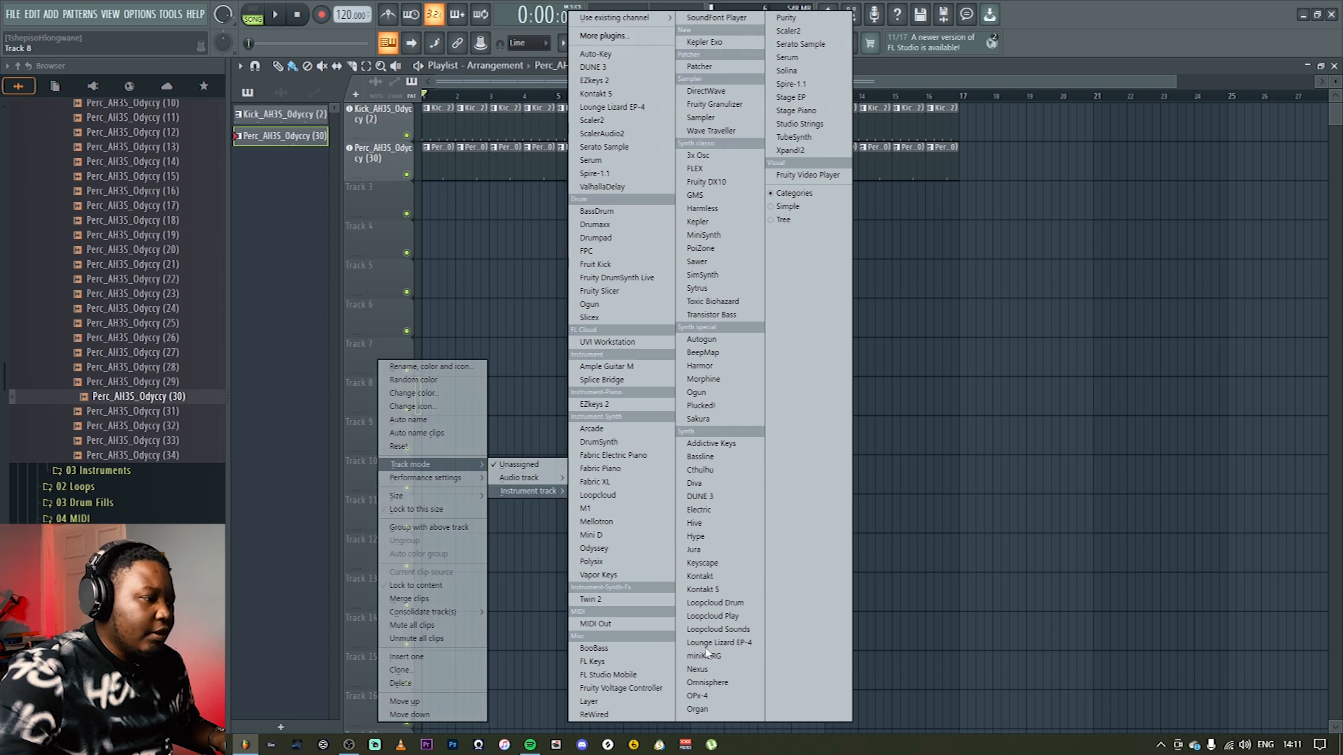
{"action": "left_click", "coordinate": [699, 669]}
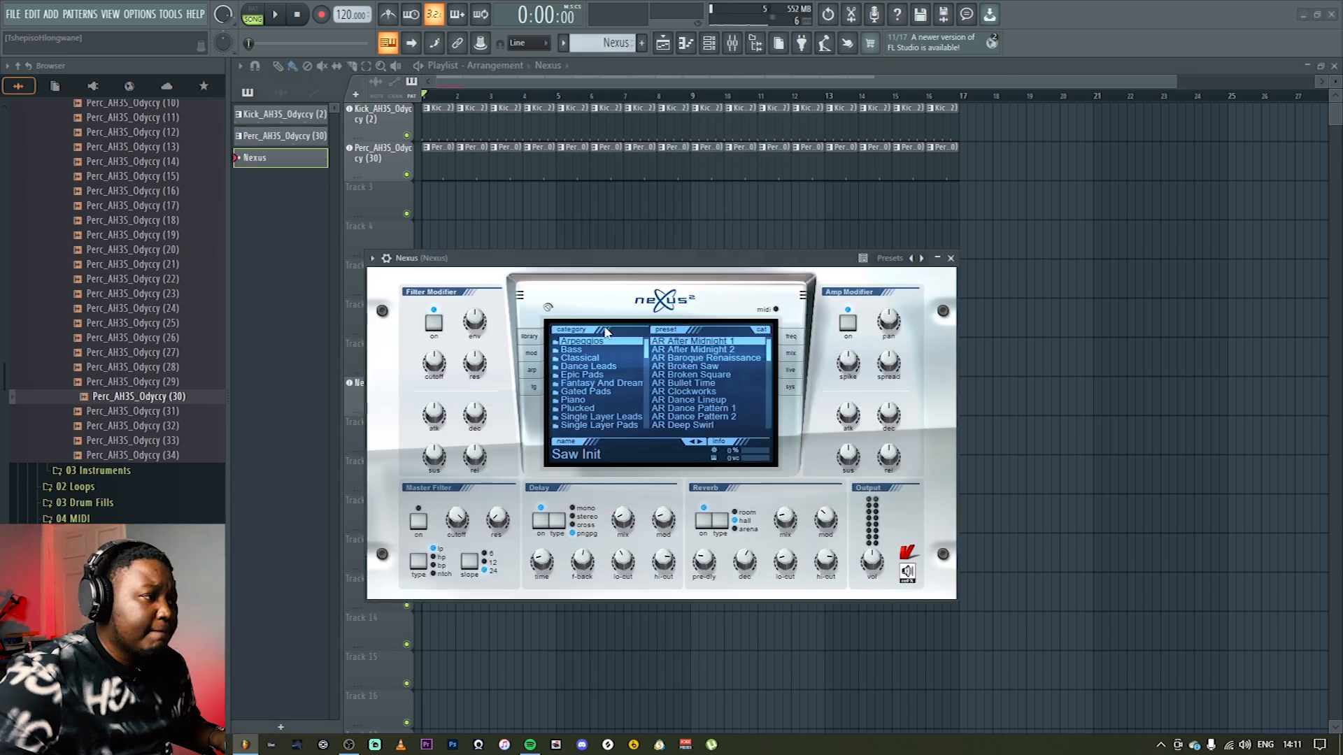
Step: Load the PL UK Pikes 1 preset from the Plucked category in Nexus
{"action": "left_click", "coordinate": [580, 409]}
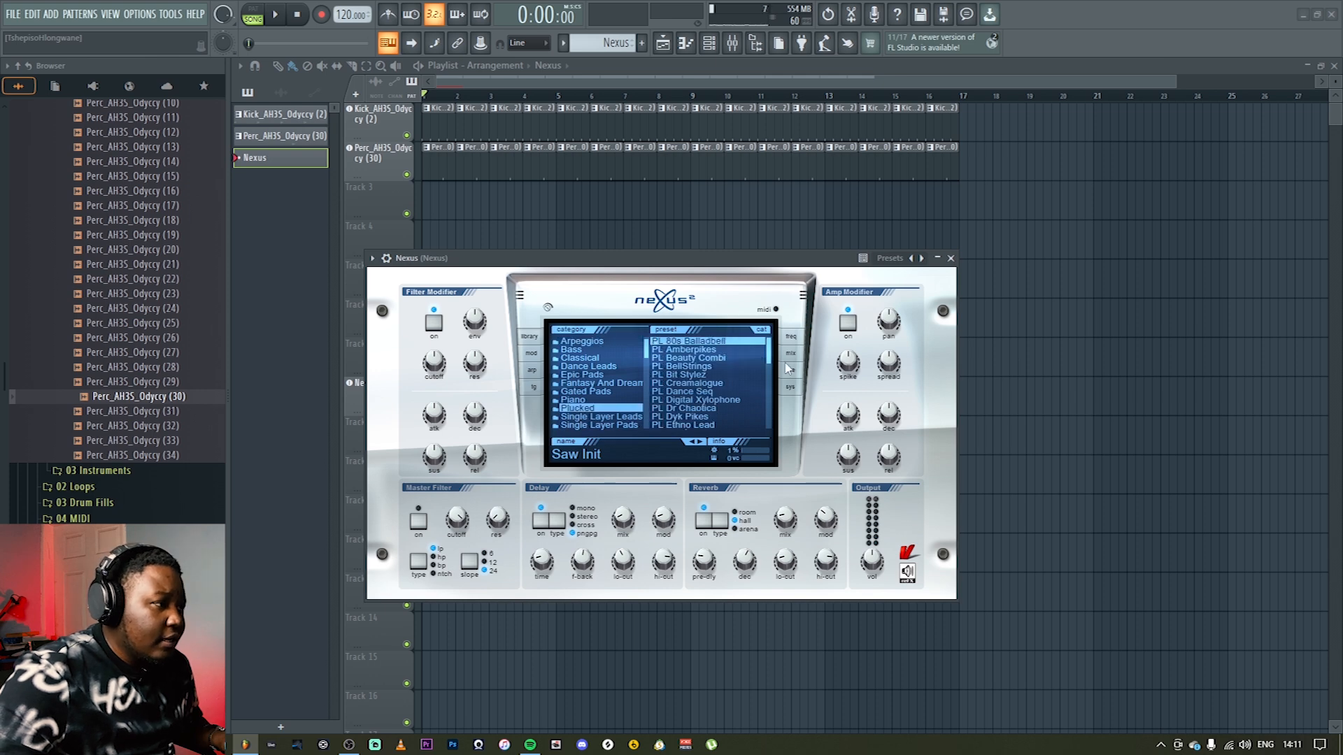
{"action": "left_click_drag", "start_coordinate": [770, 346], "coordinate": [767, 428]}
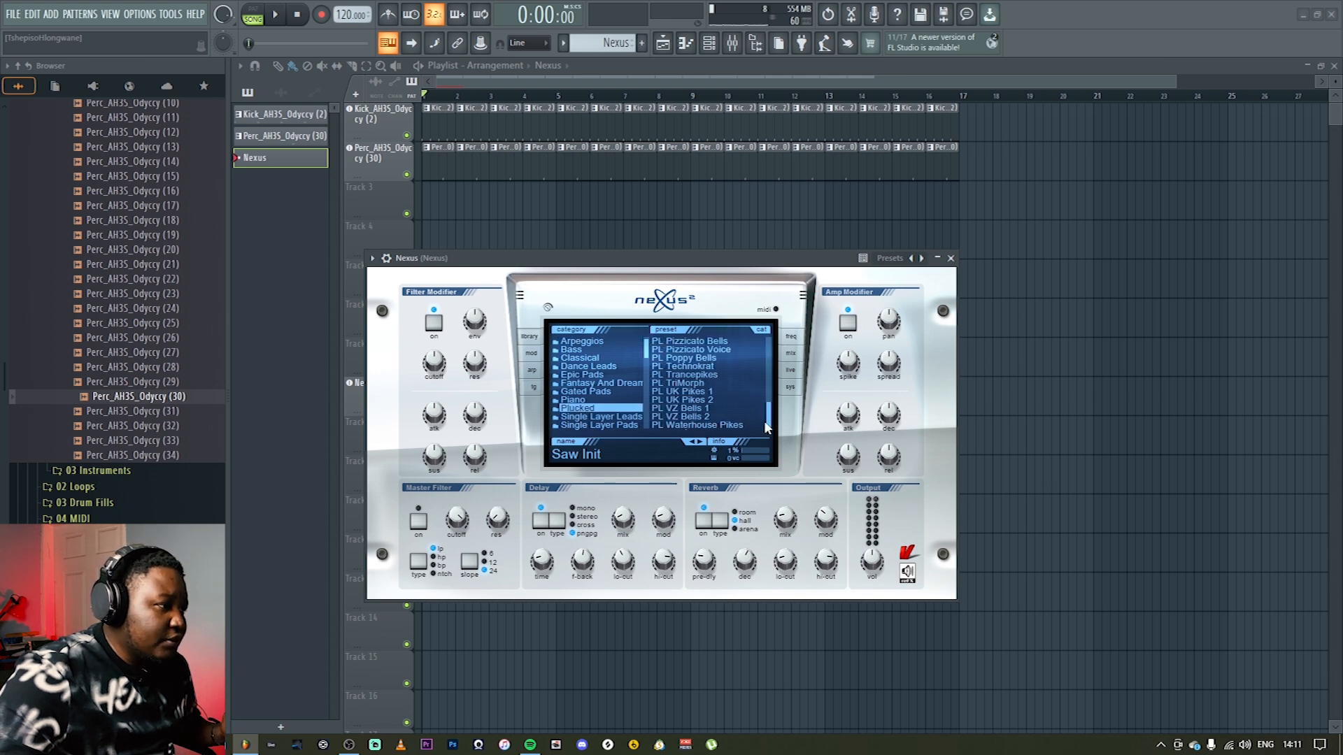
{"action": "left_click", "coordinate": [689, 393]}
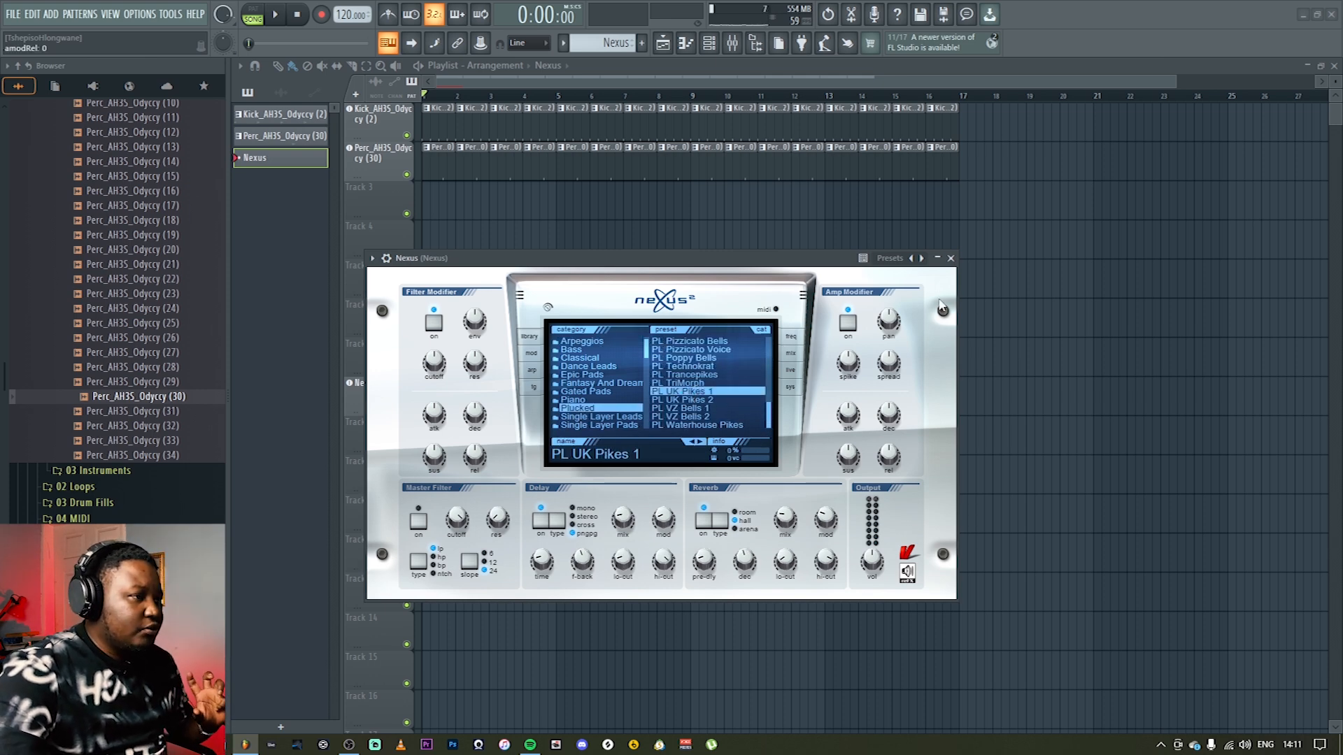
Step: Close the Nexus plugin and lower the Nexus mixer track's volume to 77% (-5.5 dB)
{"action": "left_click", "coordinate": [951, 259]}
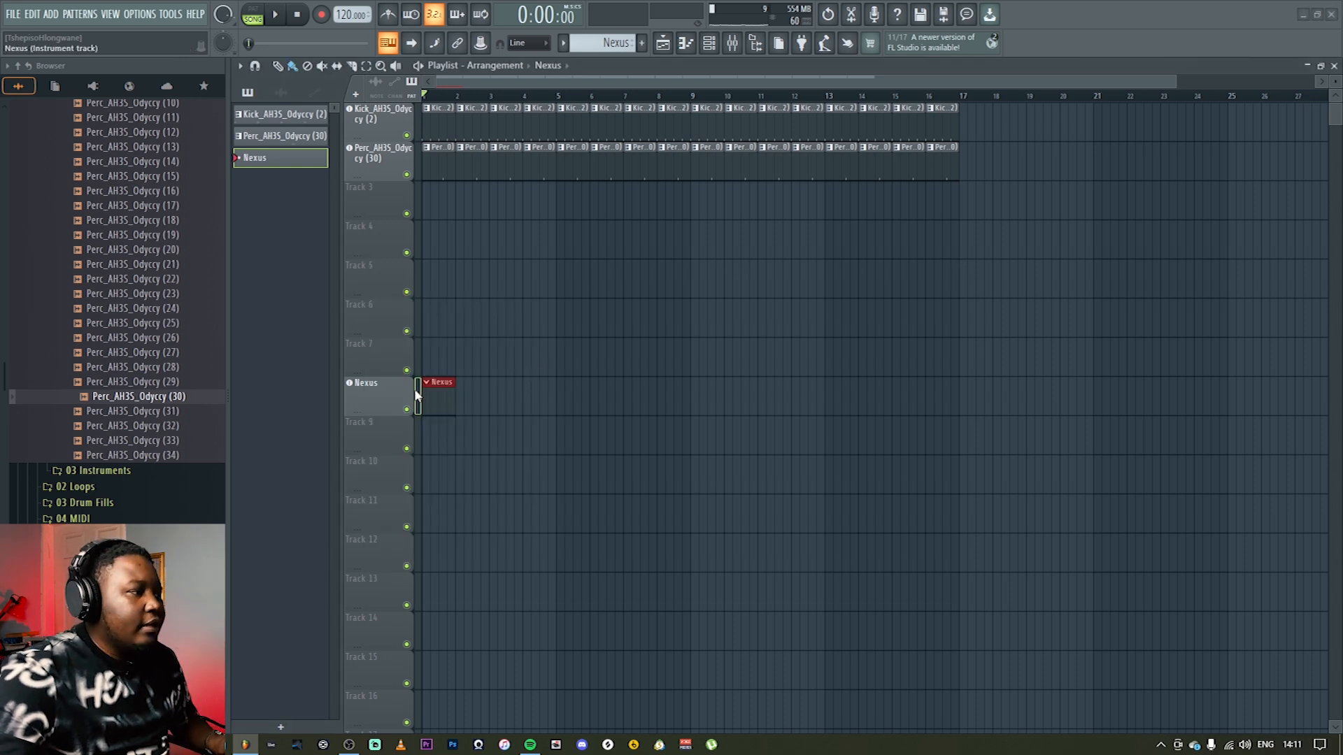
{"action": "left_click", "coordinate": [735, 46]}
{"action": "left_click_drag", "start_coordinate": [389, 582], "coordinate": [388, 603]}
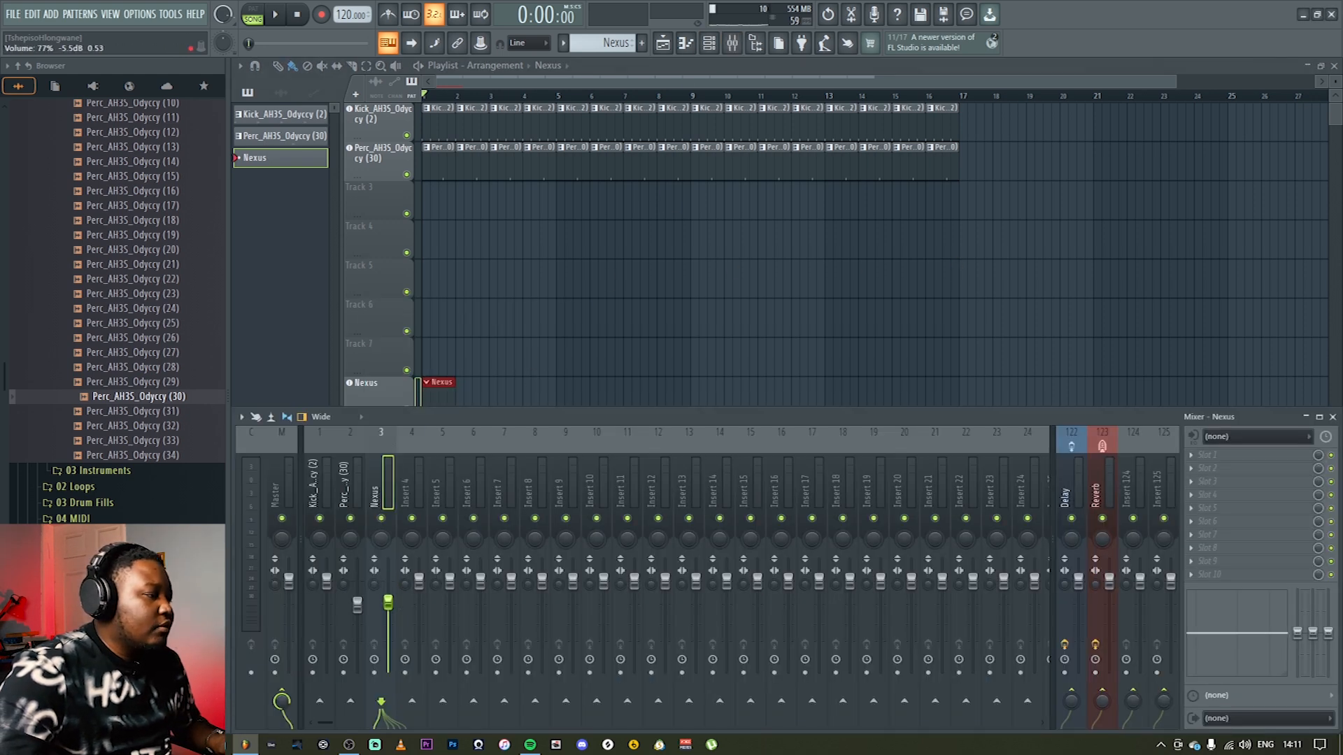
Step: Move the Nexus mixer track over to insert slot 14 and close the mixer
{"action": "key", "text": "alt+Right"}
{"action": "key", "text": "alt+Right"}
{"action": "key", "text": "alt+Right"}
{"action": "key", "text": "alt+Right"}
{"action": "key", "text": "alt+Right"}
{"action": "key", "text": "alt+Right"}
{"action": "key", "text": "alt+Right"}
{"action": "key", "text": "alt+Right"}
{"action": "key", "text": "alt+Right"}
{"action": "key", "text": "alt+Right"}
{"action": "key", "text": "alt+Right"}
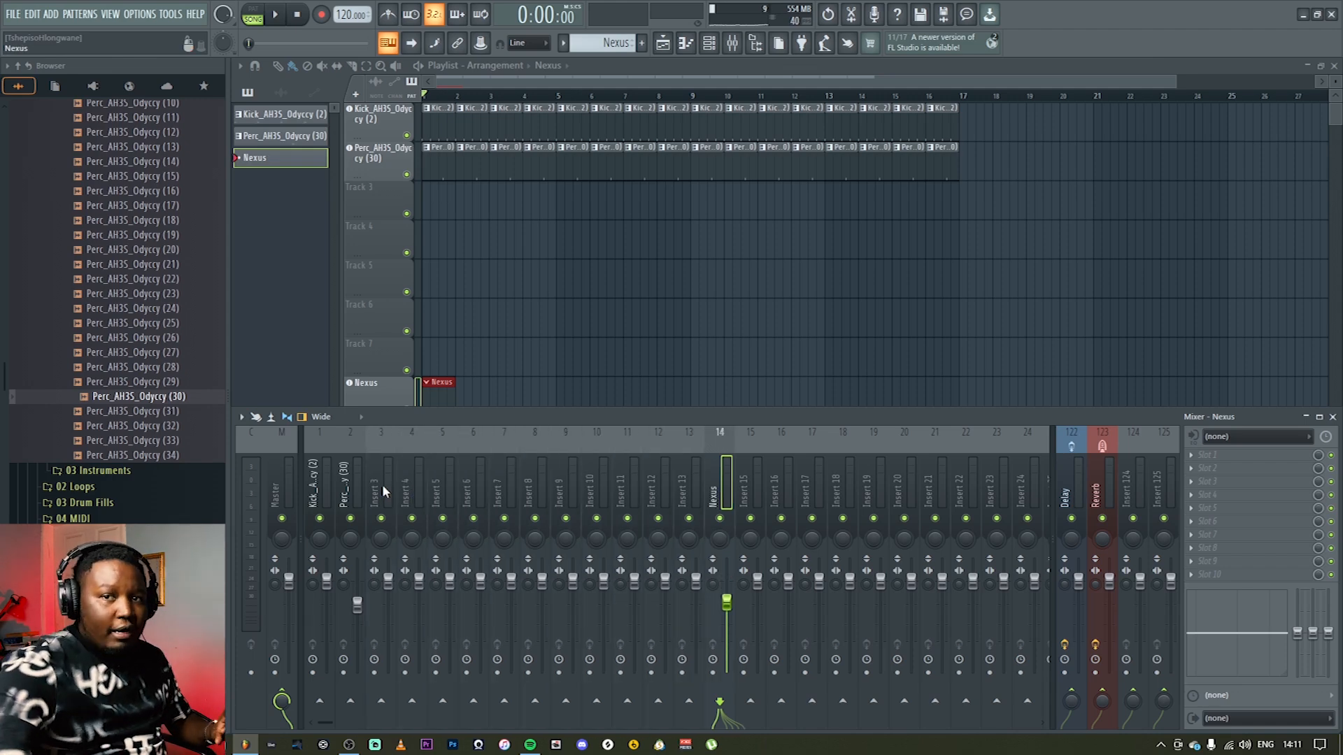
{"action": "key", "text": "F9"}
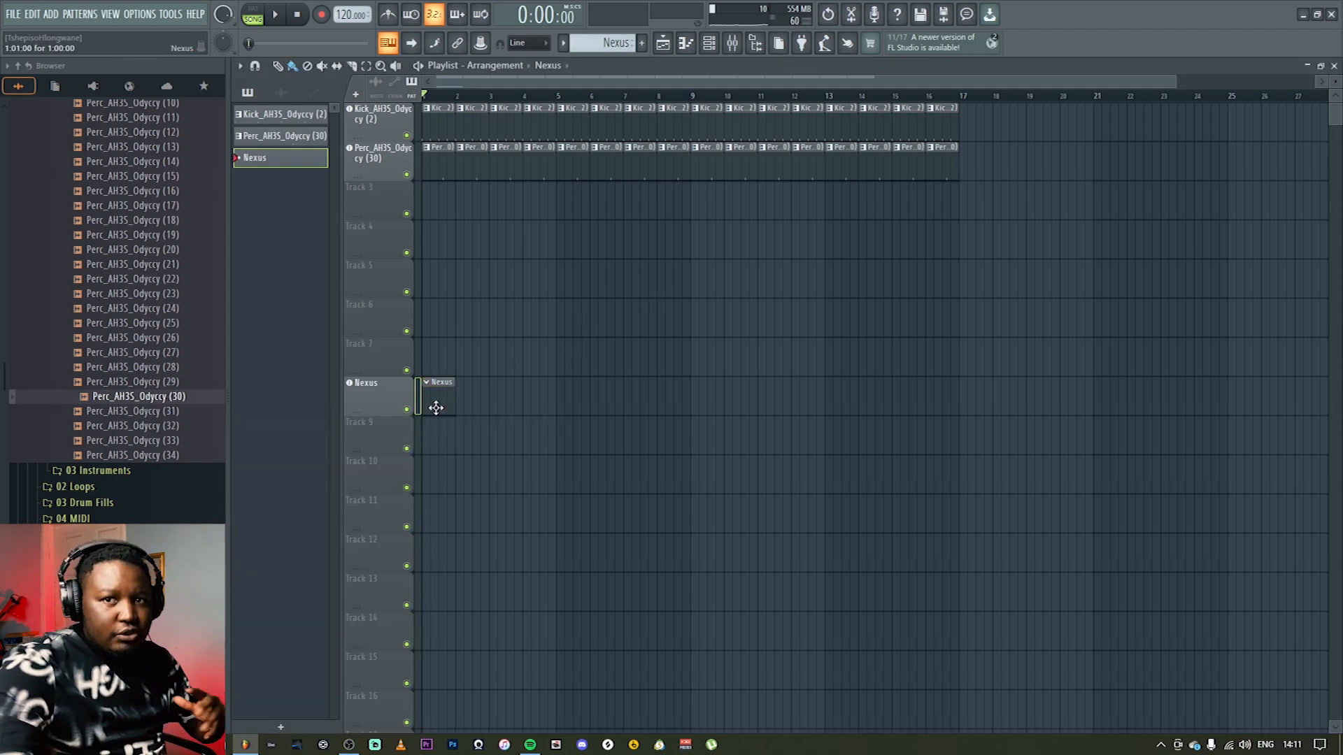
Step: Audition the C2 and C3 notes of the Nexus pluck in its piano roll
{"action": "left_click", "coordinate": [686, 44]}
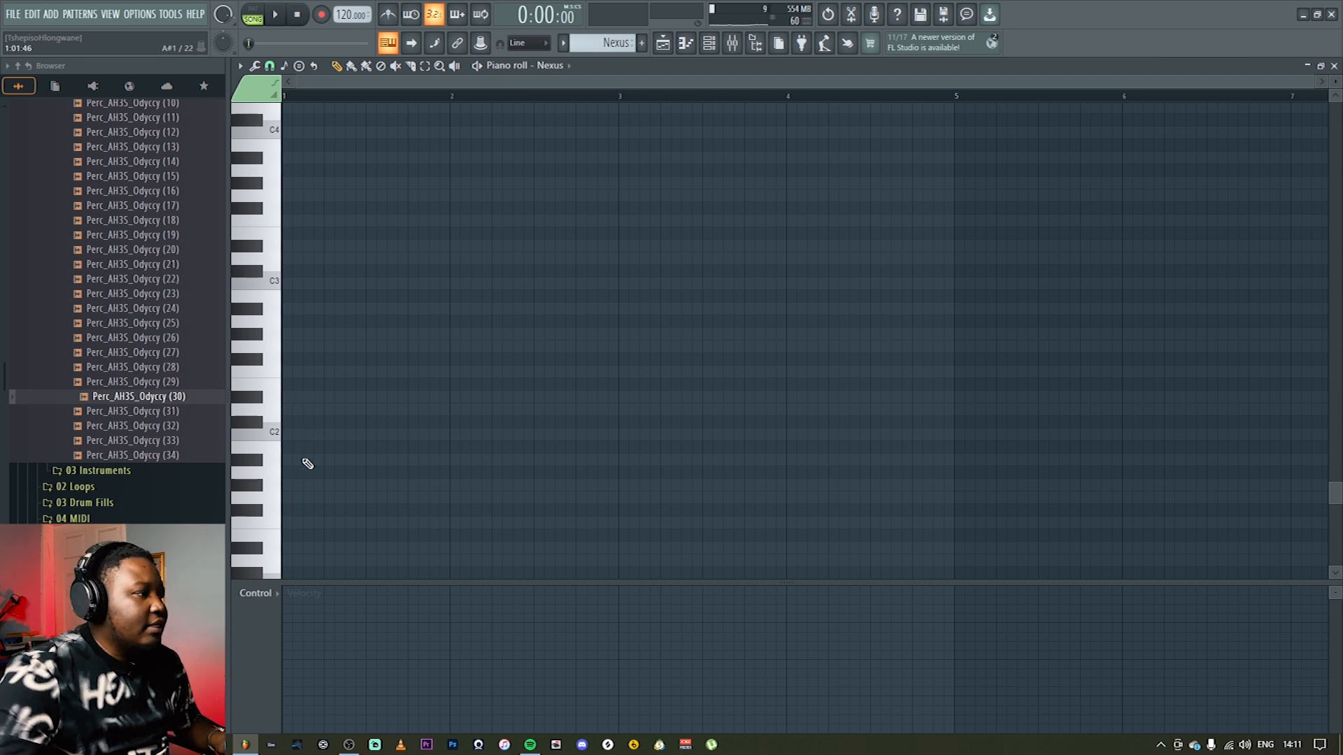
{"action": "left_click", "coordinate": [278, 434]}
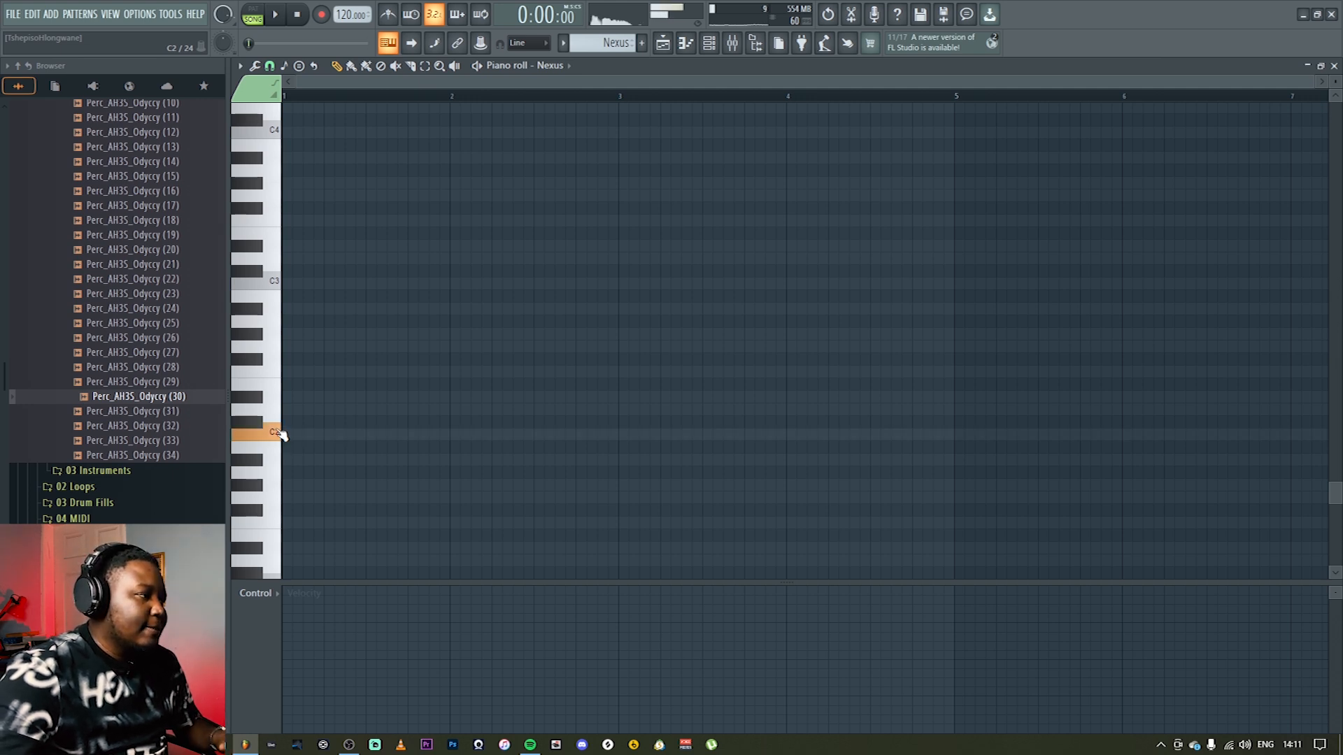
{"action": "left_click", "coordinate": [274, 287]}
{"action": "left_click", "coordinate": [273, 288]}
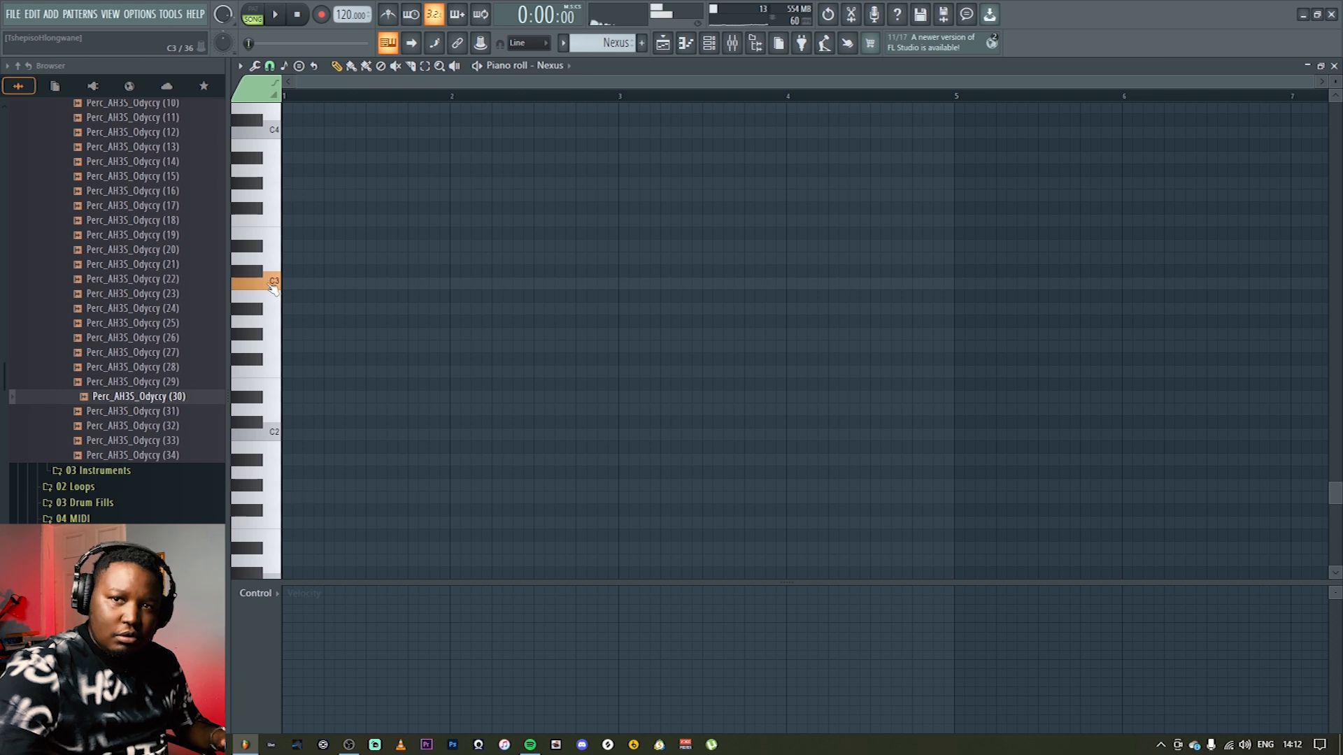
{"action": "scroll", "coordinate": [357, 353], "scroll_direction": "up", "scroll_amount": 1}
{"action": "scroll", "coordinate": [356, 353], "scroll_direction": "up", "scroll_amount": 2}
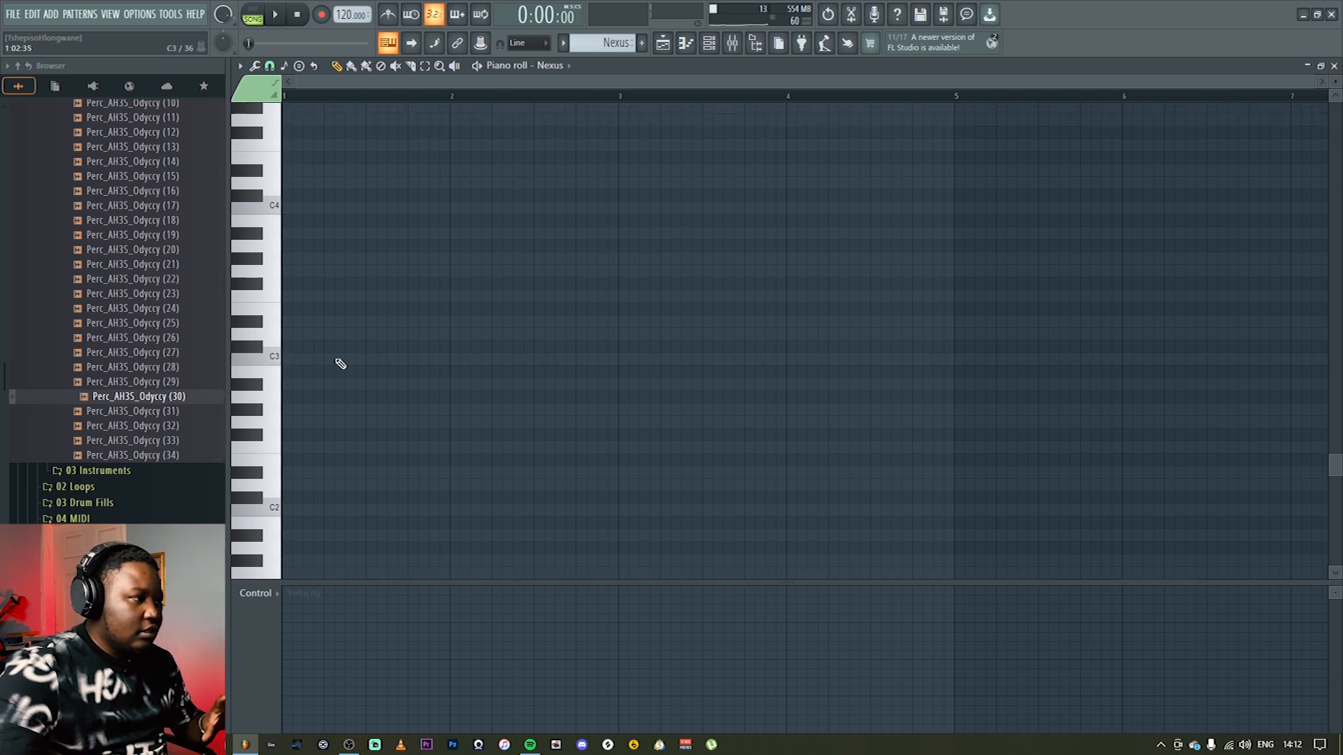
{"action": "left_click", "coordinate": [277, 357]}
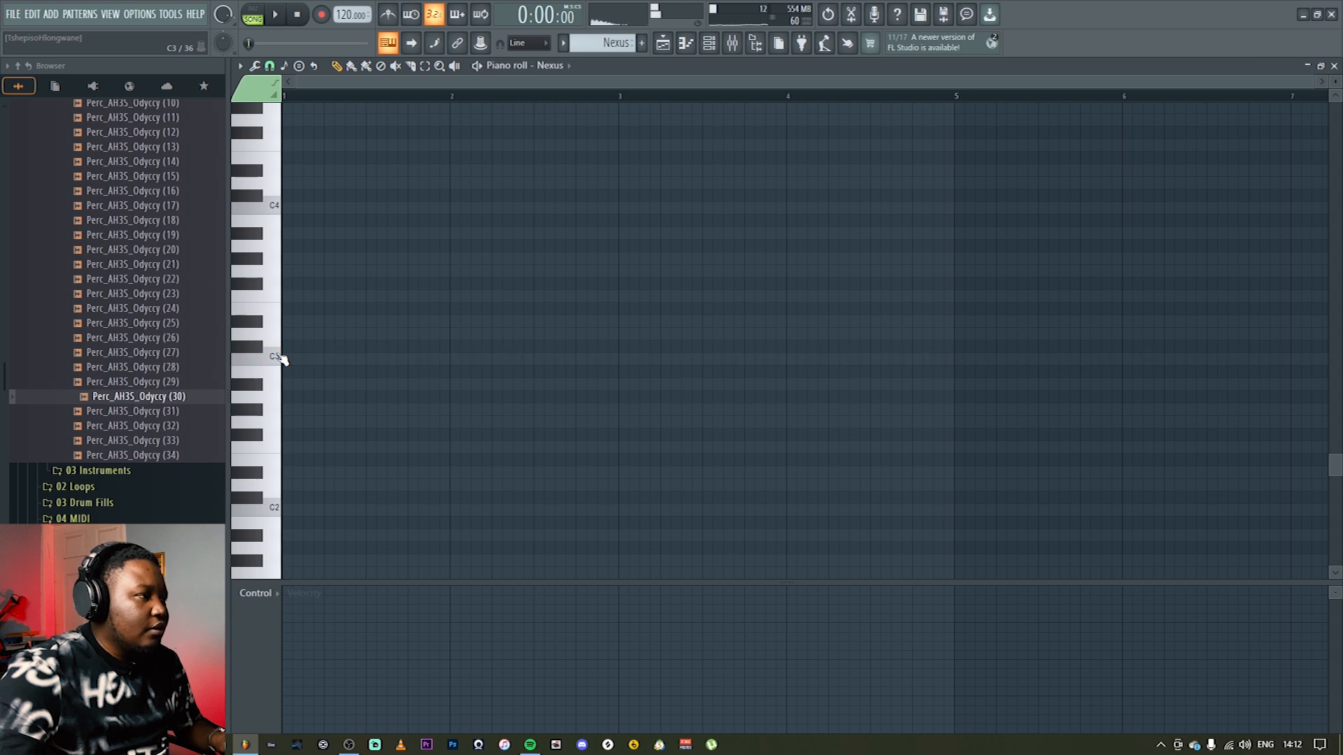
Step: Place further Nexus pattern clips on the Nexus playlist track at bars 5, 9 and 13
{"action": "left_click", "coordinate": [663, 44]}
{"action": "left_click", "coordinate": [559, 389]}
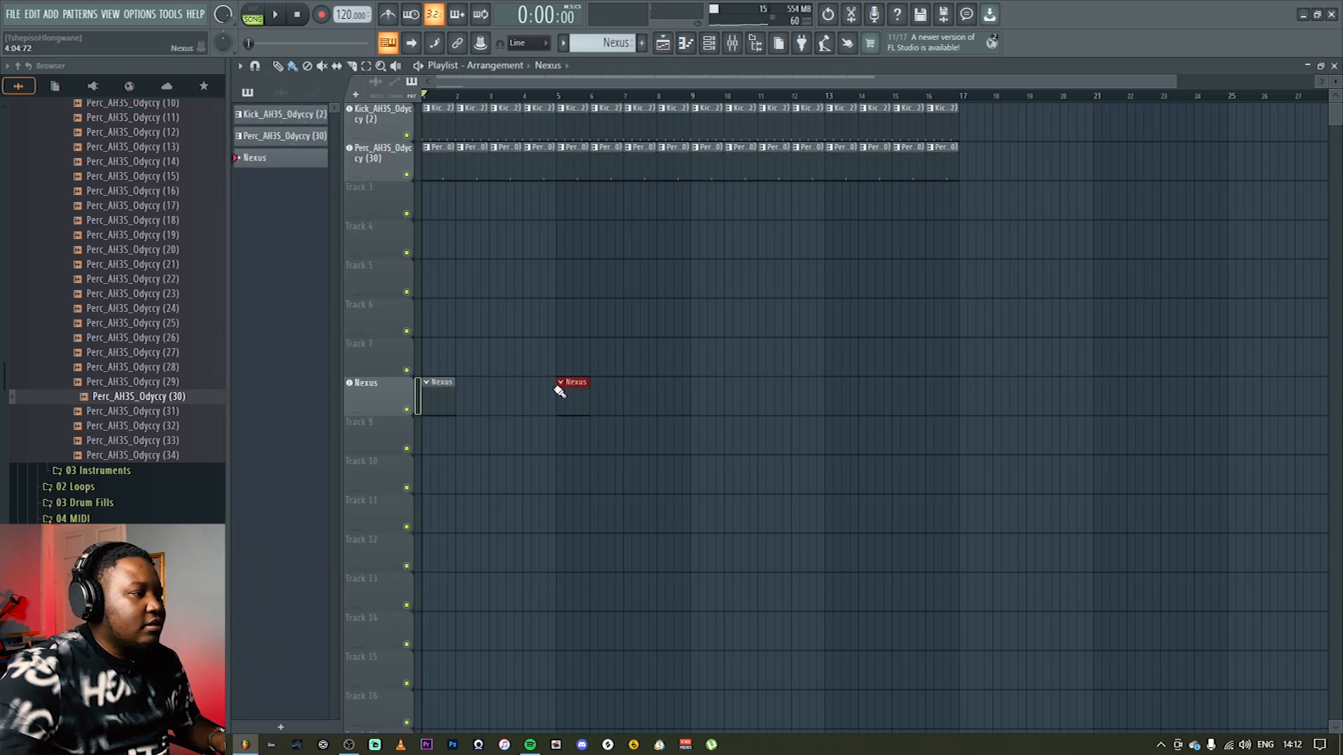
{"action": "left_click", "coordinate": [696, 390]}
{"action": "left_click", "coordinate": [830, 389]}
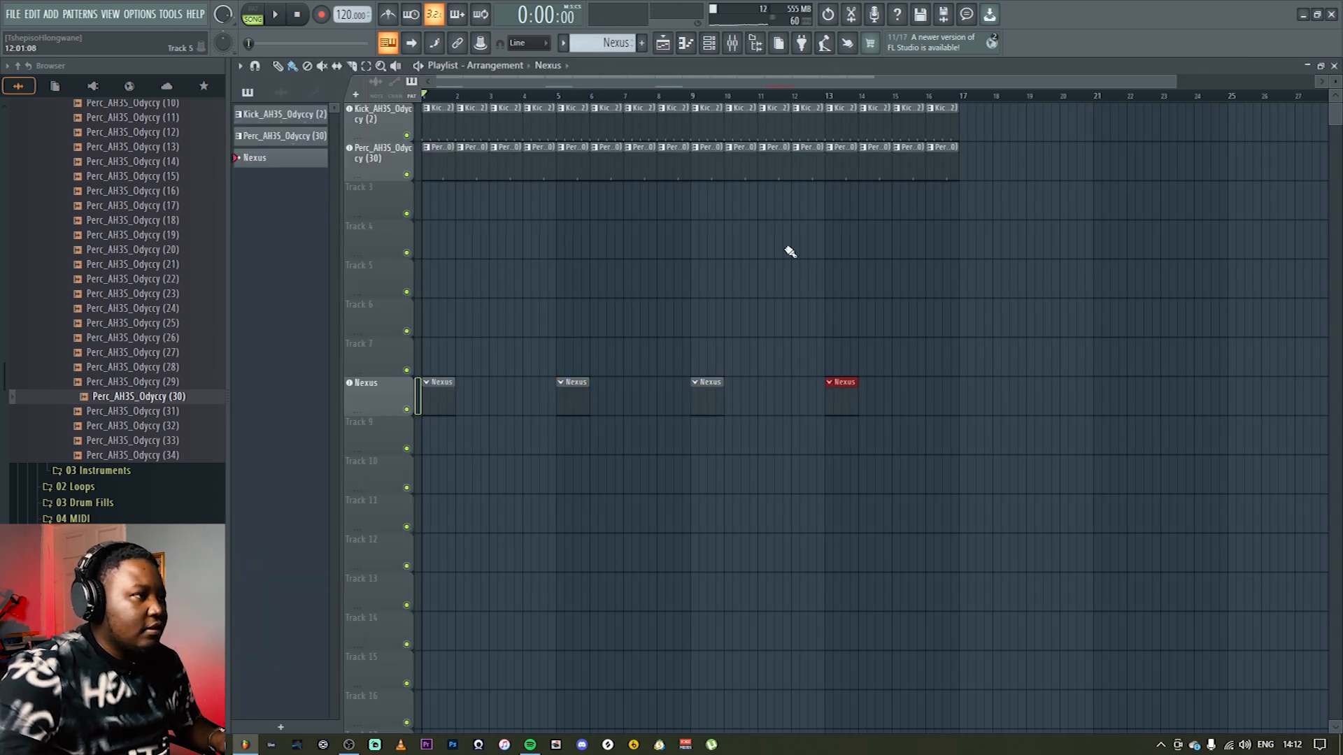
Step: Draw short C3 notes on steps 1, 5, 9 and 13 of bar 1 in the Nexus piano roll and play them
{"action": "left_click", "coordinate": [685, 43]}
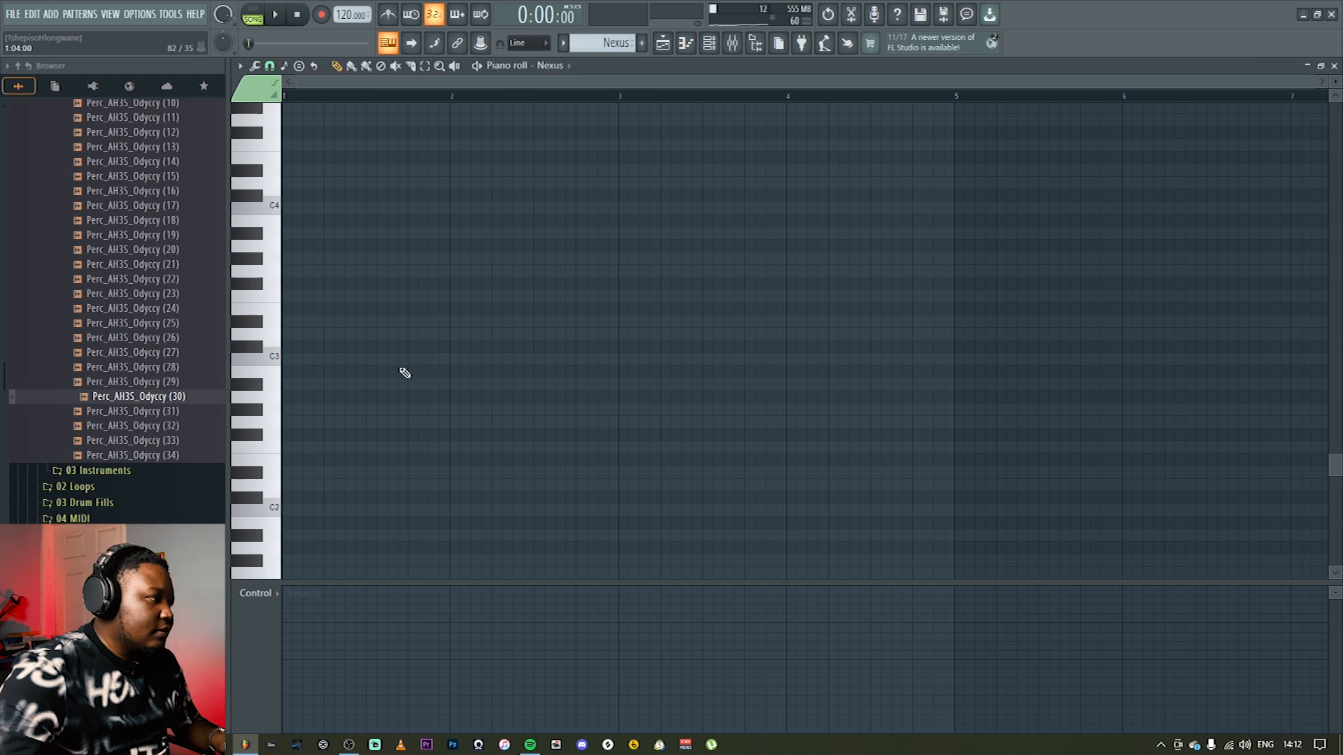
{"action": "left_click", "coordinate": [274, 358]}
{"action": "left_click", "coordinate": [275, 359]}
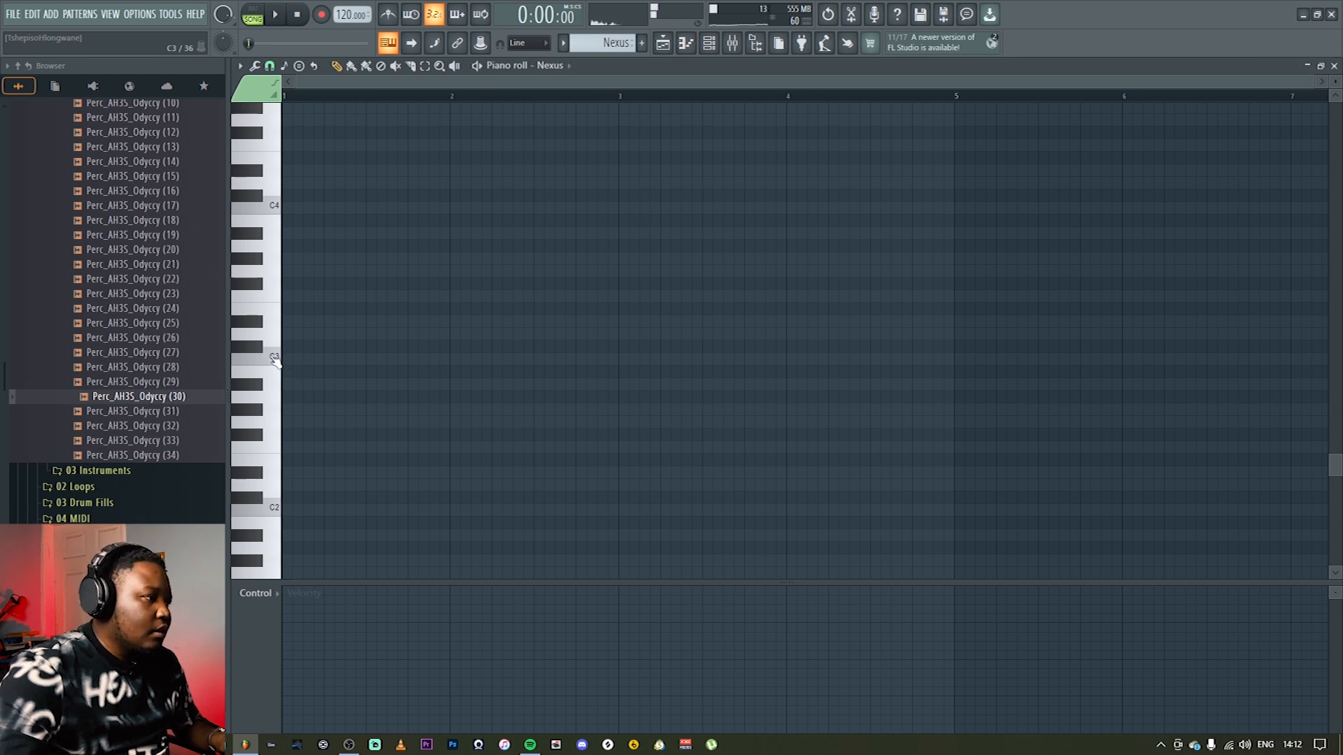
{"action": "left_click", "coordinate": [289, 361]}
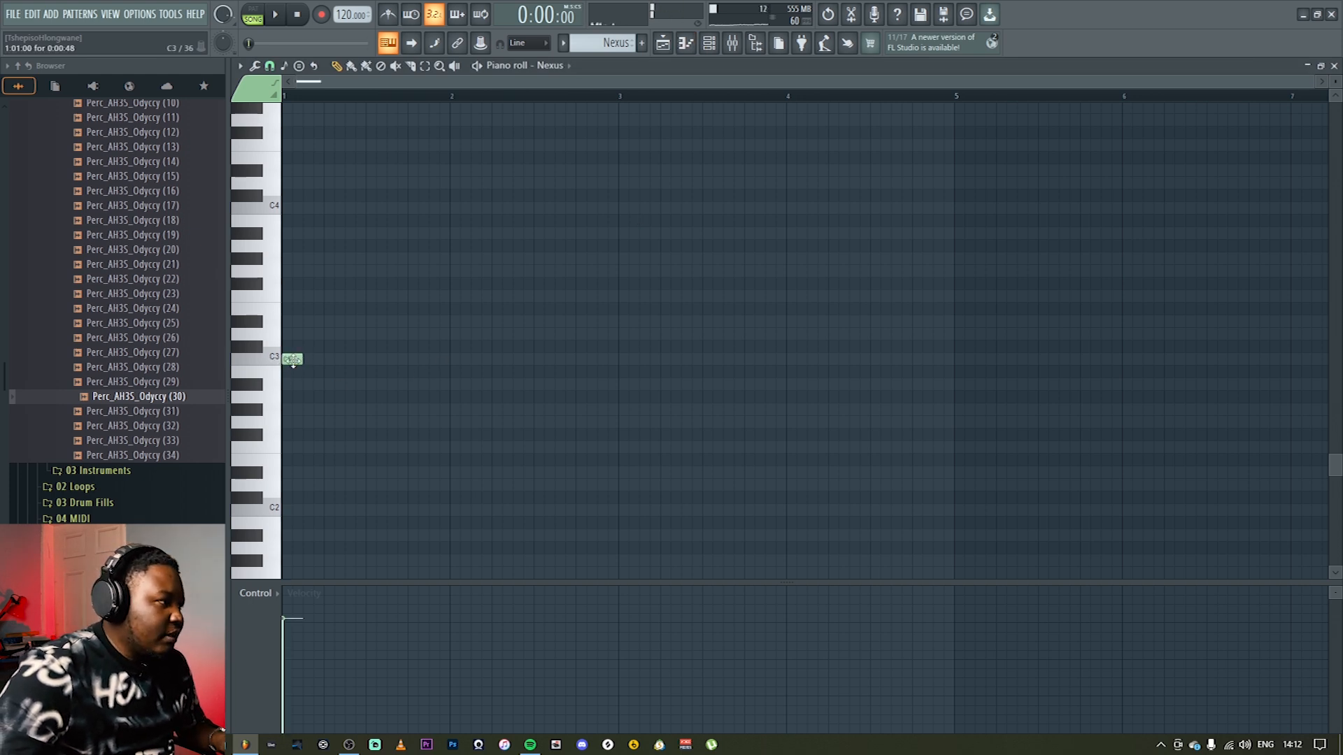
{"action": "left_click", "coordinate": [318, 361]}
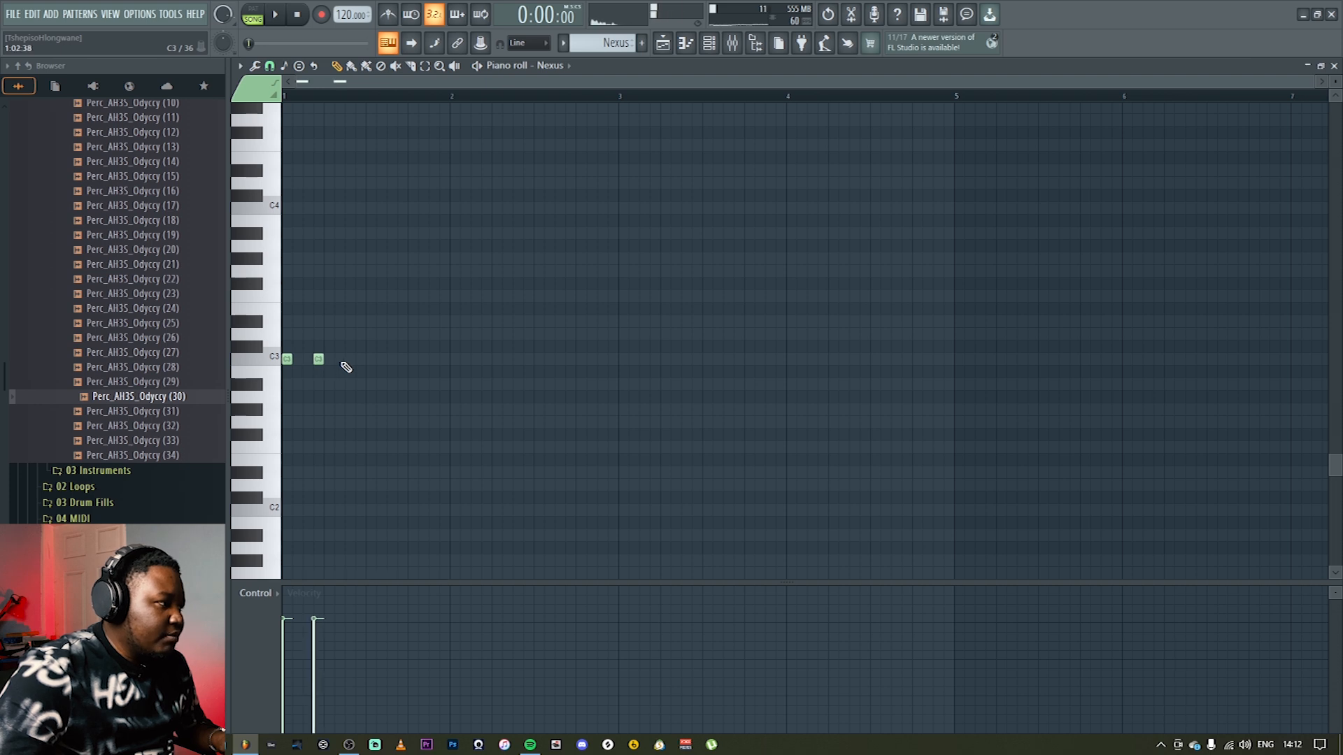
{"action": "left_click", "coordinate": [315, 360]}
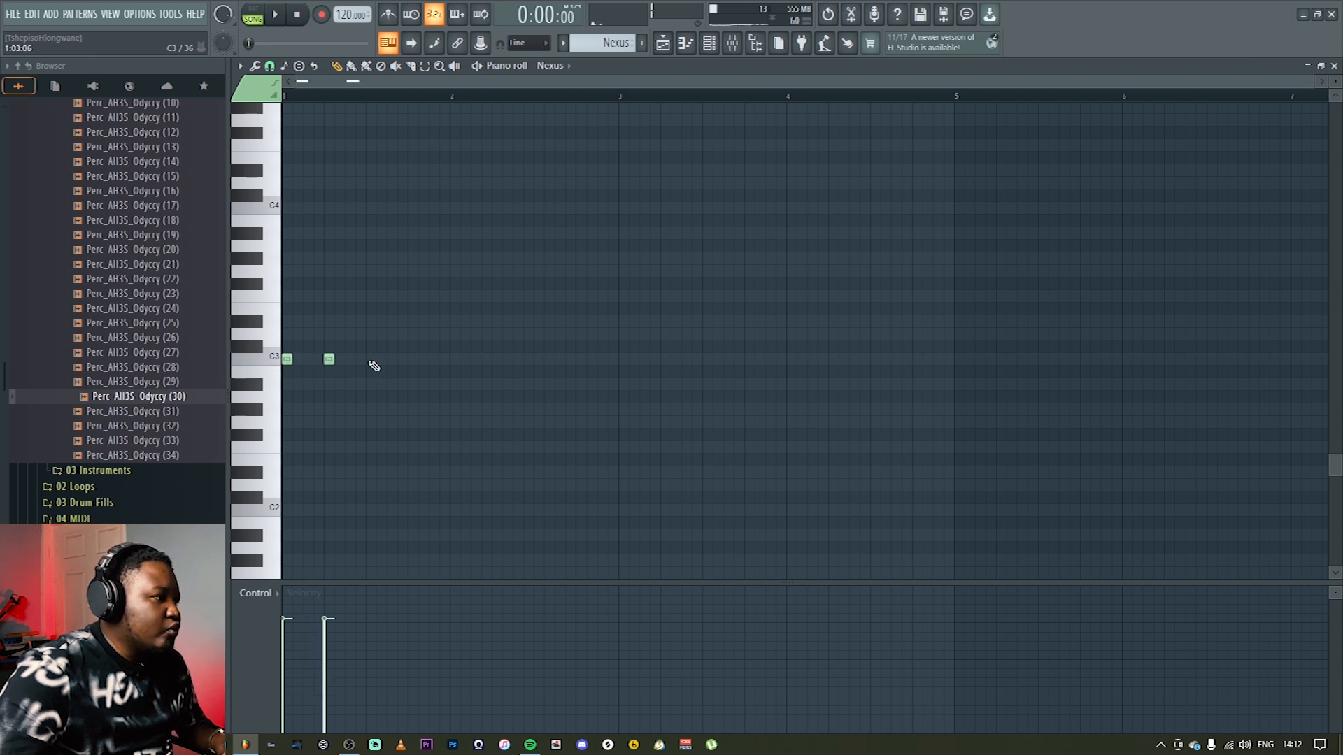
{"action": "key", "text": "space"}
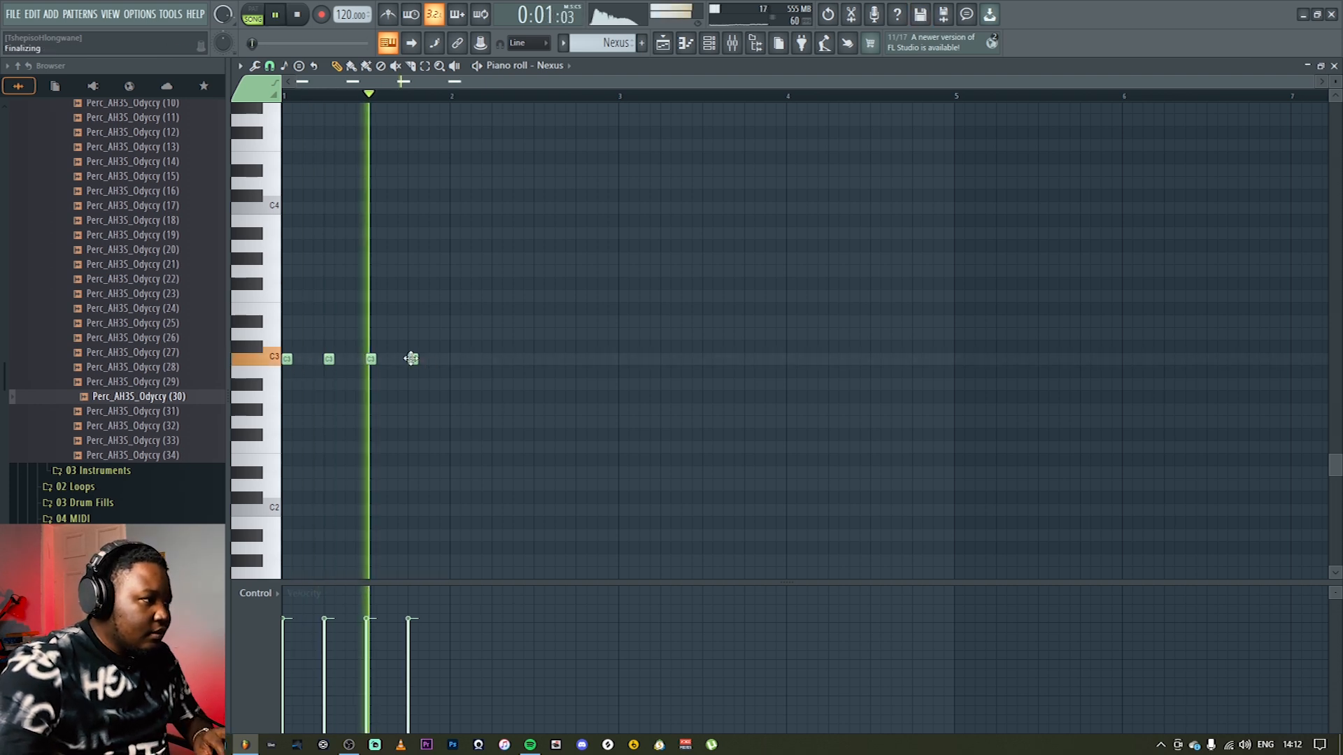
{"action": "key", "text": "space"}
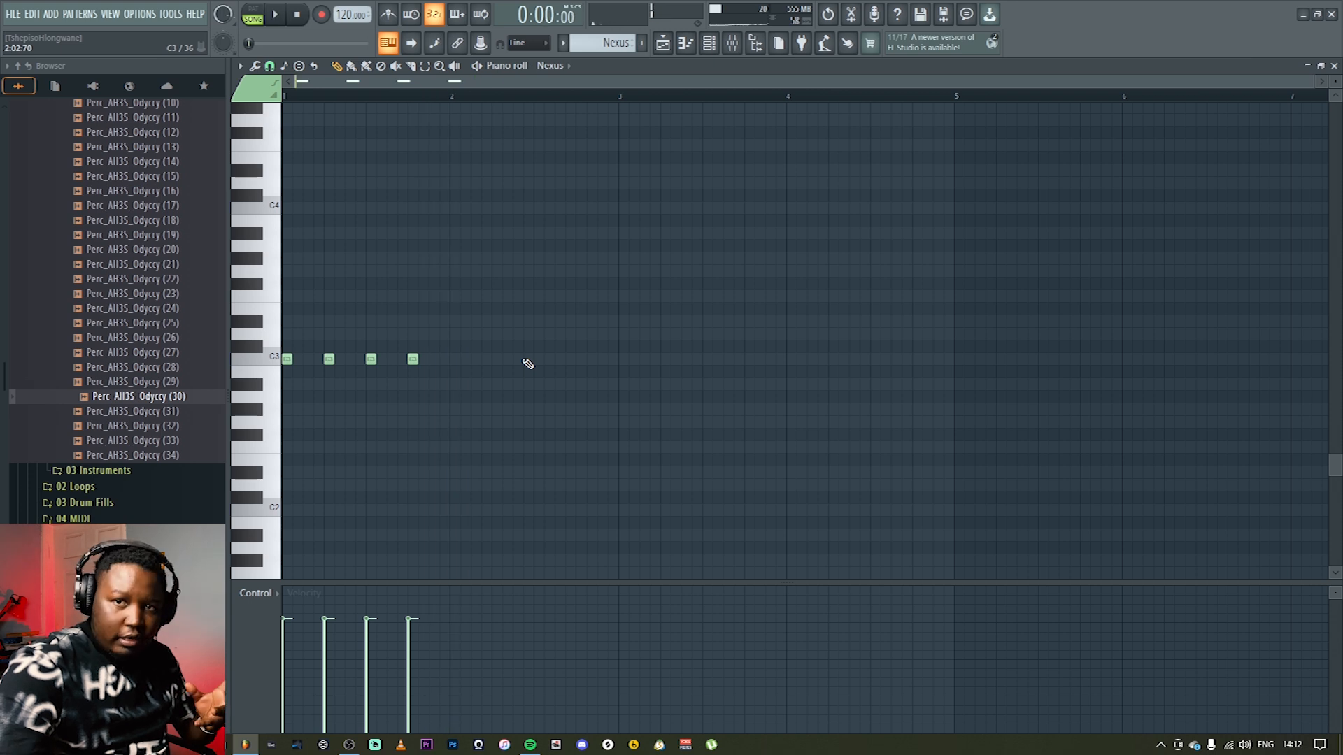
Step: Rearrange the bar 1 C3 notes to steps 1, 4, 7, 9, 12 and 15 and play the rhythm
{"action": "left_click_drag", "start_coordinate": [330, 360], "coordinate": [349, 361]}
{"action": "left_click", "coordinate": [371, 361]}
{"action": "left_click_drag", "start_coordinate": [409, 360], "coordinate": [399, 361]}
{"action": "left_click", "coordinate": [434, 360]}
{"action": "key", "text": "space"}
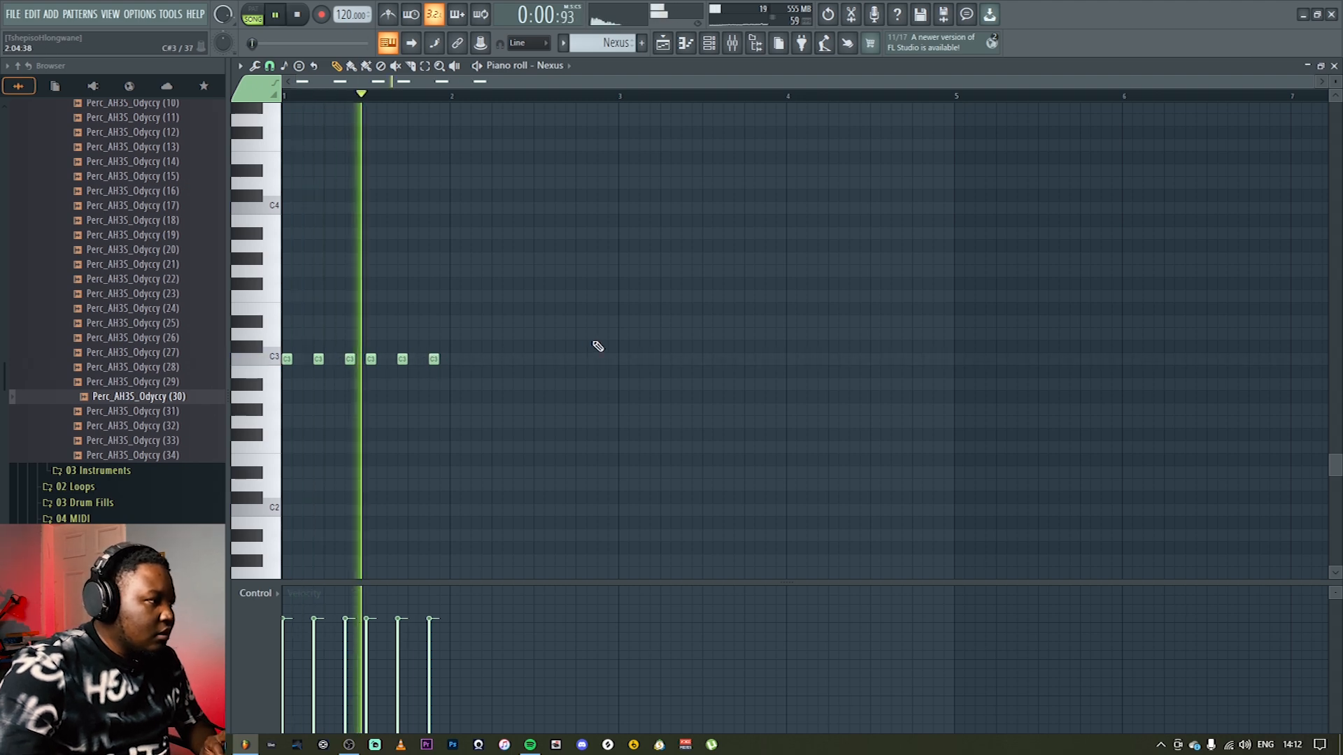
{"action": "key", "text": "space"}
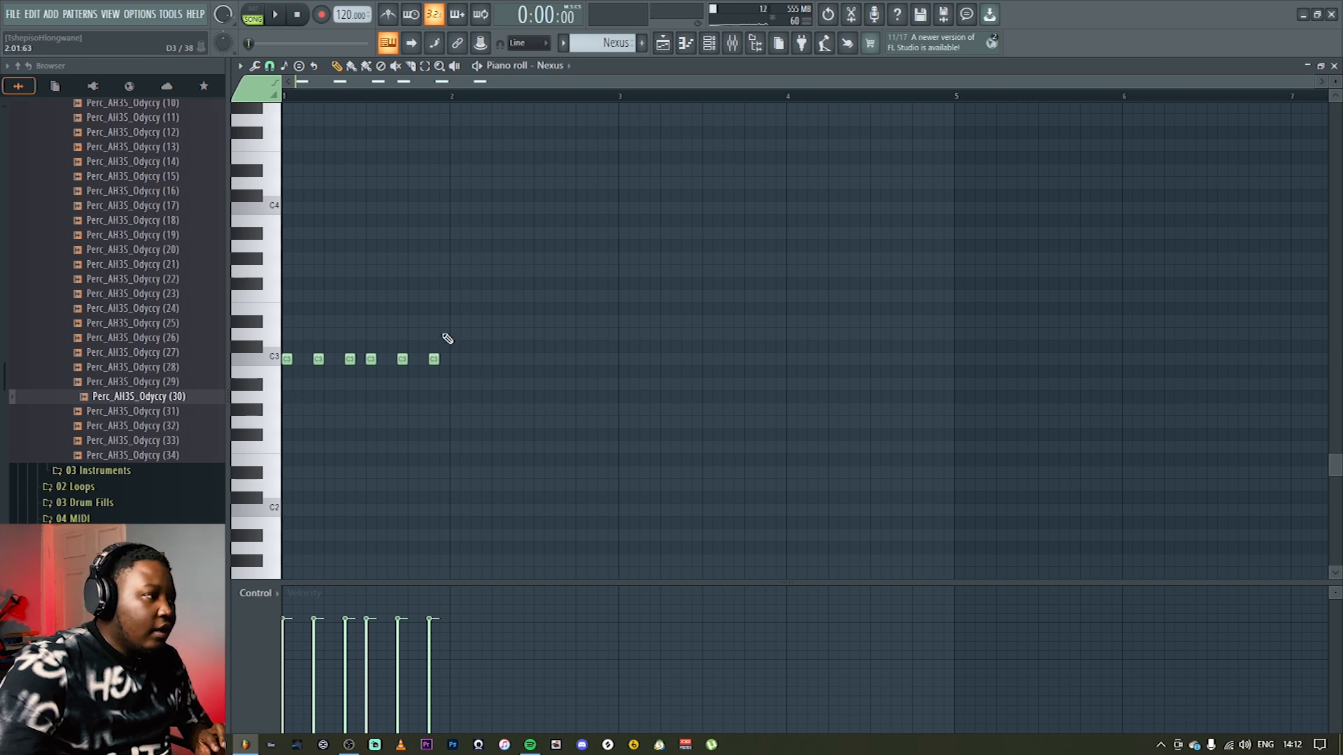
Step: Delete the C3 notes on steps 1, 9, 12 and 15 and play back the remaining notes
{"action": "right_click", "coordinate": [370, 361]}
{"action": "right_click", "coordinate": [402, 360]}
{"action": "right_click", "coordinate": [434, 360]}
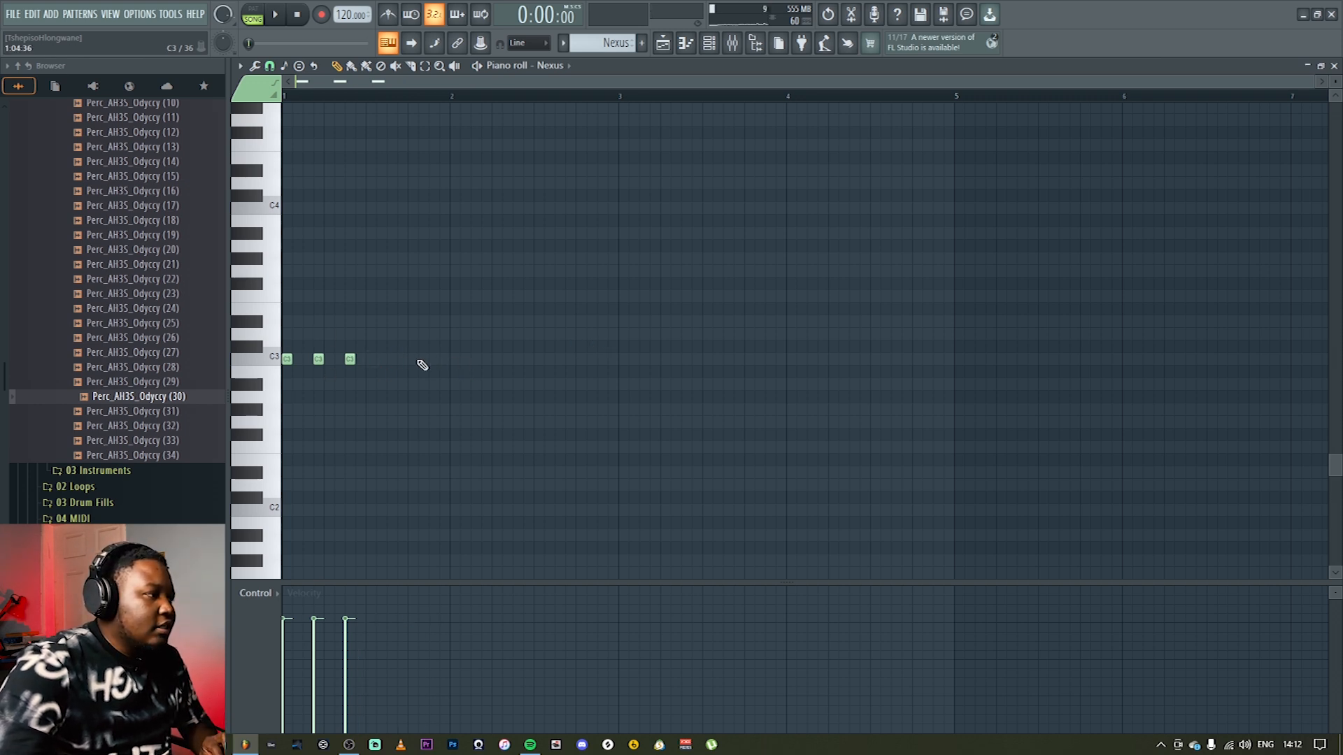
{"action": "key", "text": "space"}
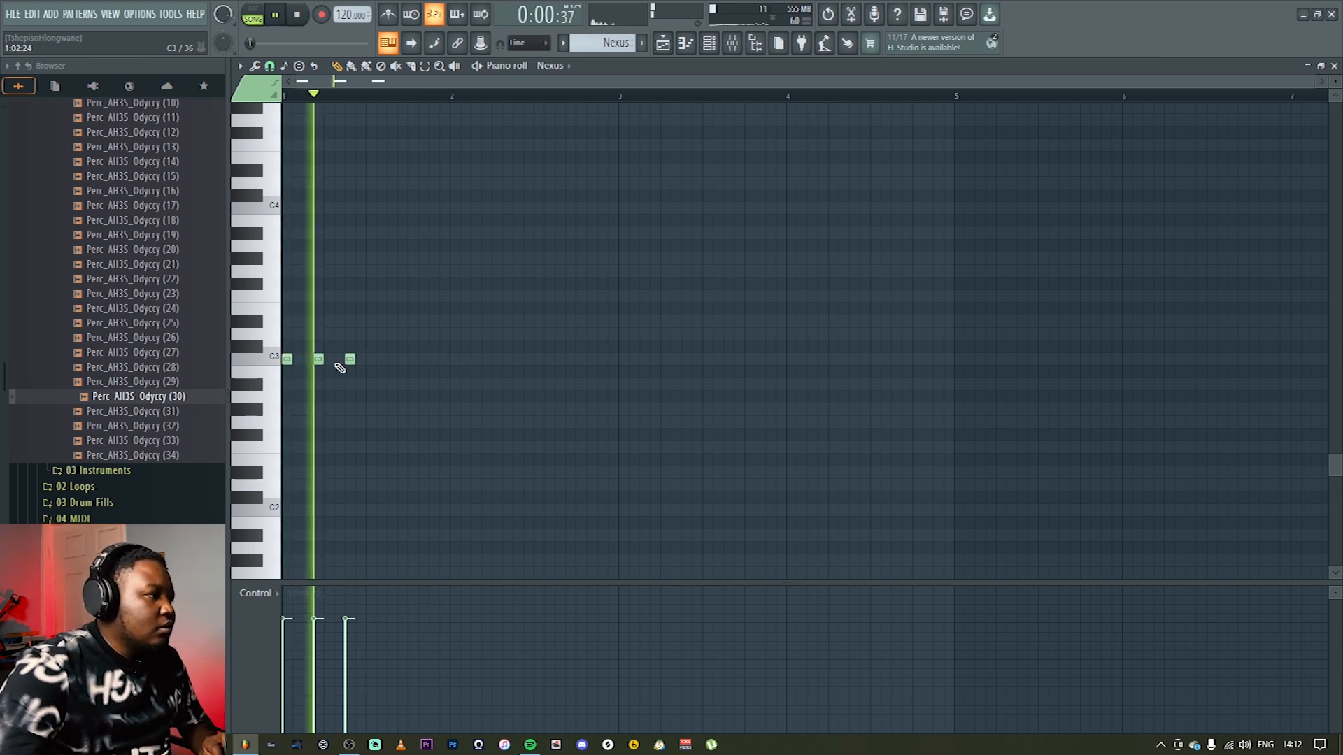
{"action": "key", "text": "space"}
{"action": "key", "text": "space"}
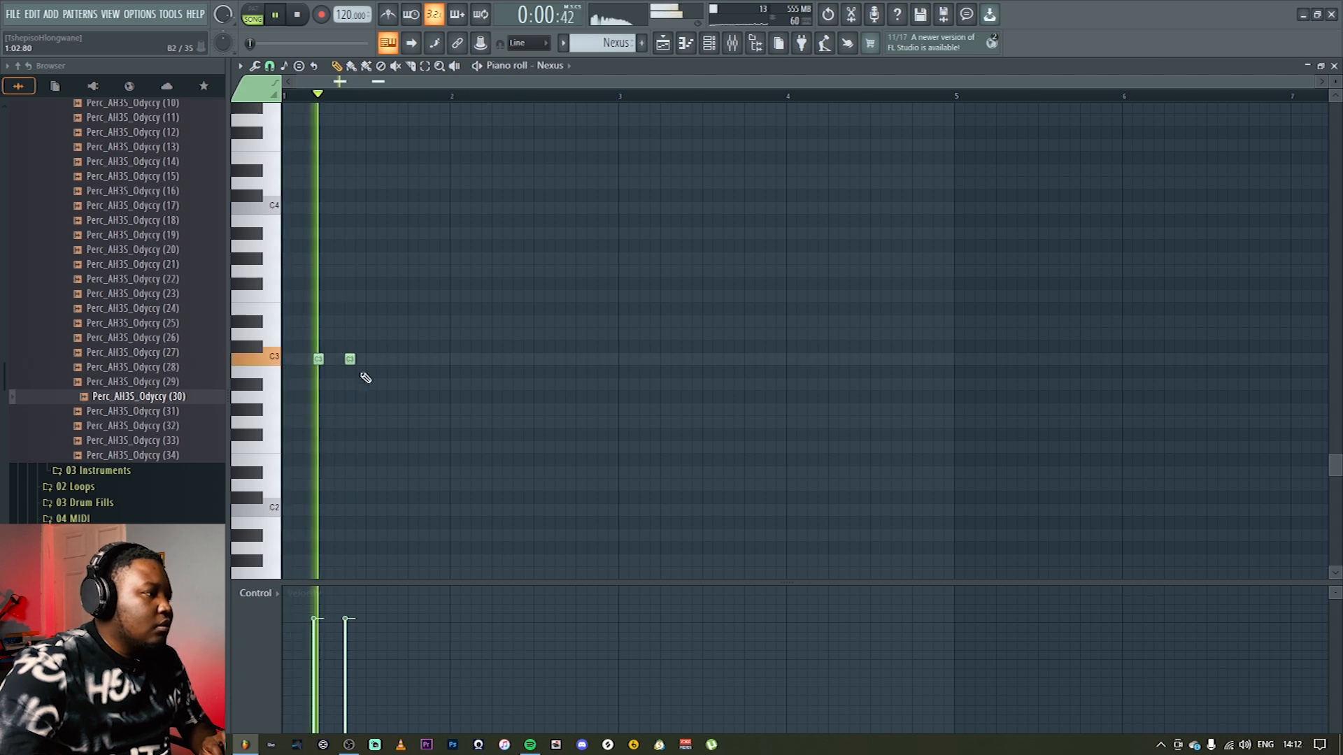
Step: Add C3 notes on steps 11 and 13 of bar 1 and listen to the pattern
{"action": "left_click", "coordinate": [391, 360]}
{"action": "left_click", "coordinate": [412, 360]}
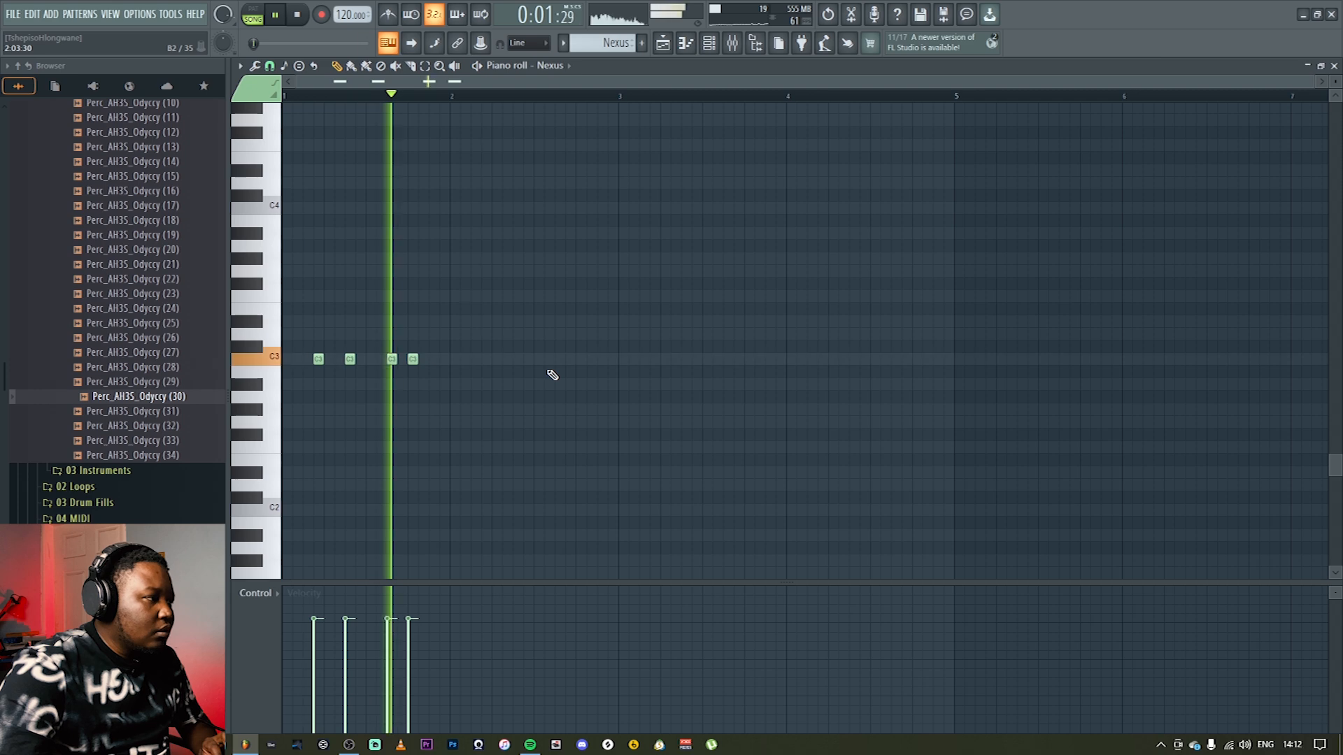
{"action": "key", "text": "space"}
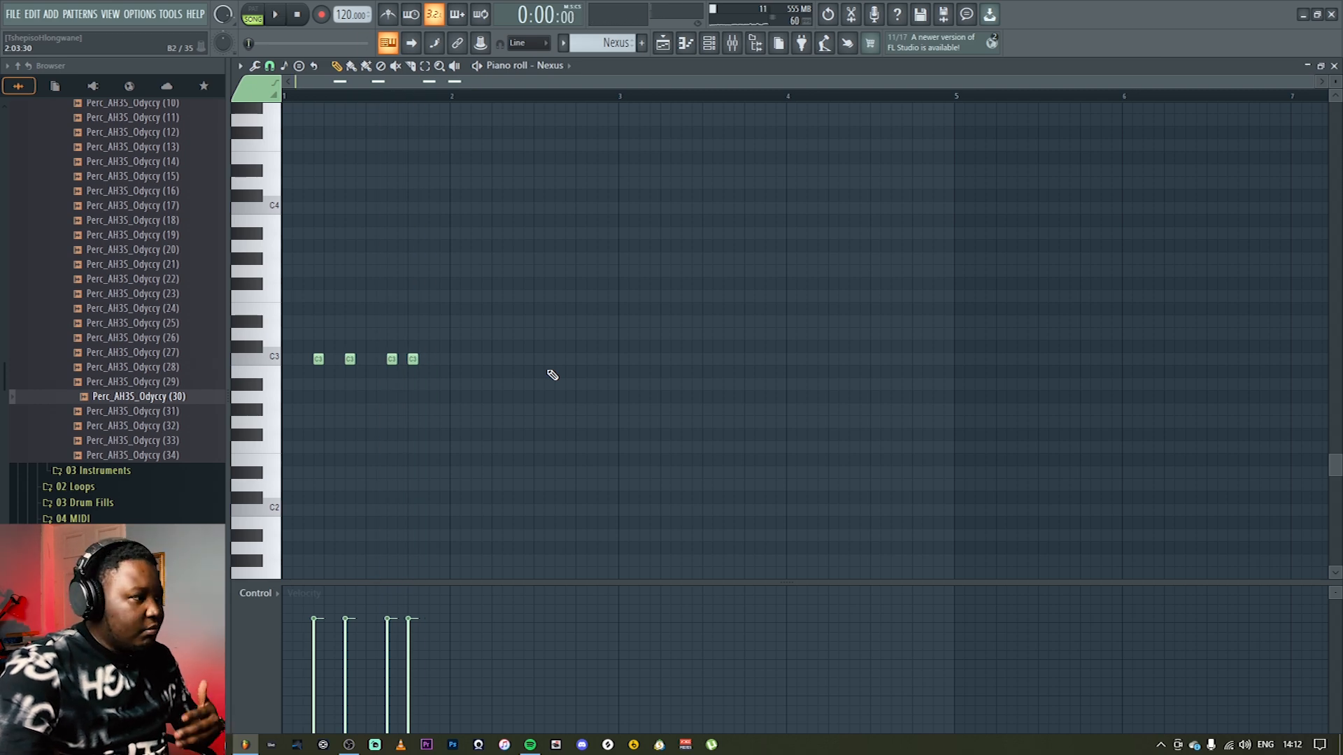
Step: Duplicate the bar 1 Nexus notes three times to fill four bars and play the result
{"action": "key", "text": "ctrl+a"}
{"action": "key", "text": "ctrl+b"}
{"action": "key", "text": "ctrl+b"}
{"action": "key", "text": "ctrl+b"}
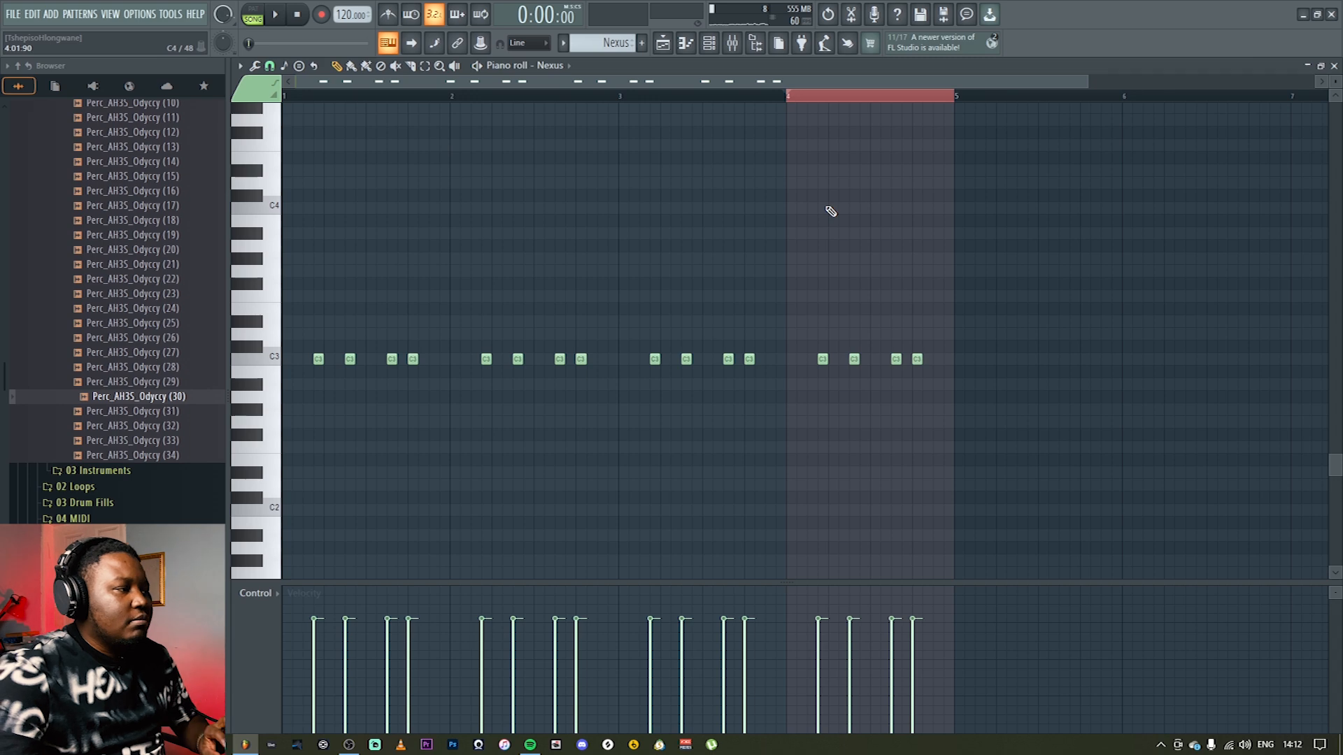
{"action": "key", "text": "space"}
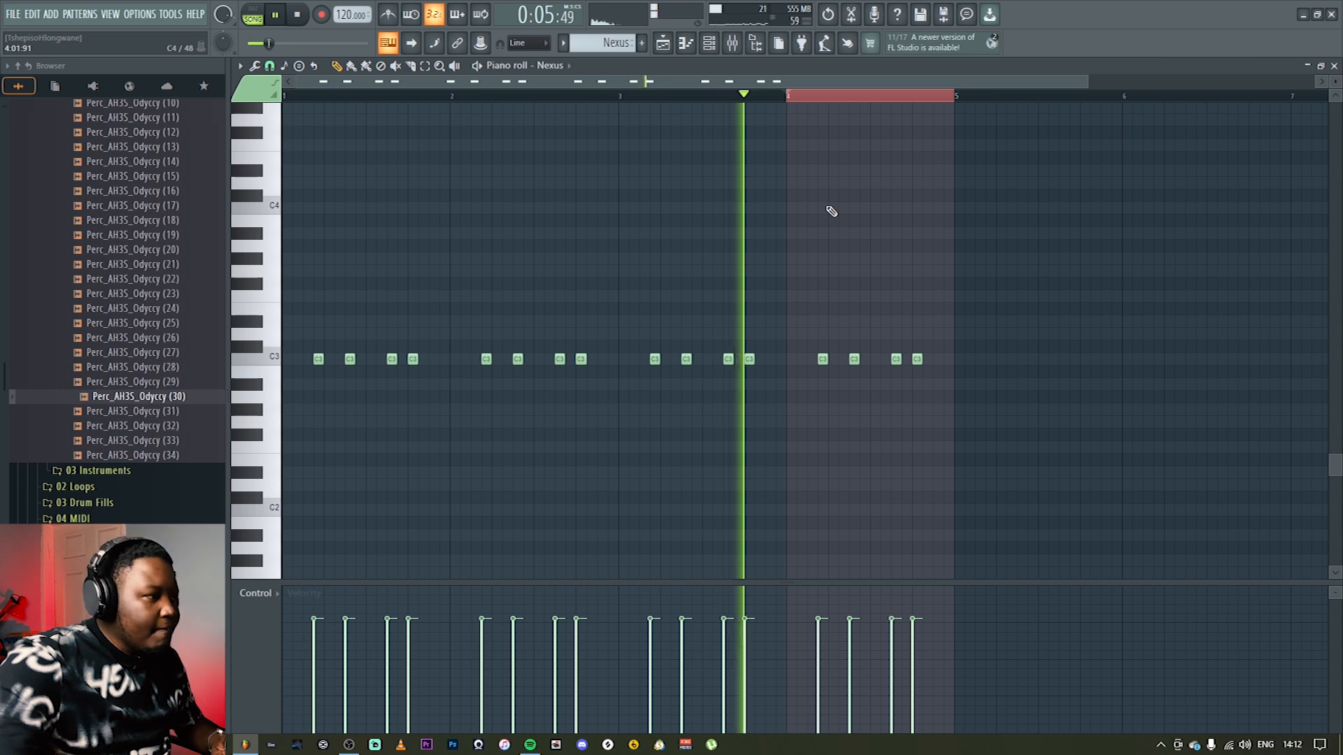
{"action": "key", "text": "space"}
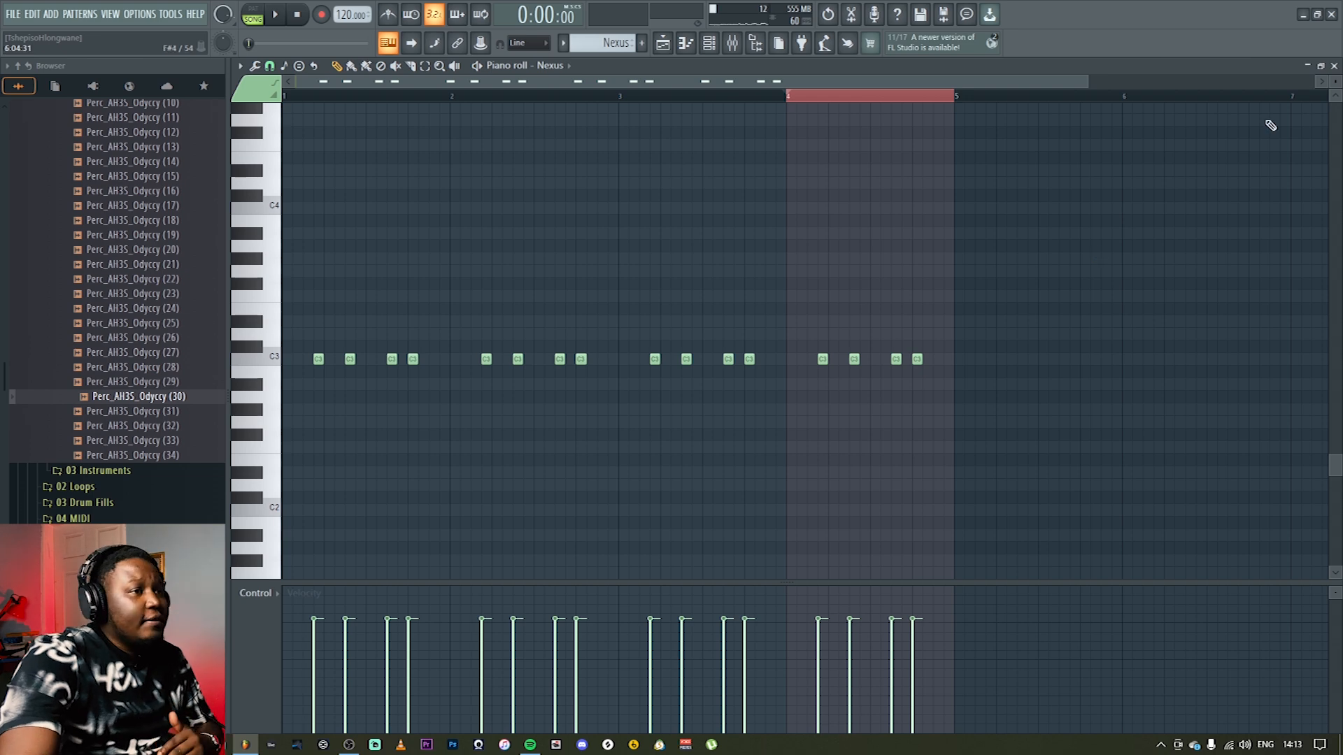
Step: Return to the playlist and set Track 9 to instrument track mode with the Sytrus synth
{"action": "left_click", "coordinate": [1334, 66]}
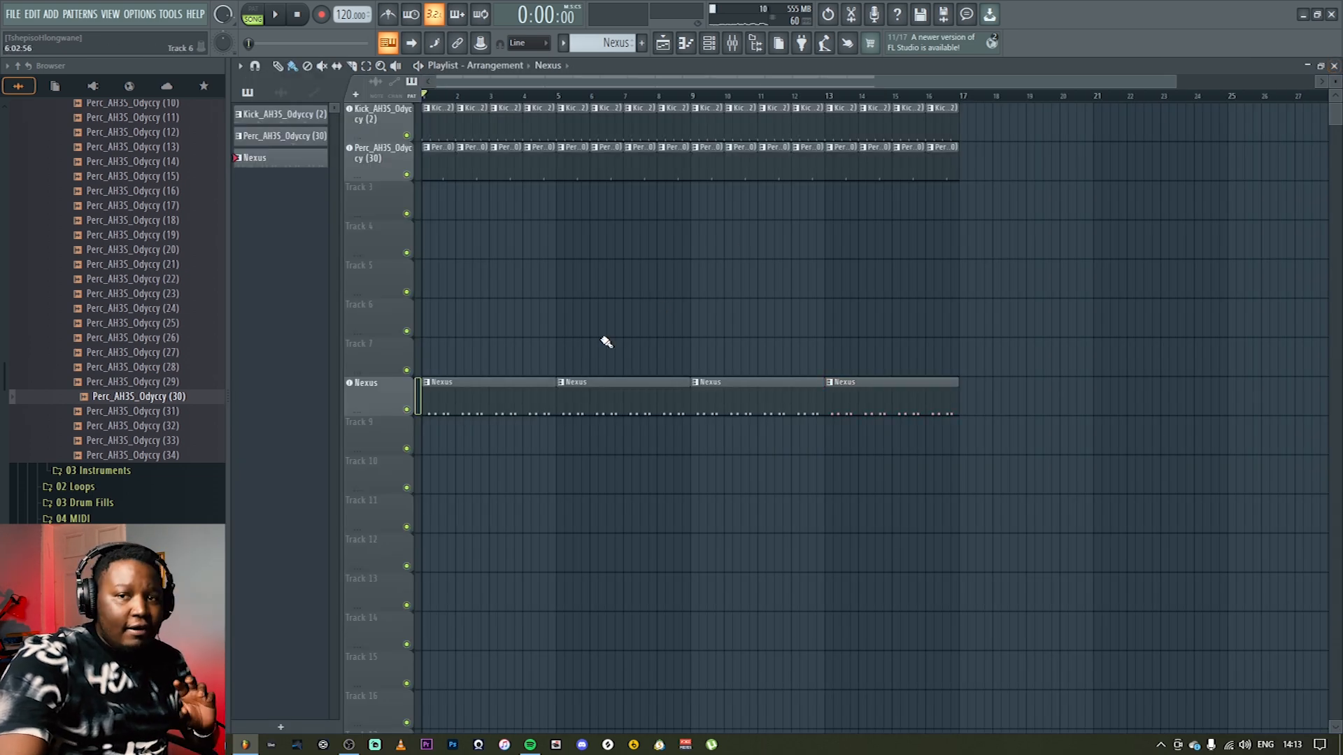
{"action": "right_click", "coordinate": [412, 423]}
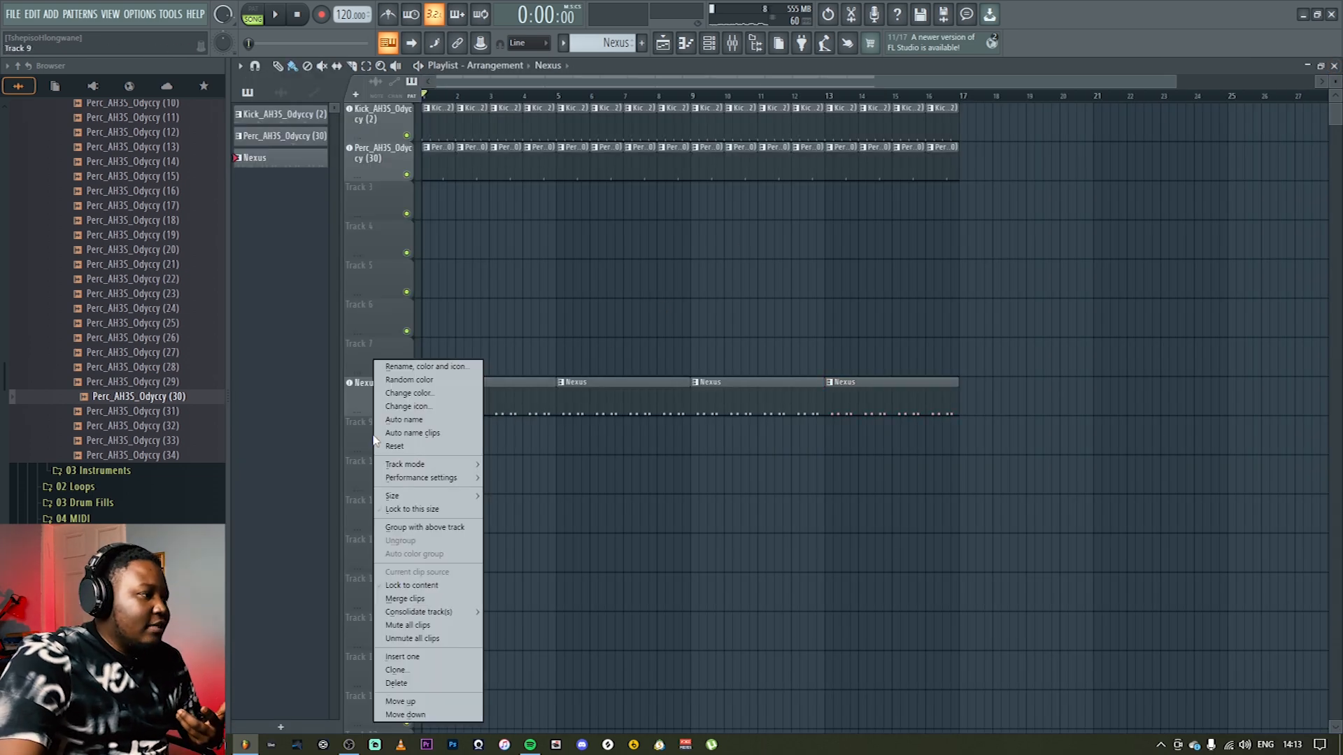
{"action": "mouse_move", "coordinate": [420, 464]}
{"action": "mouse_move", "coordinate": [542, 492]}
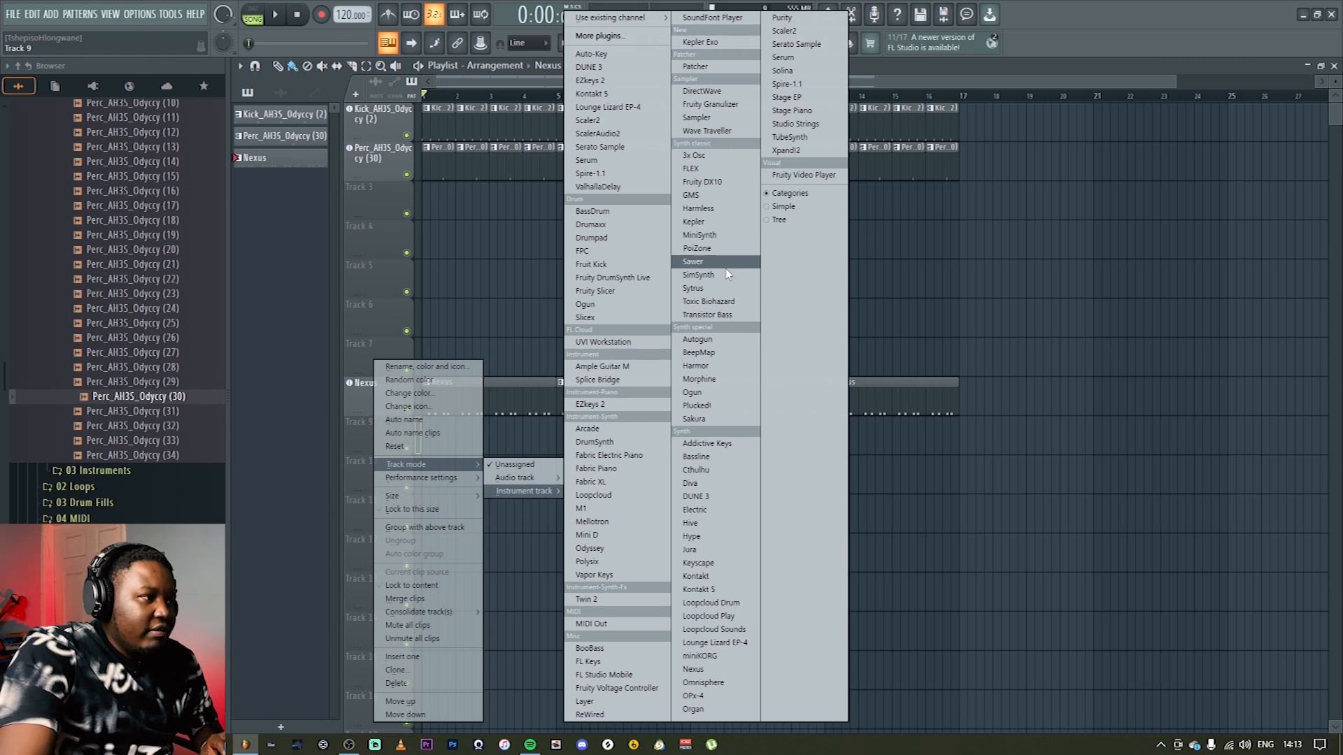
{"action": "left_click", "coordinate": [718, 289]}
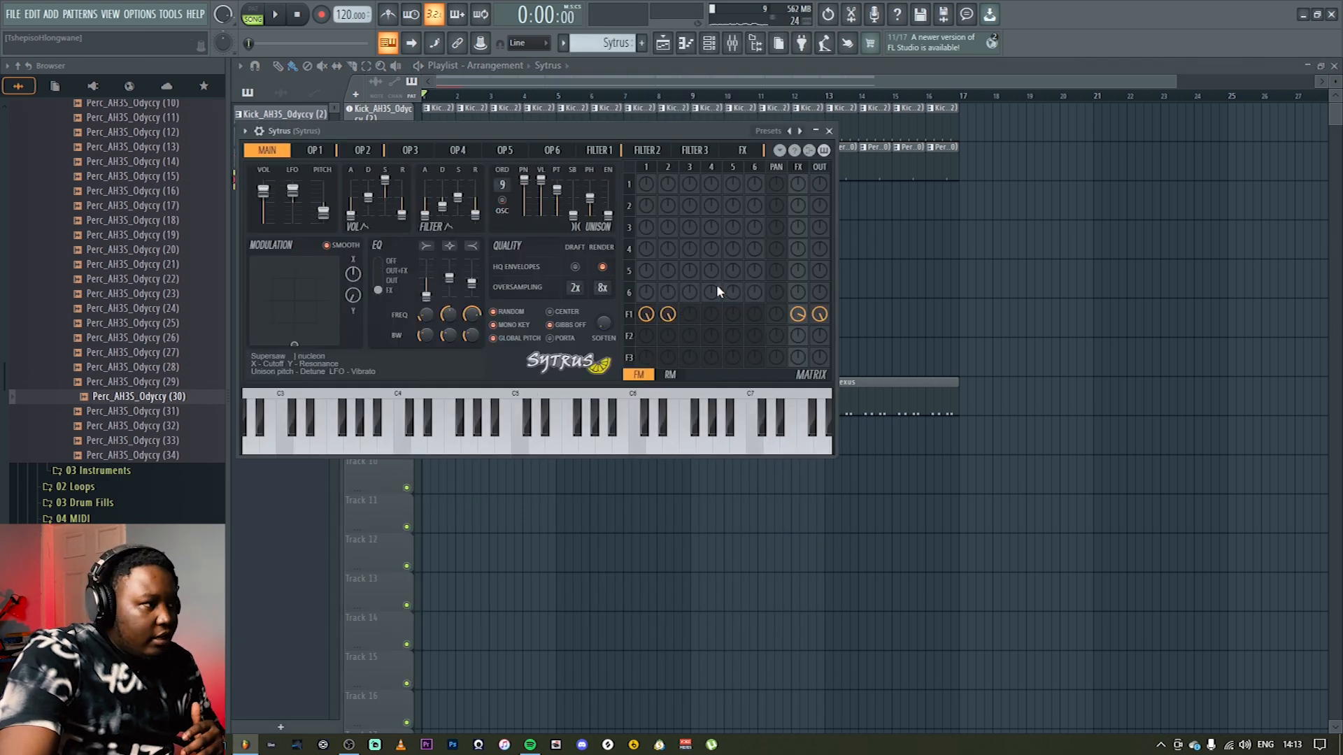
Step: Load the Above clouds pad preset in Sytrus and close the plugin
{"action": "right_click", "coordinate": [791, 131]}
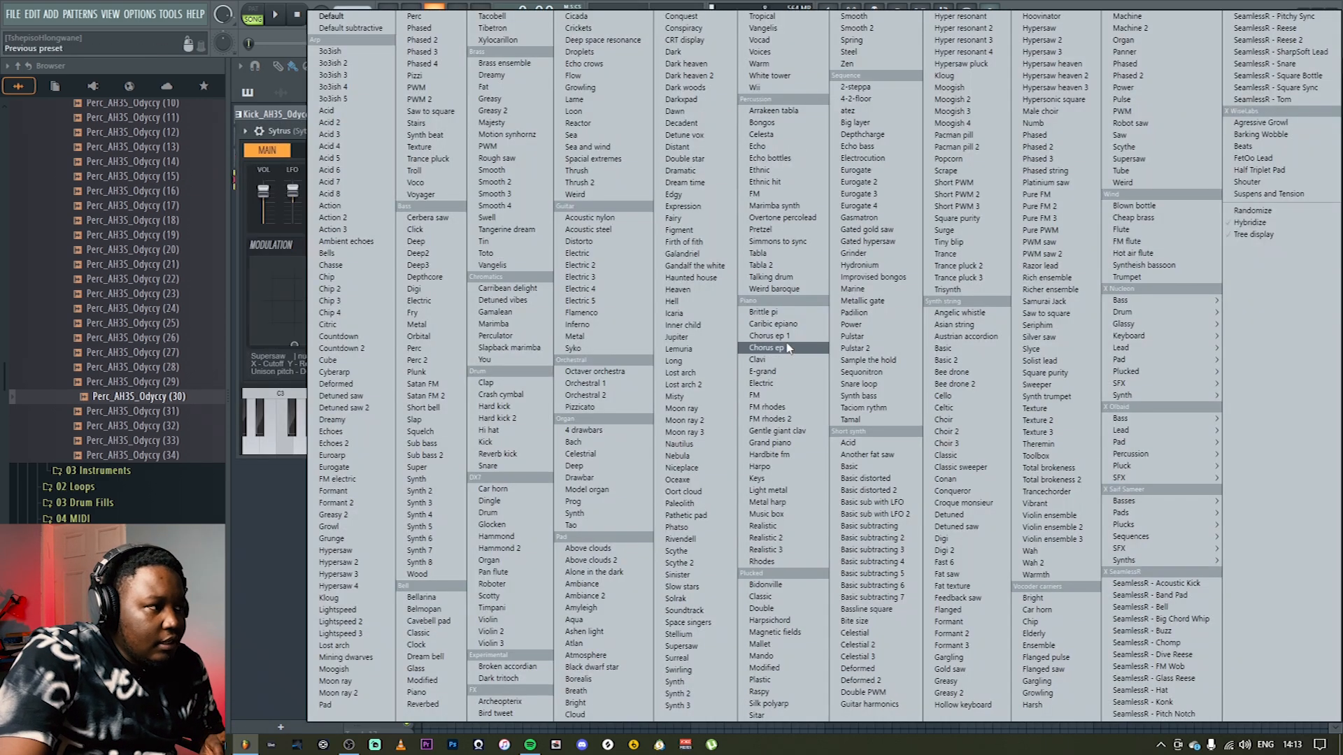
{"action": "left_click", "coordinate": [597, 551]}
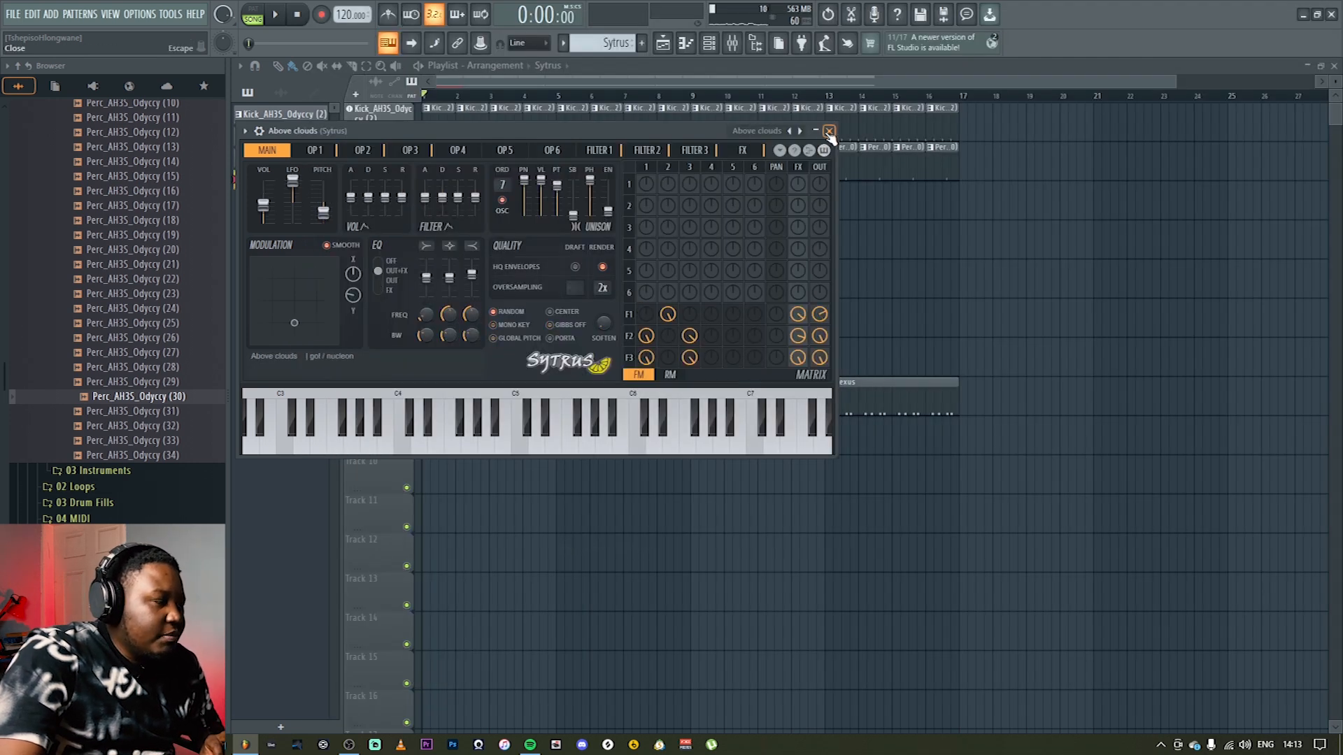
{"action": "left_click", "coordinate": [828, 131]}
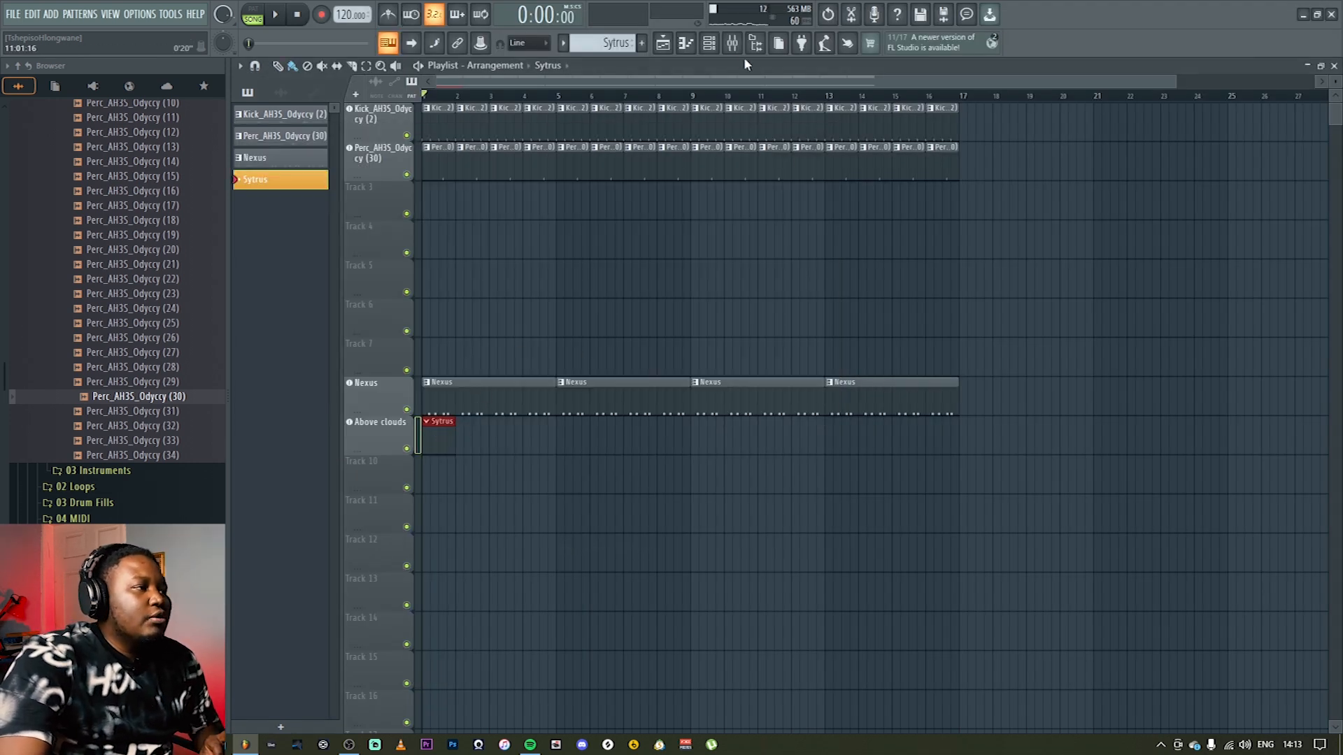
Step: In the pad's piano roll, draw a C3 note at bar 1 with C as the scale root and extend it to four bars
{"action": "left_click", "coordinate": [685, 43]}
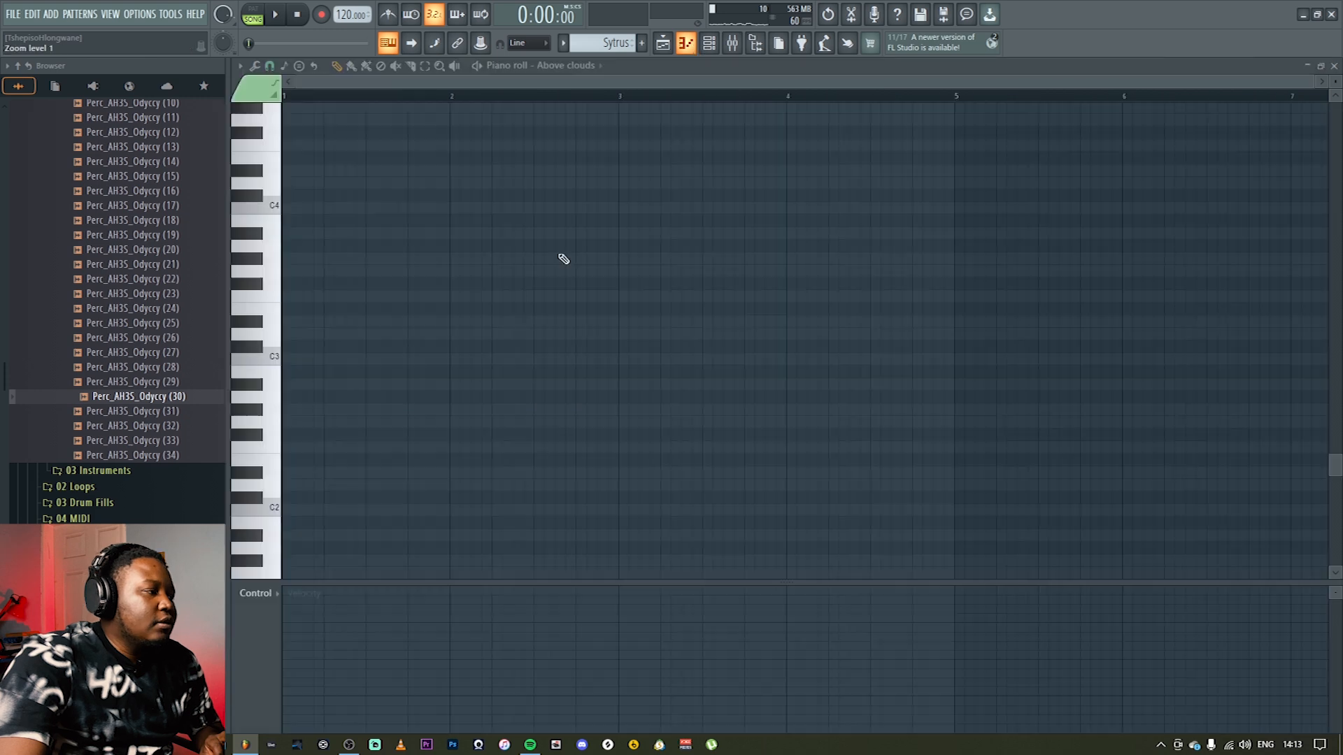
{"action": "left_click", "coordinate": [285, 360]}
{"action": "left_click", "coordinate": [289, 360]}
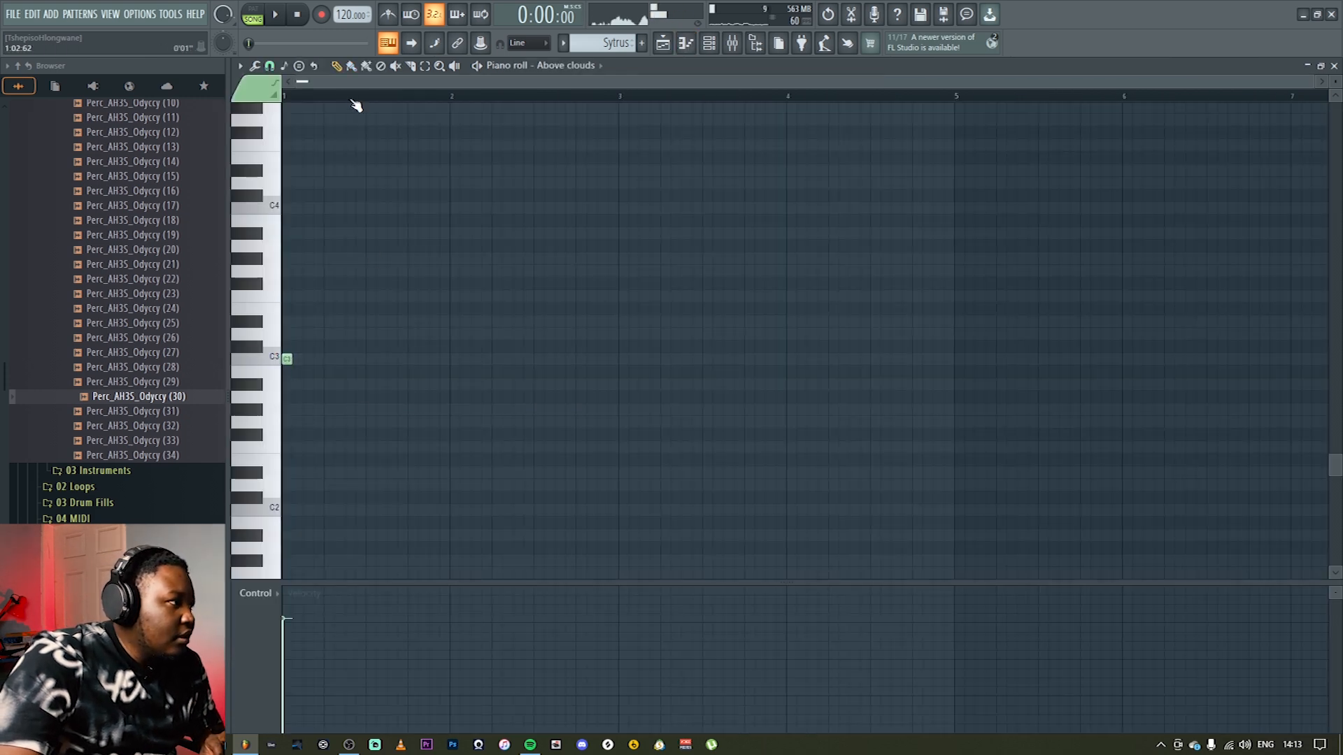
{"action": "left_click", "coordinate": [287, 67]}
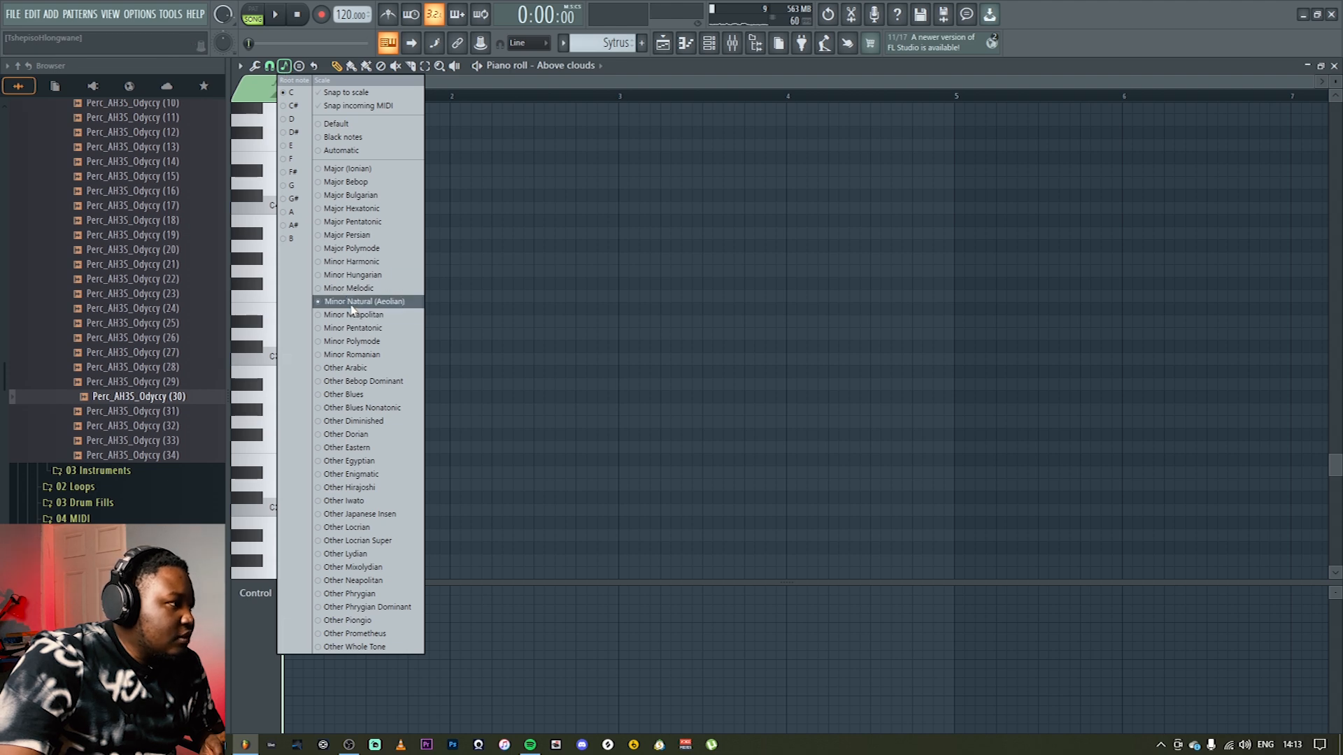
{"action": "left_click", "coordinate": [292, 94]}
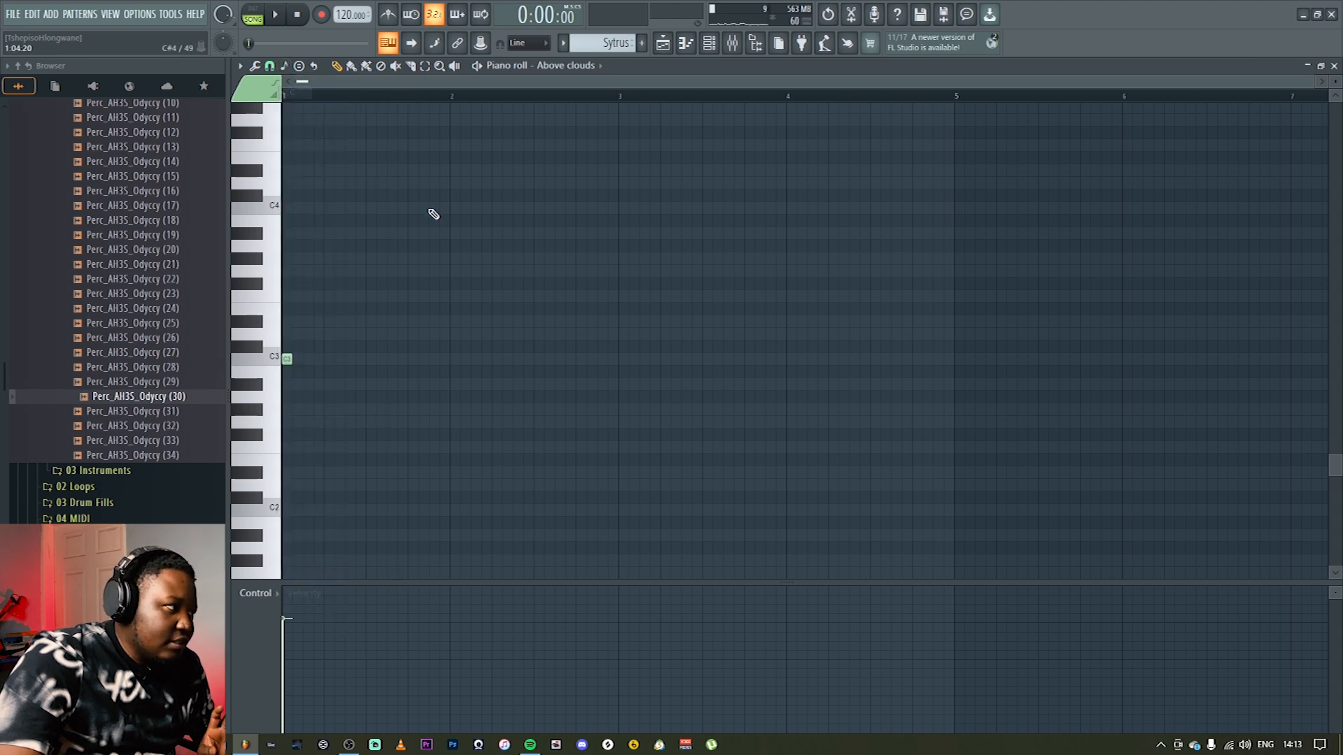
{"action": "left_click_drag", "start_coordinate": [290, 357], "coordinate": [958, 378]}
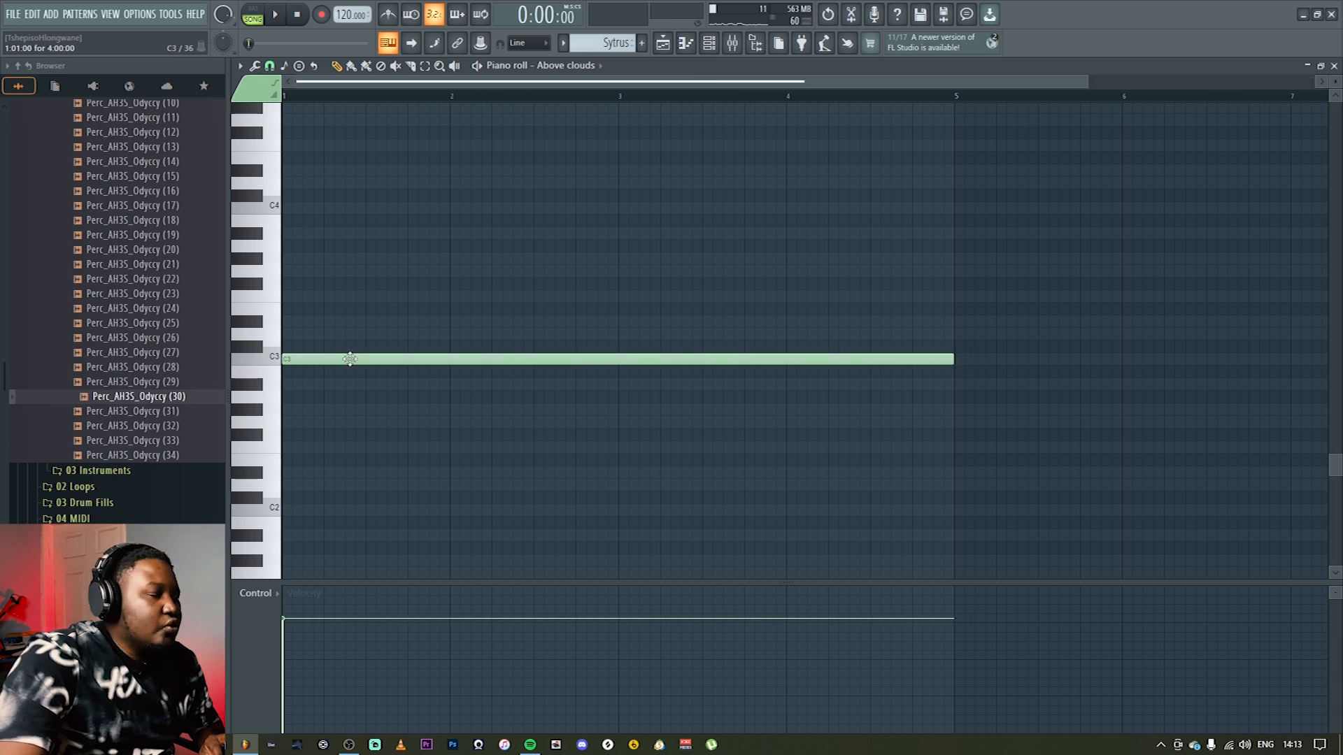
Step: Replace the C3 note with a four-bar chord of C4, D#4 and G4 starting at bar 1
{"action": "scroll", "coordinate": [335, 392], "scroll_direction": "up", "scroll_amount": 3}
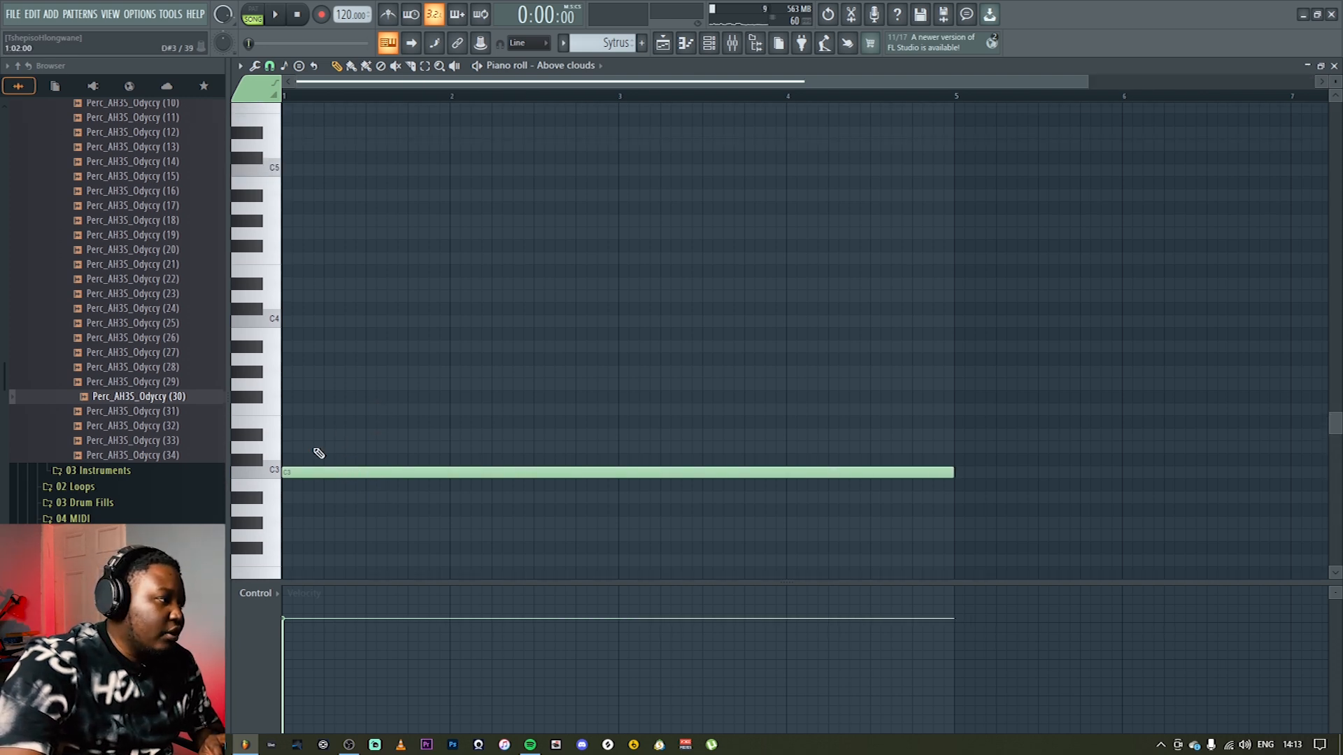
{"action": "right_click", "coordinate": [312, 476]}
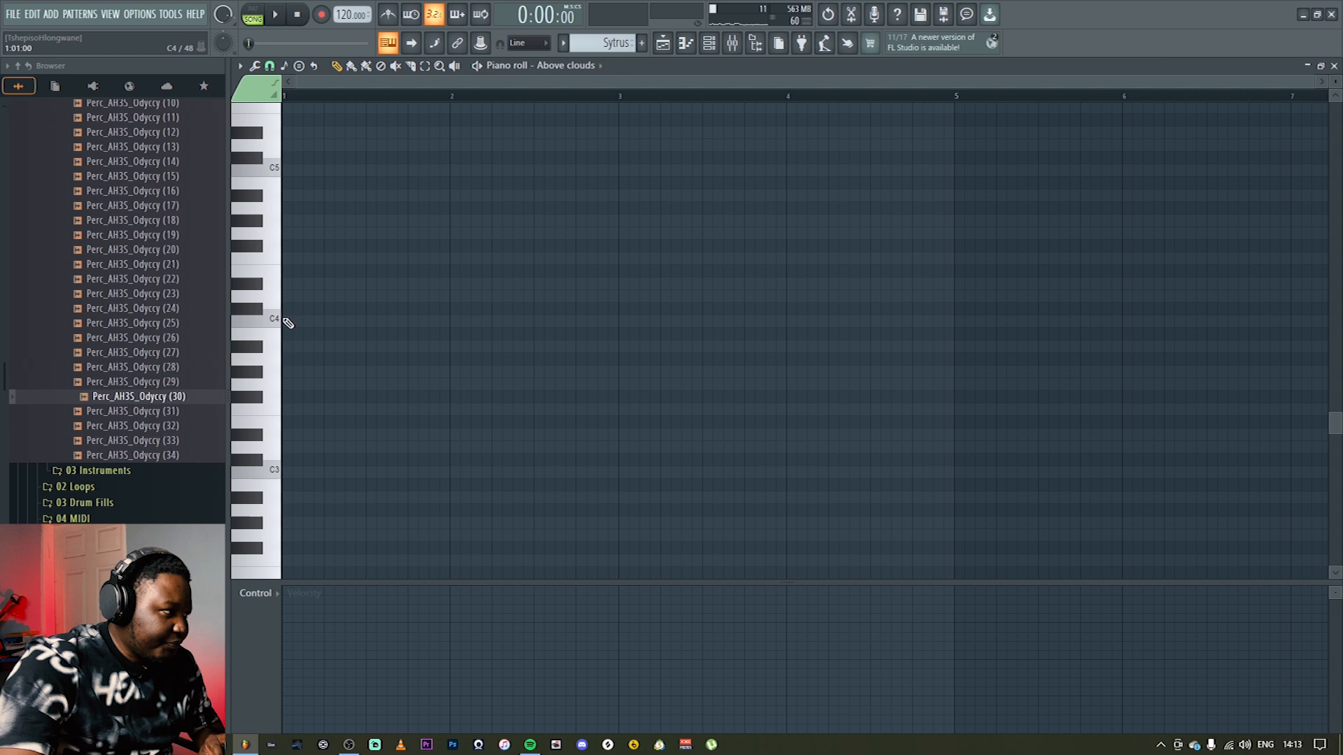
{"action": "left_click", "coordinate": [287, 321]}
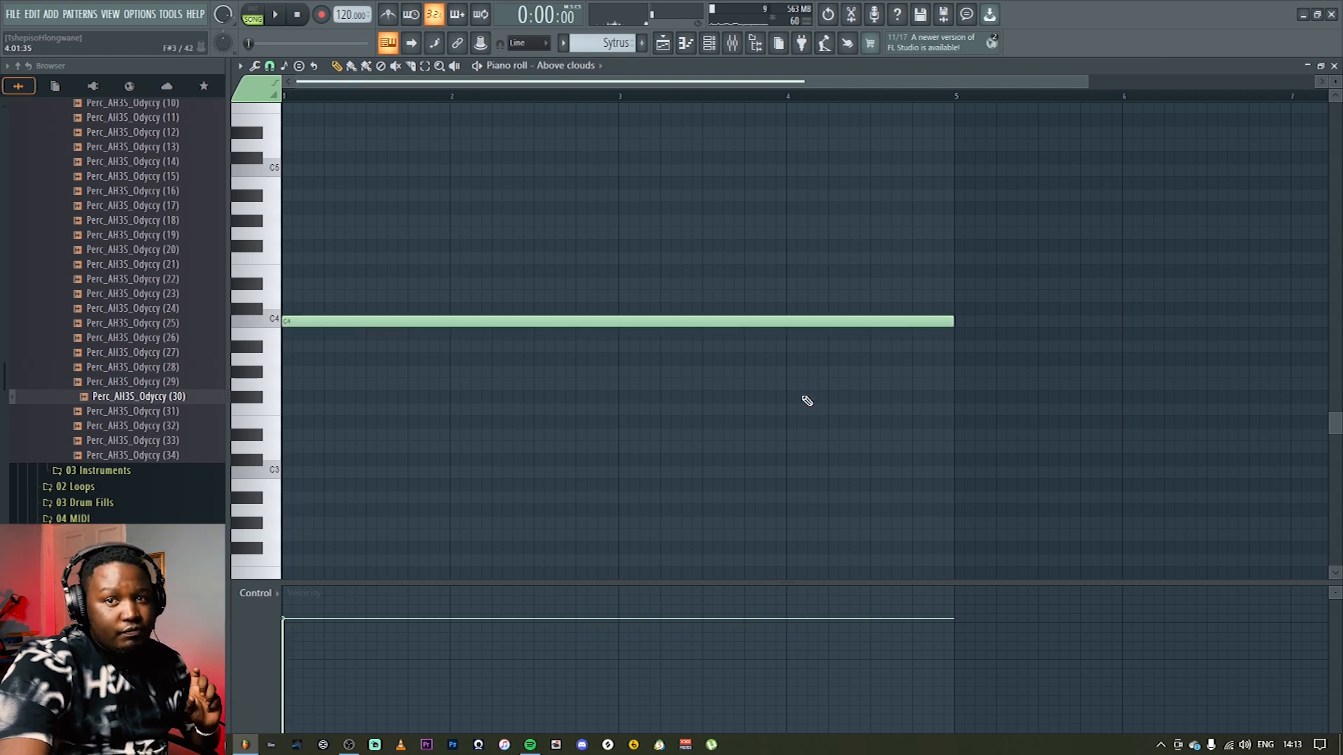
{"action": "left_click", "coordinate": [288, 283]}
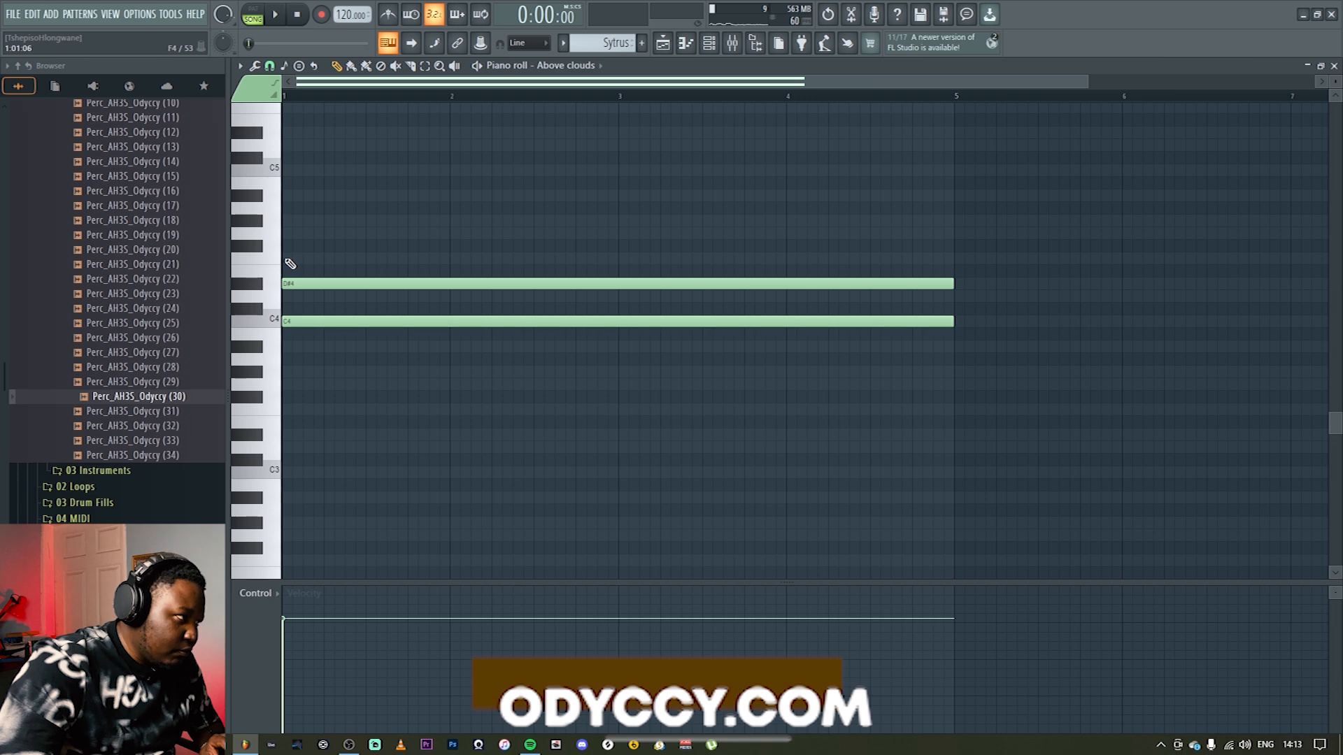
{"action": "left_click", "coordinate": [294, 233]}
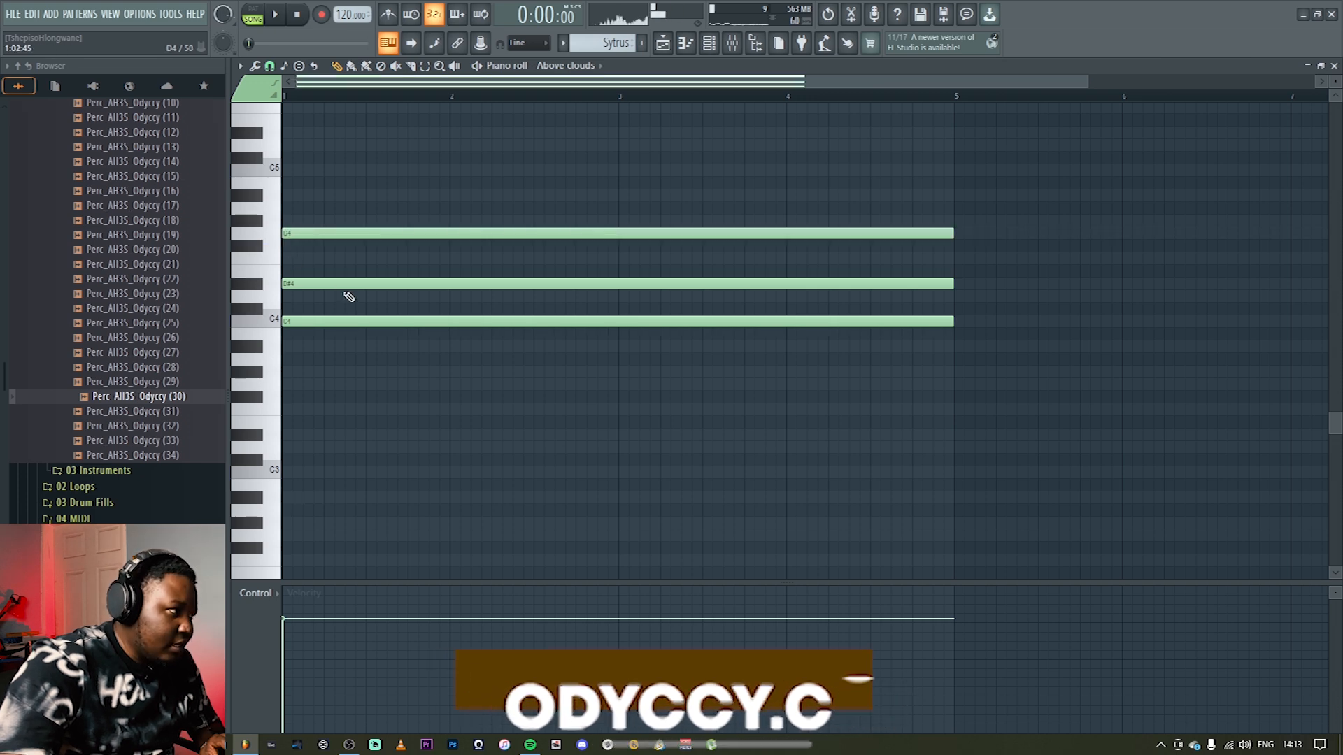
Step: Swap the chord's D#4 for a four-bar C5 note and lower the velocity of the chord notes
{"action": "right_click", "coordinate": [348, 283]}
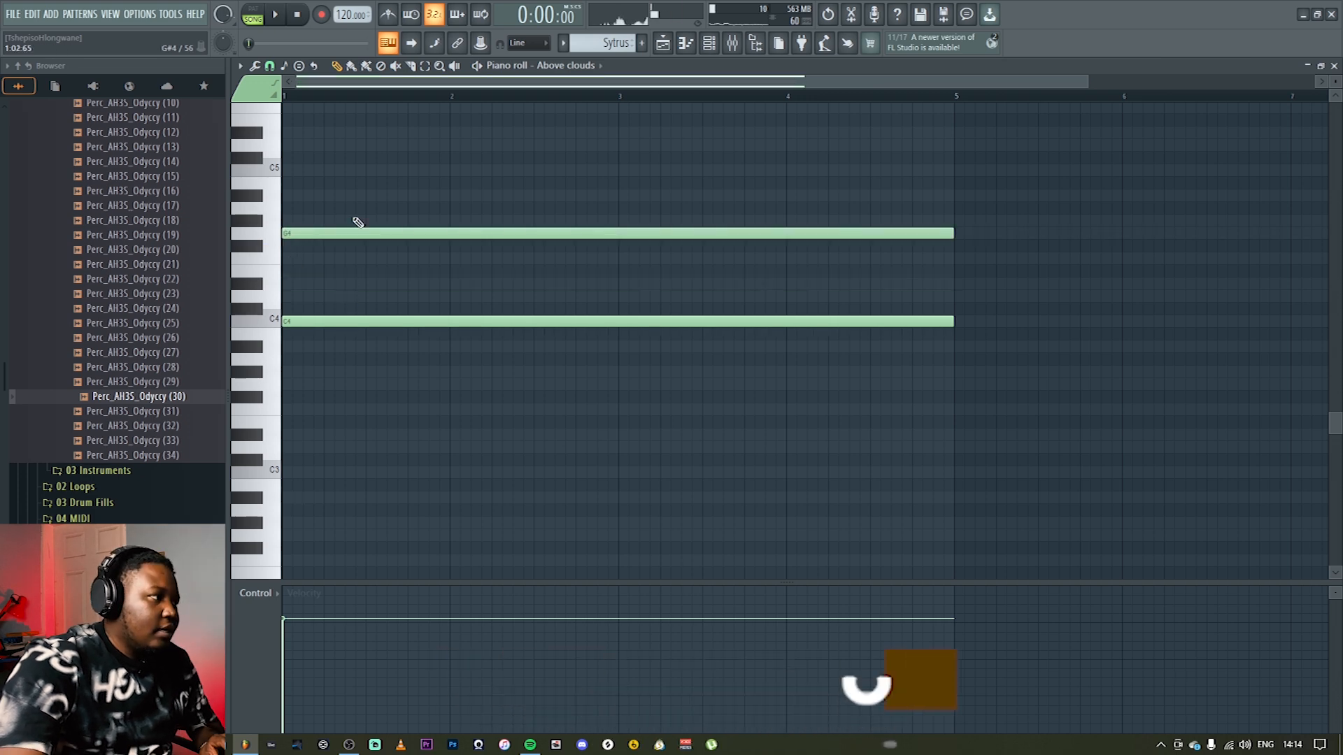
{"action": "left_click", "coordinate": [291, 170]}
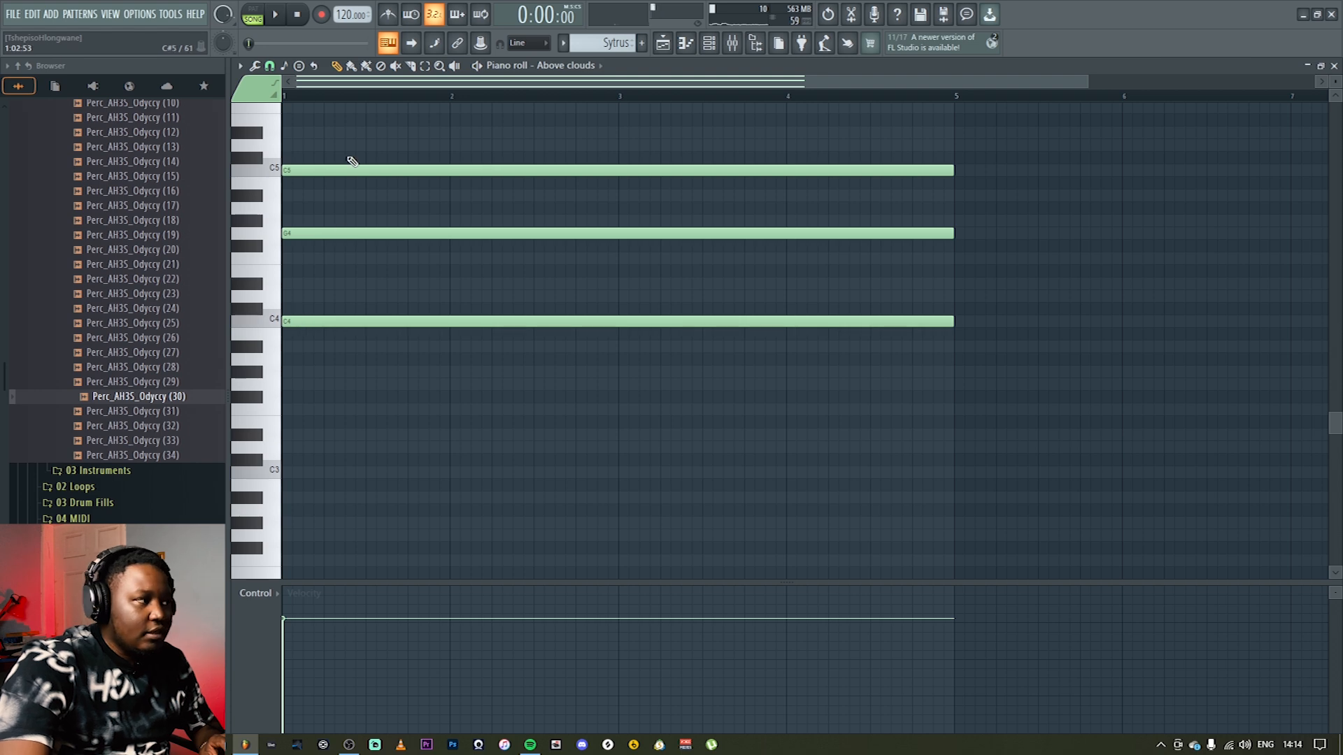
{"action": "left_click", "coordinate": [289, 648]}
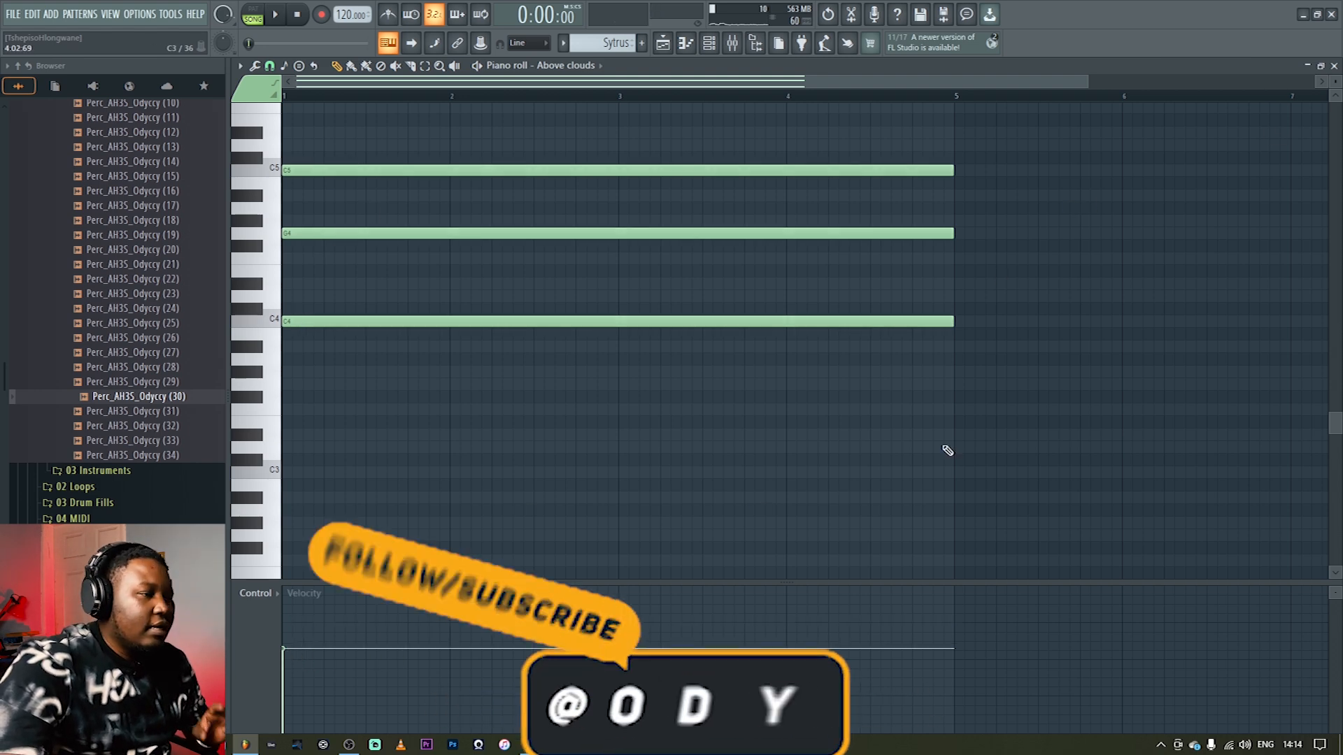
Step: Return to the playlist and repeat the four-bar Sytrus clip three more times to the end of bar 16
{"action": "left_click", "coordinate": [1333, 65]}
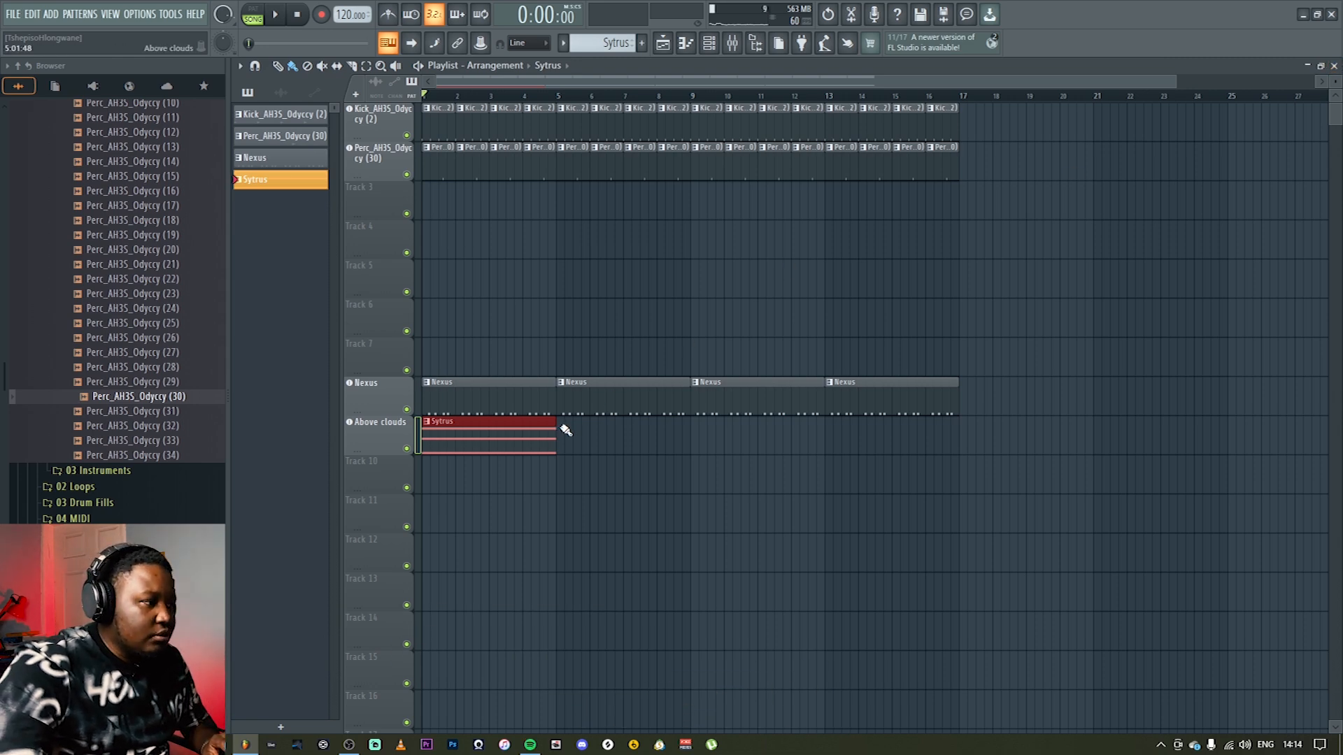
{"action": "mouse_move", "coordinate": [565, 430]}
{"action": "left_mouse_down"}
{"action": "mouse_move", "coordinate": [908, 432]}
{"action": "mouse_move", "coordinate": [1087, 398]}
{"action": "left_mouse_up"}
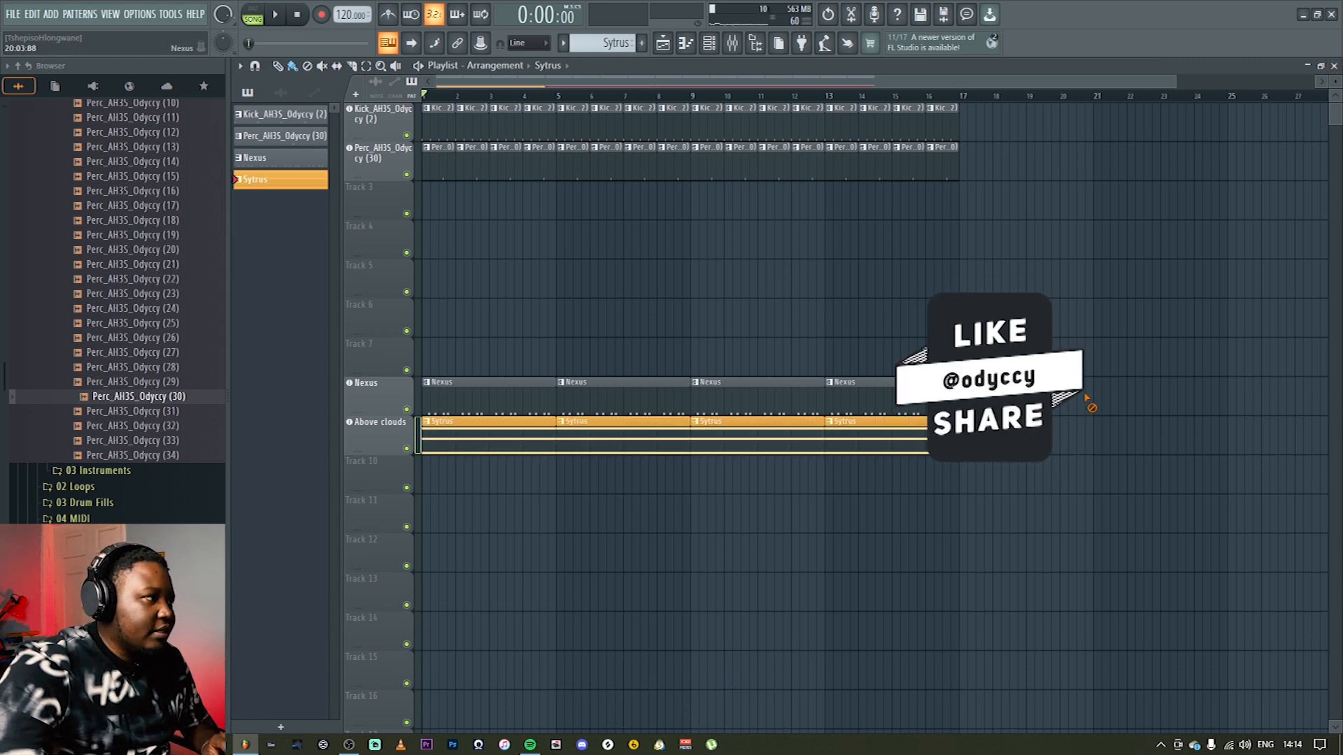
Step: Audition the following Sytrus presets, switch the pad to Alone in the dark, and close the plugin
{"action": "left_click", "coordinate": [384, 430]}
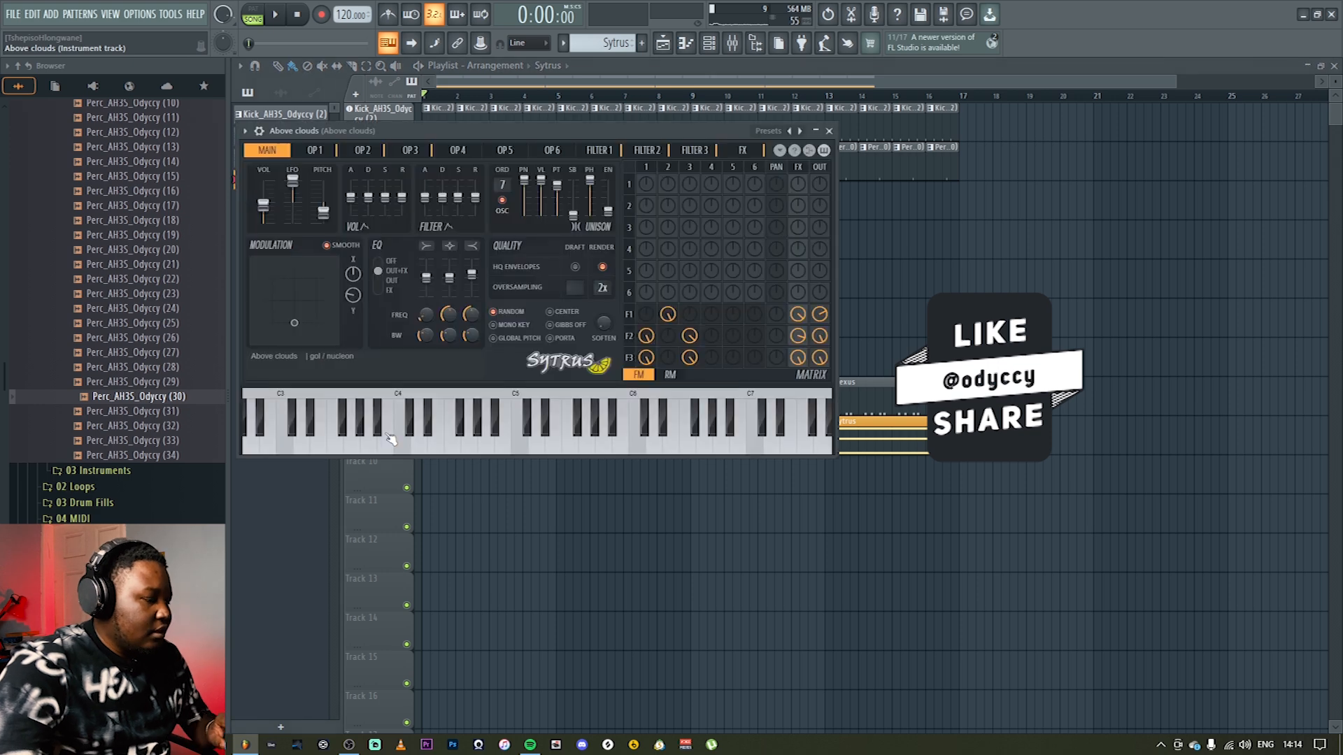
{"action": "key", "text": "z"}
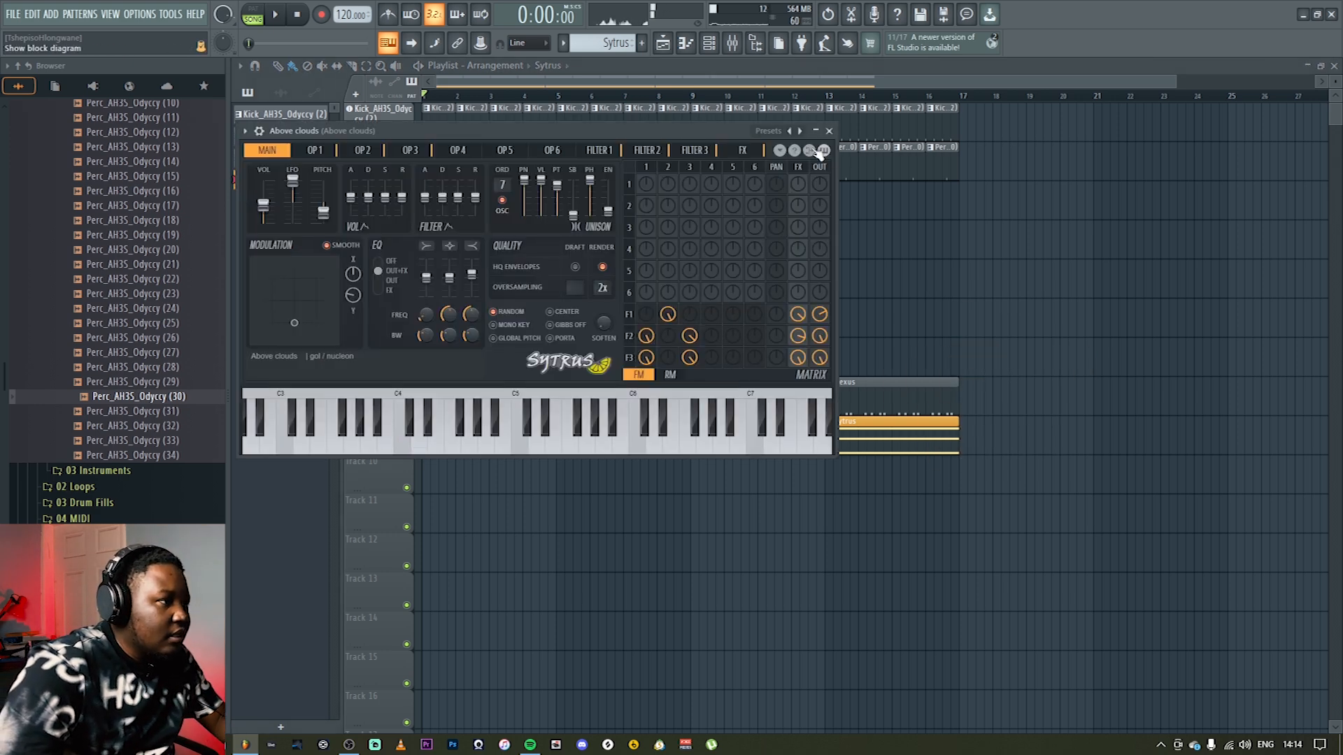
{"action": "left_click", "coordinate": [801, 131]}
{"action": "key", "text": "z"}
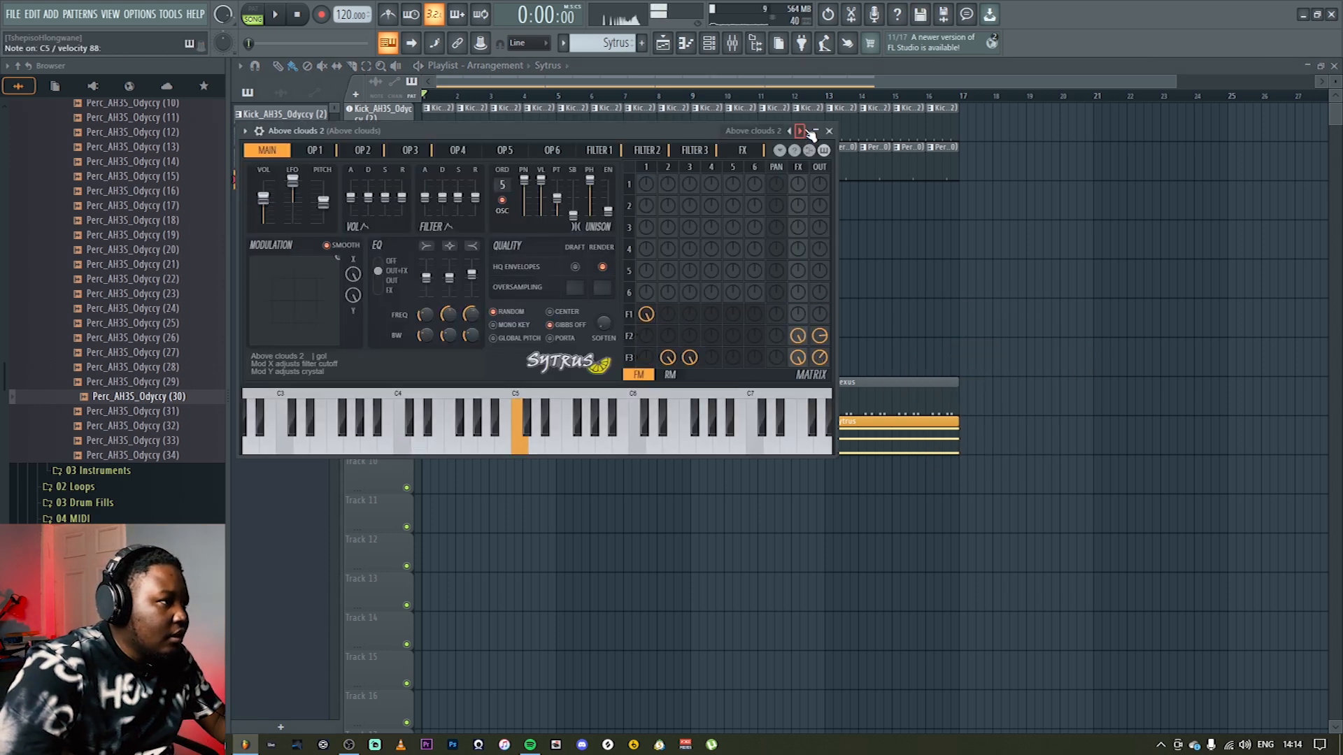
{"action": "left_click", "coordinate": [801, 132]}
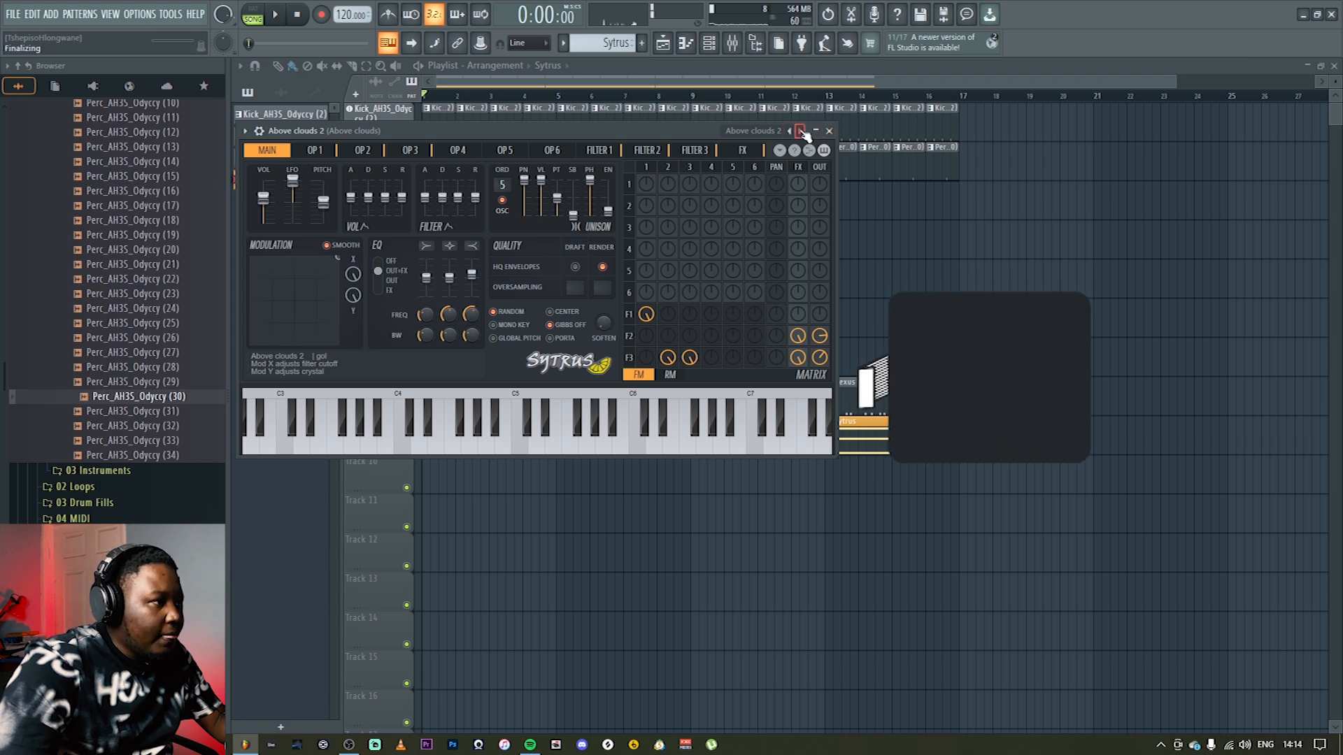
{"action": "key", "text": "z"}
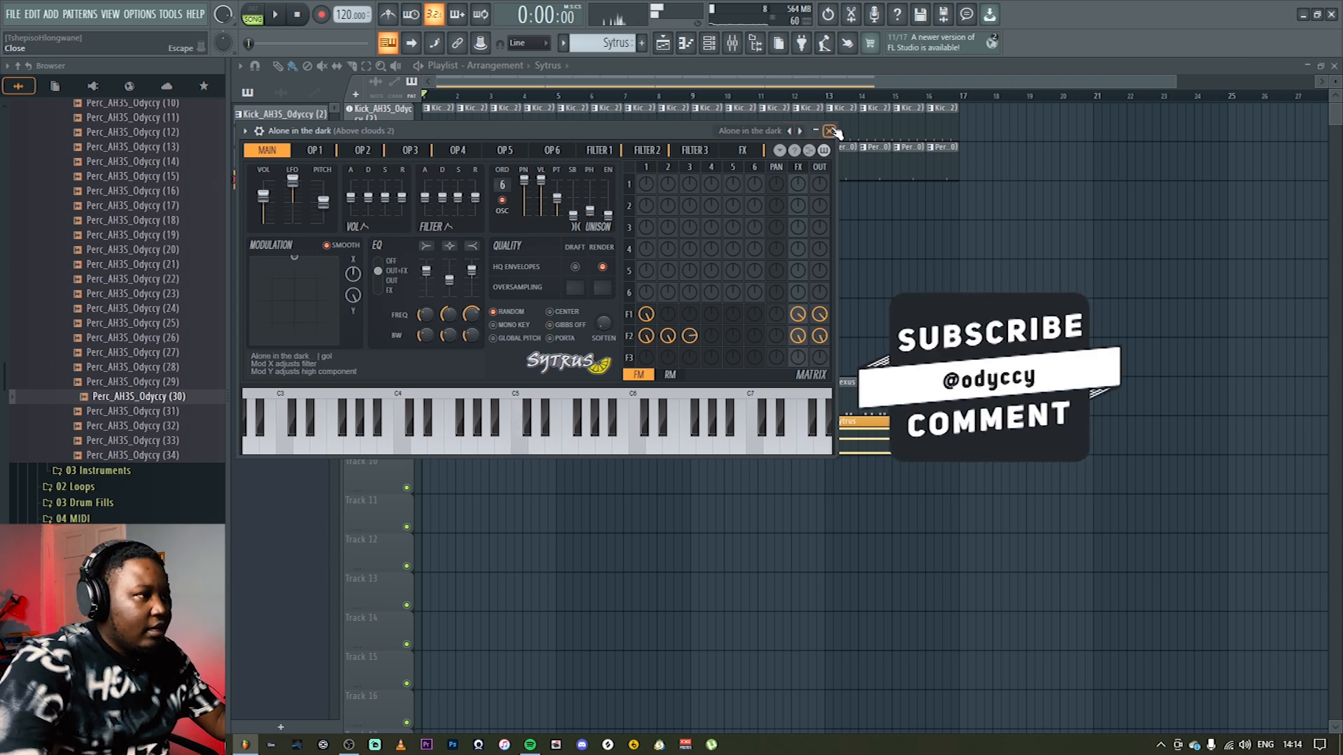
{"action": "left_click", "coordinate": [830, 131]}
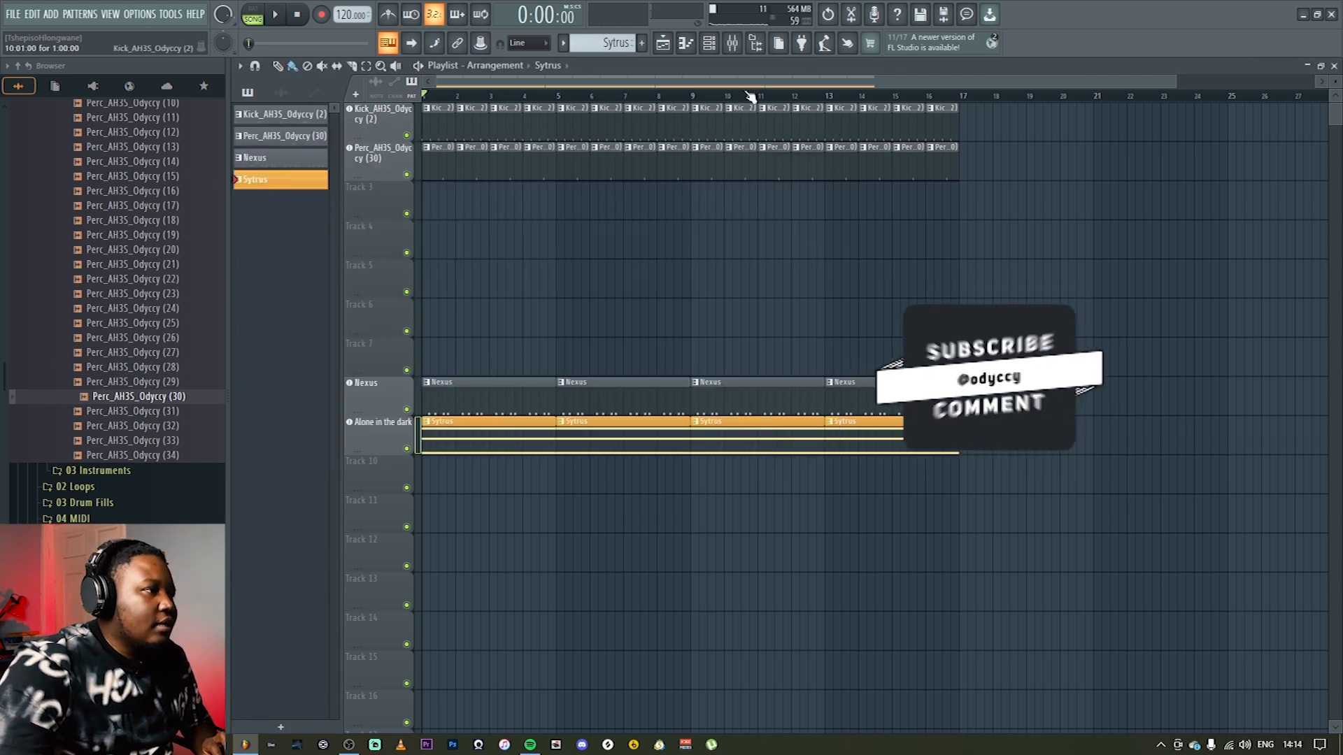
Step: Move the Alone in the dark mixer track over to insert 14, directly after Nexus
{"action": "left_click", "coordinate": [732, 44]}
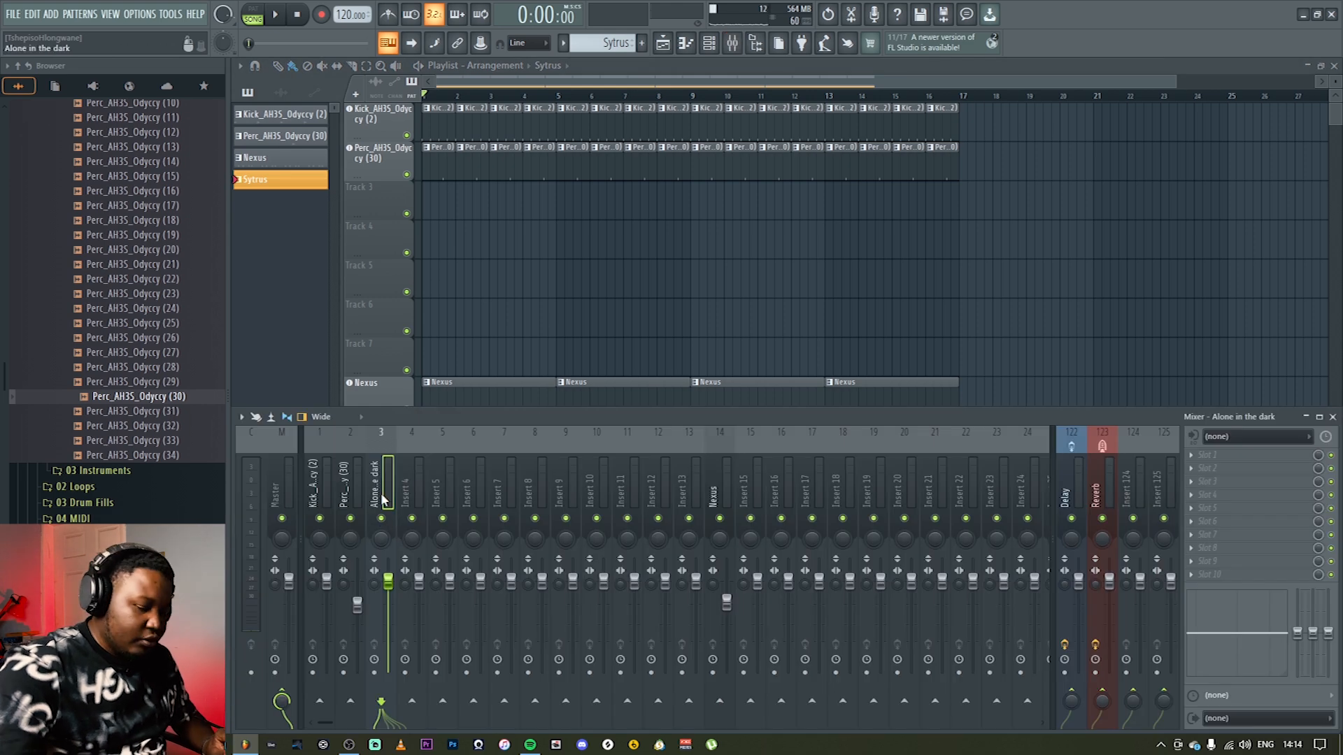
{"action": "key", "text": "alt+Right"}
{"action": "key", "text": "alt+Right"}
{"action": "key", "text": "alt+Right"}
{"action": "key", "text": "alt+Right"}
{"action": "key", "text": "alt+Right"}
{"action": "key", "text": "alt+Right"}
{"action": "key", "text": "alt+Right"}
{"action": "key", "text": "alt+Right"}
{"action": "key", "text": "alt+Right"}
{"action": "key", "text": "alt+Right"}
{"action": "key", "text": "alt+Right"}
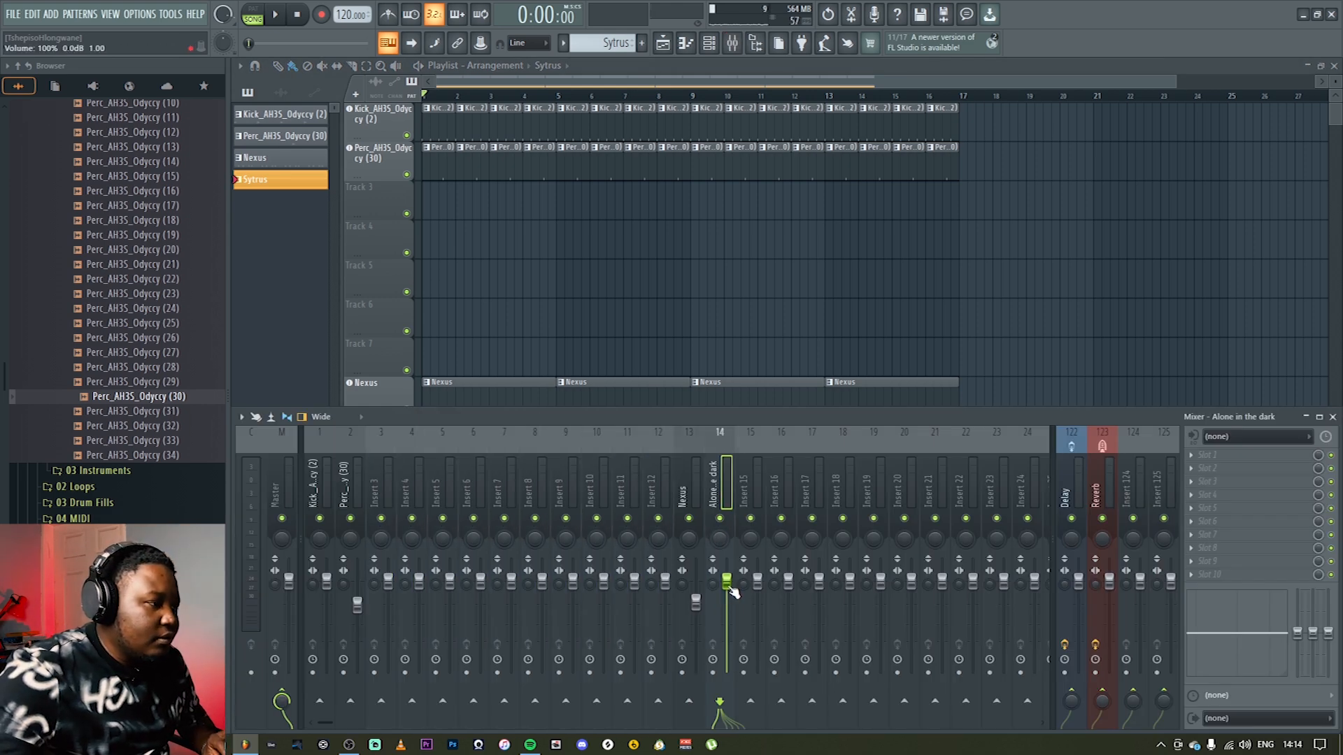
Step: Load Fruity Parametric EQ 2 on the pad's first effect slot with the 20Hz + 18kHz cut preset and narrow both cutoffs toward the midrange
{"action": "left_click", "coordinate": [1192, 456]}
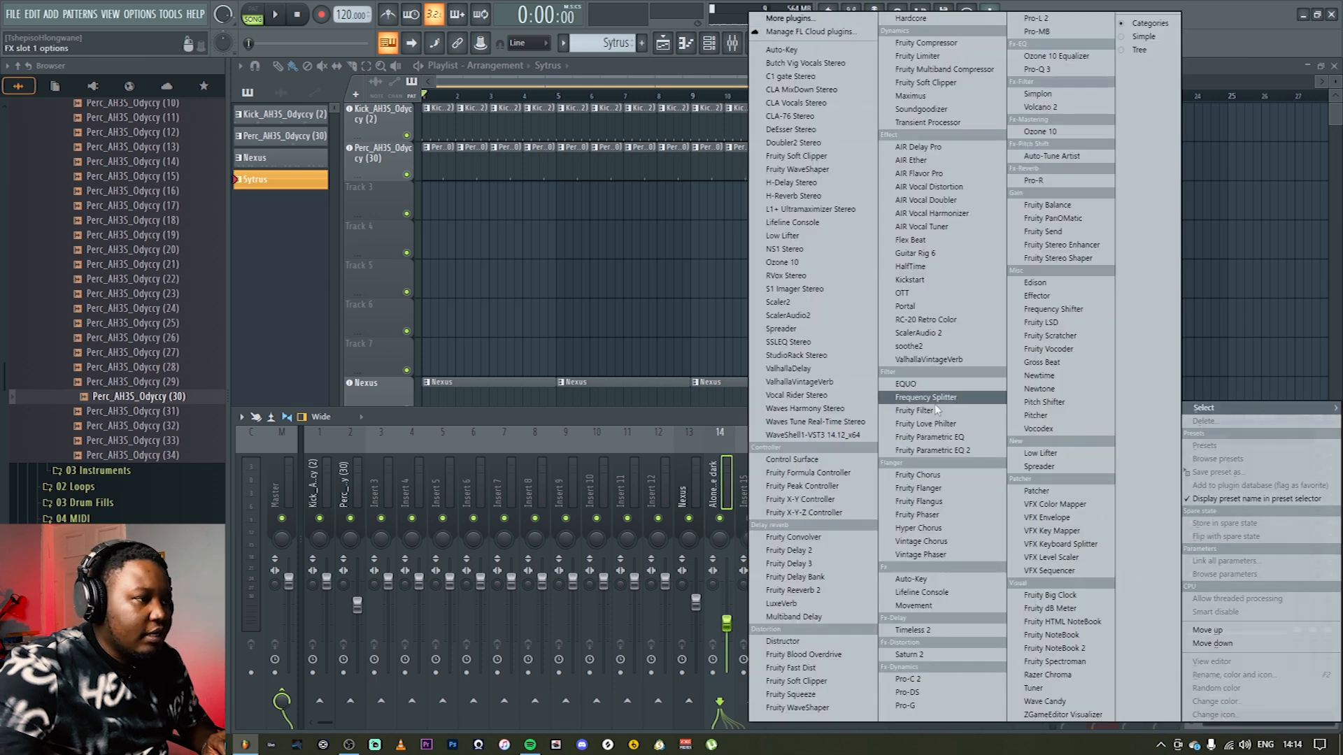
{"action": "left_click", "coordinate": [934, 450]}
{"action": "left_click", "coordinate": [681, 131]}
{"action": "left_click_drag", "start_coordinate": [718, 359], "coordinate": [714, 363]}
{"action": "left_click_drag", "start_coordinate": [627, 359], "coordinate": [628, 363]}
{"action": "left_click_drag", "start_coordinate": [720, 359], "coordinate": [721, 365]}
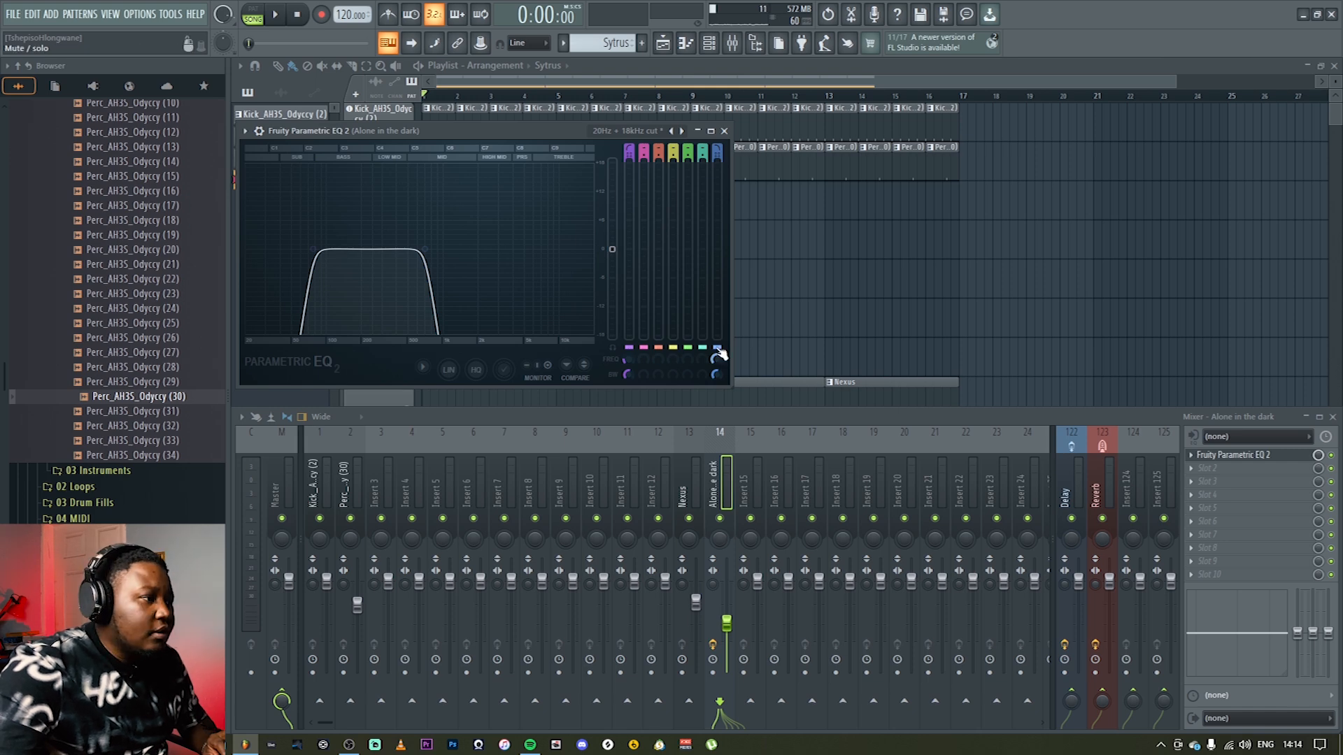
Step: During playback, set the pad's mixer volume to 45% and tighten its EQ with a 118 Hz high-pass and a lower low-pass
{"action": "key", "text": "space"}
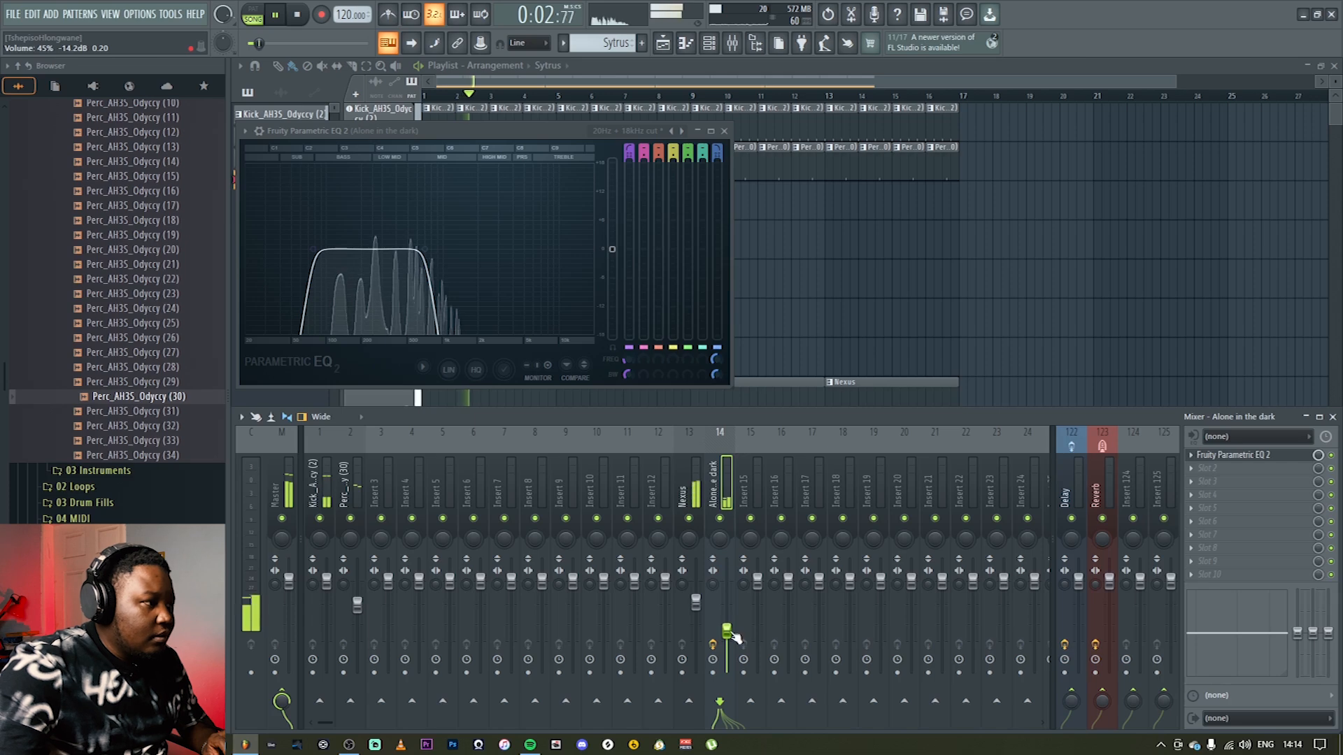
{"action": "left_click_drag", "start_coordinate": [720, 360], "coordinate": [721, 366]}
{"action": "left_click_drag", "start_coordinate": [629, 360], "coordinate": [629, 349]}
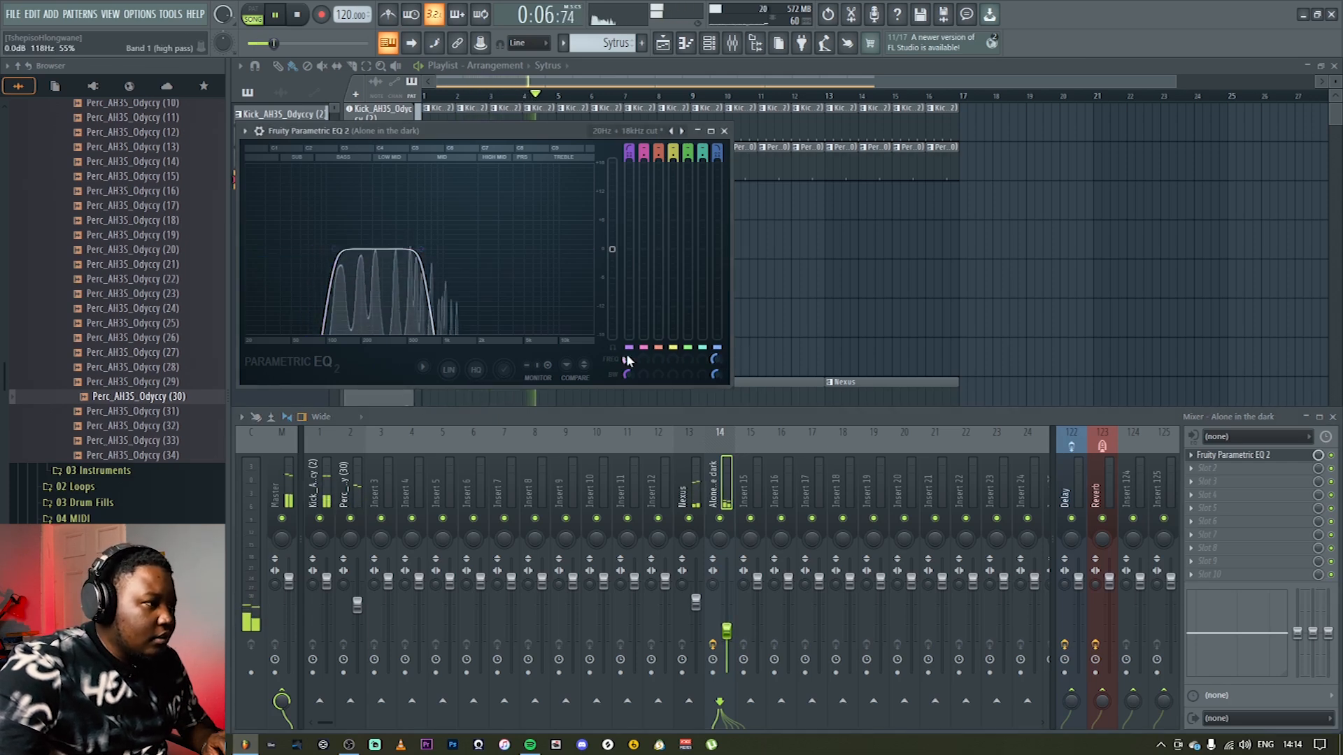
{"action": "left_click_drag", "start_coordinate": [716, 358], "coordinate": [717, 361]}
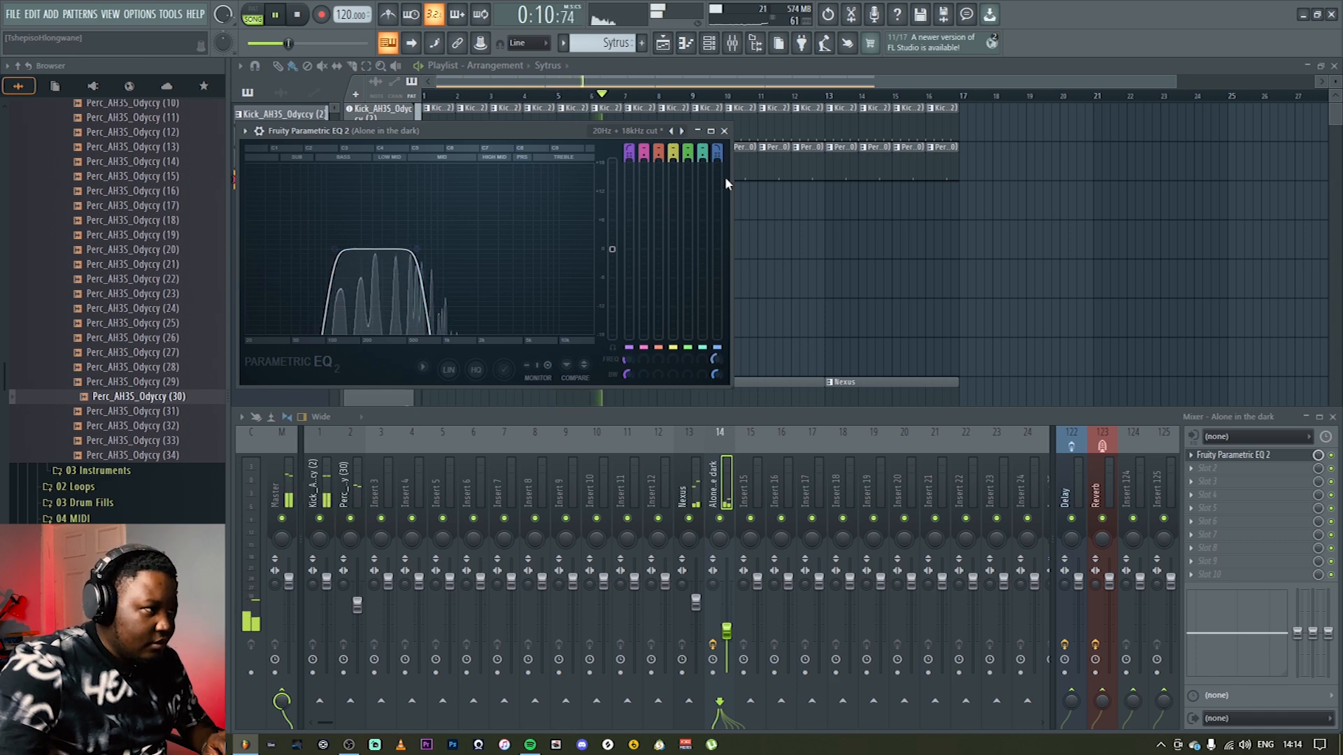
{"action": "left_click", "coordinate": [723, 131]}
{"action": "key", "text": "space"}
{"action": "key", "text": "F9"}
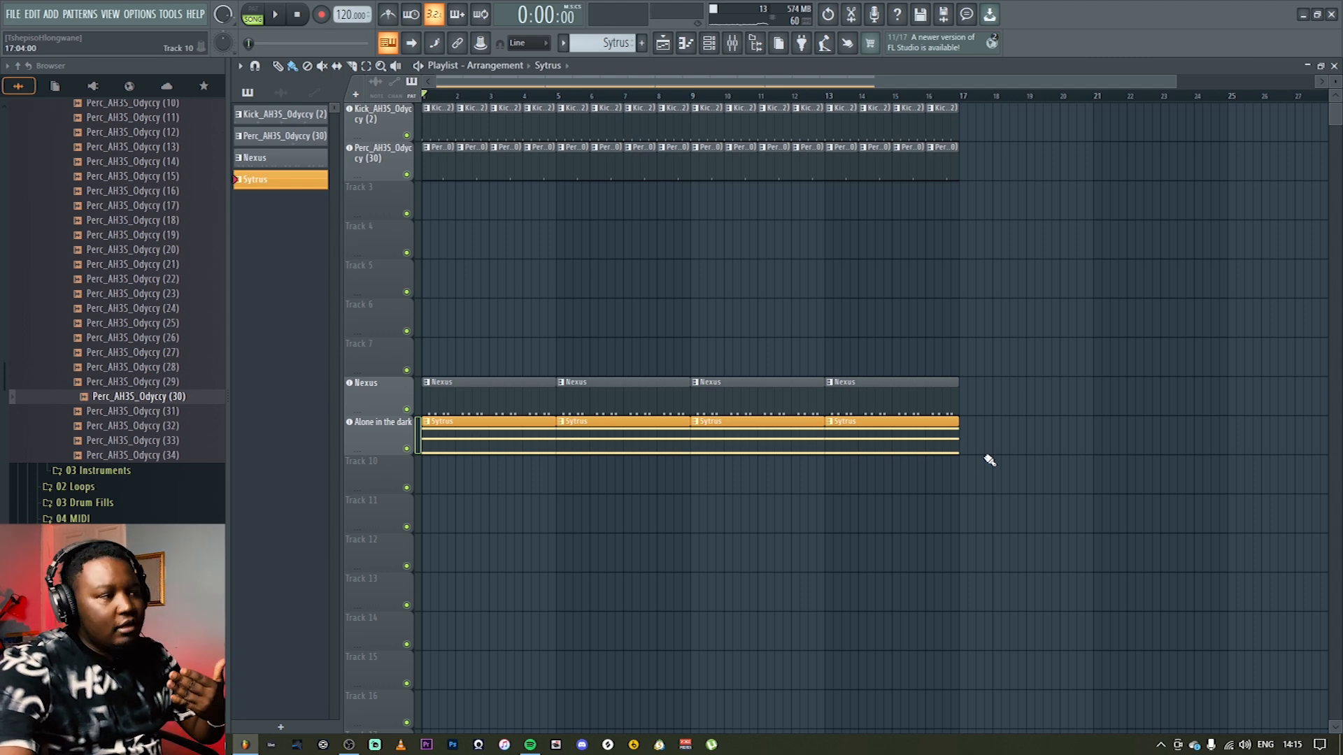
Step: Add a second Fruity Parametric EQ 2 with the 20Hz + 18kHz cut preset to the pad and create an automation clip for band 7 frequency
{"action": "left_click", "coordinate": [731, 43]}
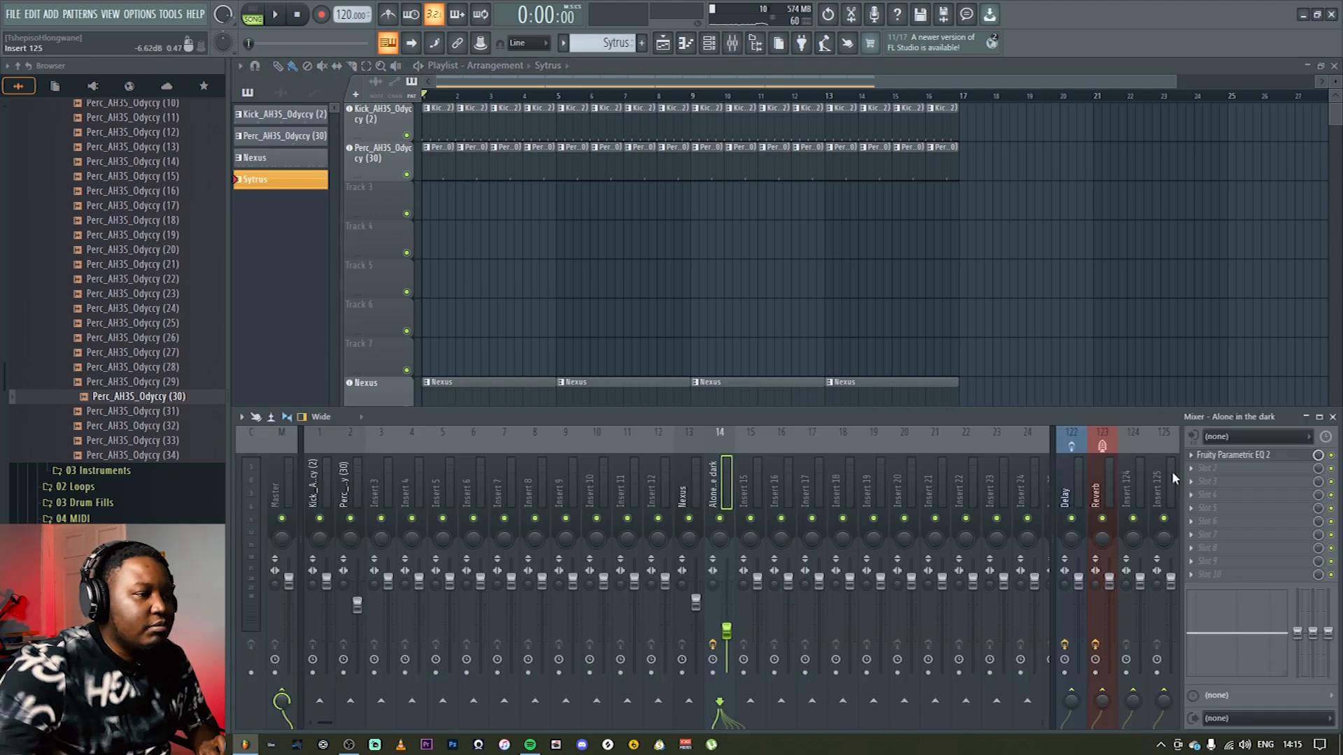
{"action": "left_click", "coordinate": [1191, 470]}
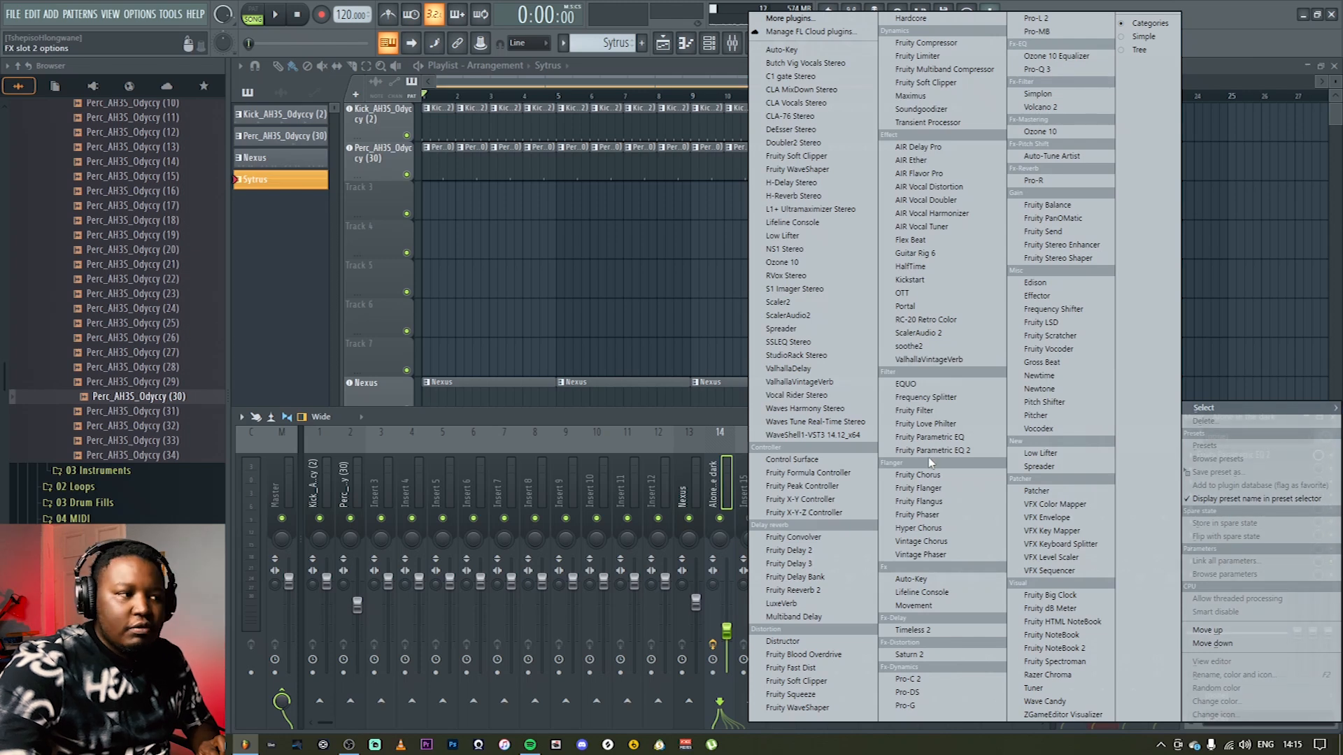
{"action": "left_click", "coordinate": [929, 458]}
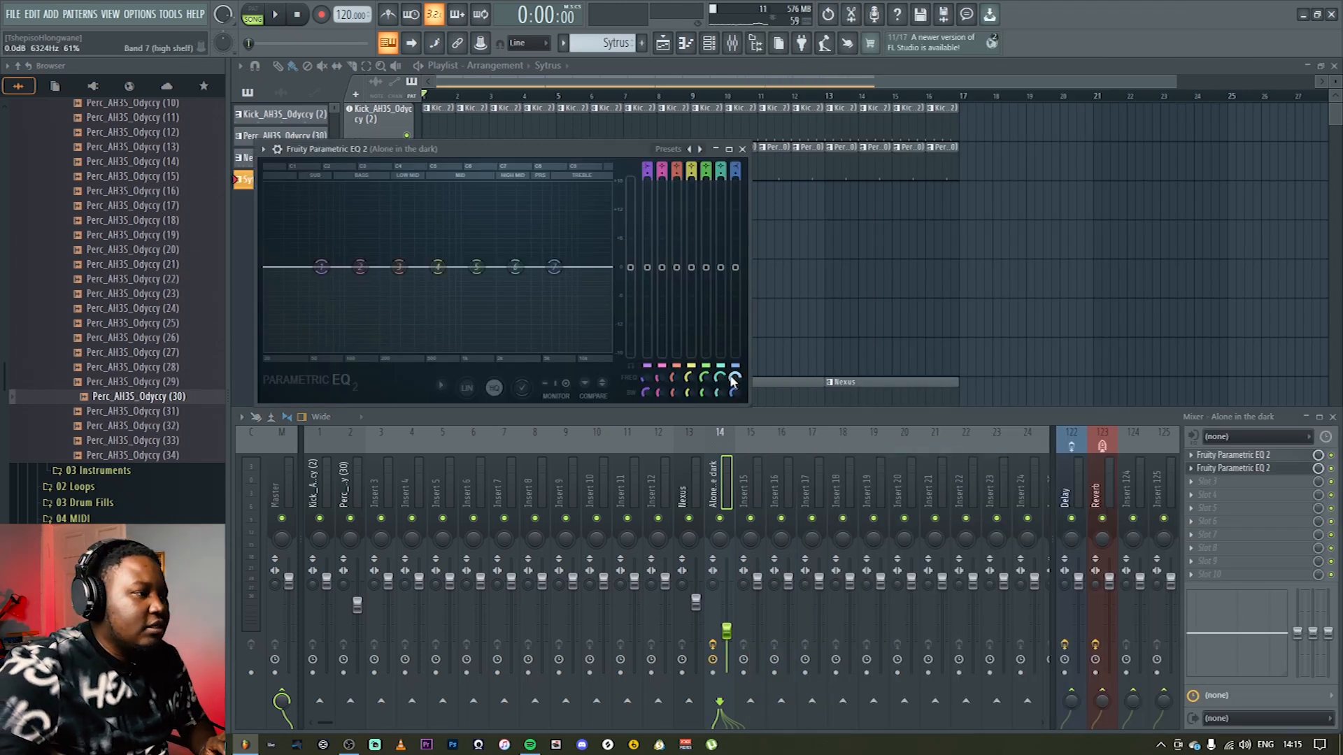
{"action": "left_click", "coordinate": [700, 149]}
{"action": "left_click", "coordinate": [700, 149]}
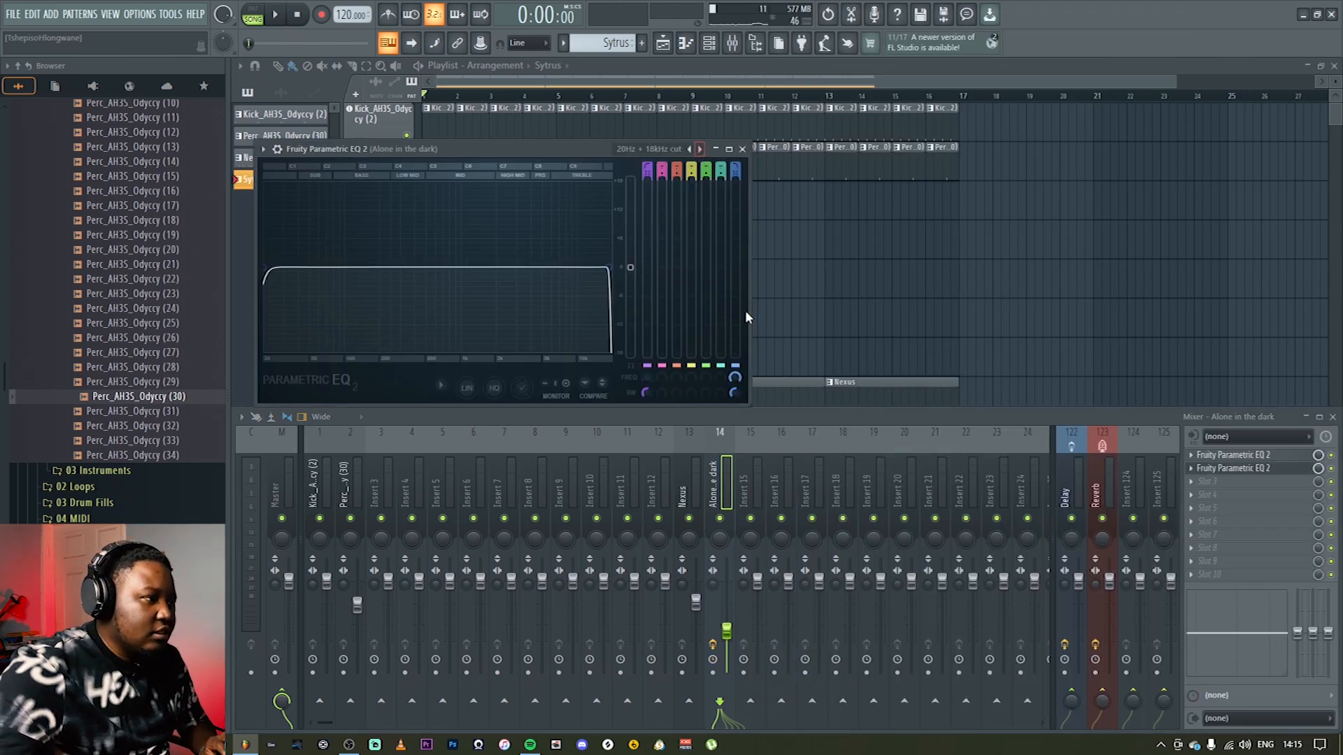
{"action": "right_click", "coordinate": [734, 377]}
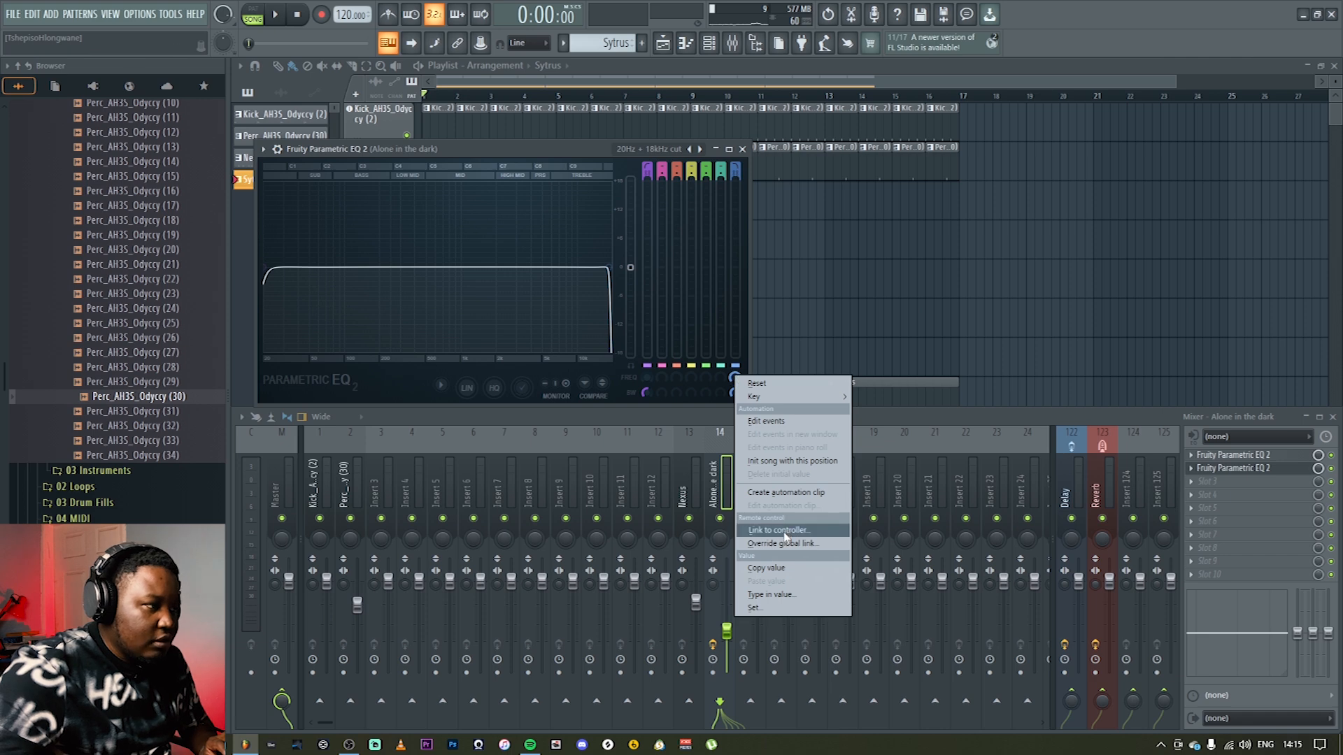
{"action": "left_click", "coordinate": [798, 493]}
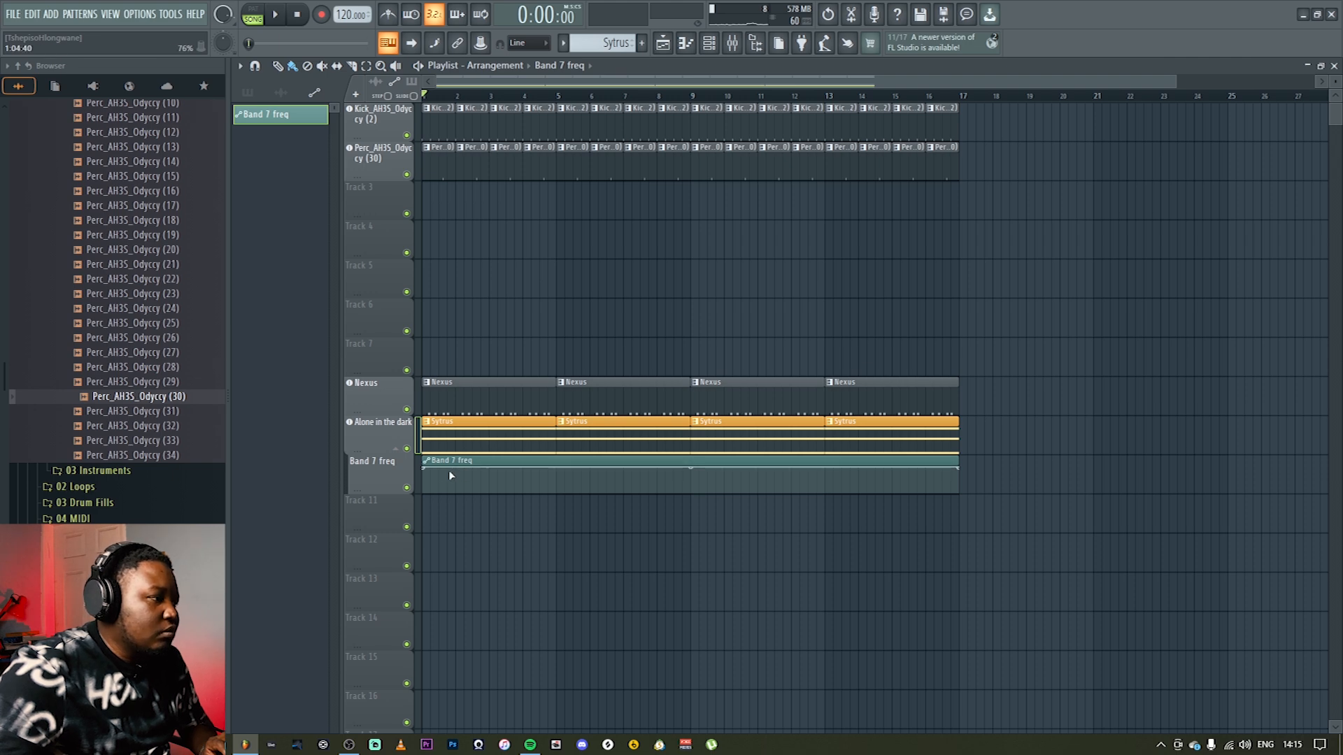
Step: Lower the start of the Band 7 freq automation clip so it ramps upward to bar 17, and audition it
{"action": "left_click_drag", "start_coordinate": [423, 466], "coordinate": [425, 481]}
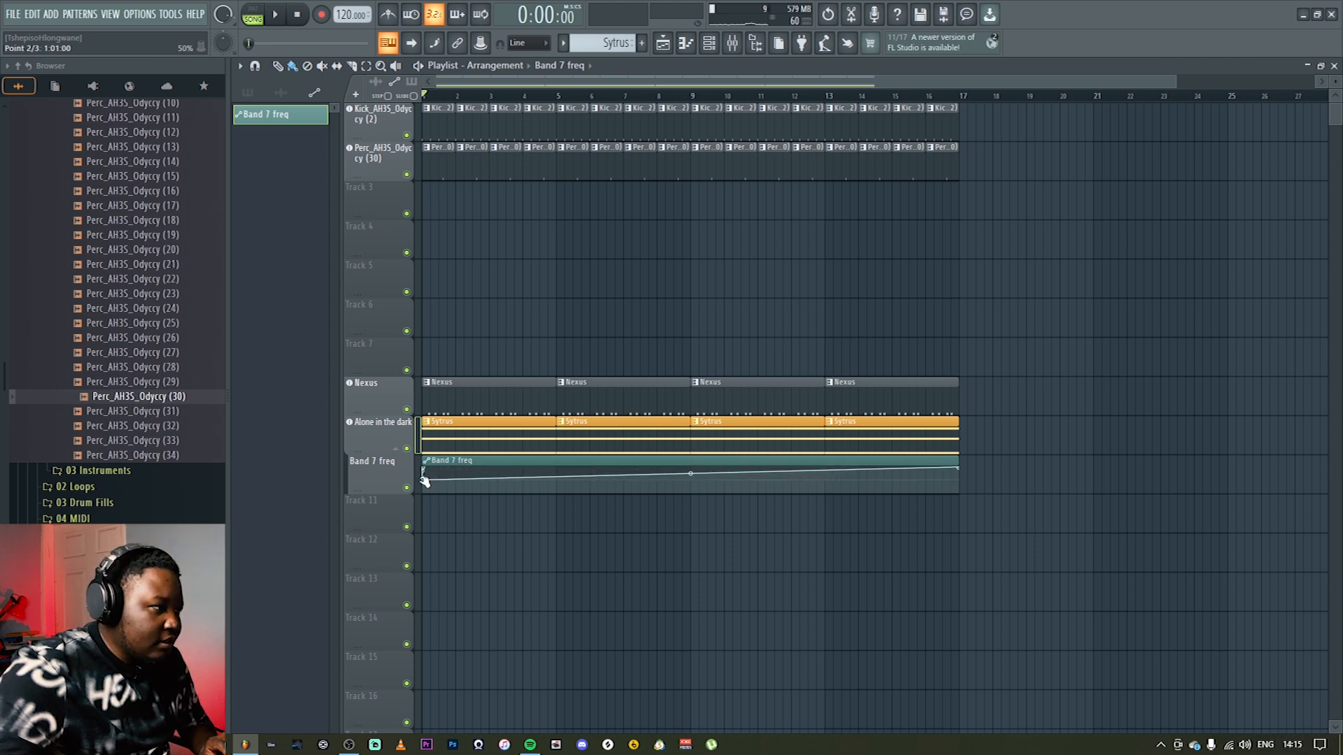
{"action": "key", "text": "space"}
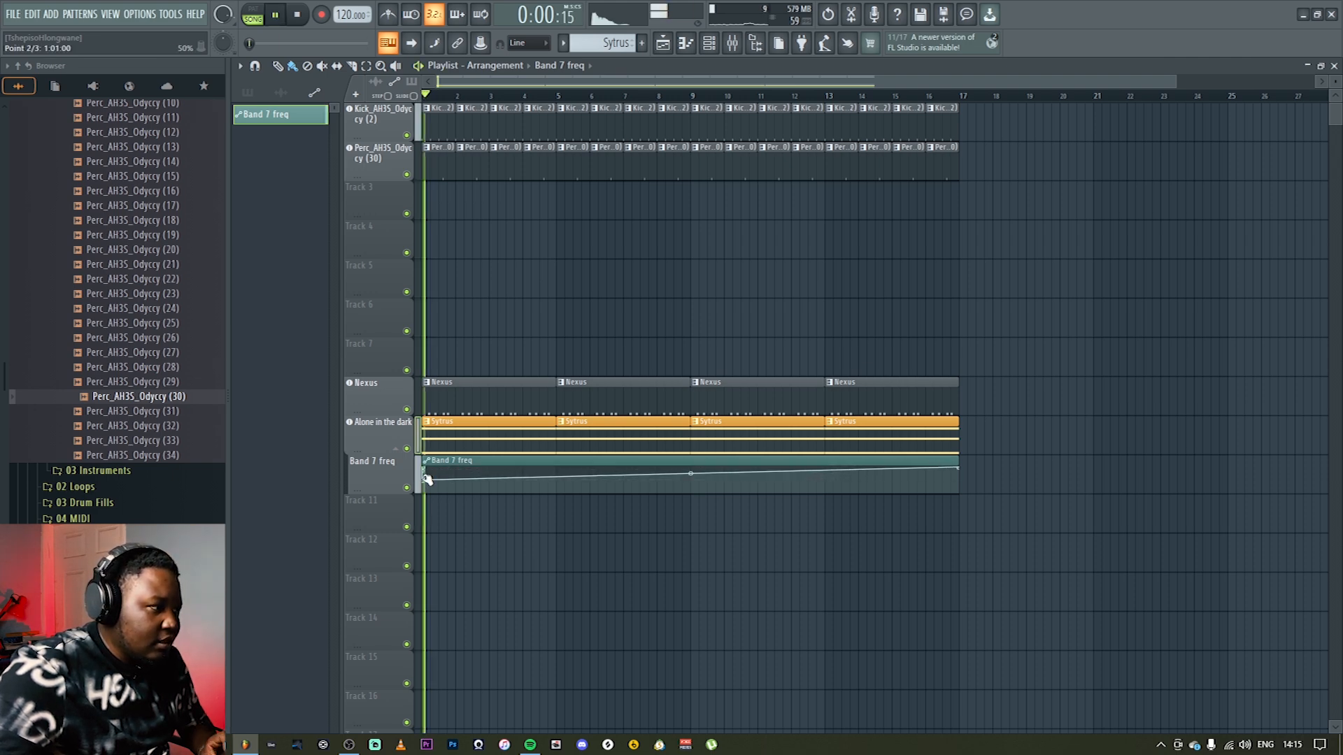
{"action": "key", "text": "space"}
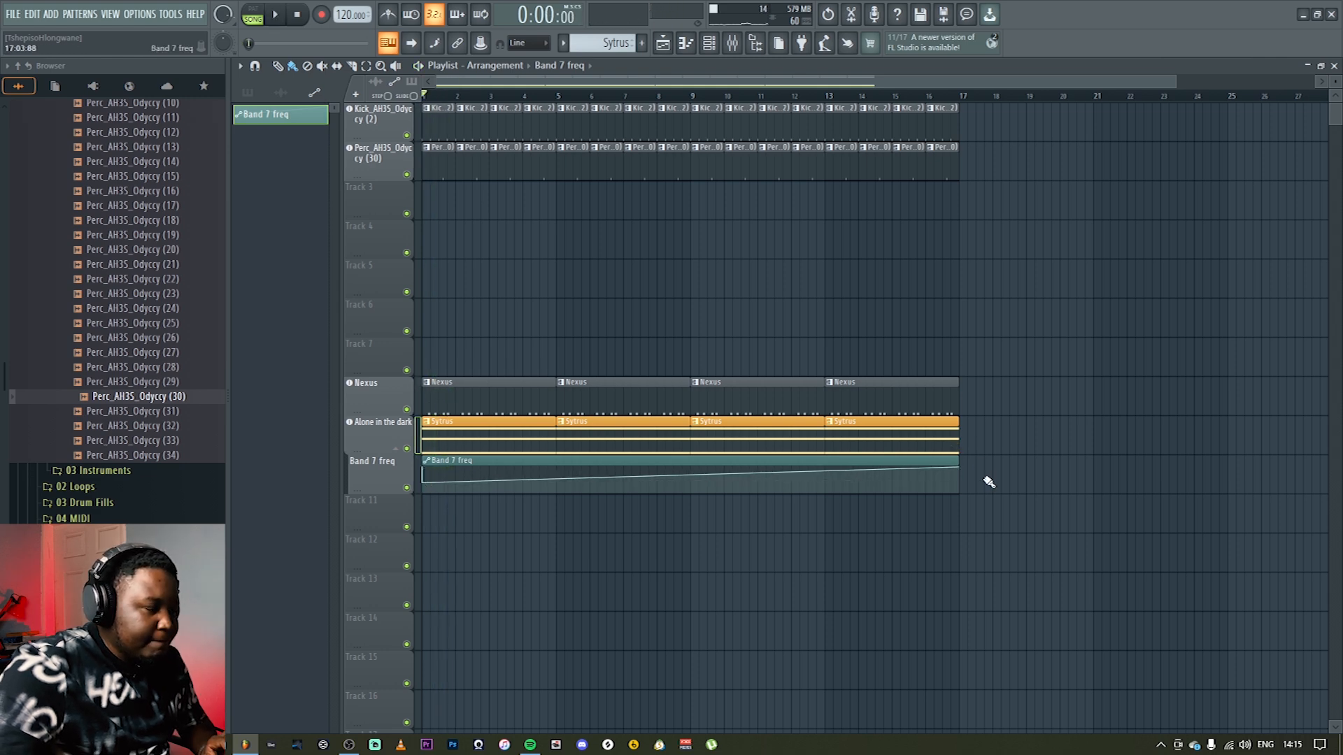
{"action": "key", "text": "space"}
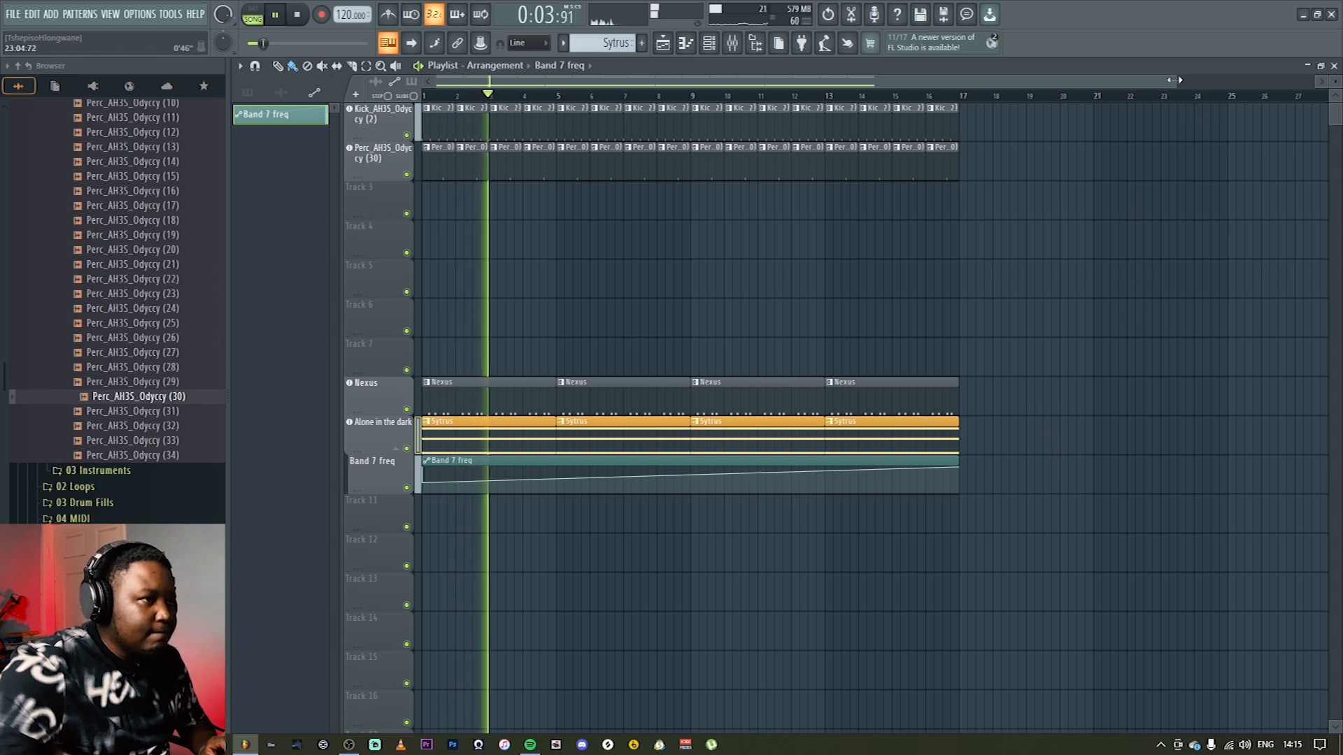
Step: Duplicate the whole 16-bar arrangement into bars 17 to 32 and remove the kick and percussion clips in bars 16 and 32
{"action": "left_click_drag", "start_coordinate": [1175, 81], "coordinate": [1318, 80]}
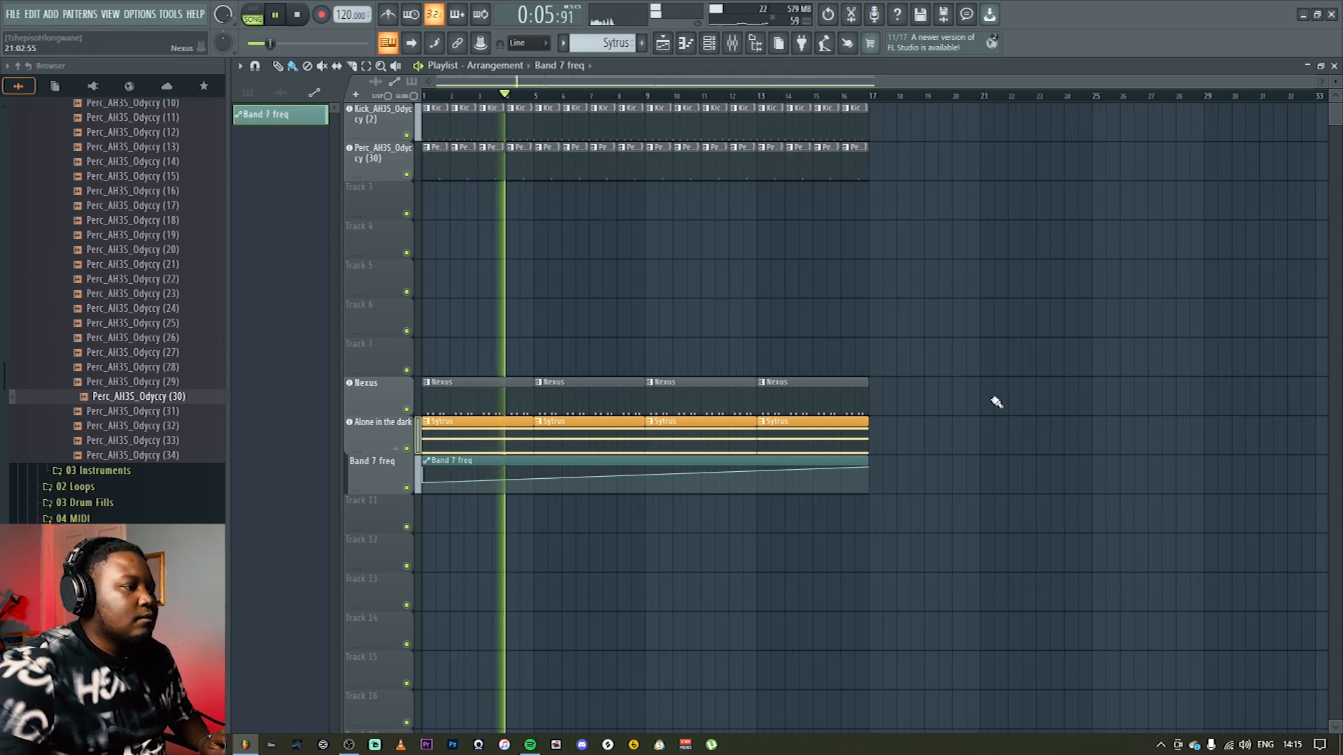
{"action": "key", "text": "space"}
{"action": "left_click_drag", "start_coordinate": [986, 563], "coordinate": [401, 59], "text": "ctrl"}
{"action": "key", "text": "ctrl+b"}
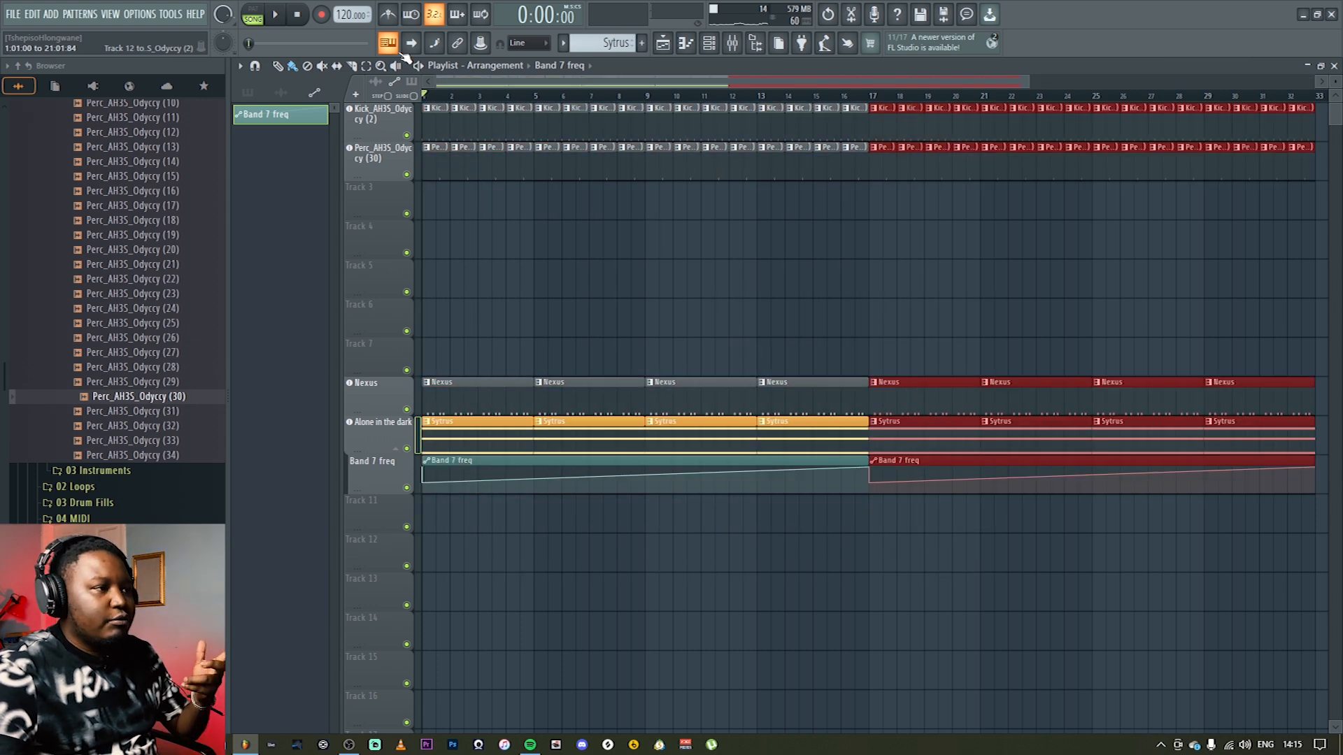
{"action": "left_click", "coordinate": [990, 204], "text": "ctrl"}
{"action": "left_click_drag", "start_coordinate": [1029, 83], "coordinate": [1269, 83]}
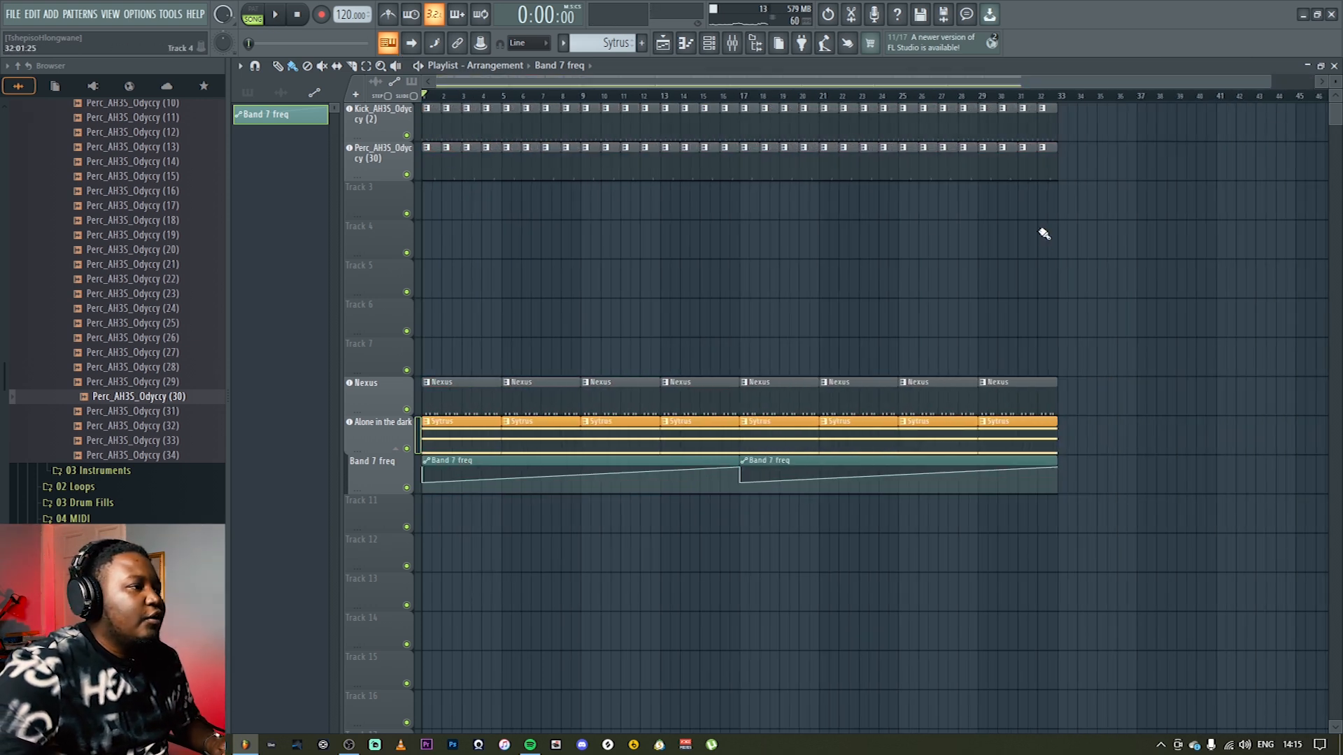
{"action": "right_click", "coordinate": [1043, 149]}
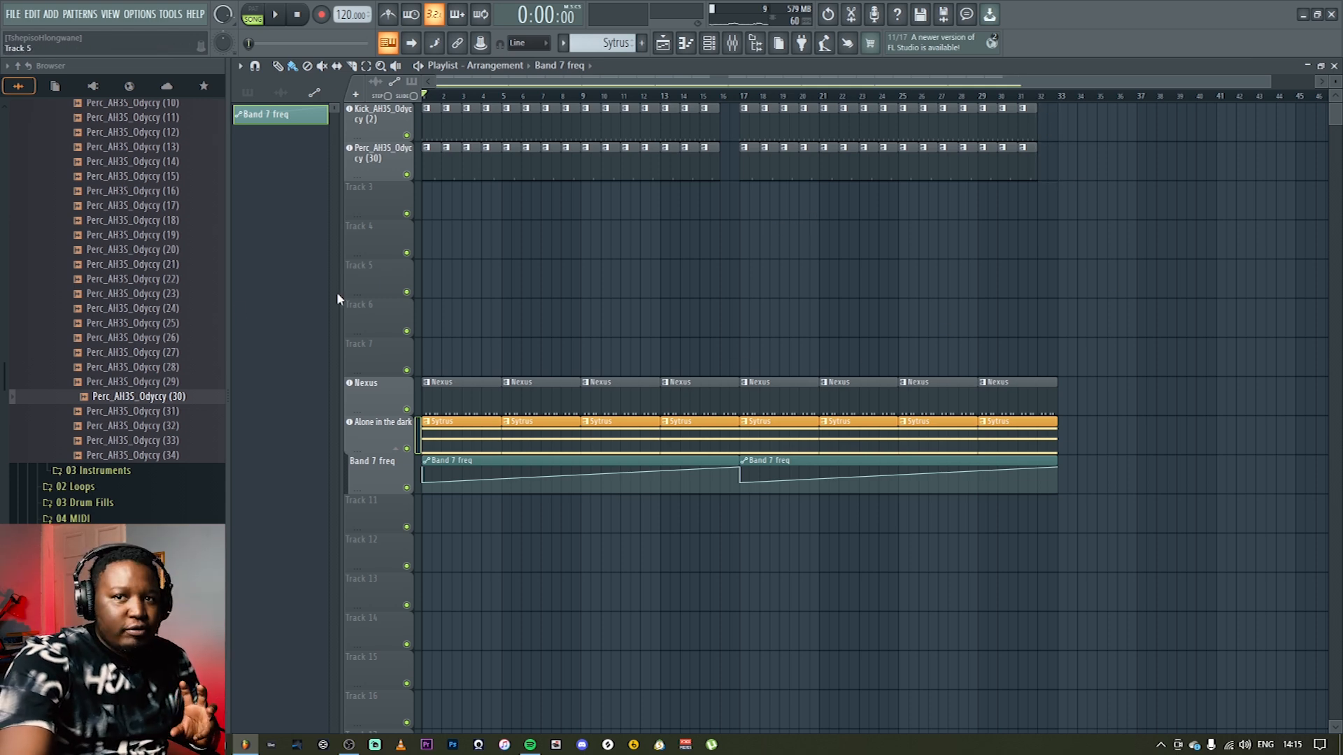
Step: Collapse the Percussions samples and expand the 01 Drums one-shots folder of the Afro House Universe pack
{"action": "scroll", "coordinate": [175, 292], "scroll_direction": "up", "scroll_amount": 8}
{"action": "left_click", "coordinate": [105, 307]}
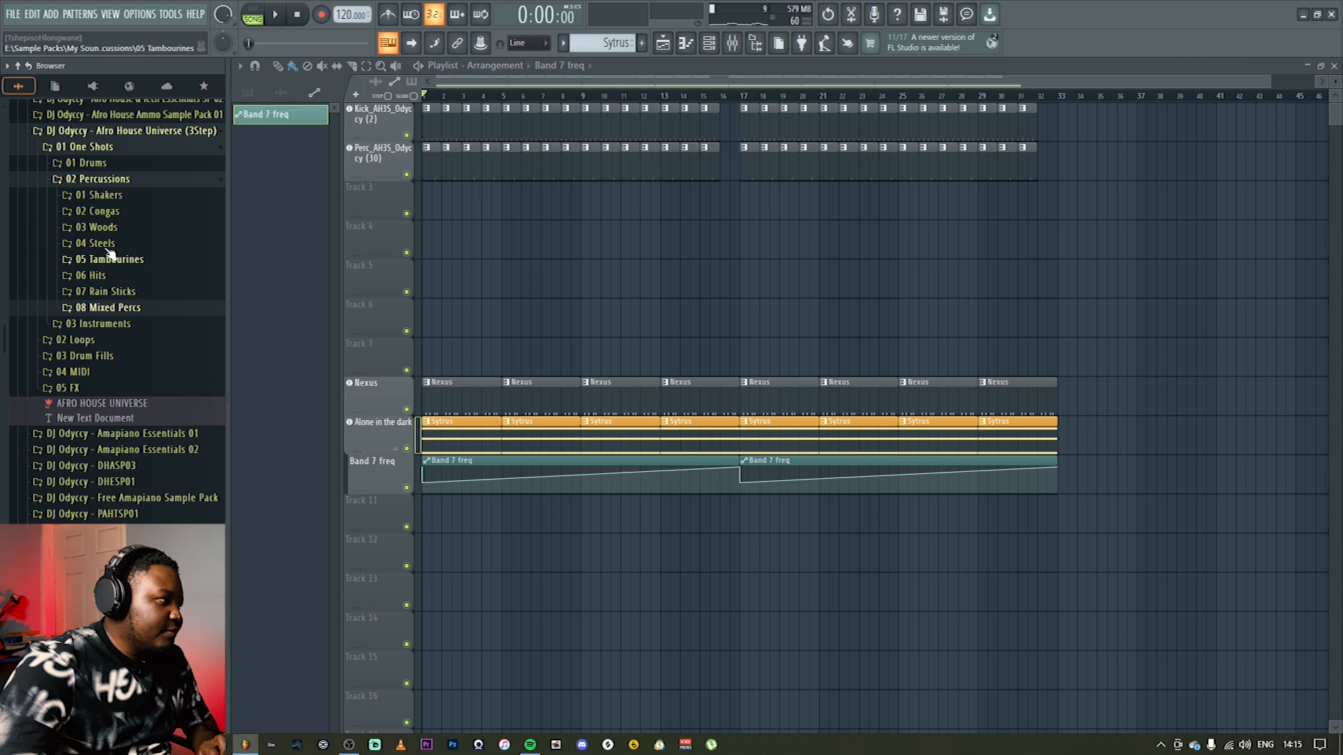
{"action": "left_click", "coordinate": [98, 179]}
{"action": "left_click", "coordinate": [86, 162]}
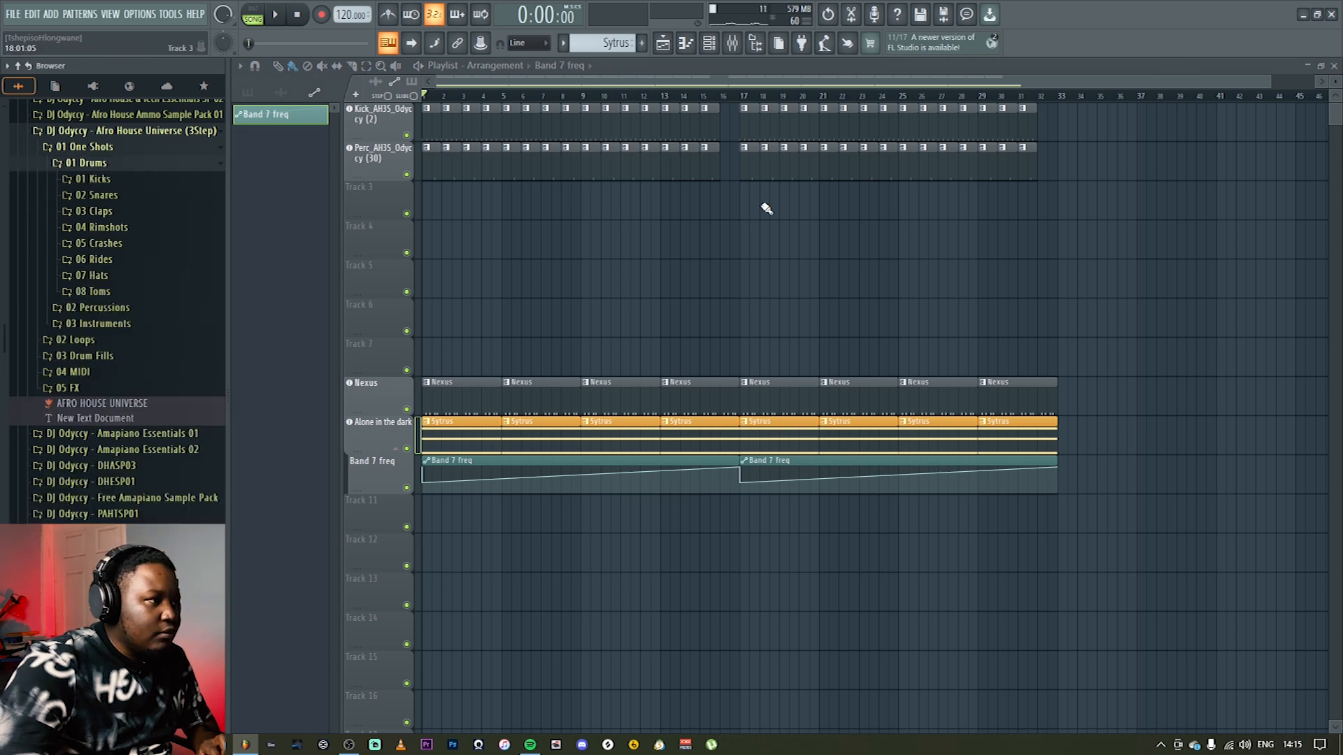
{"action": "right_click", "coordinate": [364, 197]}
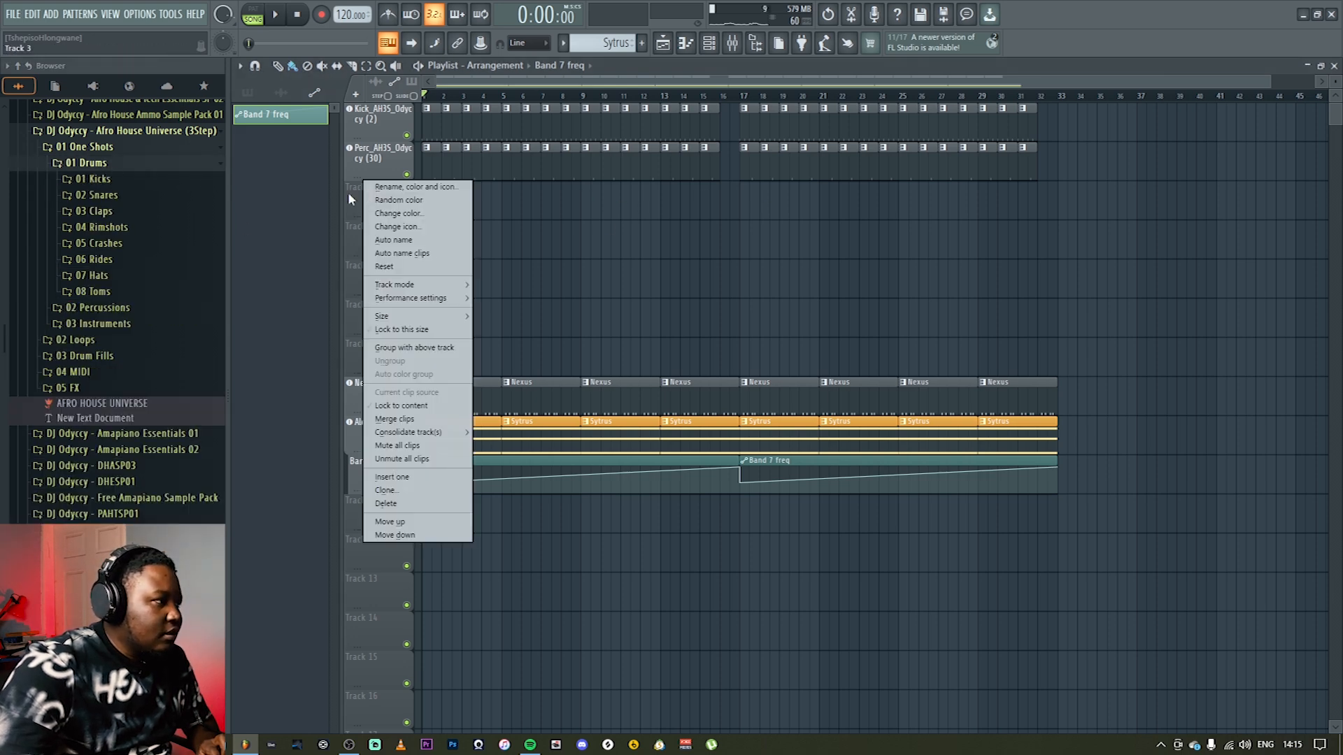
{"action": "double_click", "coordinate": [348, 194]}
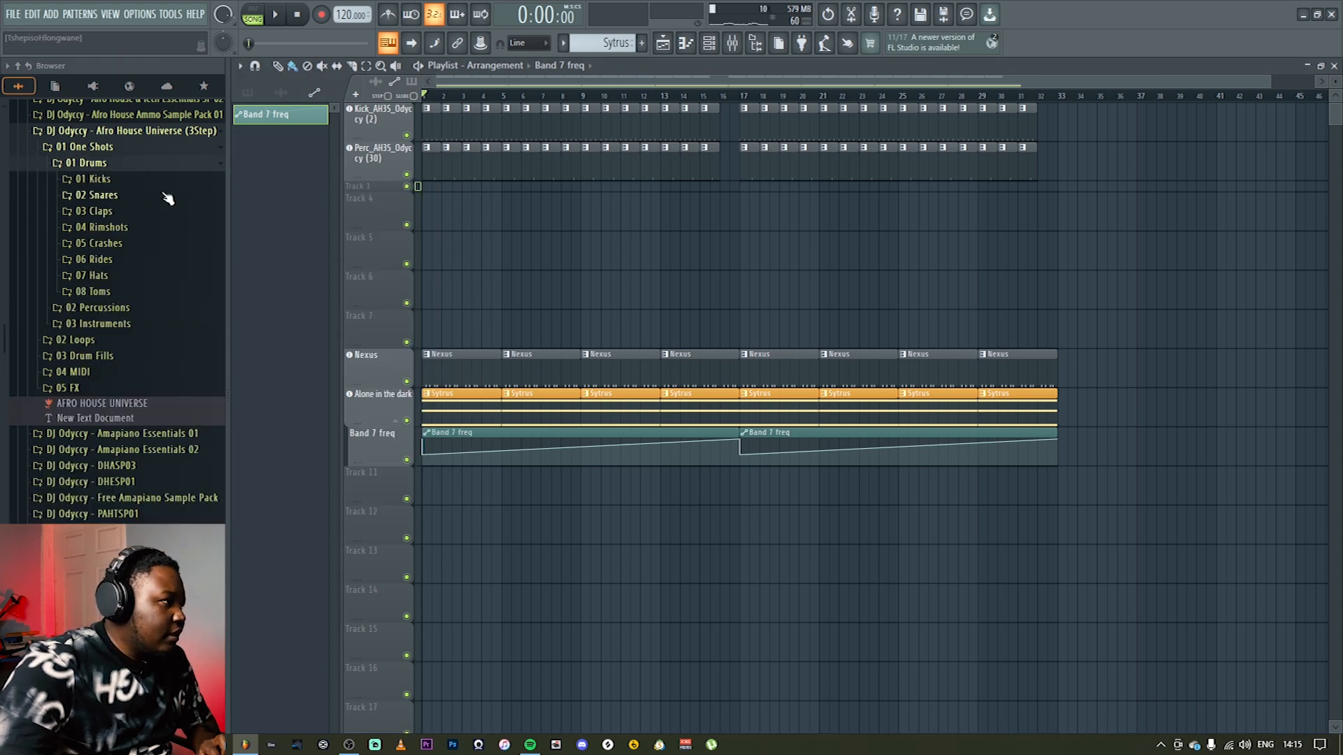
{"action": "double_click", "coordinate": [354, 187]}
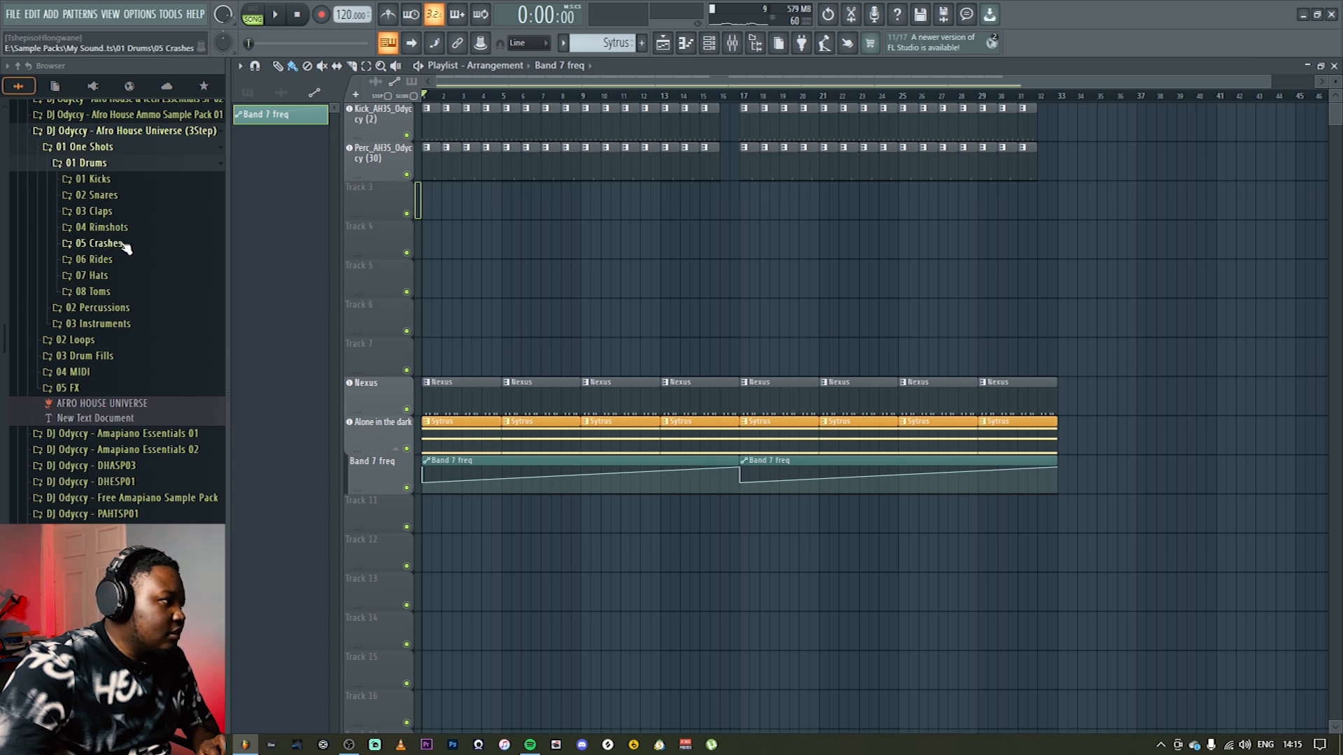
Step: Audition the hats and add Hat_AH3S_Odyccy (21) as an instrument track on track 3, with clips across bars 17 to 32
{"action": "left_click", "coordinate": [119, 275]}
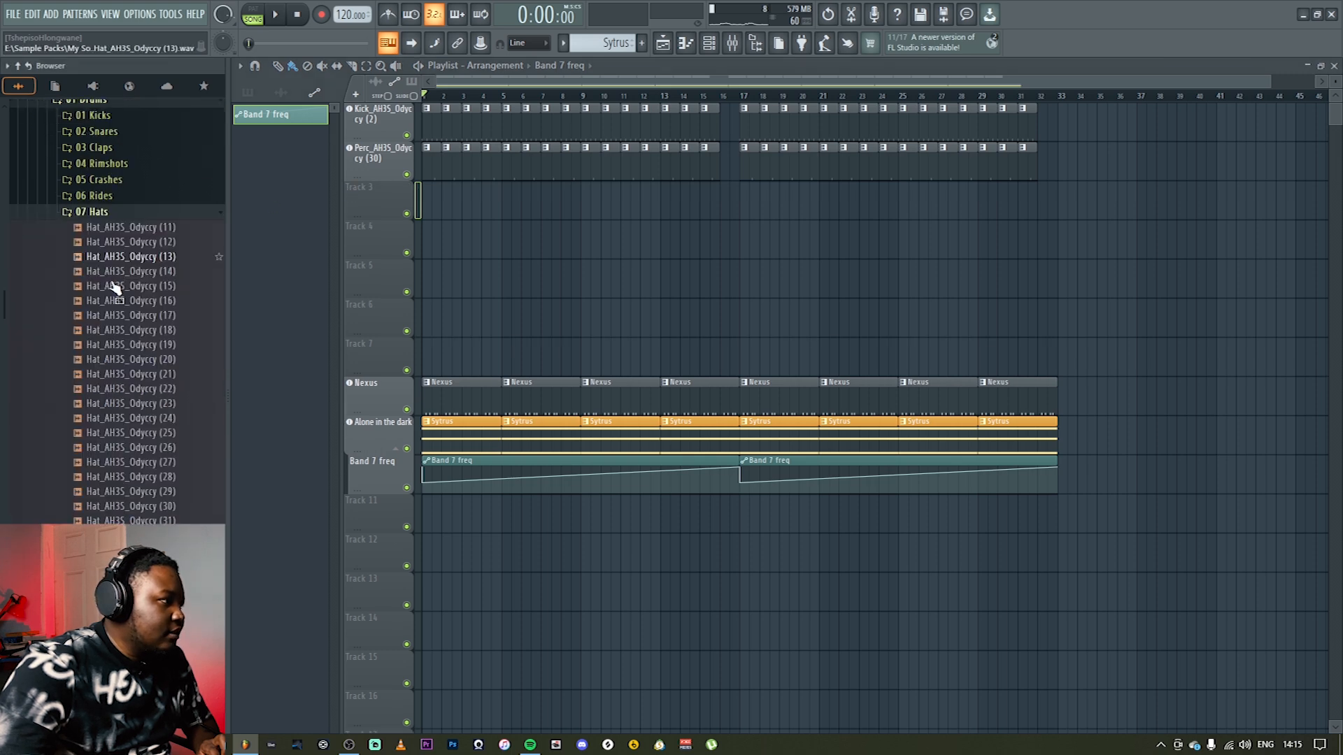
{"action": "left_click", "coordinate": [170, 366]}
{"action": "left_click", "coordinate": [173, 369]}
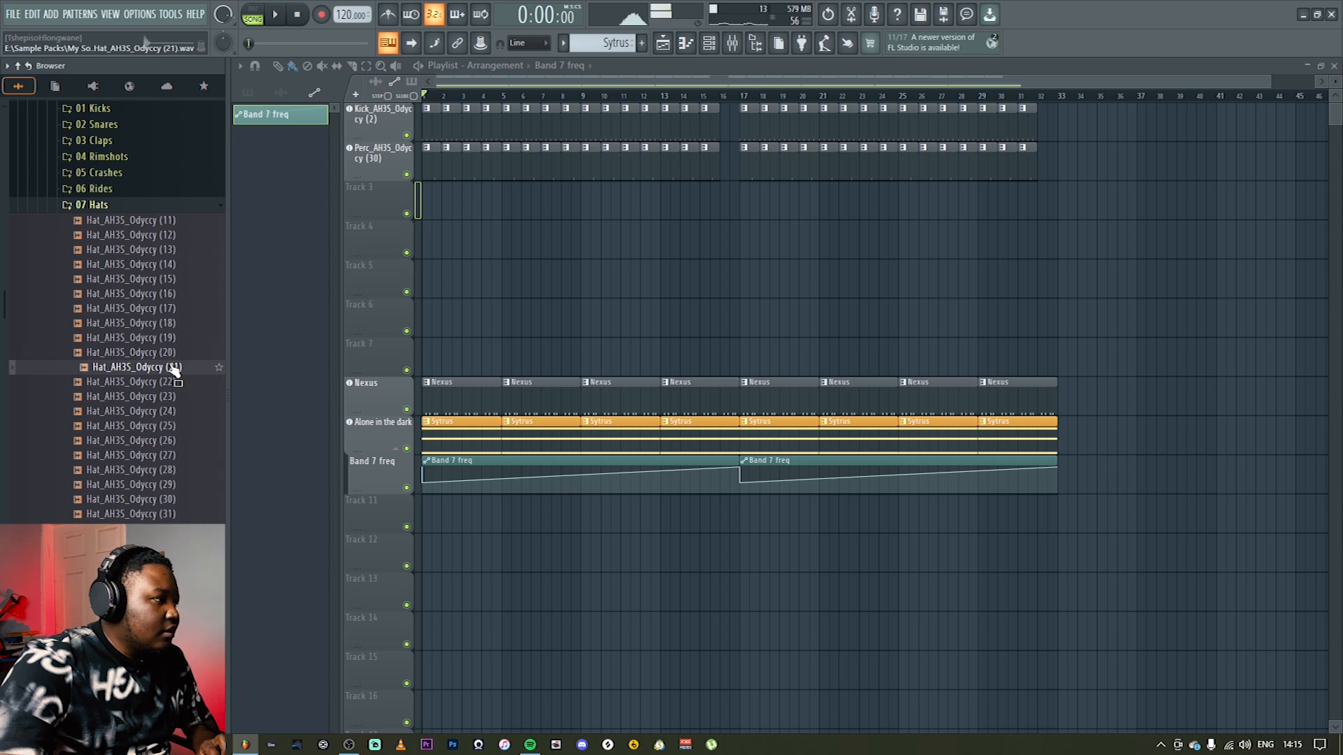
{"action": "left_click_drag", "start_coordinate": [174, 371], "coordinate": [368, 204]}
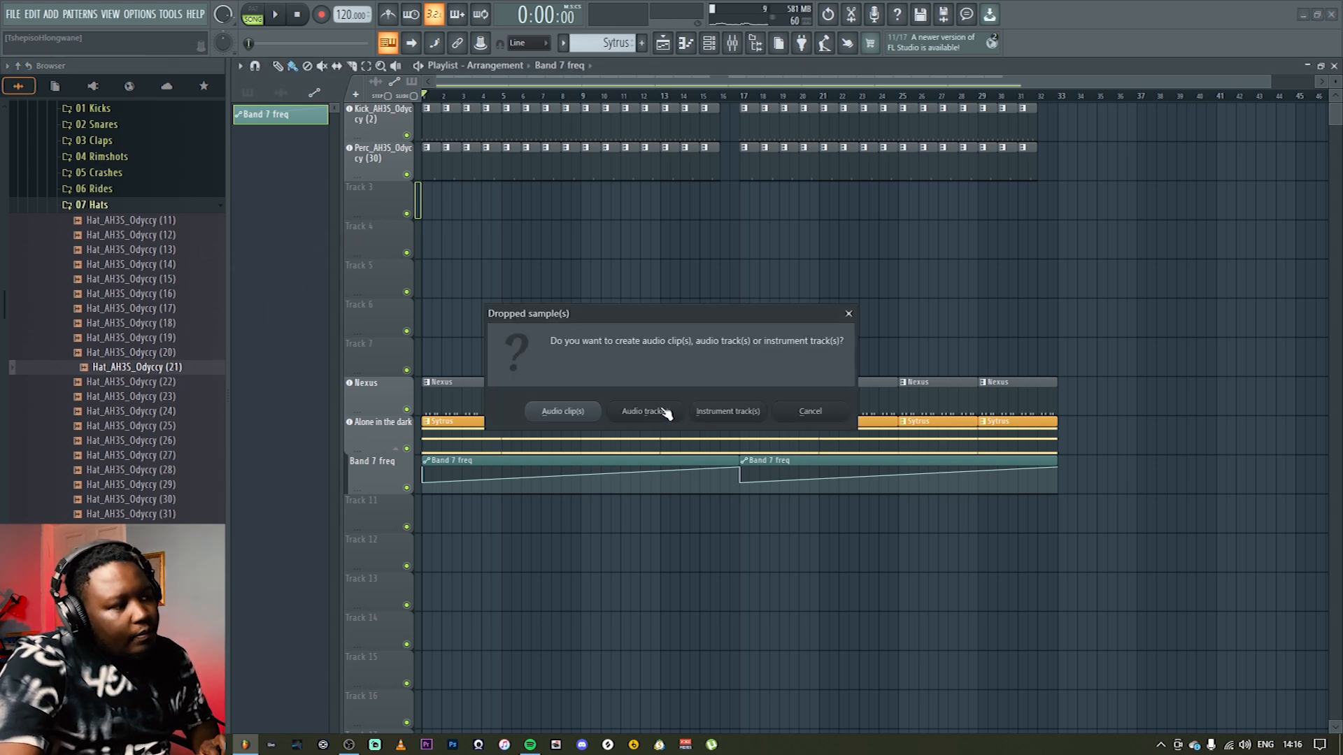
{"action": "left_click", "coordinate": [742, 414]}
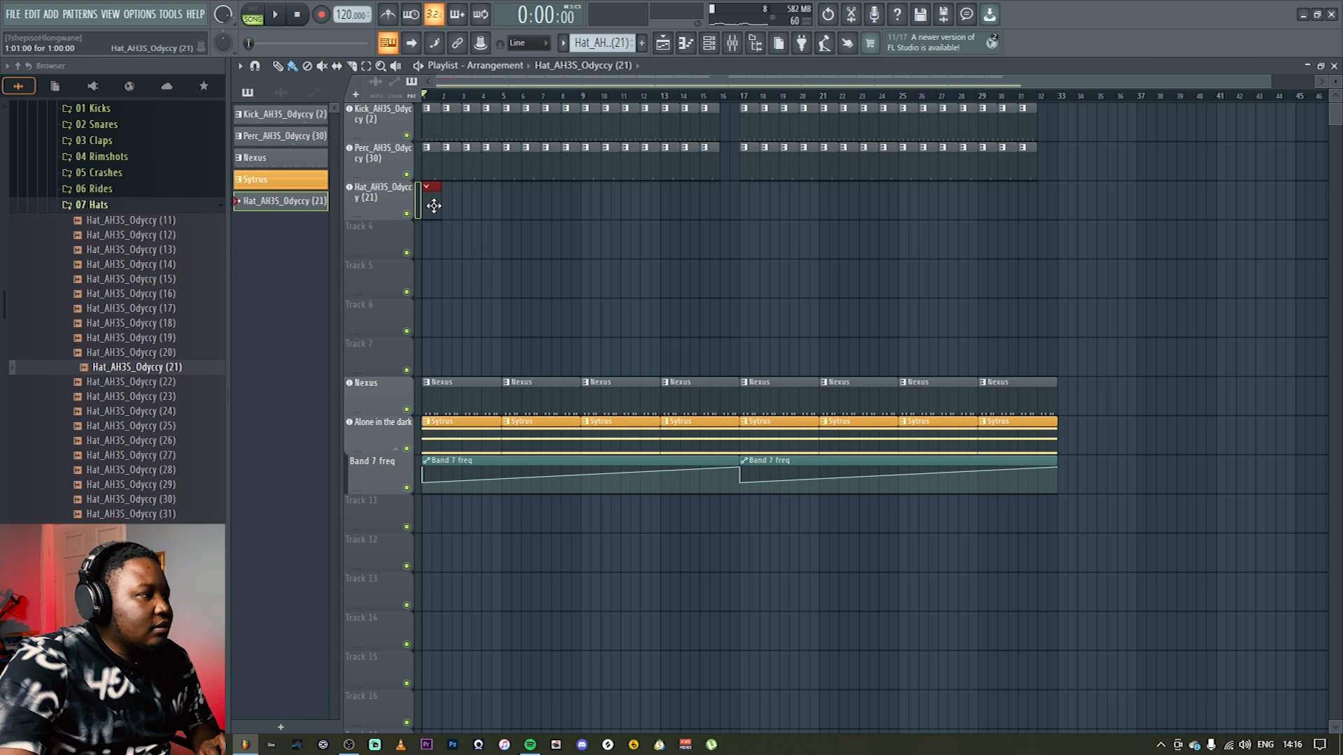
{"action": "left_click_drag", "start_coordinate": [769, 204], "coordinate": [1056, 210]}
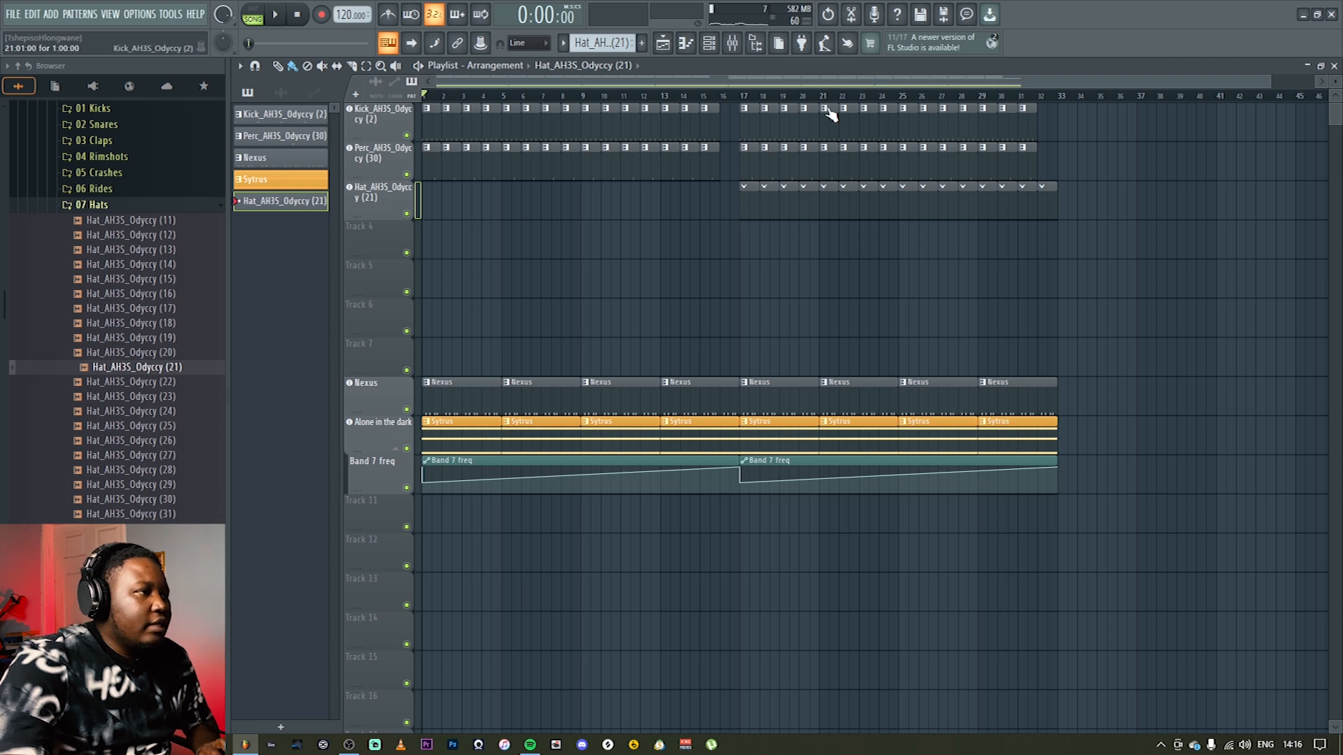
{"action": "left_click", "coordinate": [690, 49]}
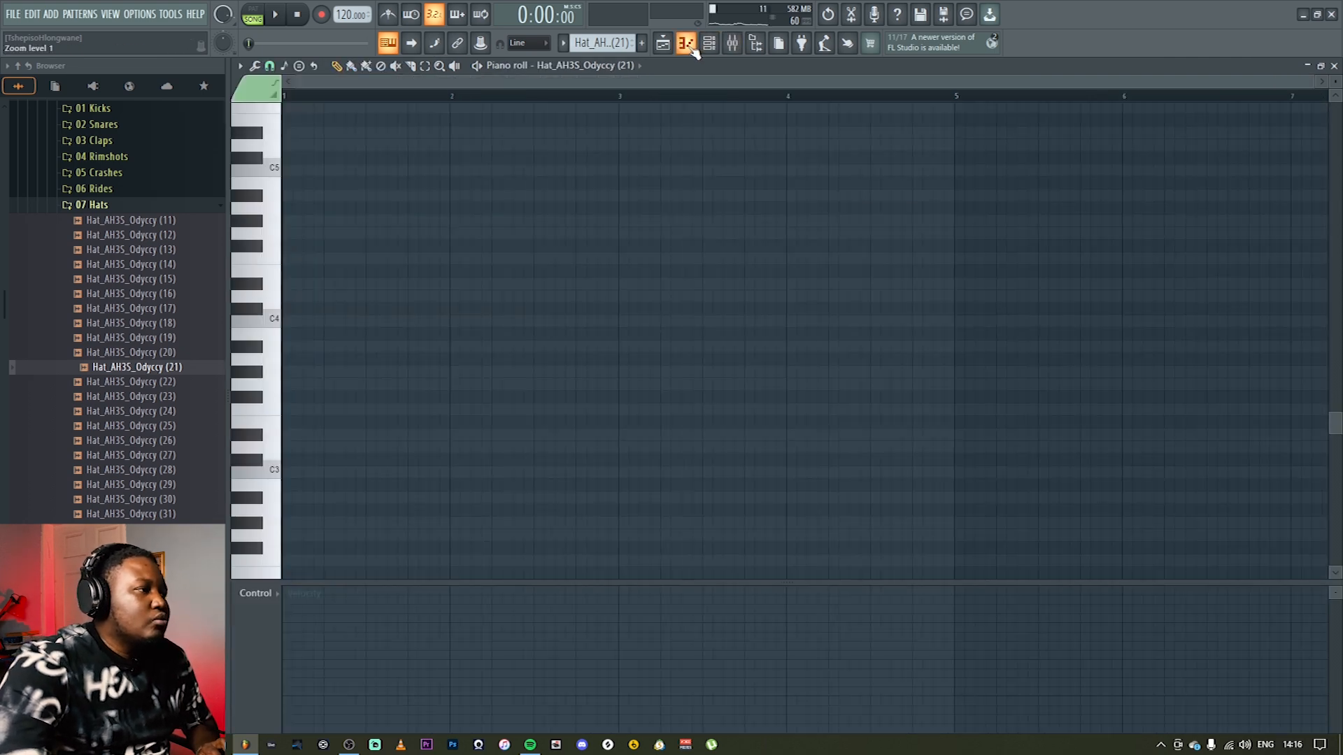
{"action": "left_click", "coordinate": [691, 49]}
{"action": "key", "text": "F6"}
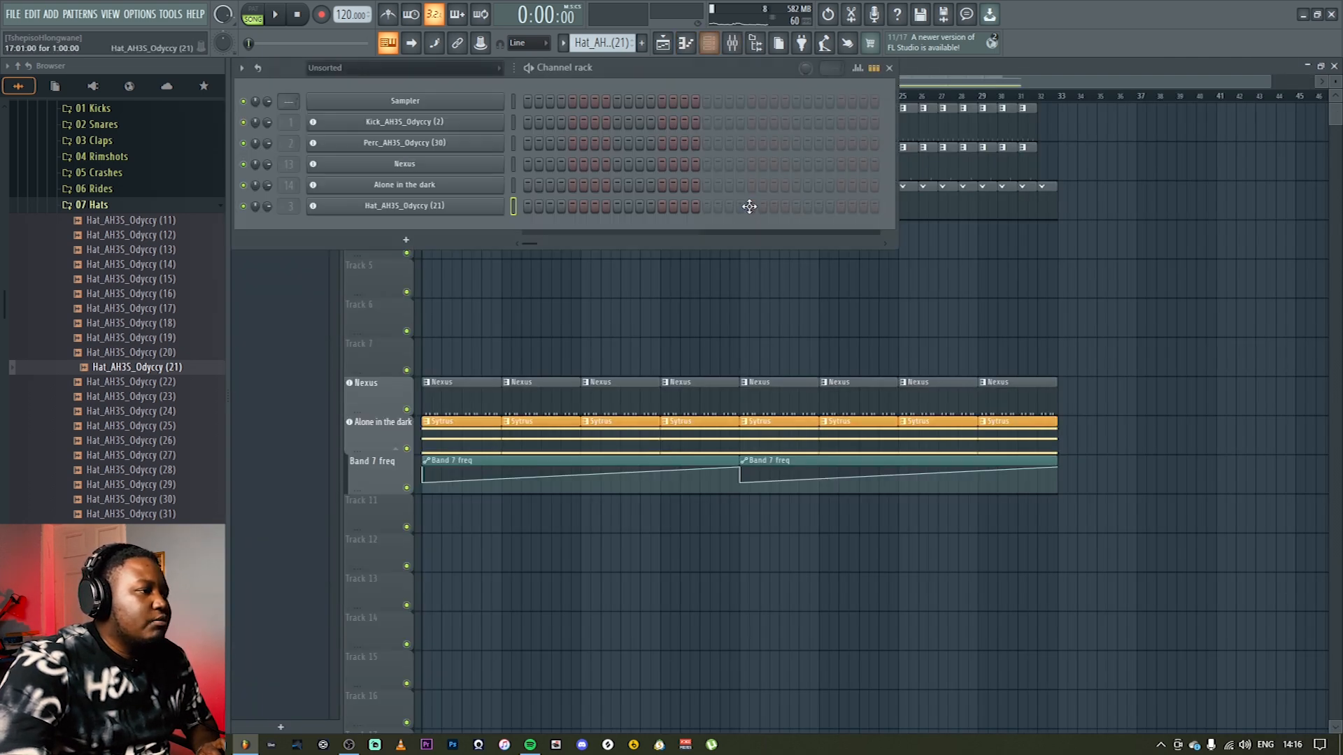
{"action": "key", "text": "F6"}
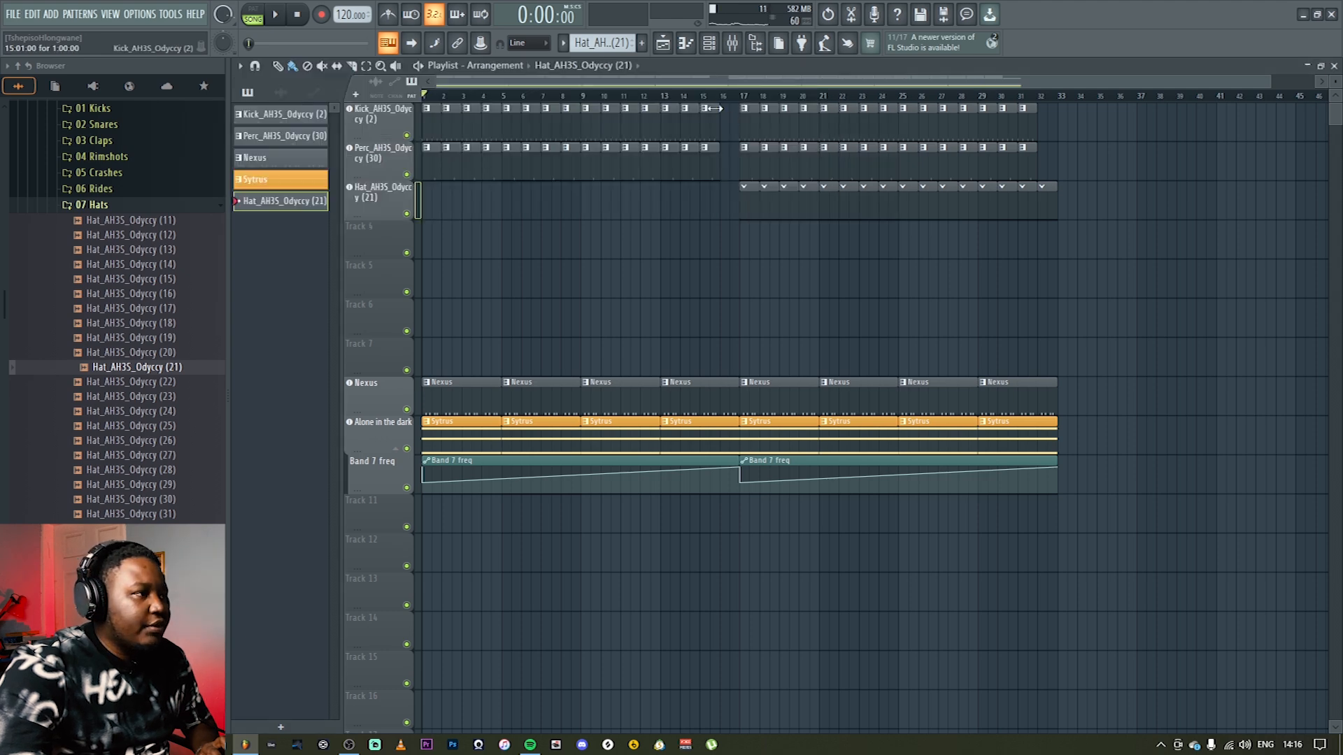
Step: Set the playhead to bar 15 and program Hat_AH3S_Odyccy (21) hits on steps 1, 4, 7, 9 and 13
{"action": "left_click", "coordinate": [710, 96]}
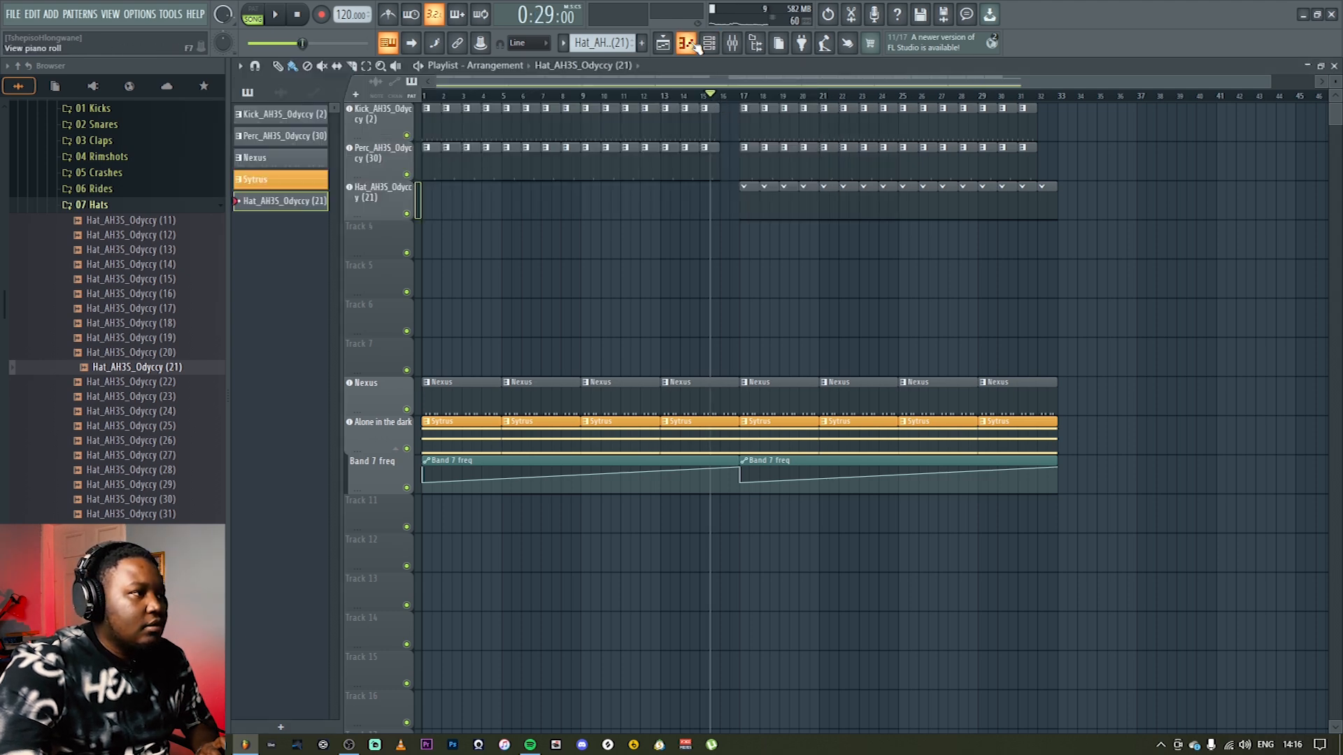
{"action": "key", "text": "F6"}
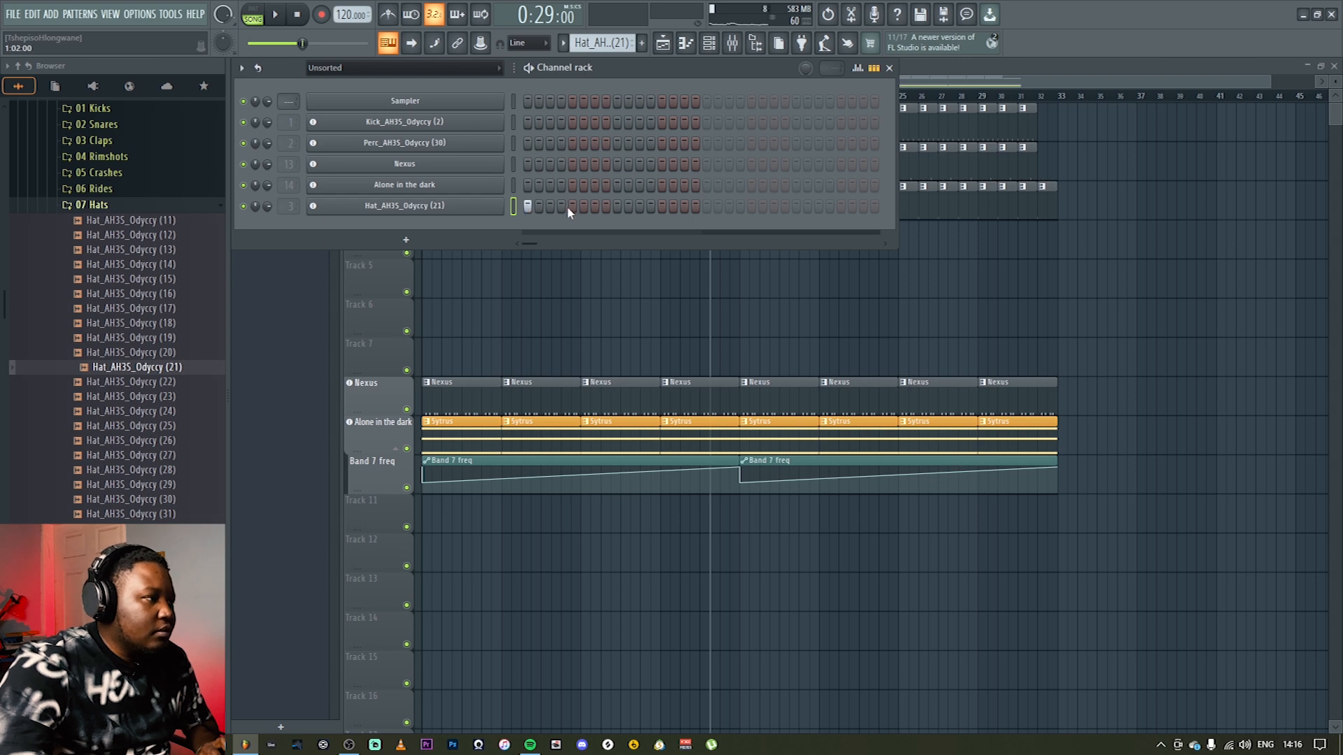
{"action": "left_click", "coordinate": [594, 206]}
{"action": "left_click", "coordinate": [617, 207]}
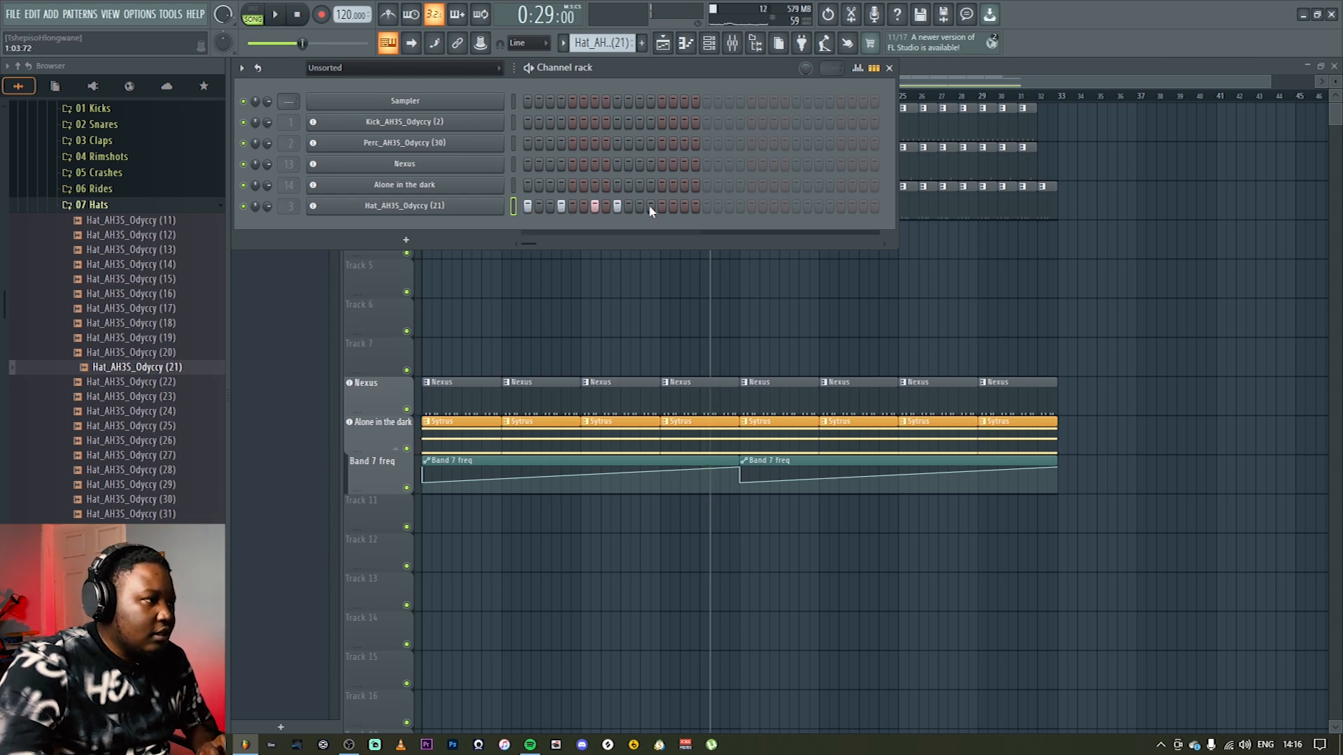
{"action": "left_click", "coordinate": [662, 207]}
Step: During playback, lower the hat's mixer volume and shift its hit from step 9 to step 11
{"action": "key", "text": "space"}
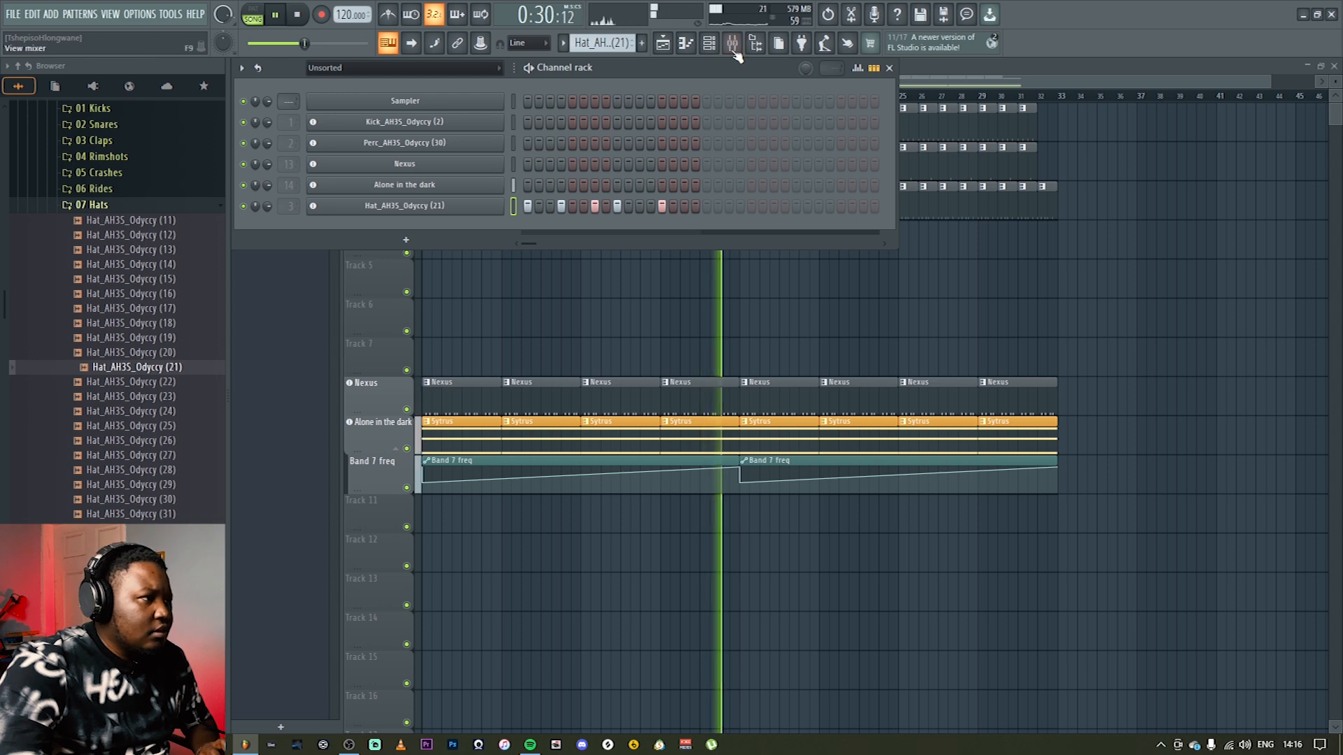
{"action": "key", "text": "F9"}
{"action": "left_click_drag", "start_coordinate": [388, 607], "coordinate": [388, 614]}
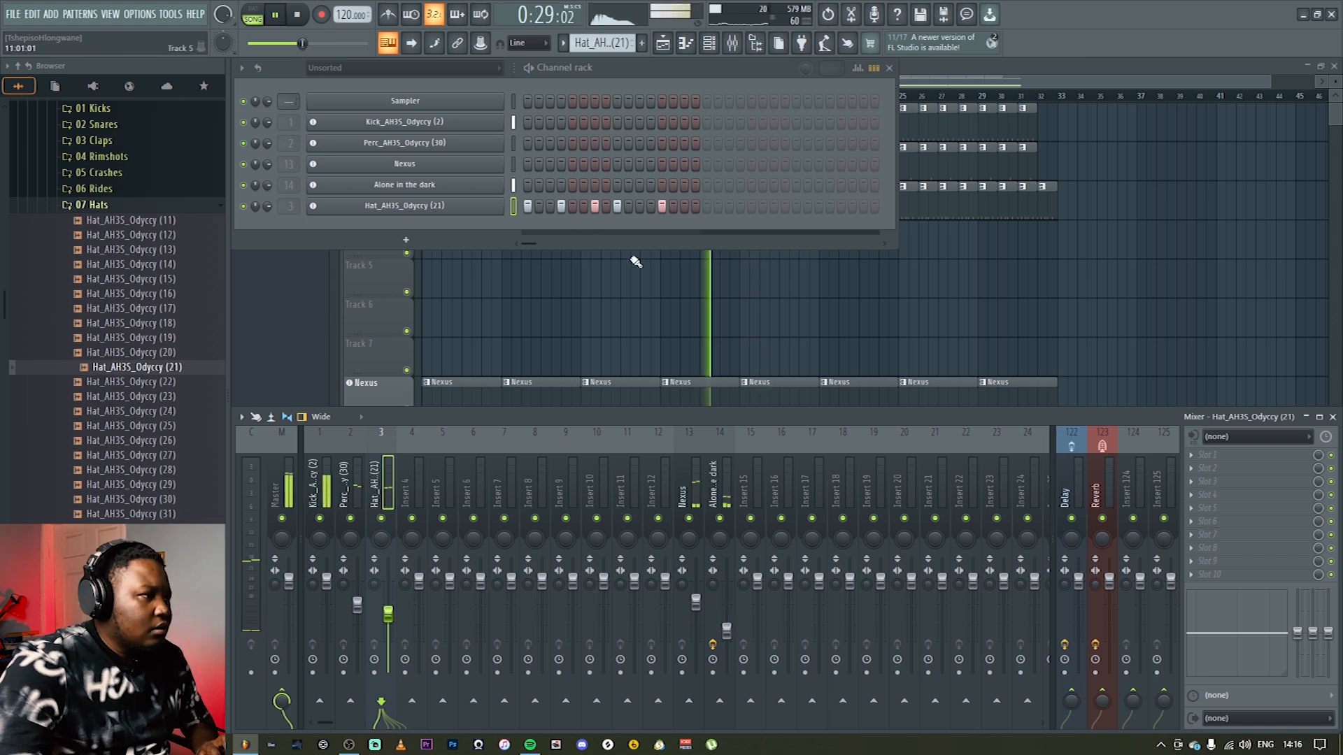
{"action": "left_click", "coordinate": [617, 206]}
{"action": "left_click", "coordinate": [639, 206]}
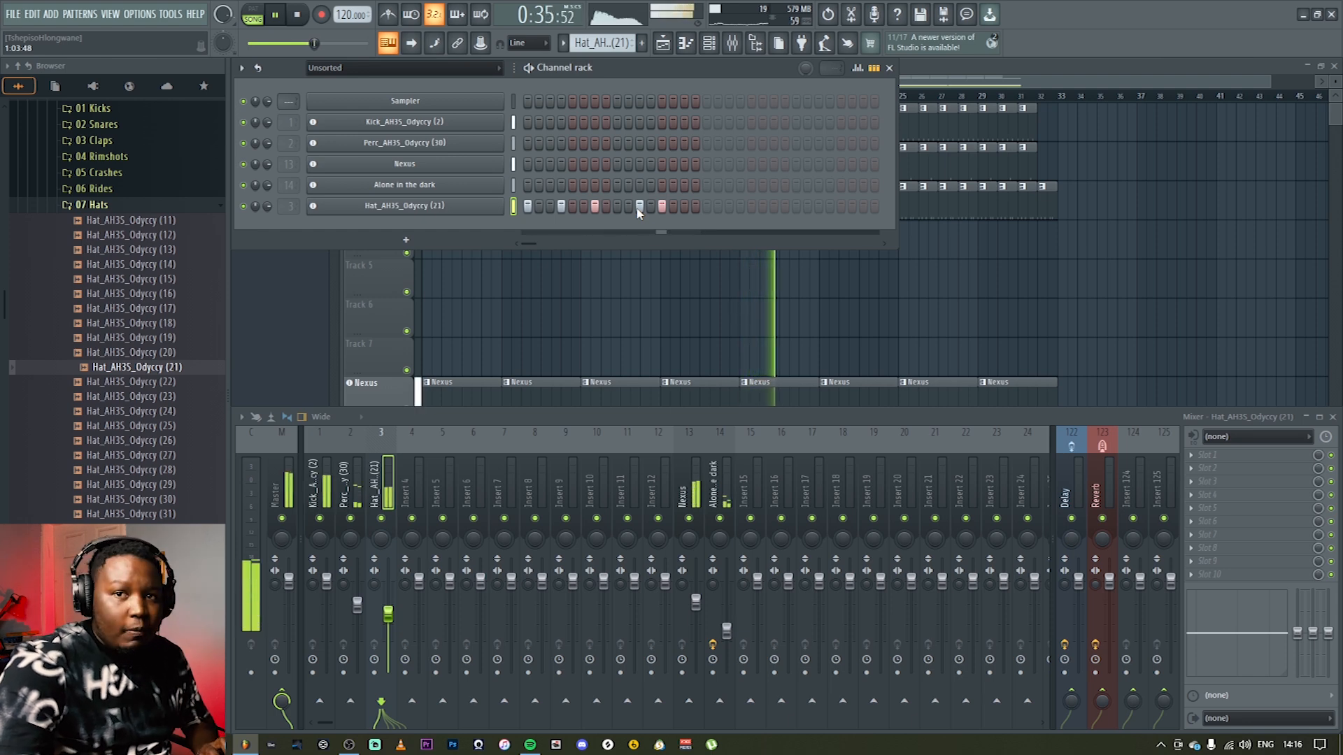
{"action": "key", "text": "space"}
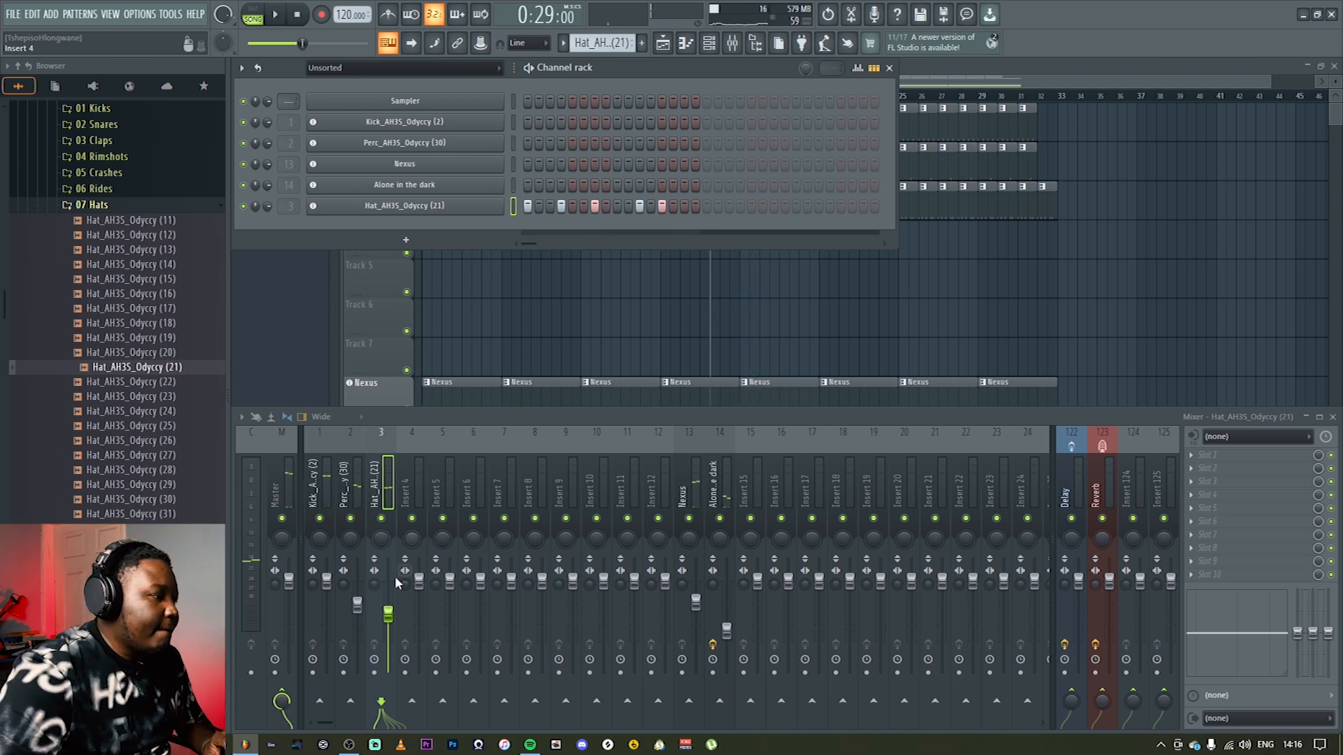
{"action": "left_click_drag", "start_coordinate": [392, 615], "coordinate": [391, 617]}
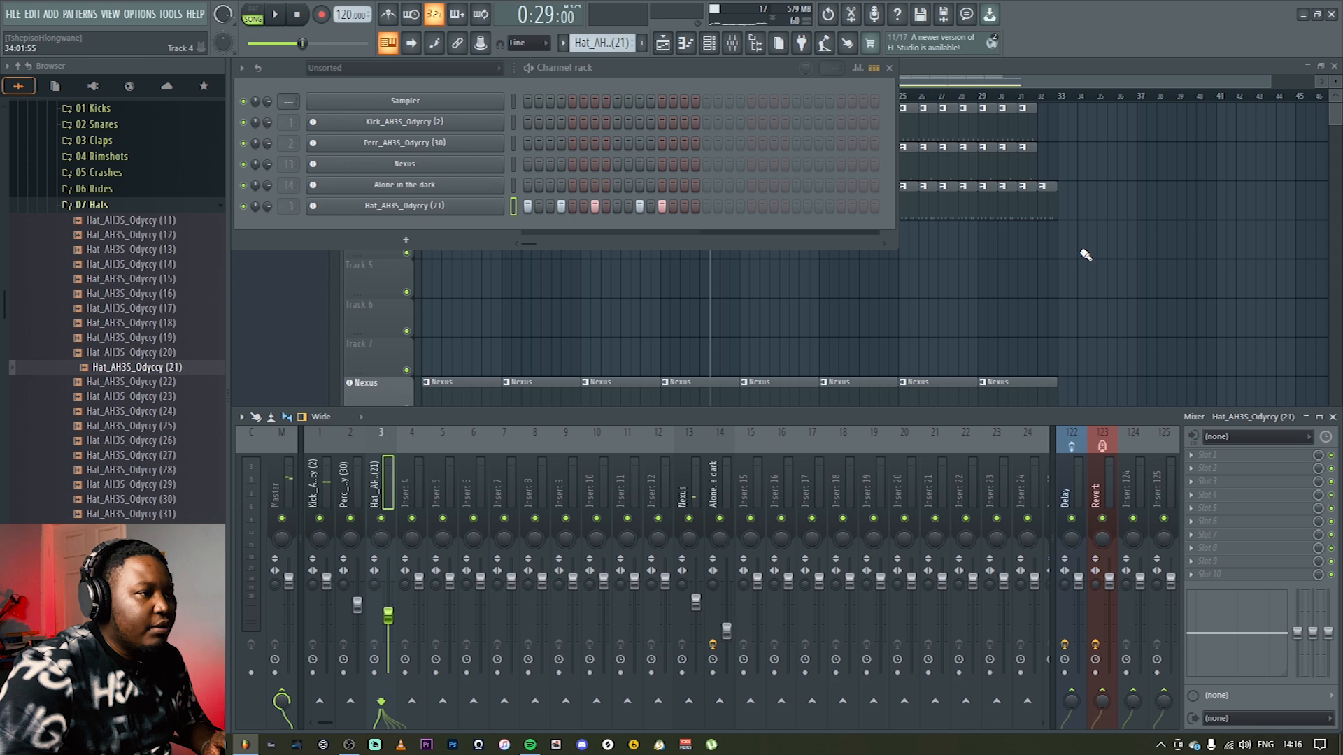
{"action": "key", "text": "F9"}
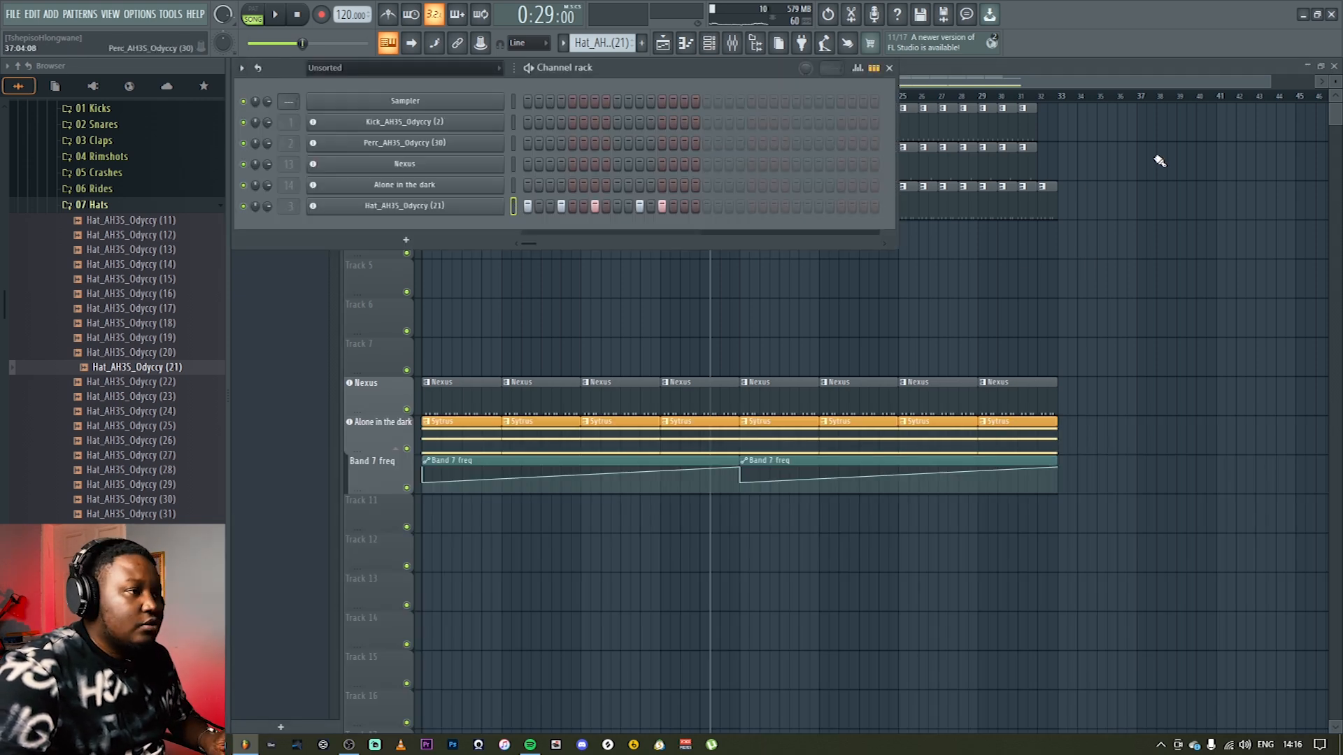
{"action": "key", "text": "F6"}
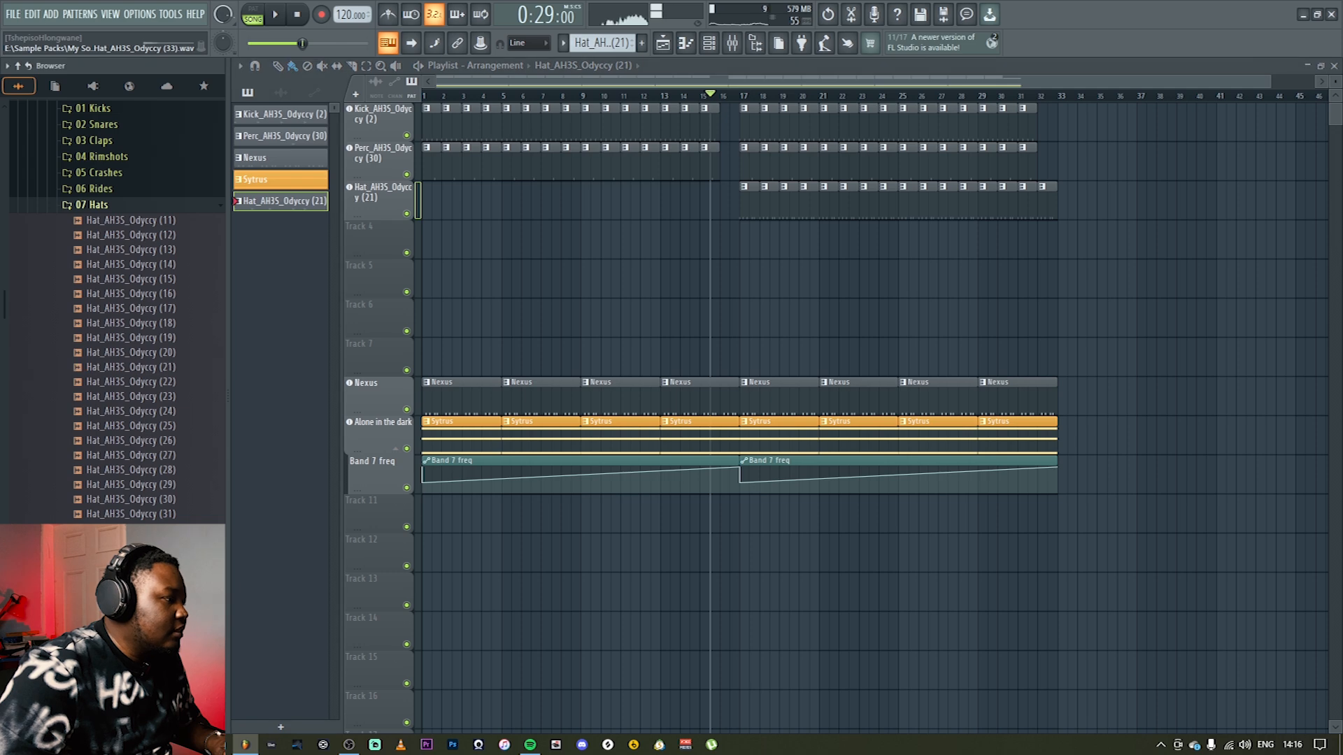
Step: Add Hat_AH3S_Odyccy (32) as an instrument track on track 4 across bars 17 to 32, with hits on steps 1, 4, 7, 11 and 13
{"action": "left_click_drag", "start_coordinate": [133, 558], "coordinate": [391, 236]}
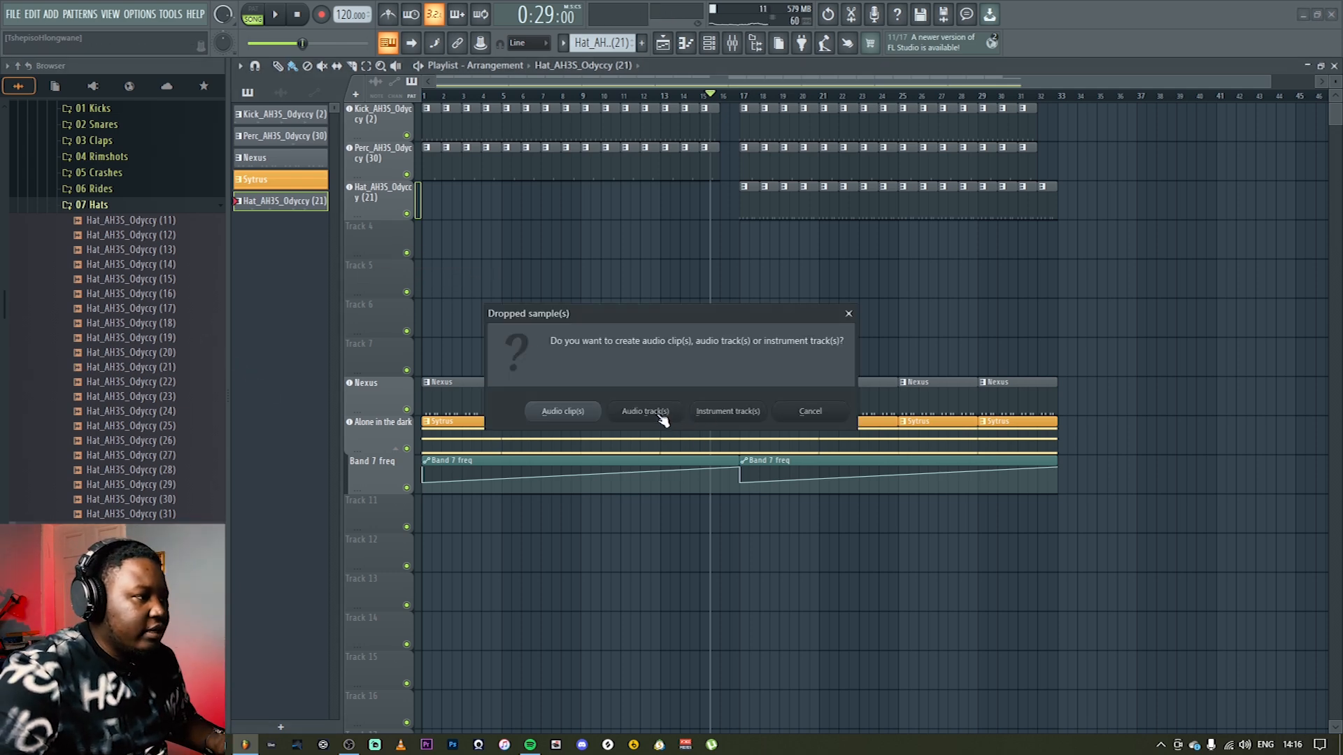
{"action": "left_click", "coordinate": [727, 412]}
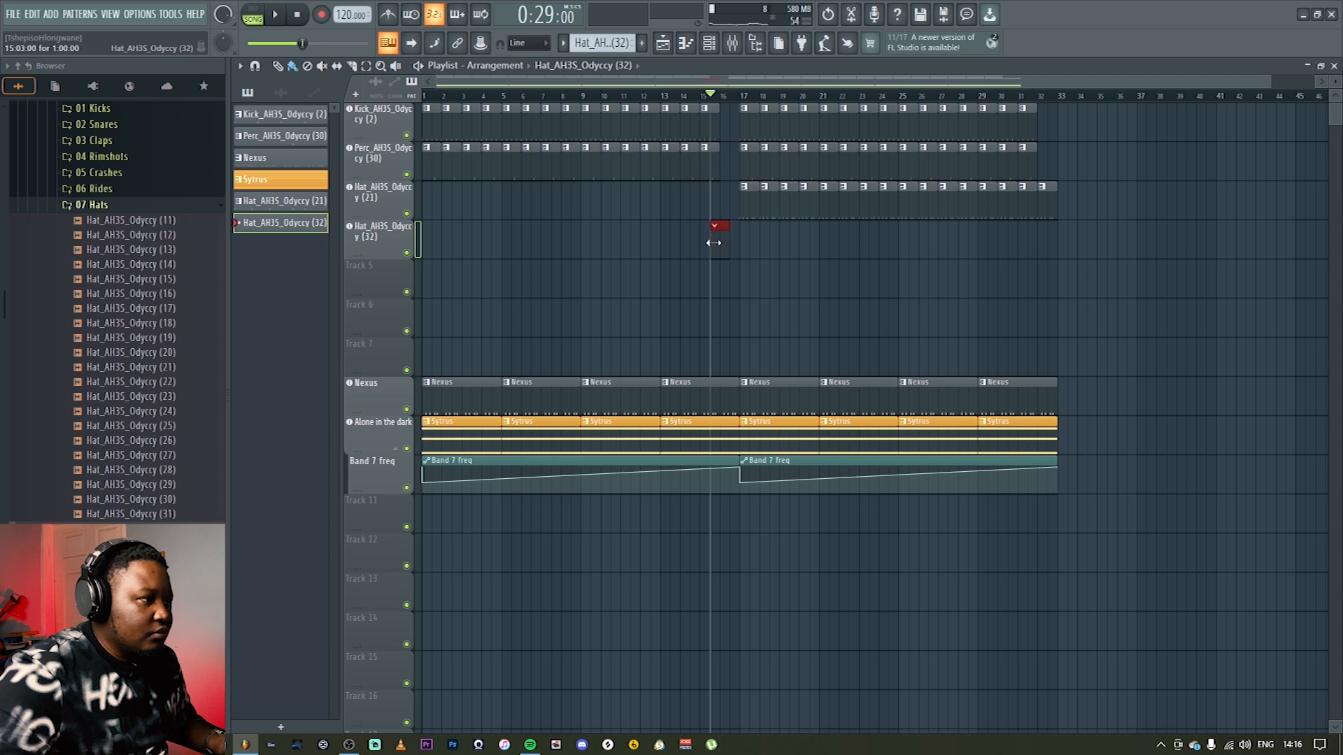
{"action": "left_click_drag", "start_coordinate": [830, 241], "coordinate": [1018, 243]}
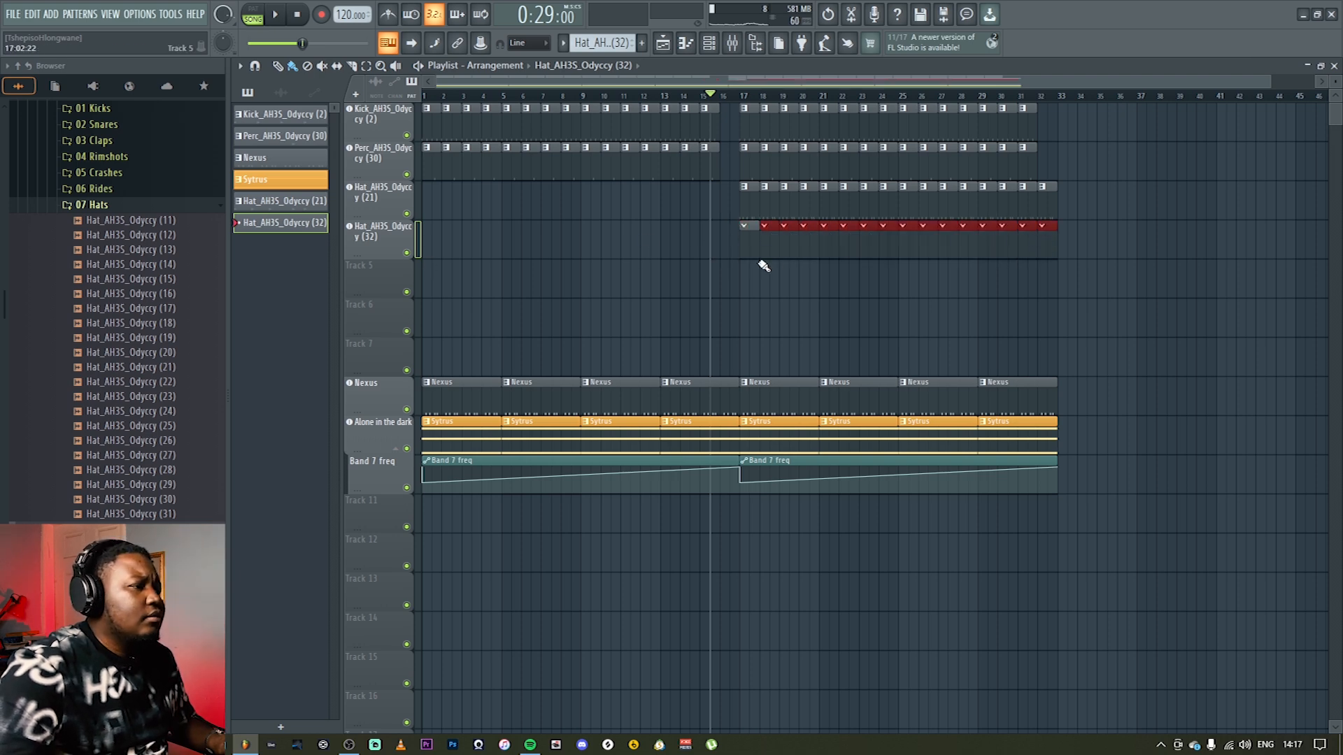
{"action": "key", "text": "F6"}
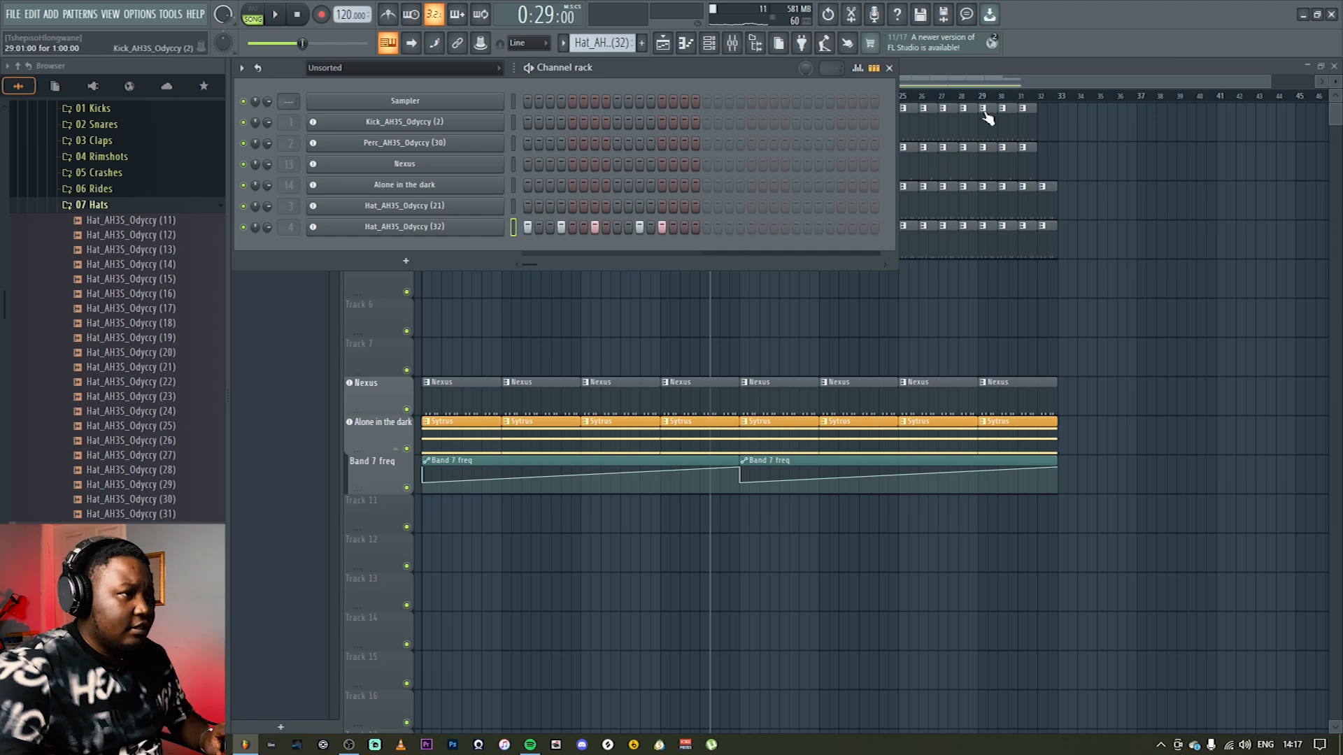
Step: Lower the mixer volume of Hat_AH3S_Odyccy (32) and play the arrangement from bar 15 into bar 17
{"action": "key", "text": "F6"}
{"action": "key", "text": "F9"}
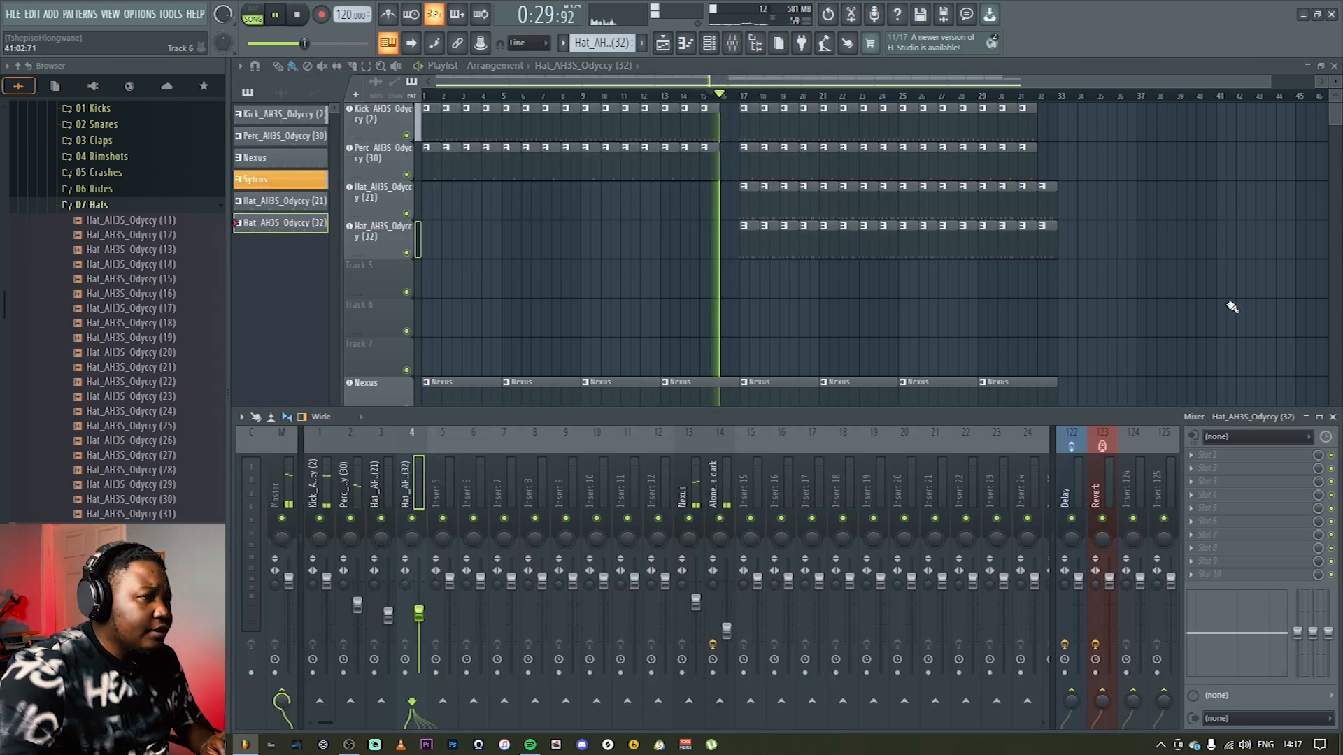
{"action": "key", "text": "F9"}
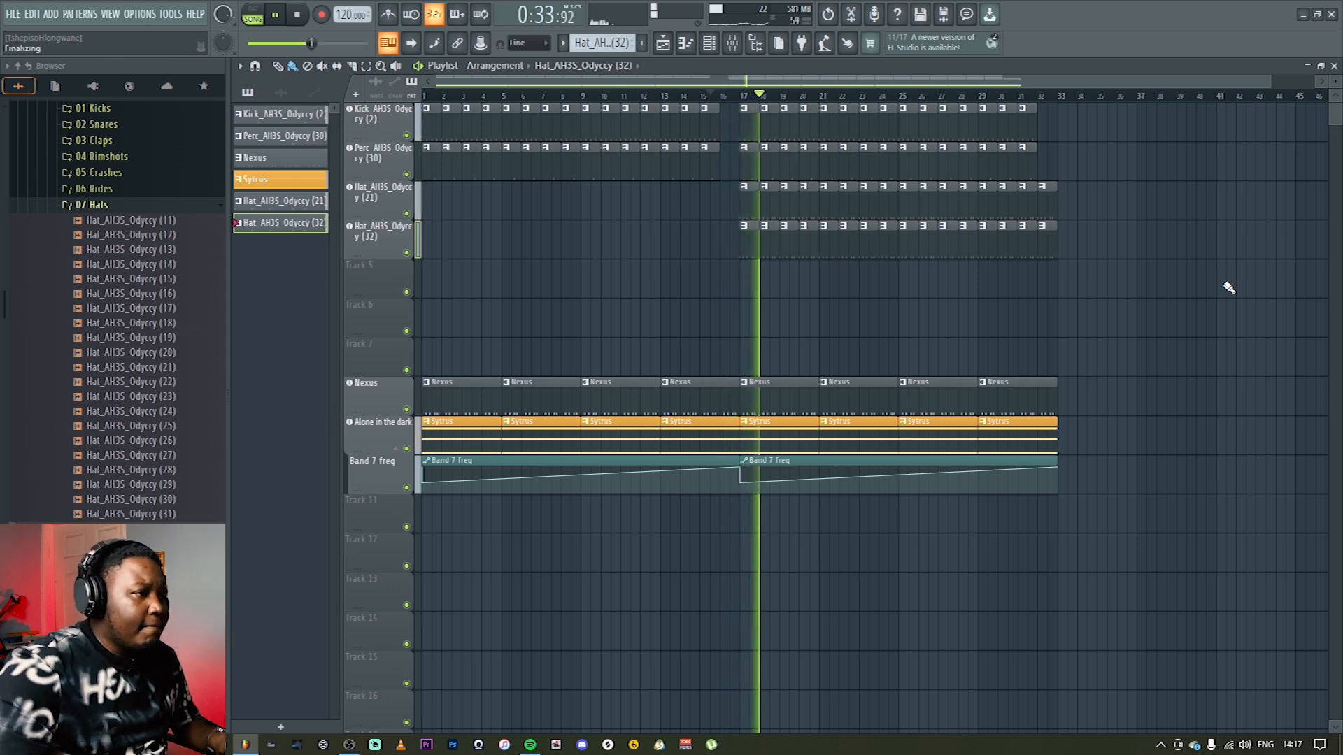
{"action": "key", "text": "space"}
Step: Duplicate all clips of bars 17 to 32 to bars 33 to 48, and delete both hat tracks' clips from bars 17 to 32
{"action": "left_click_drag", "start_coordinate": [1196, 569], "coordinate": [748, 59]}
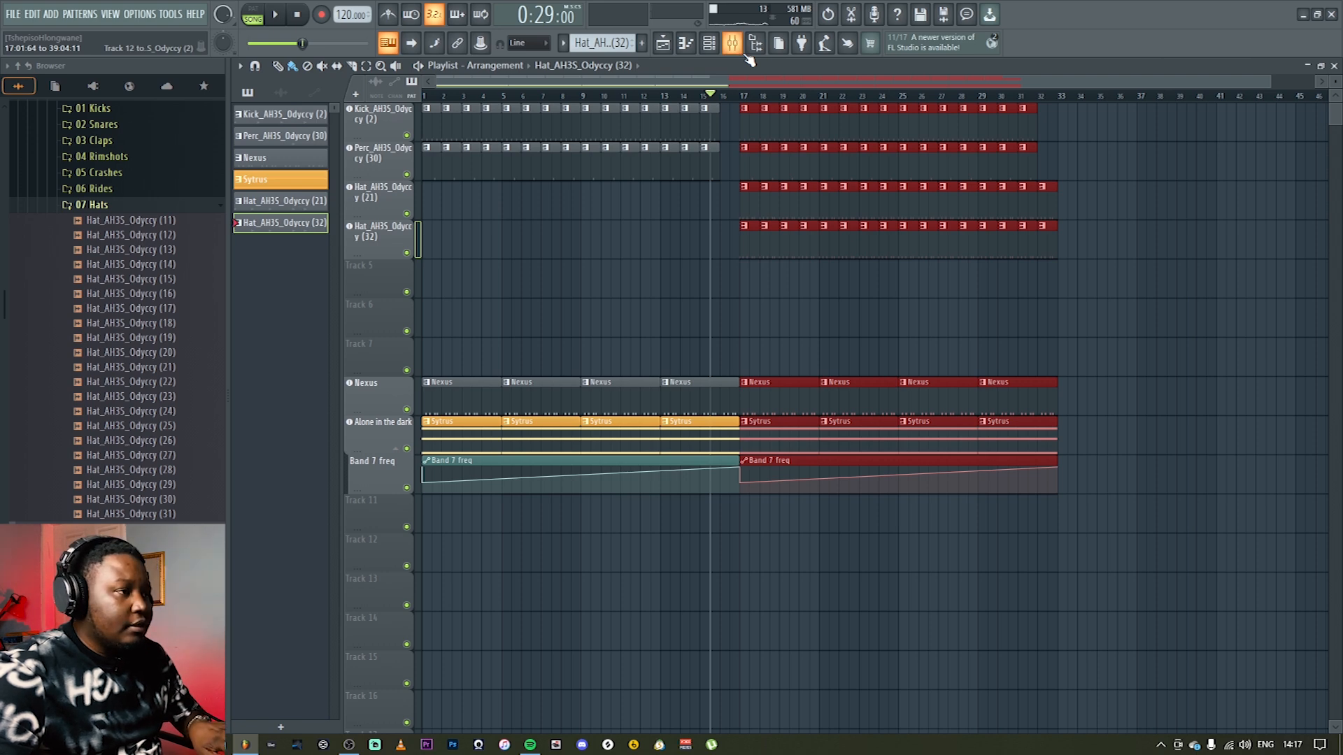
{"action": "key", "text": "ctrl+b"}
{"action": "left_click", "coordinate": [1019, 317], "text": "ctrl"}
{"action": "mouse_move", "coordinate": [904, 242]}
{"action": "left_mouse_down"}
{"action": "mouse_move", "coordinate": [621, 230]}
{"action": "mouse_move", "coordinate": [687, 202]}
{"action": "mouse_move", "coordinate": [914, 199]}
{"action": "left_mouse_up"}
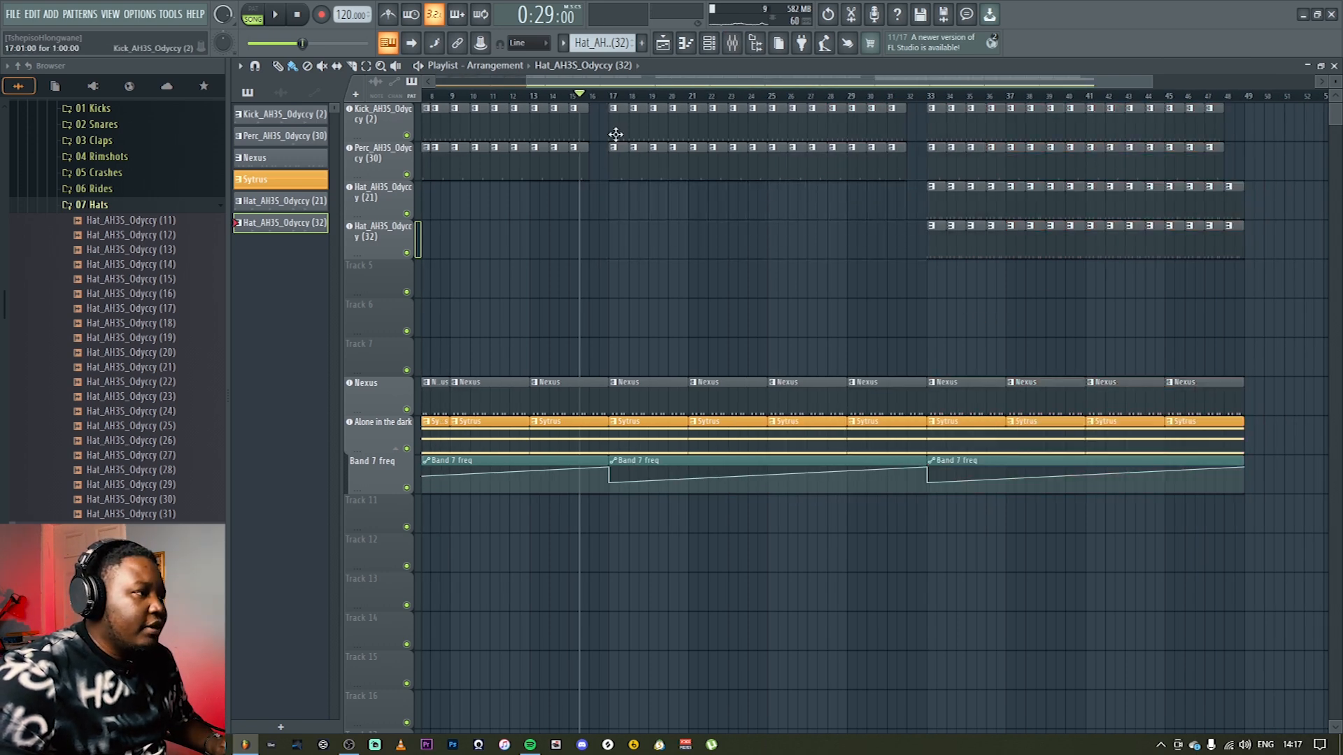
Step: Find Shakerloop_AH3S_Odyccy_118 (9) in the 02 Shaker Loops folder of the DJ Odyccy Afro House Universe pack
{"action": "left_click", "coordinate": [87, 205]}
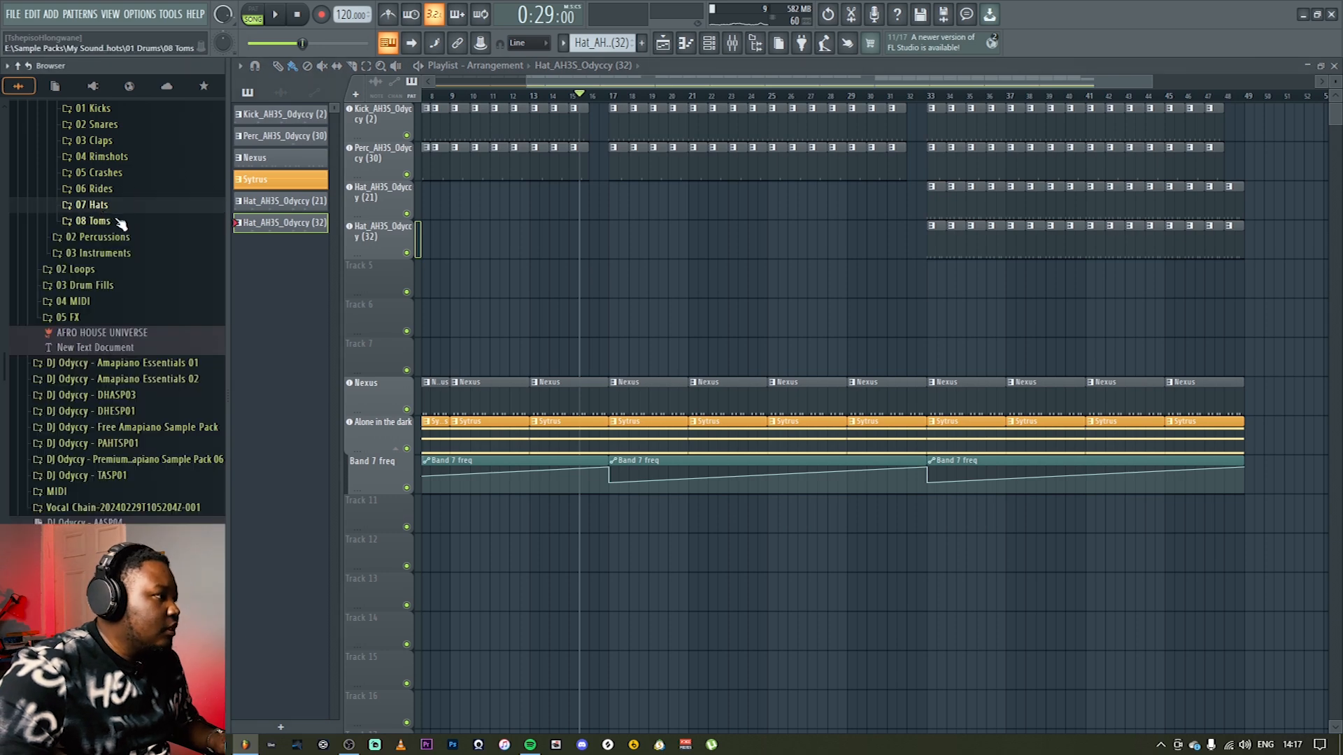
{"action": "scroll", "coordinate": [94, 329], "scroll_direction": "up", "scroll_amount": 5}
{"action": "left_click", "coordinate": [83, 340]}
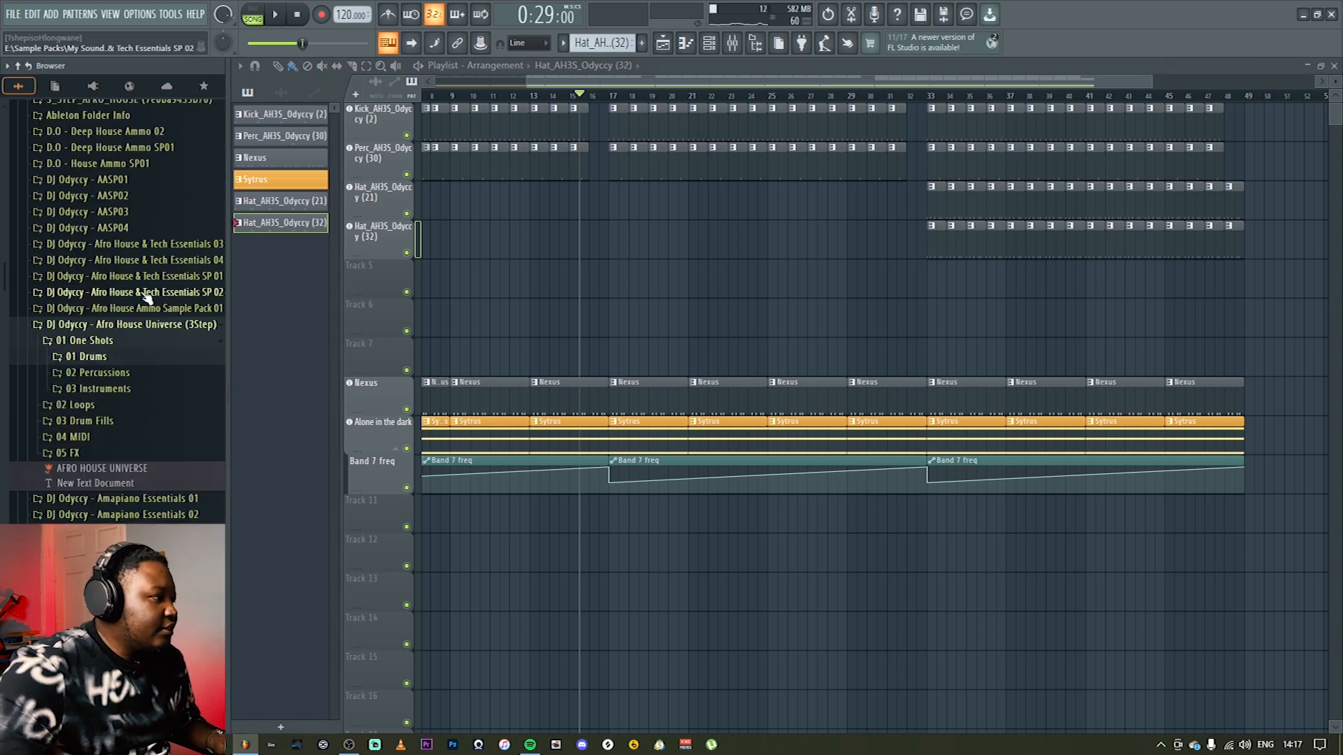
{"action": "left_click", "coordinate": [82, 358]}
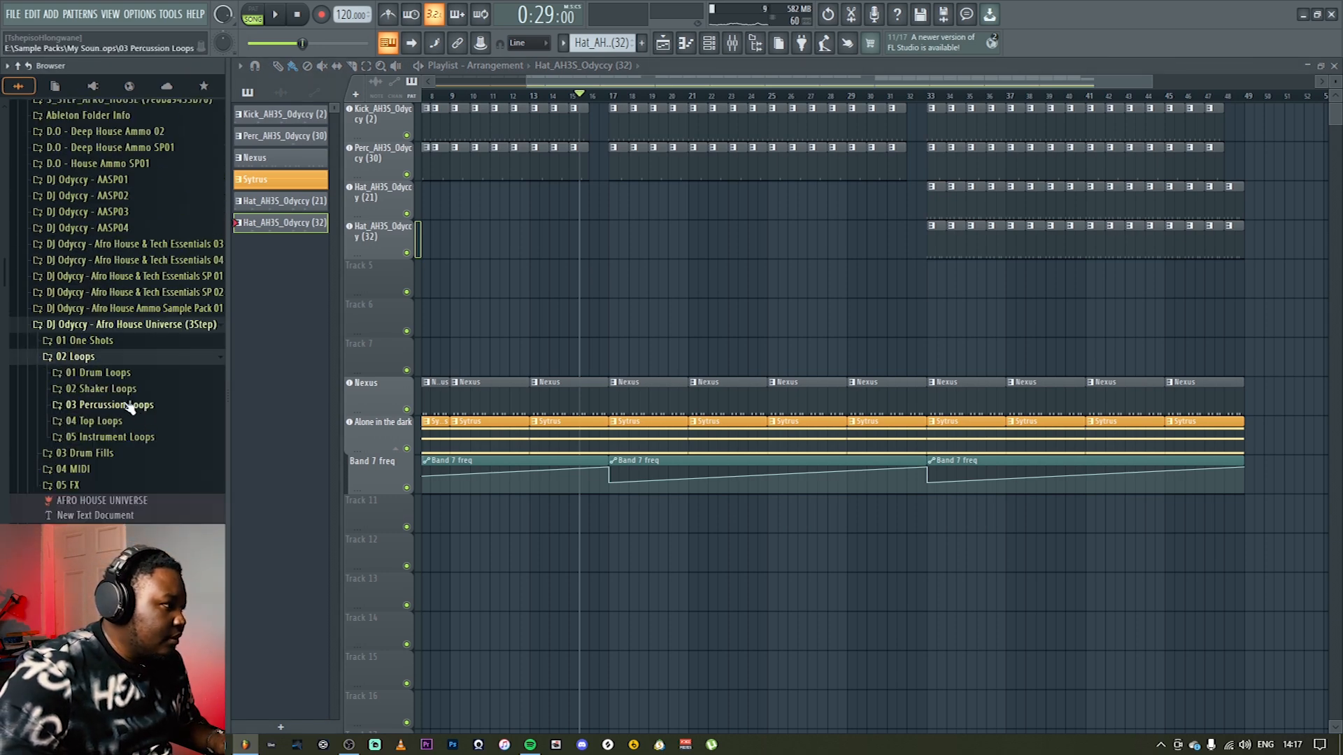
{"action": "left_click", "coordinate": [100, 389]}
{"action": "scroll", "coordinate": [133, 418], "scroll_direction": "down", "scroll_amount": 5}
{"action": "left_click", "coordinate": [189, 346]}
Step: Add Shakerloop_AH3S_Odyccy_118 (9) as an audio track on track 5 and repeat its clip across bars 17 to 48
{"action": "left_click_drag", "start_coordinate": [191, 349], "coordinate": [375, 278]}
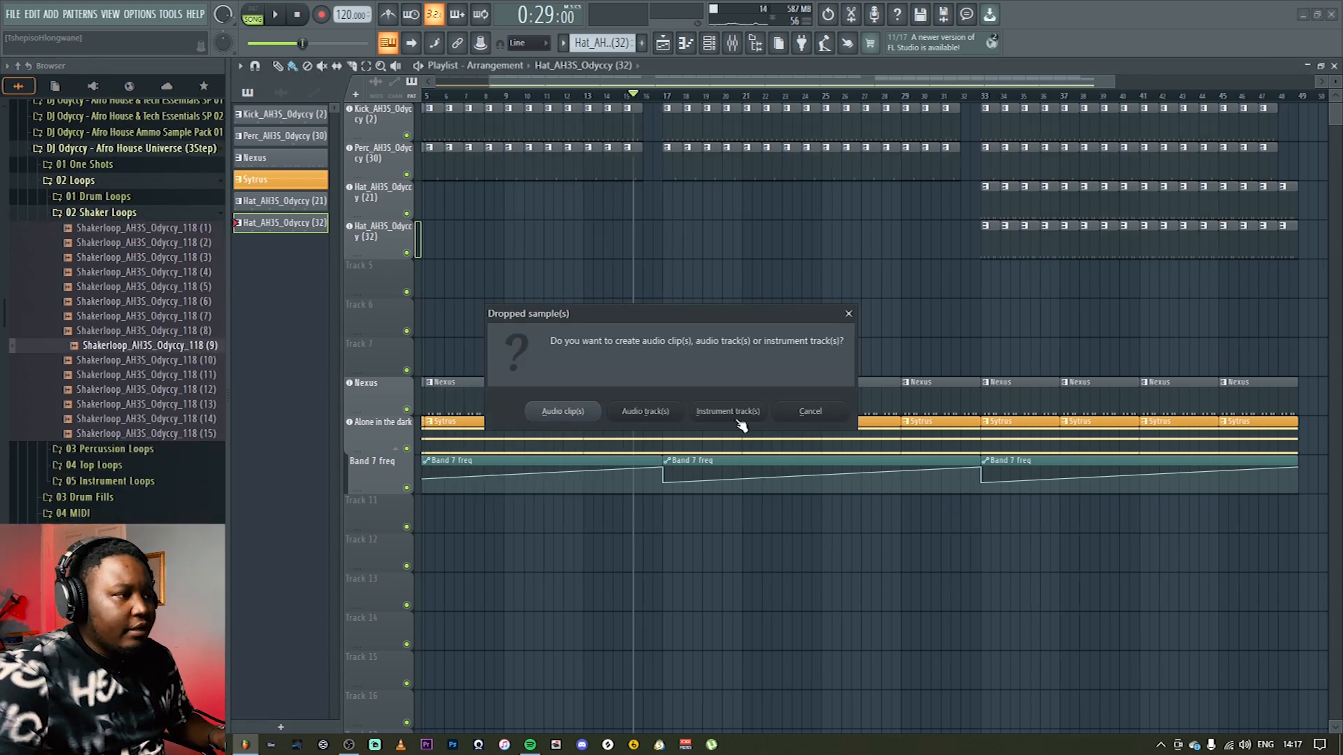
{"action": "left_click", "coordinate": [644, 413]}
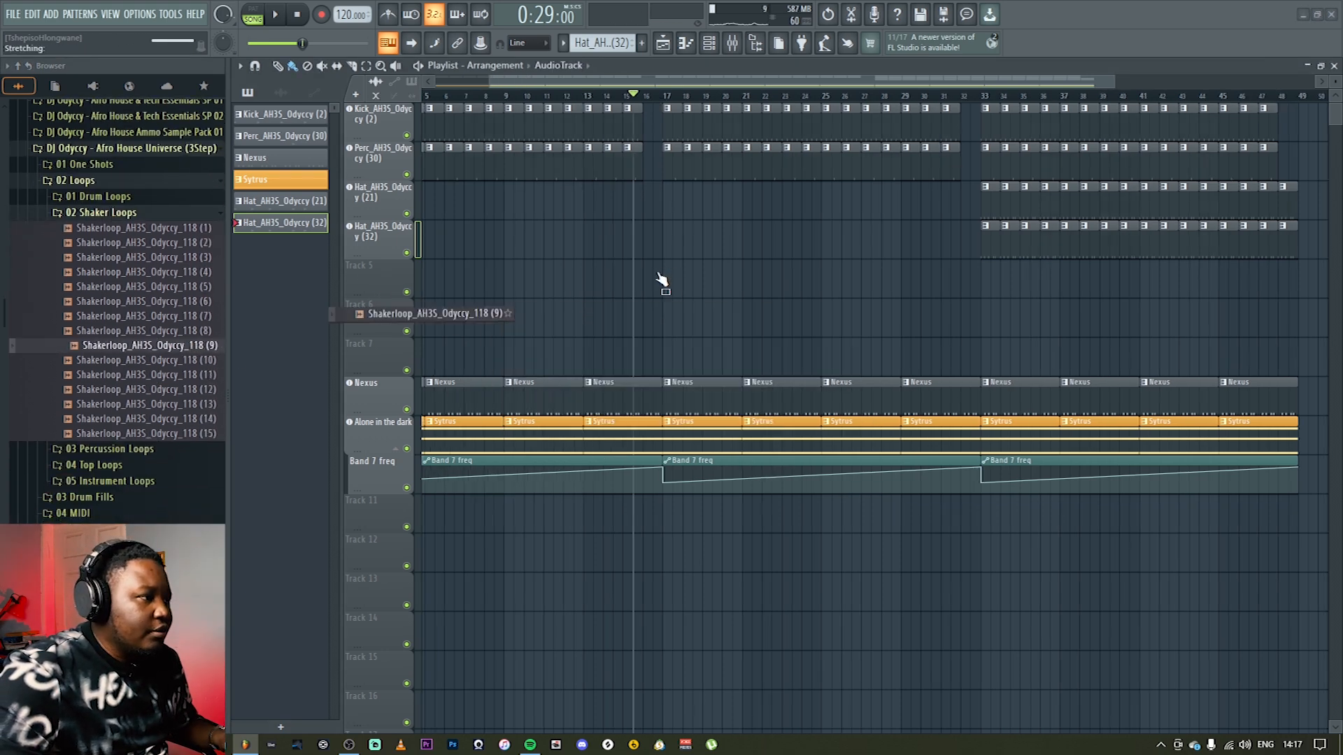
{"action": "left_click_drag", "start_coordinate": [654, 280], "coordinate": [682, 281]}
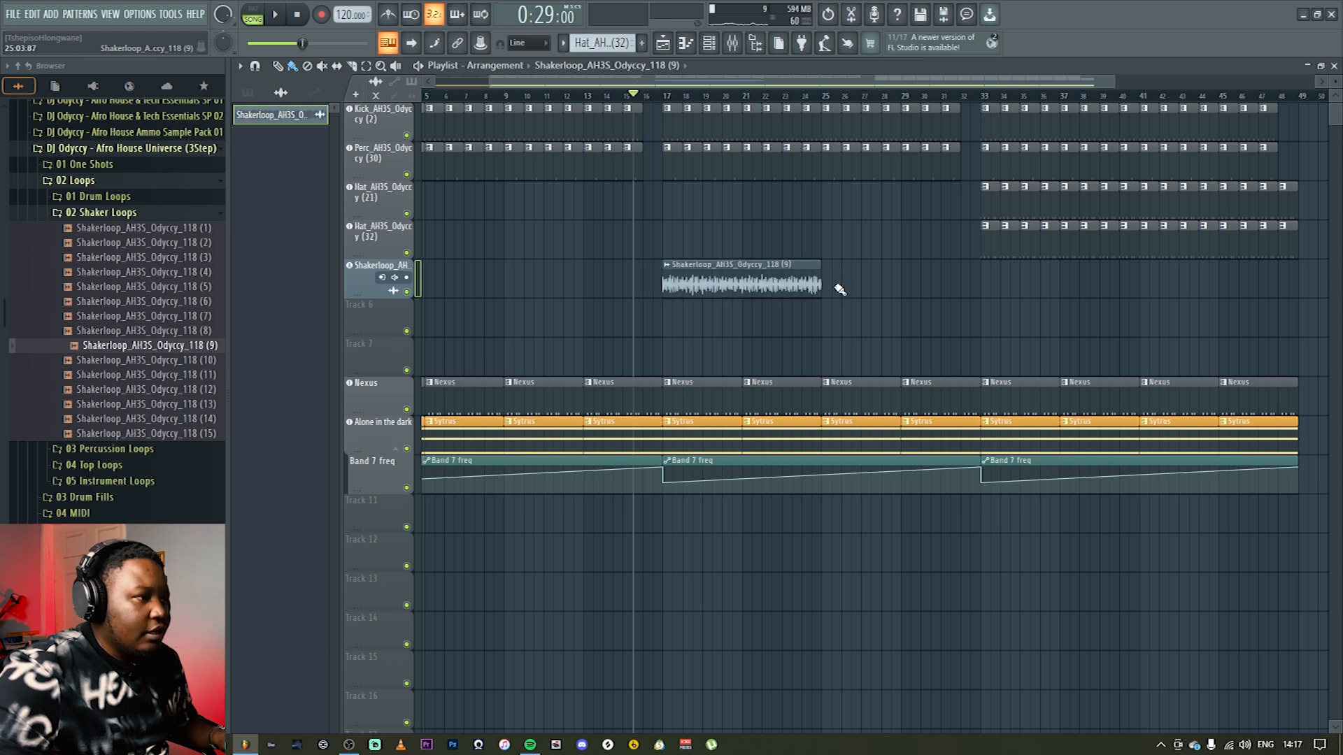
{"action": "left_click_drag", "start_coordinate": [829, 284], "coordinate": [1191, 285]}
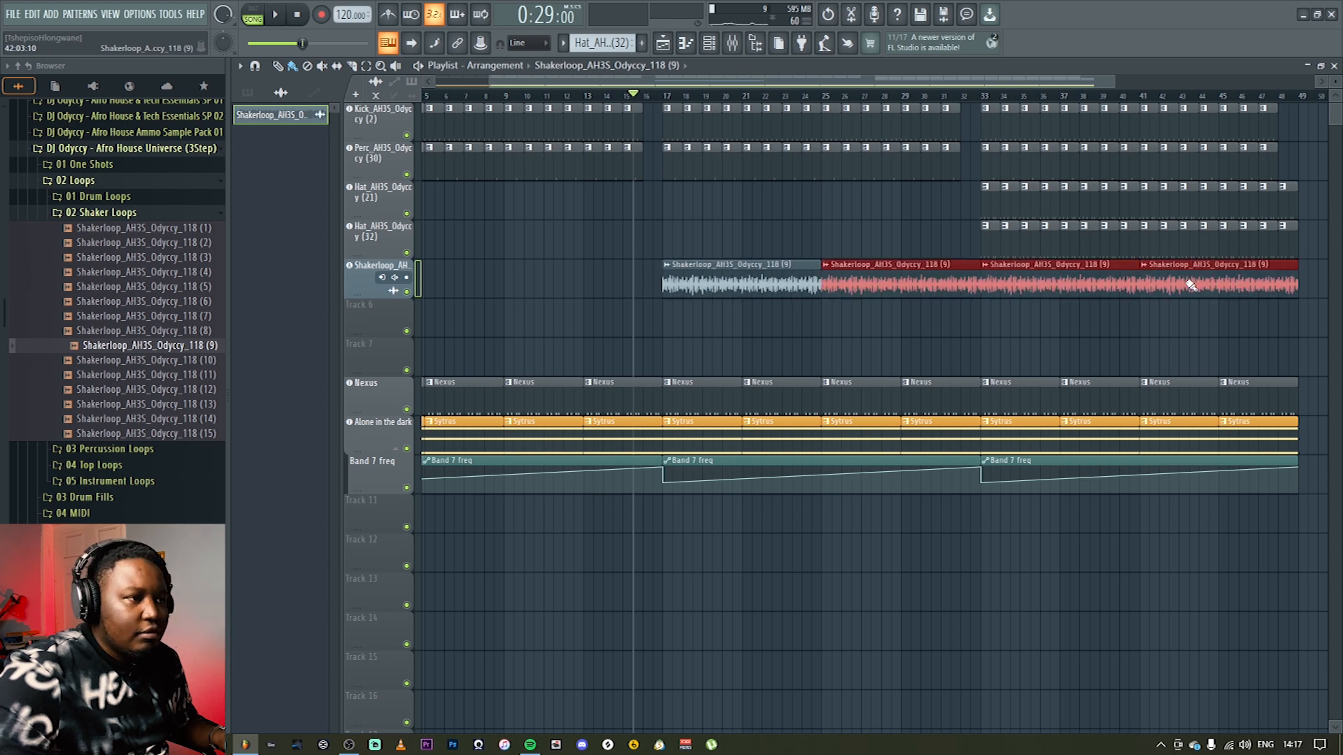
Step: Lower the shaker loop's mixer volume to about -14.4 dB, and reduce it slightly further during playback
{"action": "left_click", "coordinate": [731, 48]}
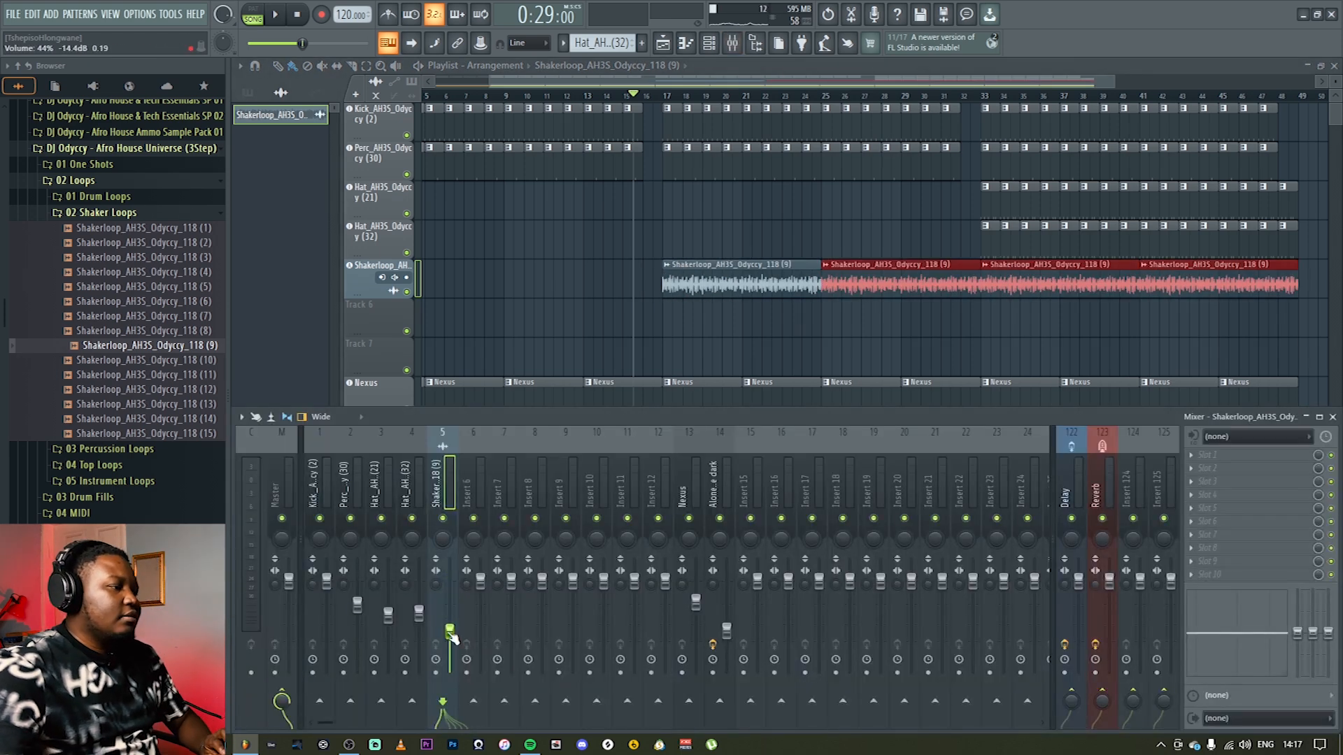
{"action": "key", "text": "space"}
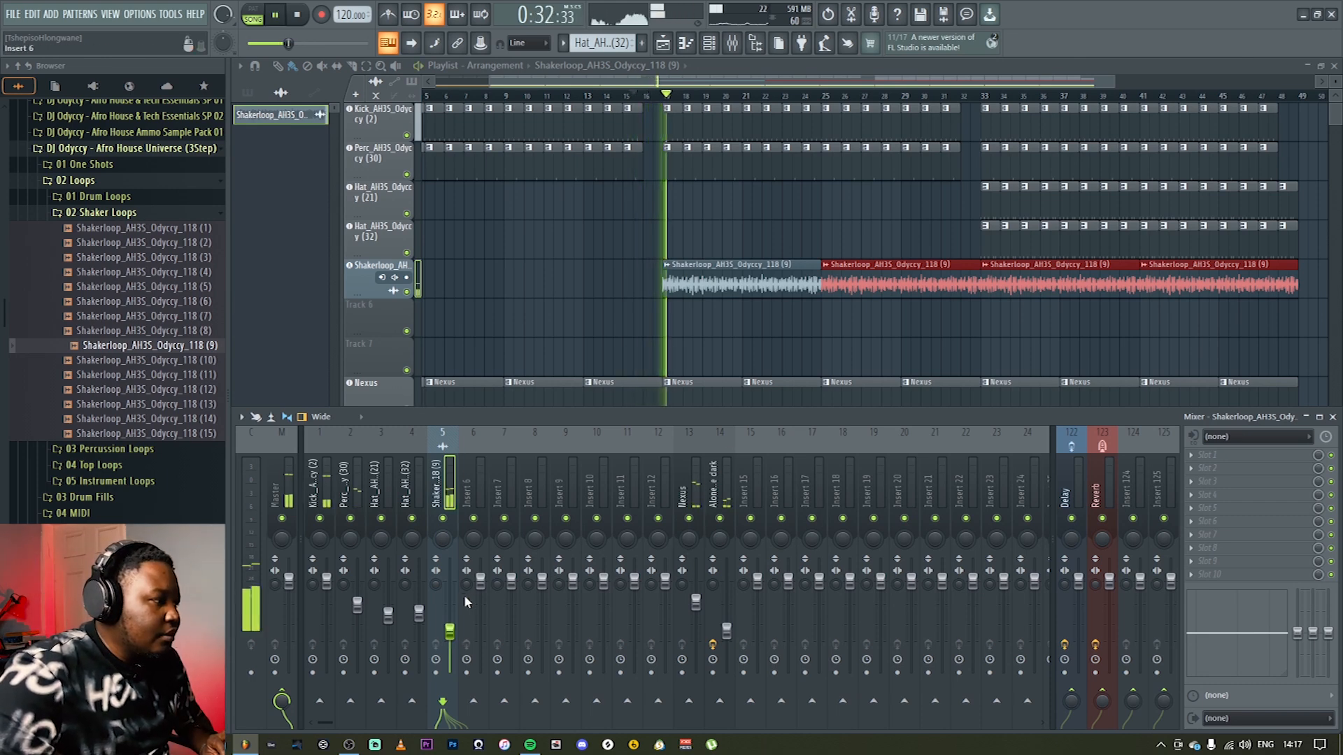
{"action": "left_click_drag", "start_coordinate": [450, 632], "coordinate": [449, 643]}
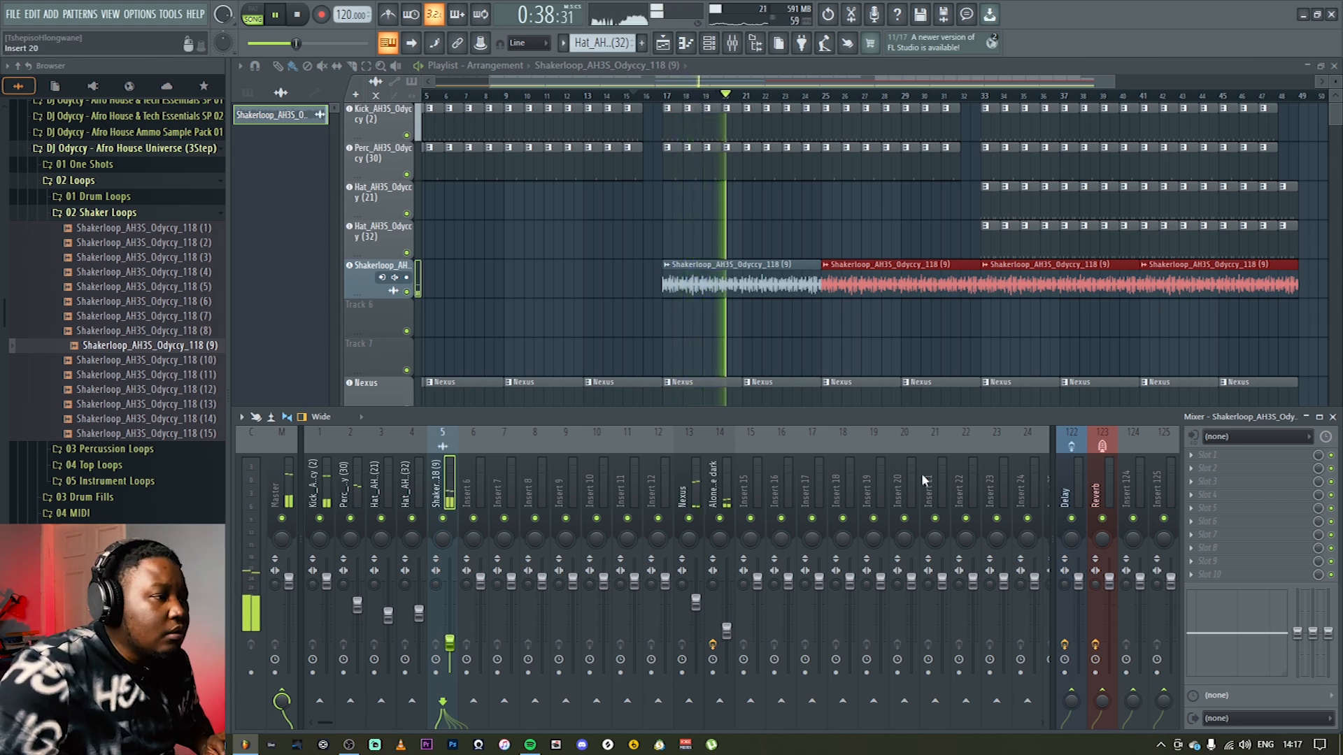
{"action": "key", "text": "F9"}
{"action": "key", "text": "space"}
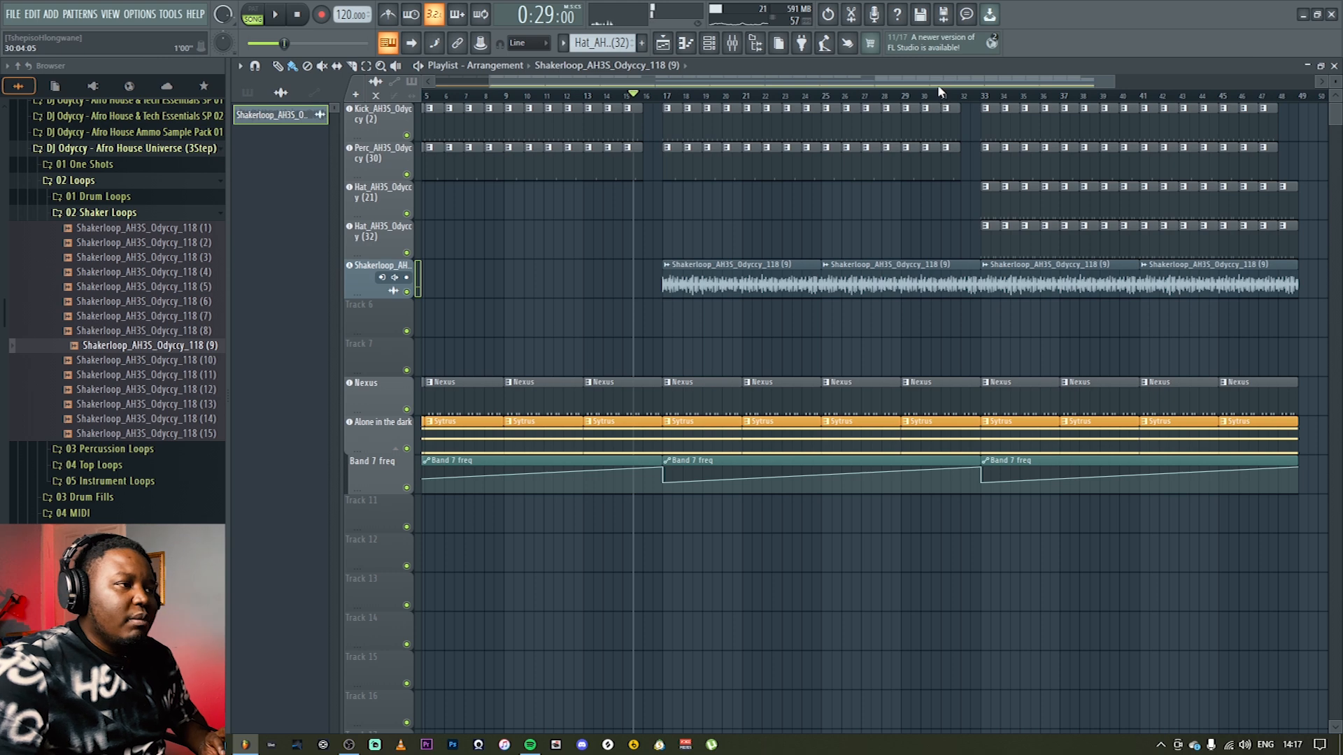
Step: Play the arrangement from bar 31 to check the transition into the hat section at bar 33
{"action": "left_click", "coordinate": [940, 93]}
{"action": "key", "text": "space"}
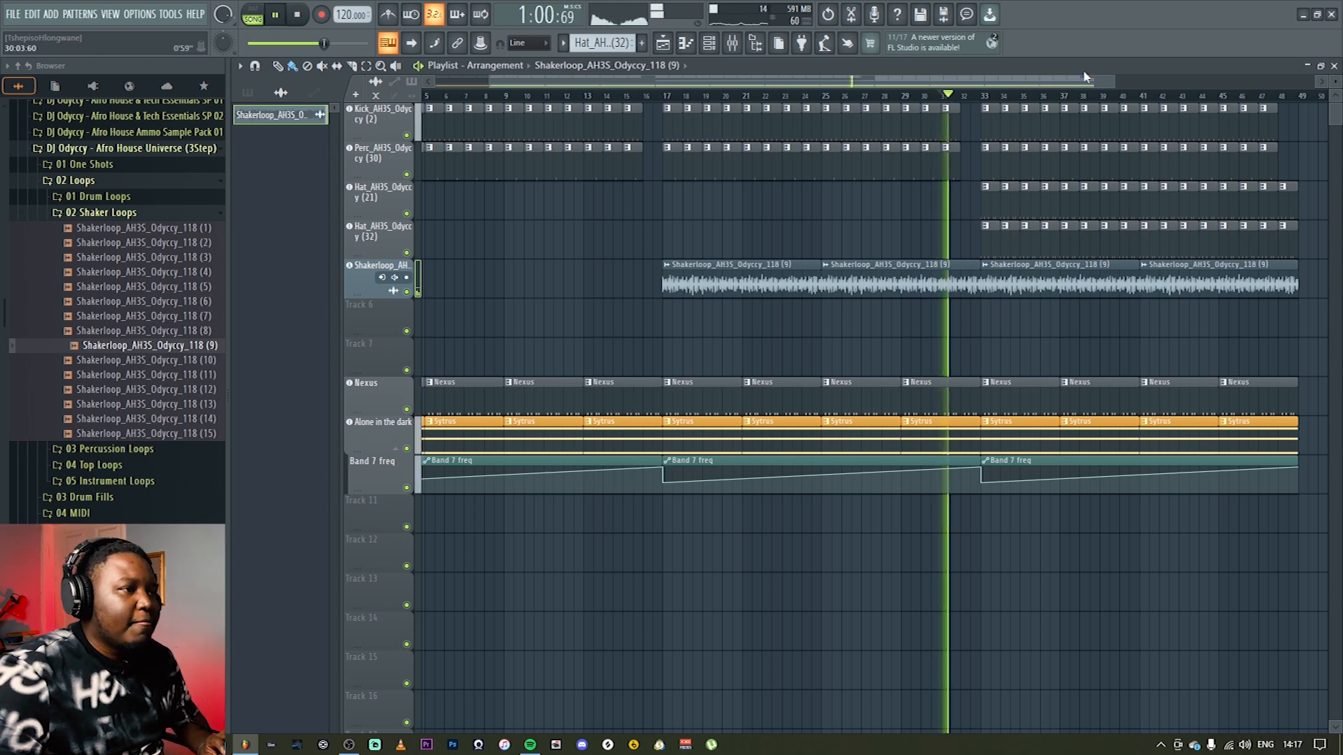
{"action": "left_click_drag", "start_coordinate": [1103, 83], "coordinate": [1148, 84]}
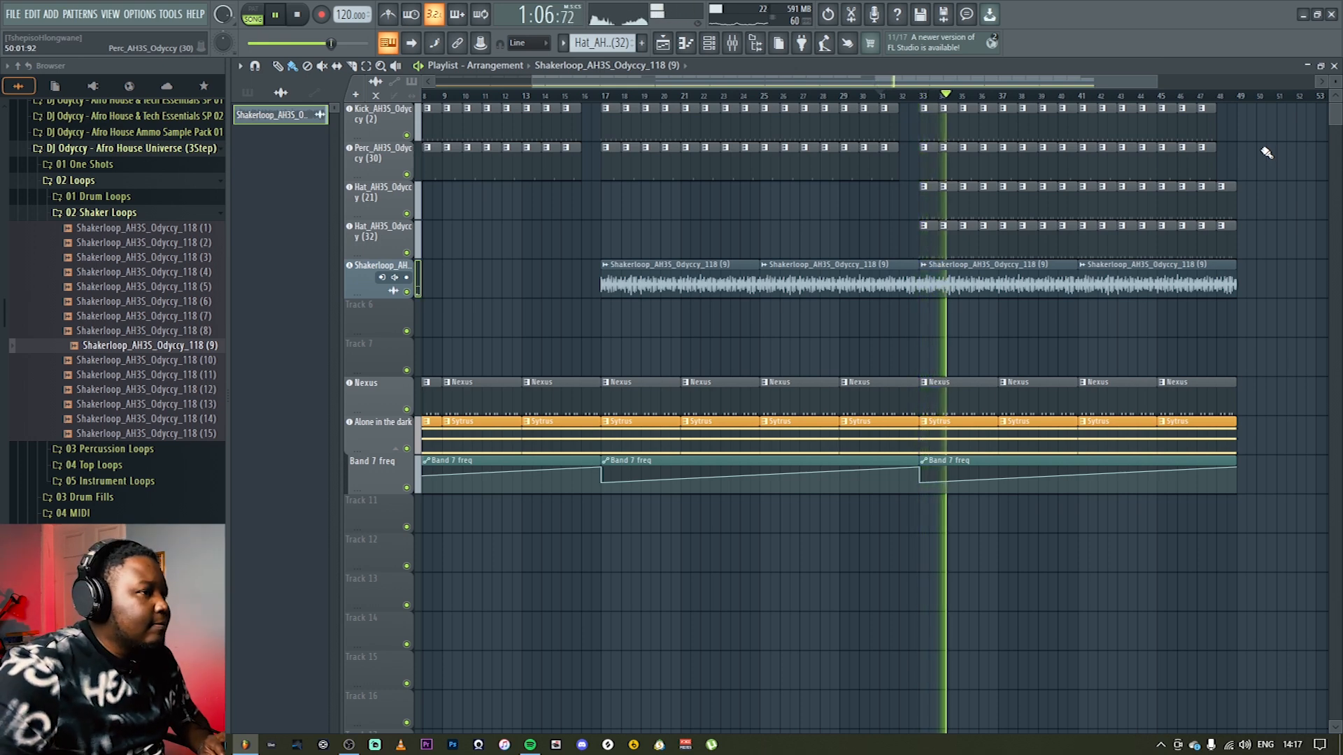
{"action": "left_click_drag", "start_coordinate": [1073, 83], "coordinate": [974, 83]}
{"action": "key", "text": "space"}
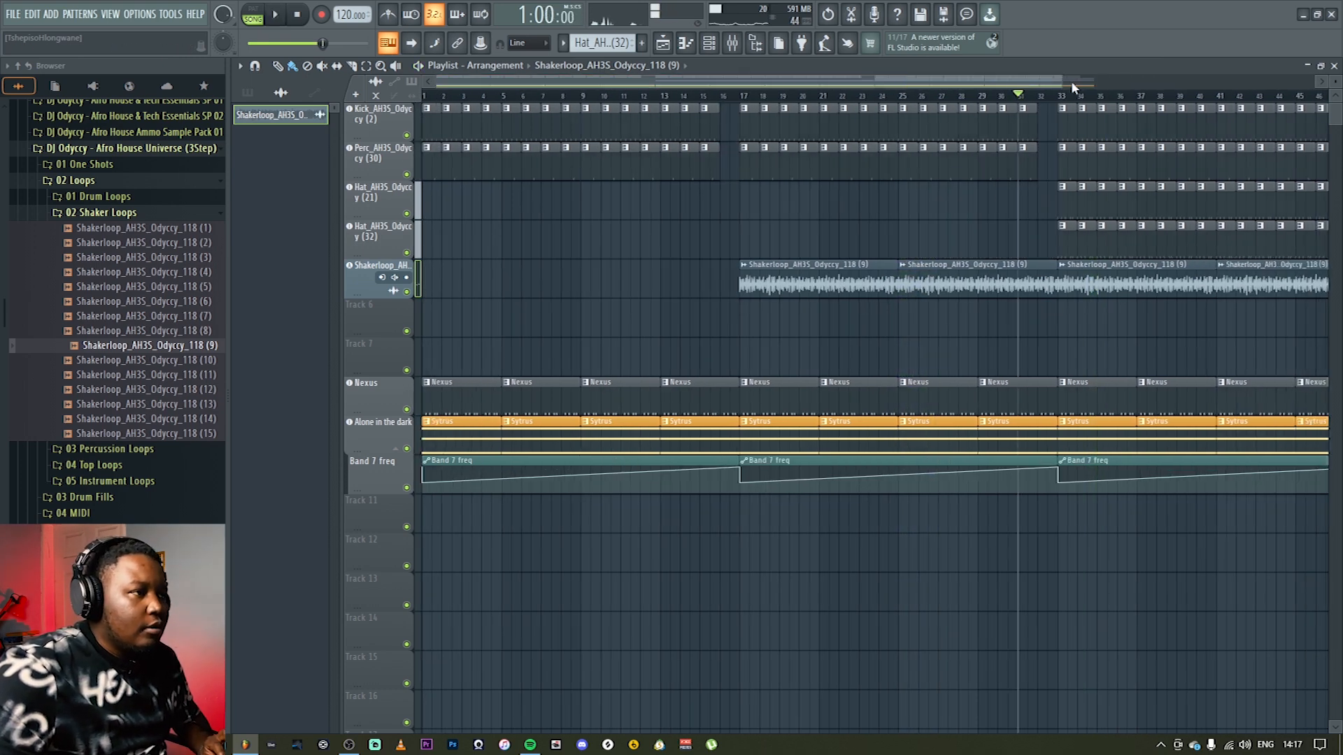
Step: Duplicate all clips of bars 33 to 48 to bars 49 to 64
{"action": "left_click_drag", "start_coordinate": [1063, 82], "coordinate": [1315, 82]}
{"action": "left_click_drag", "start_coordinate": [1130, 570], "coordinate": [867, 118]}
{"action": "key", "text": "ctrl+b"}
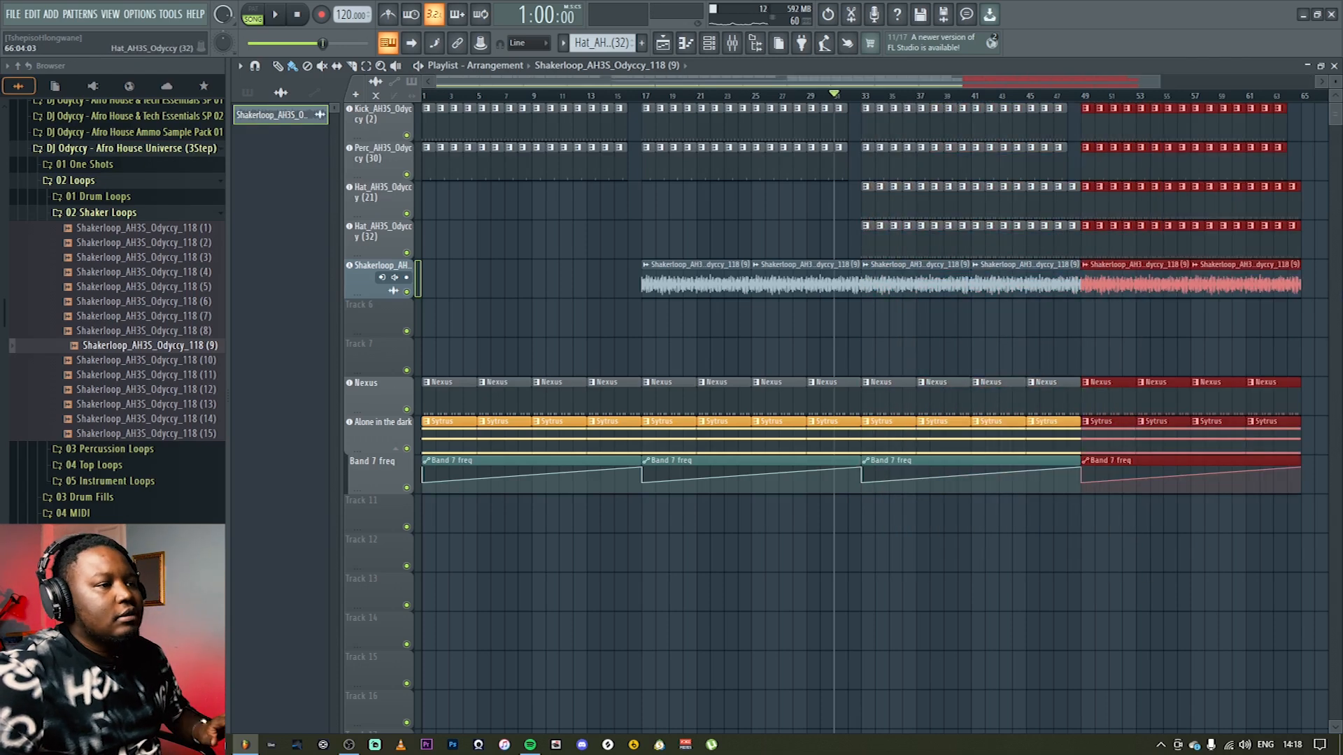
{"action": "left_click", "coordinate": [920, 323]}
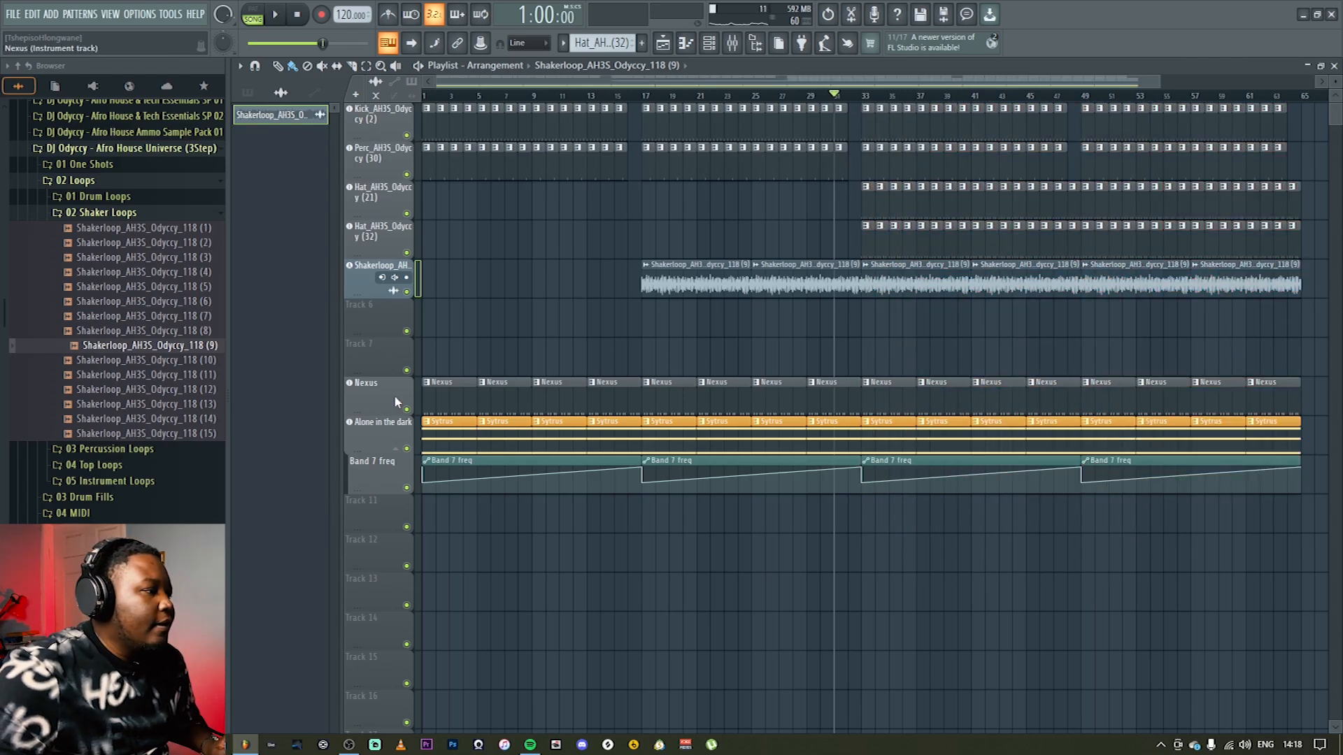
Step: Move the Alone in the dark and Band 7 freq tracks down to tracks 11 and 12, and set the playhead to bar 49
{"action": "mouse_move", "coordinate": [415, 390]}
{"action": "left_mouse_down"}
{"action": "mouse_move", "coordinate": [409, 455]}
{"action": "mouse_move", "coordinate": [380, 473]}
{"action": "mouse_move", "coordinate": [375, 393]}
{"action": "left_mouse_up"}
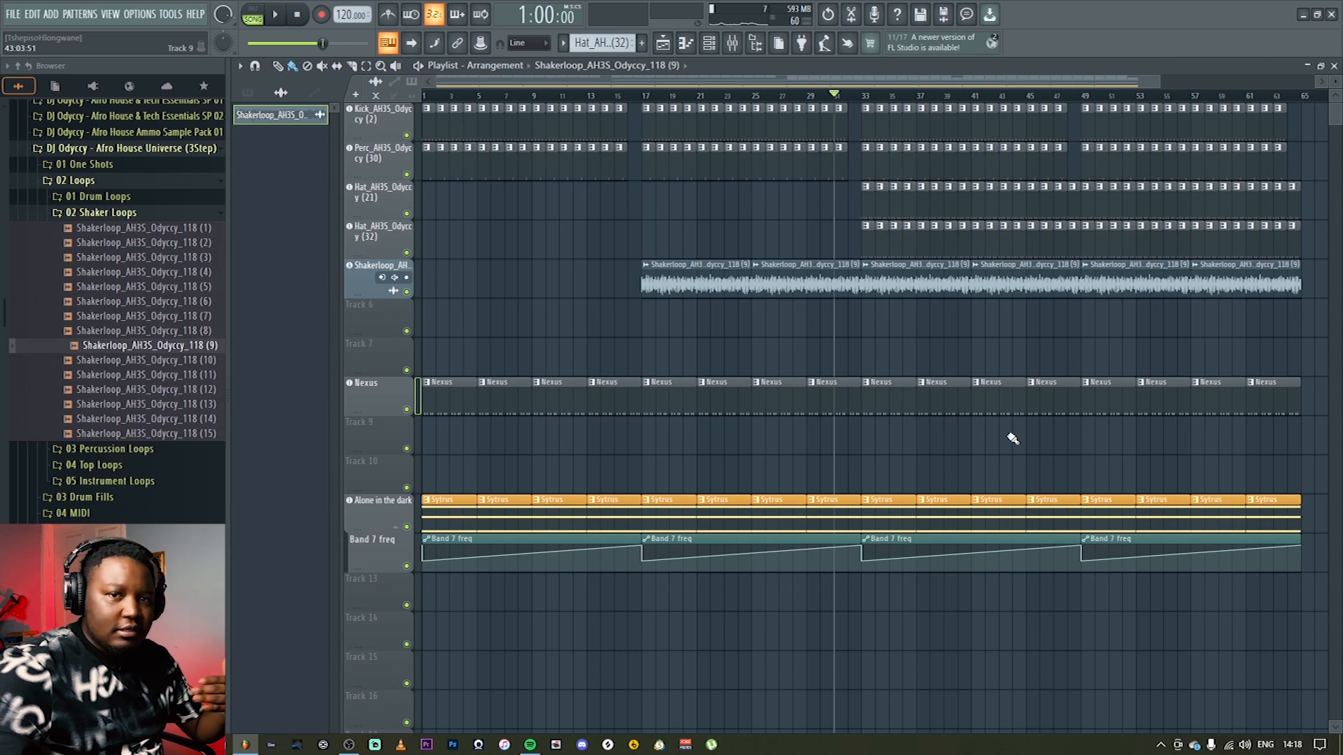
{"action": "left_click", "coordinate": [430, 98]}
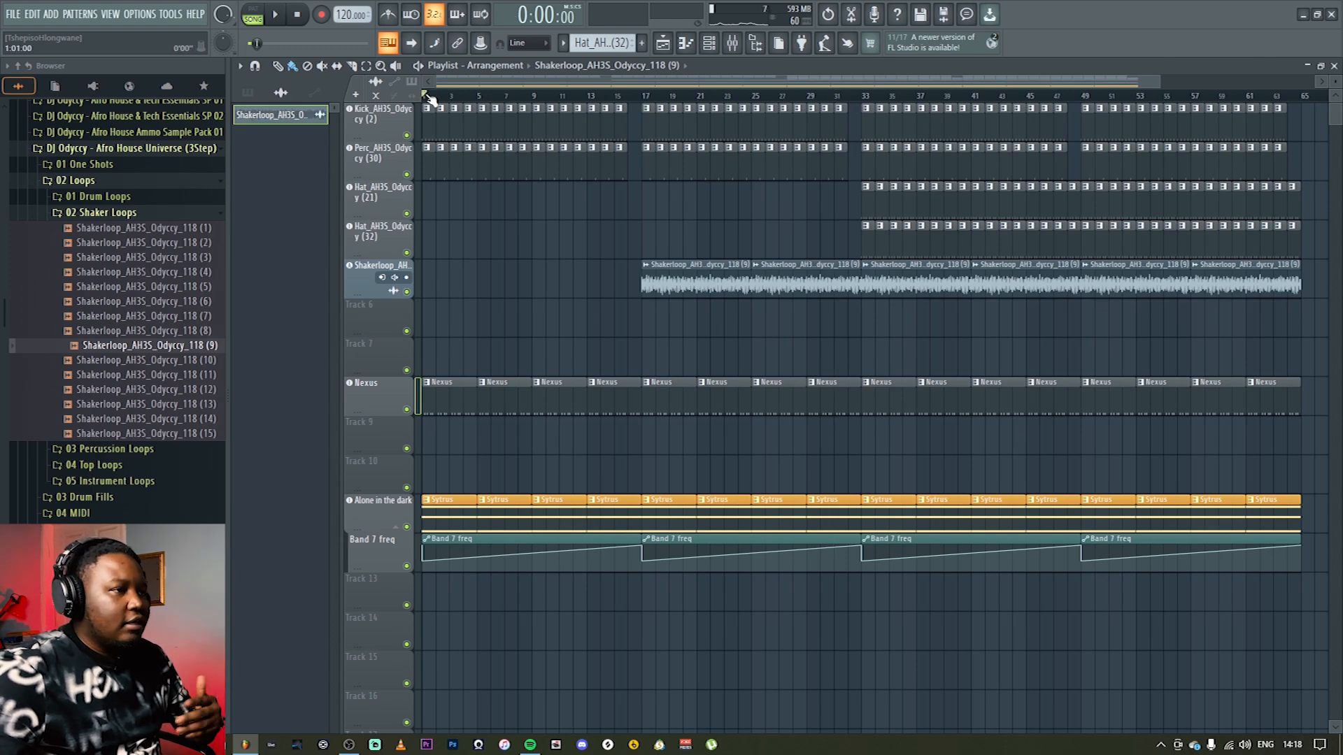
{"action": "left_click", "coordinate": [1091, 246]}
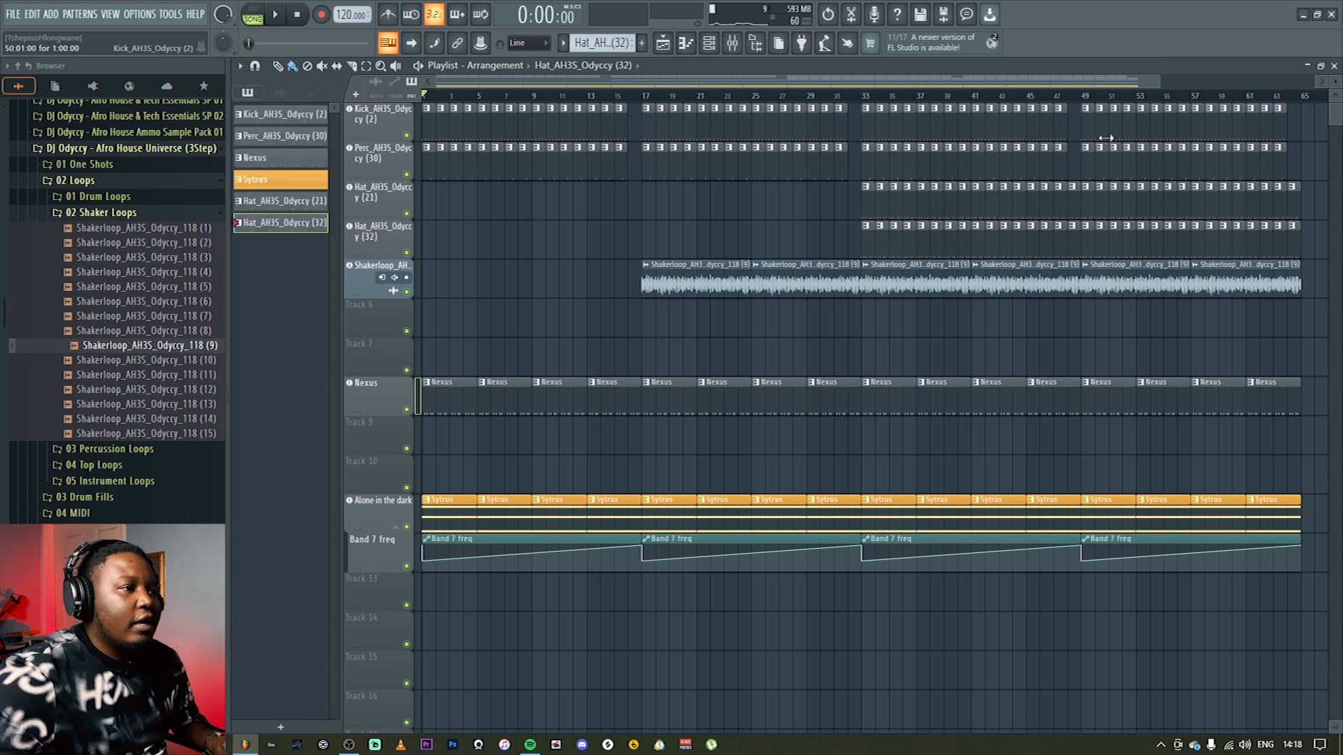
{"action": "left_click", "coordinate": [1084, 98]}
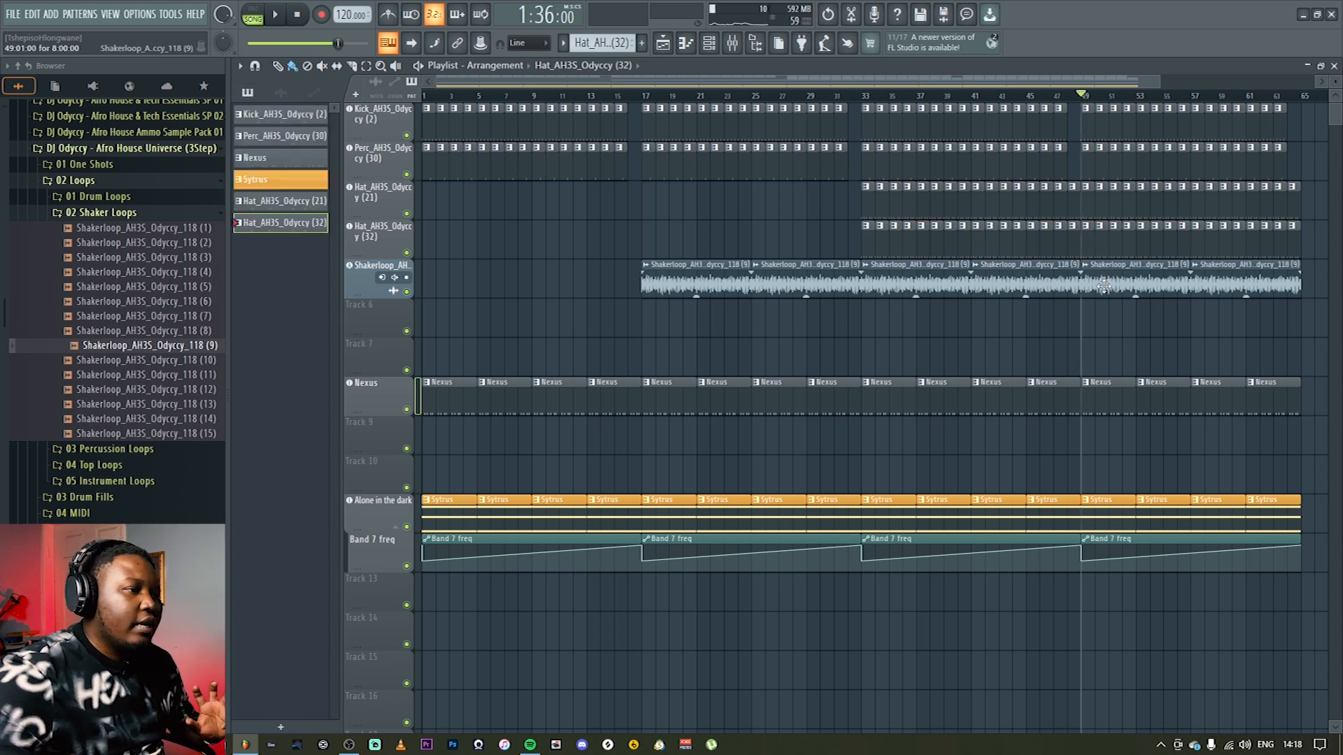
Step: Open the 03 Claps folder under 01 One Shots, 01 Drums and audition several of its clap samples
{"action": "left_click", "coordinate": [119, 217]}
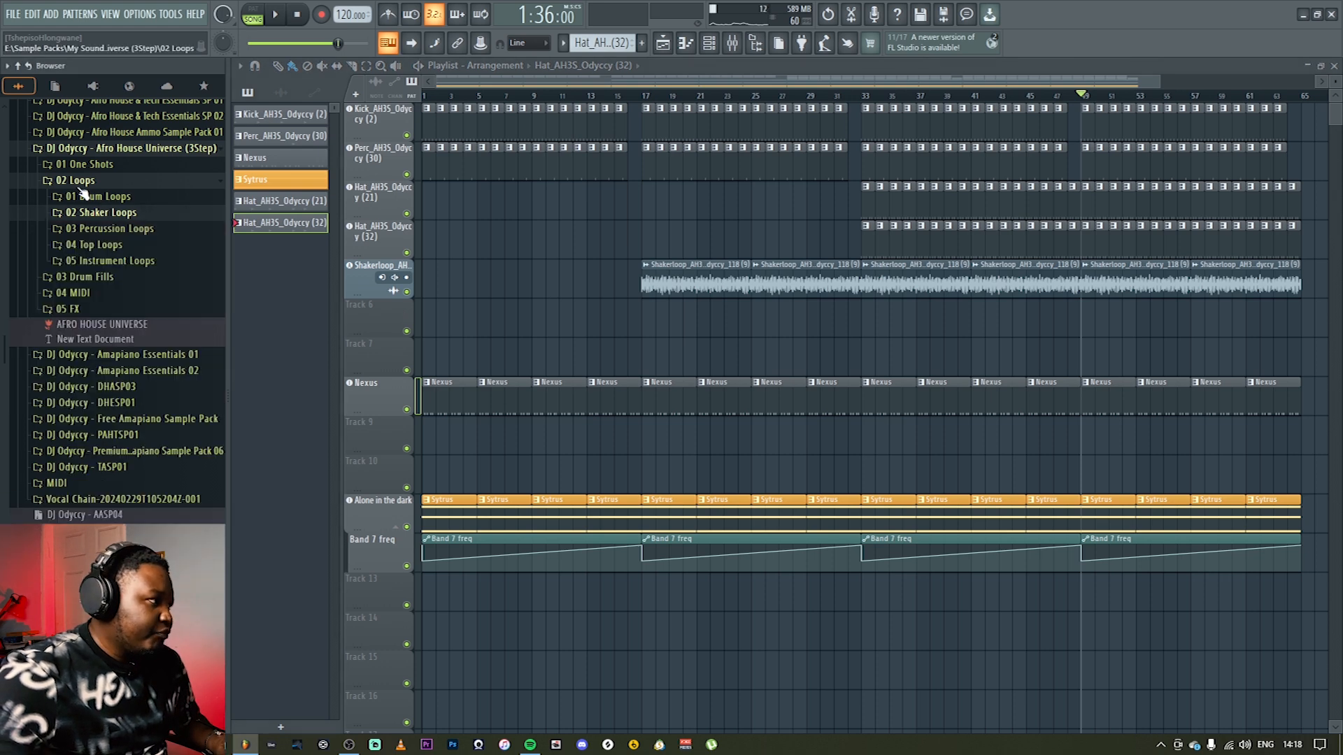
{"action": "left_click", "coordinate": [77, 181]}
{"action": "left_click", "coordinate": [86, 164]}
{"action": "left_click", "coordinate": [105, 182]}
{"action": "left_click", "coordinate": [105, 182]}
{"action": "left_click", "coordinate": [107, 183]}
{"action": "left_click", "coordinate": [120, 228]}
{"action": "left_click", "coordinate": [120, 228]}
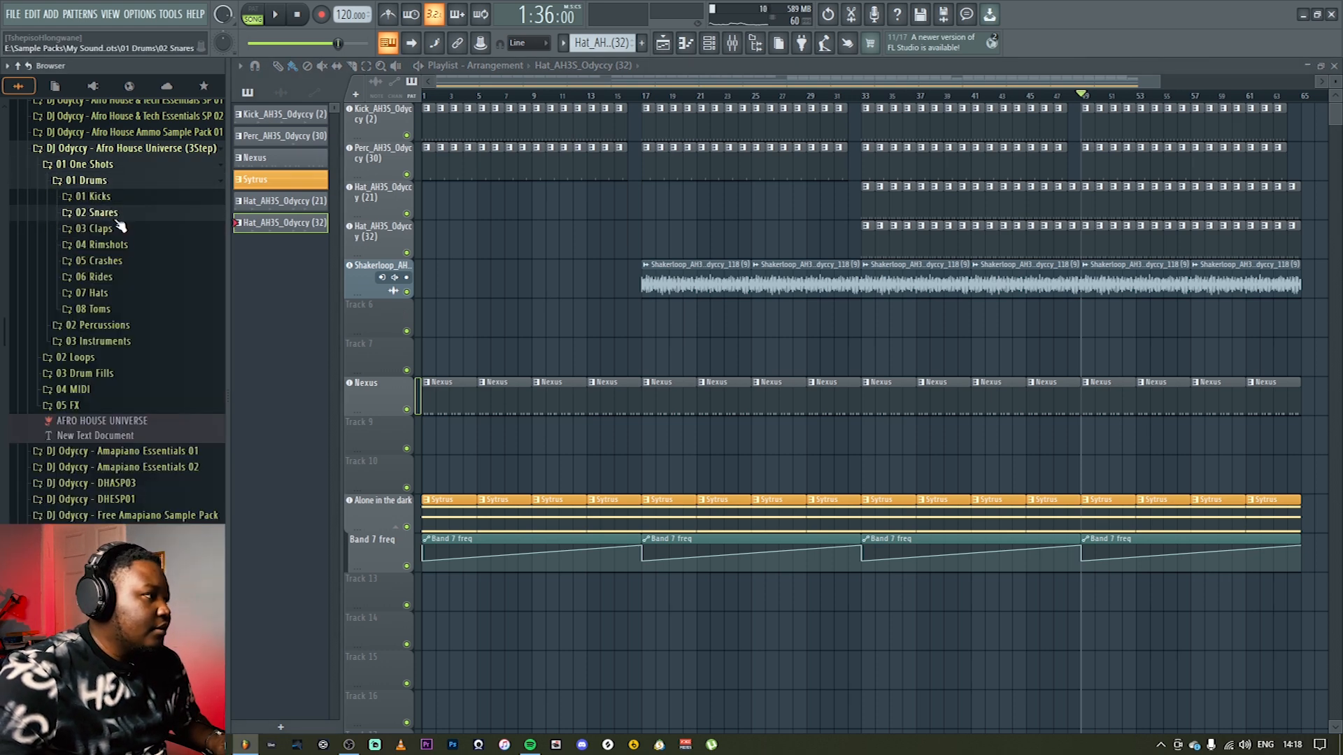
{"action": "left_click", "coordinate": [122, 230]}
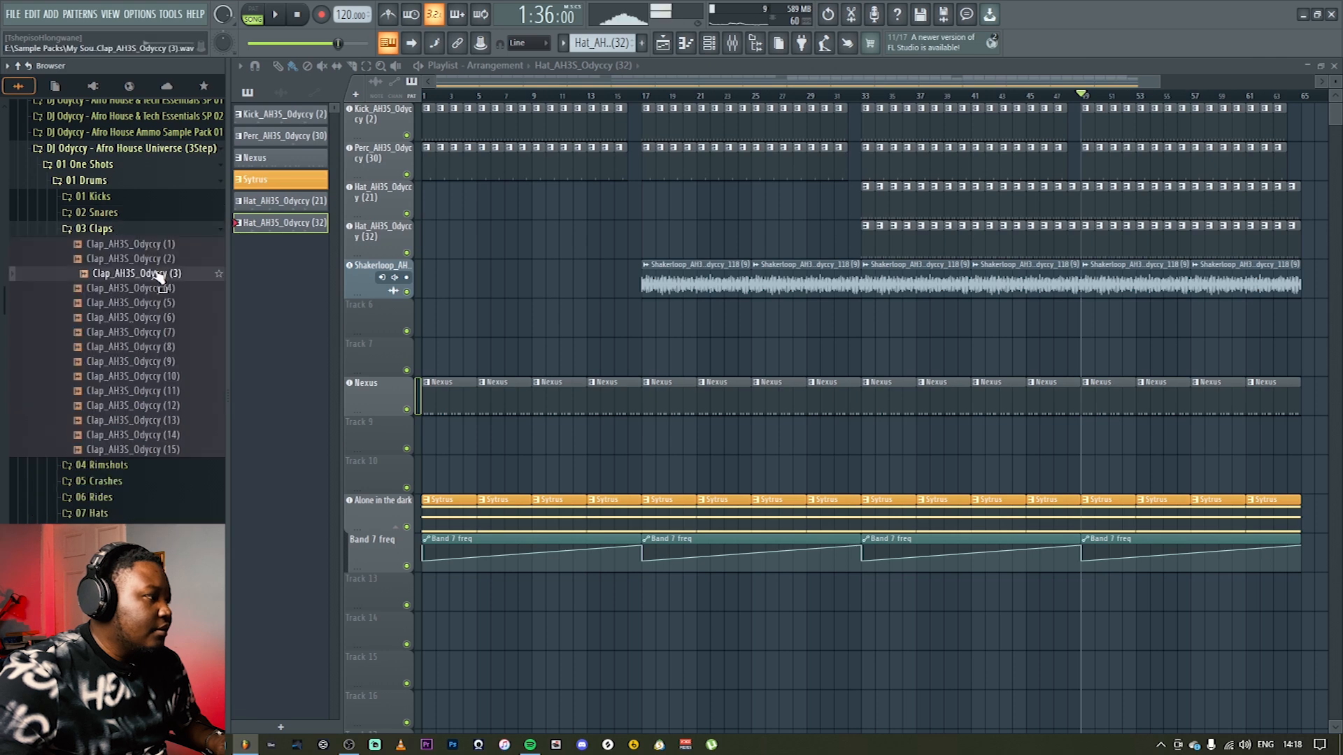
{"action": "left_click", "coordinate": [180, 393]}
{"action": "left_click", "coordinate": [187, 435]}
{"action": "left_click", "coordinate": [176, 395]}
Step: Add Clap_AH3S_Odyccy (13) as an instrument track on track 6, with clips across bars 49 to 64
{"action": "left_click_drag", "start_coordinate": [176, 400], "coordinate": [382, 312]}
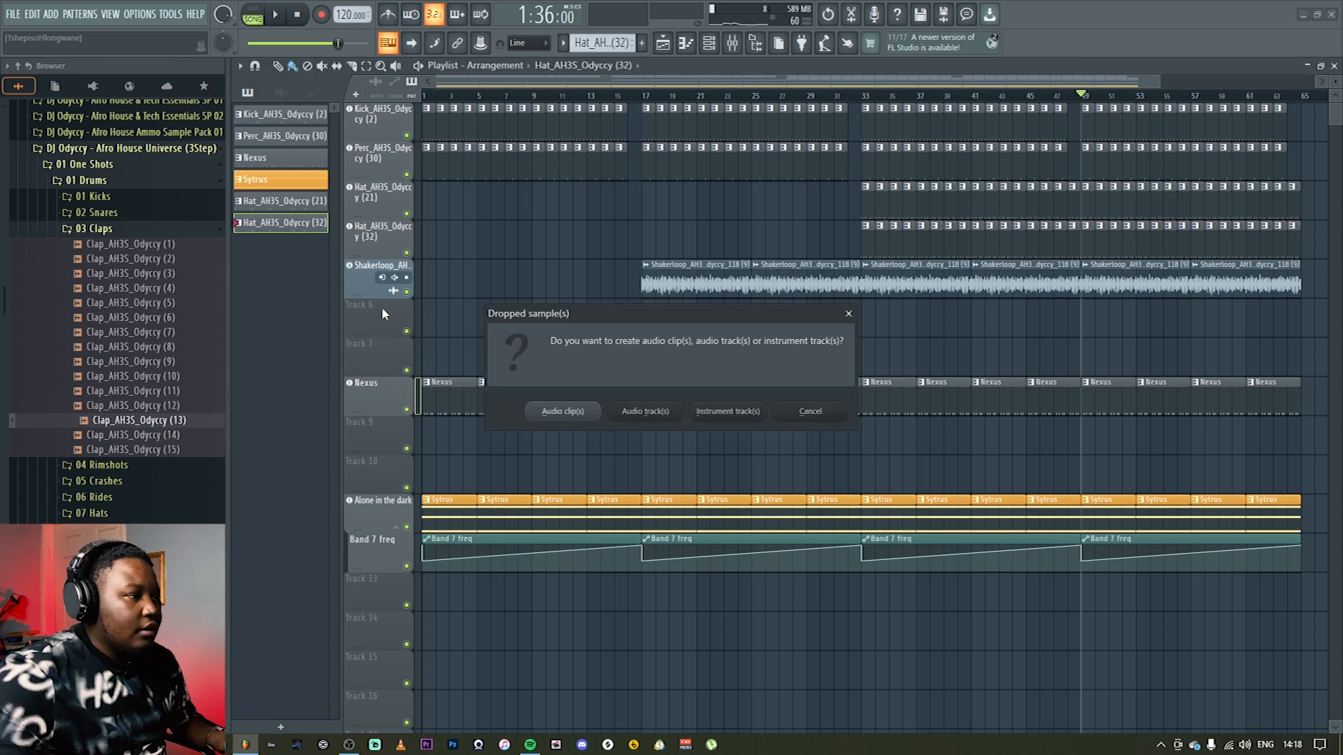
{"action": "left_click", "coordinate": [721, 413]}
{"action": "left_click_drag", "start_coordinate": [1102, 320], "coordinate": [1316, 329]}
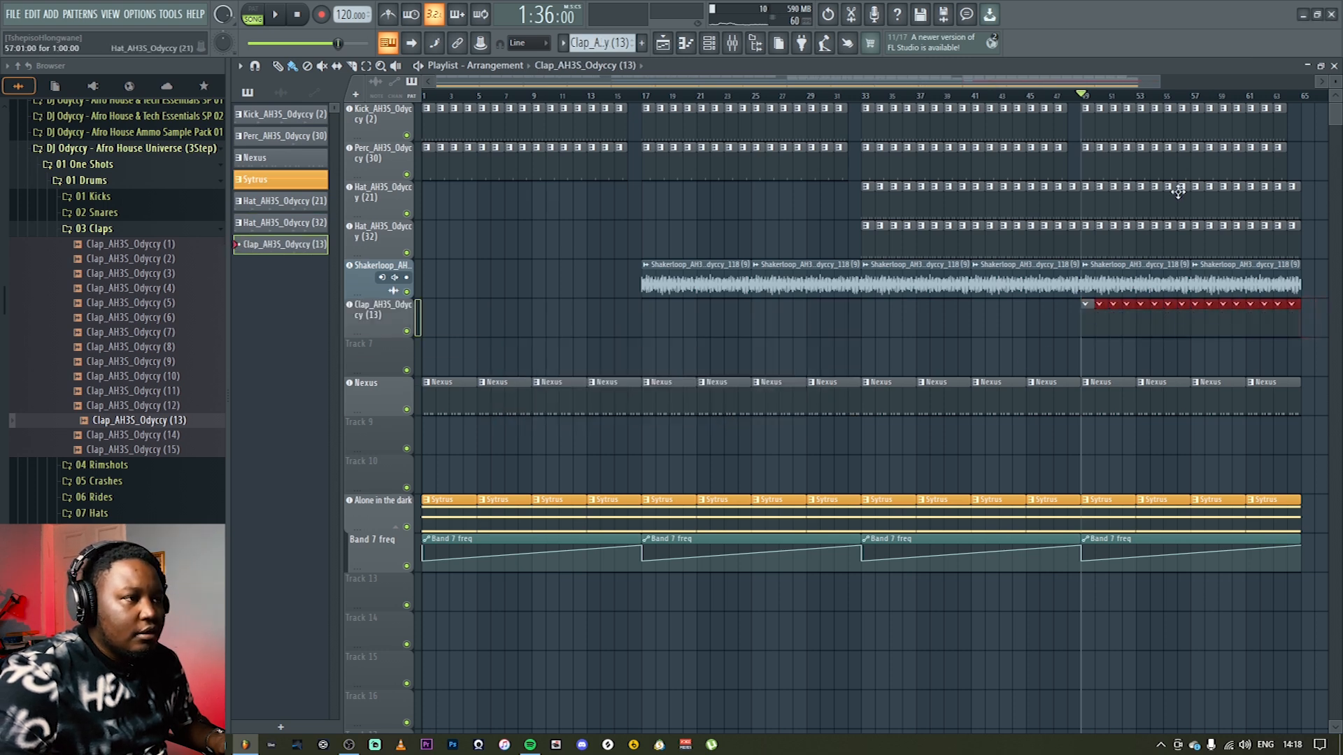
Step: Copy the step sequence of Hat_AH3S_Odyccy (32) into the Clap_AH3S_Odyccy (13) pattern
{"action": "key", "text": "F6"}
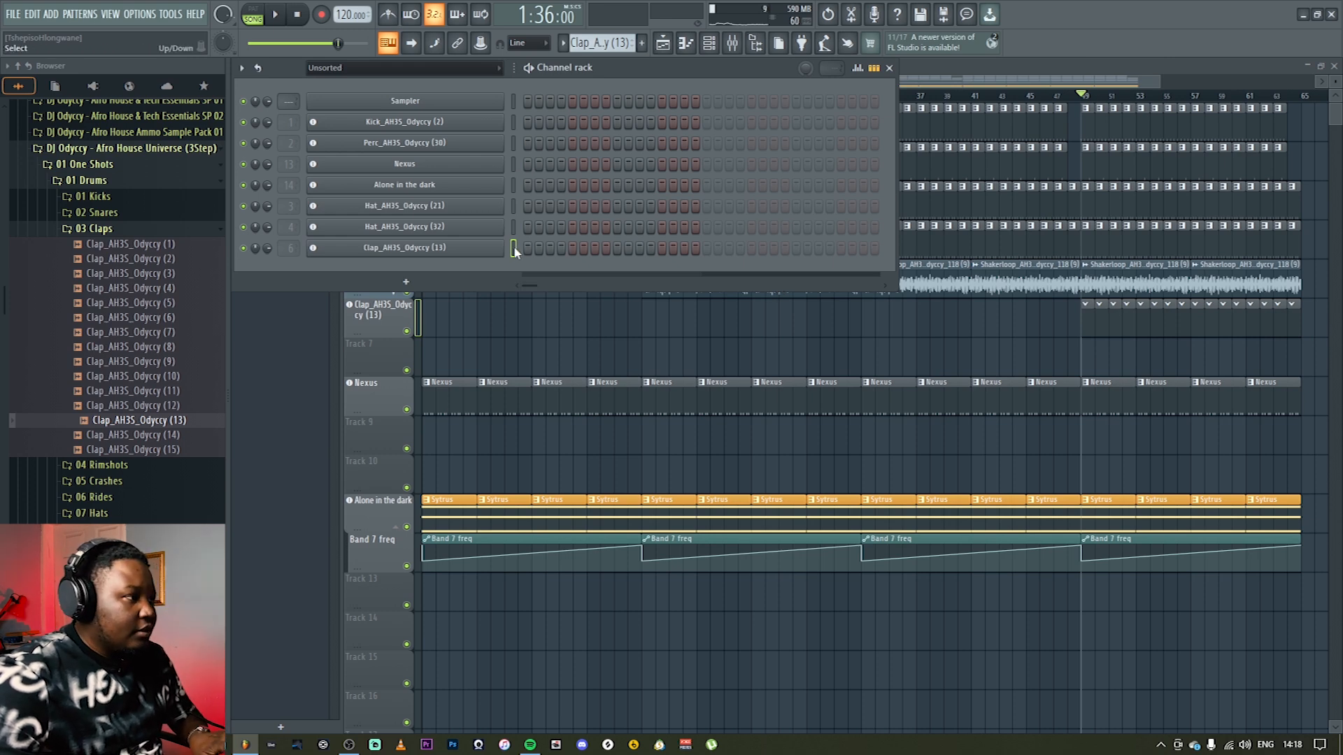
{"action": "right_click", "coordinate": [1055, 354]}
{"action": "double_click", "coordinate": [1089, 249]}
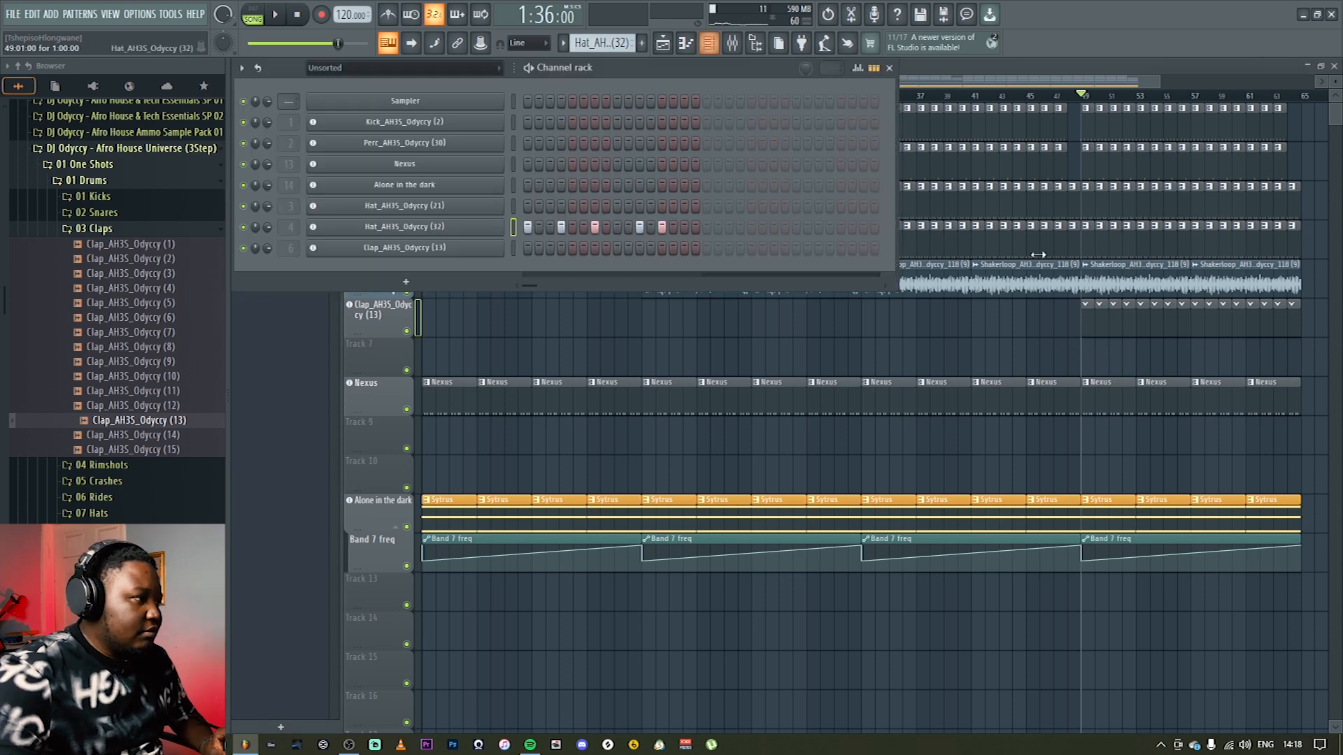
{"action": "double_click", "coordinate": [1089, 322]}
{"action": "key", "text": "F6"}
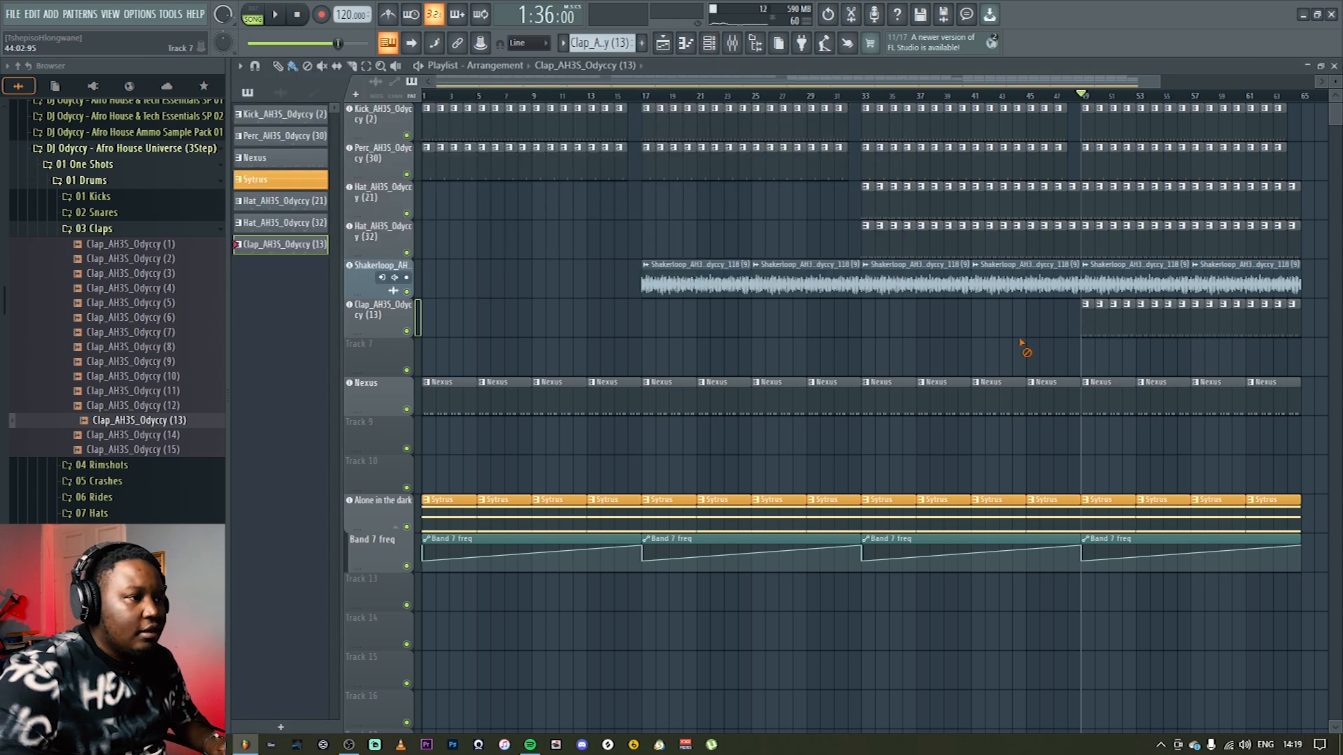
Step: Add Clap_AH3S_Odyccy (14) as an instrument track on track 7 across bars 49 to 64, with hits on steps 1, 4, 7, 11 and 13
{"action": "left_click", "coordinate": [167, 435]}
{"action": "left_click_drag", "start_coordinate": [167, 443], "coordinate": [380, 350]}
{"action": "left_click", "coordinate": [728, 411]}
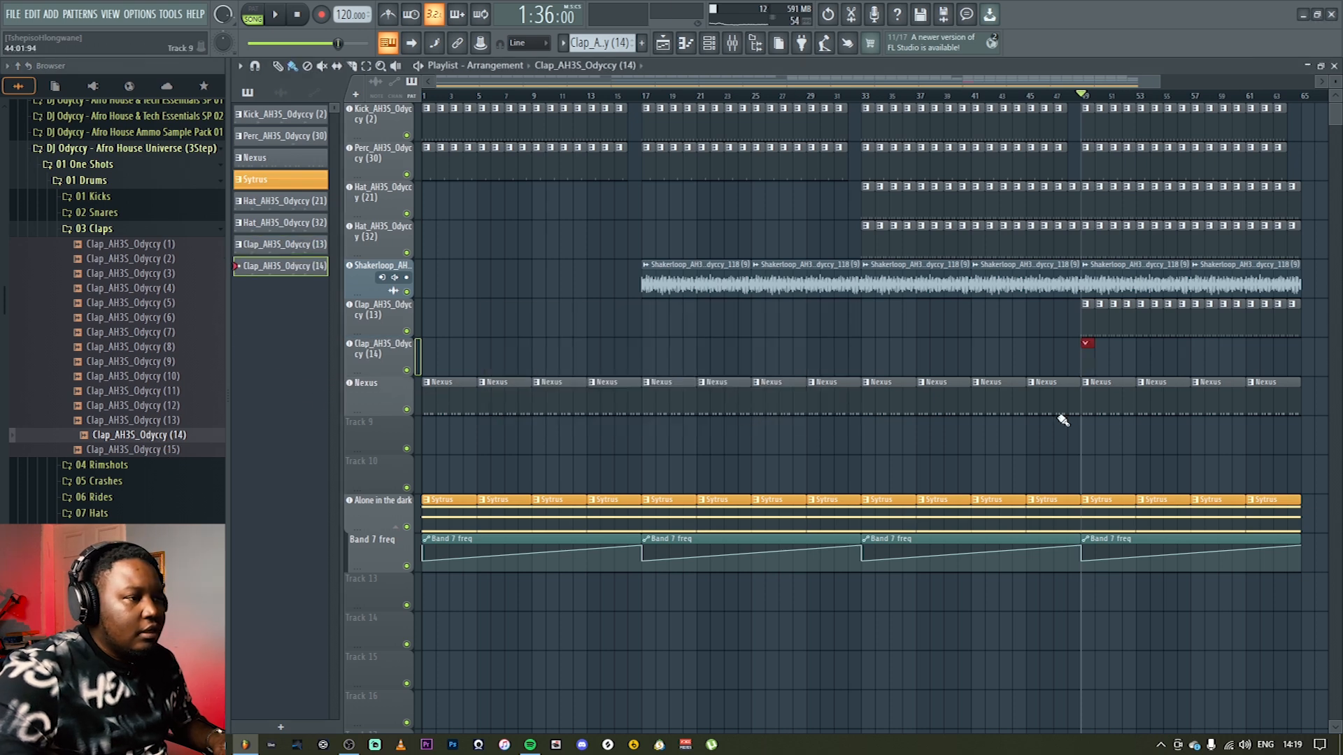
{"action": "left_click_drag", "start_coordinate": [1102, 363], "coordinate": [1277, 369]}
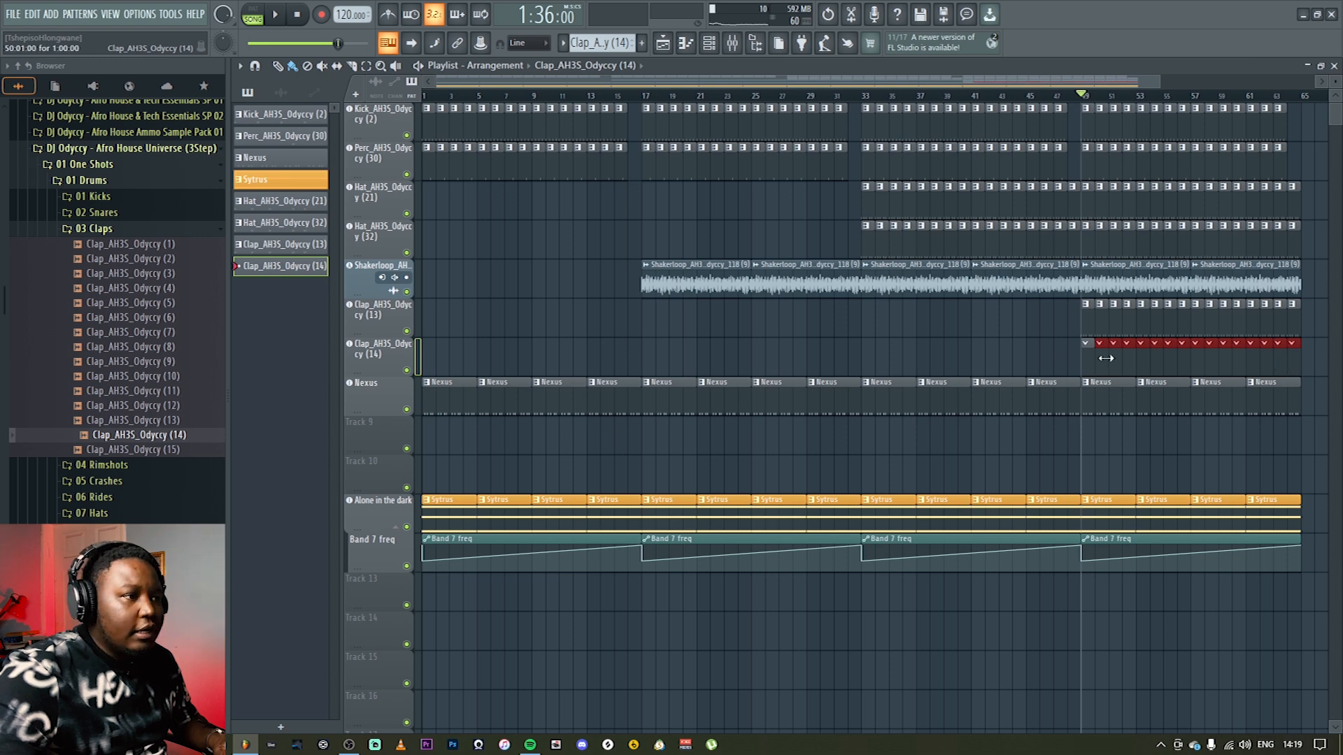
{"action": "key", "text": "F6"}
{"action": "key", "text": "ctrl+v"}
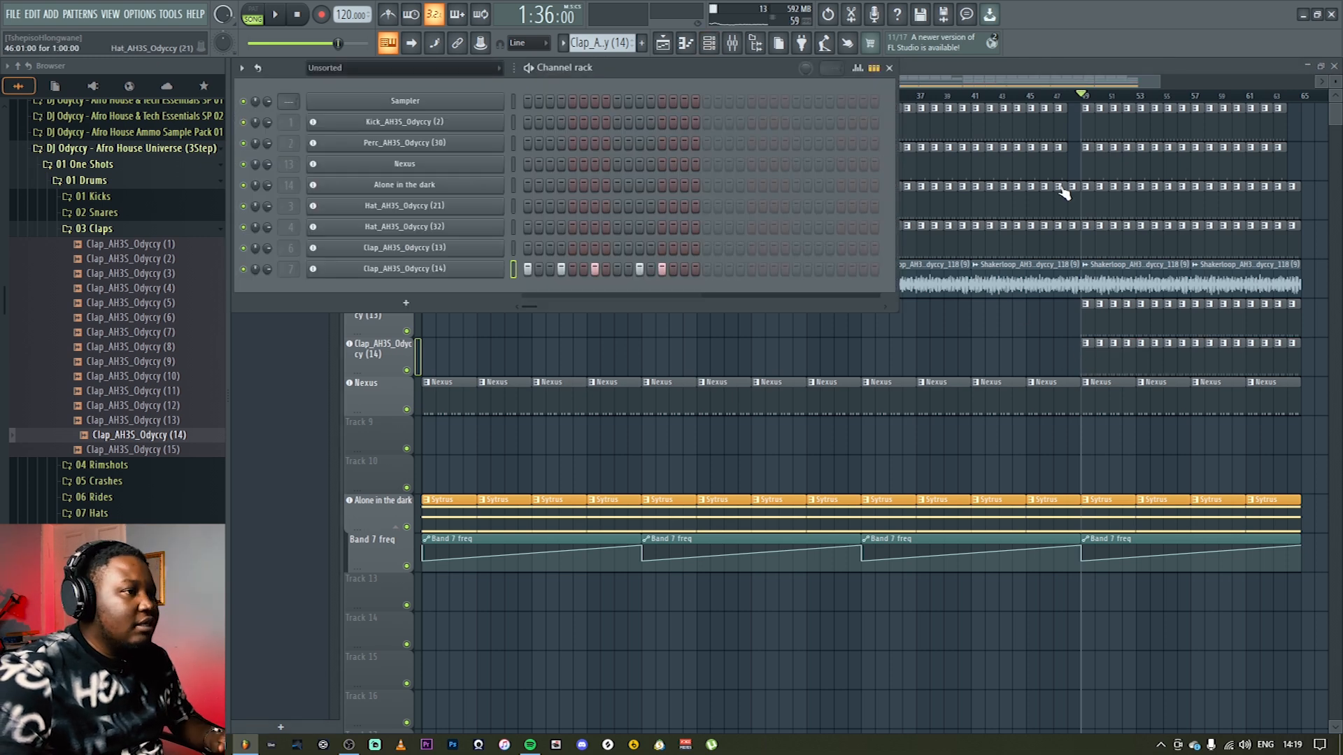
Step: Lower the mixer levels of Clap_AH3S_Odyccy (13) and Clap_AH3S_Odyccy (14) together
{"action": "key", "text": "F6"}
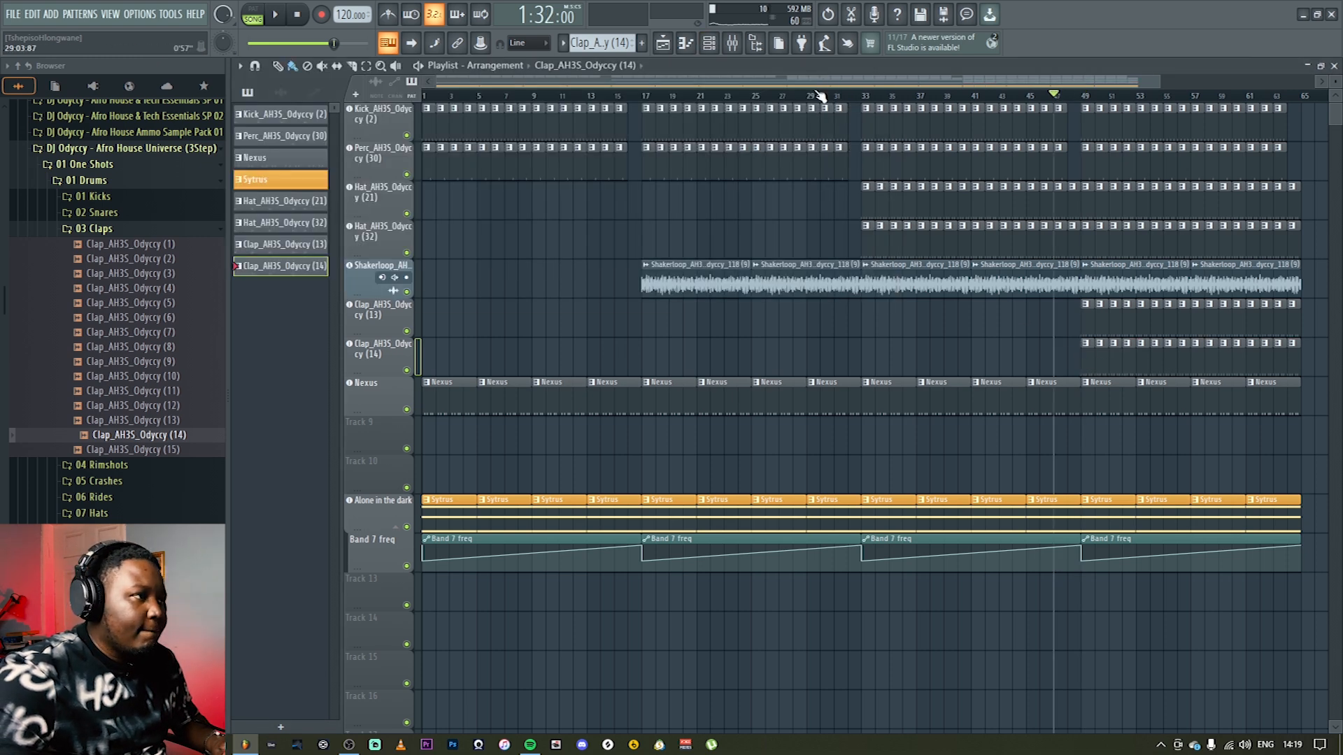
{"action": "left_click", "coordinate": [731, 43]}
{"action": "left_click", "coordinate": [481, 498]}
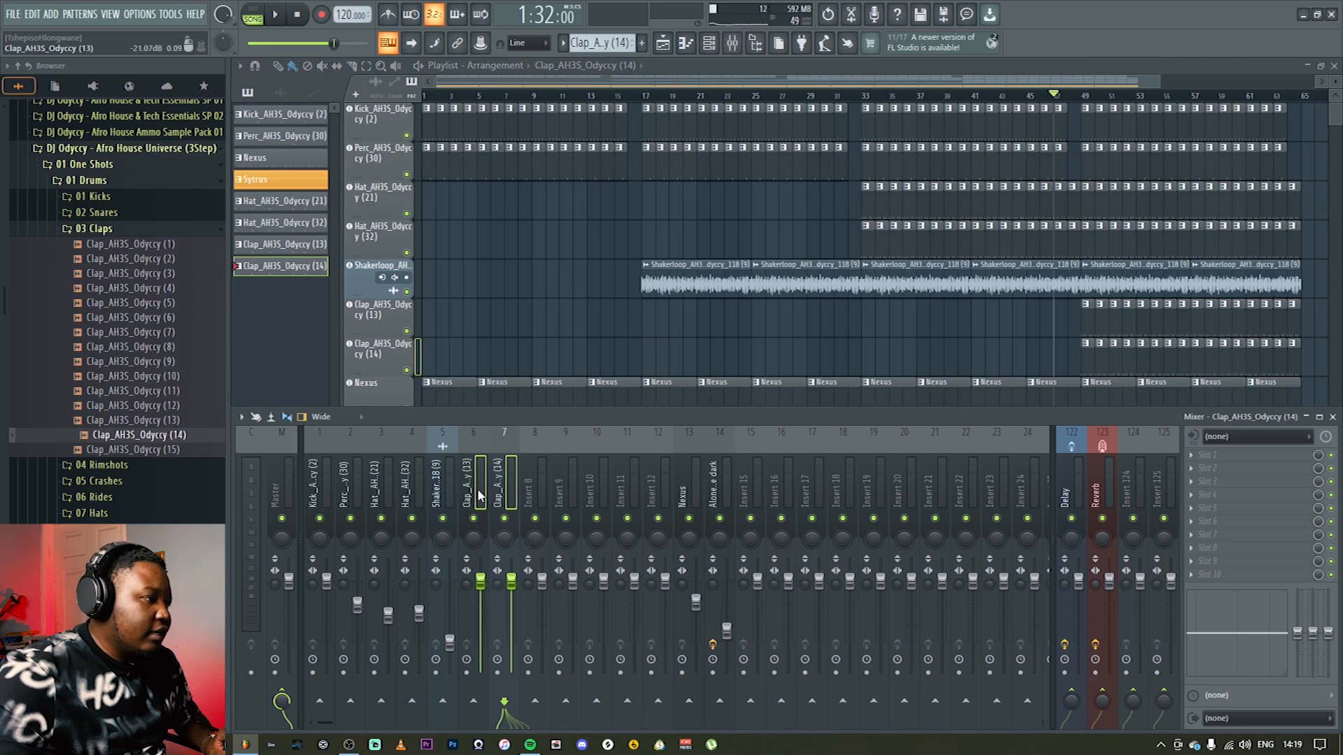
{"action": "left_click_drag", "start_coordinate": [481, 581], "coordinate": [480, 609]}
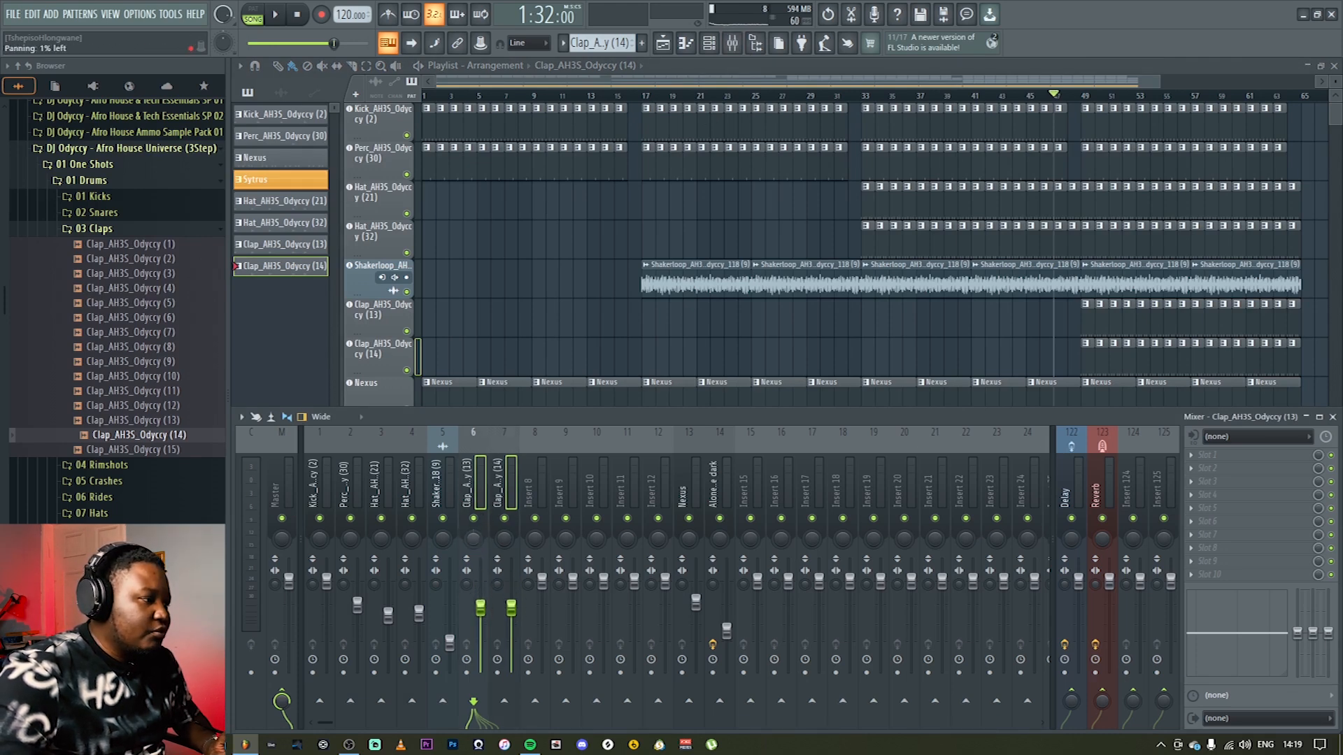
Step: Pan the two clap mixer tracks slightly to opposite sides, and the two hat mixer tracks likewise
{"action": "left_click_drag", "start_coordinate": [509, 543], "coordinate": [509, 532]}
{"action": "left_click_drag", "start_coordinate": [412, 538], "coordinate": [411, 542]}
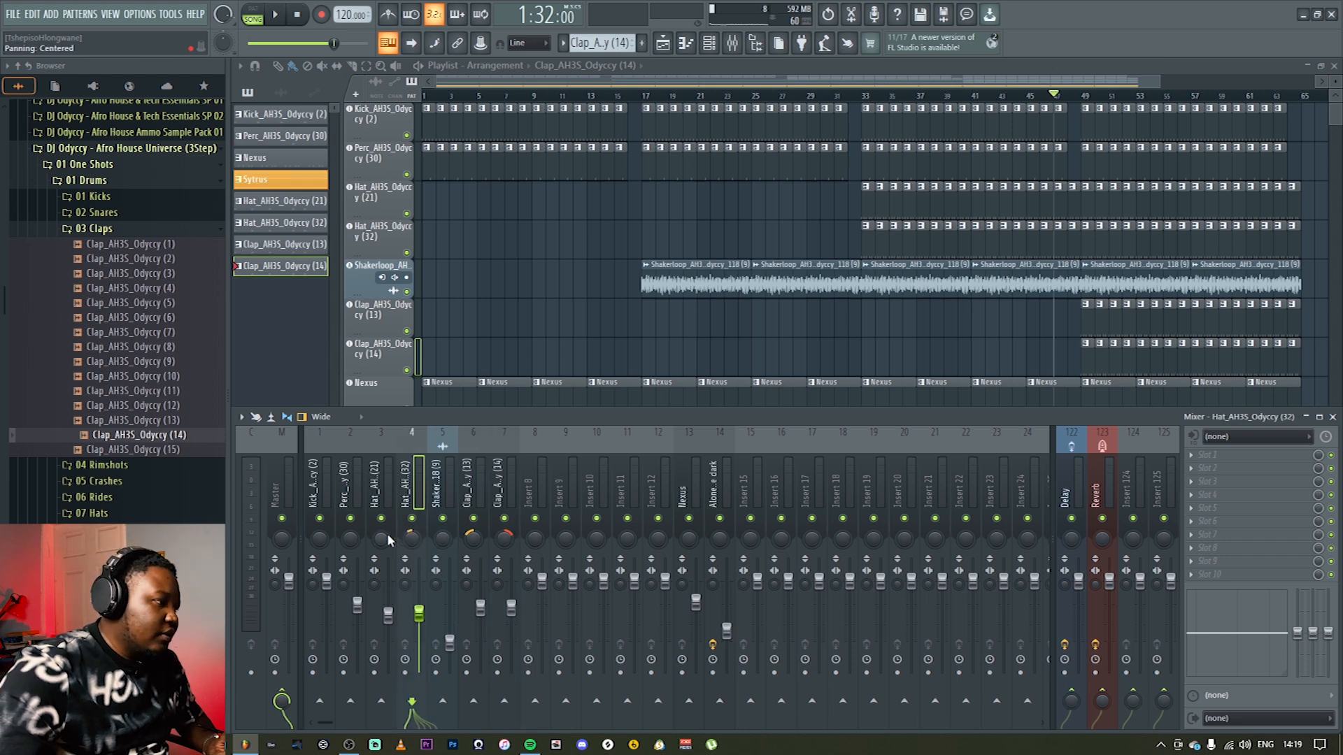
{"action": "key", "text": "F9"}
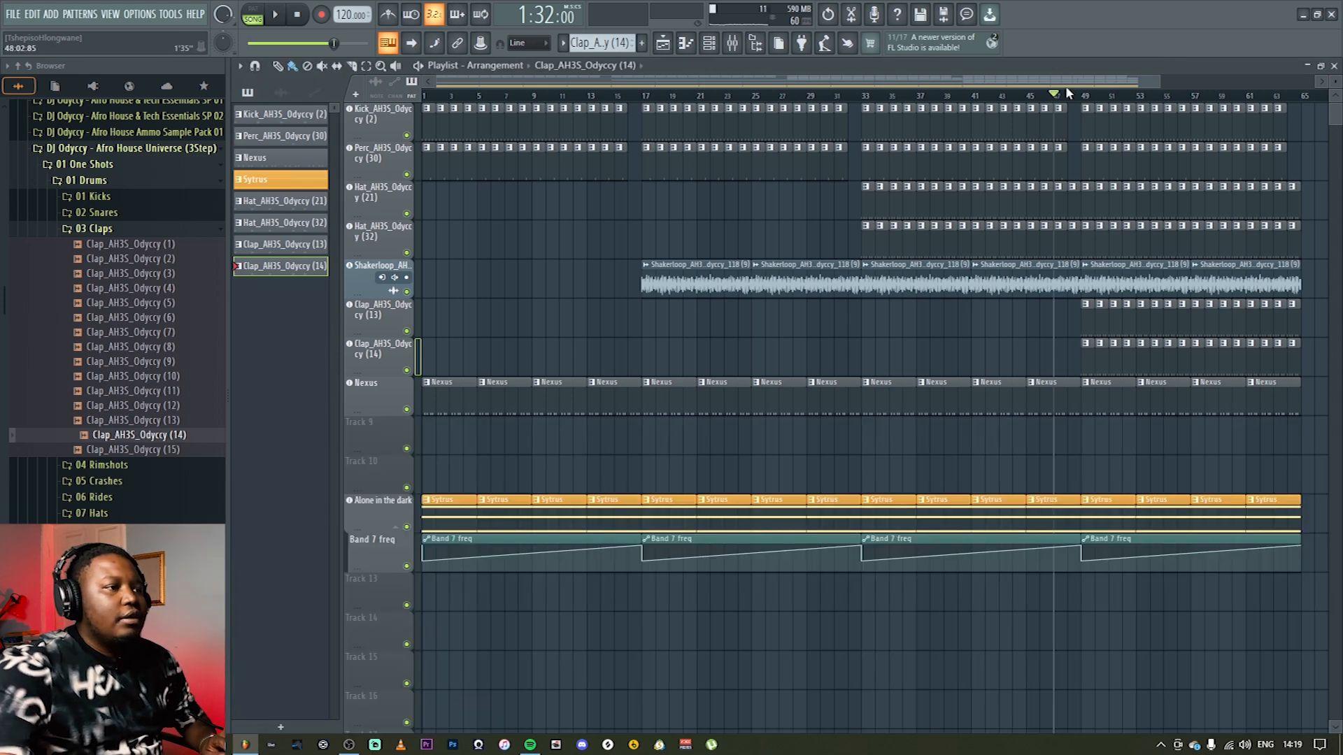
Step: Play the arrangement from about bar 45 into the clap section to check the clap levels in the mix
{"action": "left_click", "coordinate": [1032, 98]}
{"action": "key", "text": "space"}
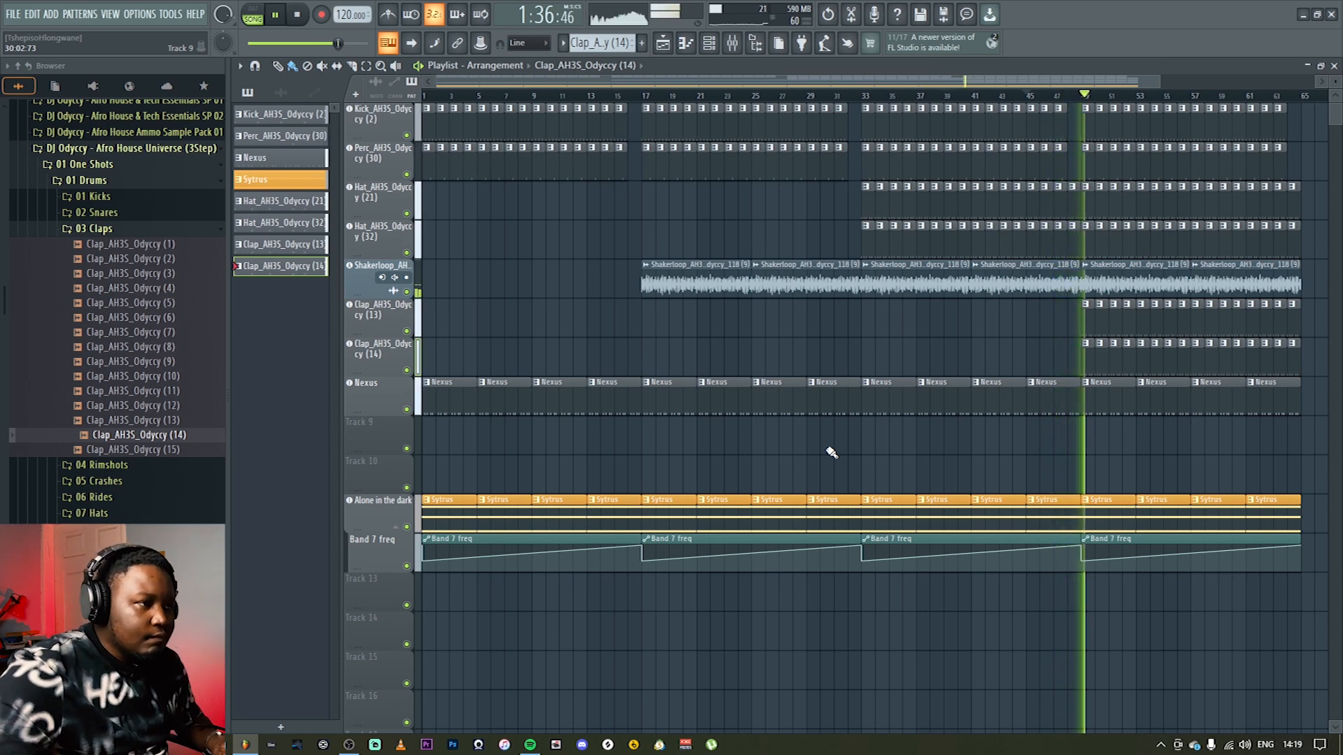
{"action": "key", "text": "F9"}
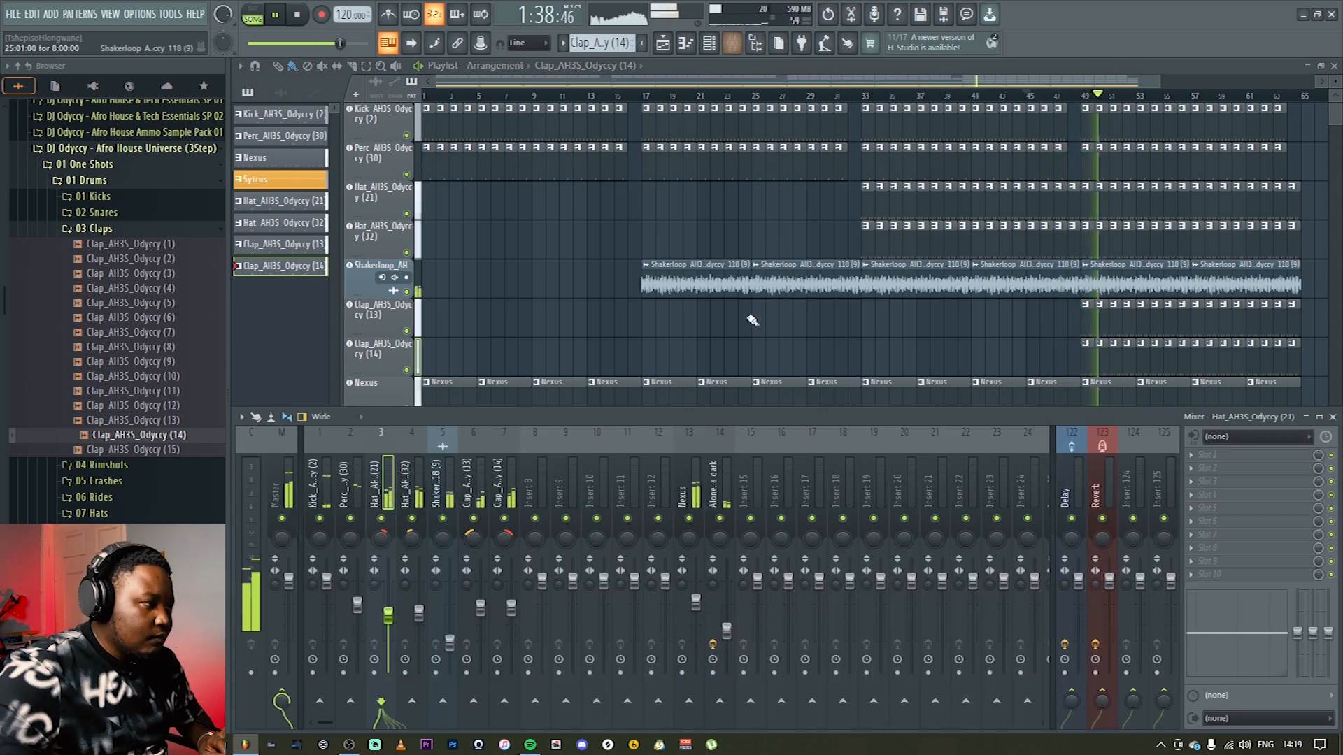
{"action": "key", "text": "space"}
Step: Raise both clap mixer tracks together to 80% (-4.8 dB) and play the arrangement
{"action": "left_click", "coordinate": [485, 480]}
{"action": "left_click", "coordinate": [512, 488], "text": "ctrl"}
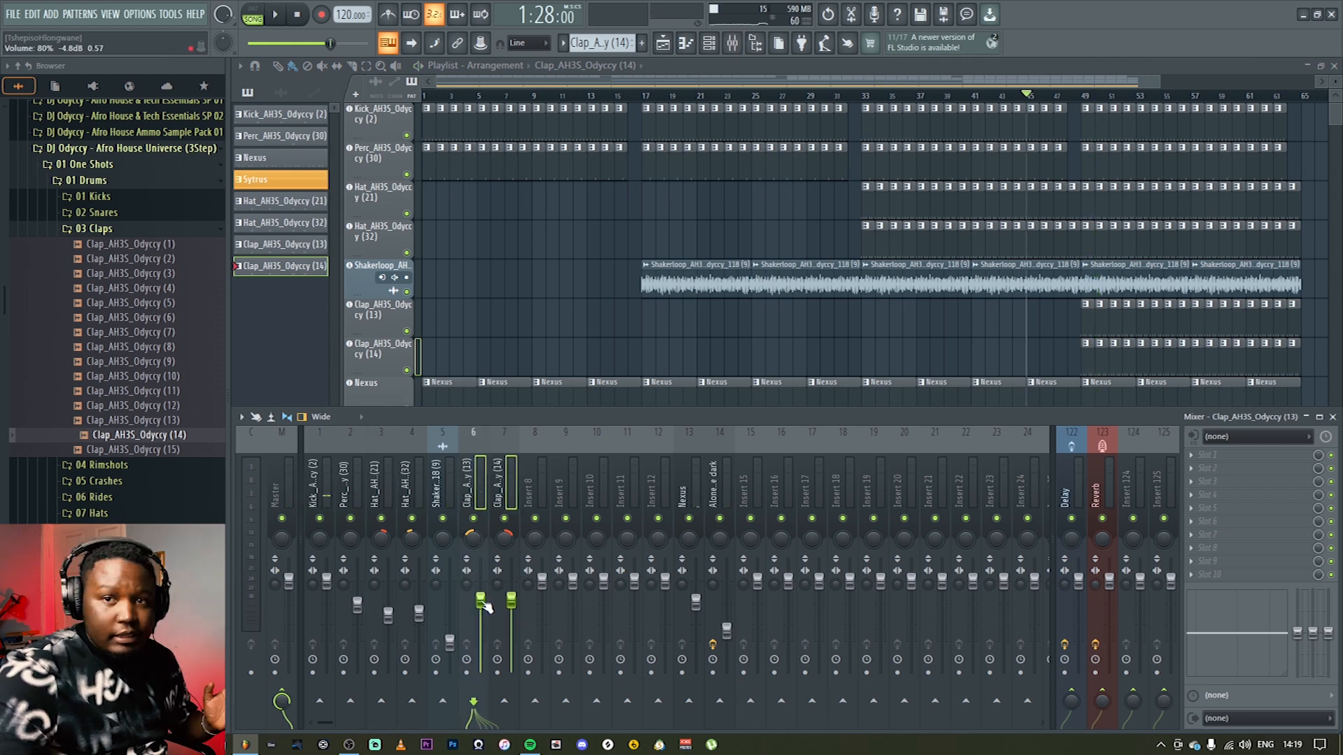
{"action": "key", "text": "space"}
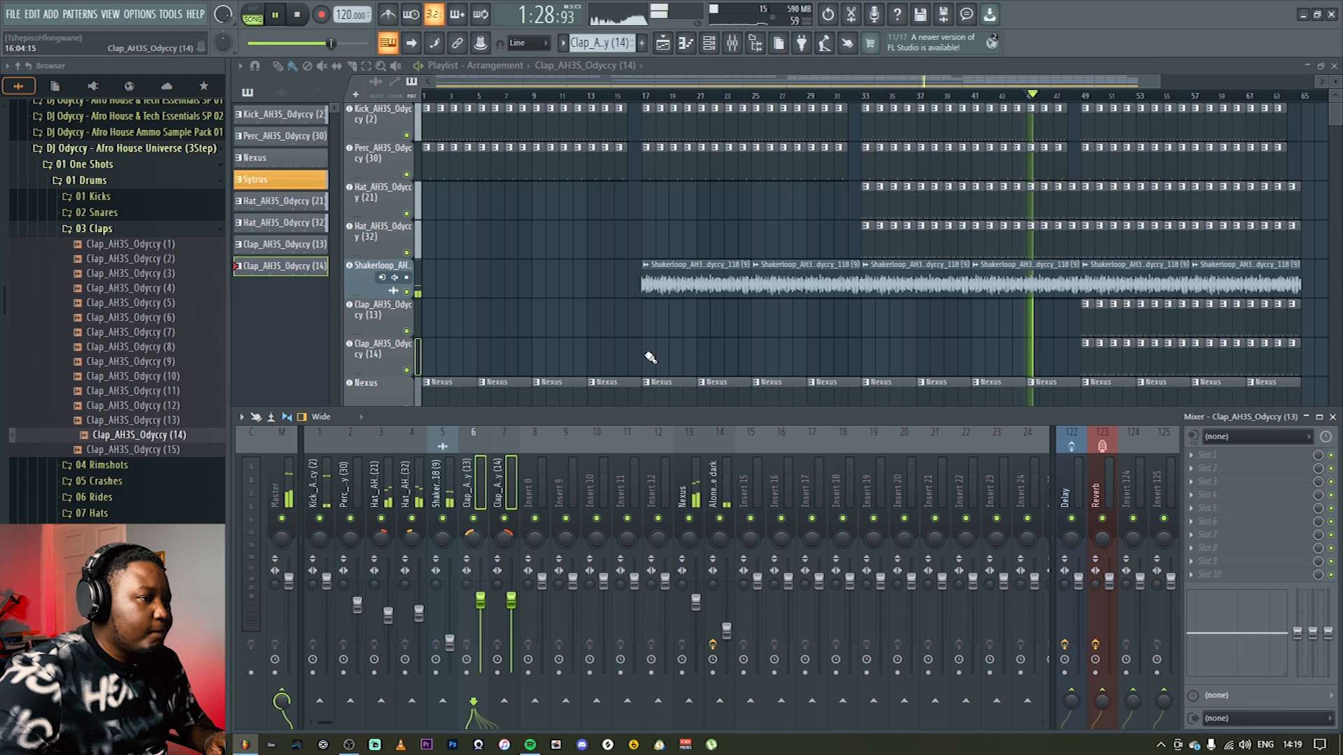
{"action": "key", "text": "F9"}
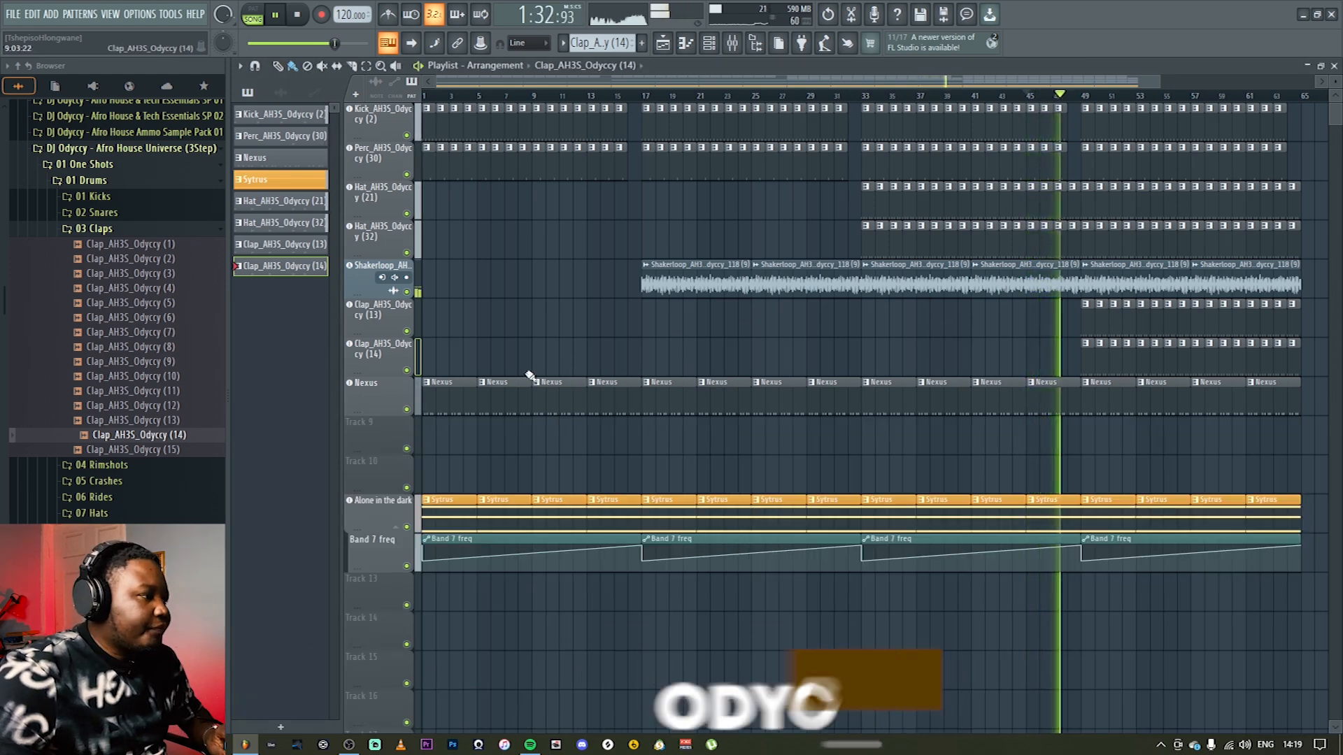
Step: Move the Nexus track down to track 10, and Alone in the dark with its Band 7 freq automation down to tracks 13 and 14
{"action": "scroll", "coordinate": [389, 396], "scroll_direction": "down", "scroll_amount": 1}
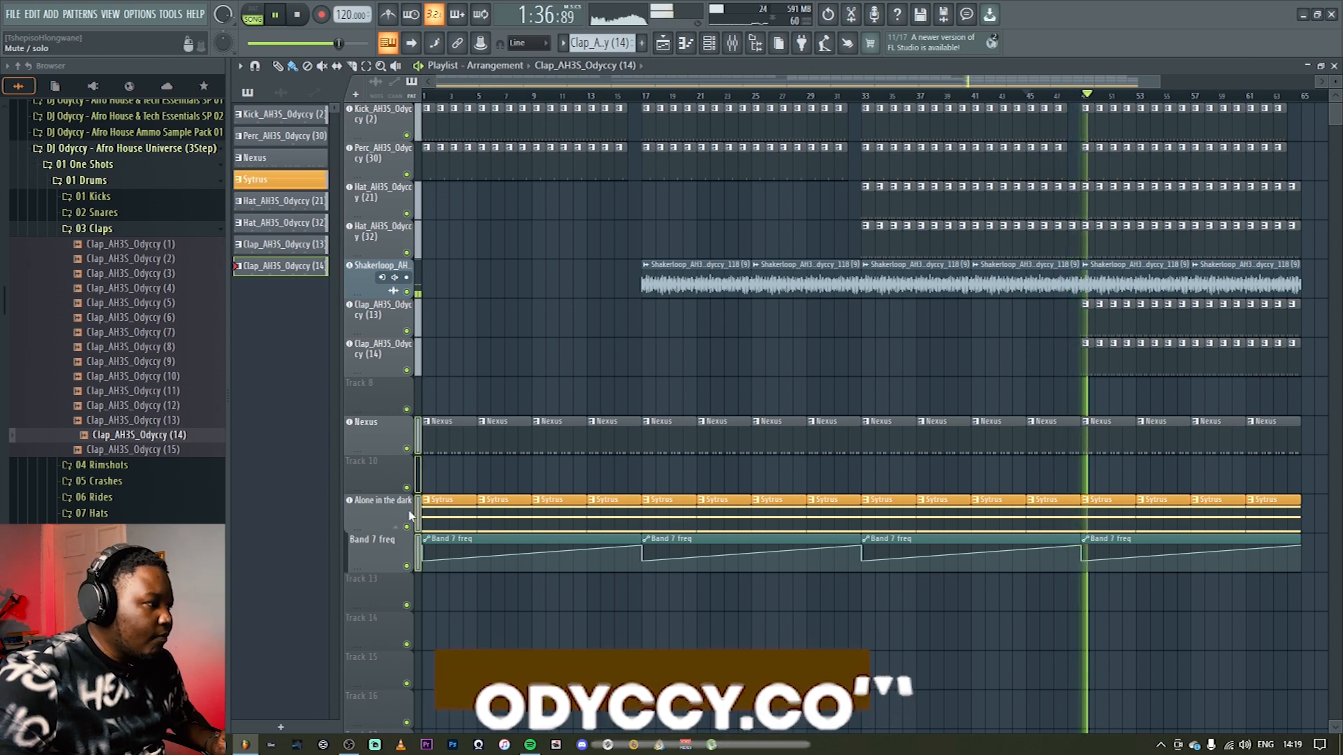
{"action": "scroll", "coordinate": [382, 441], "scroll_direction": "down", "scroll_amount": 1}
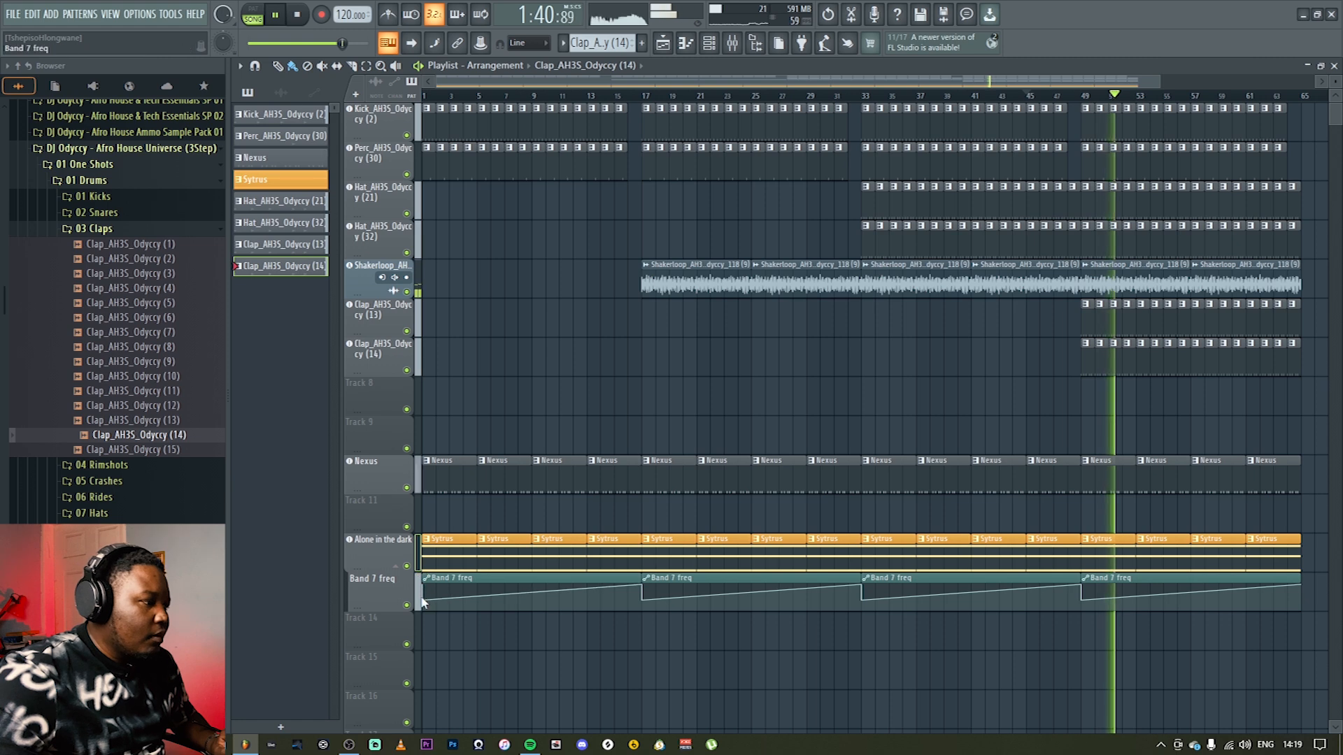
{"action": "left_click_drag", "start_coordinate": [389, 550], "coordinate": [388, 589]}
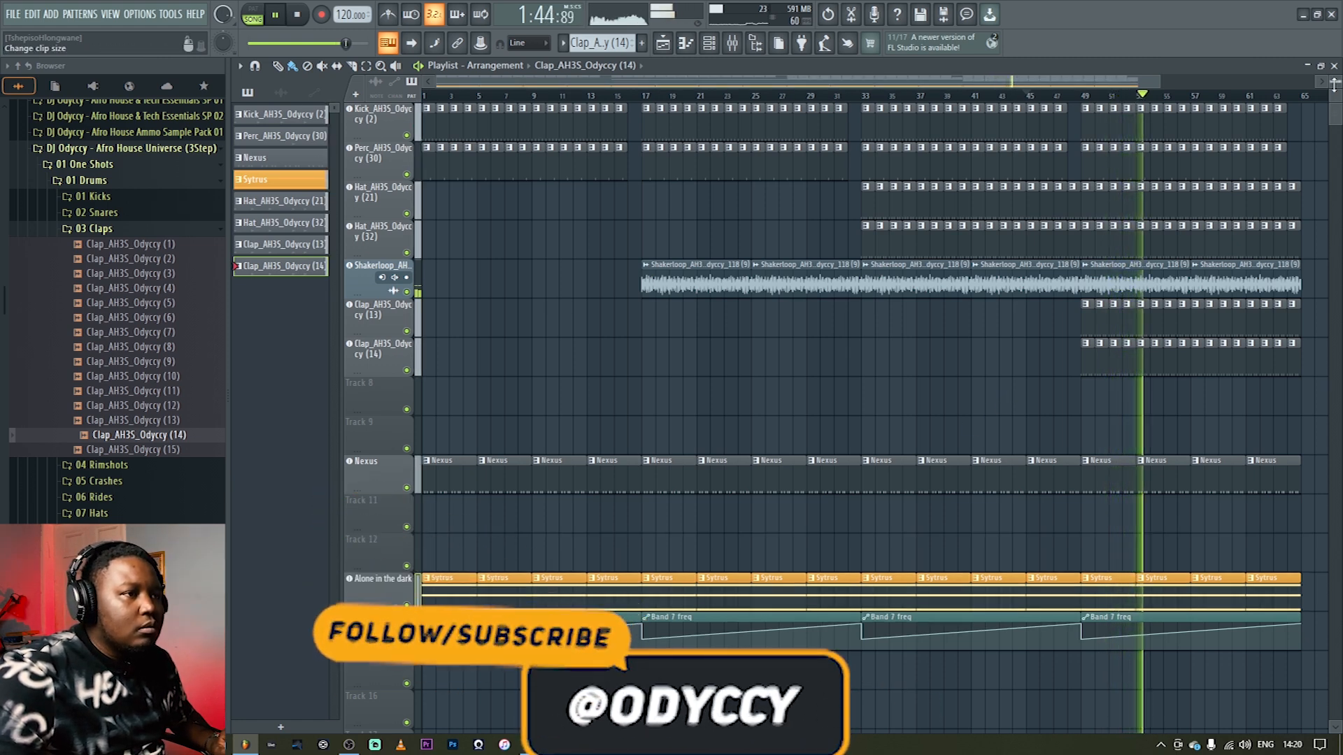
{"action": "left_click_drag", "start_coordinate": [1335, 82], "coordinate": [1335, 94]}
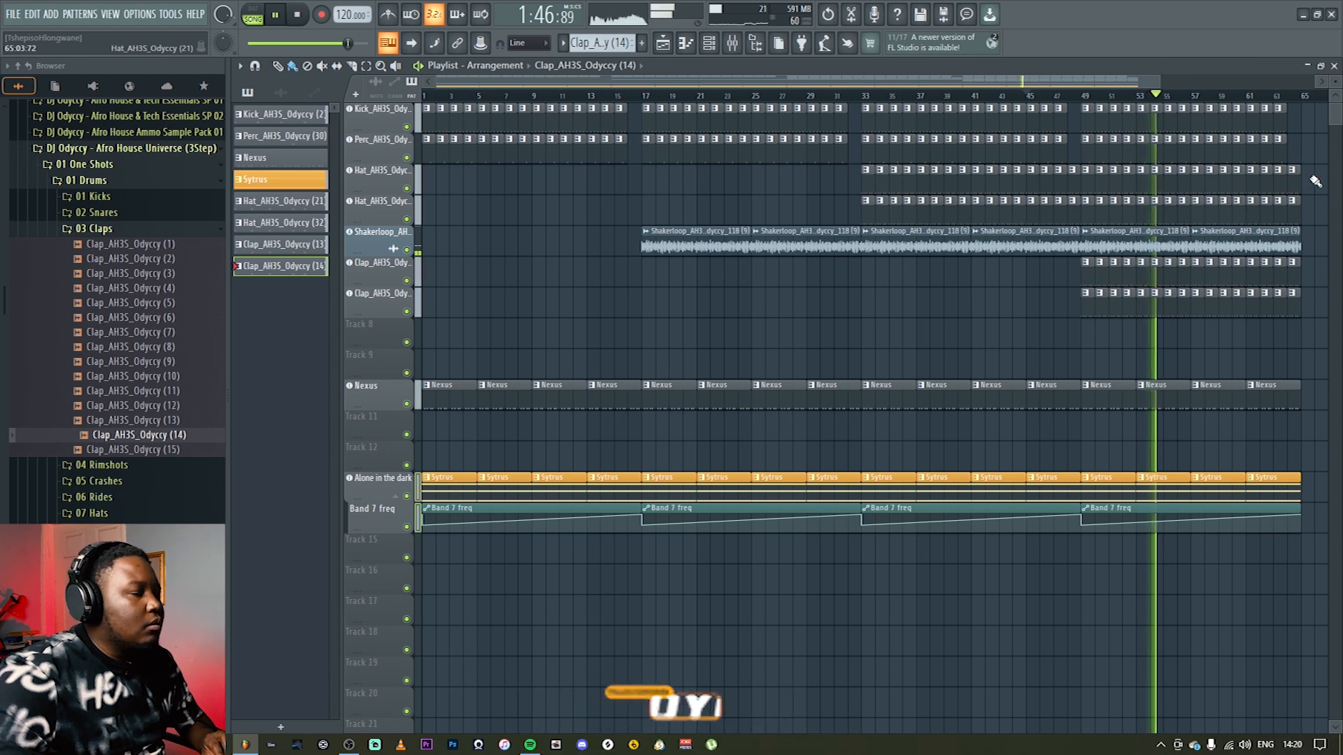
{"action": "key", "text": "space"}
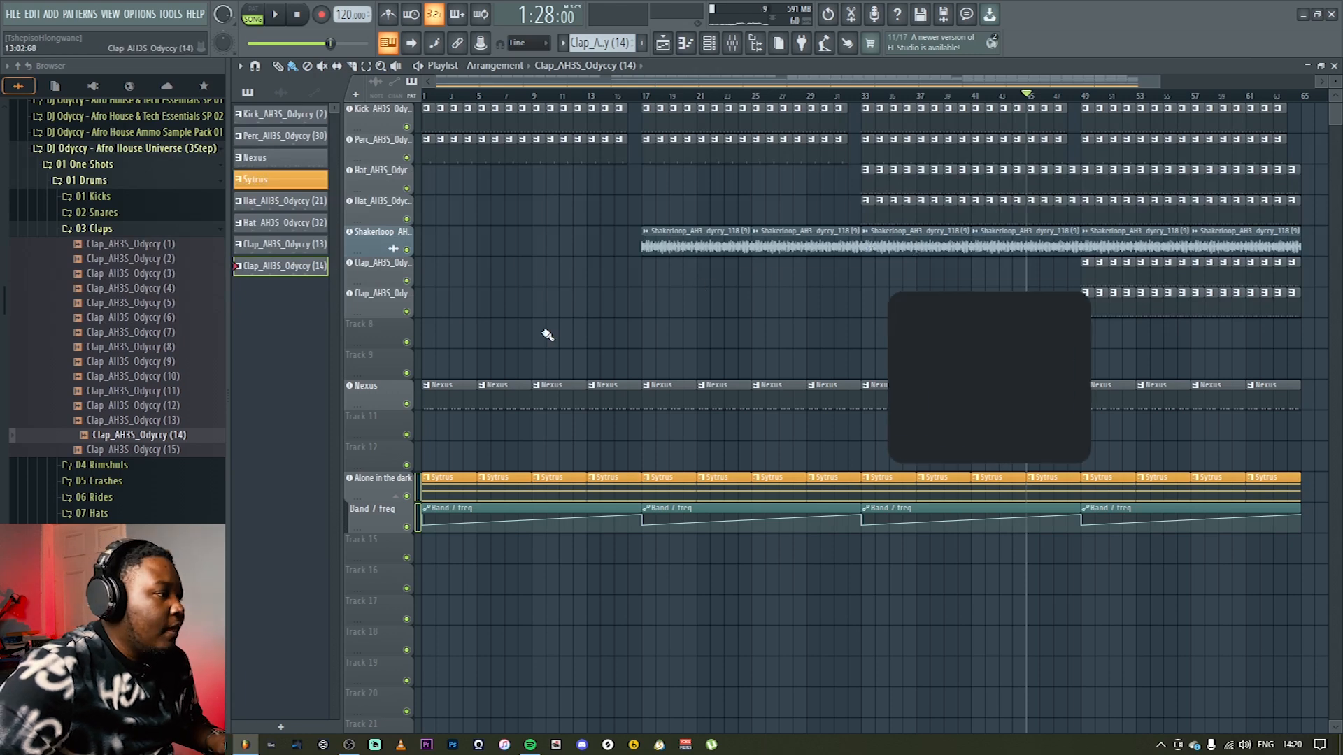
Step: Add Hive as an instrument track on track 15 and place its clips every four bars from bar 1 to bar 29
{"action": "right_click", "coordinate": [390, 550]}
{"action": "mouse_move", "coordinate": [458, 464]}
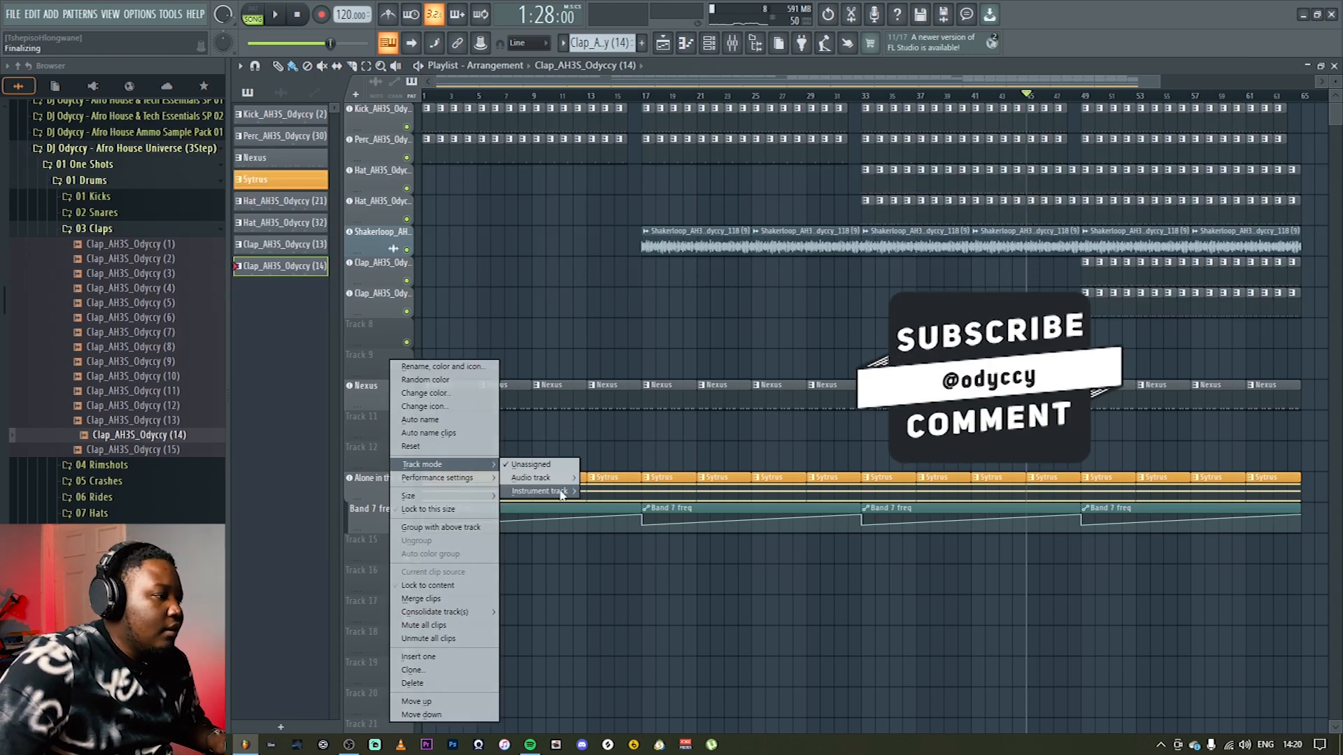
{"action": "mouse_move", "coordinate": [560, 494]}
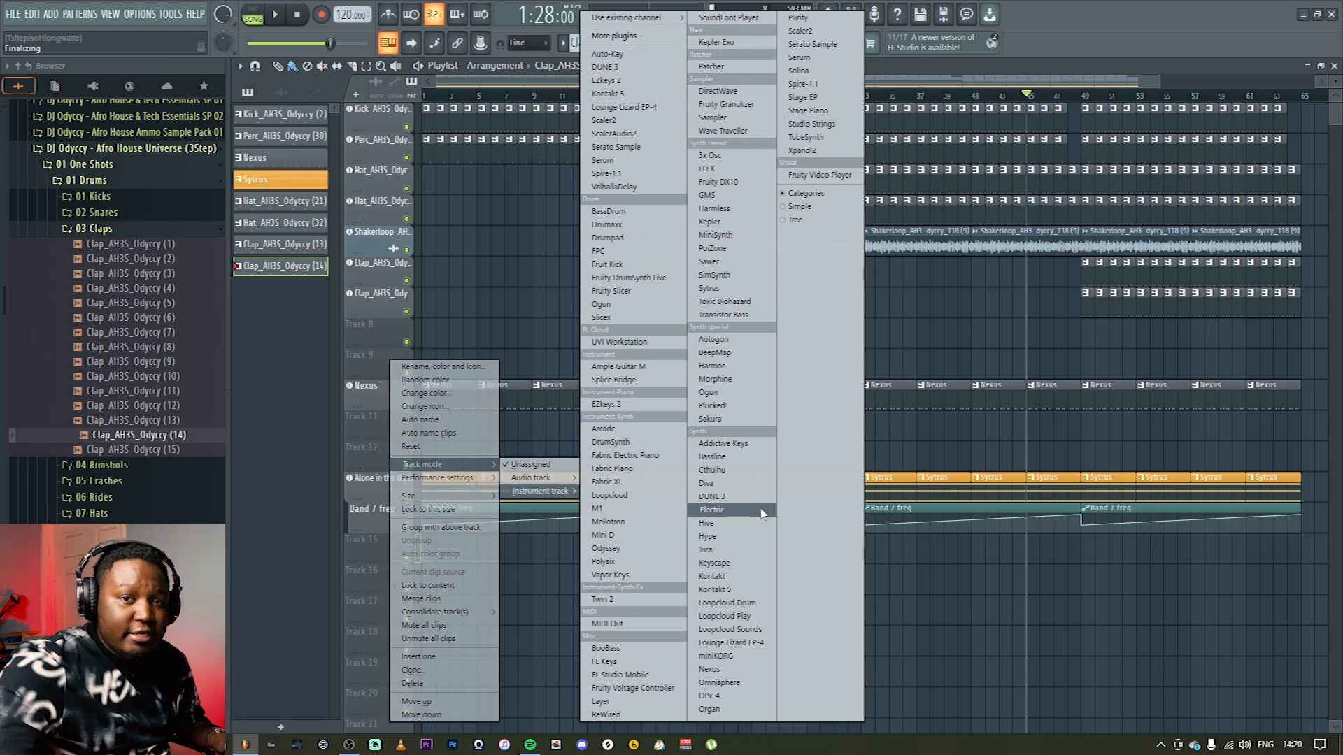
{"action": "left_click", "coordinate": [724, 521]}
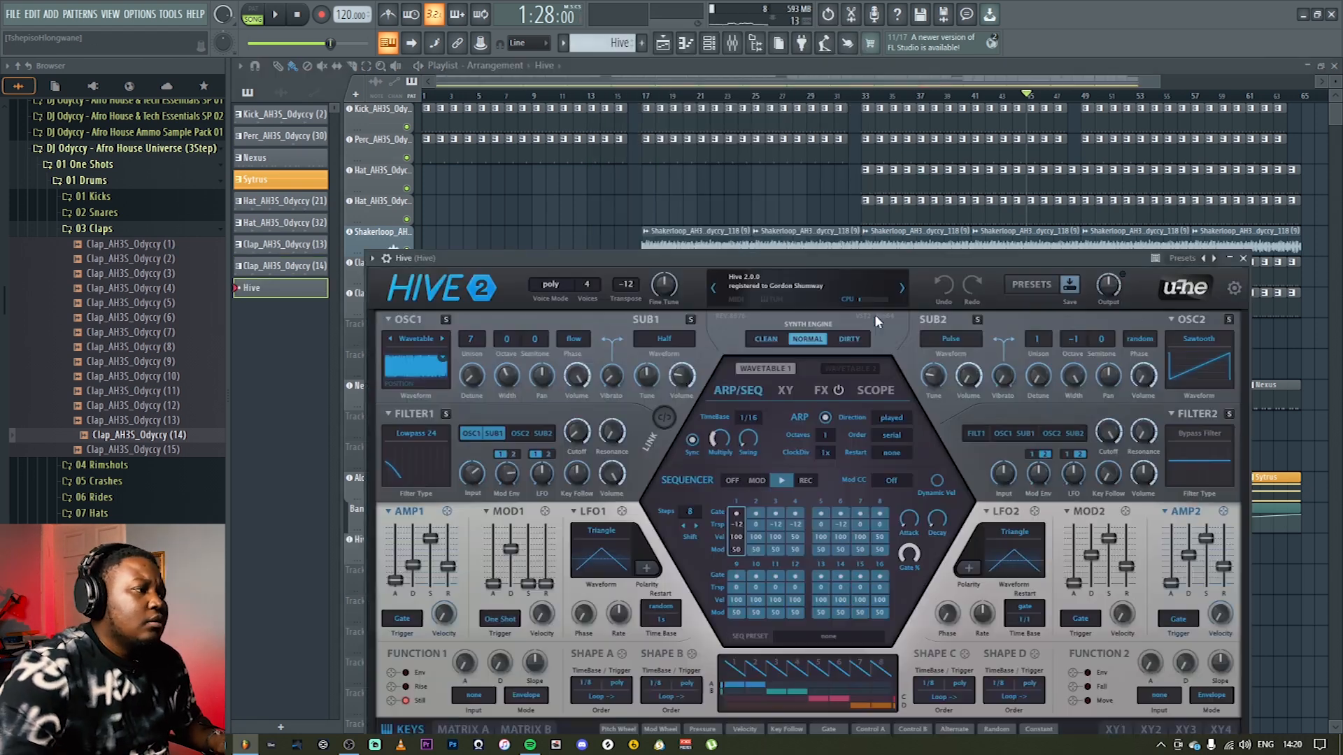
{"action": "left_click", "coordinate": [1243, 258]}
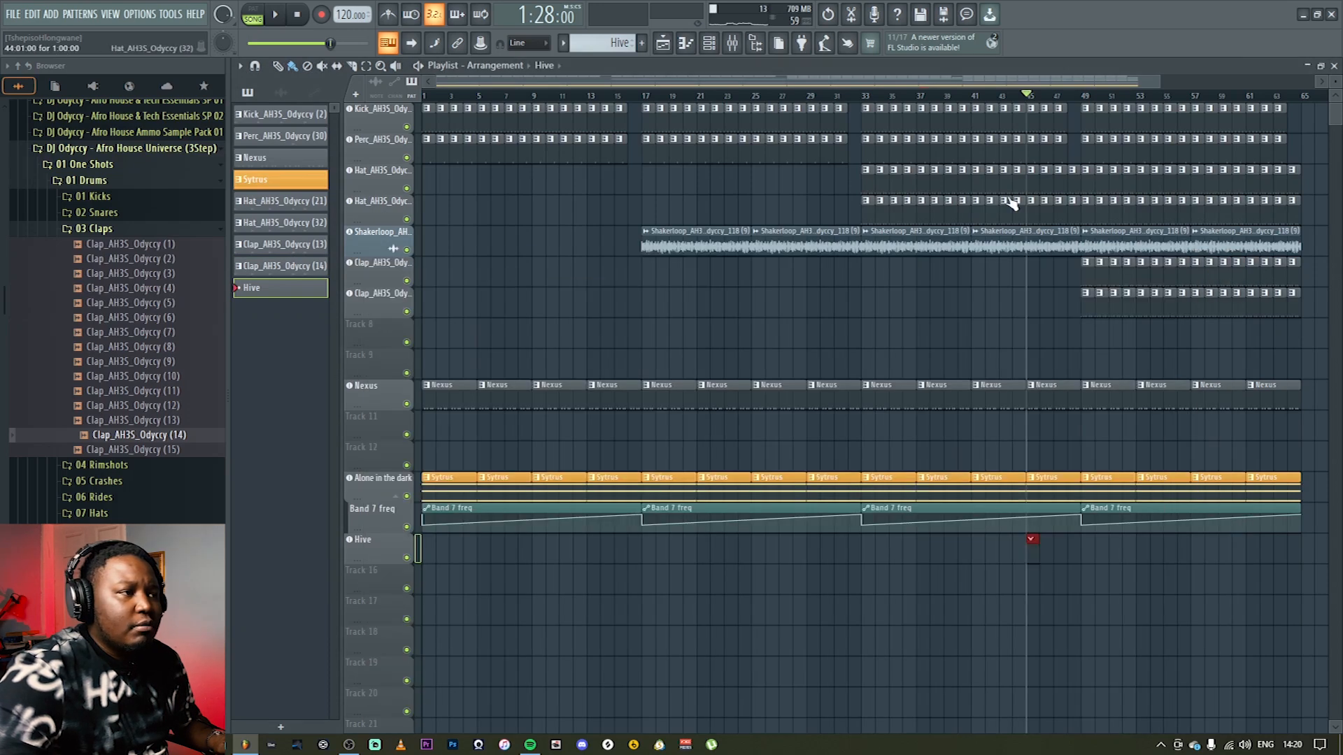
{"action": "left_click_drag", "start_coordinate": [1024, 91], "coordinate": [398, 120]}
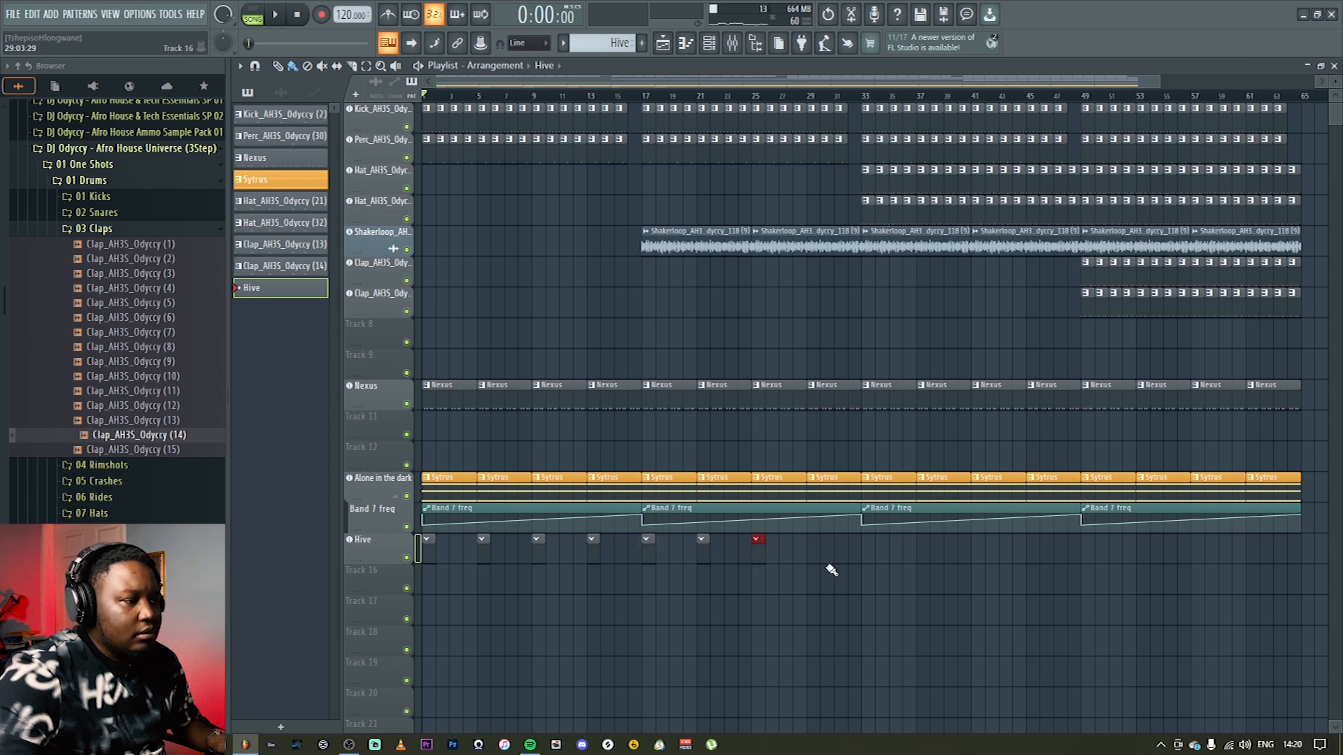
Step: Lower the Hive mixer track to about -10 dB and move it to insert 14, beside Nexus and Alone in the dark
{"action": "key", "text": "F9"}
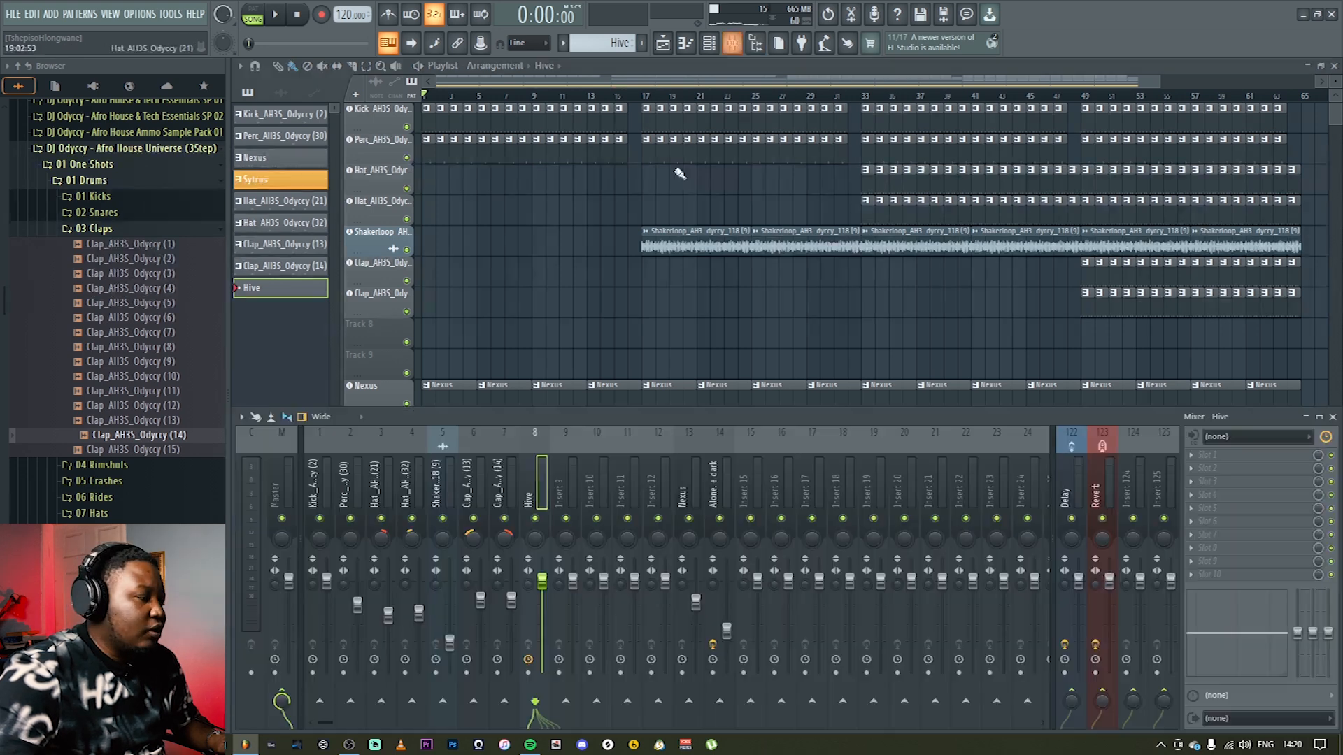
{"action": "left_click_drag", "start_coordinate": [541, 580], "coordinate": [542, 617]}
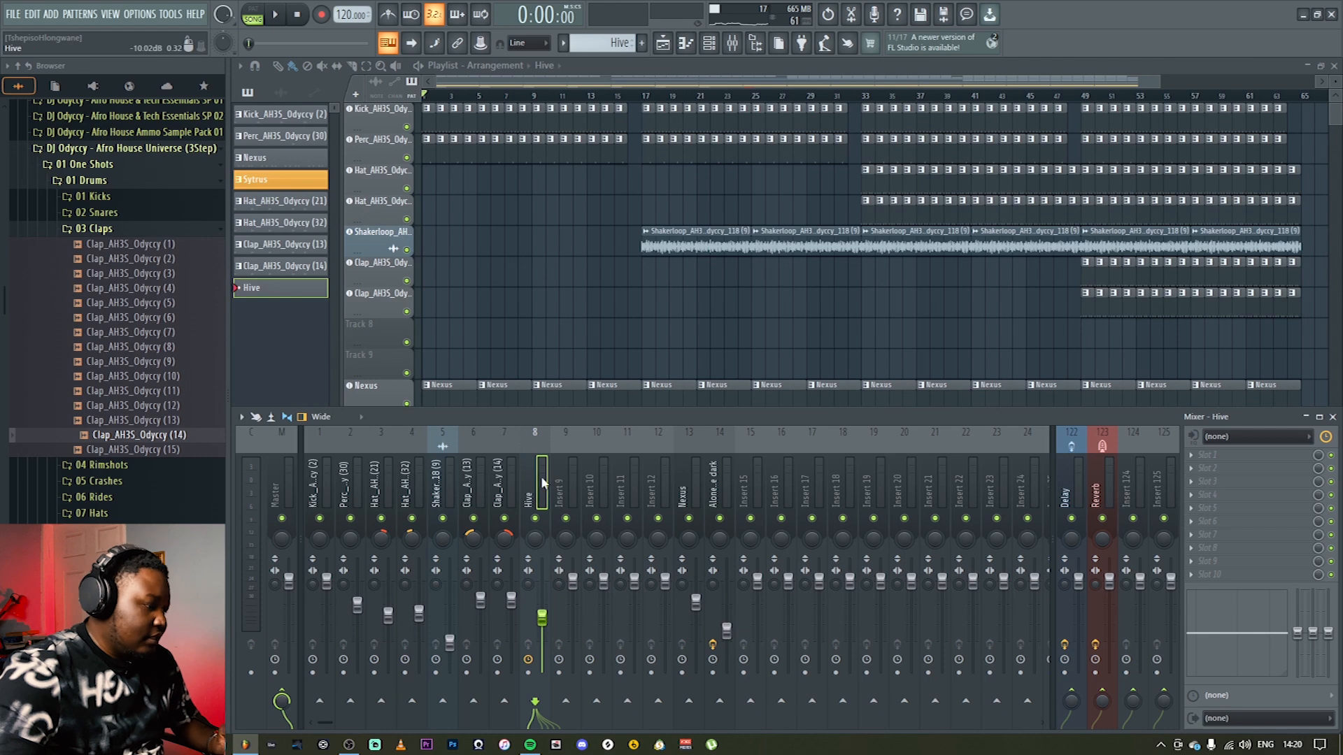
{"action": "scroll", "coordinate": [540, 476], "scroll_direction": "down", "scroll_amount": 6}
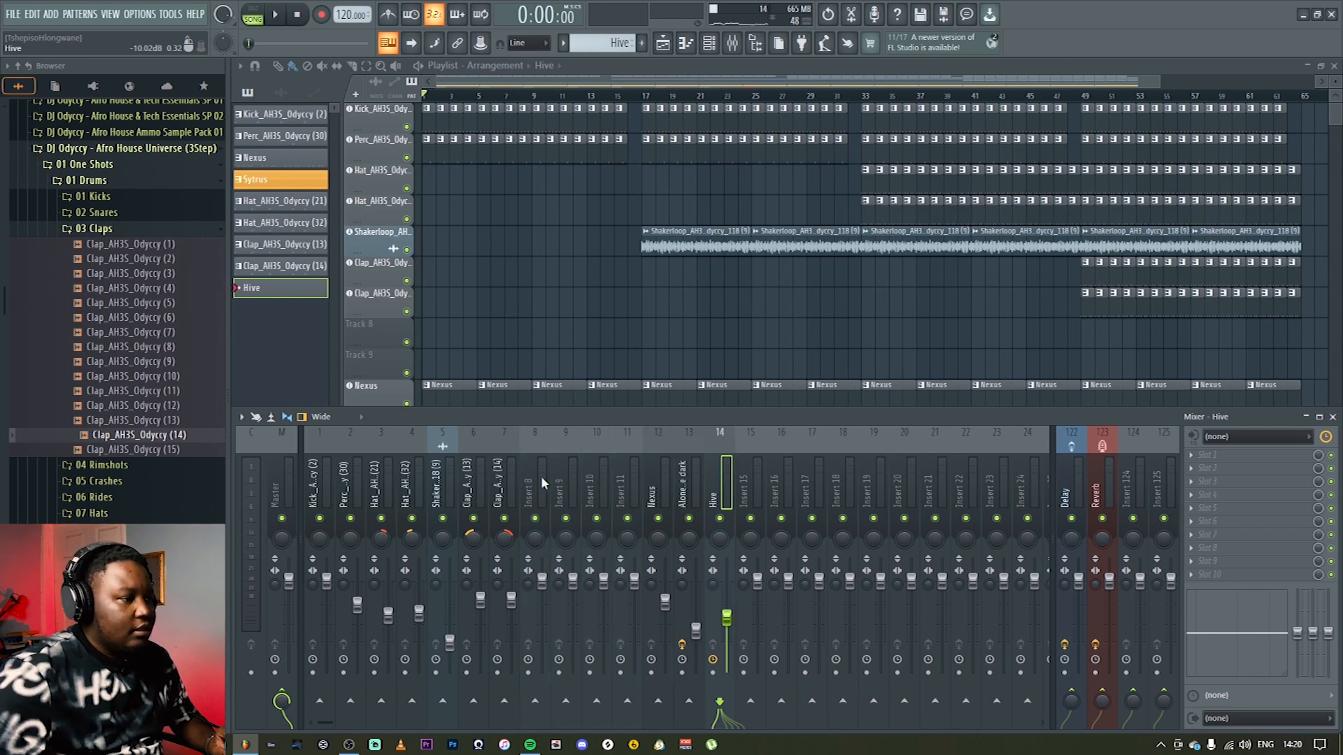
{"action": "key", "text": "F9"}
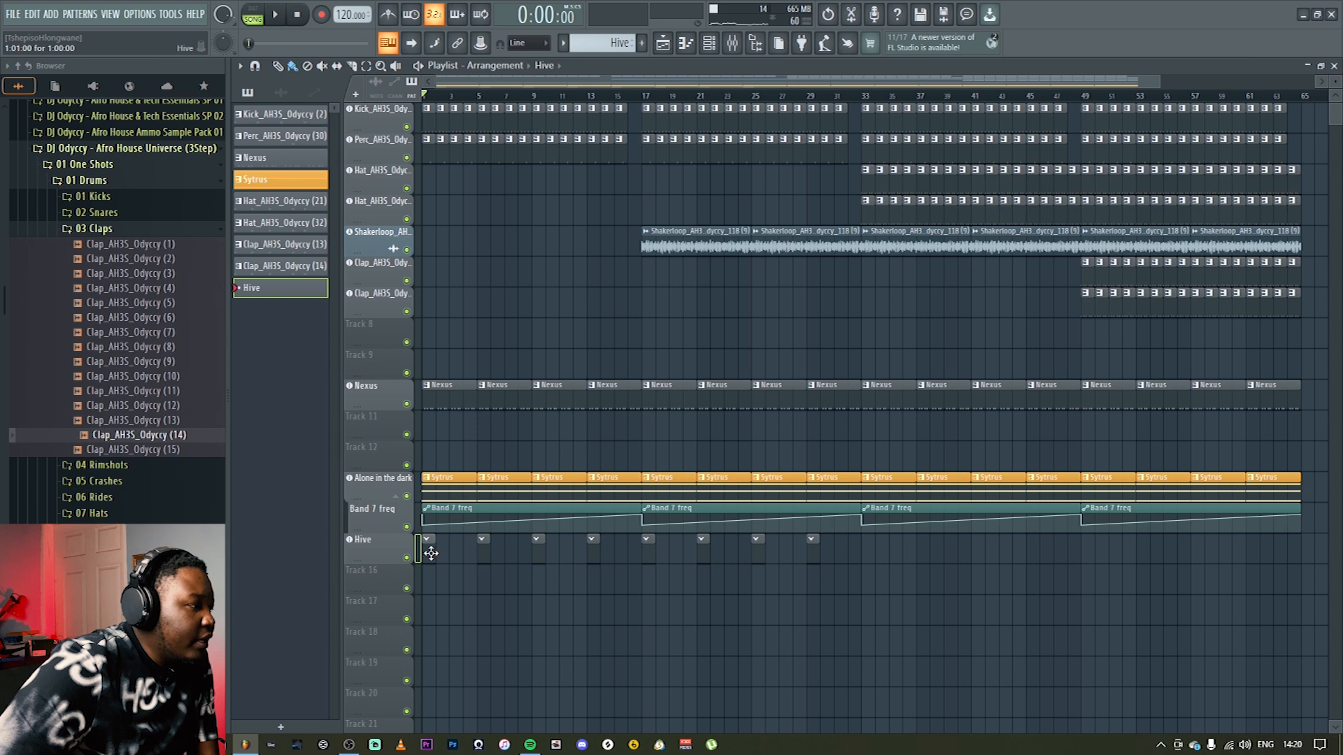
Step: Load the AZ Clean SuperPluck preset from 06 Plucks & Stabs into Hive
{"action": "left_click", "coordinate": [375, 551]}
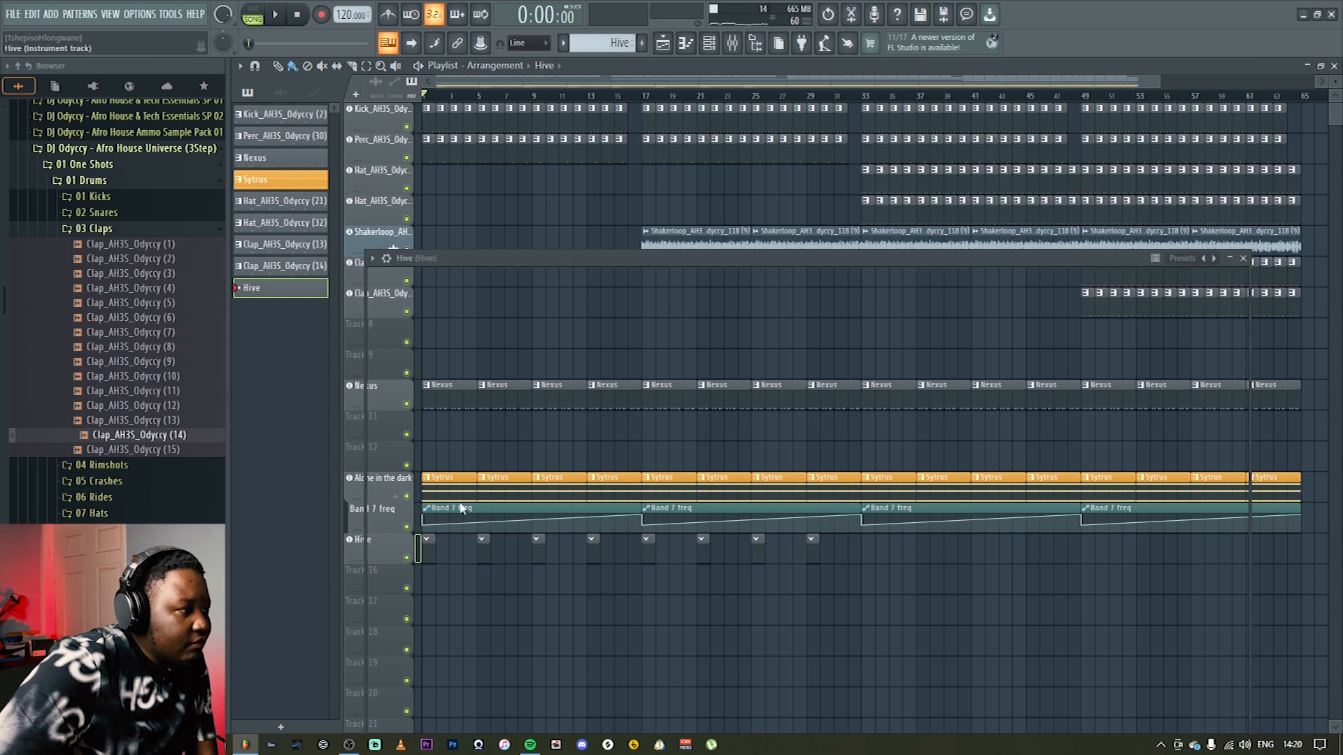
{"action": "left_click_drag", "start_coordinate": [660, 246], "coordinate": [625, 150]}
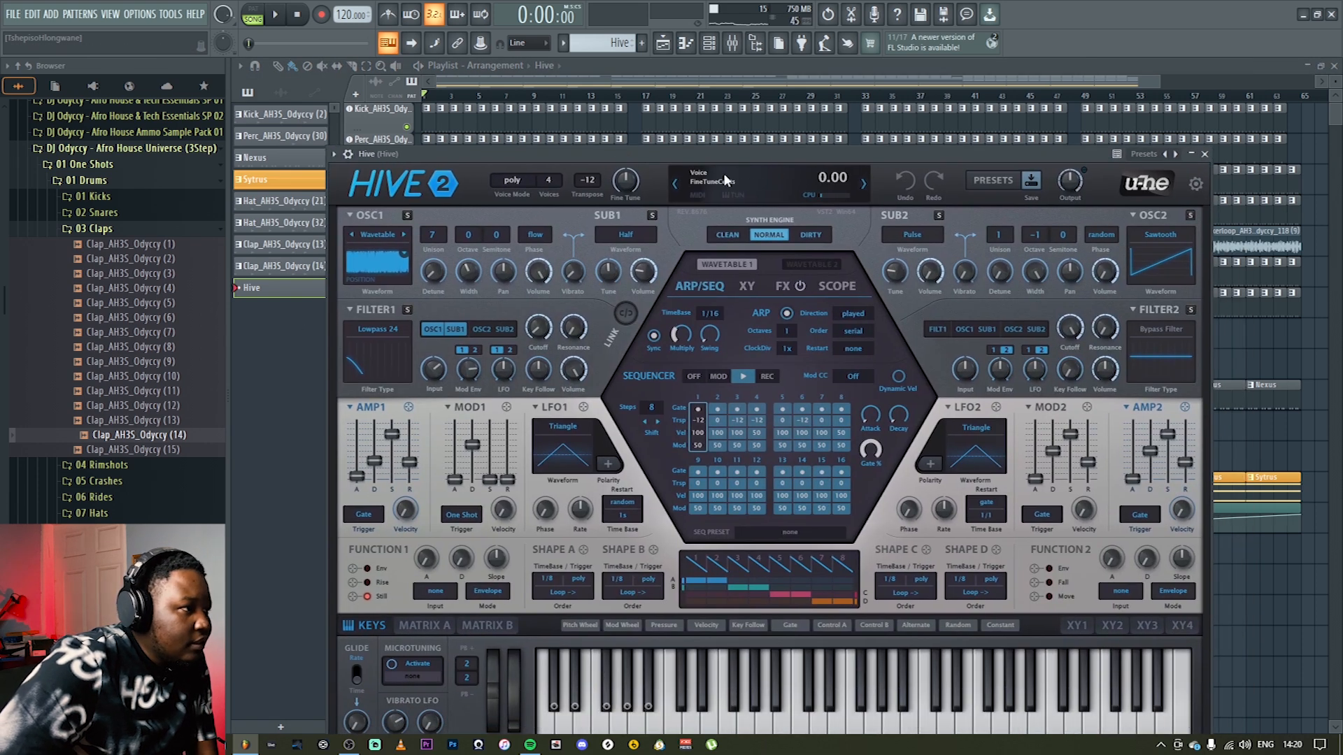
{"action": "left_click", "coordinate": [992, 180]}
{"action": "left_click", "coordinate": [418, 346]}
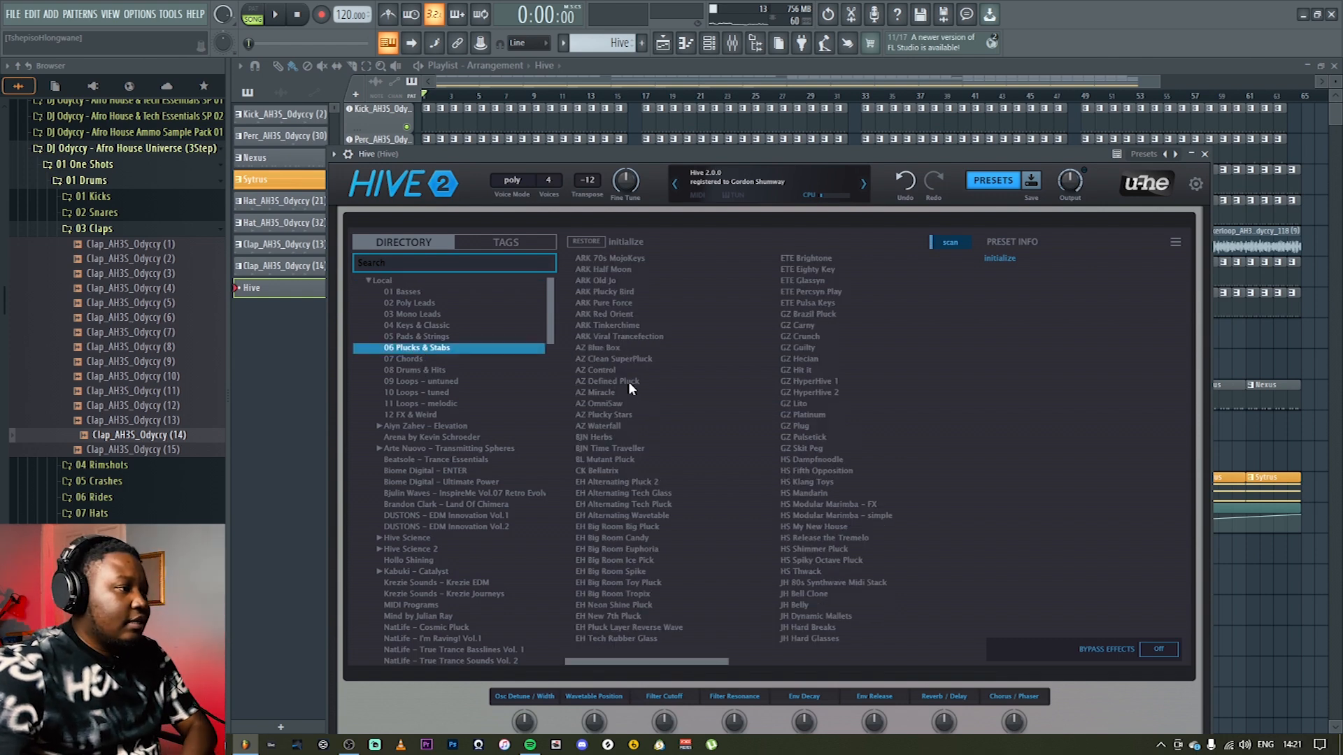
{"action": "left_click", "coordinate": [624, 358]}
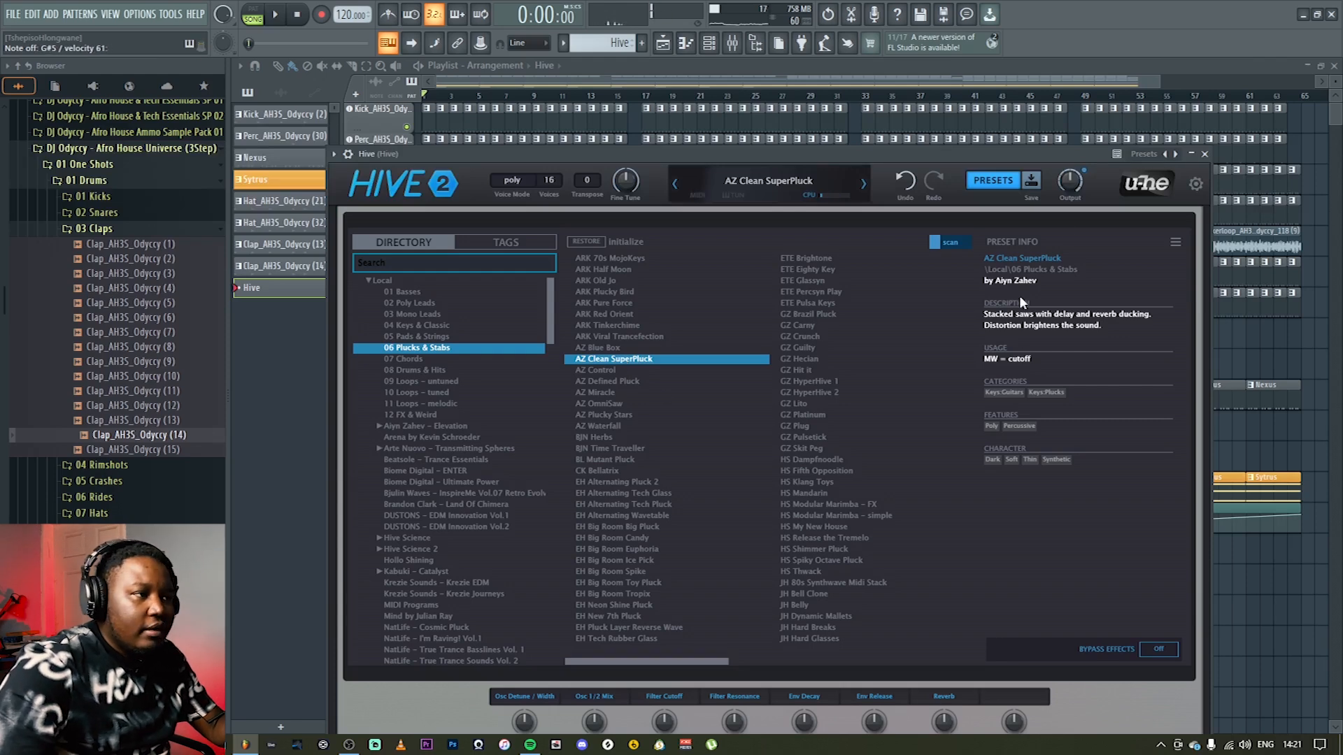
{"action": "left_click", "coordinate": [1205, 154]}
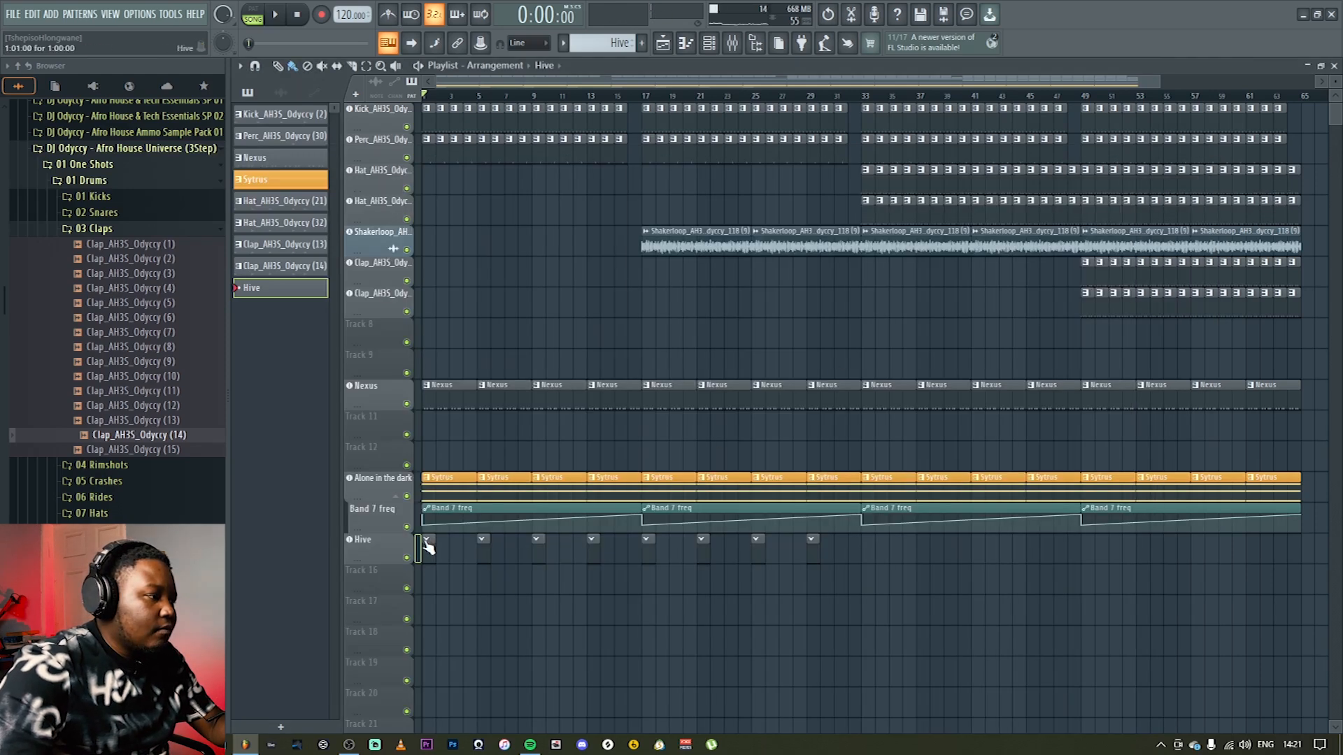
Step: Write one-step notes C5, G5 and G#5 on steps 1, 4 and 6 of bar 1 in the Hive pattern
{"action": "left_click", "coordinate": [685, 42]}
{"action": "scroll", "coordinate": [336, 314], "scroll_direction": "up", "scroll_amount": 3}
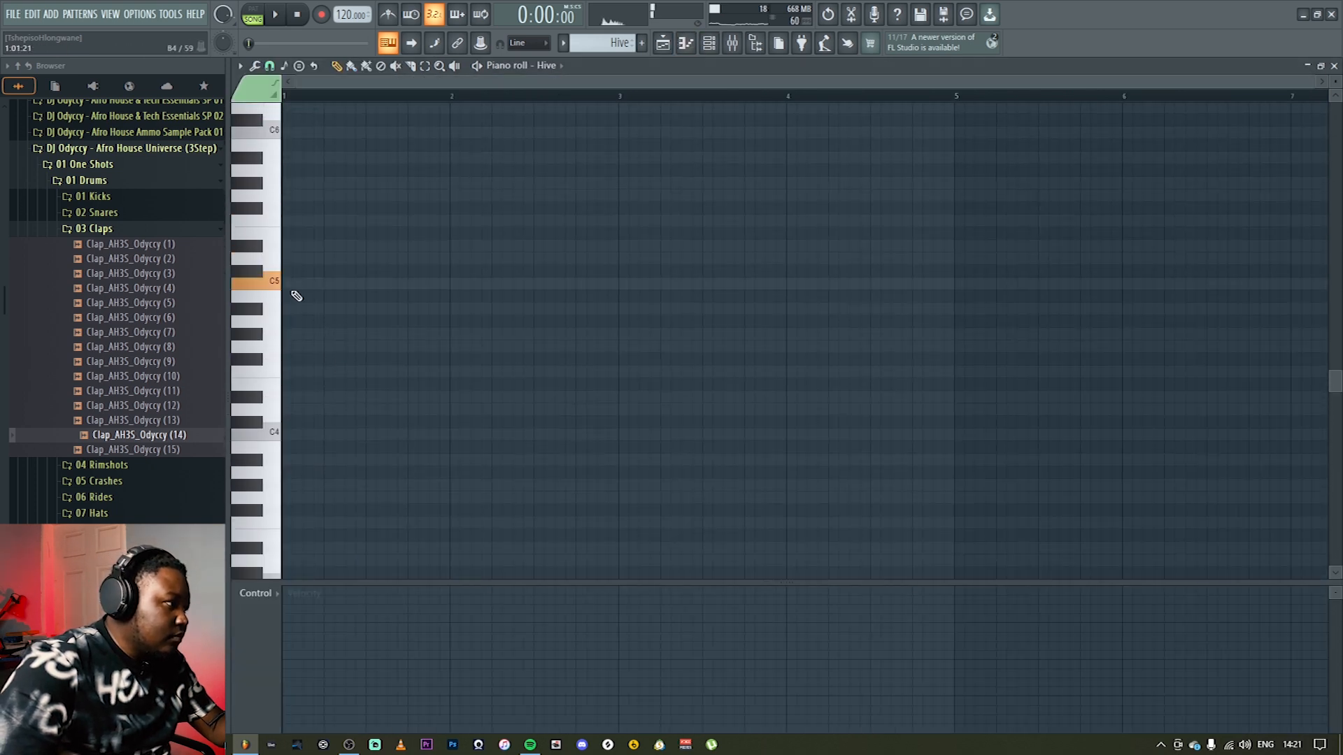
{"action": "left_click", "coordinate": [288, 284]}
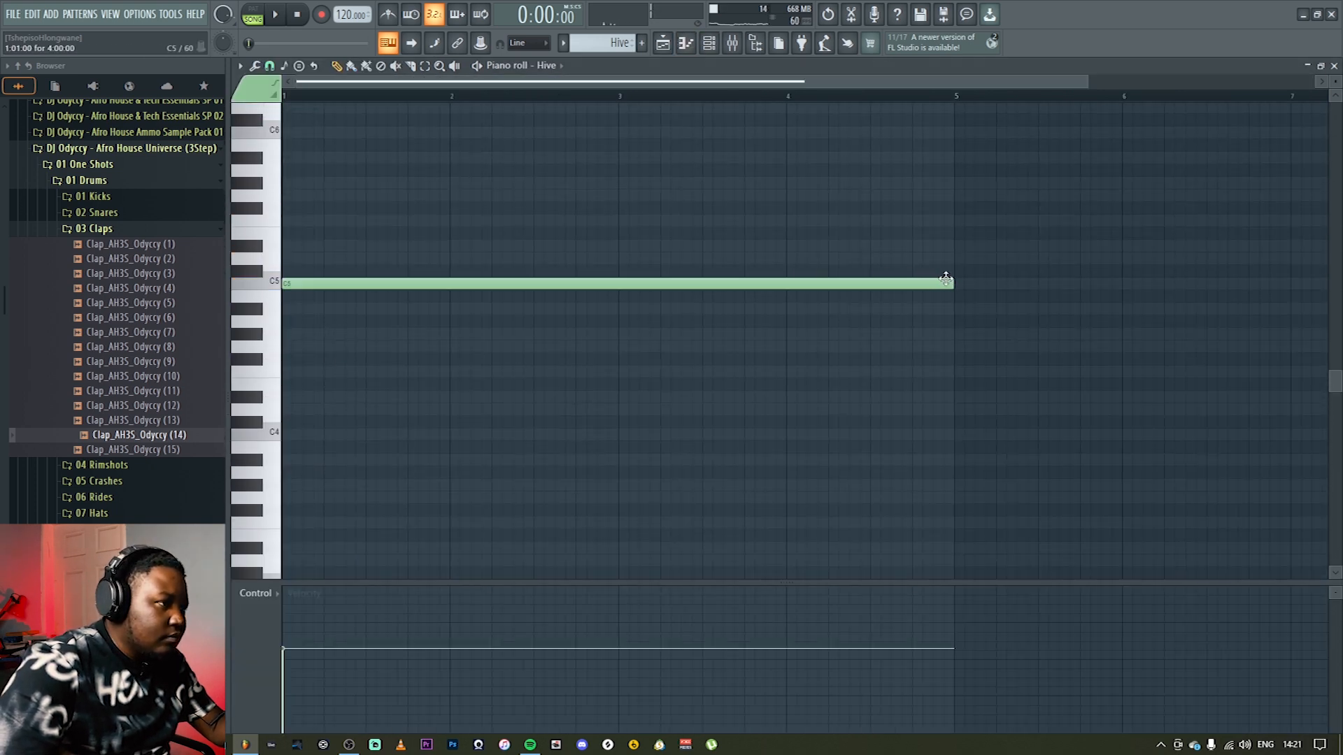
{"action": "left_click_drag", "start_coordinate": [946, 283], "coordinate": [290, 283]}
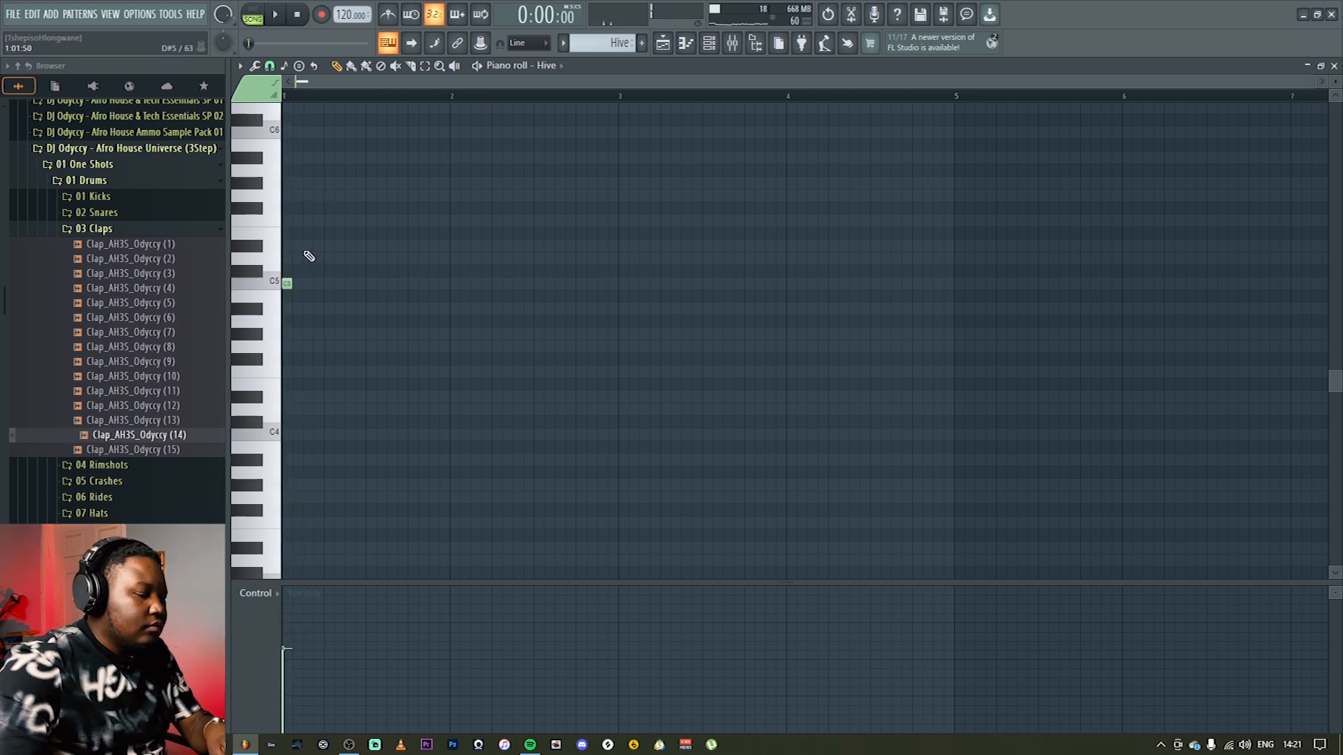
{"action": "left_click", "coordinate": [317, 198]}
{"action": "left_click", "coordinate": [334, 184]}
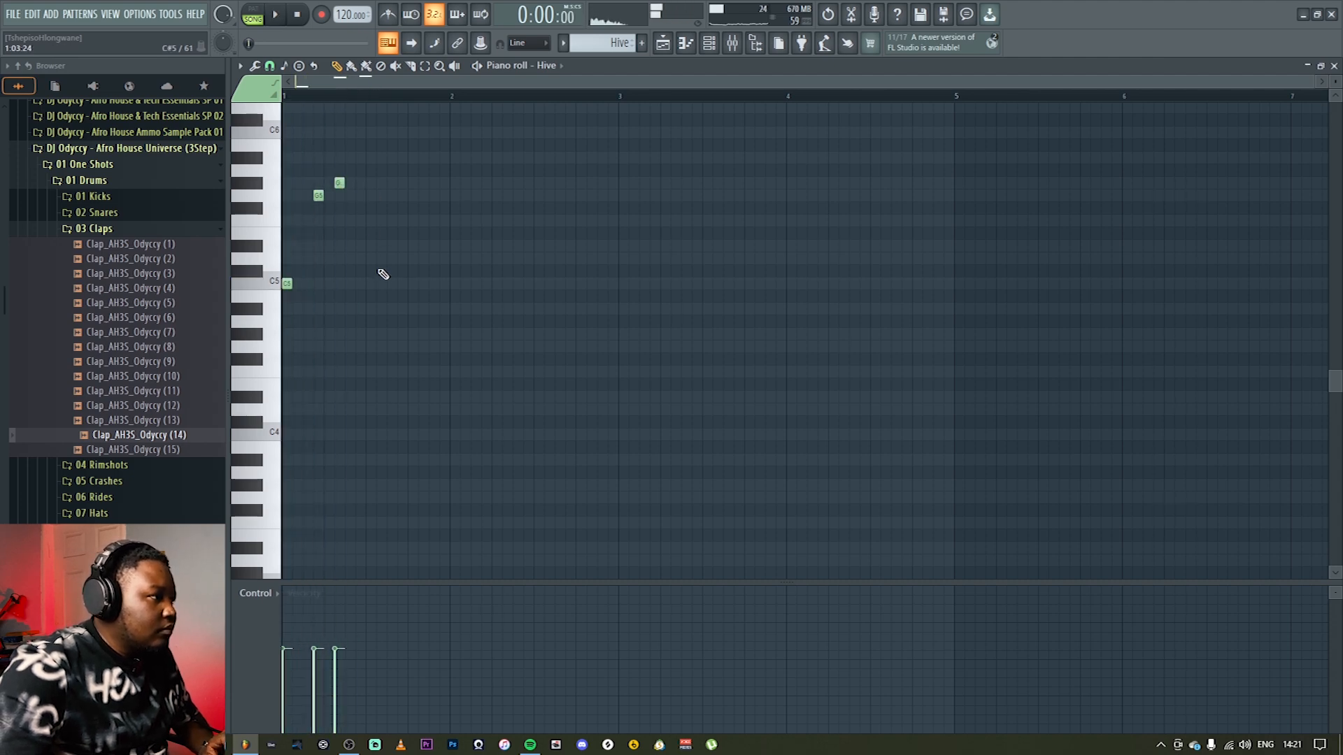
Step: Duplicate the half-bar, three-note Hive phrase seven times to fill four bars, and play the pattern
{"action": "left_click_drag", "start_coordinate": [373, 101], "coordinate": [283, 97]}
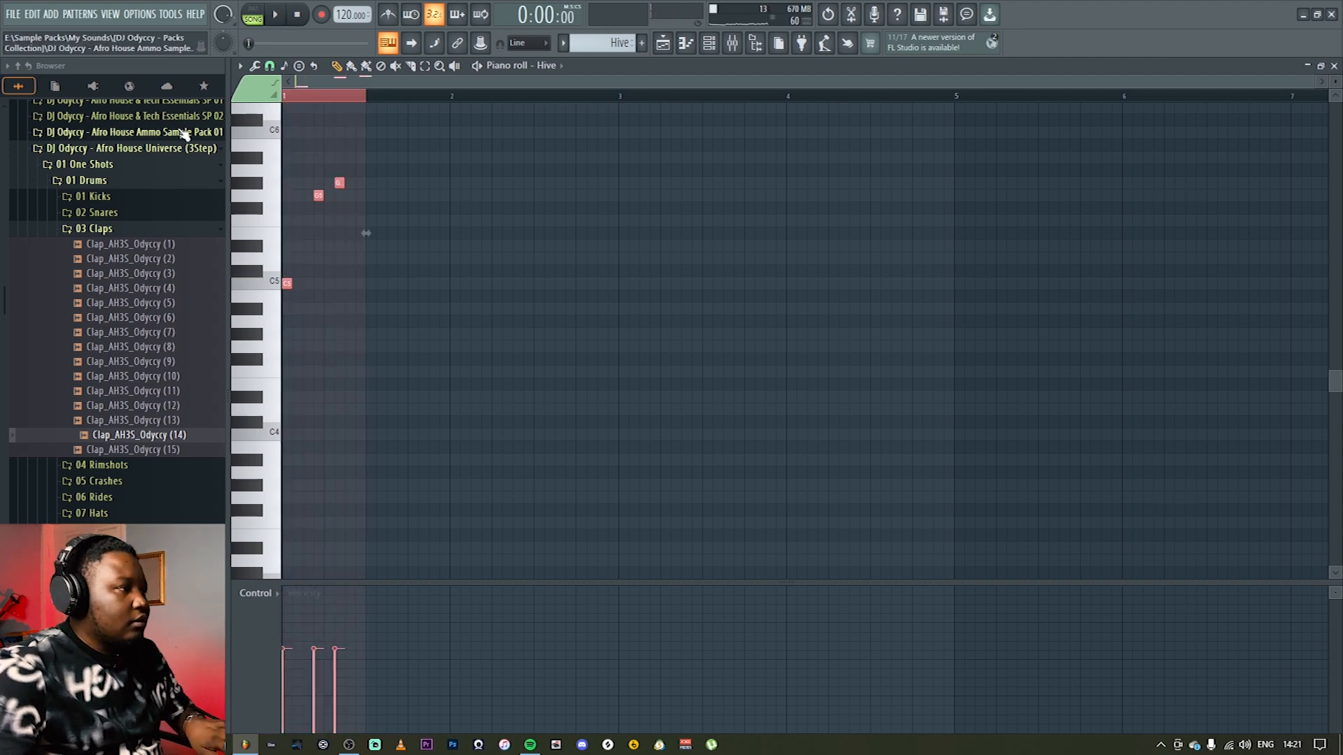
{"action": "key", "text": "ctrl+b"}
{"action": "key", "text": "ctrl+b"}
{"action": "key", "text": "ctrl+b"}
{"action": "key", "text": "ctrl+b"}
{"action": "key", "text": "ctrl+b"}
{"action": "key", "text": "ctrl+b"}
{"action": "key", "text": "ctrl+b"}
{"action": "key", "text": "space"}
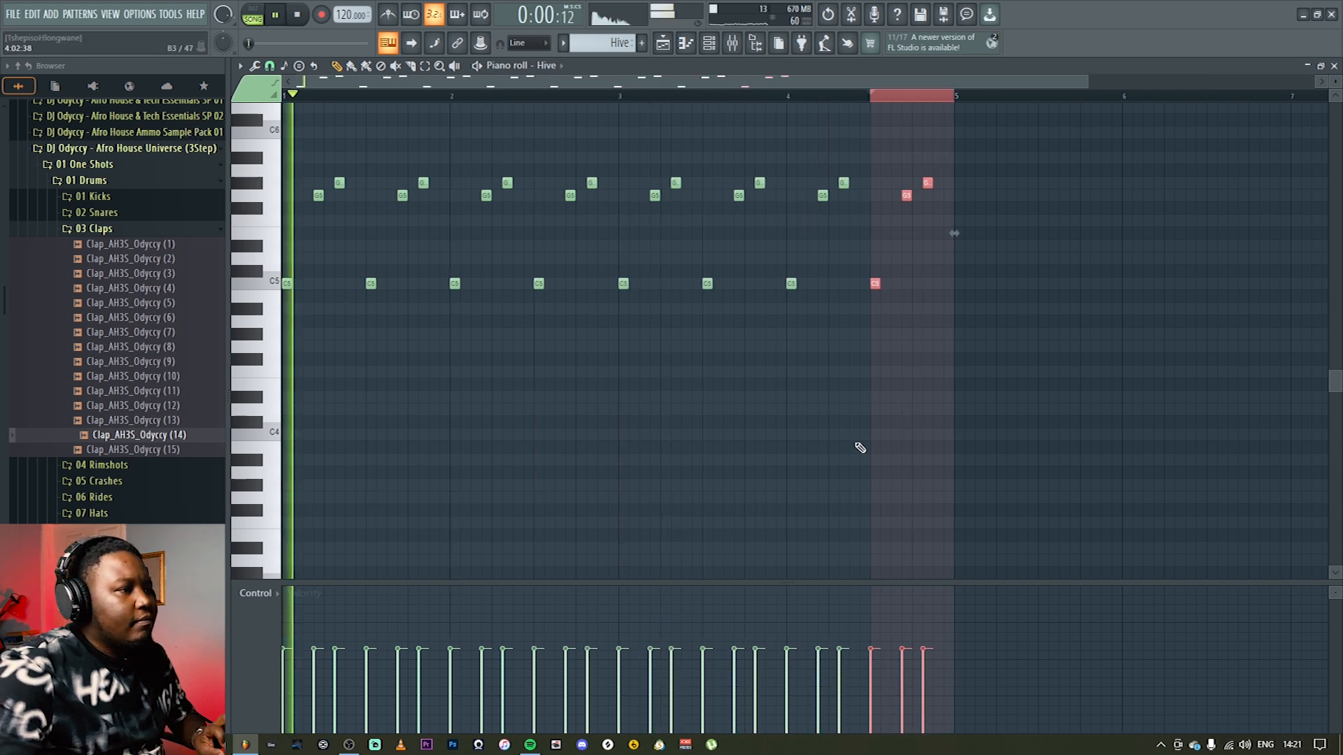
Step: Add a one-step G5 note on step 15 of bar 4 in the Hive pattern, and stop playback
{"action": "left_click", "coordinate": [1044, 414], "text": "ctrl"}
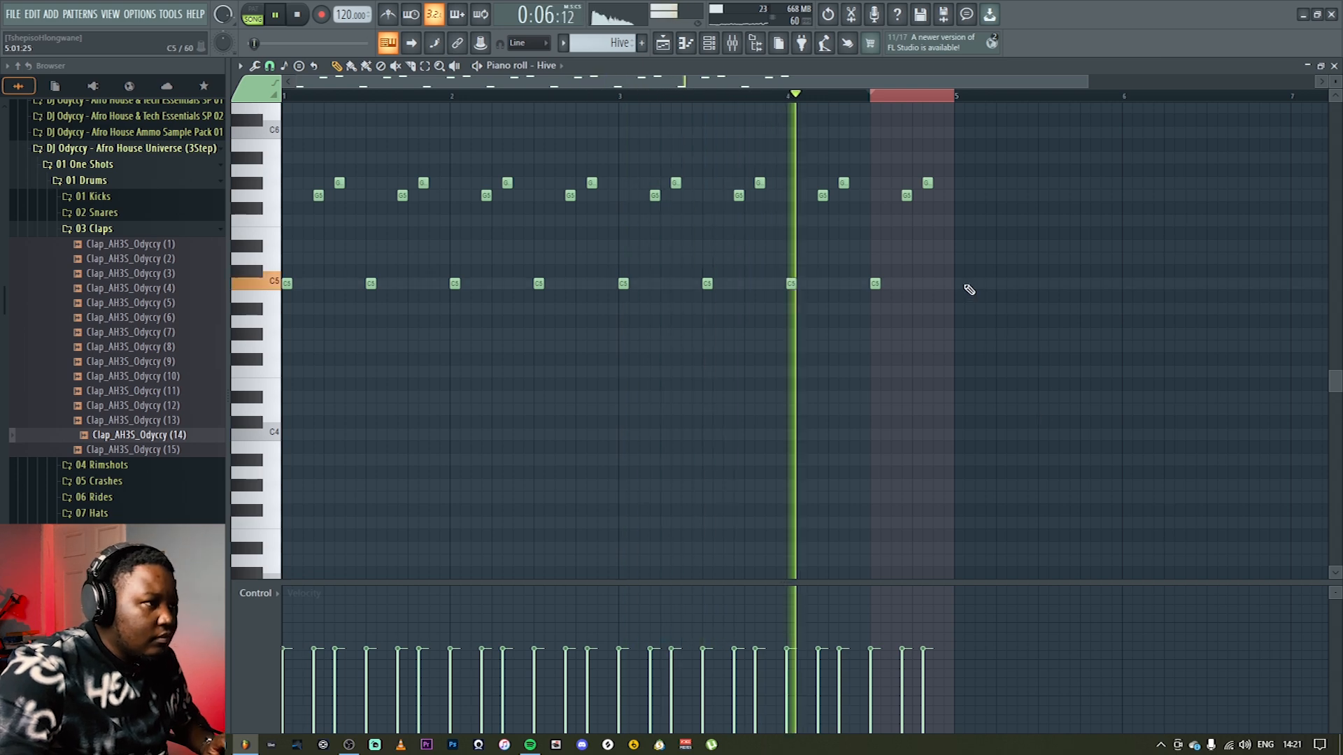
{"action": "left_click", "coordinate": [937, 195]}
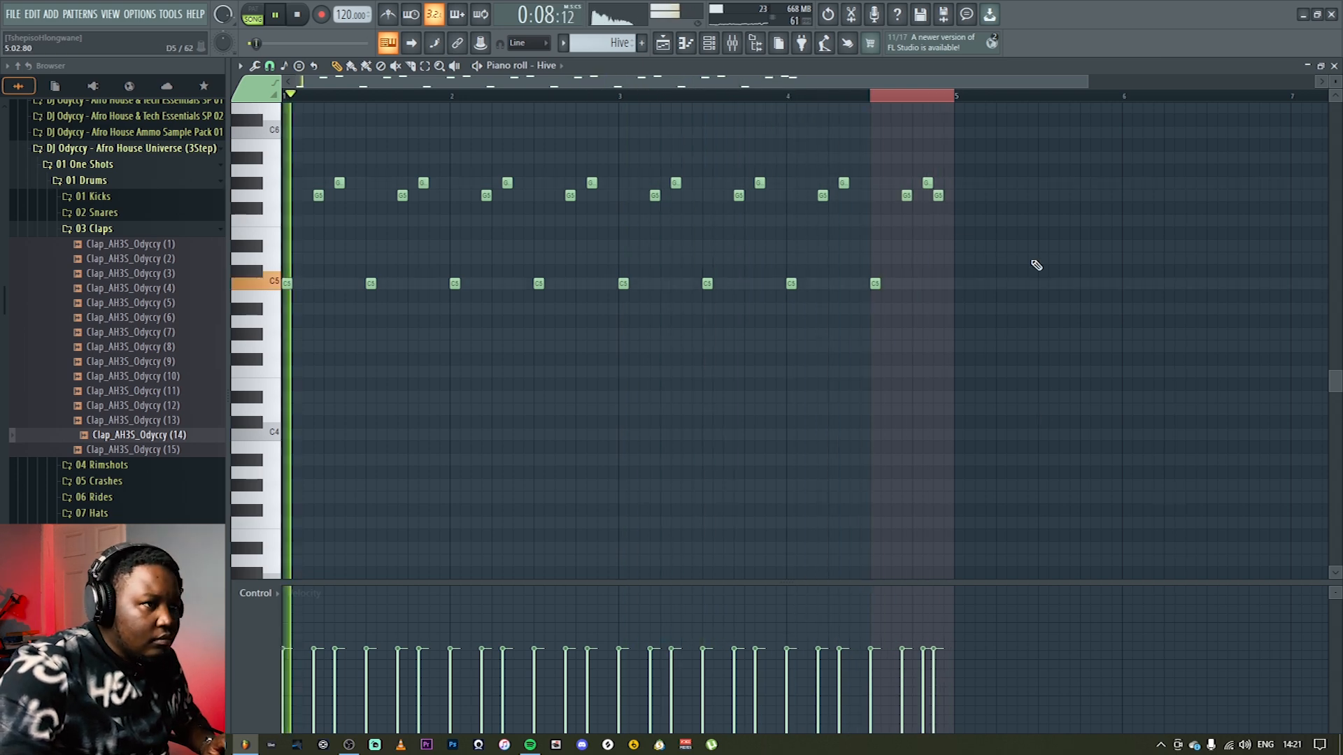
{"action": "key", "text": "space"}
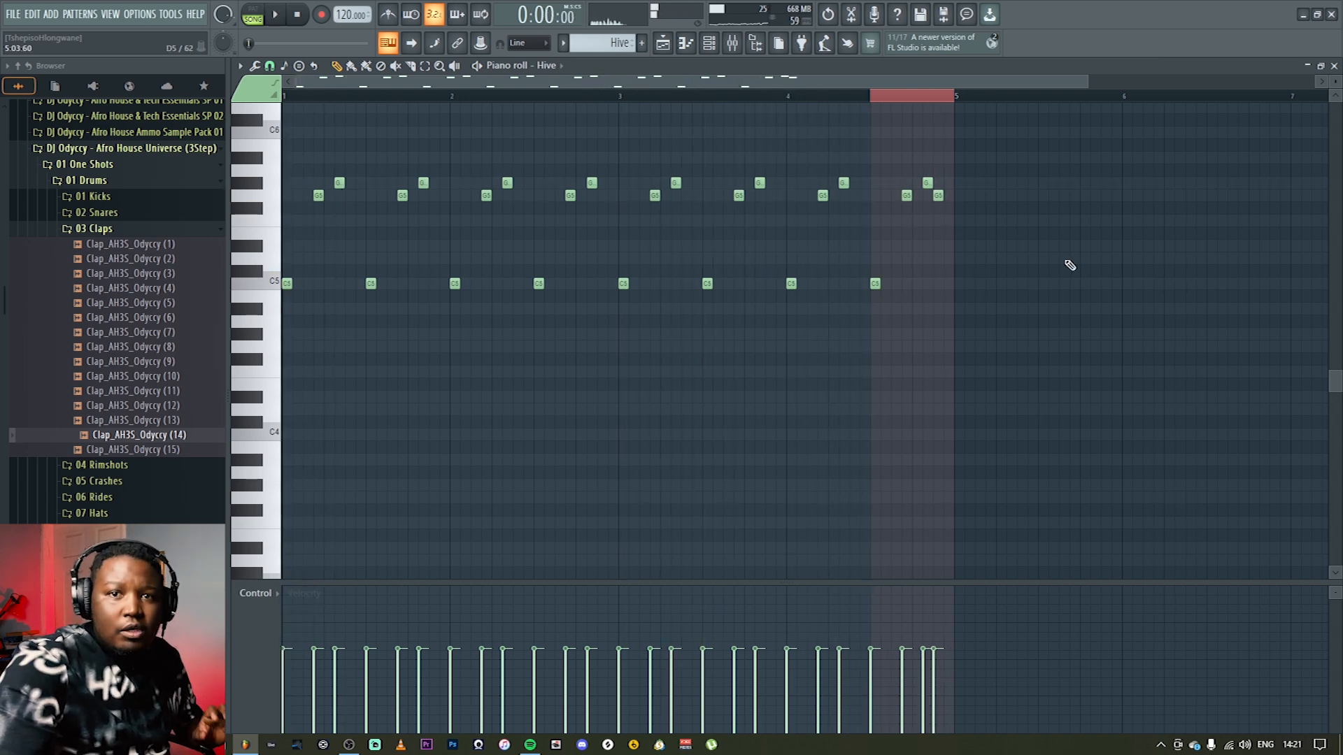
Step: Fill bars 49 to 64 of the Hive playlist track with Hive pattern clips
{"action": "left_click", "coordinate": [1333, 66]}
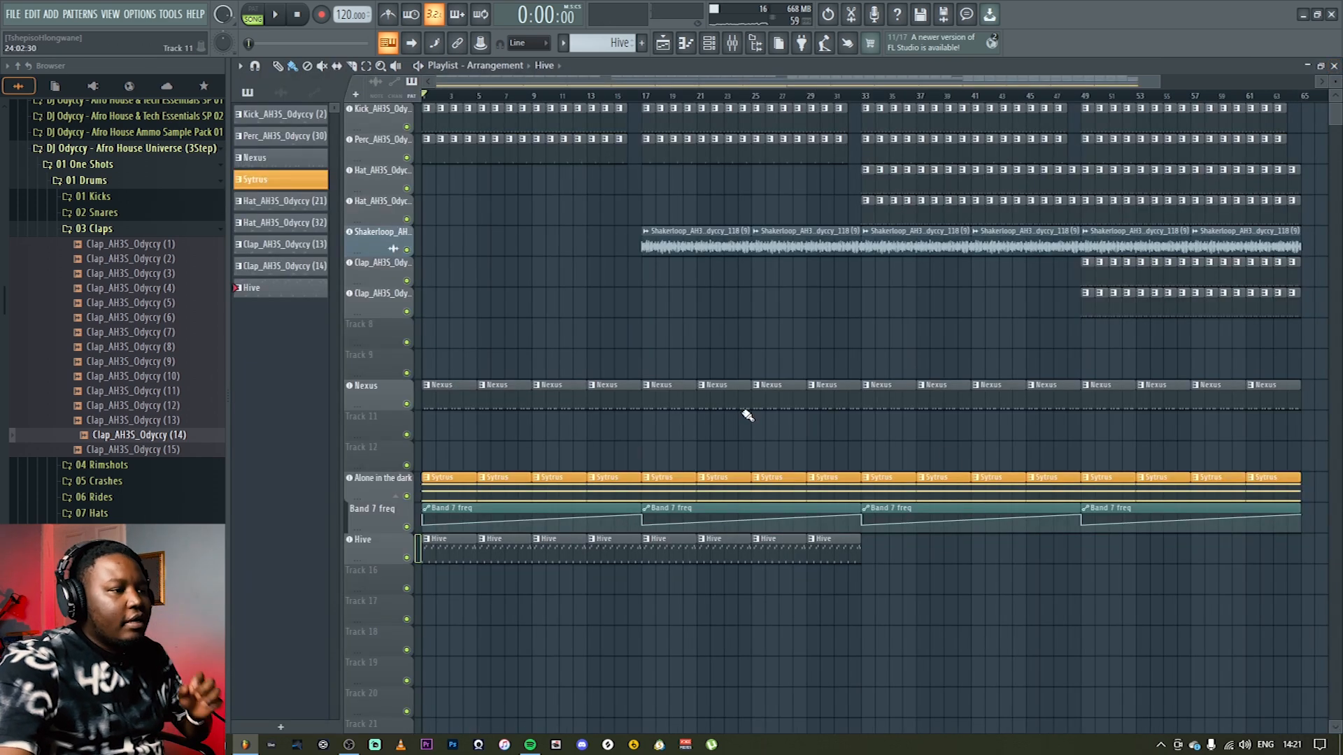
{"action": "left_click_drag", "start_coordinate": [1088, 552], "coordinate": [1254, 555]}
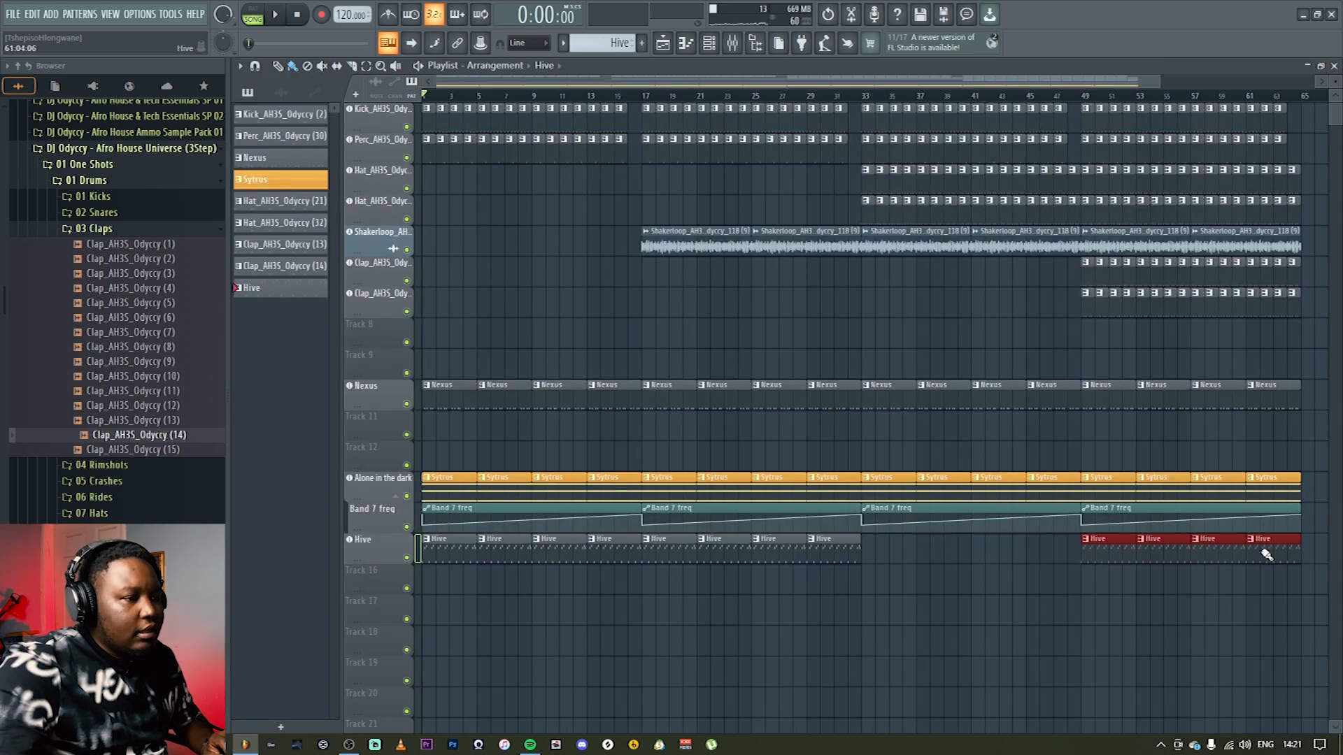
{"action": "key", "text": "space"}
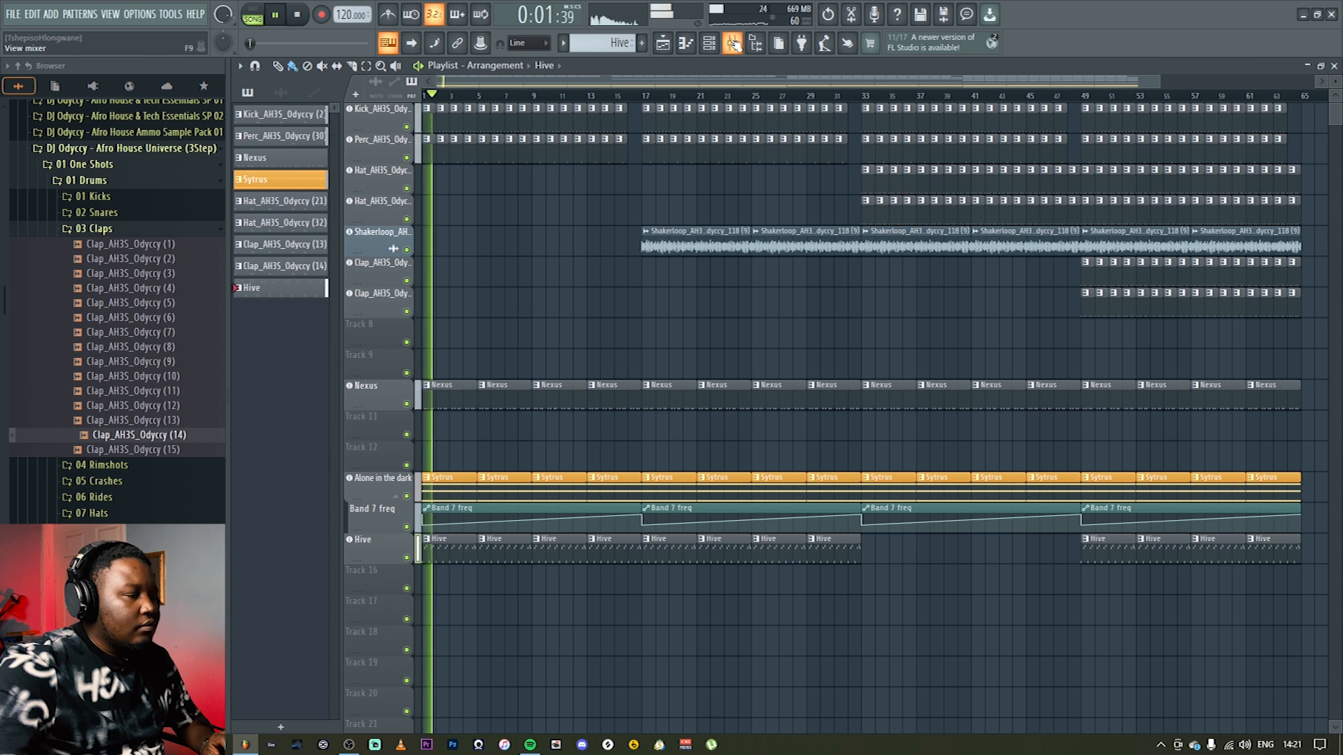
Step: Add Fruity Parametric EQ 2 to slot 1 of the Hive mixer track with the 20Hz + 18kHz cut preset, raising its low cut into the low mids
{"action": "key", "text": "F9"}
{"action": "key", "text": "space"}
{"action": "left_click", "coordinate": [1217, 455]}
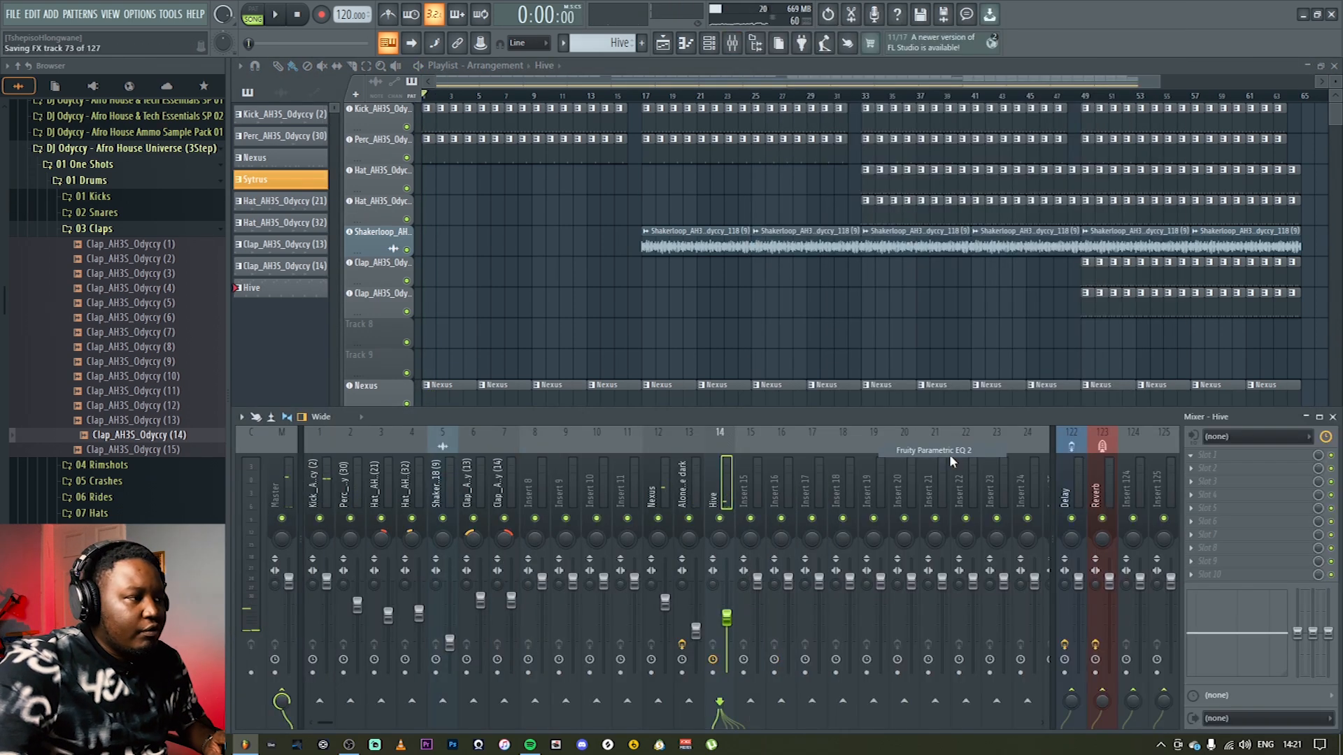
{"action": "left_click", "coordinate": [950, 450]}
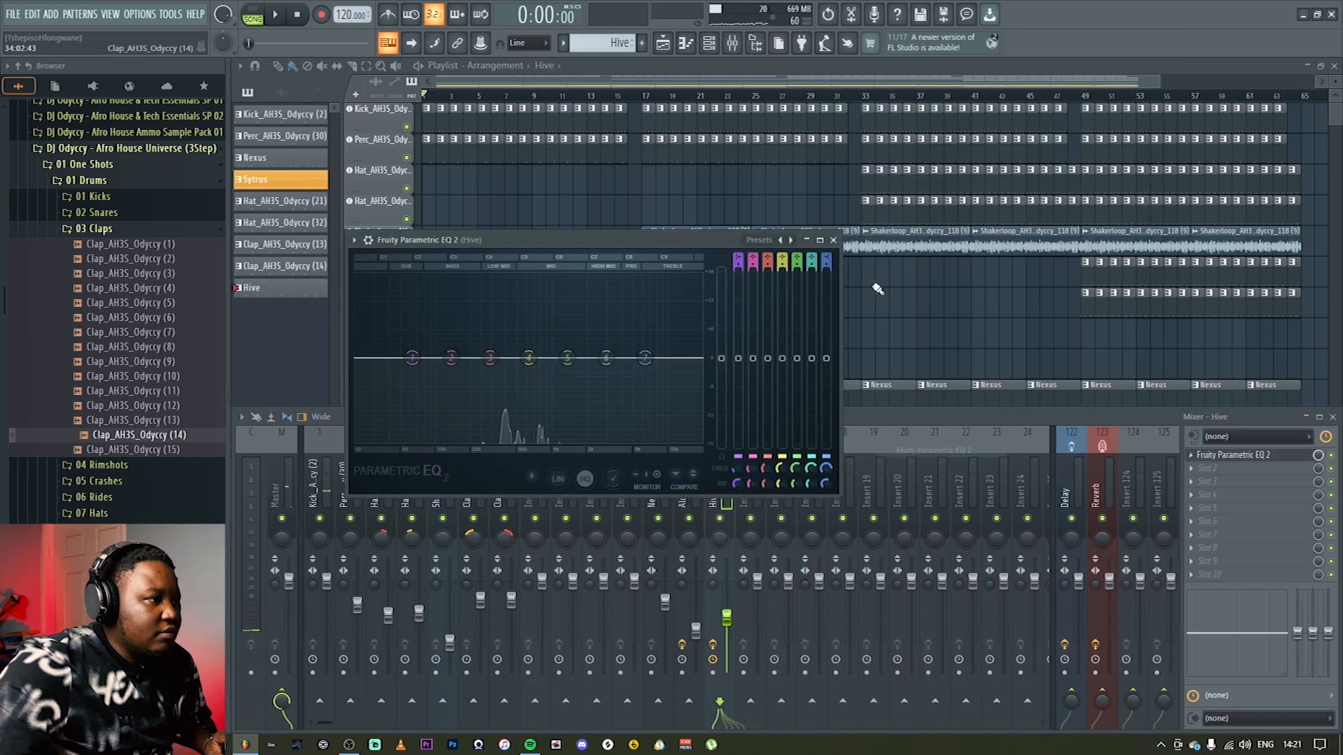
{"action": "left_click", "coordinate": [791, 240]}
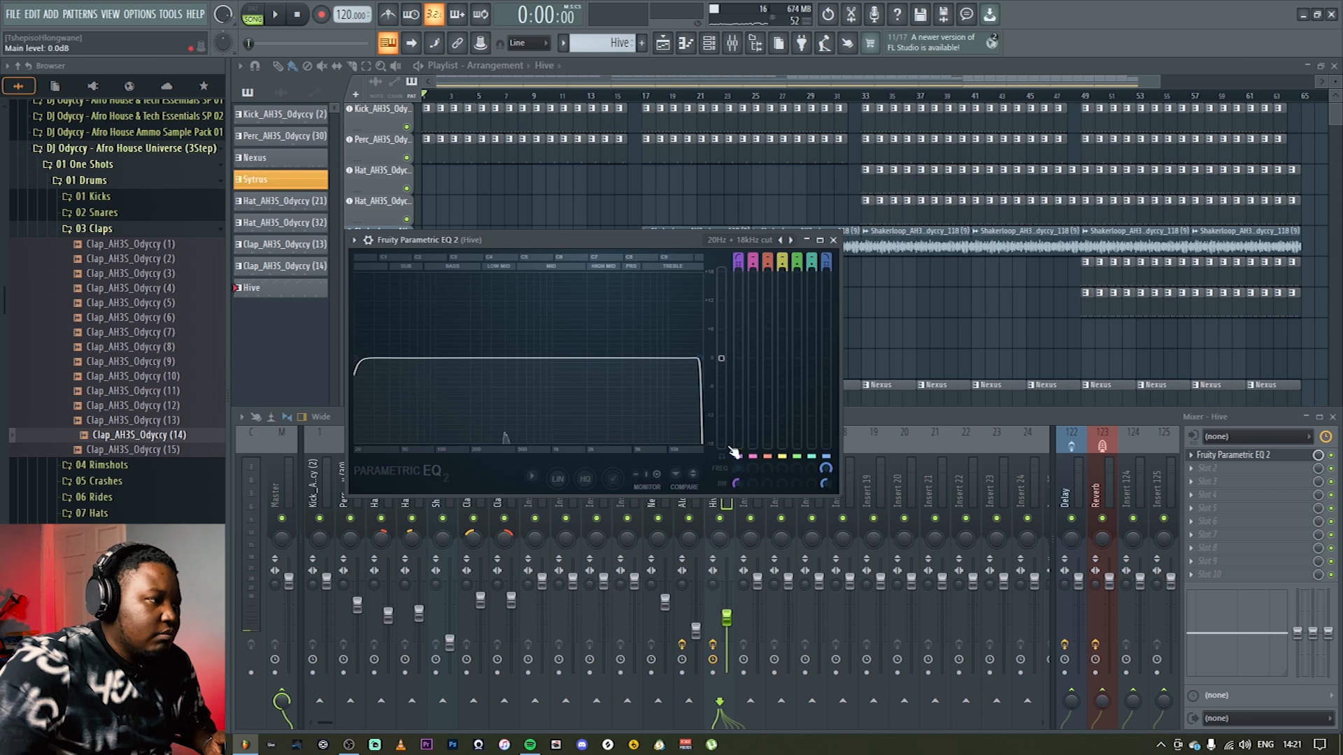
{"action": "left_click_drag", "start_coordinate": [736, 472], "coordinate": [740, 470]}
{"action": "key", "text": "space"}
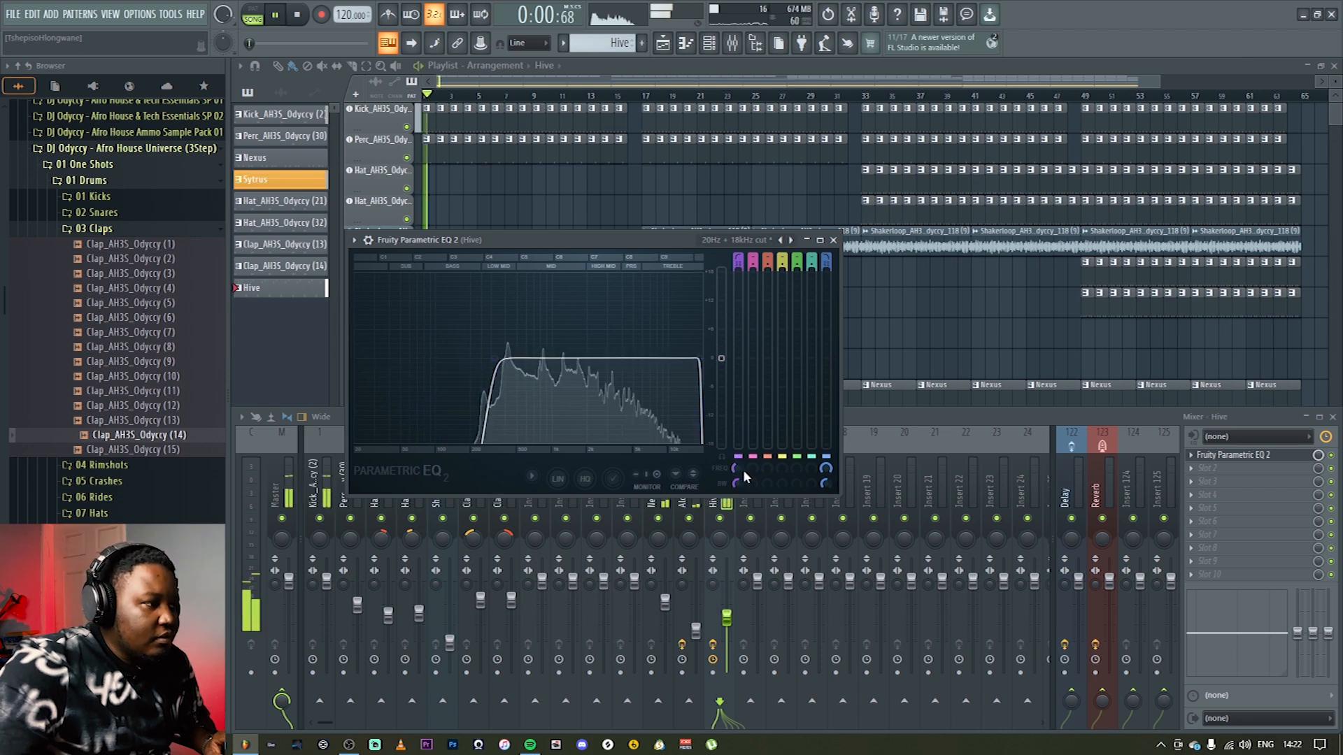
{"action": "left_click", "coordinate": [833, 240]}
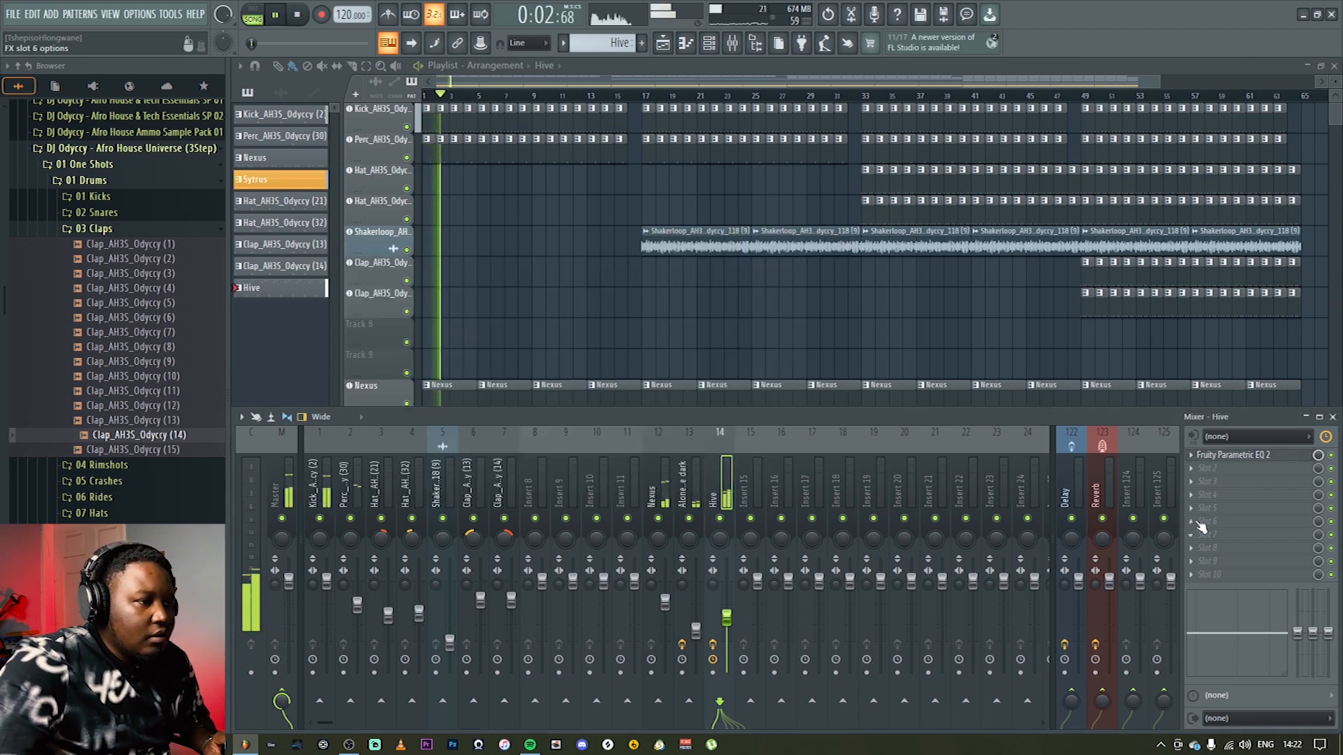
{"action": "key", "text": "space"}
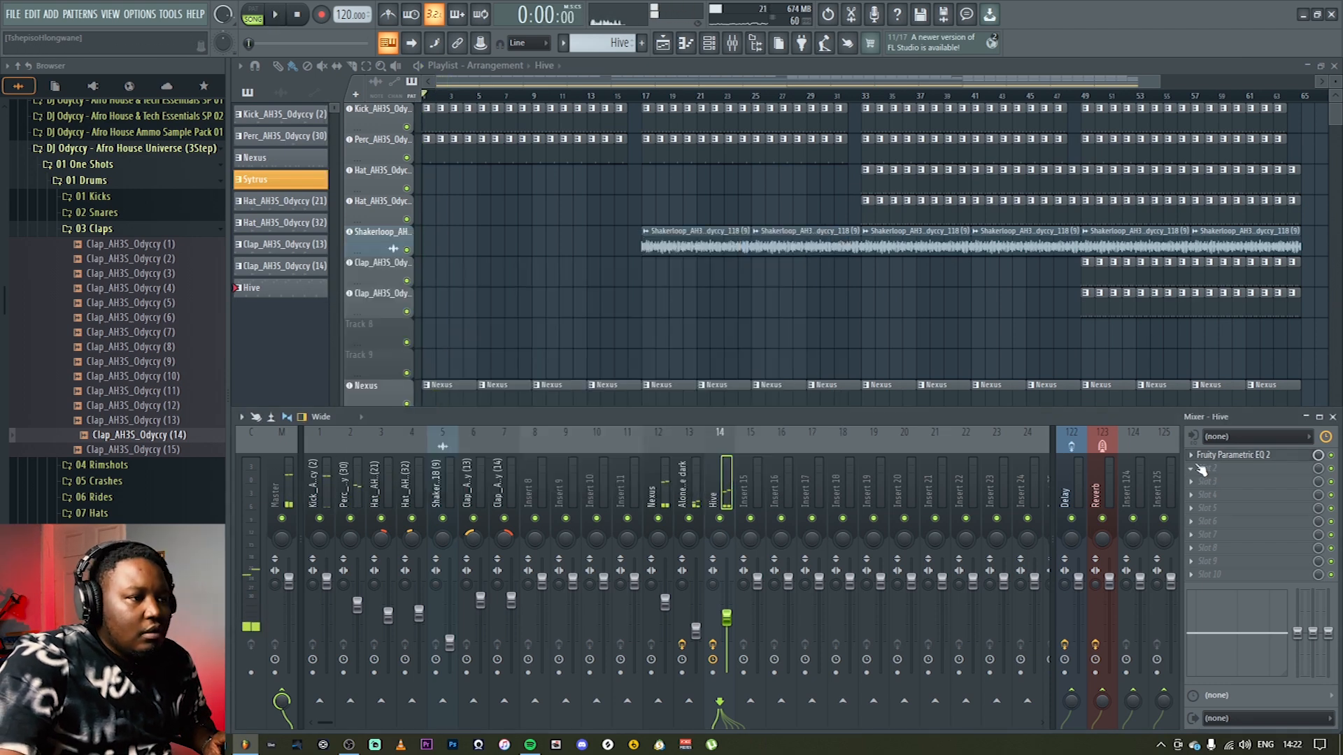
Step: Add Fruity Delay 3 to slot 7 of the Hive mixer track with its output wet at about 20%
{"action": "left_click", "coordinate": [1193, 537]}
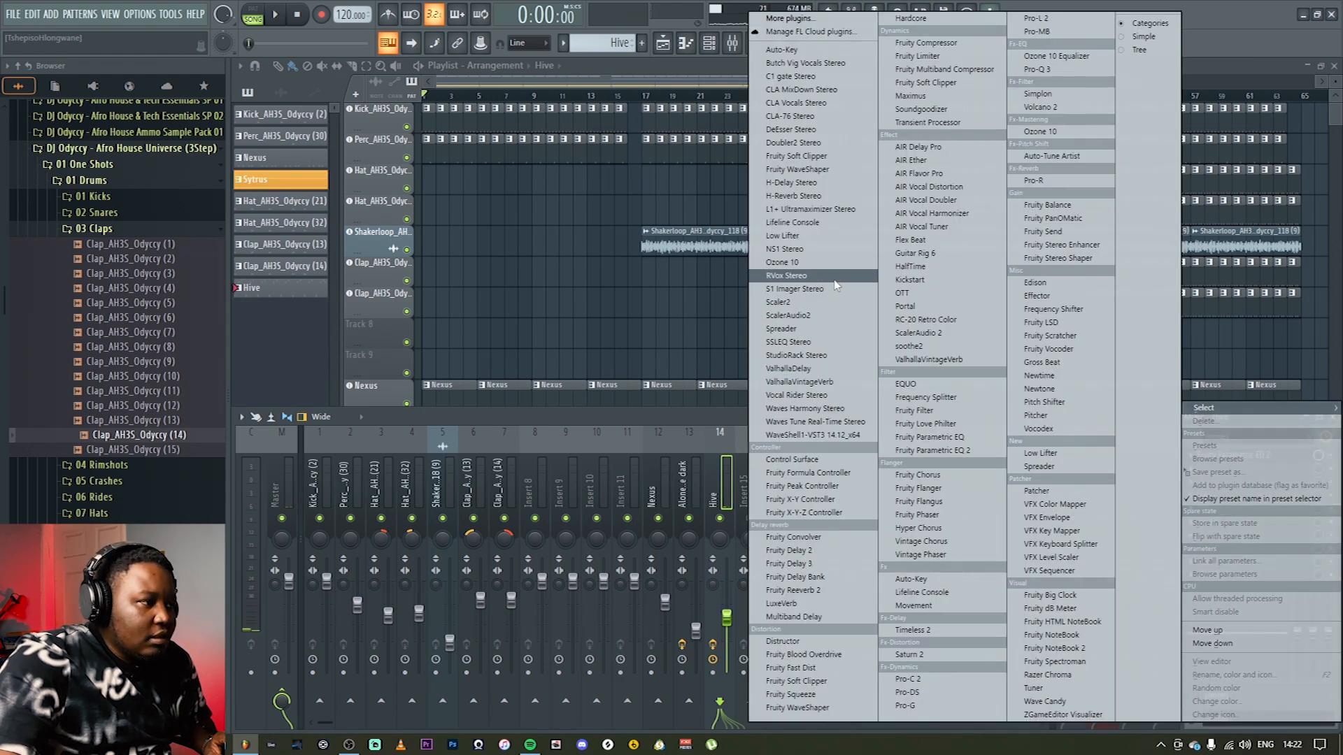
{"action": "left_click", "coordinate": [804, 564]}
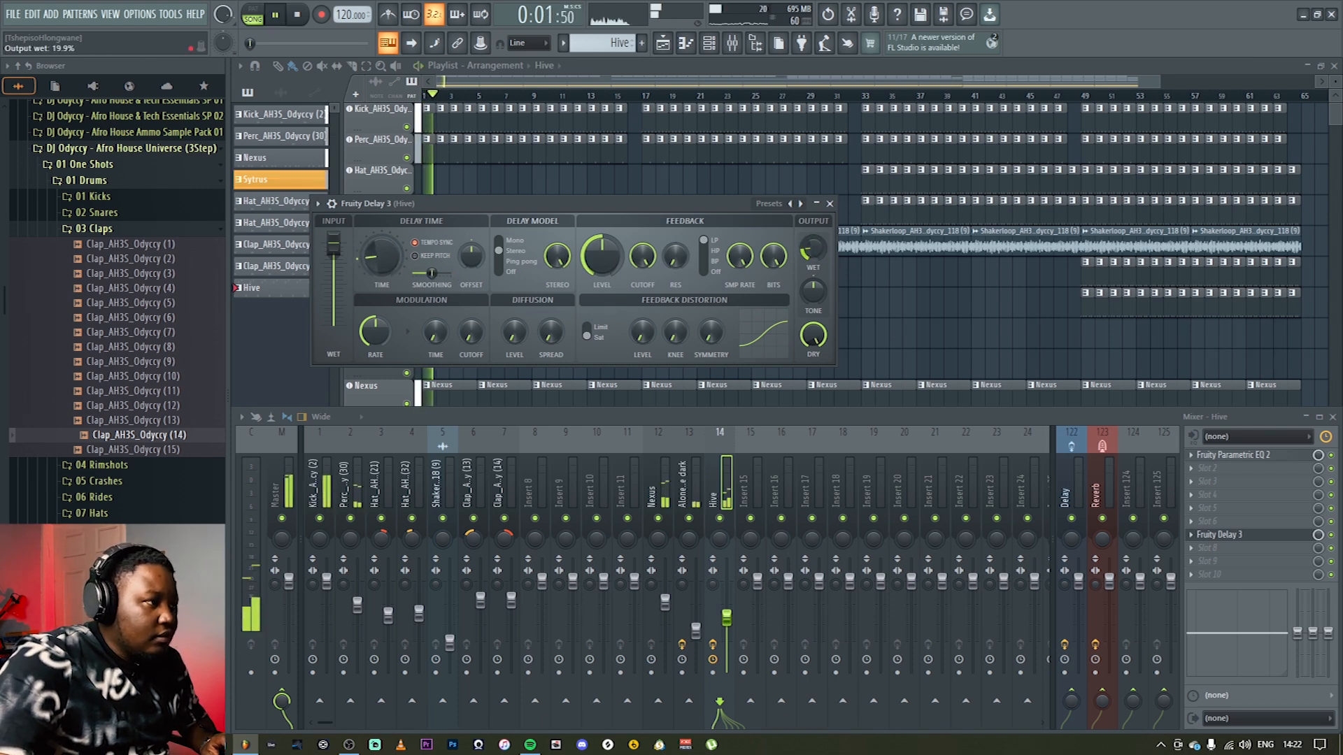
{"action": "left_click", "coordinate": [832, 203]}
{"action": "key", "text": "space"}
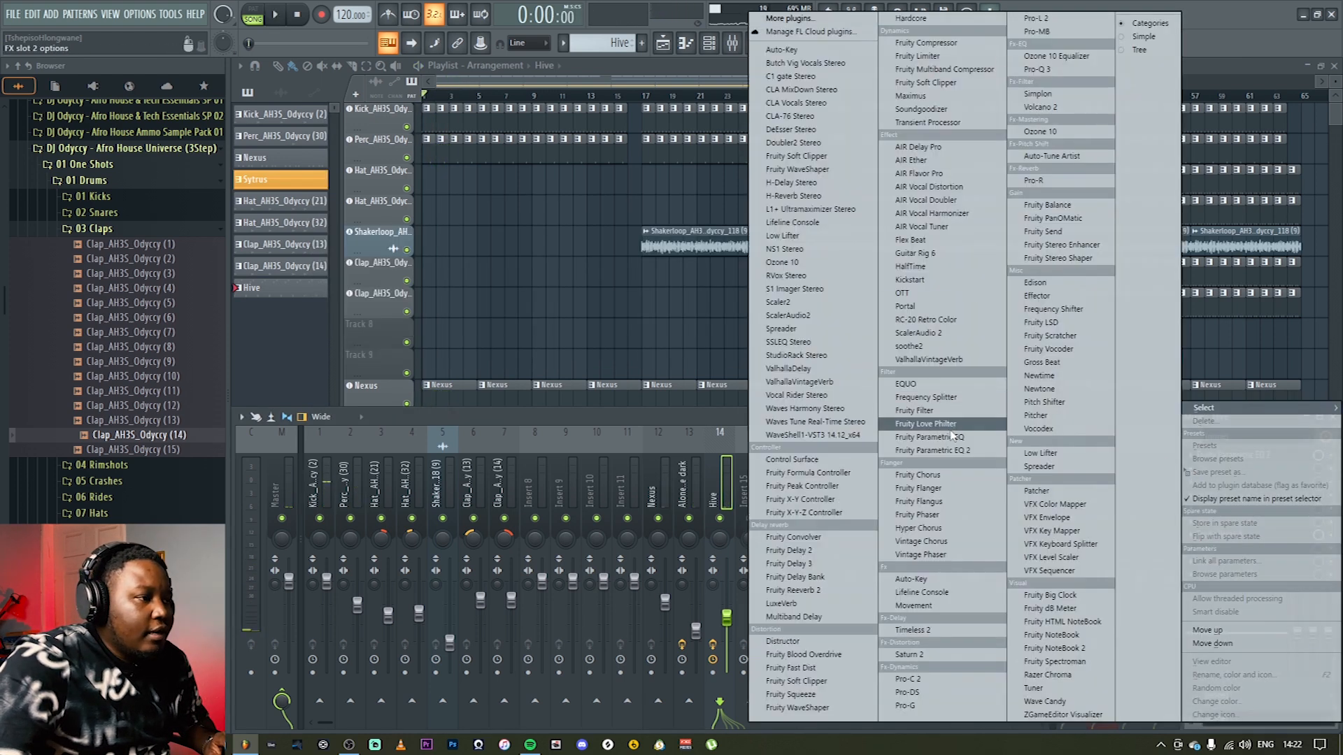
Step: Add a second Fruity Parametric EQ 2 to Hive's slot 2 with the 20Hz + 18kHz cut preset, and create an automation clip for its band 7 frequency
{"action": "left_click", "coordinate": [935, 451]}
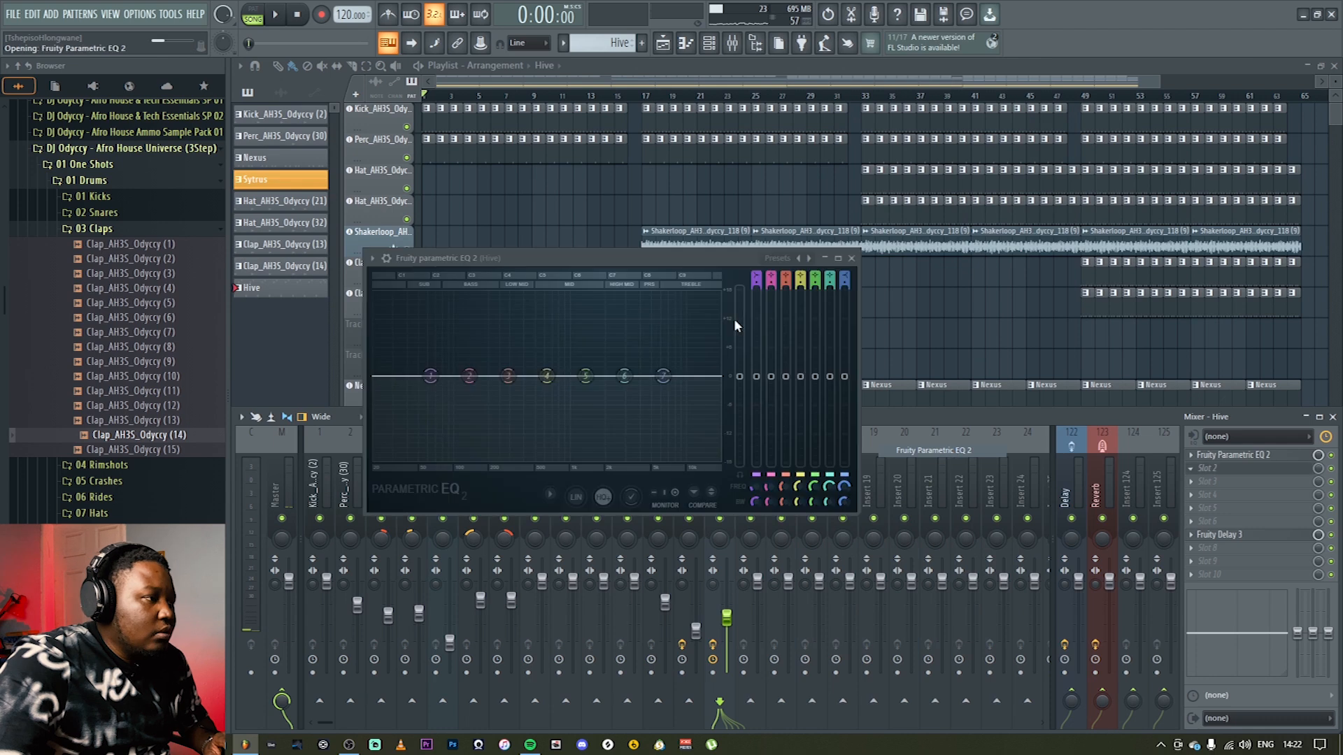
{"action": "left_click", "coordinate": [811, 259]}
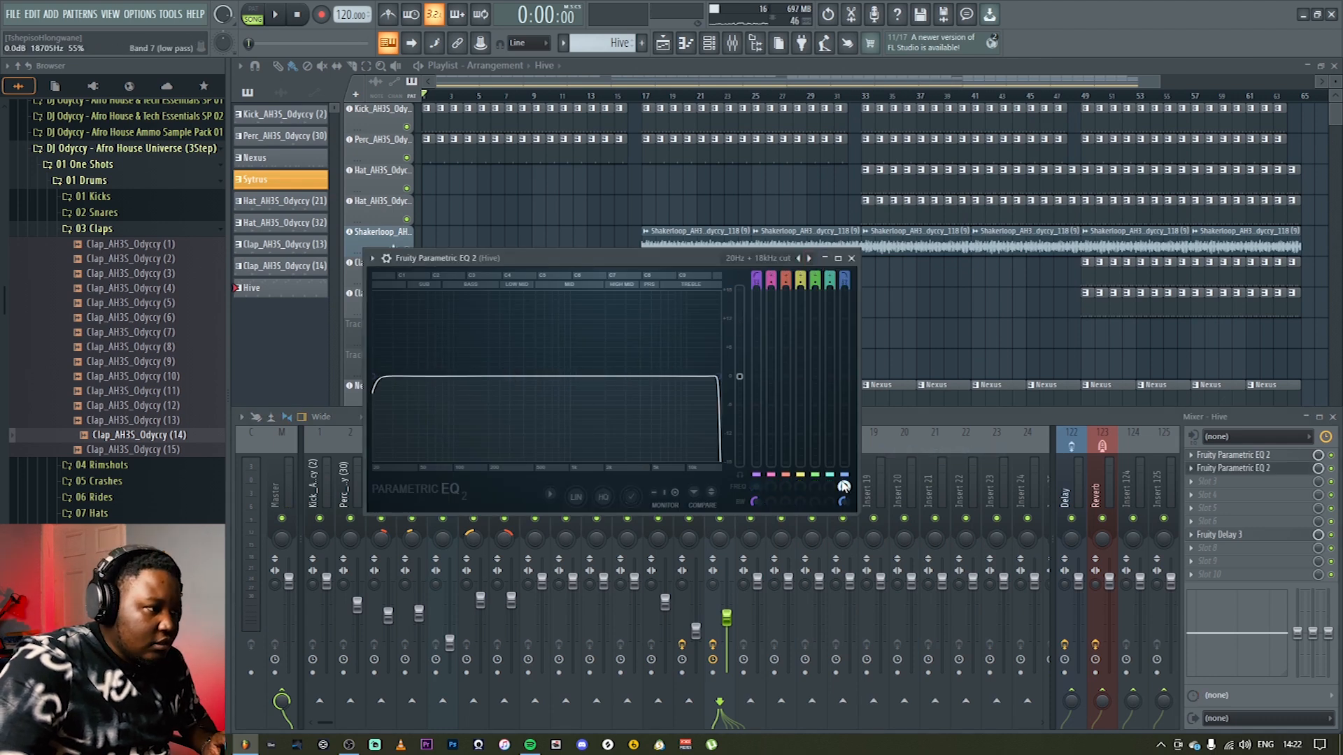
{"action": "right_click", "coordinate": [843, 486]}
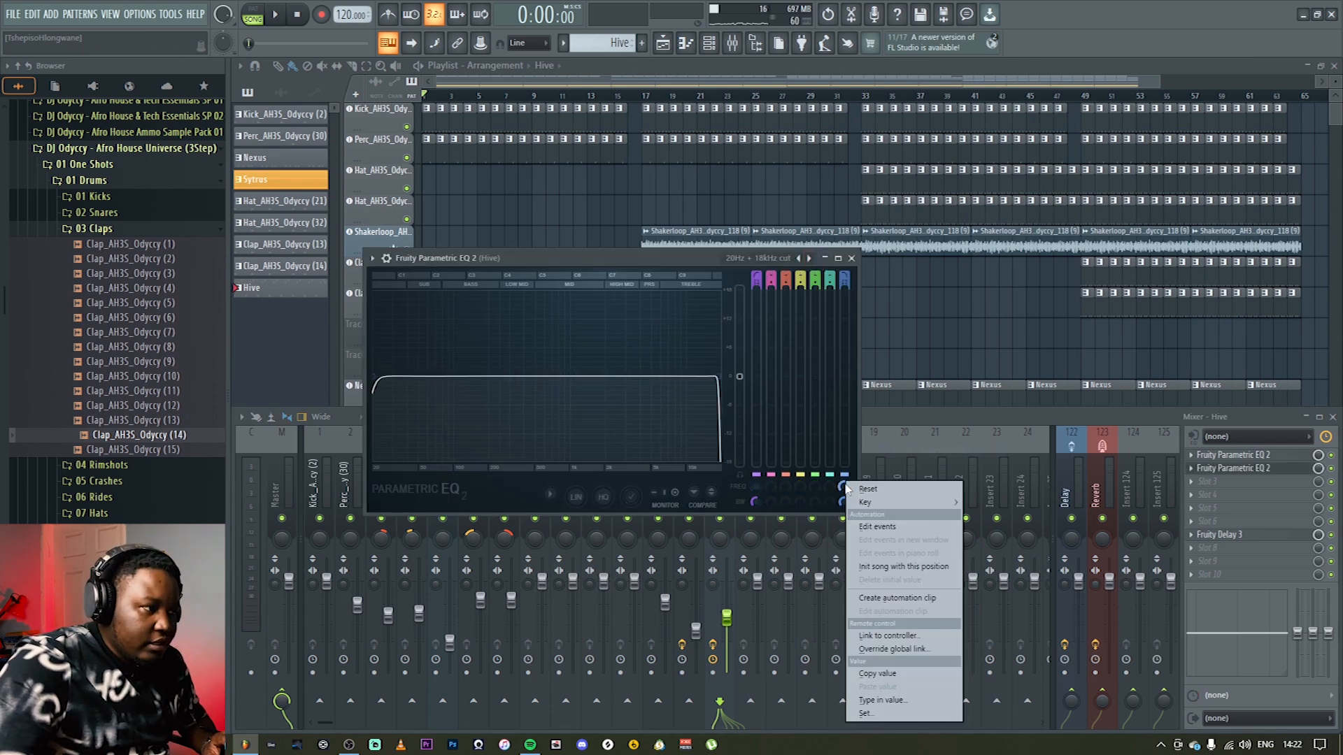
{"action": "left_click", "coordinate": [929, 597]}
{"action": "left_click", "coordinate": [851, 258]}
{"action": "key", "text": "F9"}
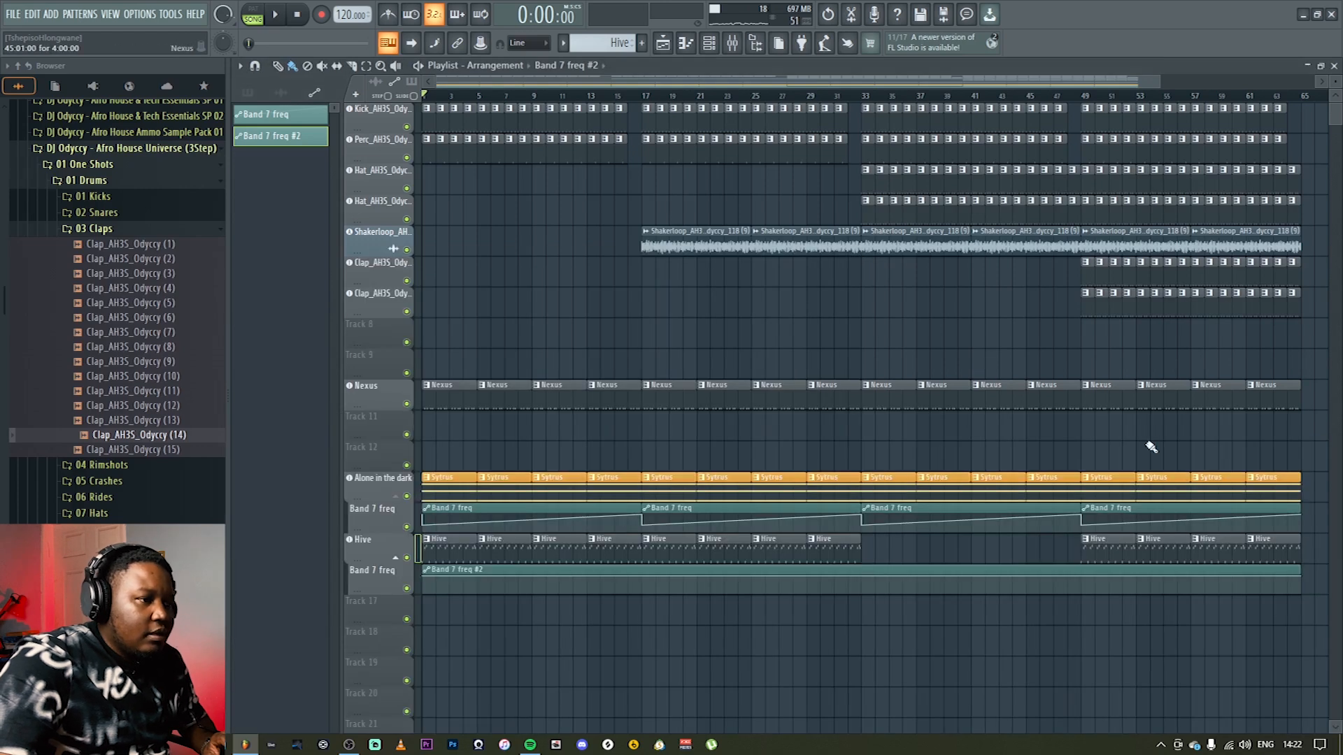
Step: Shorten the Band 7 freq #2 automation clip to bars 1 to 16 and shape it as a ramp rising from about 27%
{"action": "left_click_drag", "start_coordinate": [1302, 581], "coordinate": [668, 515]}
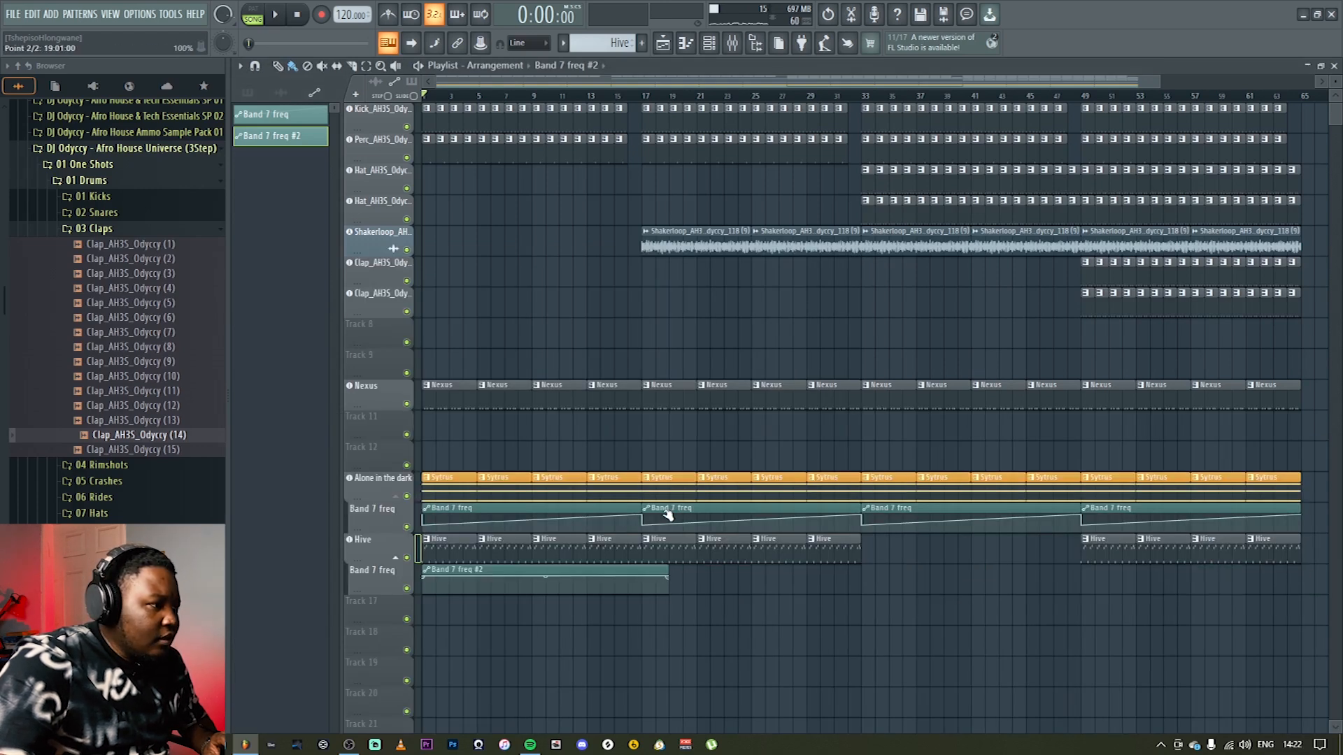
{"action": "right_click", "coordinate": [445, 573]}
{"action": "left_click", "coordinate": [429, 577]}
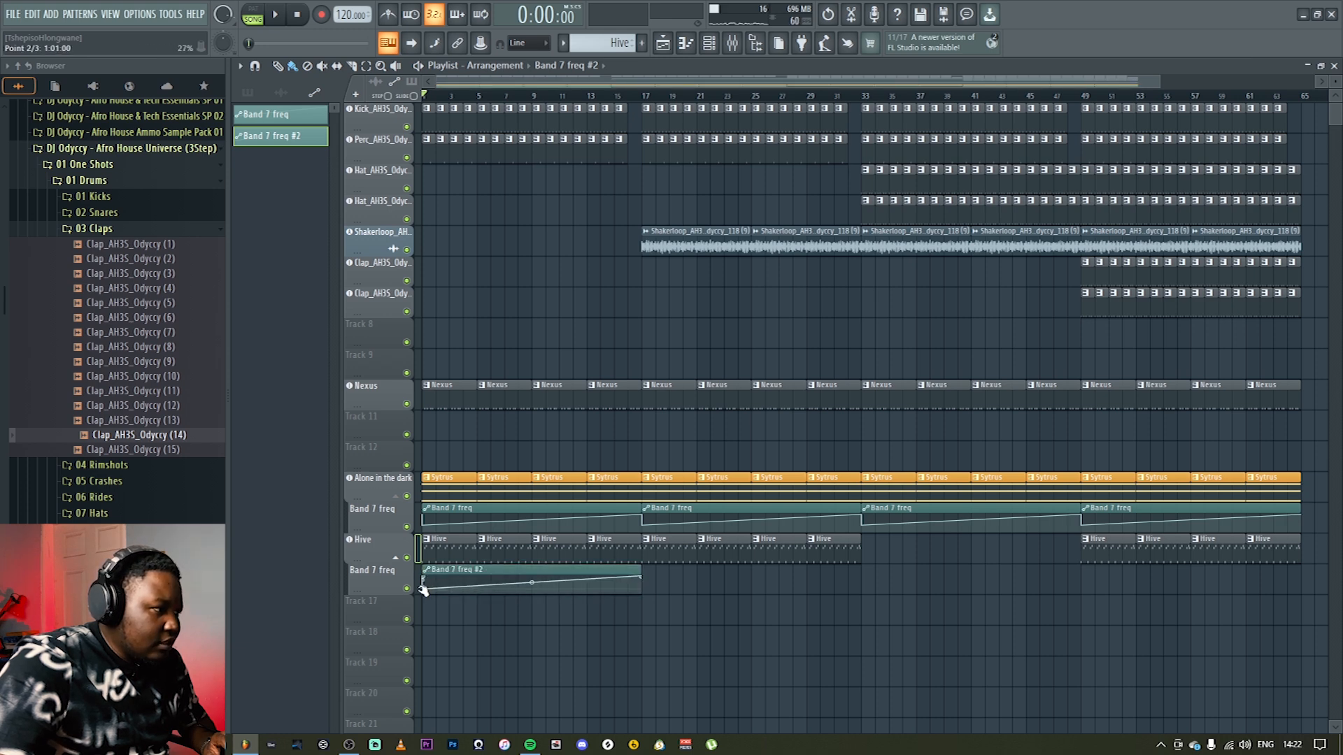
{"action": "key", "text": "space"}
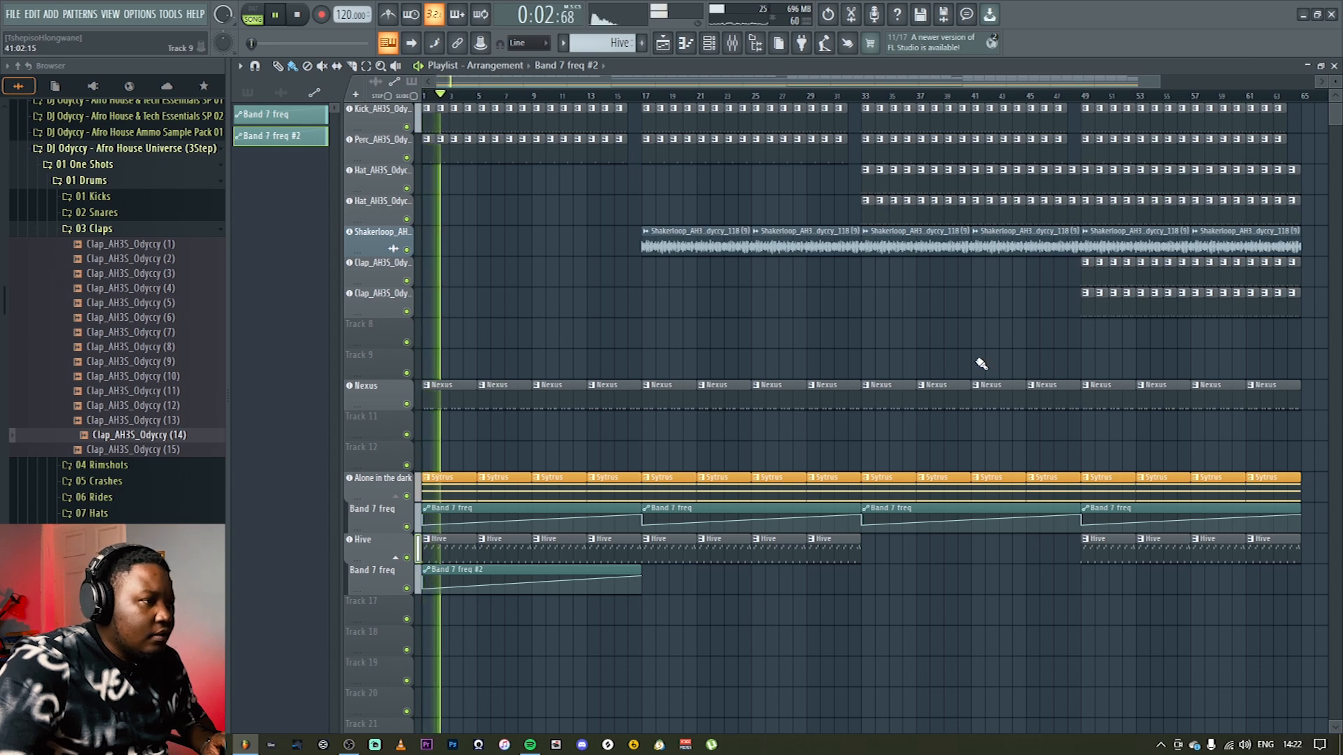
{"action": "key", "text": "space"}
Step: Raise the start point of the Band 7 freq #2 ramp to about 37%, and play the arrangement
{"action": "left_click_drag", "start_coordinate": [1335, 82], "coordinate": [1334, 105]}
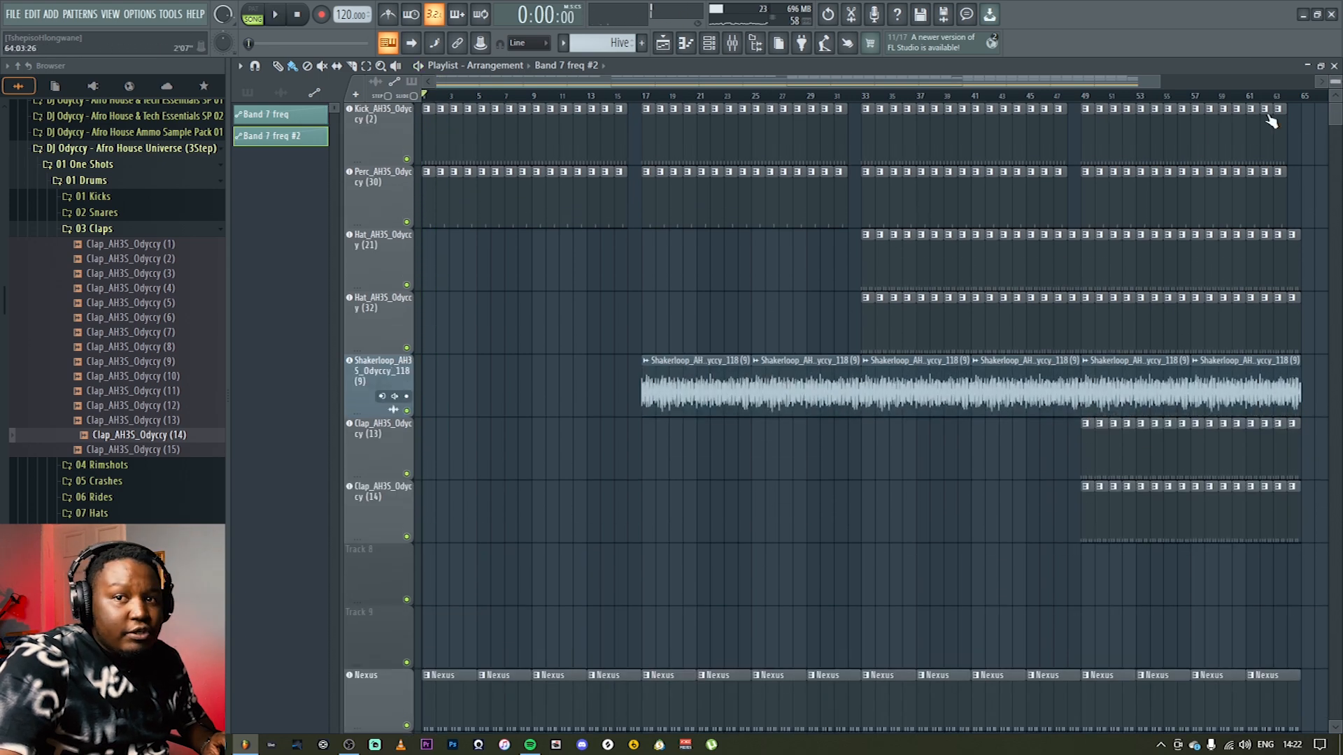
{"action": "scroll", "coordinate": [873, 378], "scroll_direction": "down", "scroll_amount": 5}
{"action": "scroll", "coordinate": [560, 465], "scroll_direction": "down", "scroll_amount": 6}
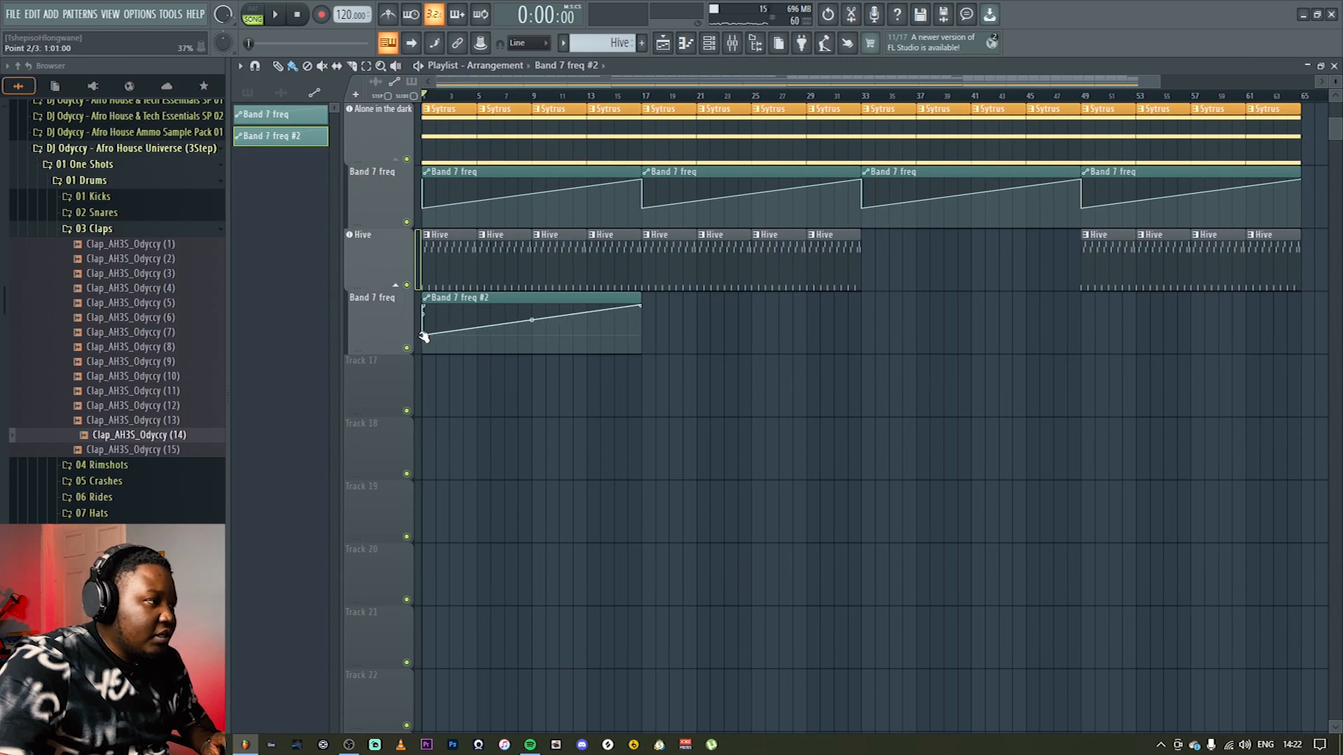
{"action": "key", "text": "space"}
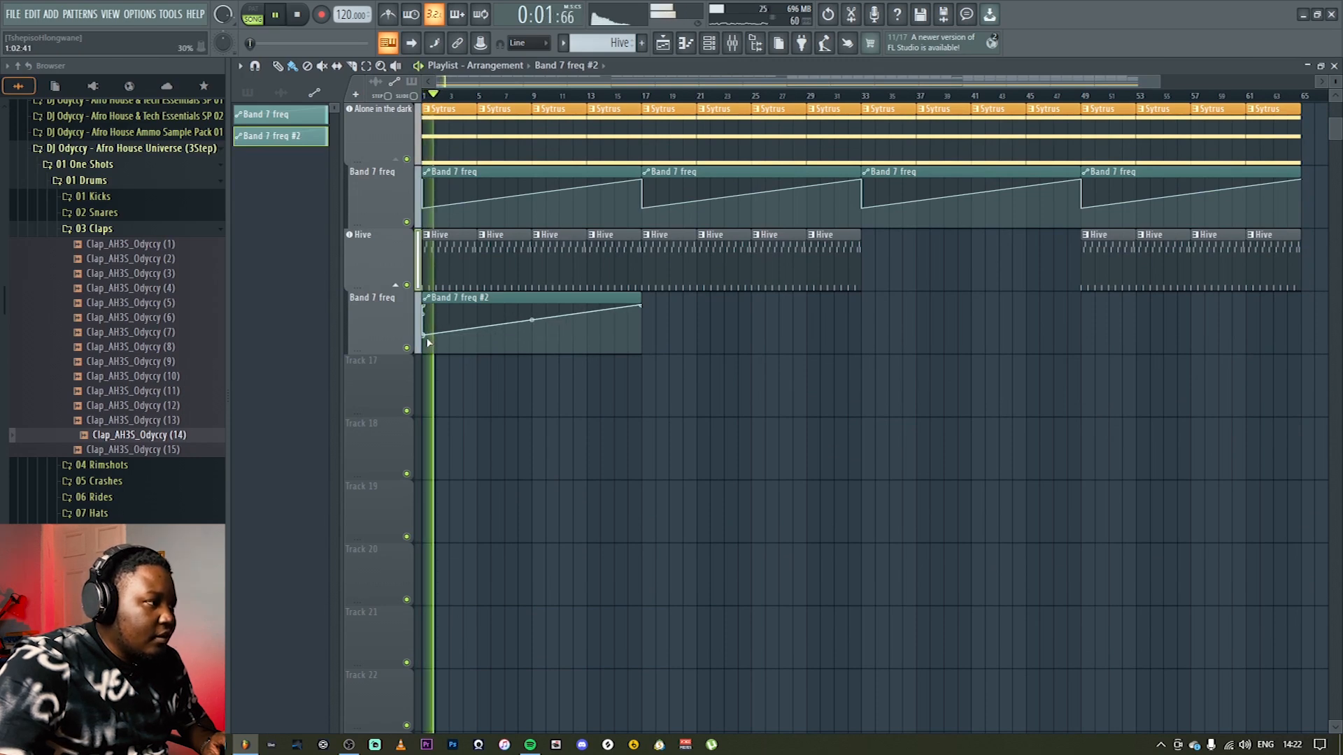
{"action": "key", "text": "space"}
{"action": "key", "text": "space"}
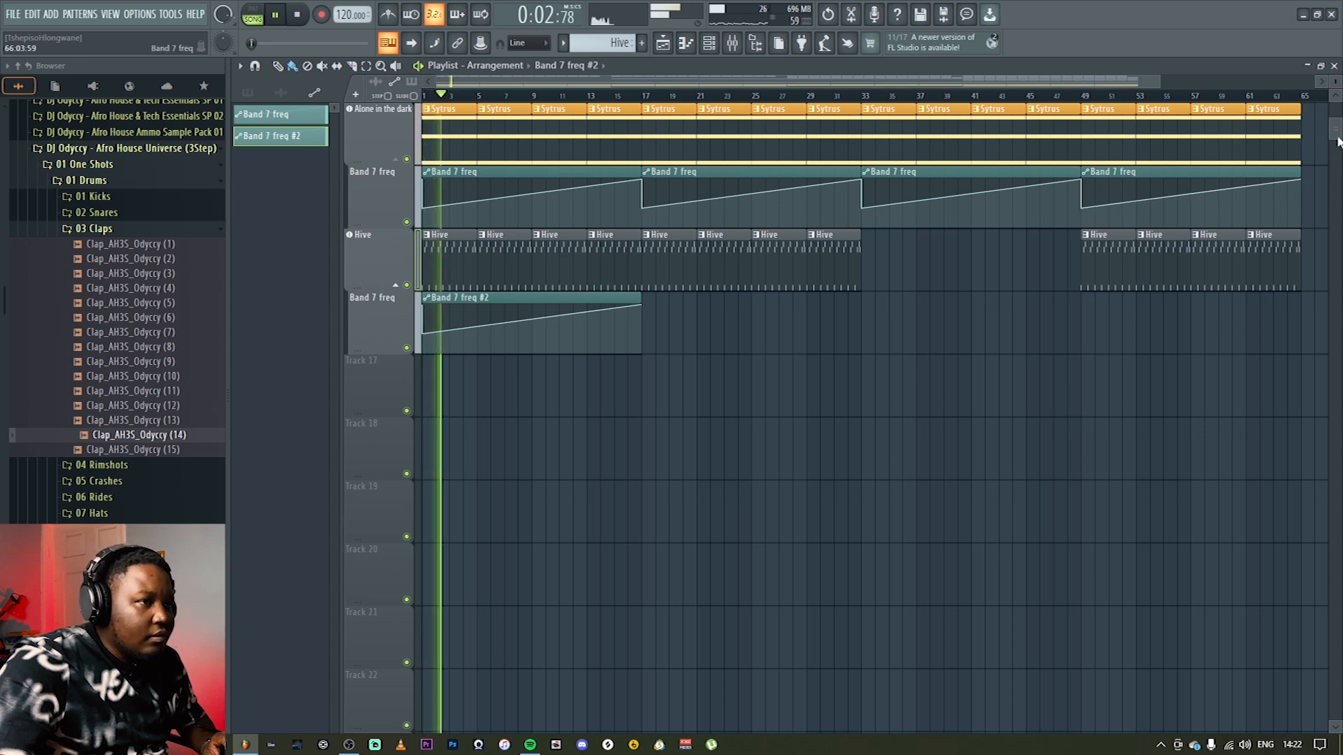
{"action": "scroll", "coordinate": [1337, 142], "scroll_direction": "down", "scroll_amount": 5}
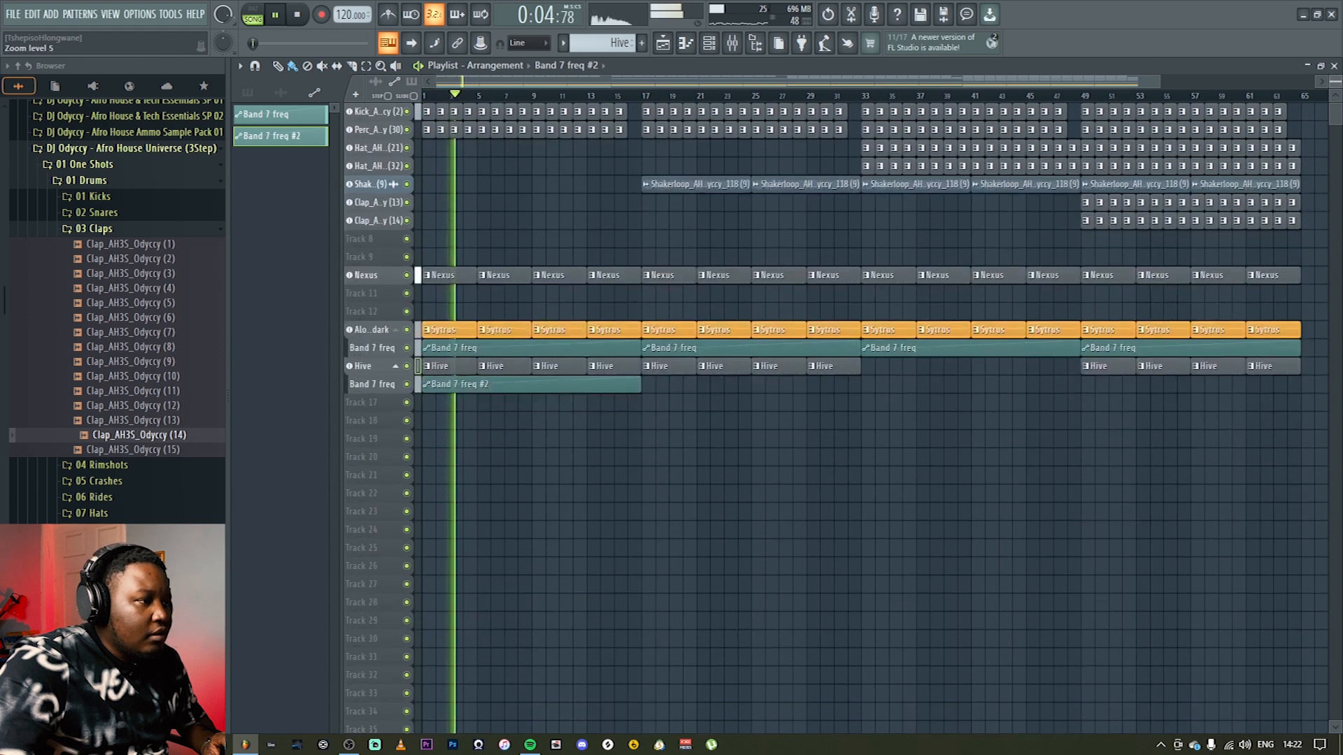
{"action": "scroll", "coordinate": [1337, 142], "scroll_direction": "up", "scroll_amount": 3}
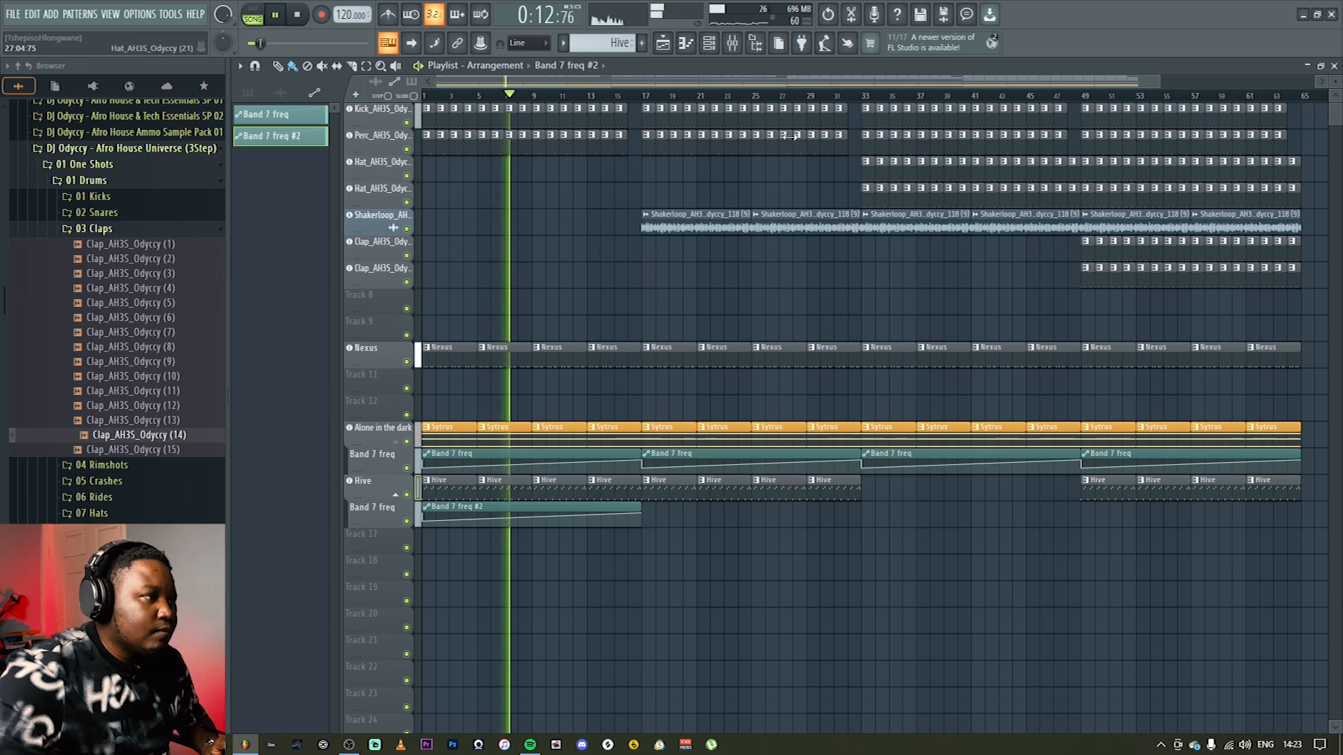
Step: Move the Nexus, Alone in the dark and Hive mixer tracks together to inserts 15, 16 and 17
{"action": "key", "text": "F9"}
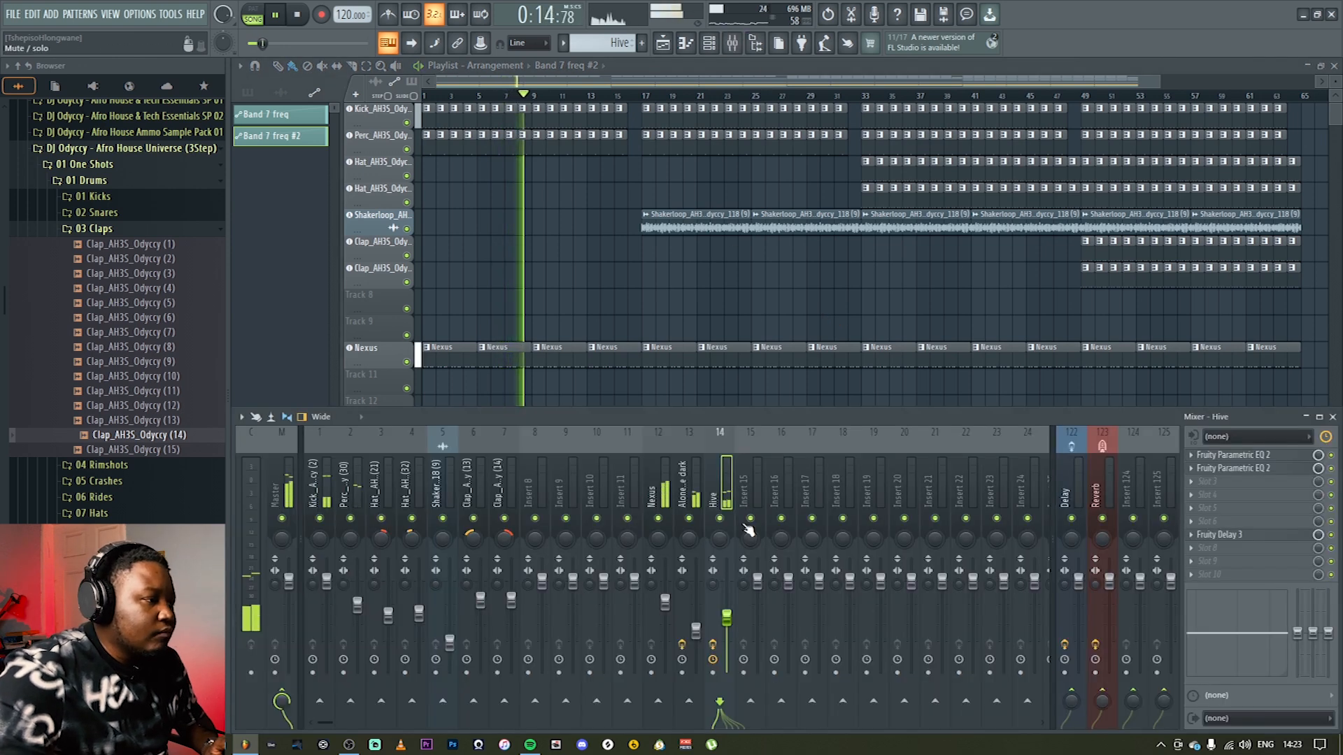
{"action": "left_click", "coordinate": [664, 492]}
{"action": "left_click", "coordinate": [702, 500], "text": "ctrl+shift"}
{"action": "left_click", "coordinate": [725, 500], "text": "ctrl+shift"}
{"action": "key", "text": "alt+Right"}
{"action": "key", "text": "alt+Right"}
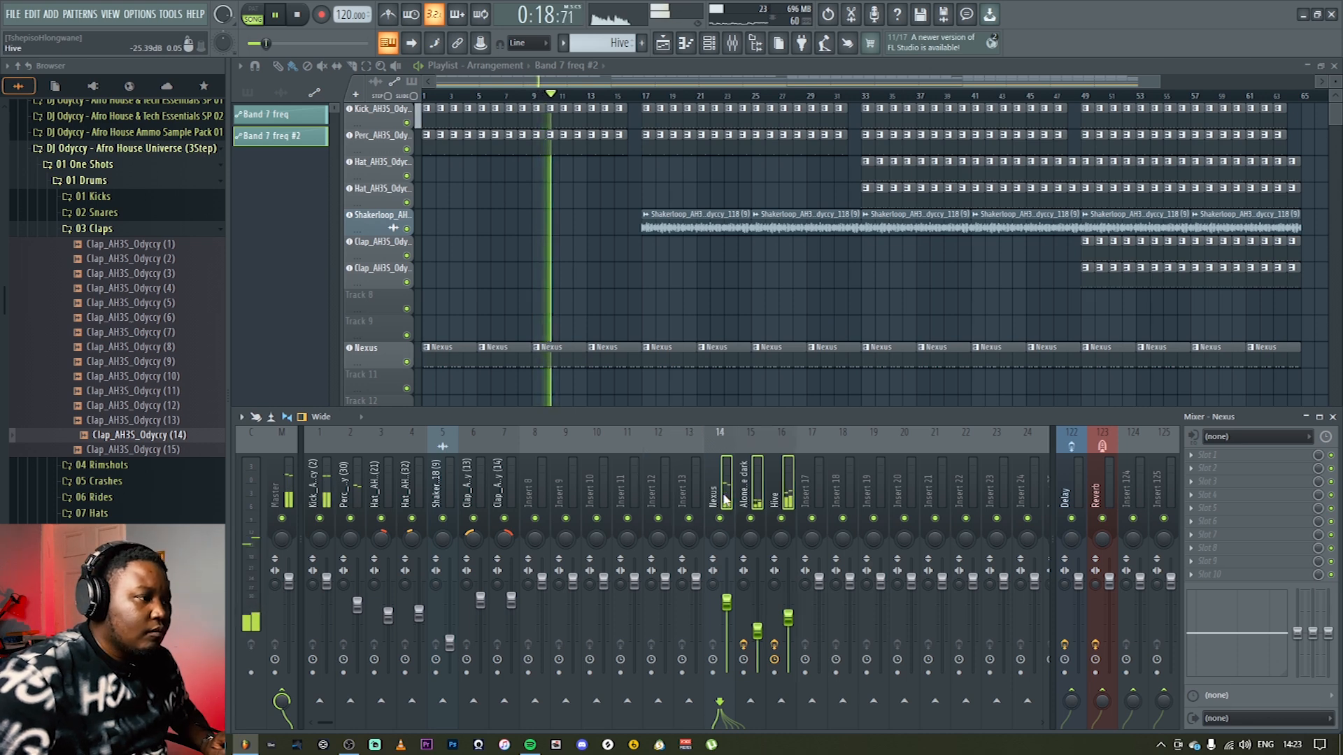
{"action": "key", "text": "alt+Right"}
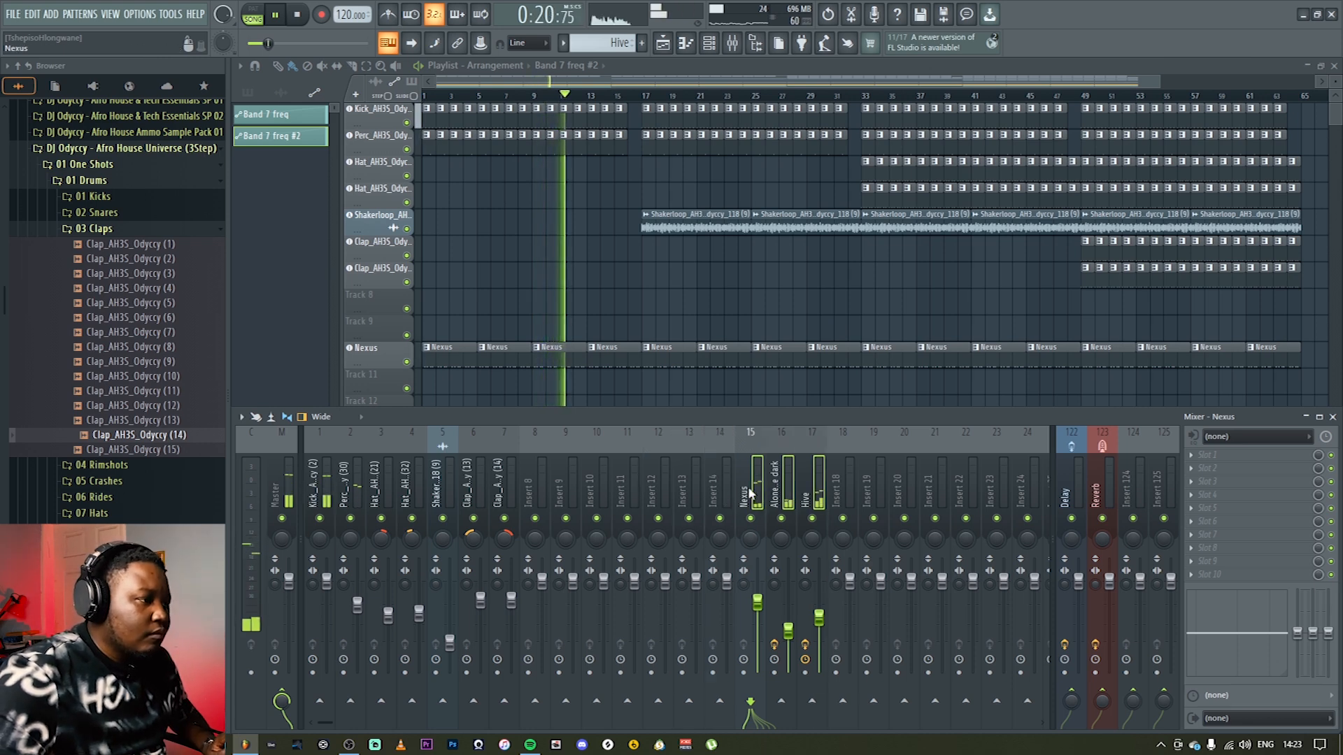
Step: Move the Nexus mixer track alone back to insert 13
{"action": "left_click", "coordinate": [778, 492]}
{"action": "left_click", "coordinate": [756, 493]}
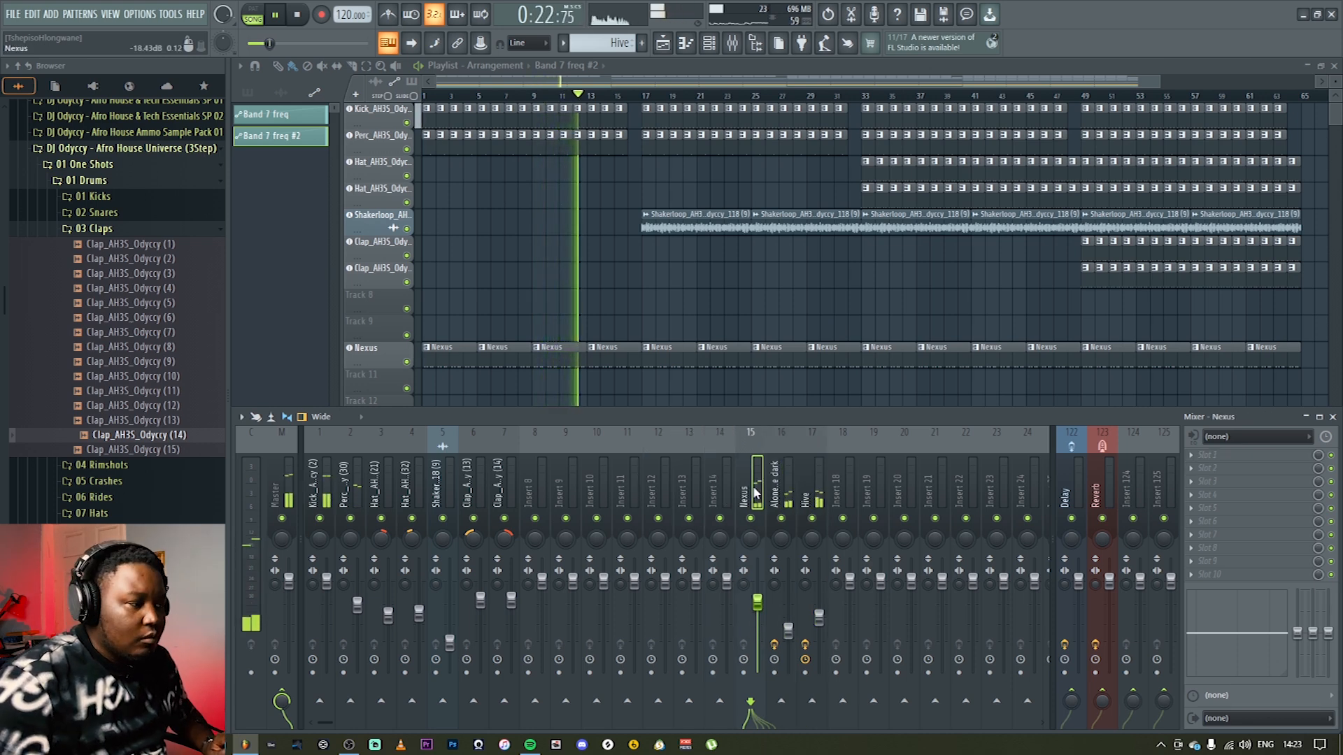
{"action": "key", "text": "alt+Left"}
{"action": "key", "text": "alt+Left"}
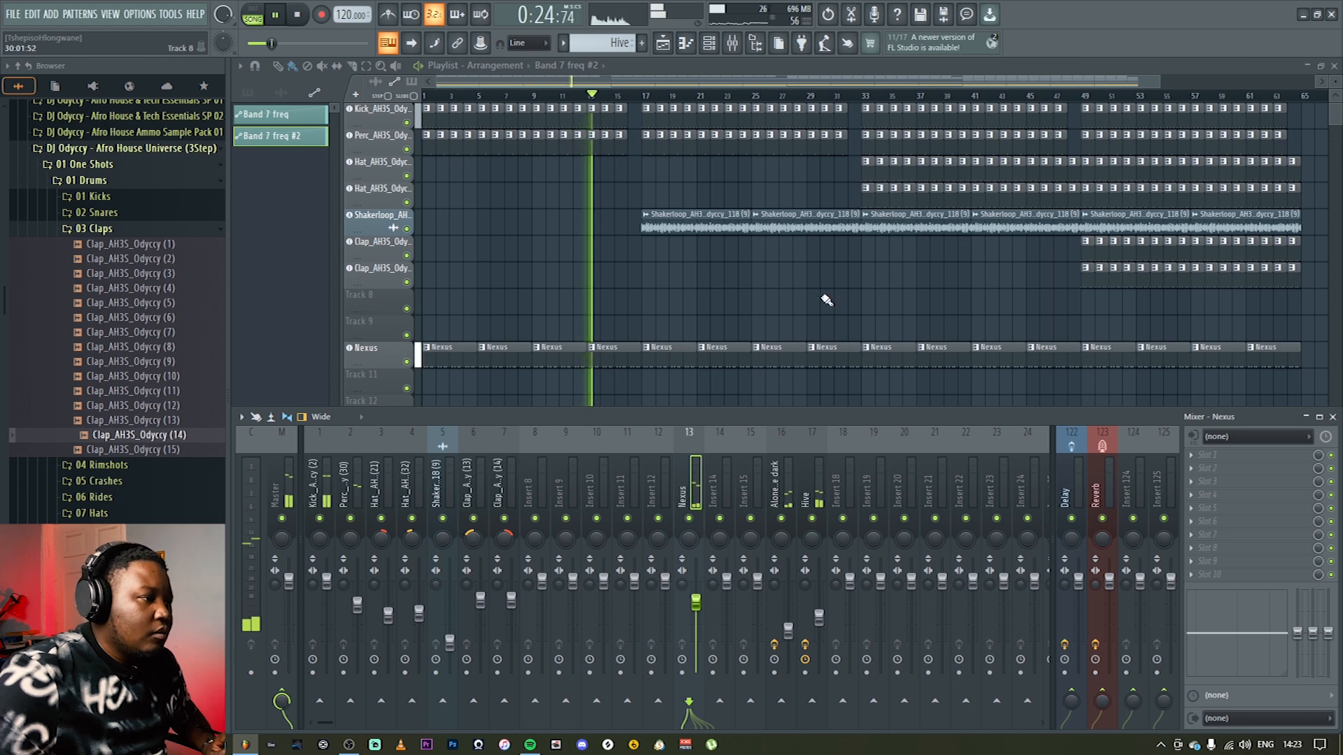
{"action": "key", "text": "F9"}
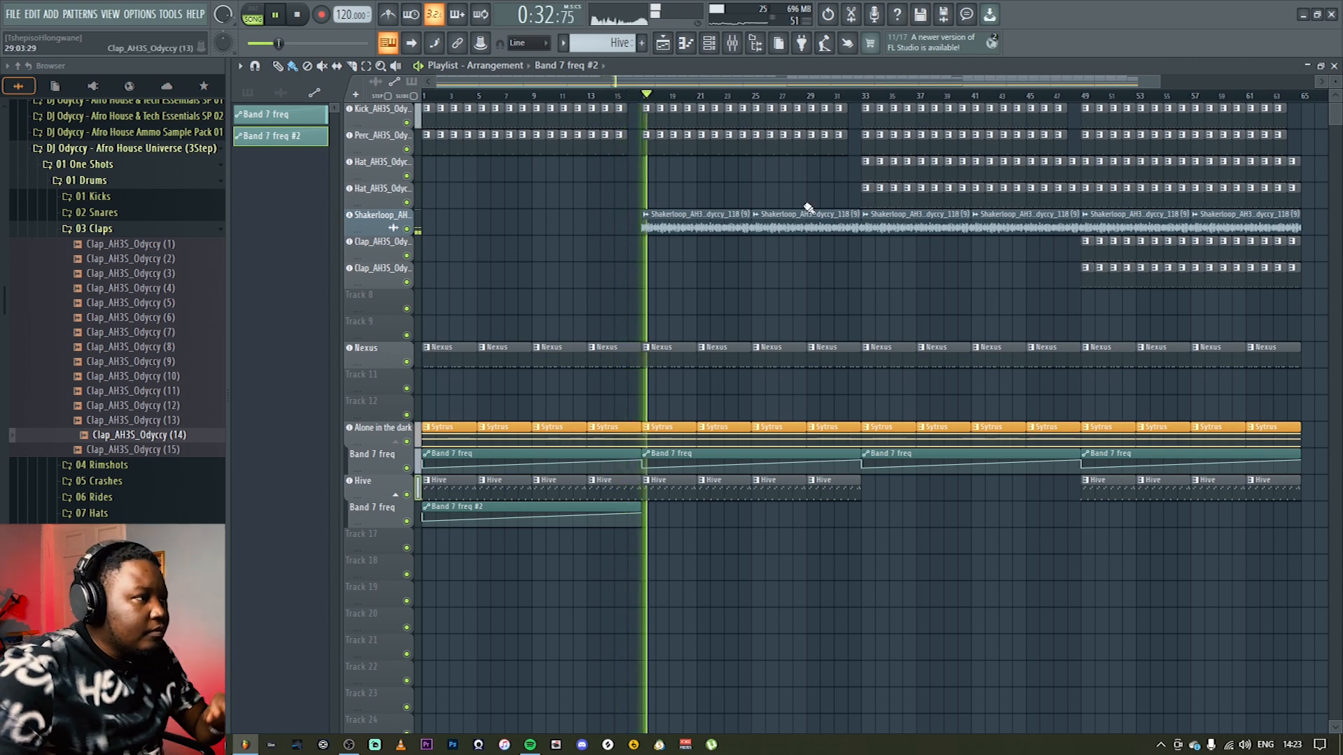
Step: Select the Shakerloop mixer track, listen to the arrangement from the shaker's entry, and stop playback
{"action": "key", "text": "F9"}
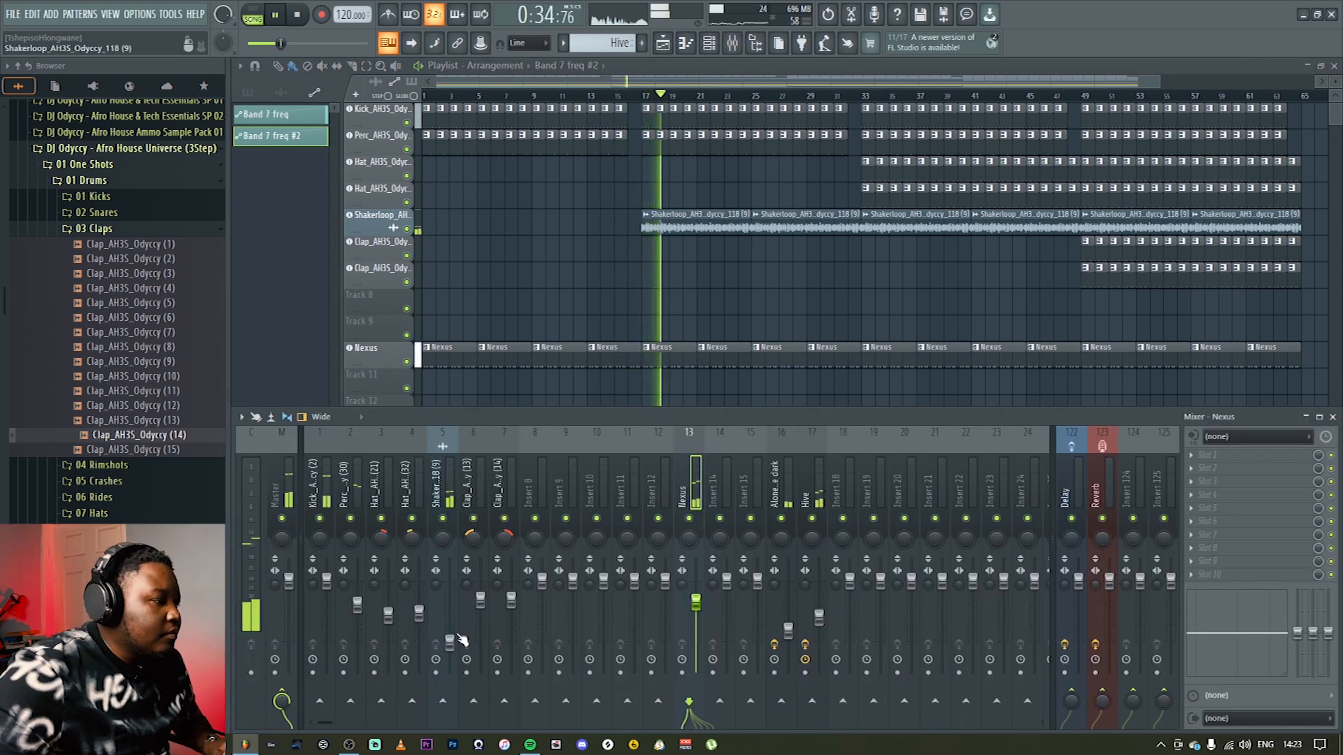
{"action": "left_click", "coordinate": [449, 641]}
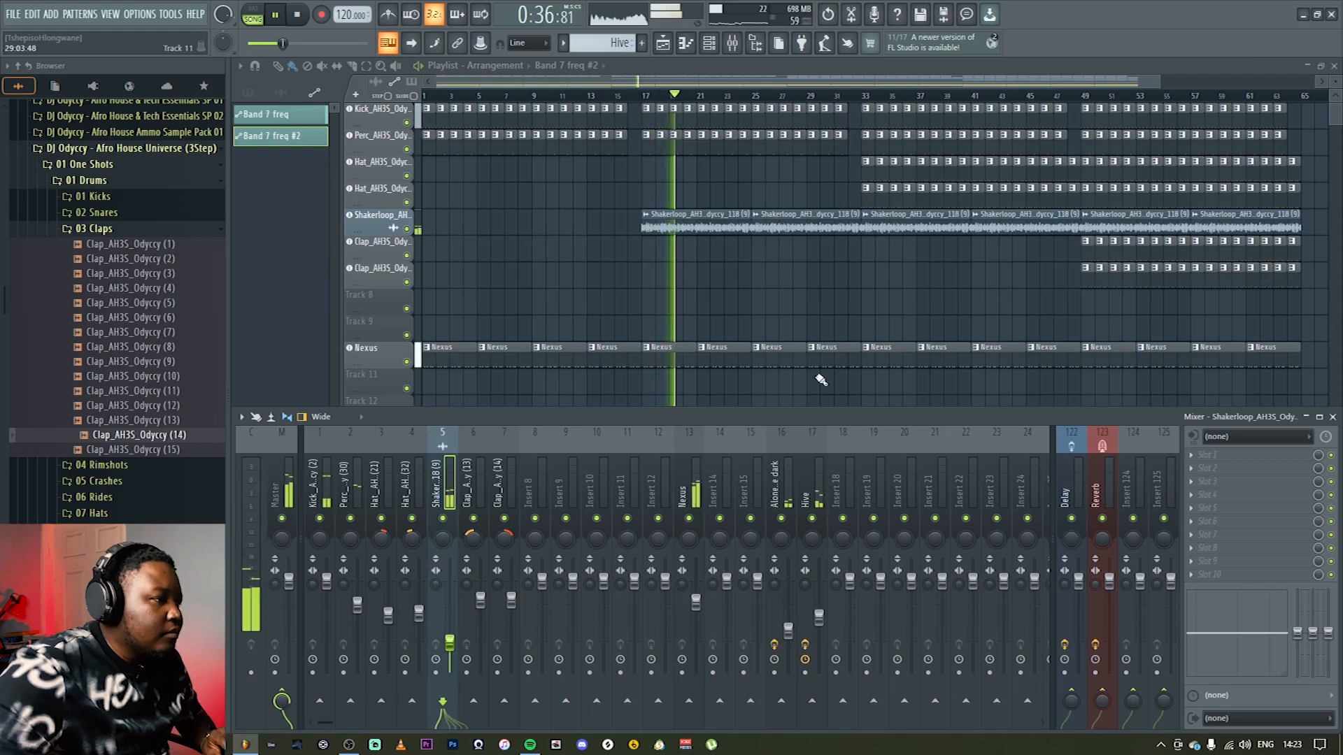
{"action": "key", "text": "F9"}
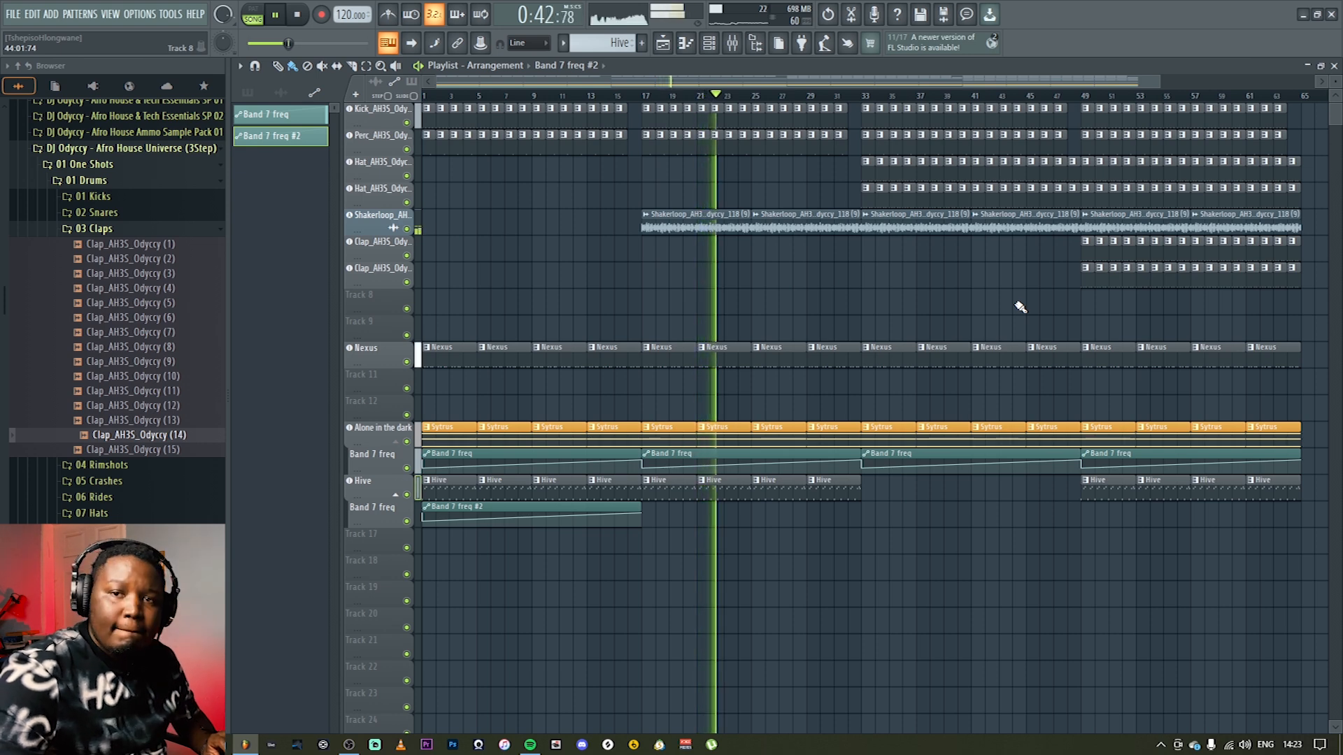
{"action": "key", "text": "space"}
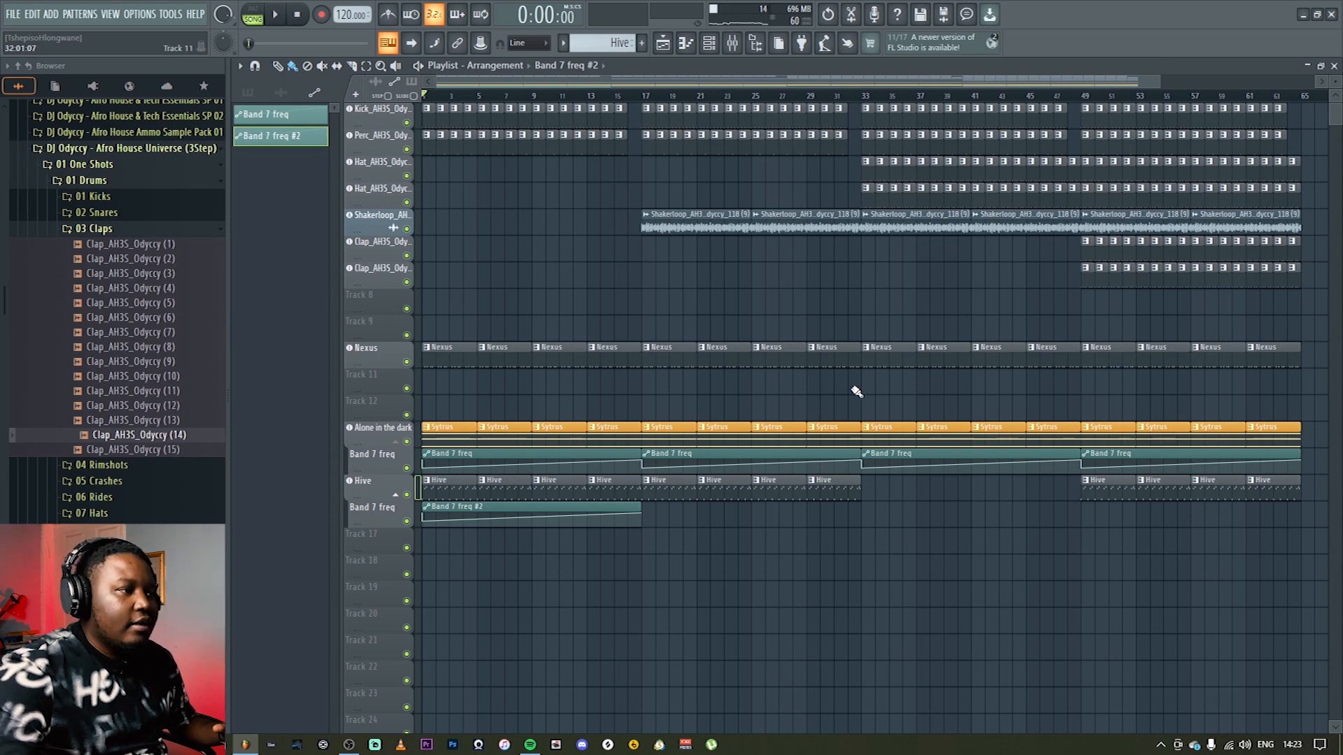
Step: Delete the first four Nexus clips so the track starts at bar 17
{"action": "right_click", "coordinate": [621, 358]}
{"action": "right_click", "coordinate": [560, 358]}
{"action": "right_click", "coordinate": [504, 360]}
{"action": "right_click", "coordinate": [454, 362]}
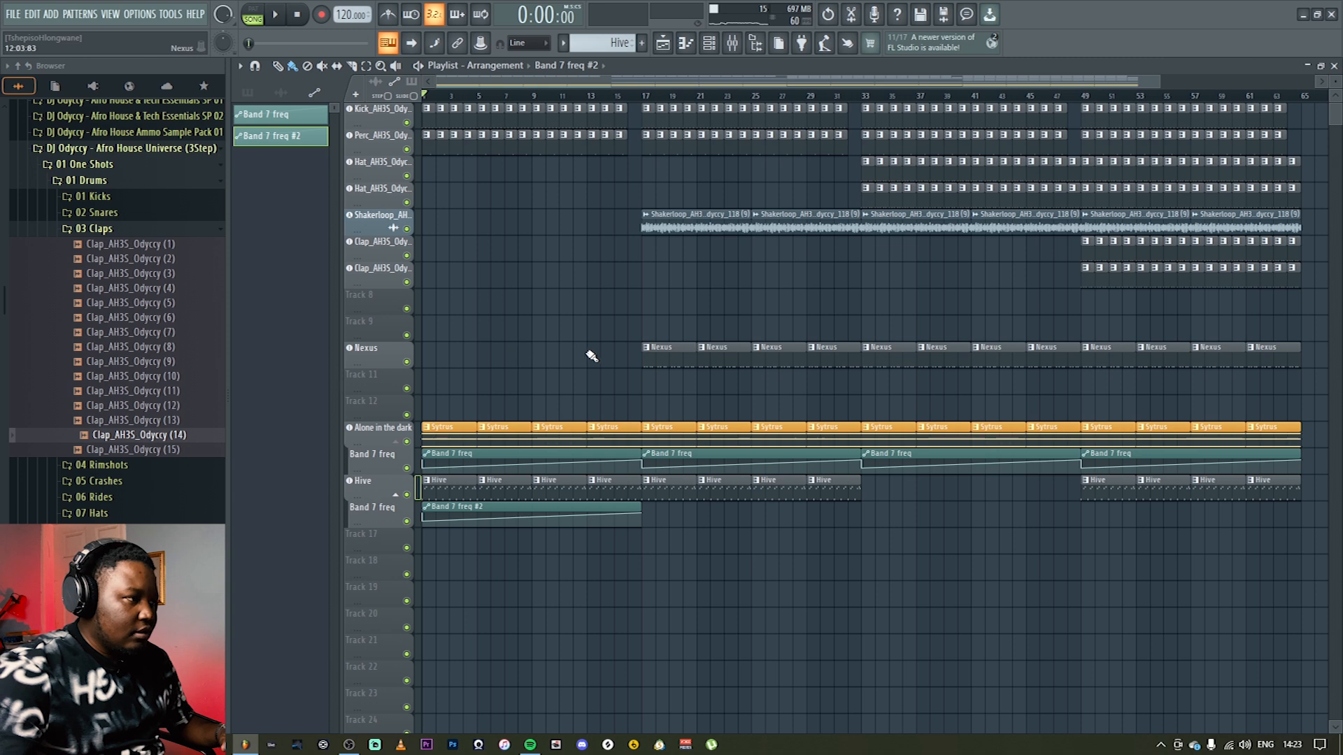
Step: Listen to the arrangement from bar 1 and again from bar 15 into bar 17, and move the playback position to bar 31
{"action": "left_click", "coordinate": [588, 96]}
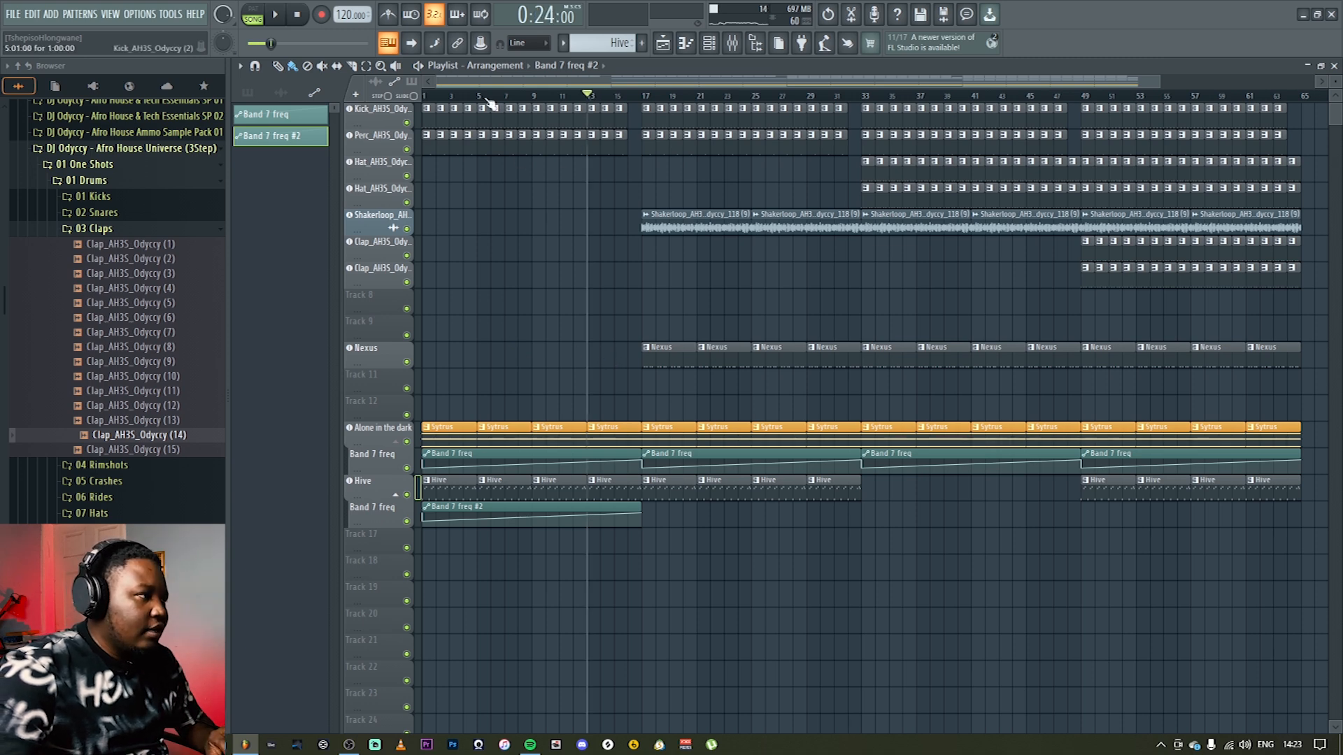
{"action": "left_click", "coordinate": [428, 96]}
{"action": "key", "text": "space"}
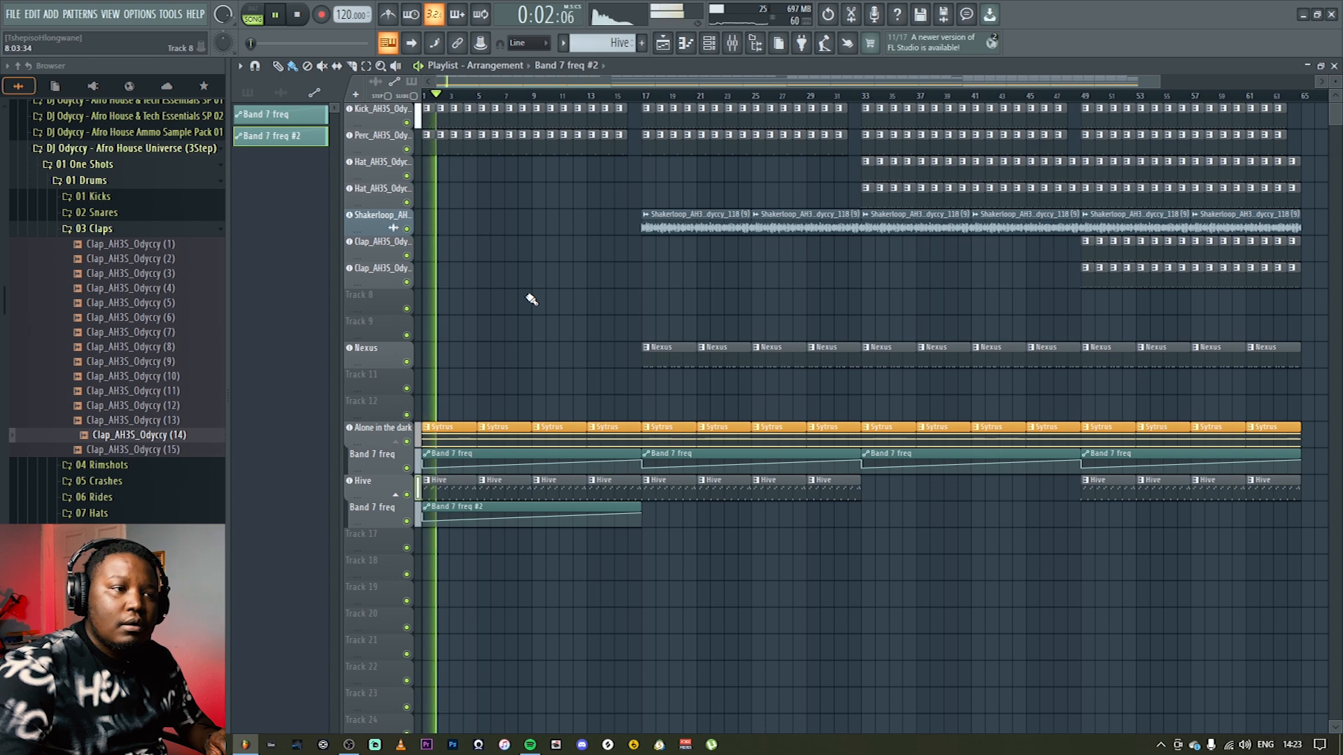
{"action": "key", "text": "space"}
{"action": "left_click", "coordinate": [616, 99]}
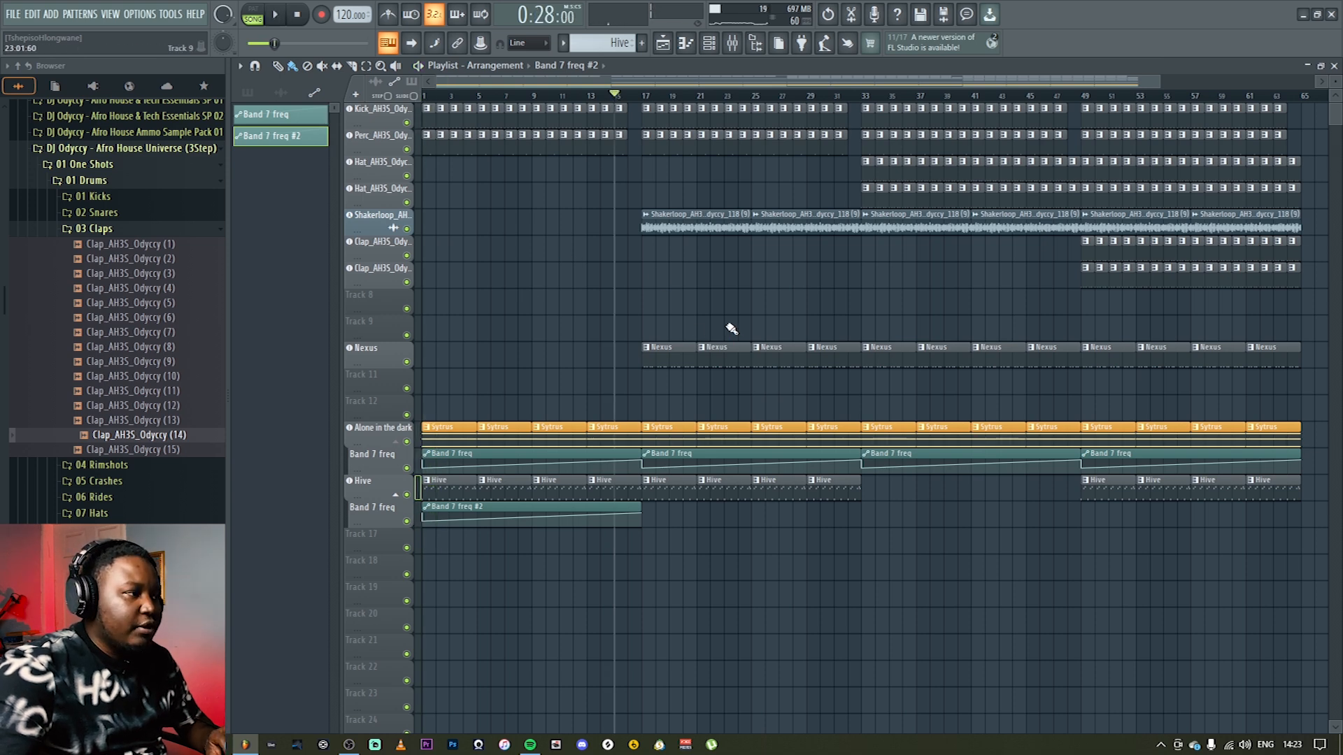
{"action": "key", "text": "space"}
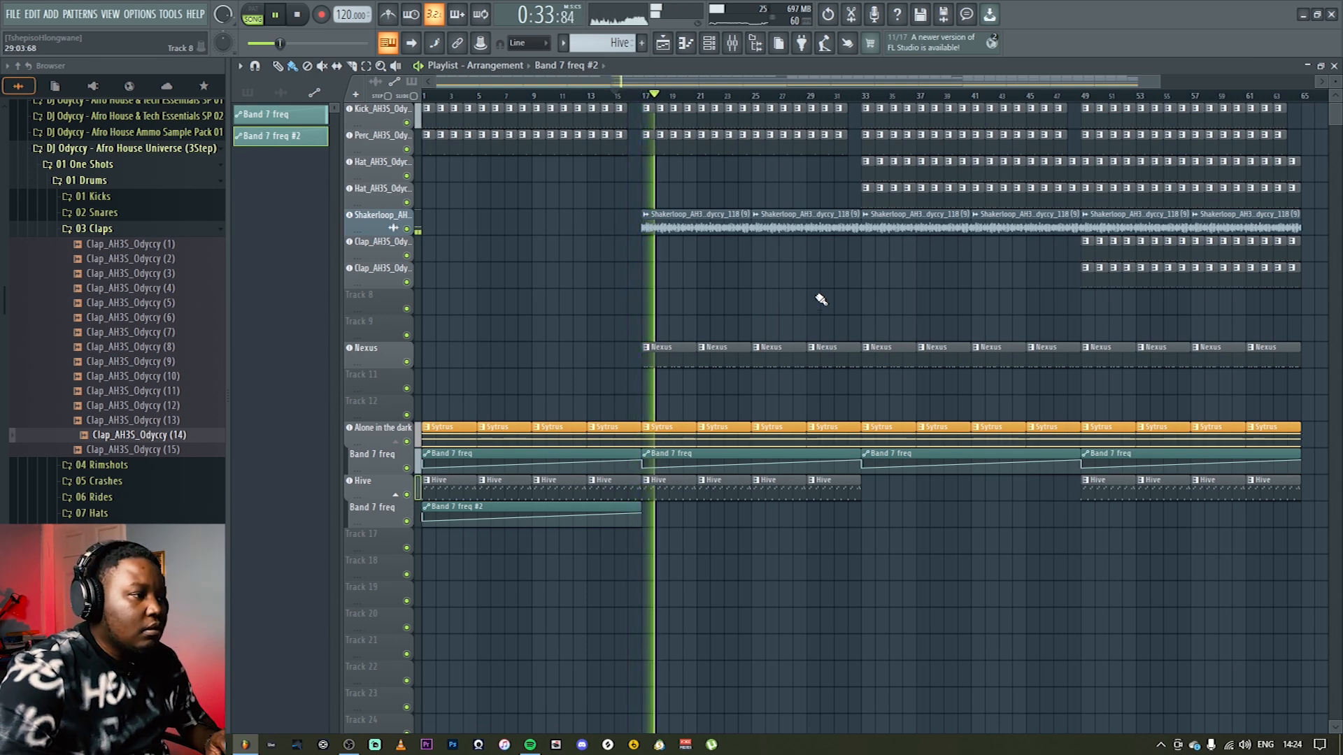
{"action": "key", "text": "space"}
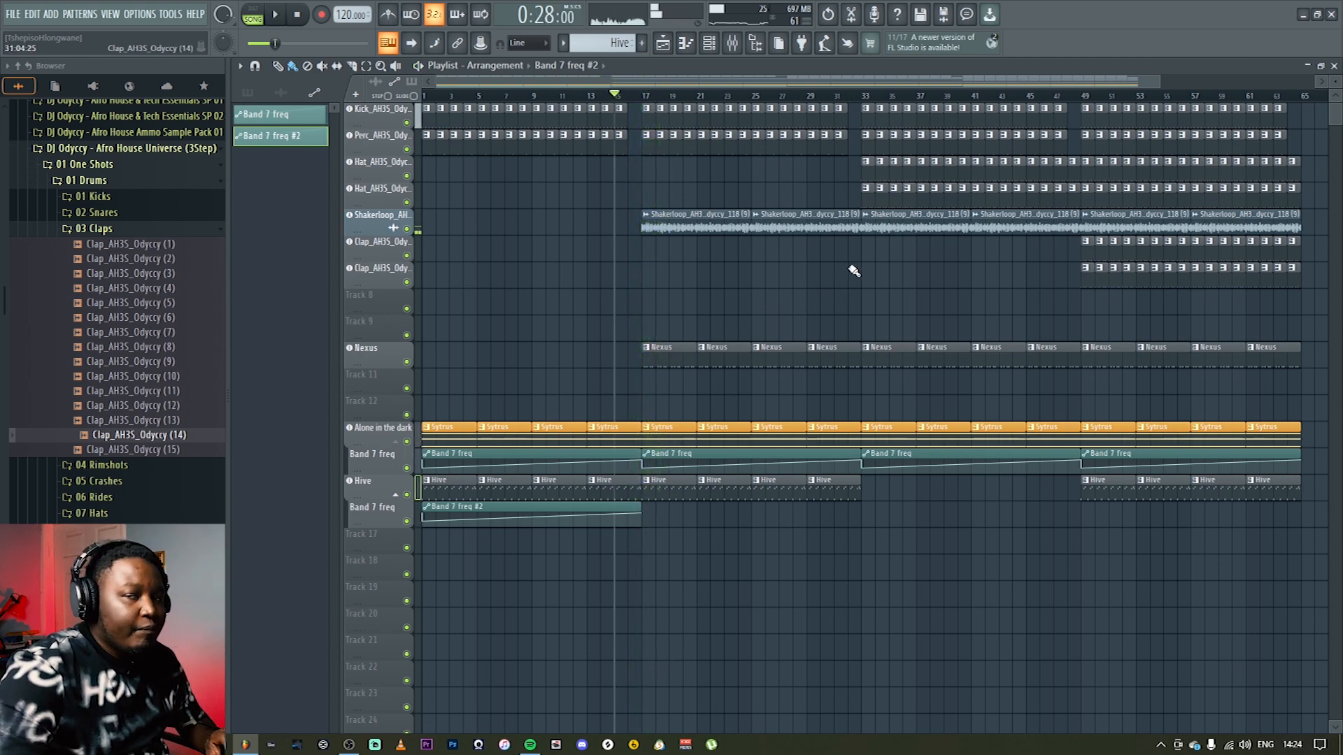
{"action": "left_click", "coordinate": [846, 99]}
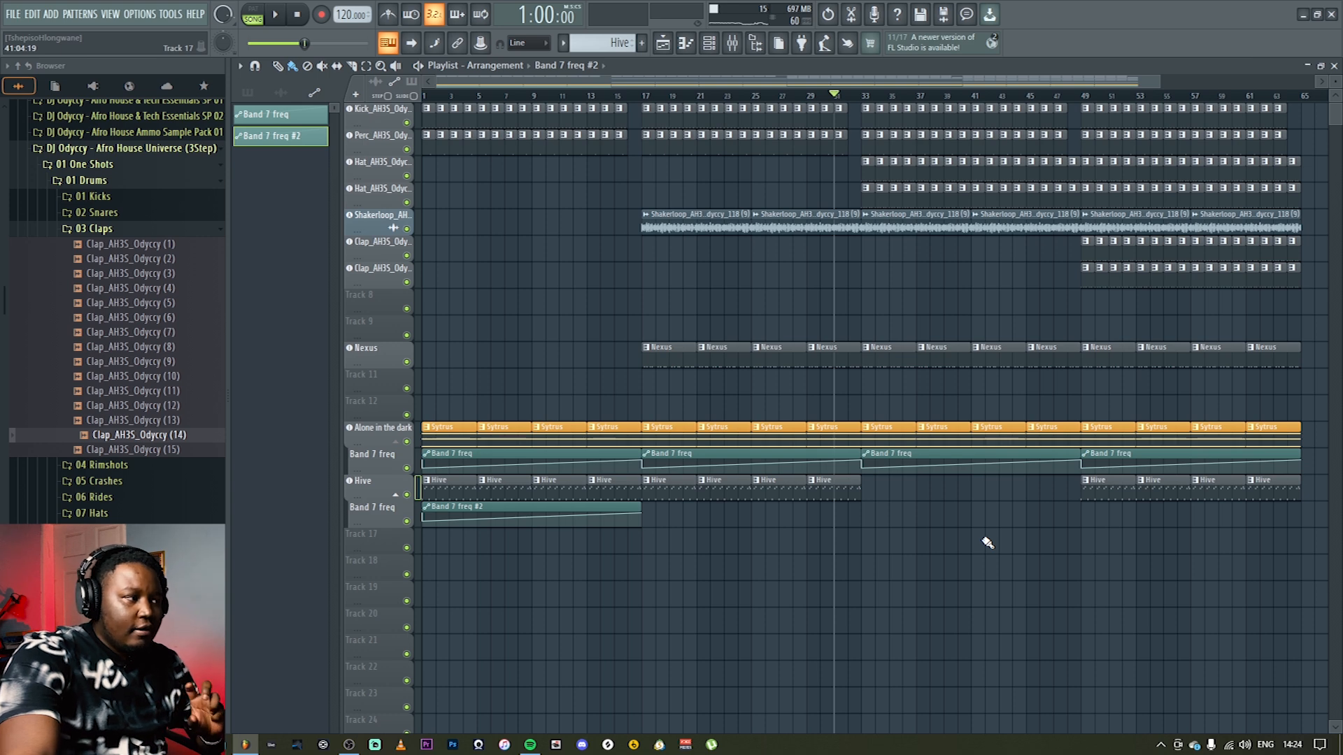
Step: Turn the empty track below Nexus into a GMS instrument track and load the Analog Bass 4 TE preset from the Basses bank
{"action": "right_click", "coordinate": [396, 377]}
{"action": "mouse_move", "coordinate": [452, 469]}
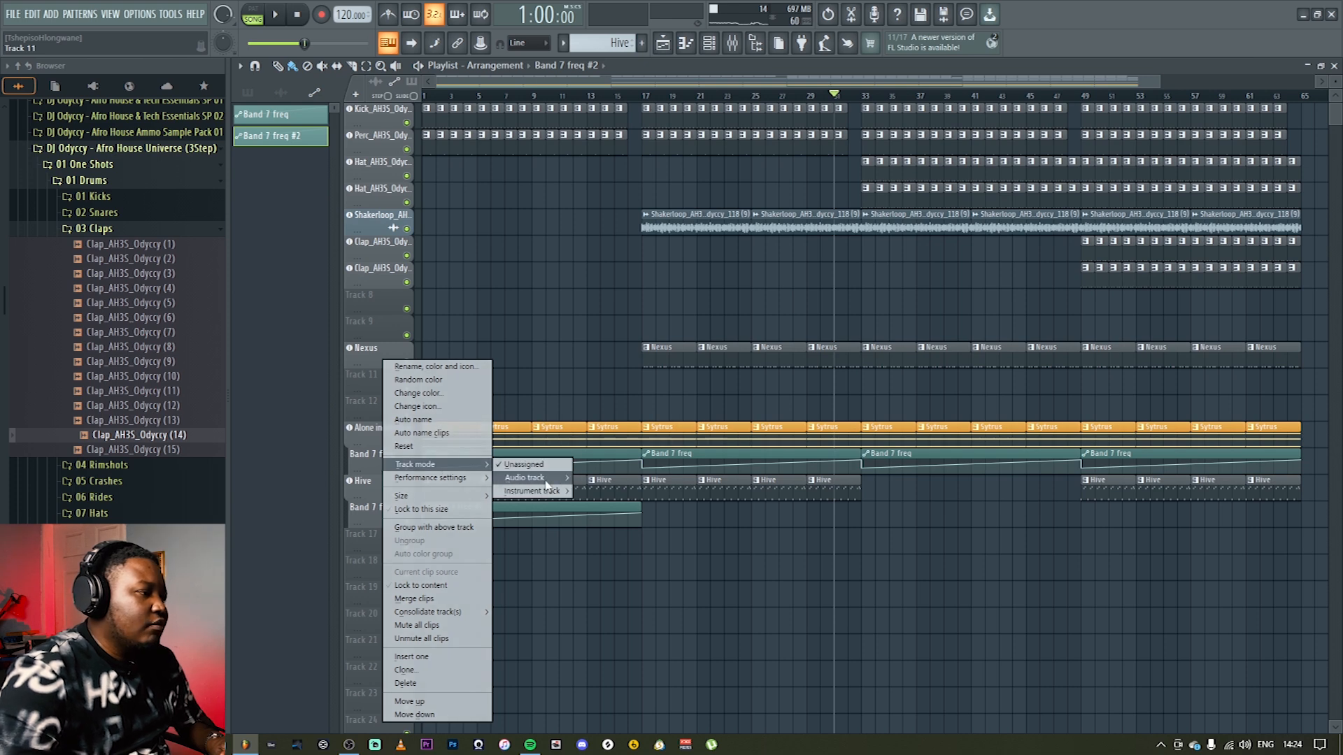
{"action": "mouse_move", "coordinate": [538, 478]}
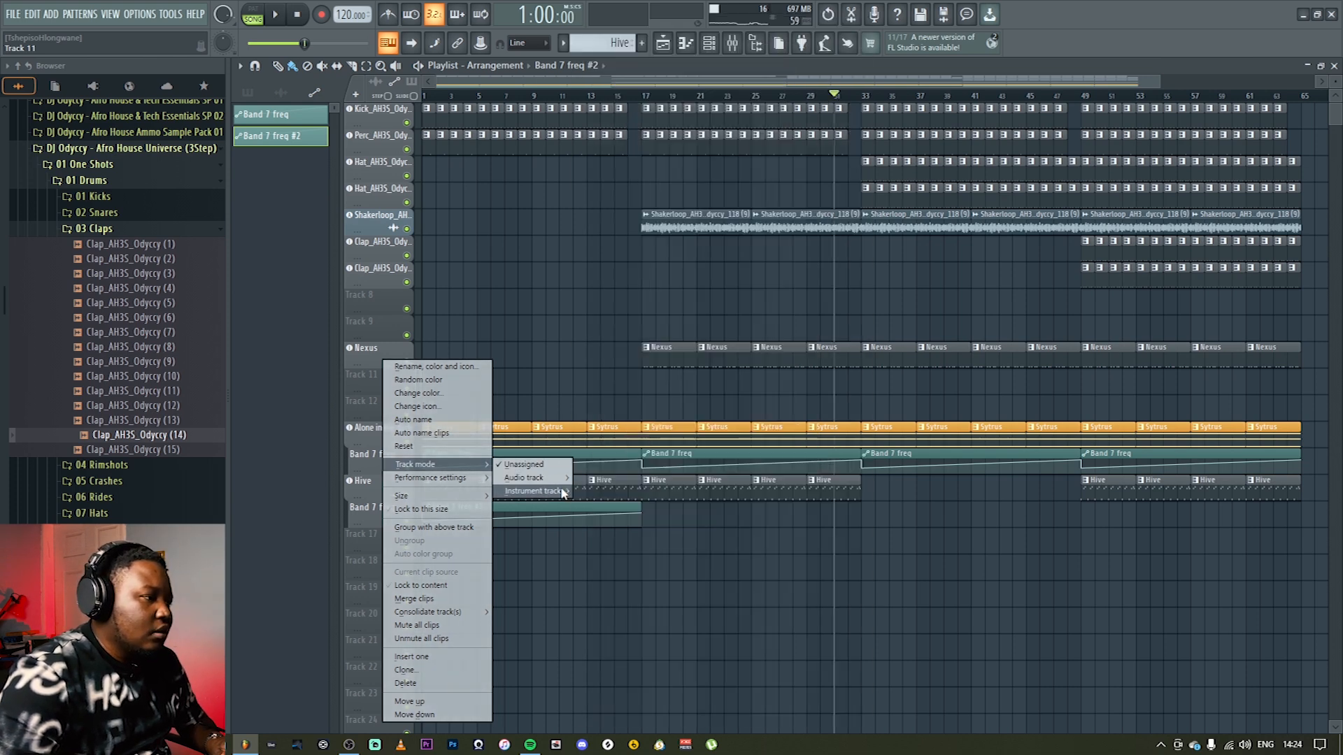
{"action": "left_click", "coordinate": [728, 196]}
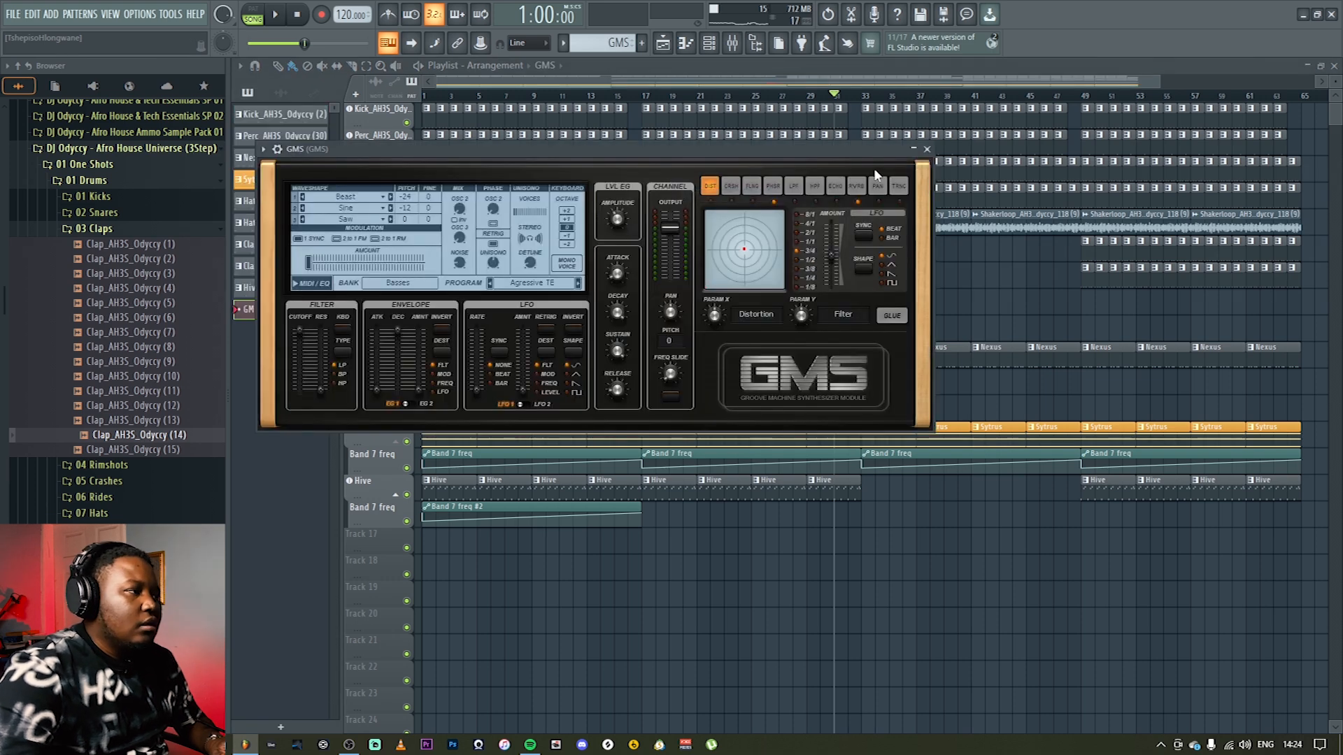
{"action": "left_click", "coordinate": [397, 284]}
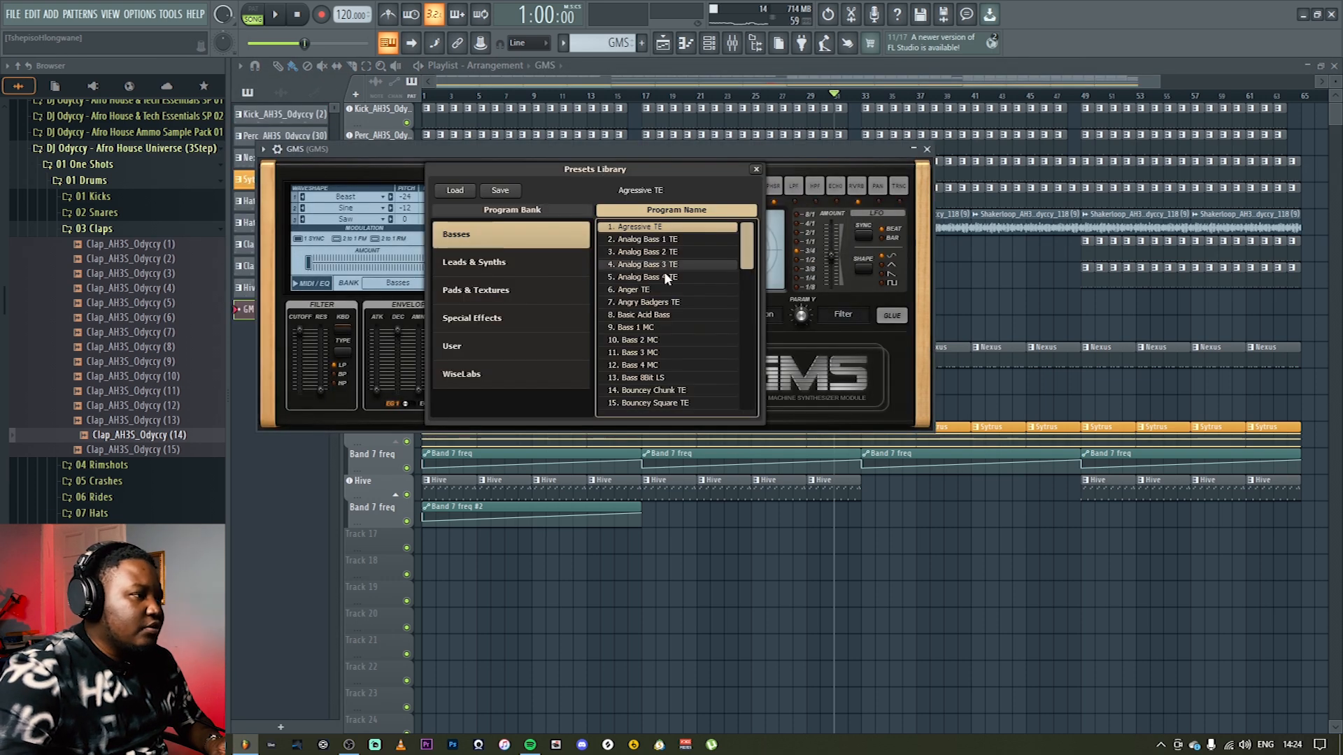
{"action": "left_click", "coordinate": [645, 277]}
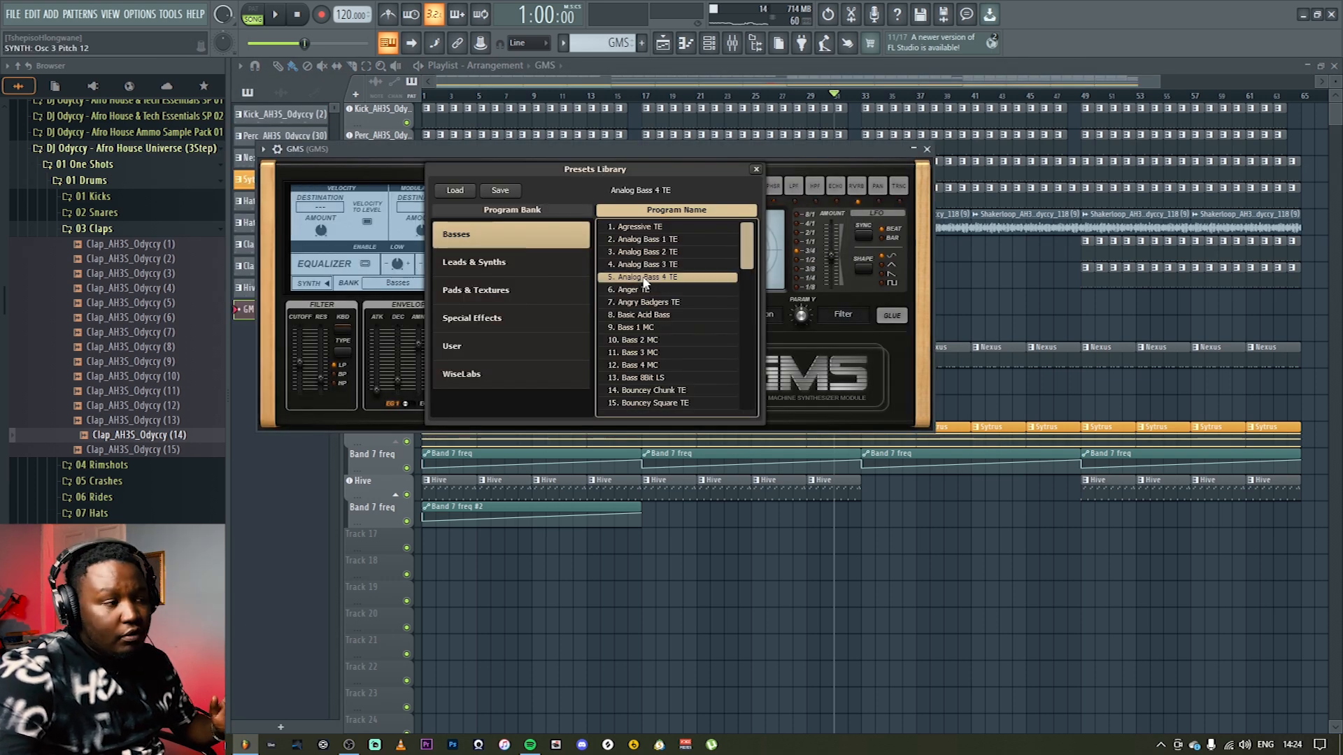
{"action": "left_click", "coordinate": [927, 150]}
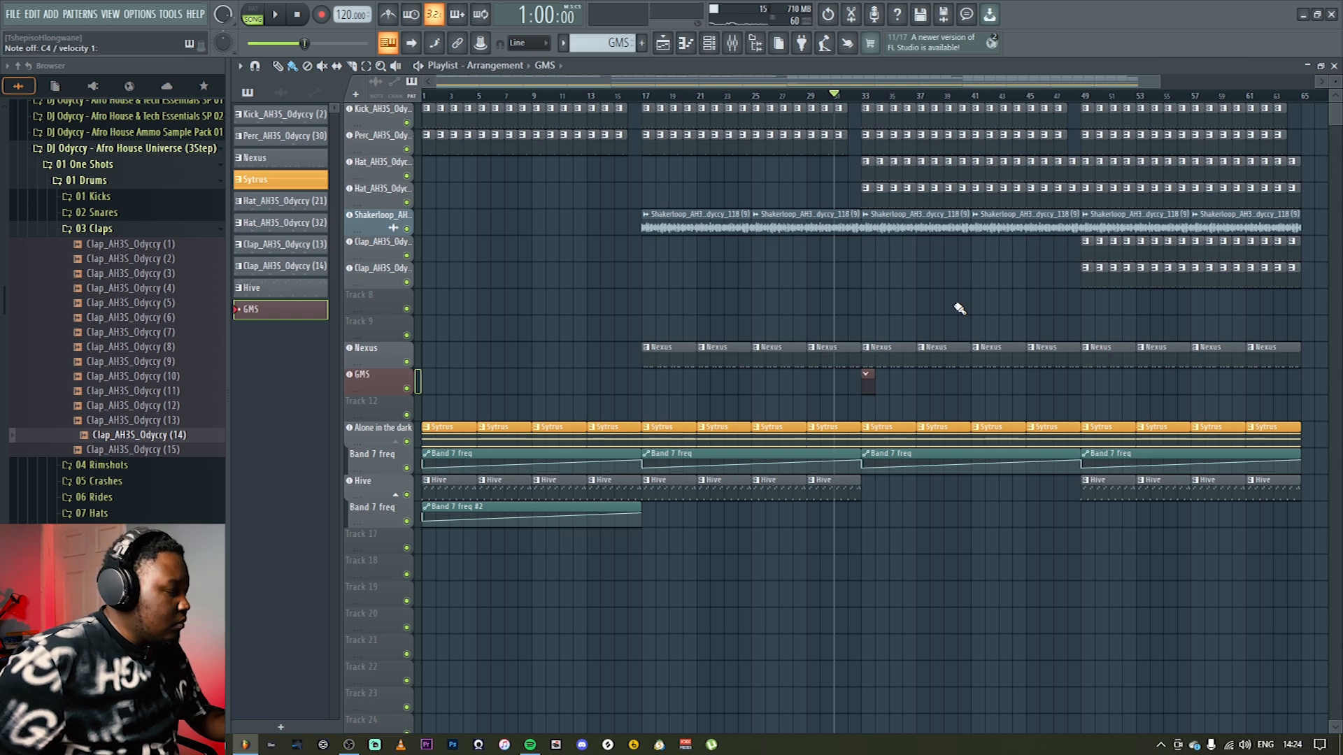
Step: Rehearse a bass part over playback from bar 31 and record a four-note bass line on the GMS track starting at bar 33
{"action": "key", "text": "space"}
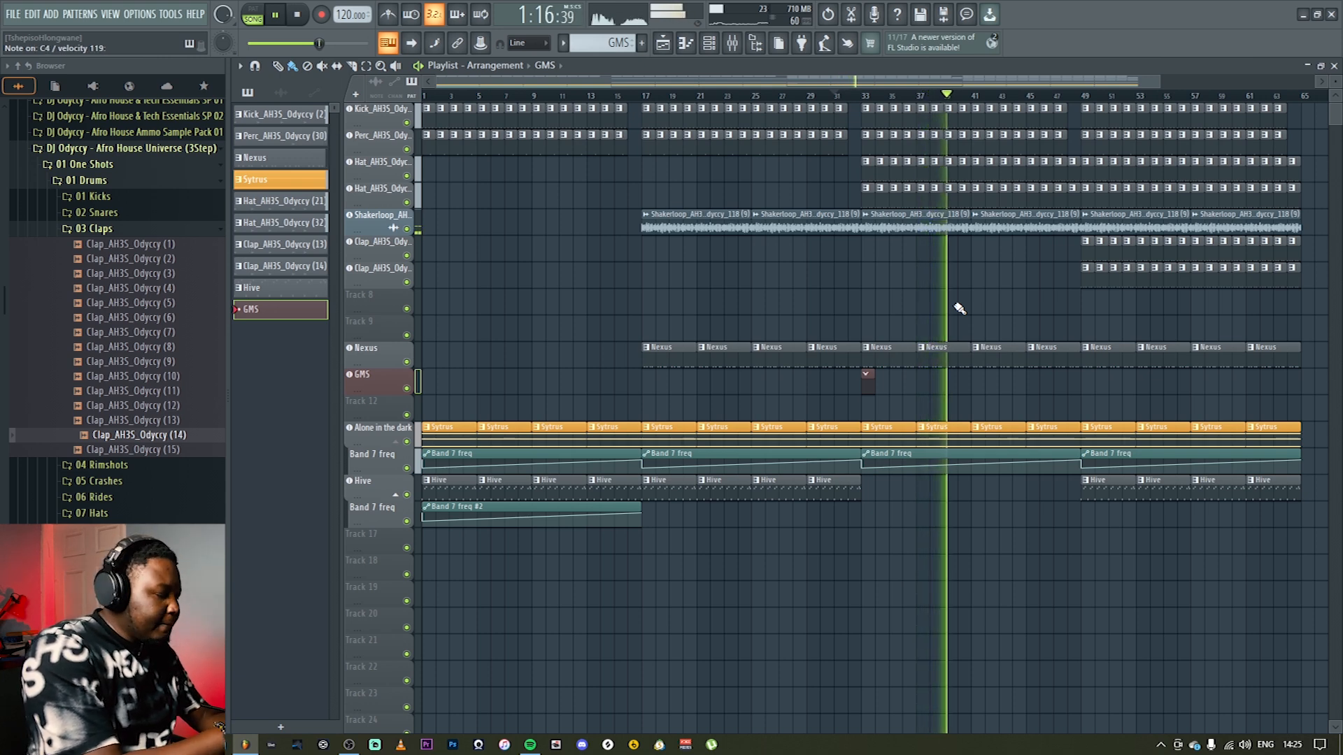
{"action": "key", "text": "space"}
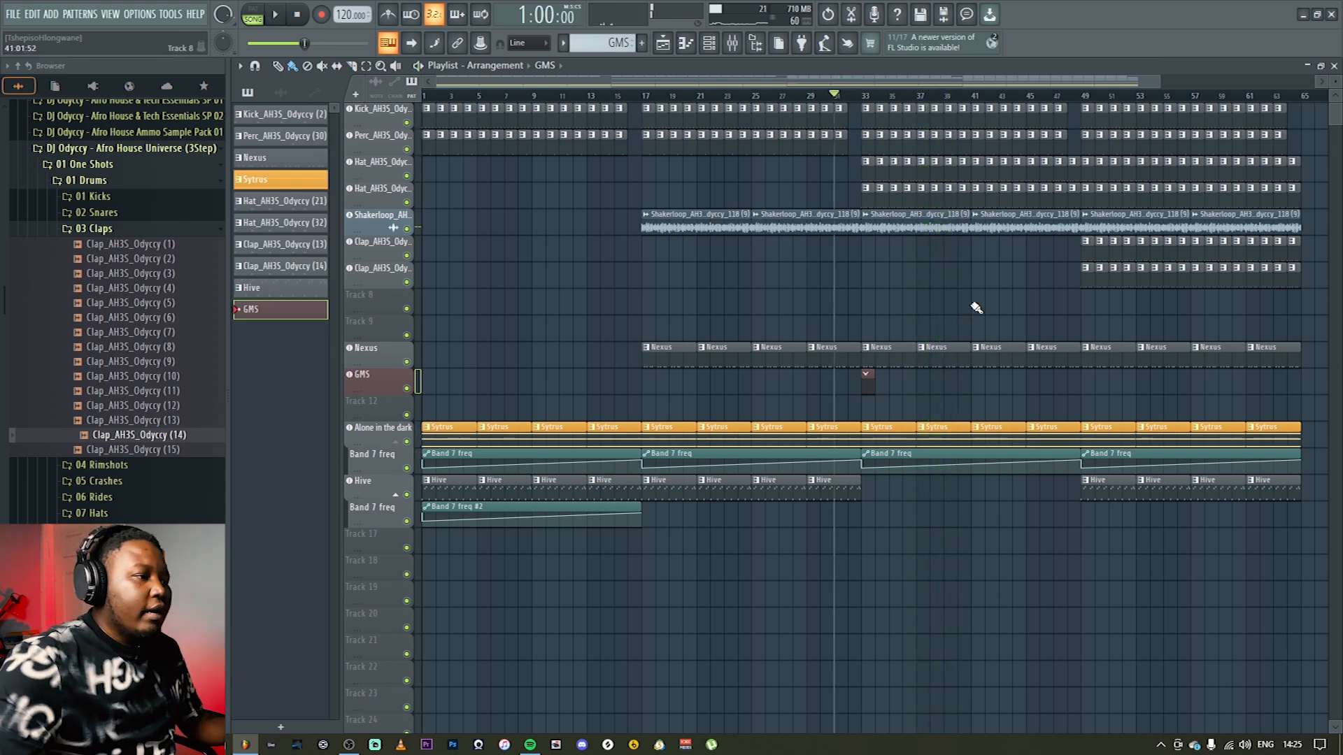
{"action": "left_click", "coordinate": [867, 97]}
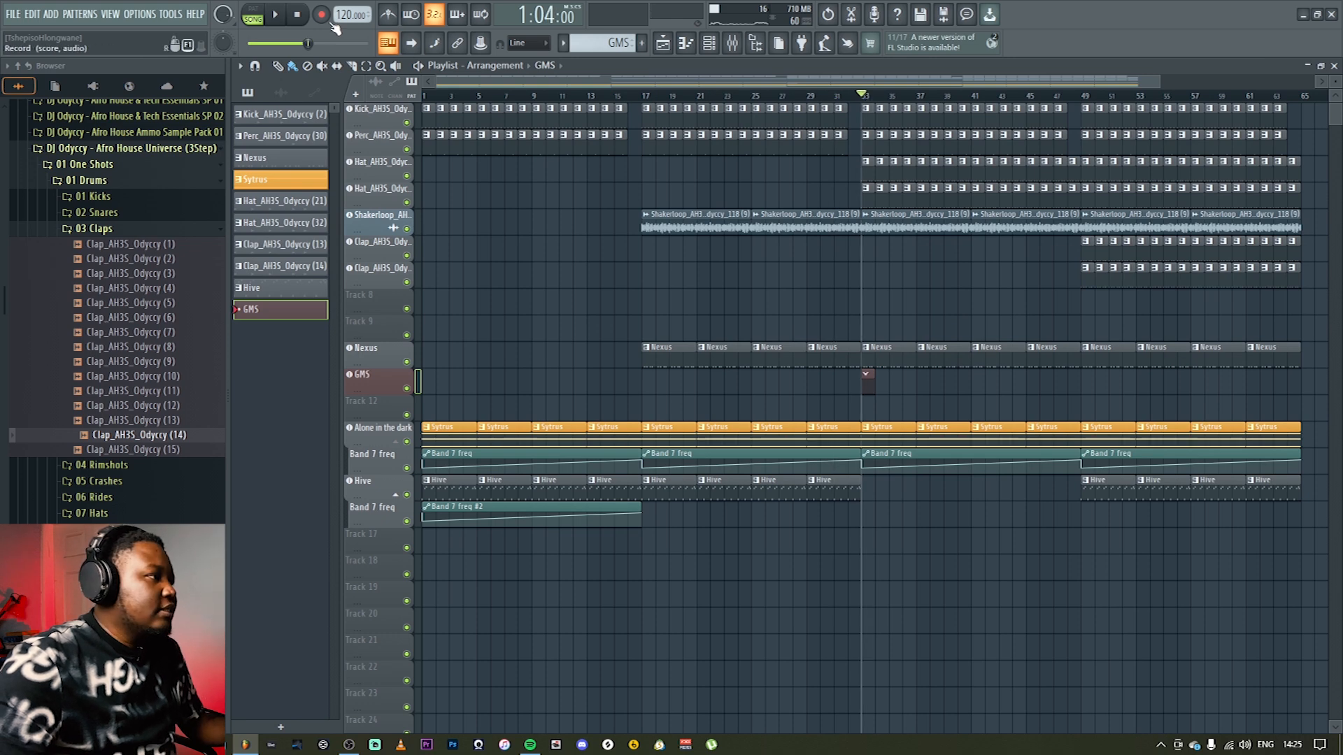
{"action": "key", "text": "space"}
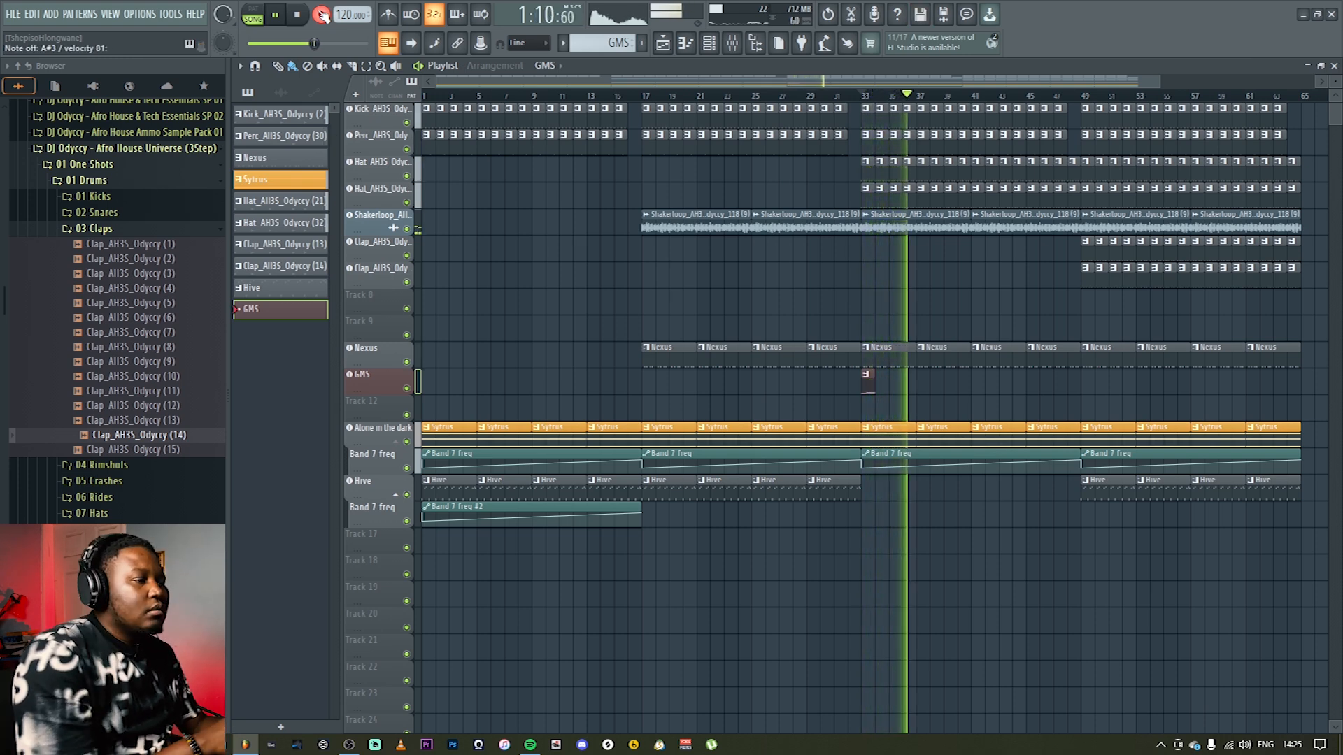
{"action": "key", "text": "space"}
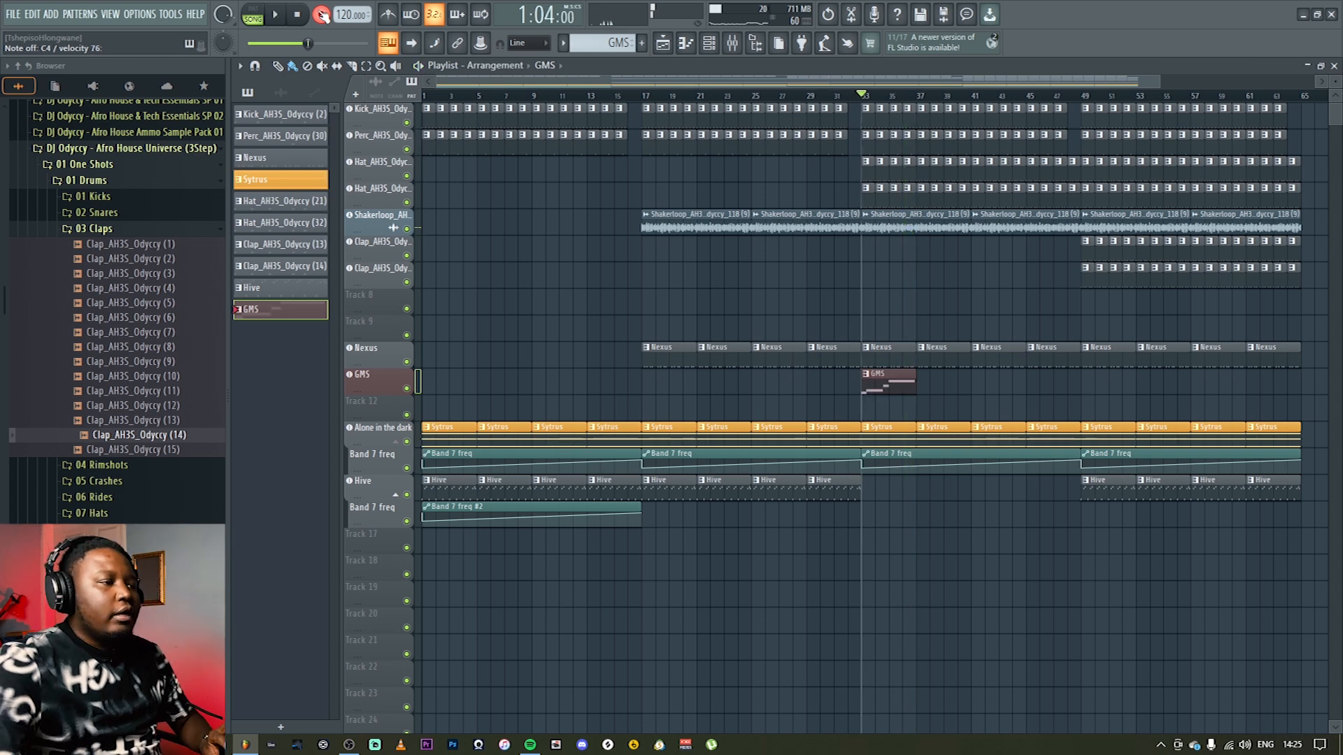
Step: Quantize the recorded GMS bass notes in the piano roll and level all their velocities to the same height
{"action": "double_click", "coordinate": [896, 384]}
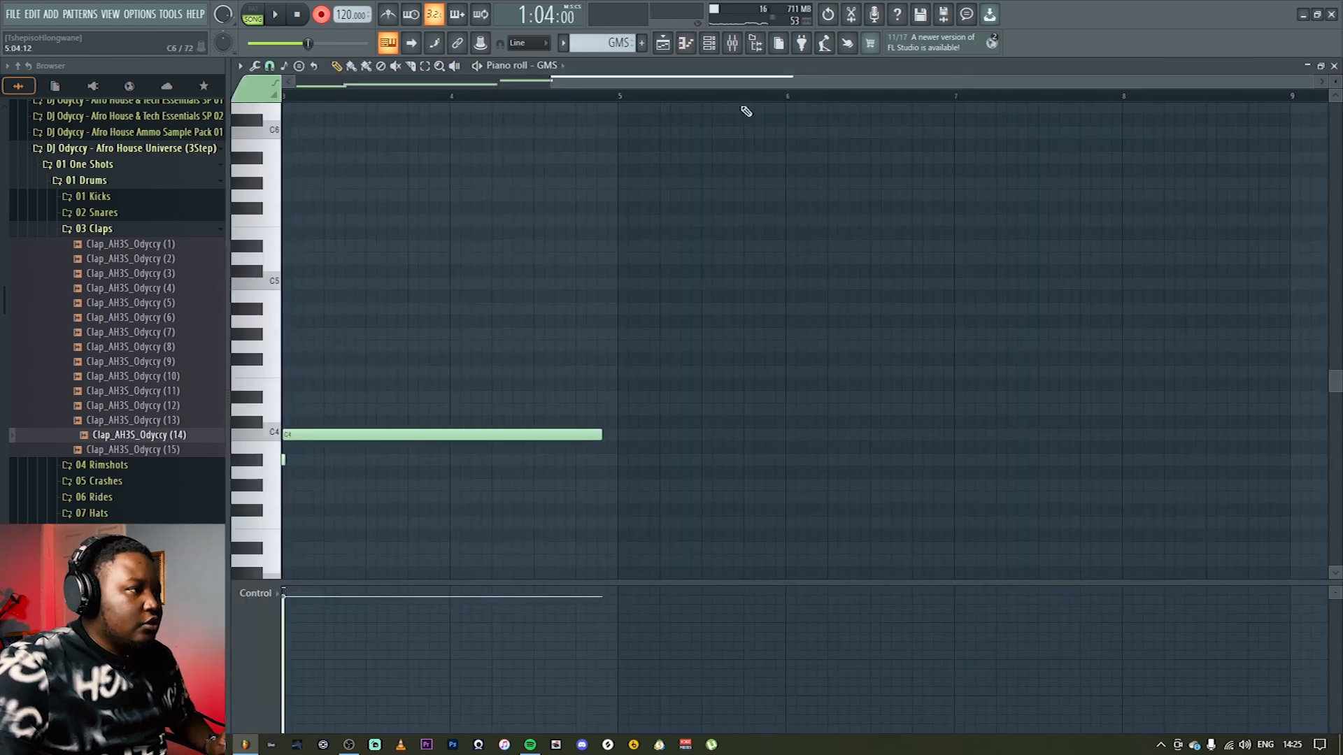
{"action": "left_click_drag", "start_coordinate": [732, 86], "coordinate": [309, 88]}
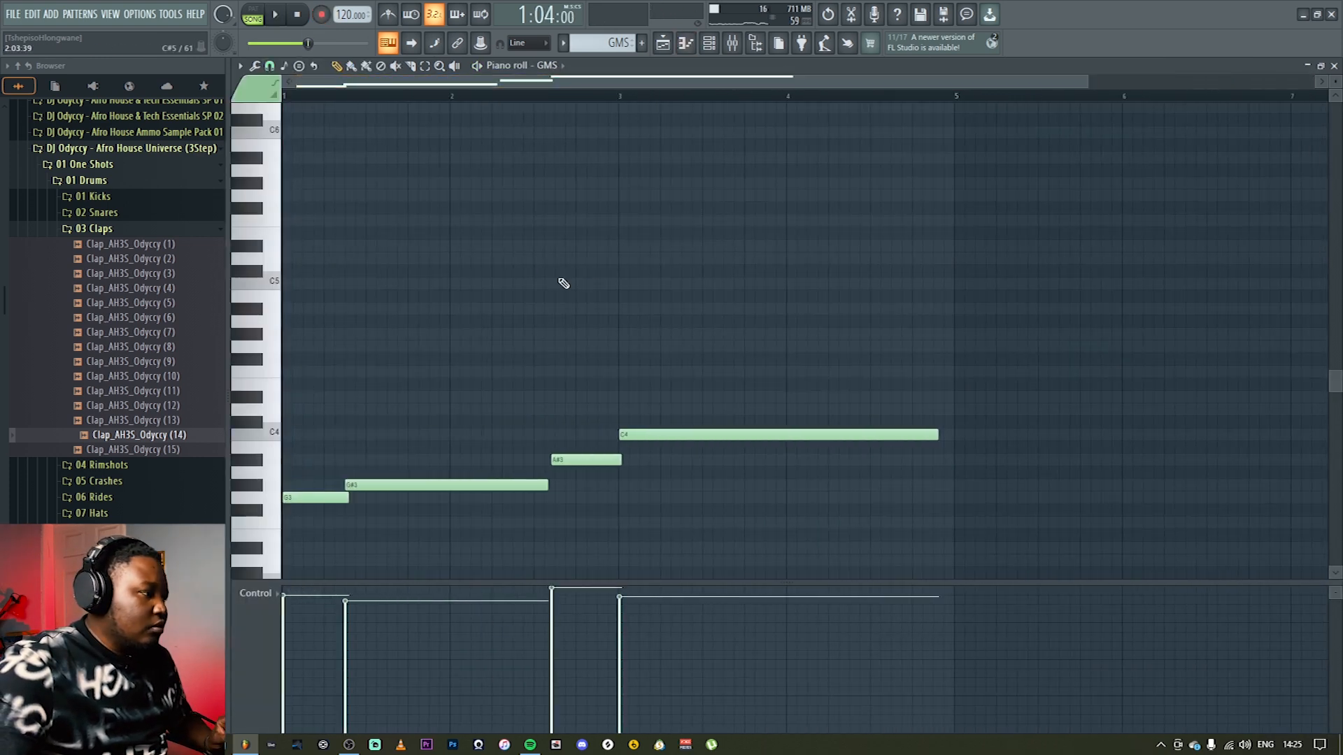
{"action": "key", "text": "ctrl+q"}
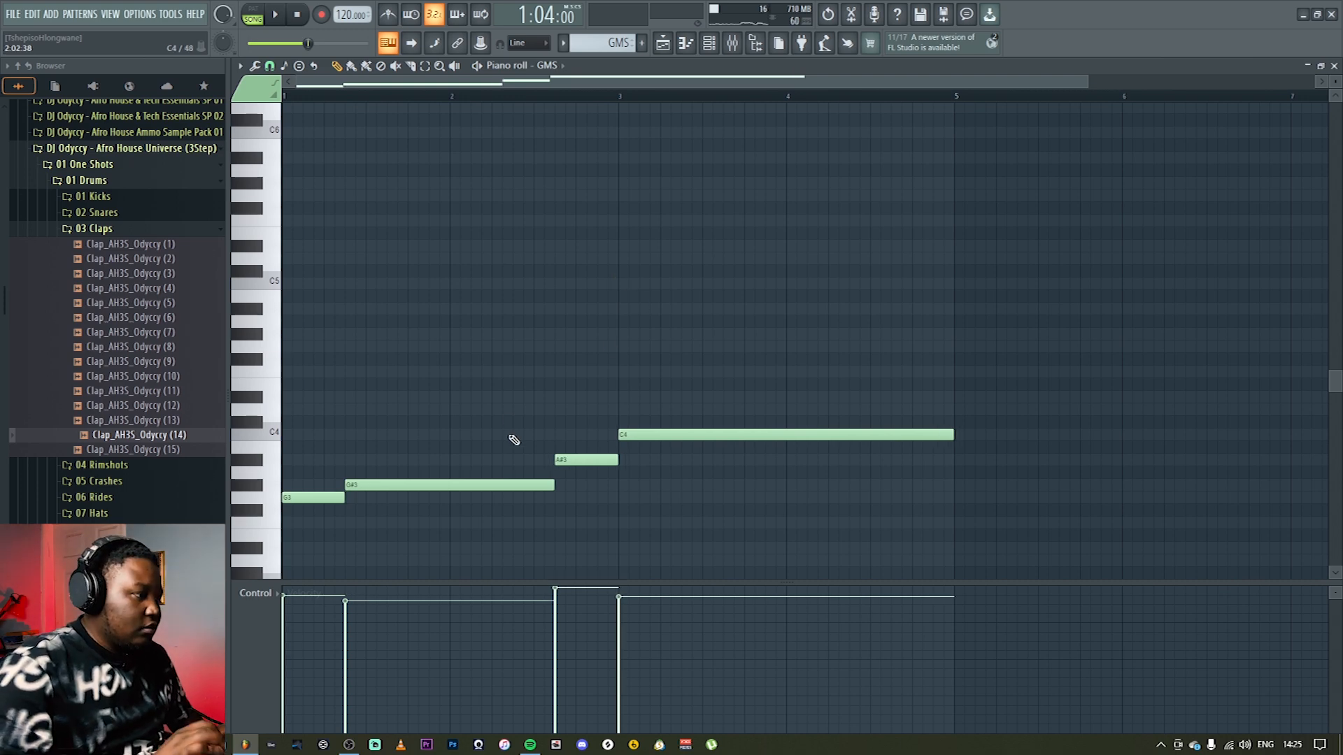
{"action": "left_click_drag", "start_coordinate": [284, 605], "coordinate": [730, 620]}
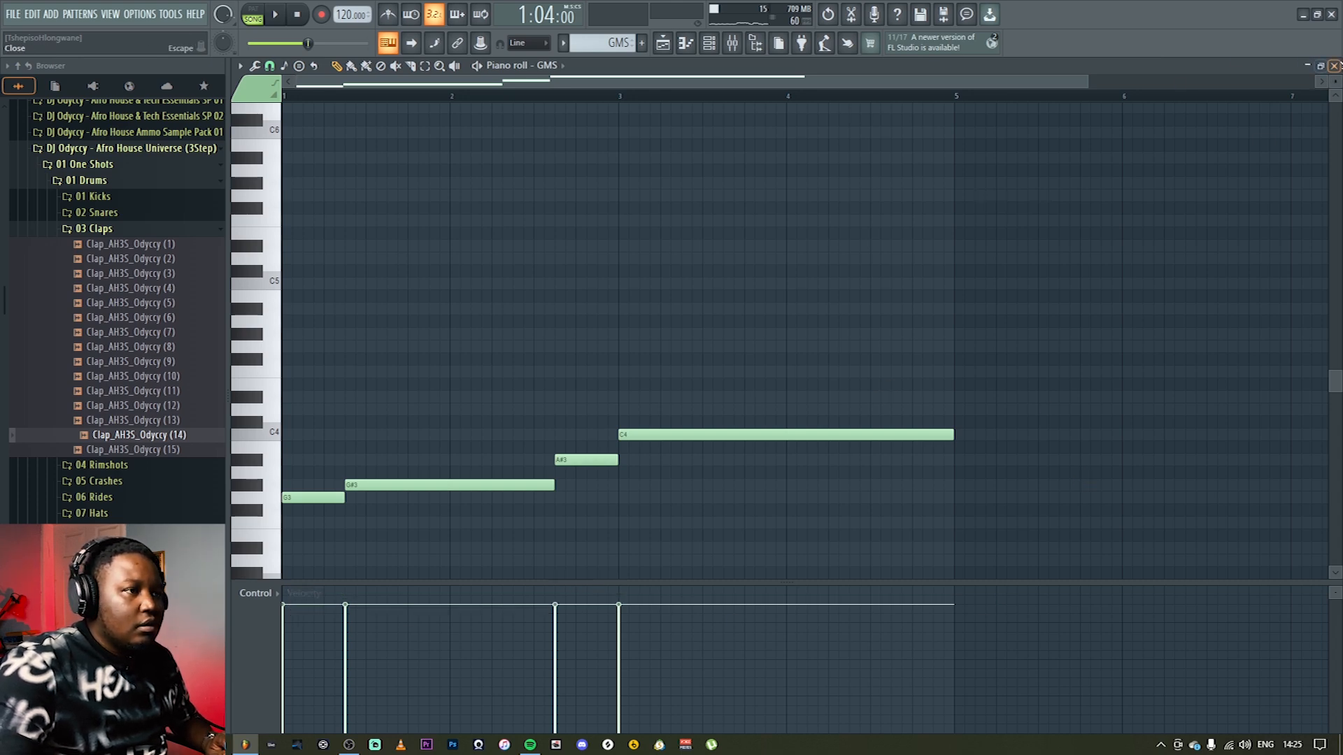
{"action": "left_click", "coordinate": [1334, 65]}
Step: Repeat the GMS clip three more times so that it fills bars 33 to 48
{"action": "left_click_drag", "start_coordinate": [923, 387], "coordinate": [1070, 388]}
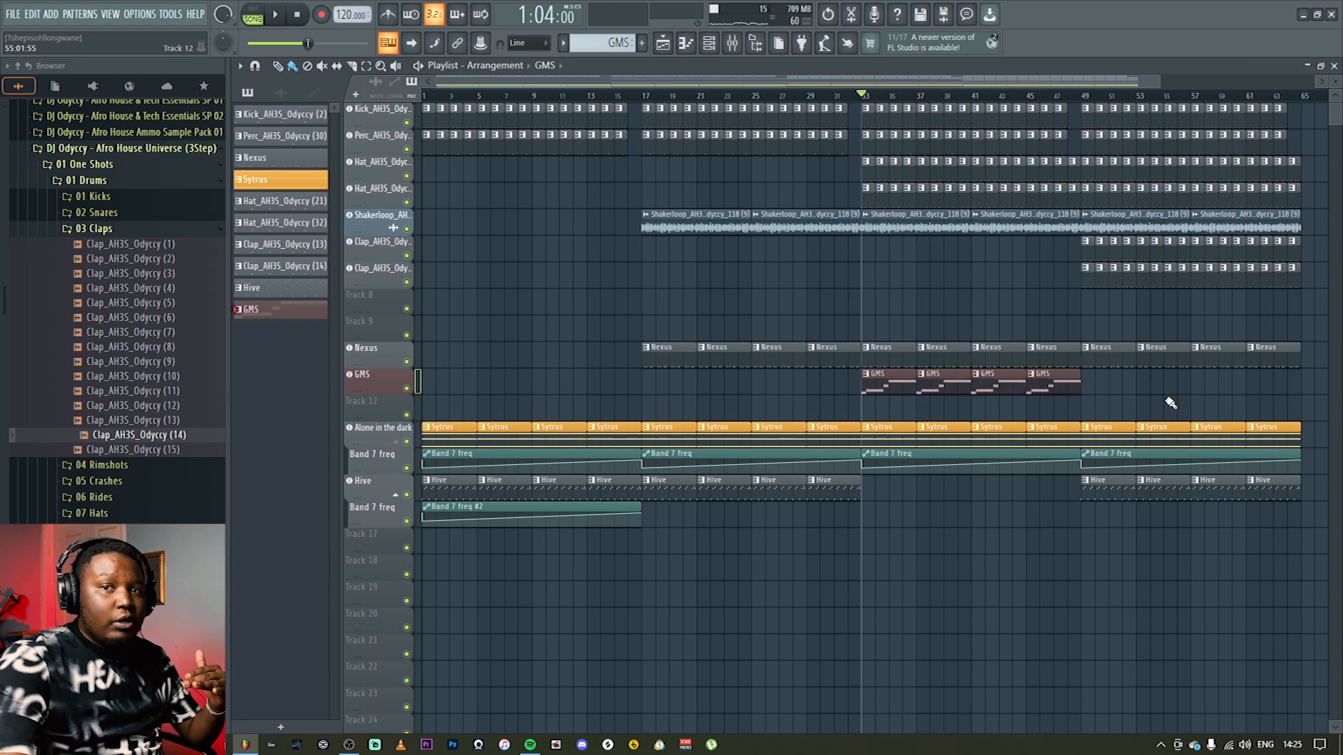
{"action": "left_click", "coordinate": [731, 43]}
{"action": "key", "text": "F9"}
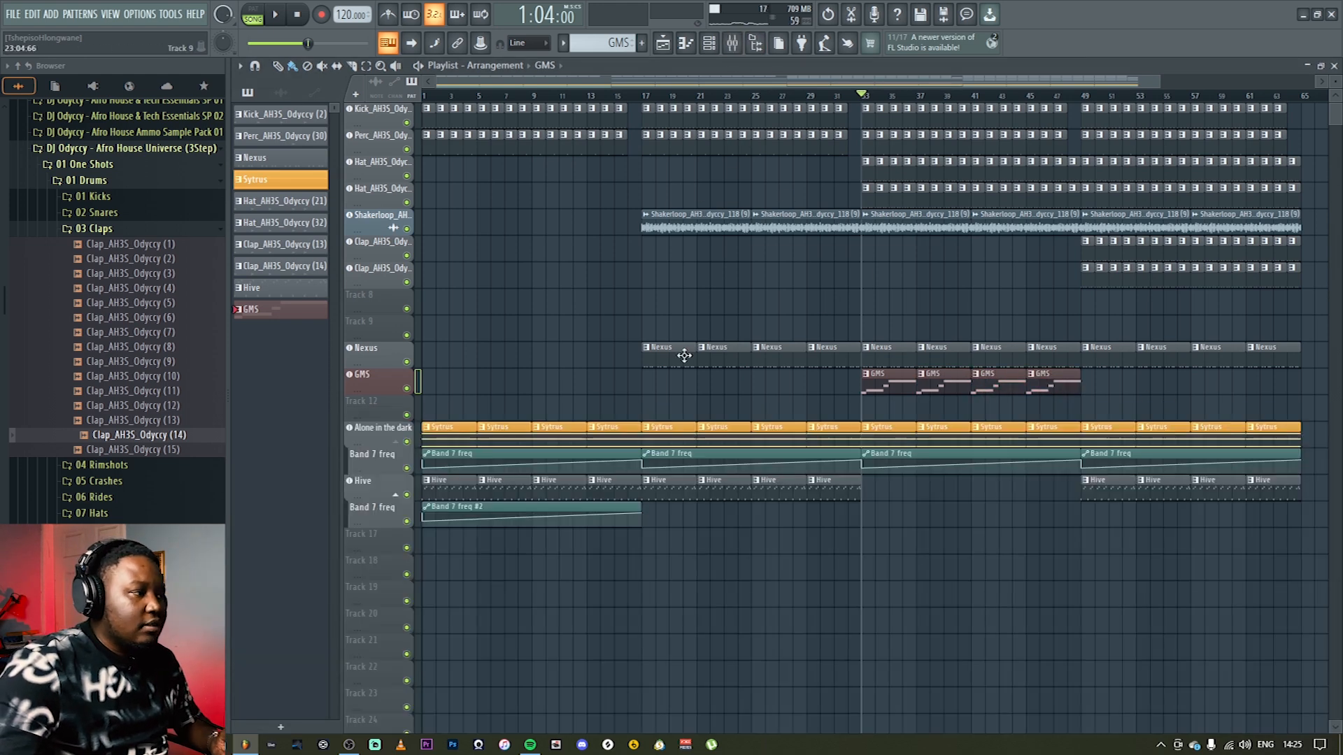
Step: Close the preset library in the GMS synth and lower the filter cutoff to 0.32 %
{"action": "left_click", "coordinate": [386, 382]}
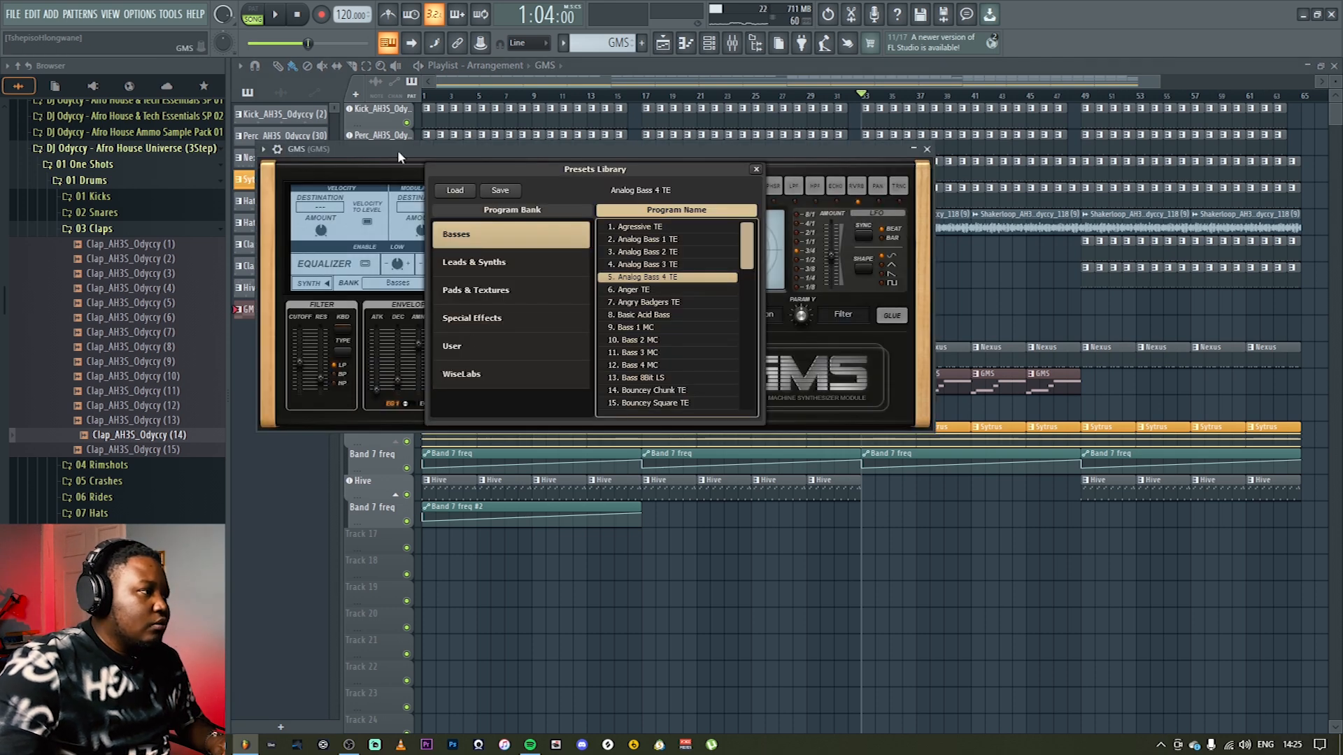
{"action": "left_click", "coordinate": [755, 172]}
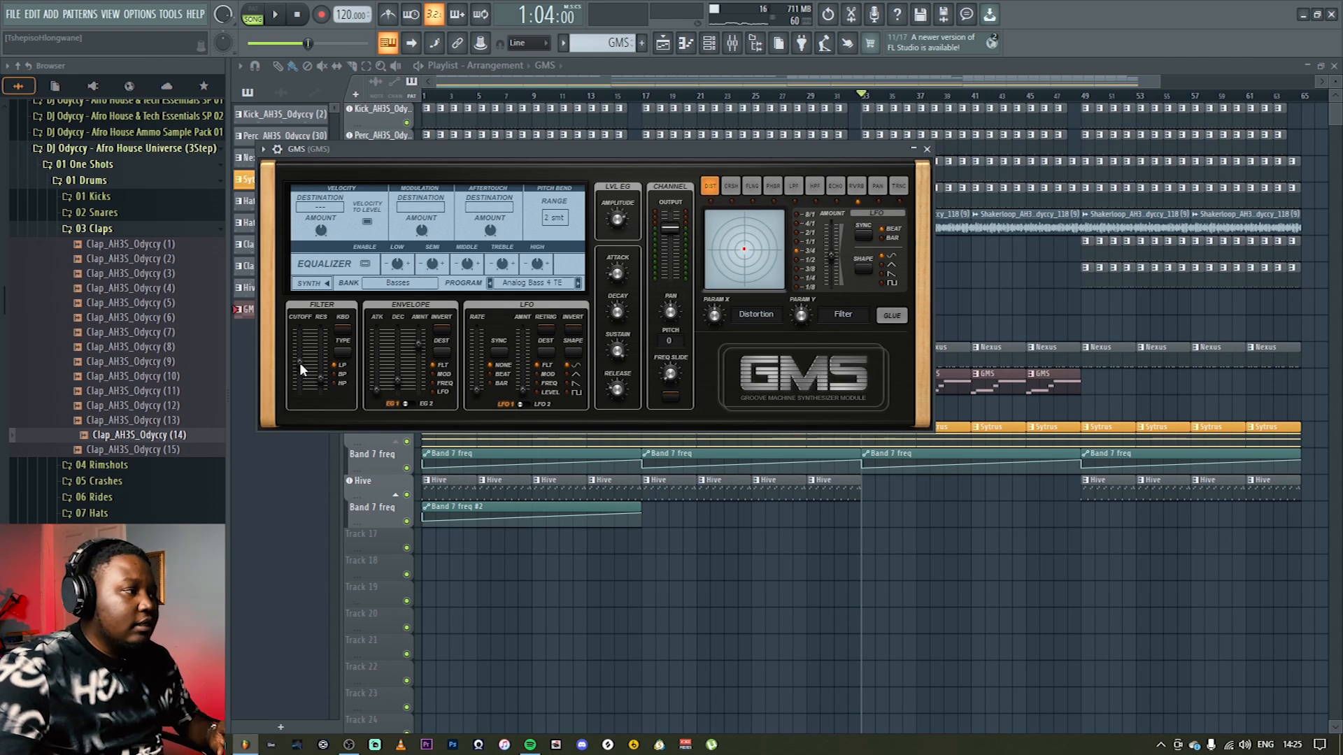
{"action": "left_click_drag", "start_coordinate": [301, 362], "coordinate": [301, 368]}
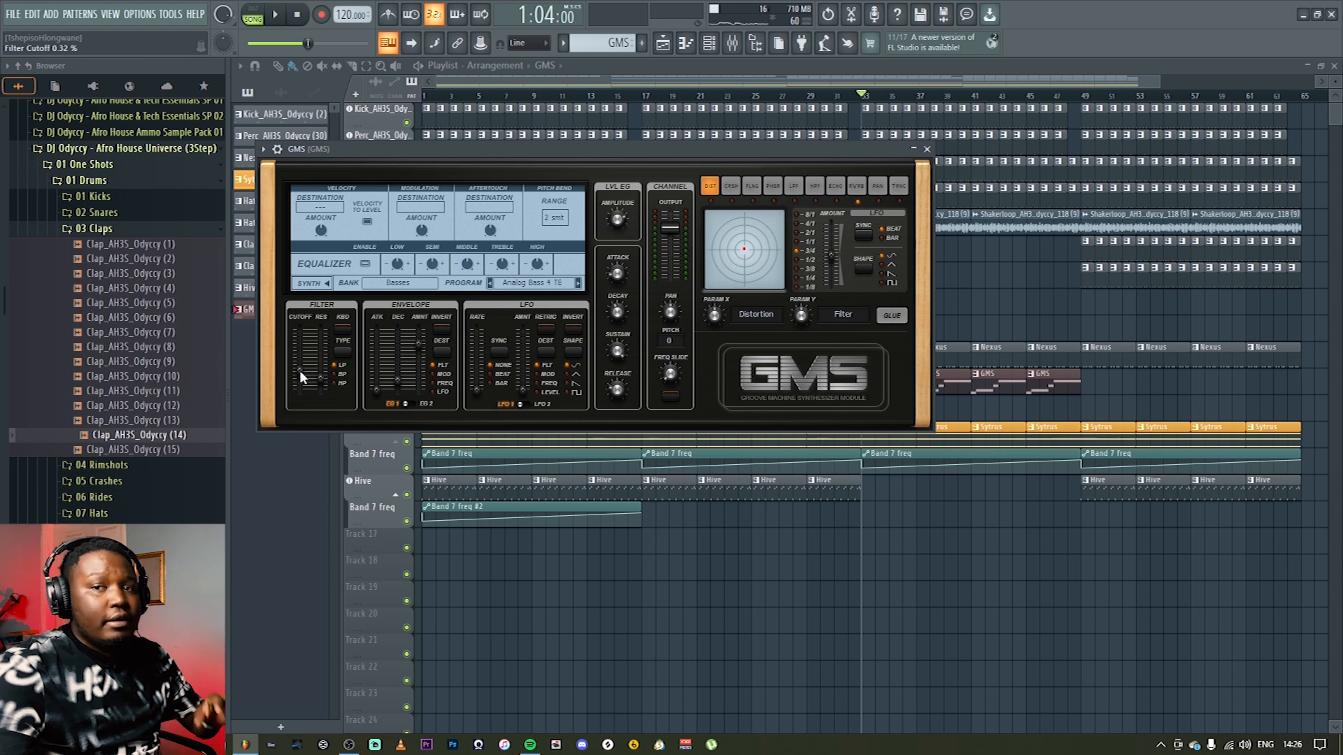
Step: Sweep the GMS filter cutoff up to about 0.71 % while playing the section from bar 33
{"action": "key", "text": "space"}
{"action": "left_click_drag", "start_coordinate": [300, 377], "coordinate": [300, 365]}
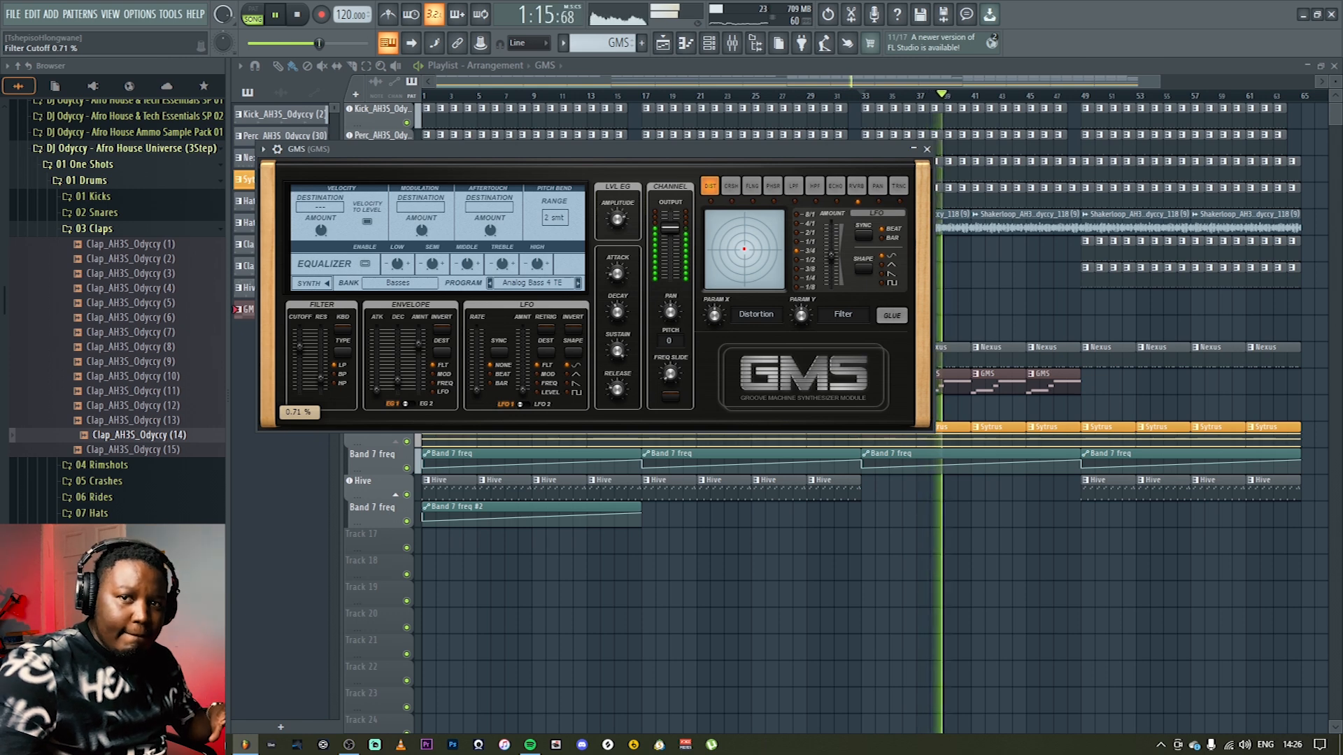
{"action": "left_click_drag", "start_coordinate": [300, 365], "coordinate": [302, 378]}
{"action": "key", "text": "space"}
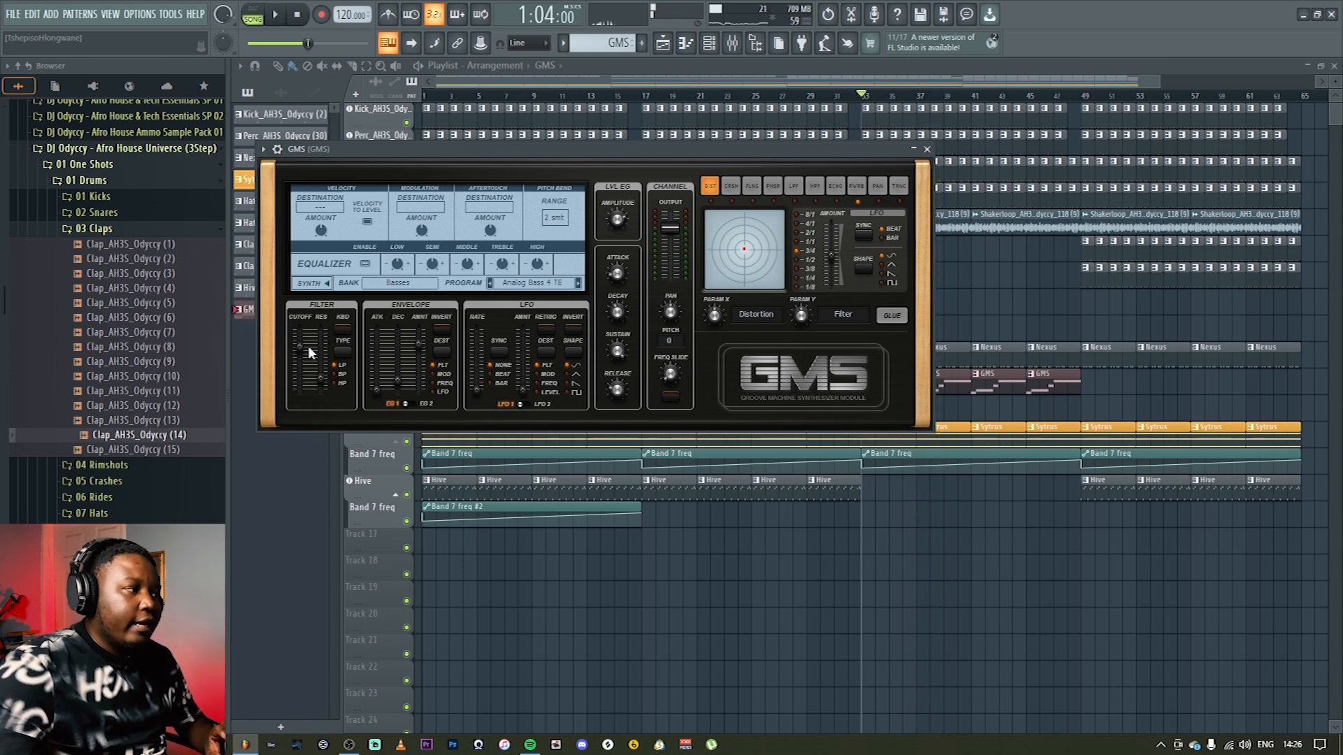
Step: Set the GMS filter cutoff to 0.31 %
{"action": "left_click_drag", "start_coordinate": [300, 346], "coordinate": [300, 348]}
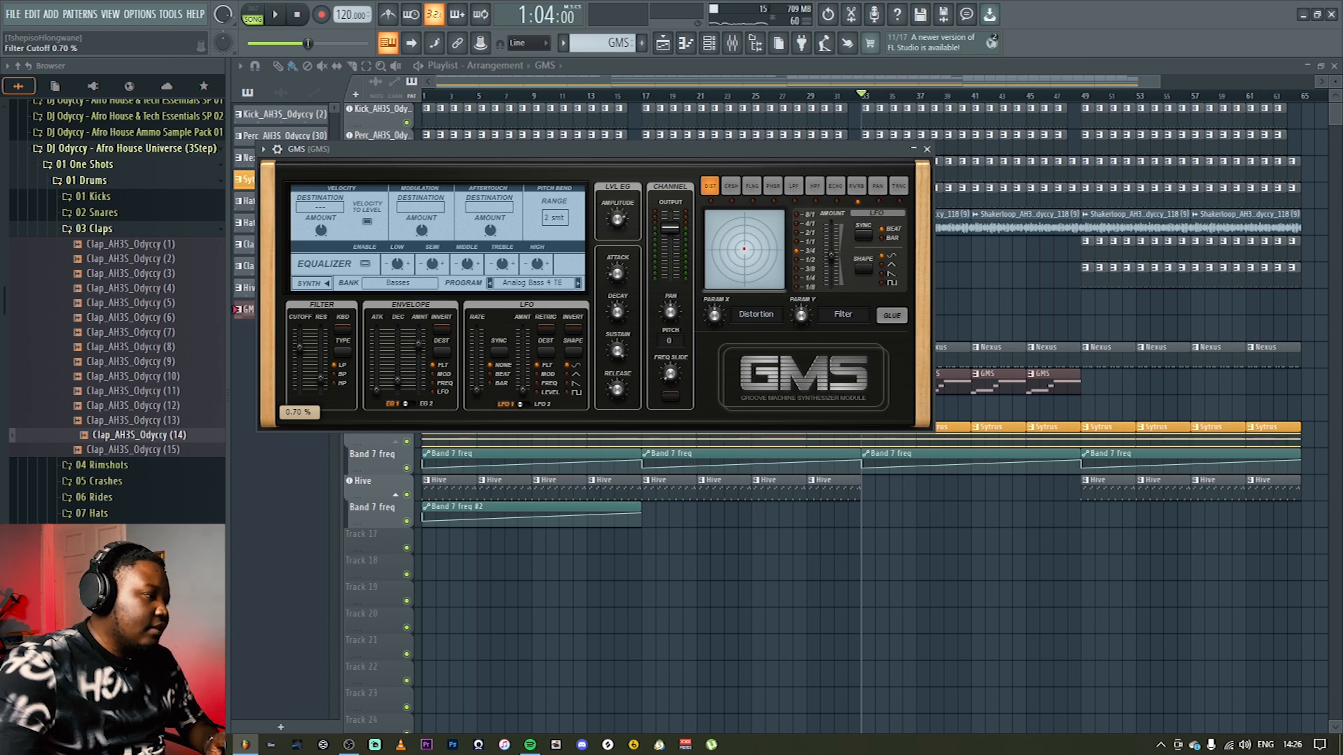
{"action": "left_click_drag", "start_coordinate": [300, 360], "coordinate": [300, 371]}
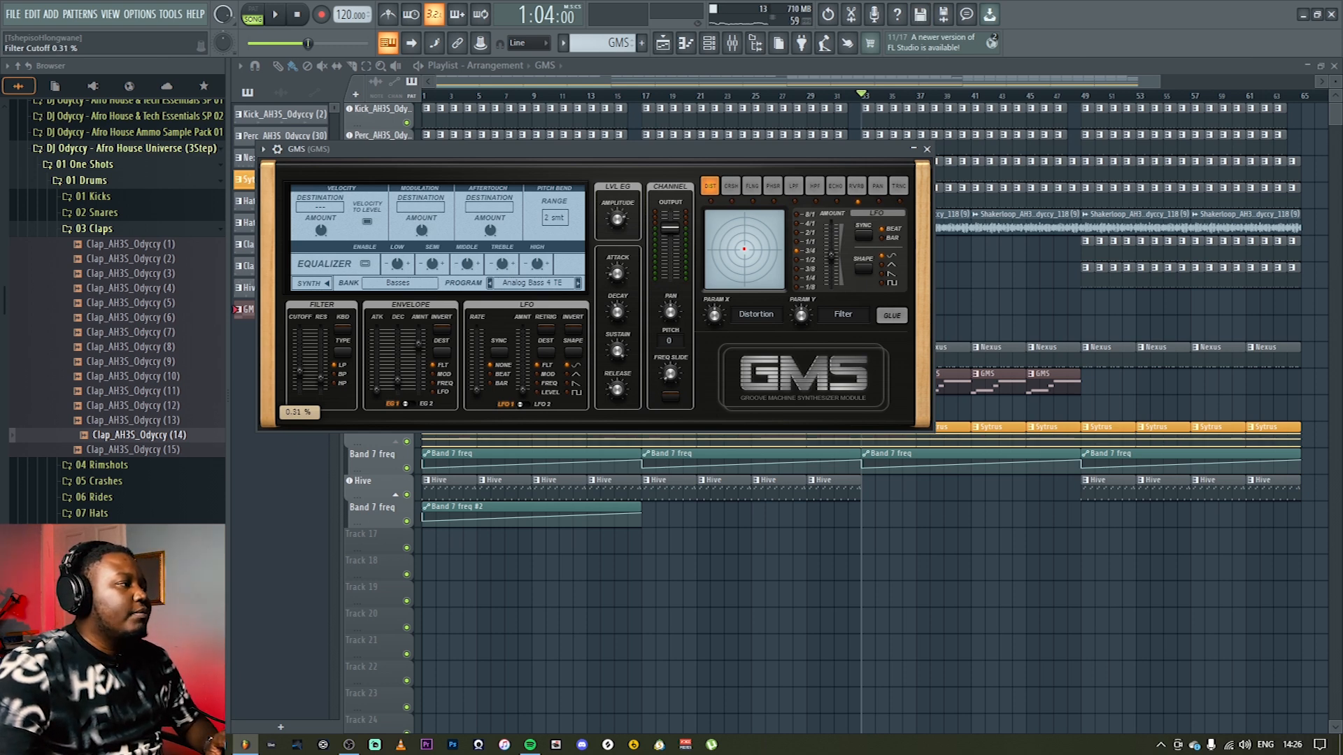
{"action": "left_click_drag", "start_coordinate": [300, 371], "coordinate": [300, 370]}
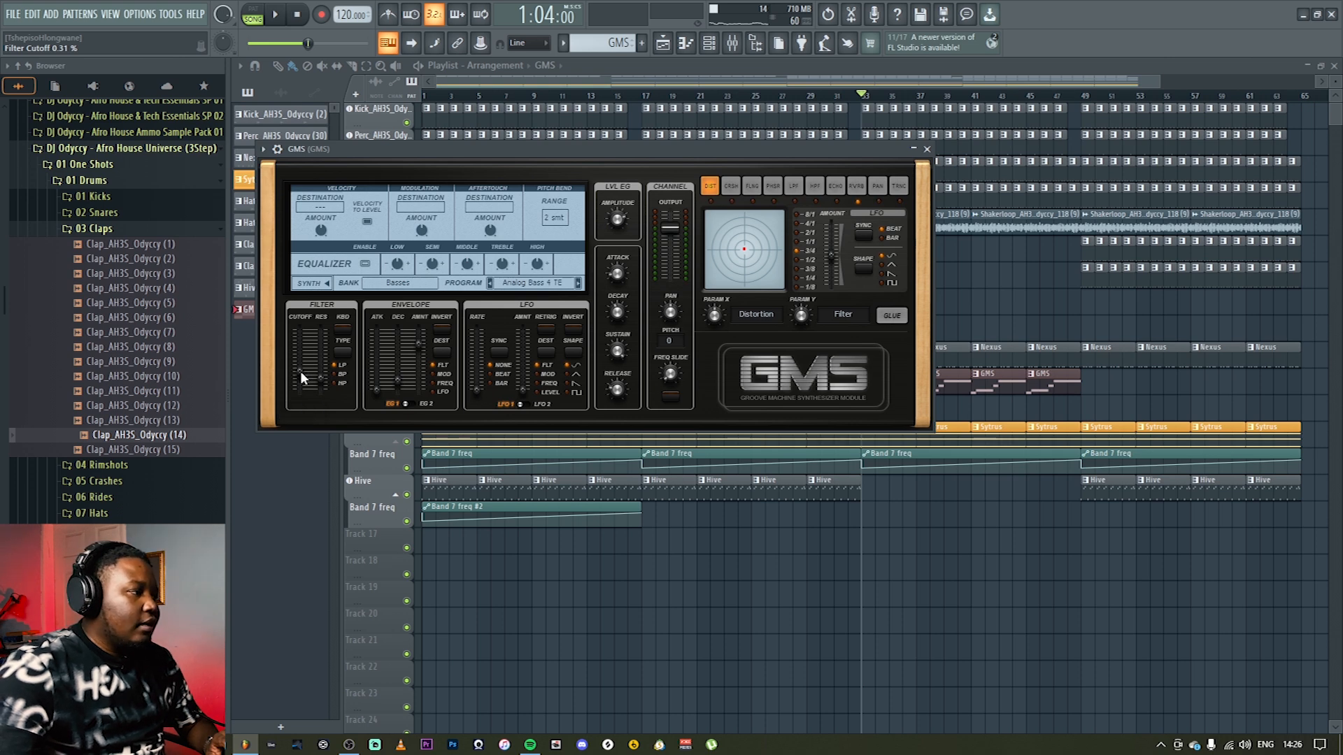
Step: Create an automation clip for the GMS filter cutoff and close the synth window
{"action": "right_click", "coordinate": [300, 371]}
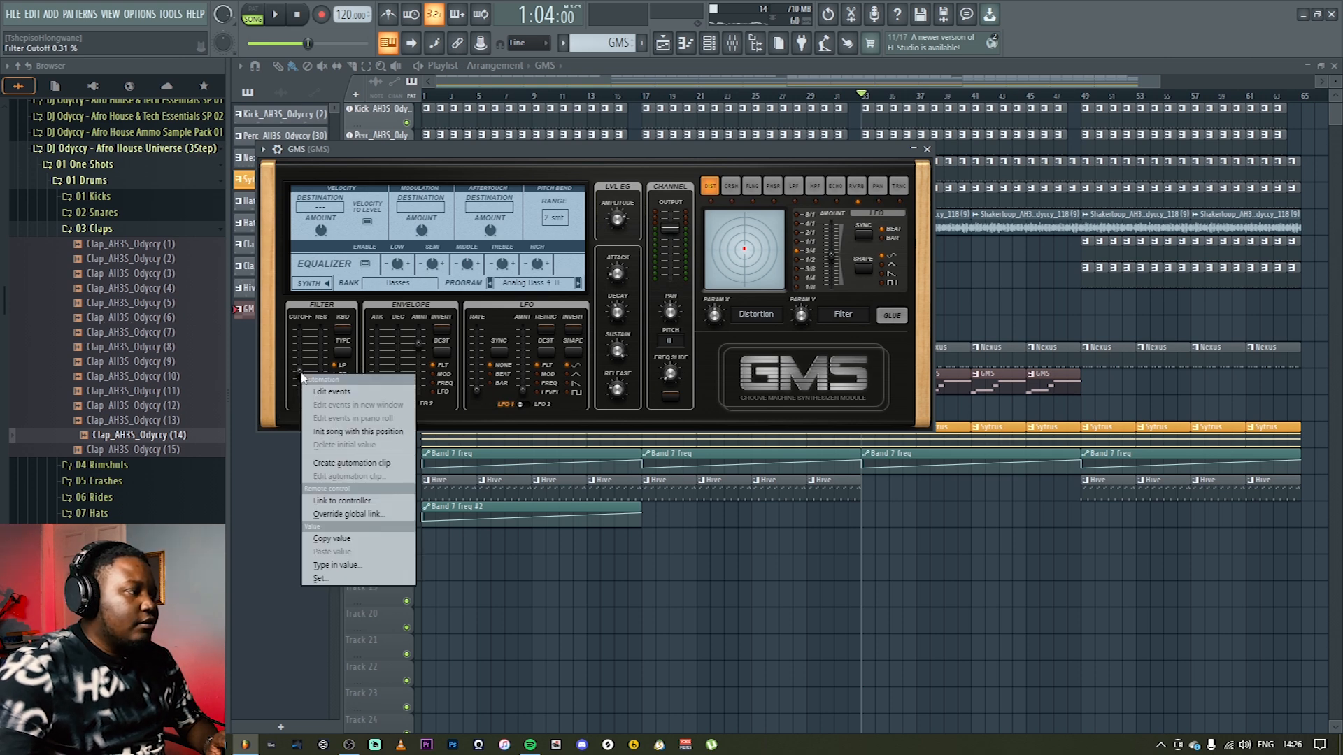
{"action": "left_click", "coordinate": [371, 464]}
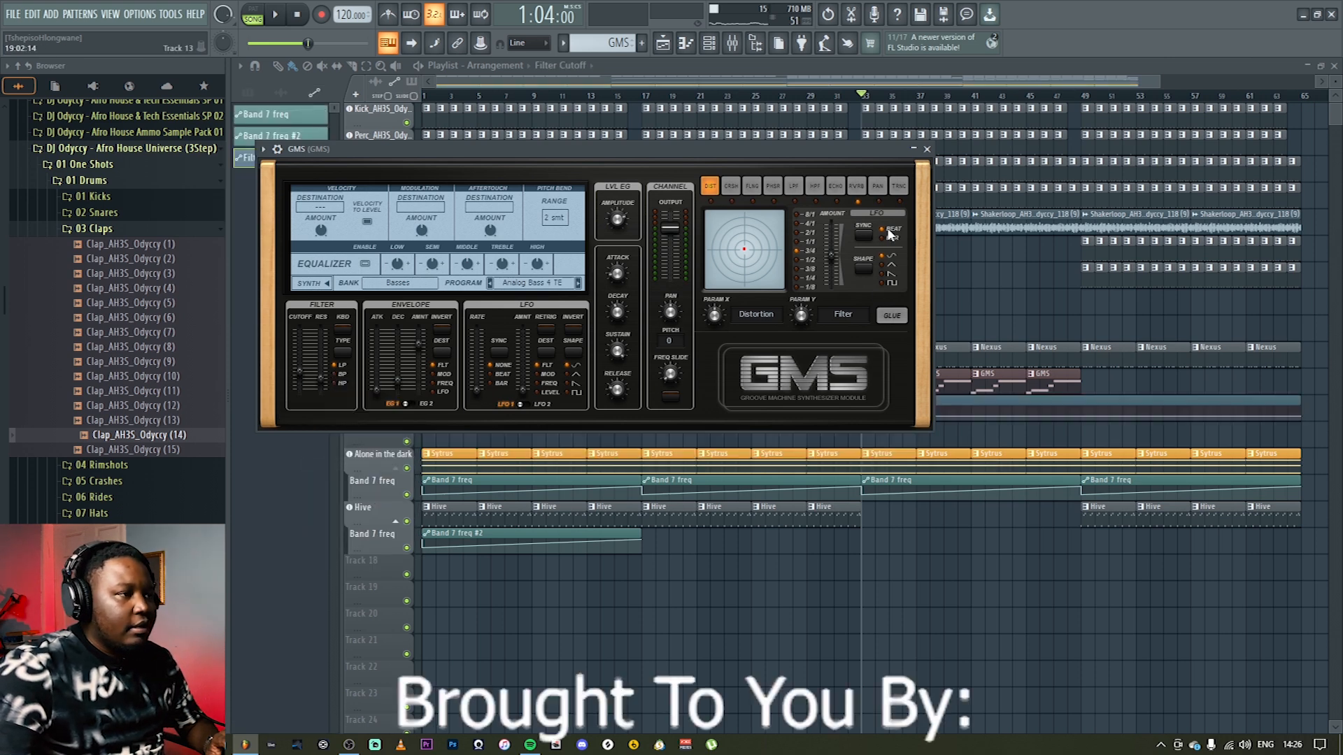
{"action": "left_click", "coordinate": [926, 150]}
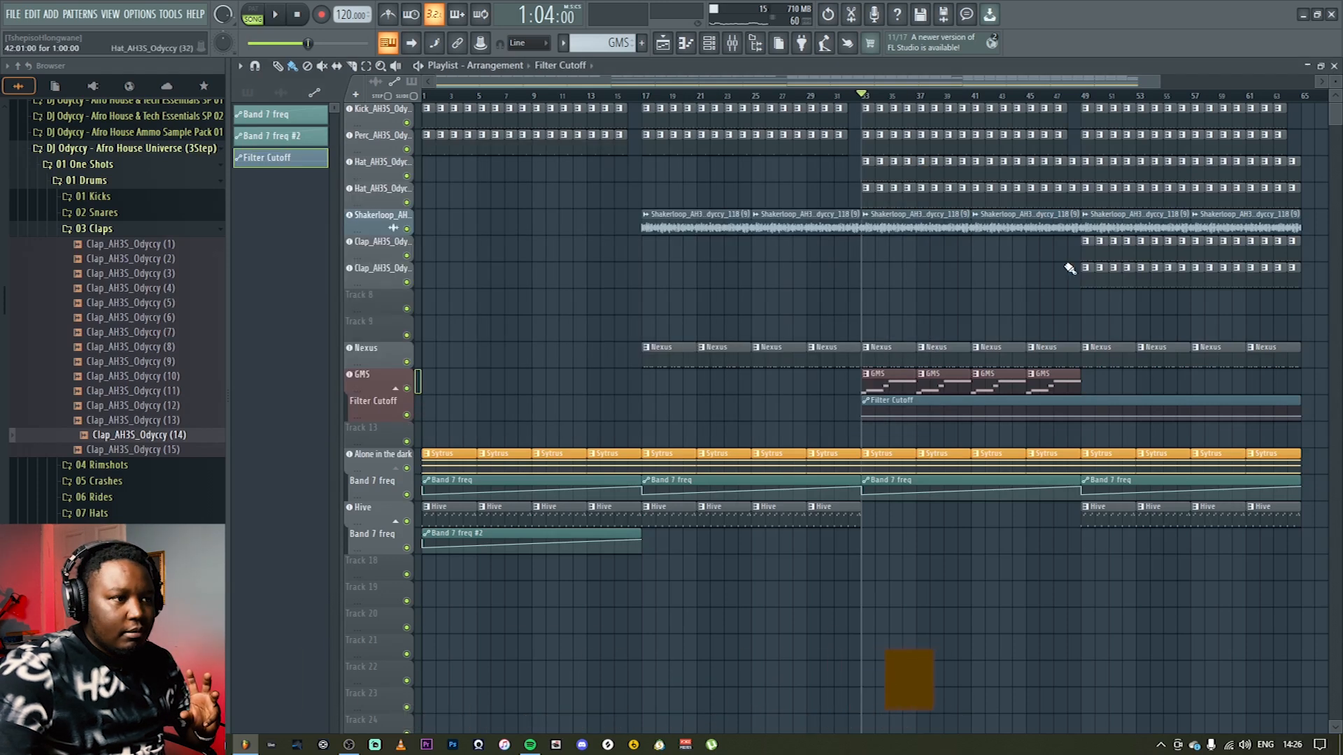
Step: Trim the Filter Cutoff automation clip to end at bar 49 and repeat the GMS bass pattern from bar 49 to bar 65
{"action": "left_click_drag", "start_coordinate": [1299, 416], "coordinate": [1083, 414]}
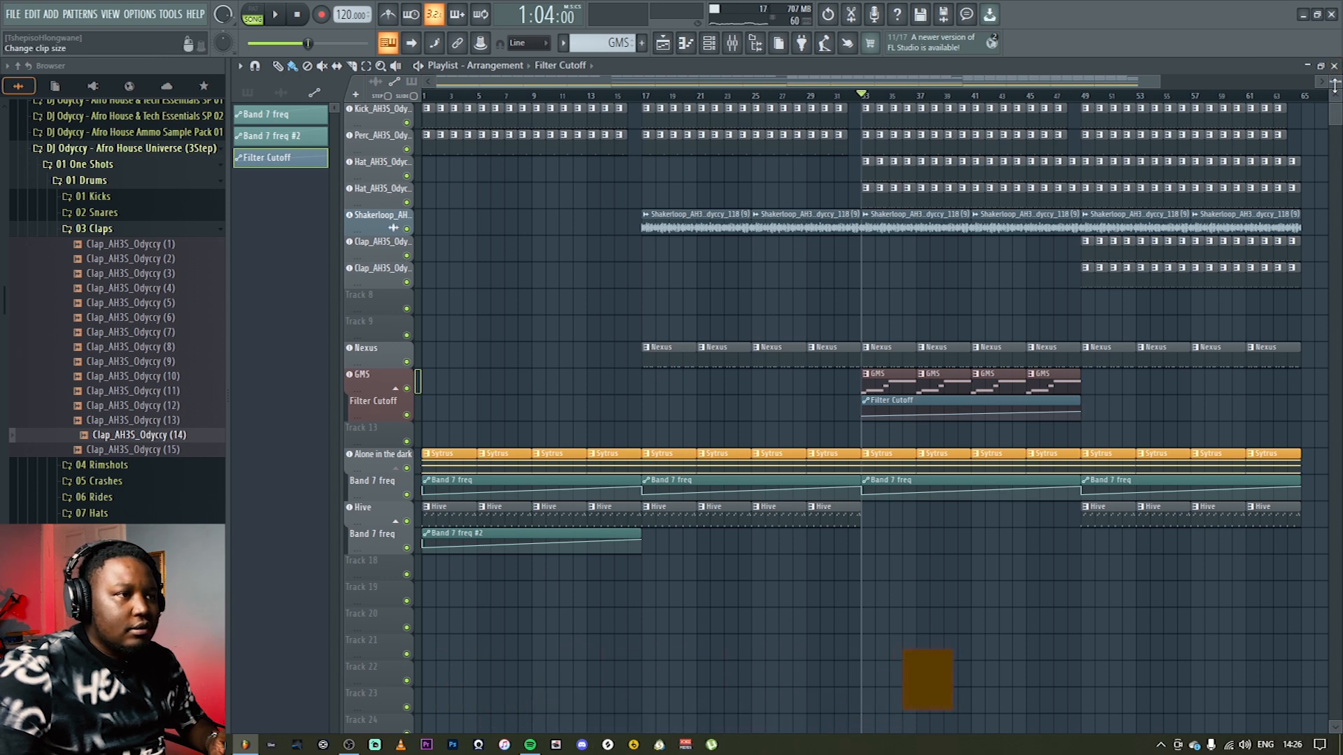
{"action": "left_click_drag", "start_coordinate": [1335, 82], "coordinate": [1335, 112]}
{"action": "scroll", "coordinate": [1111, 441], "scroll_direction": "down", "scroll_amount": 6}
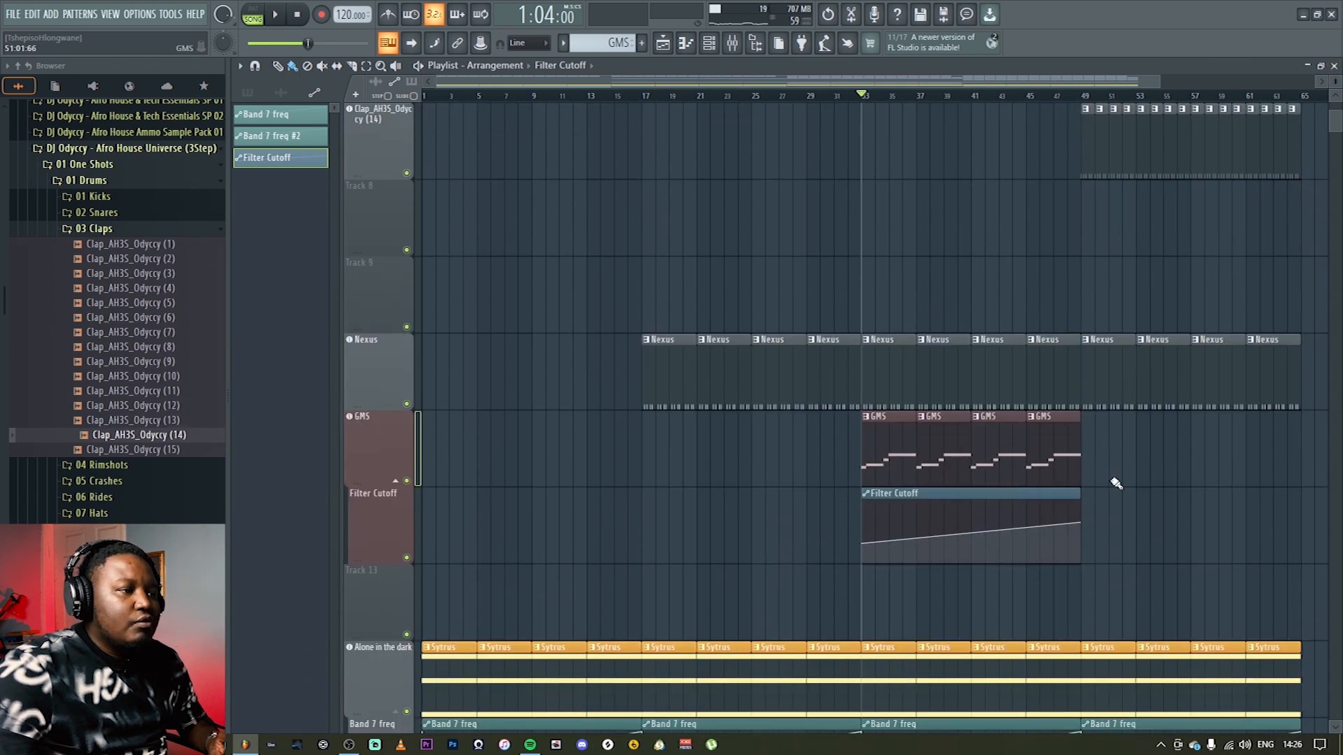
{"action": "left_click_drag", "start_coordinate": [1089, 459], "coordinate": [1259, 454]}
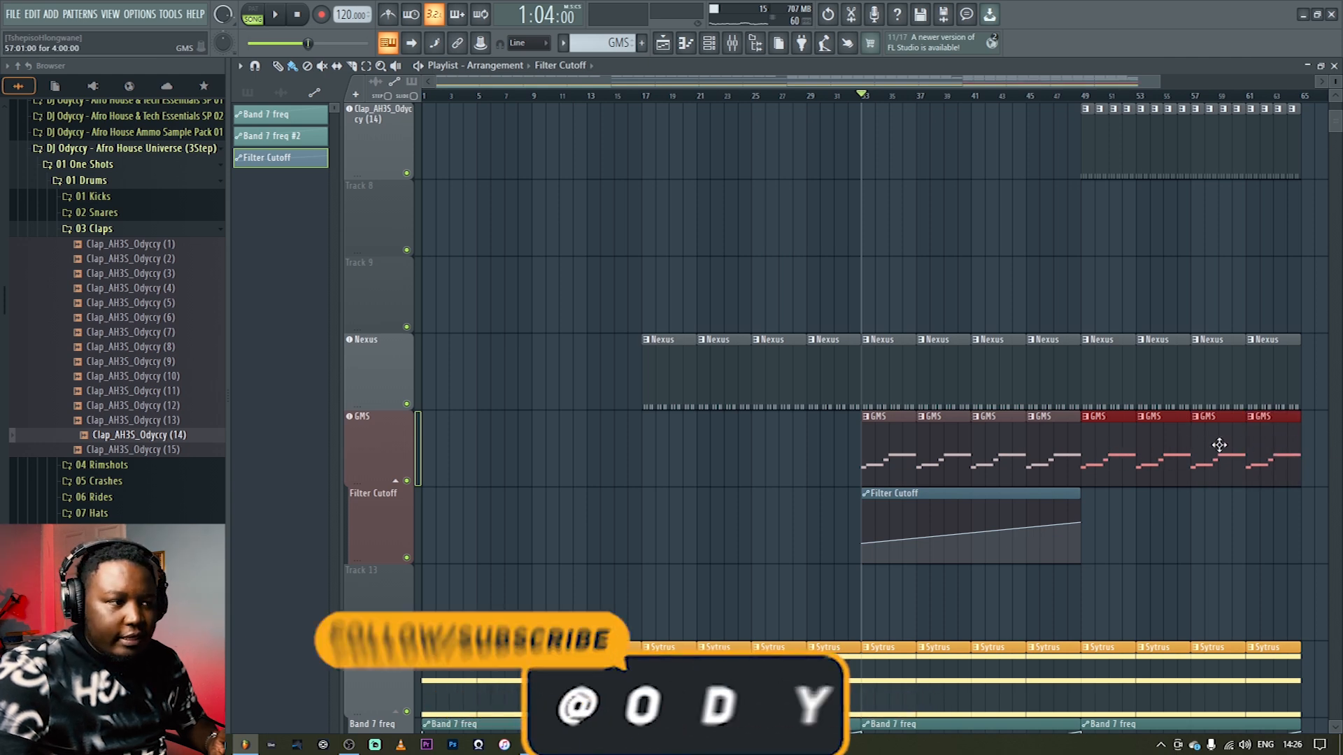
Step: Raise the end point of the Filter Cutoff automation slightly at bar 49
{"action": "left_click", "coordinate": [1082, 524]}
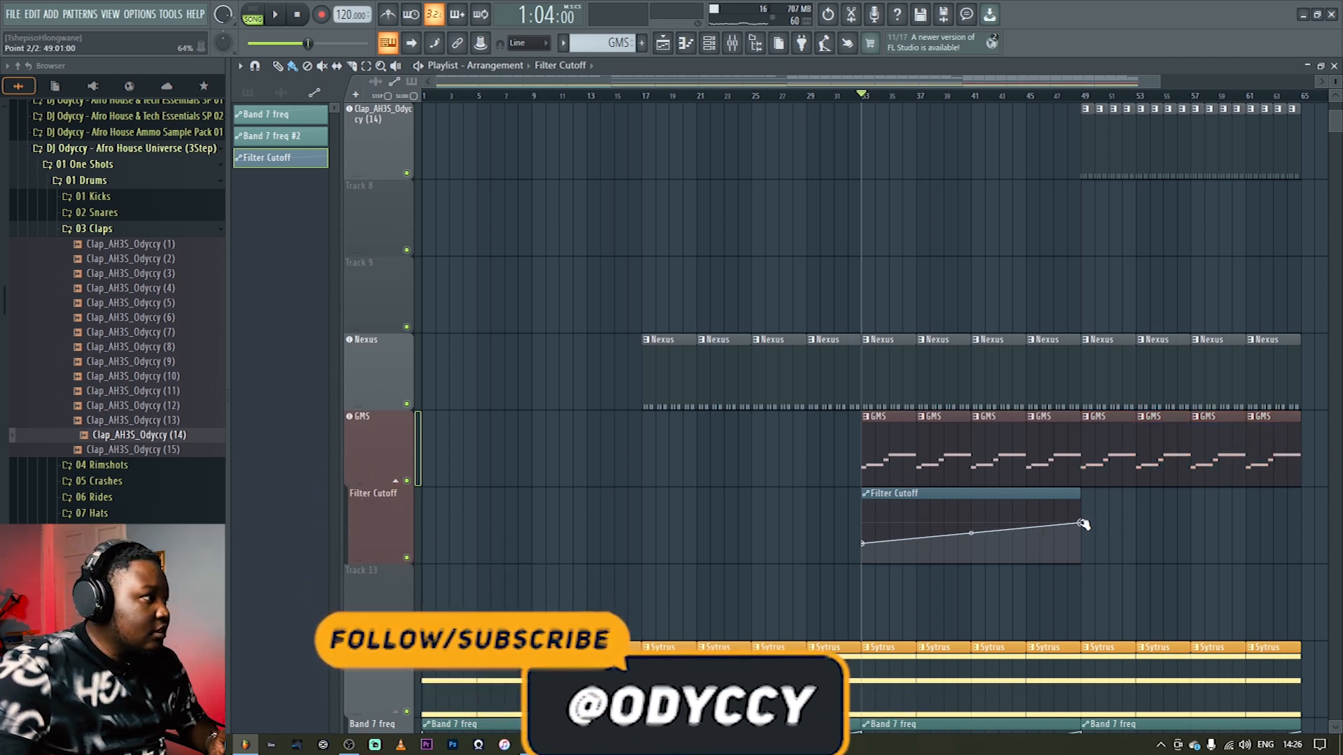
{"action": "left_click_drag", "start_coordinate": [1082, 524], "coordinate": [1083, 519]}
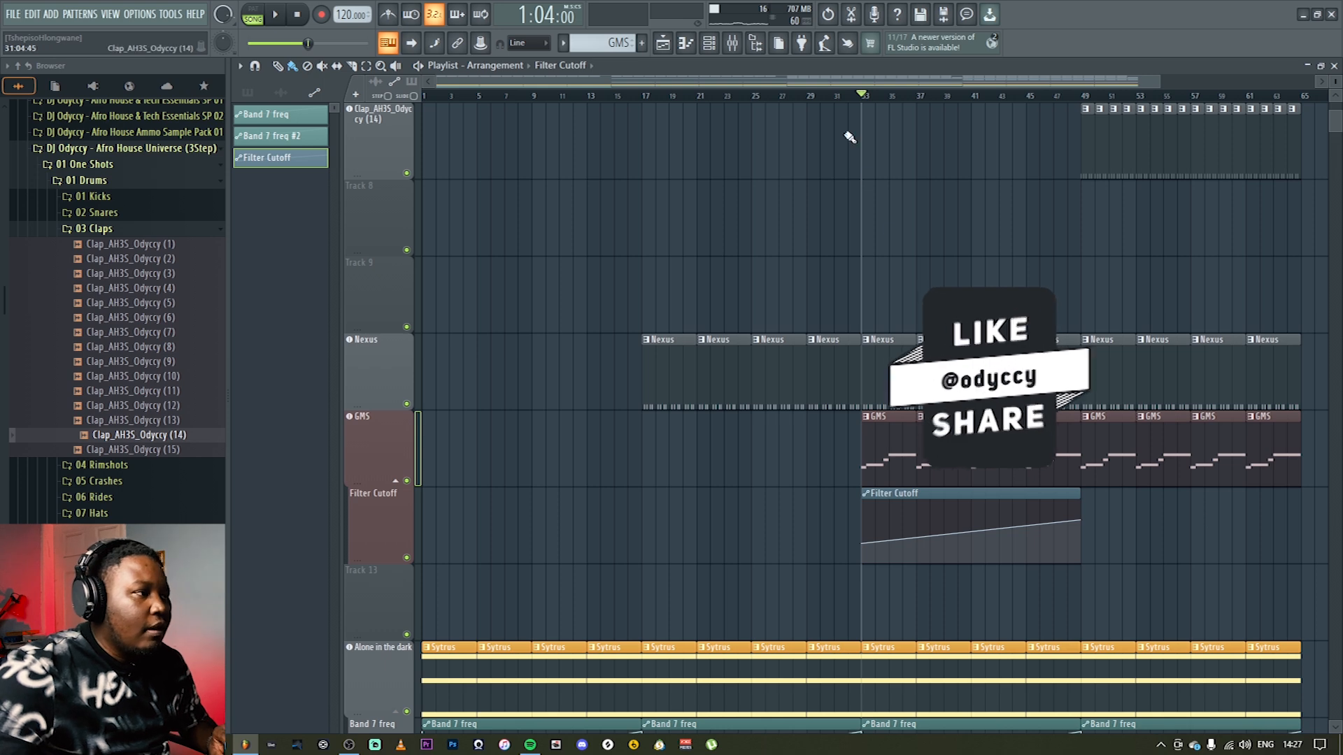
Step: Play the arrangement from bar 29 through the GMS filter sweep into the section after bar 49, and stop playback
{"action": "left_click", "coordinate": [810, 99]}
{"action": "key", "text": "space"}
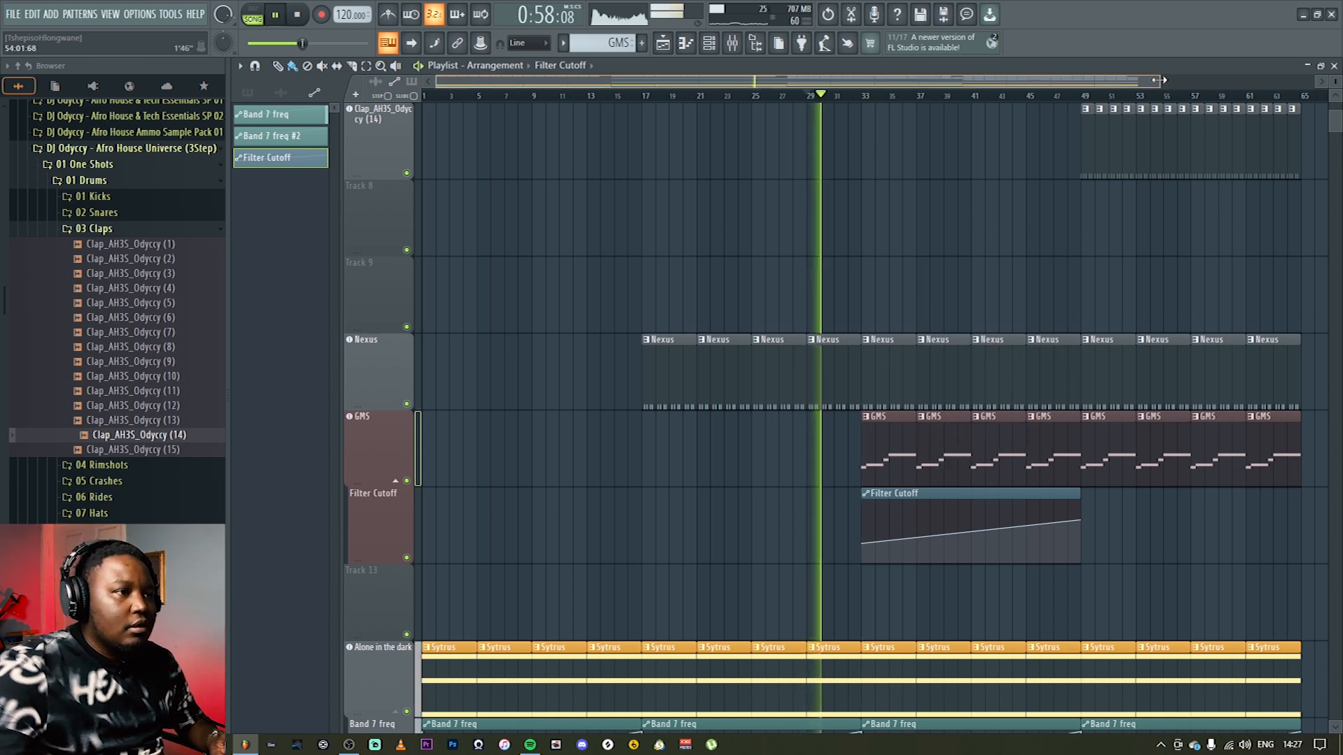
{"action": "scroll", "coordinate": [1166, 84], "scroll_direction": "down", "scroll_amount": 2}
{"action": "scroll", "coordinate": [1170, 260], "scroll_direction": "down", "scroll_amount": 3}
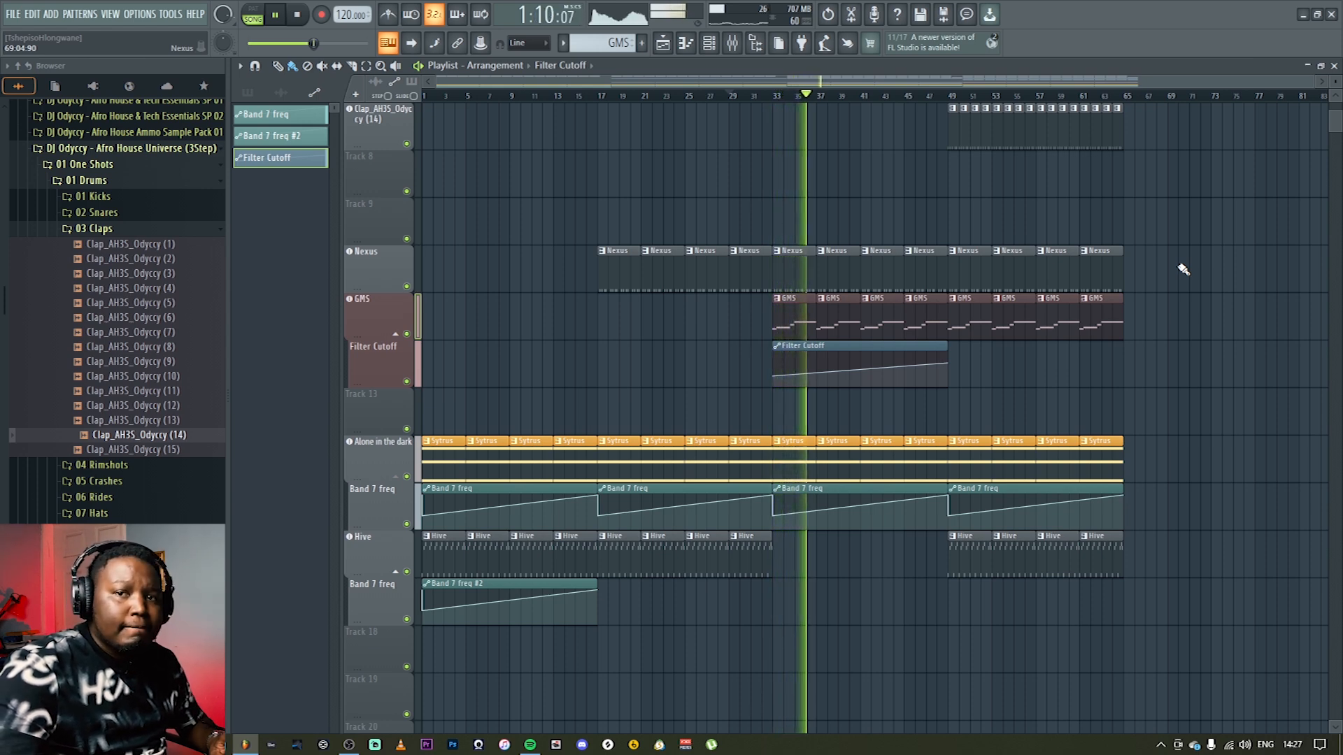
{"action": "scroll", "coordinate": [1178, 343], "scroll_direction": "up", "scroll_amount": 1}
{"action": "scroll", "coordinate": [1234, 276], "scroll_direction": "down", "scroll_amount": 2}
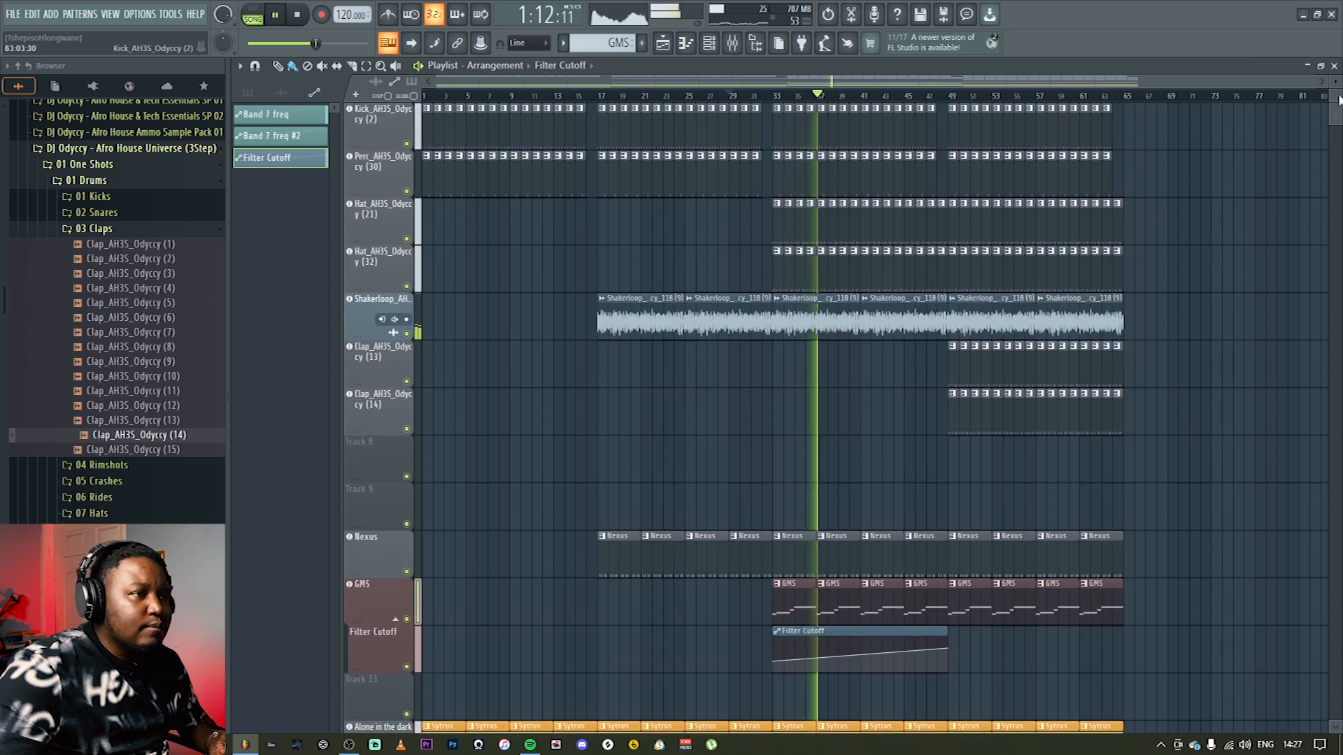
{"action": "scroll", "coordinate": [1234, 276], "scroll_direction": "down", "scroll_amount": 1}
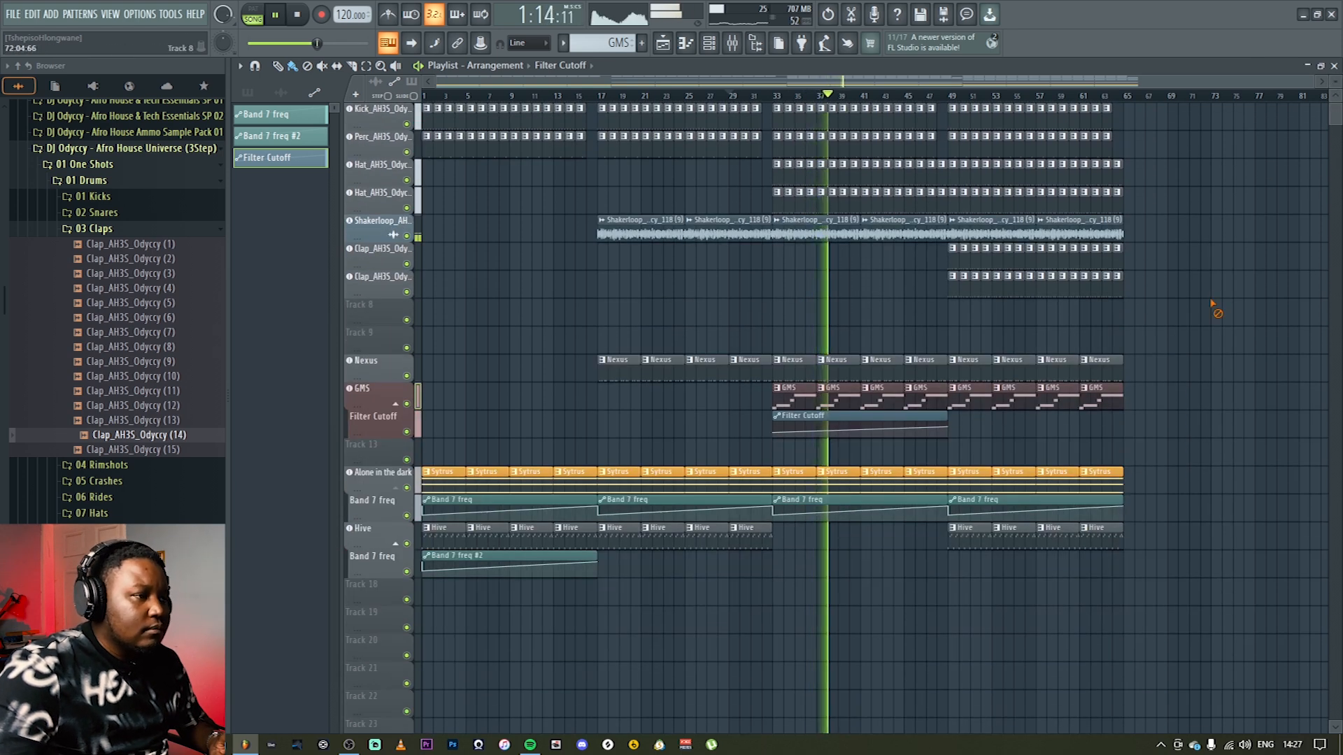
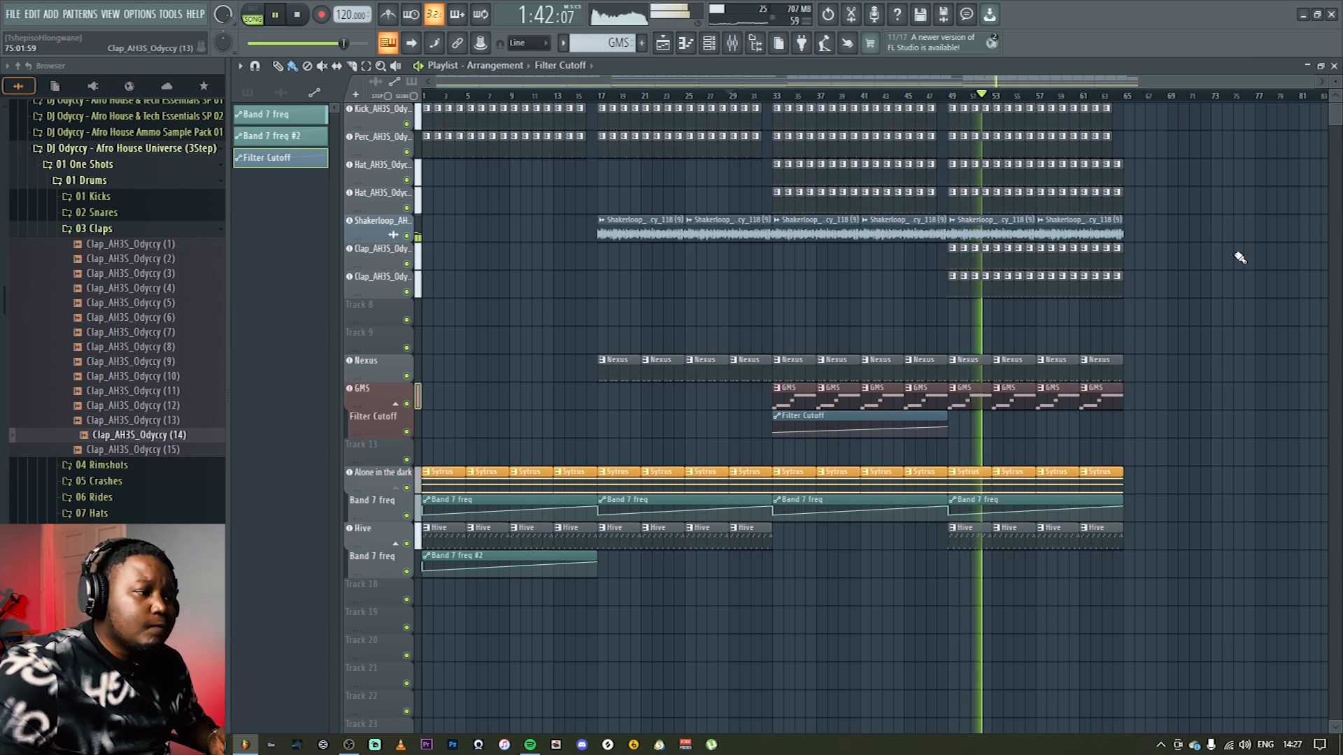
{"action": "key", "text": "space"}
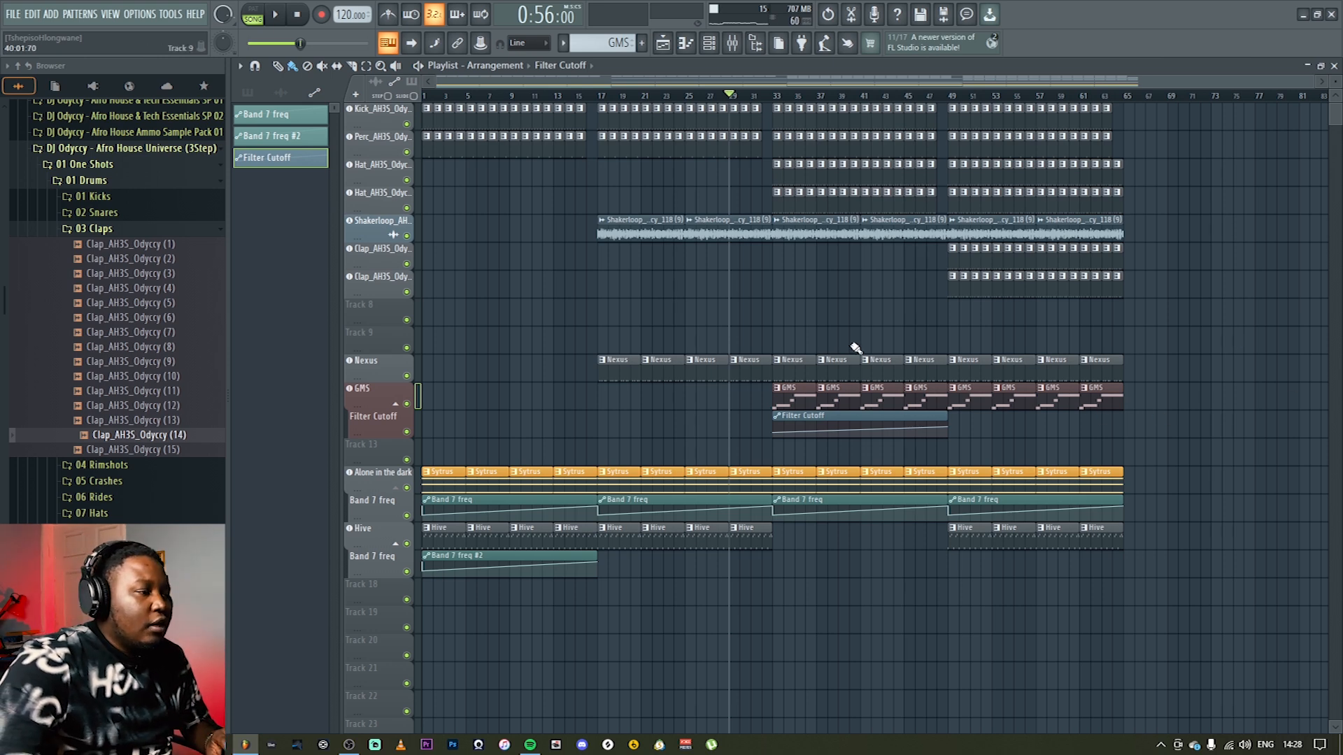
Step: Copy all the bass notes of the GMS pattern in the piano roll and close it
{"action": "double_click", "coordinate": [800, 394]}
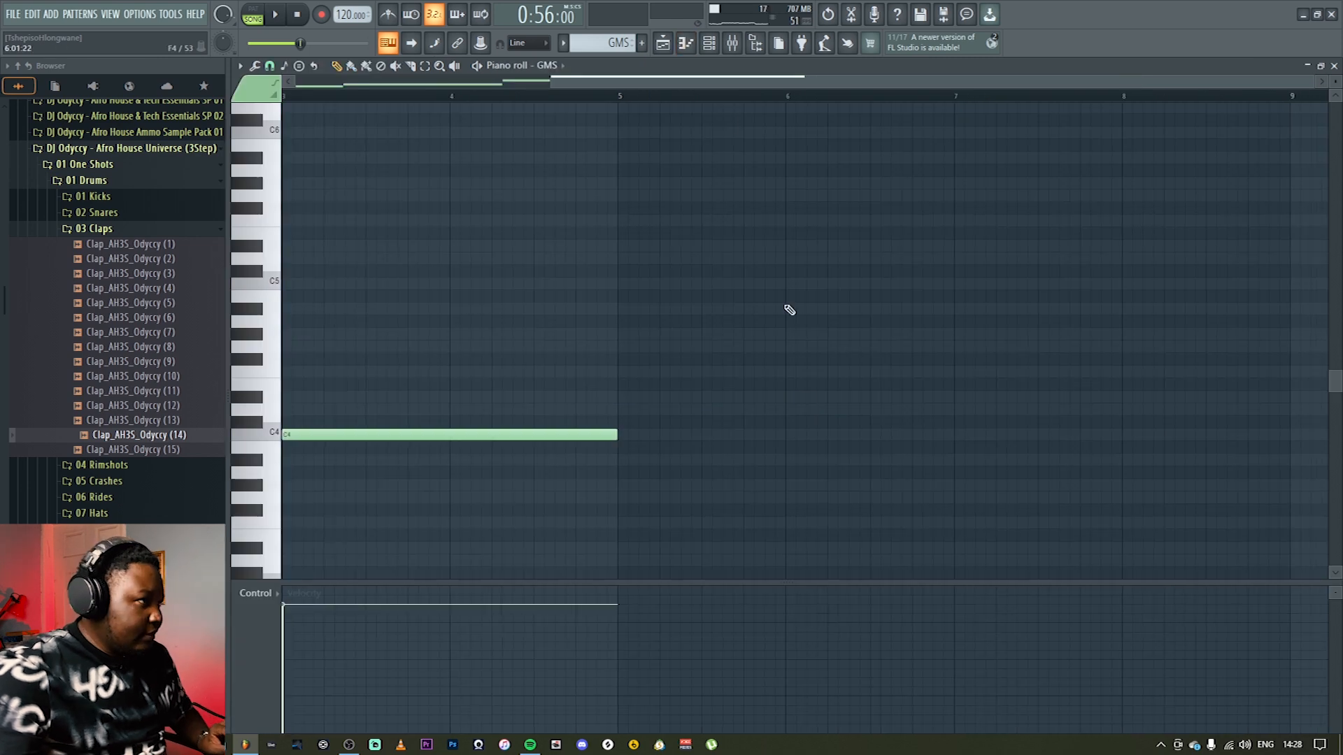
{"action": "scroll", "coordinate": [684, 93], "scroll_direction": "left", "scroll_amount": 4}
{"action": "key", "text": "ctrl+a"}
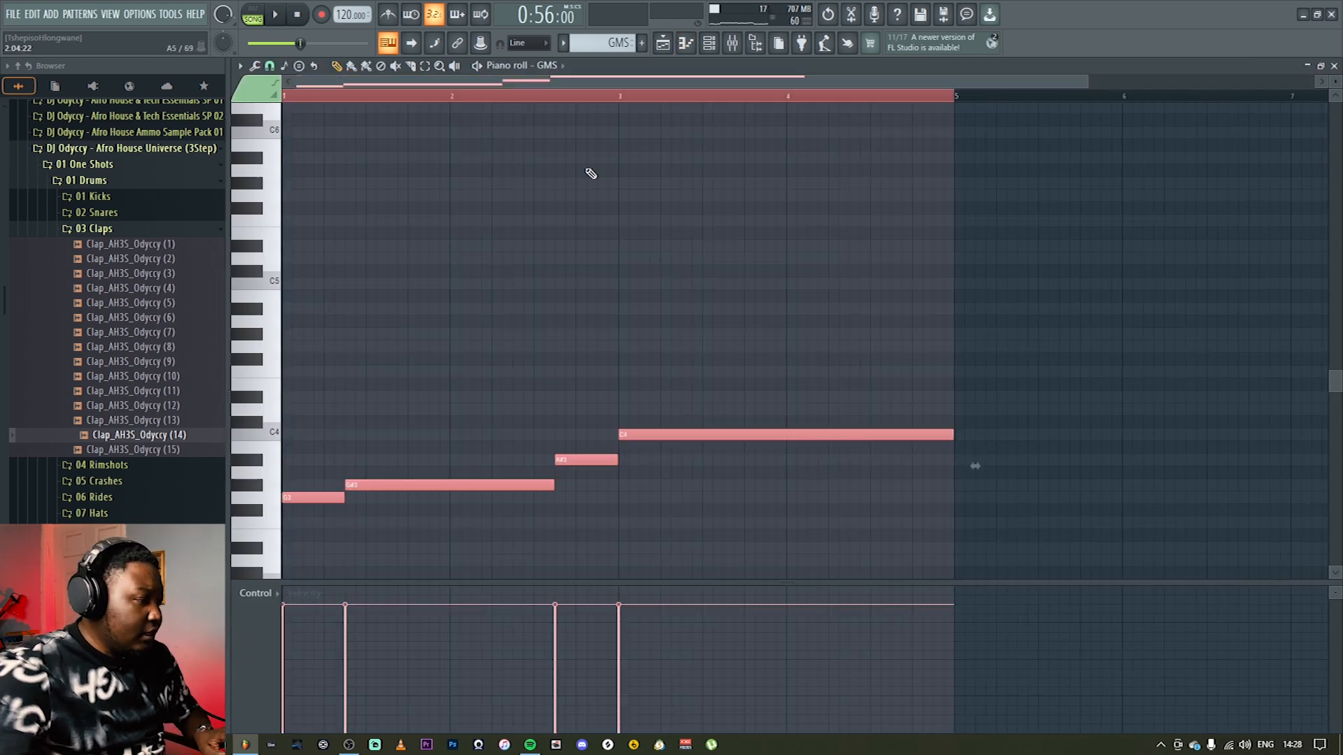
{"action": "key", "text": "ctrl+d"}
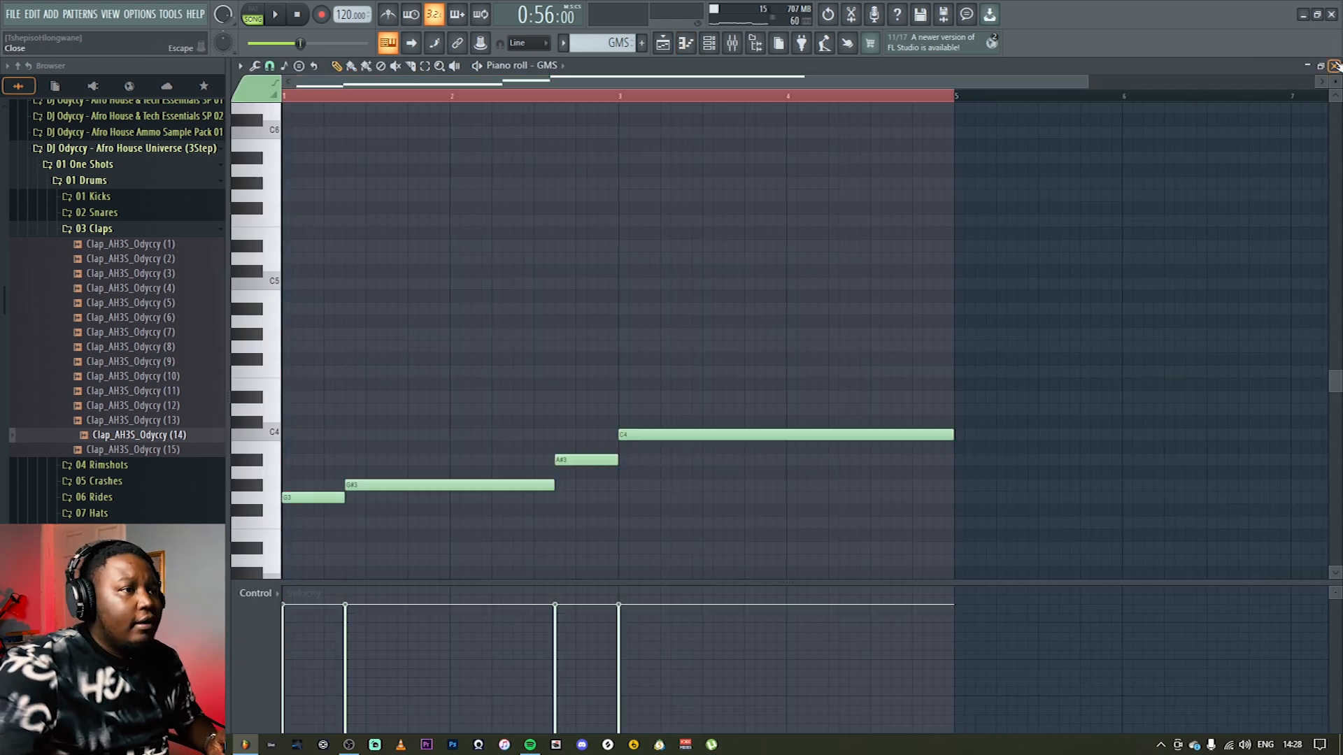
{"action": "left_click", "coordinate": [1334, 65]}
Step: Make Track 18 an instrument track with a new GMS synth and move its pattern clip to bar 33
{"action": "right_click", "coordinate": [399, 587]}
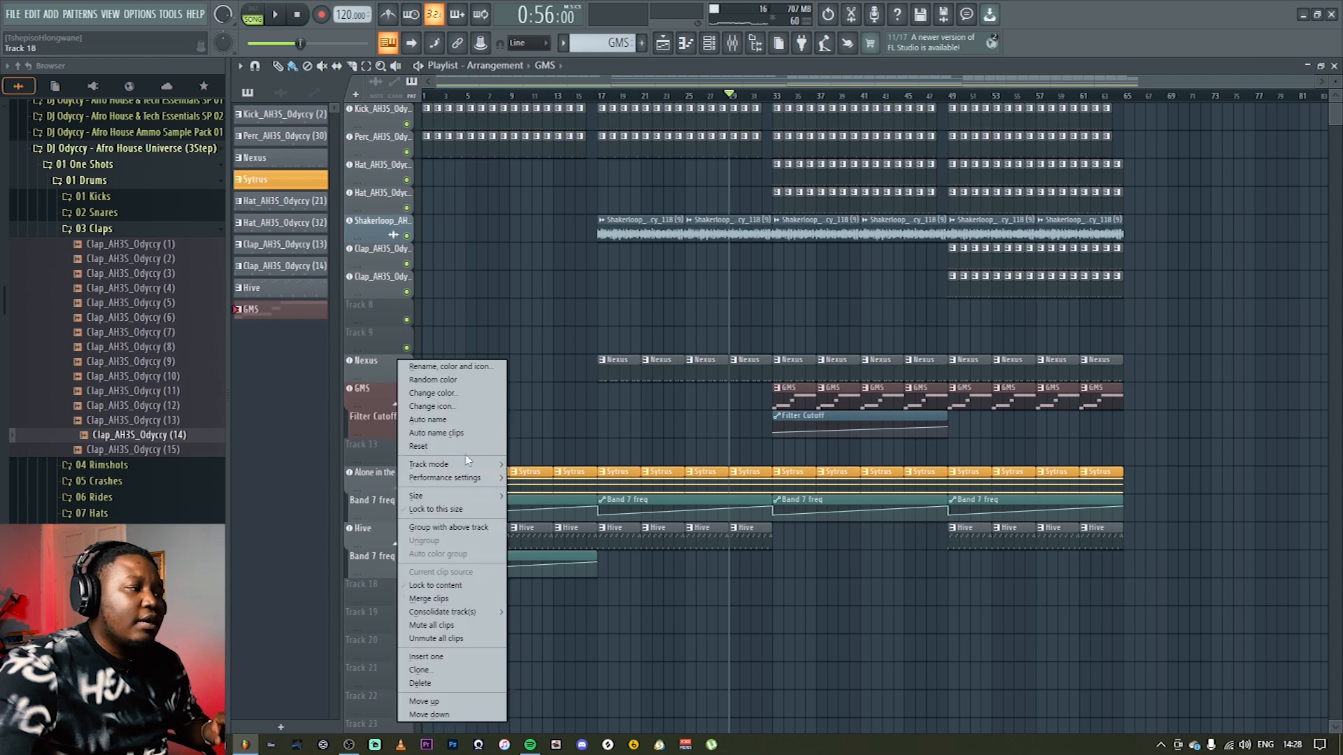
{"action": "mouse_move", "coordinate": [475, 470]}
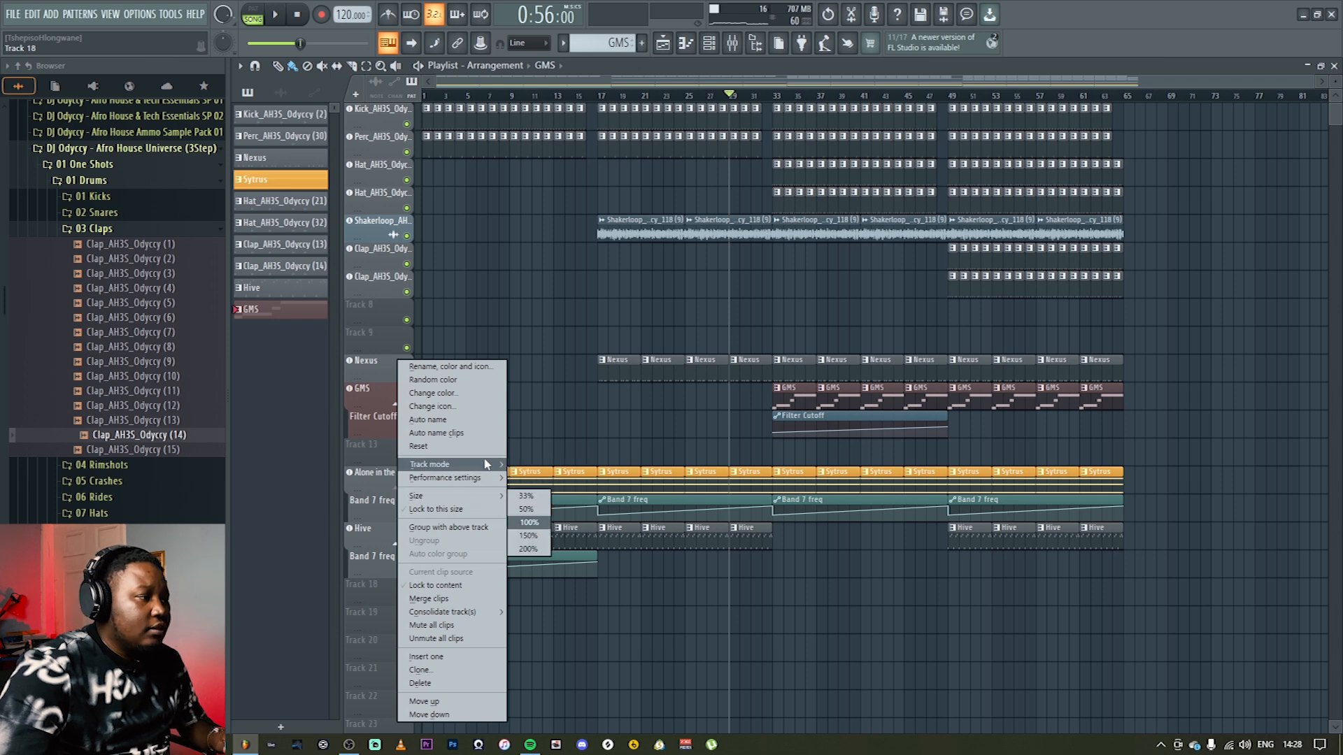
{"action": "mouse_move", "coordinate": [547, 491]}
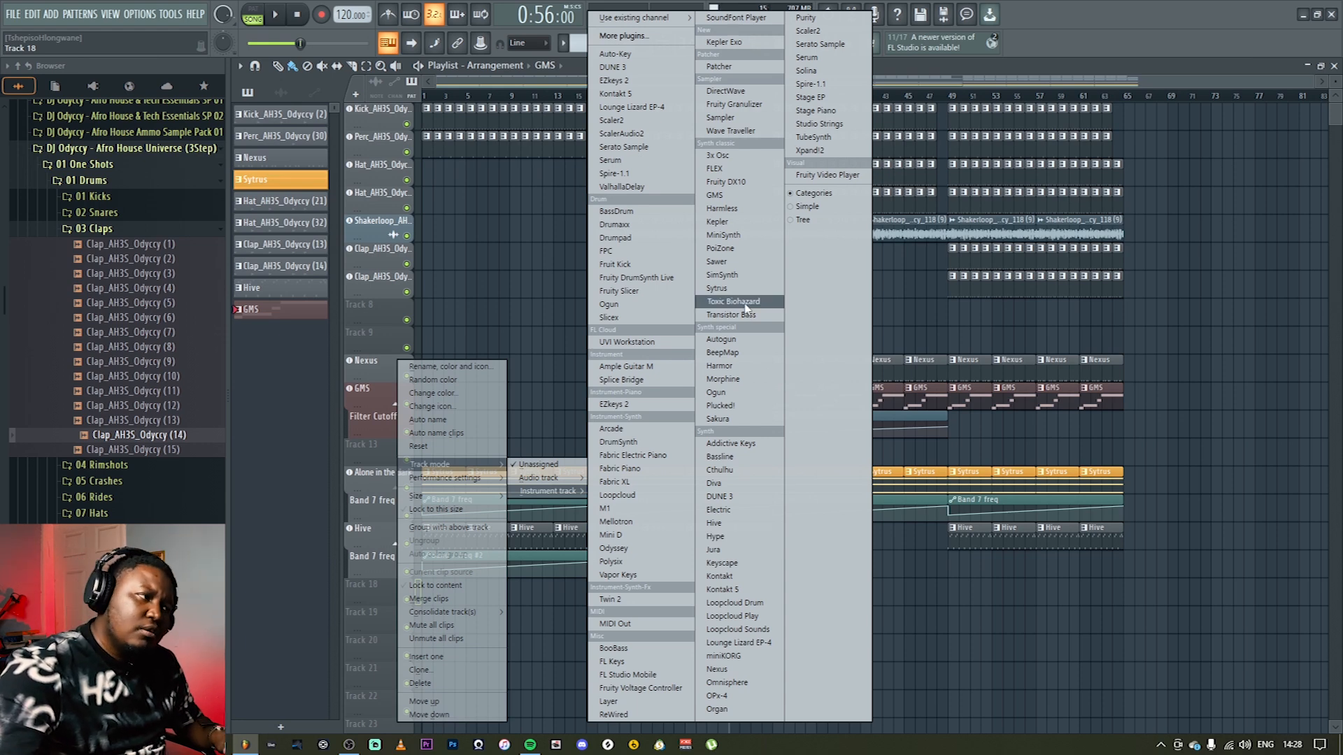
{"action": "left_click", "coordinate": [734, 196]}
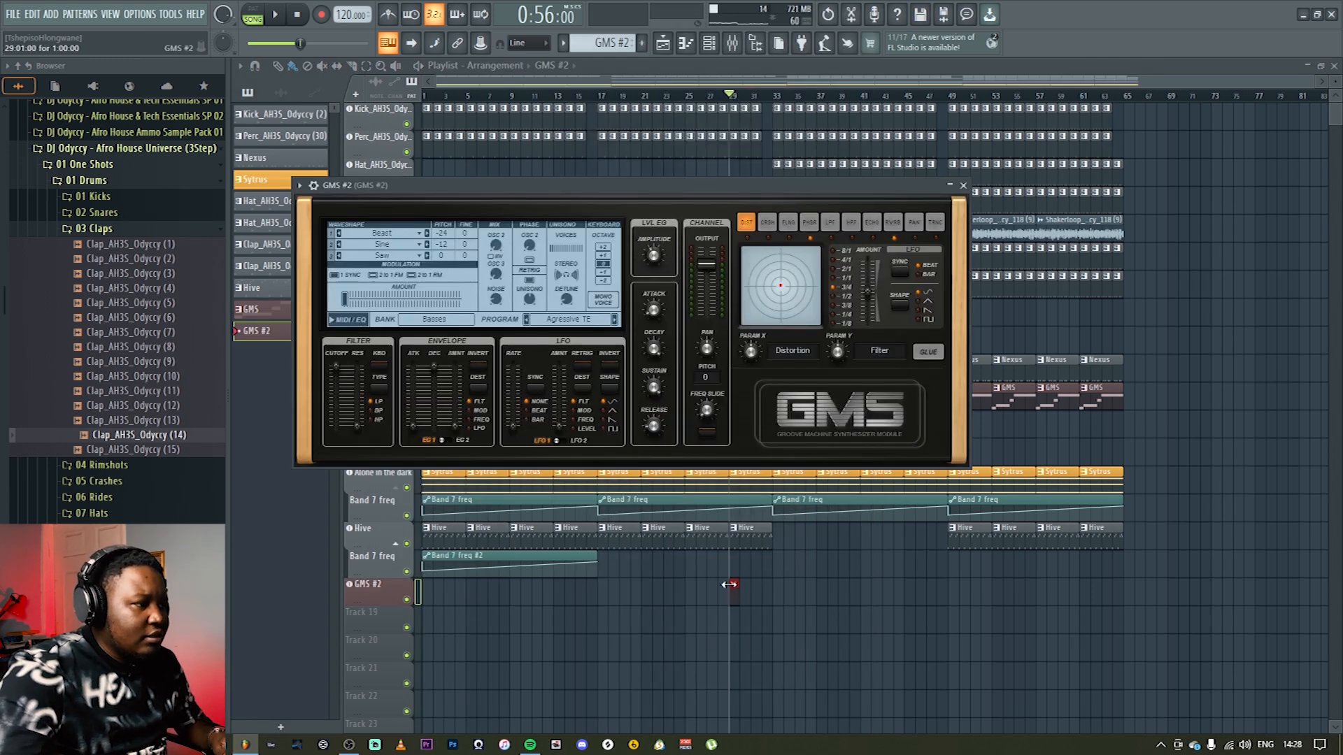
{"action": "left_click_drag", "start_coordinate": [733, 593], "coordinate": [792, 593]}
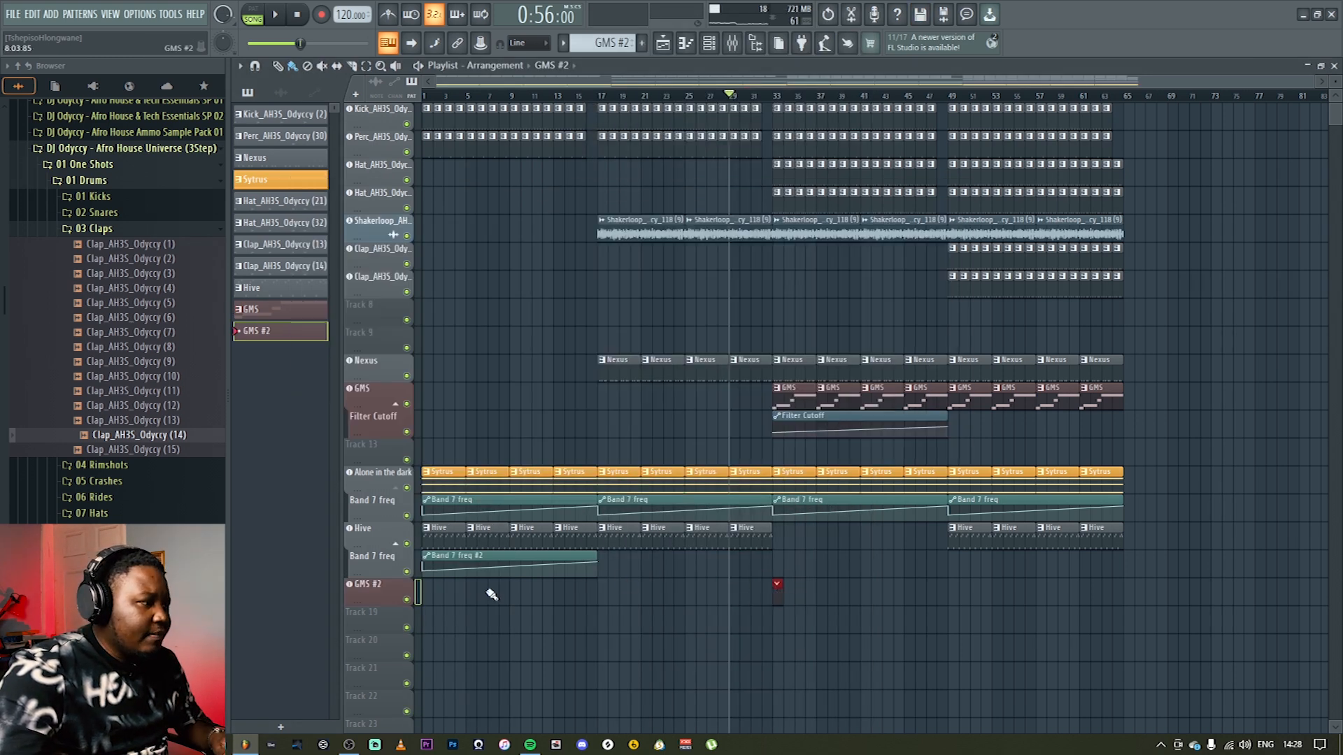
Step: Load the Pad 1 MC preset from the Pads & Textures bank in GMS #2 and close the synth window
{"action": "left_click", "coordinate": [393, 590]}
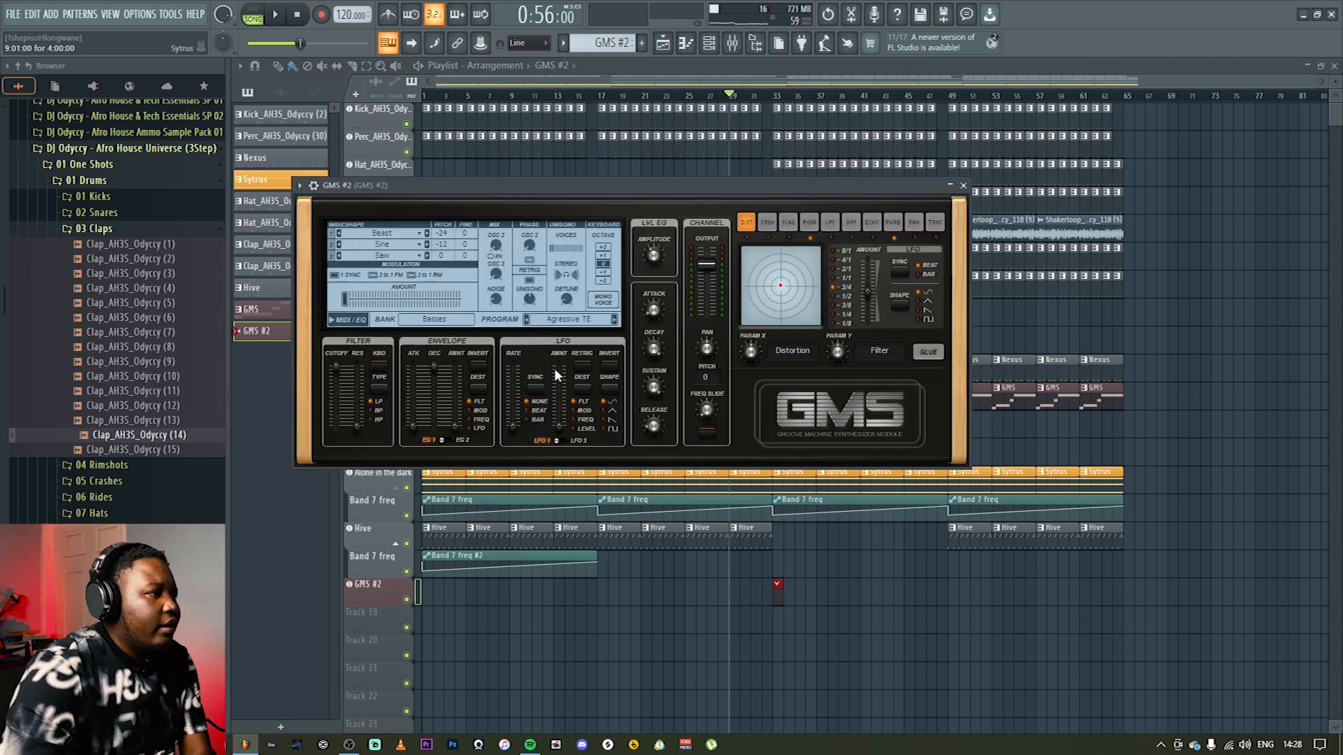
{"action": "left_click", "coordinate": [435, 319]}
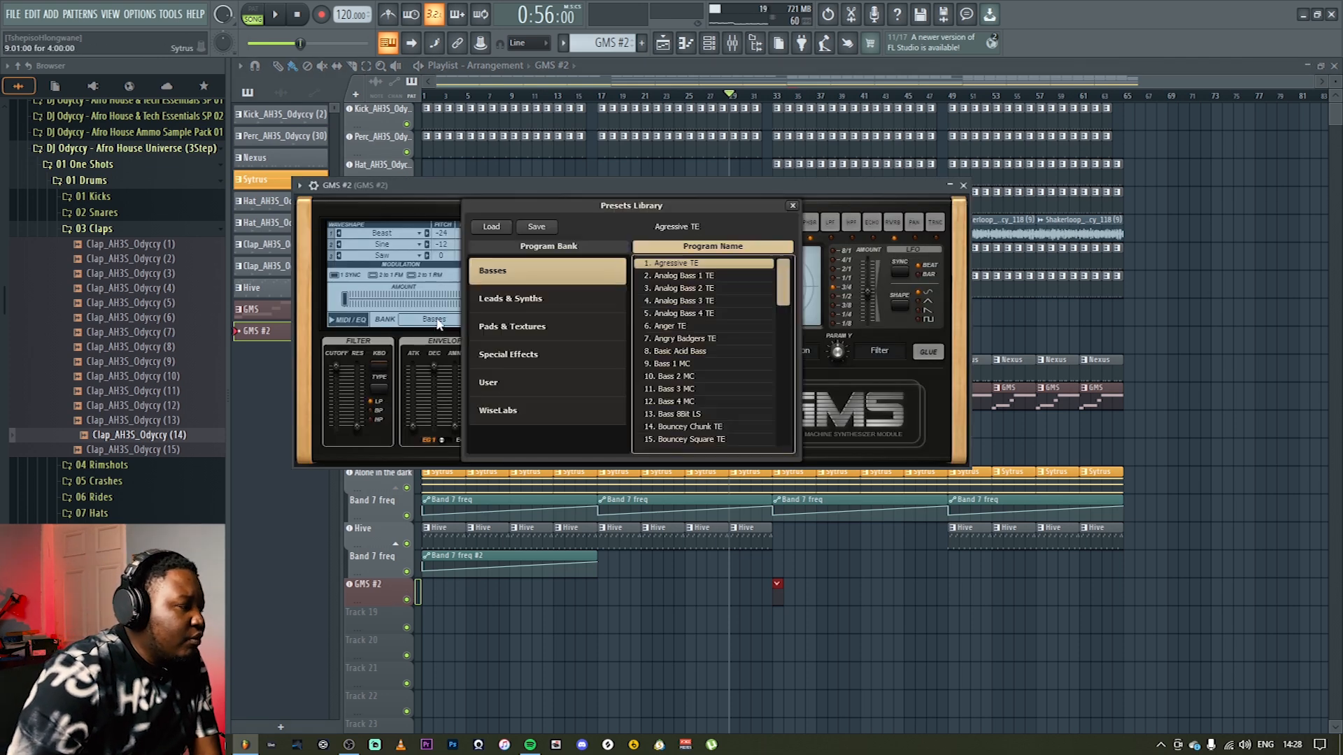
{"action": "left_click", "coordinate": [529, 328]}
{"action": "left_click", "coordinate": [673, 390]}
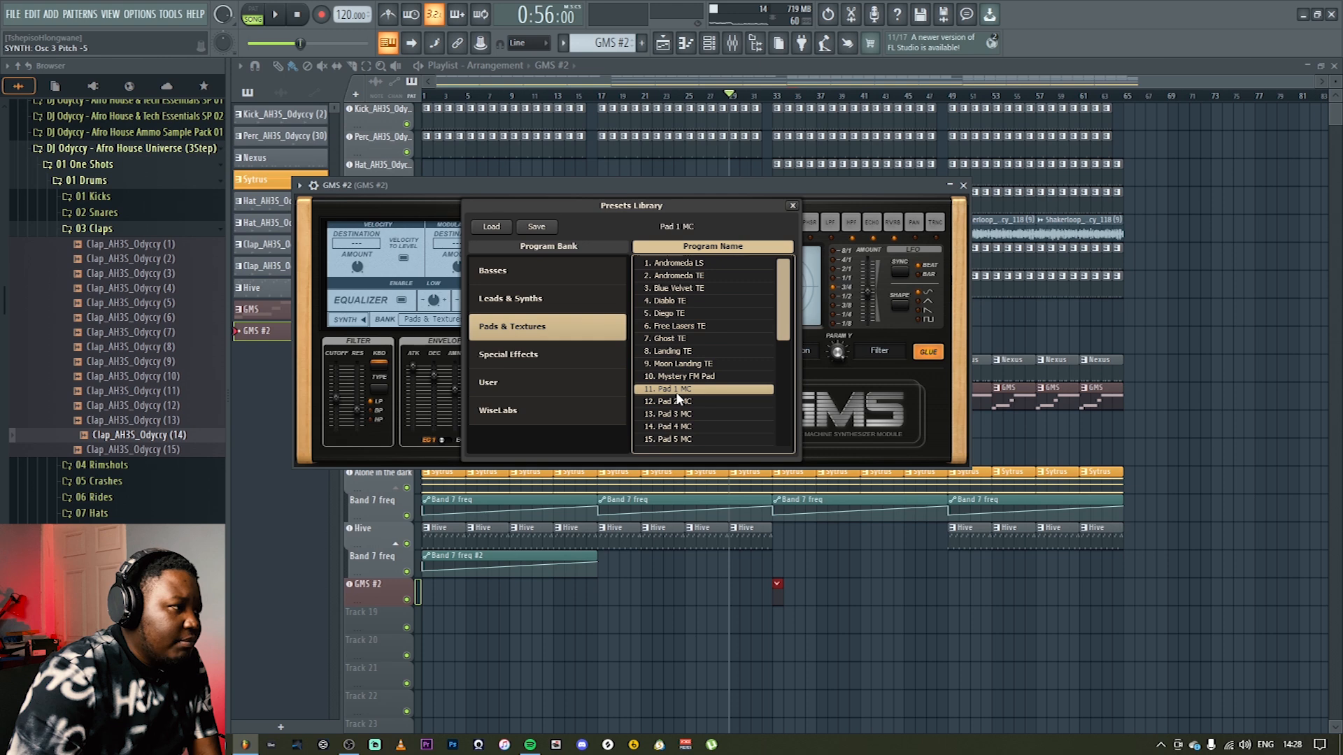
{"action": "left_click", "coordinate": [793, 205]}
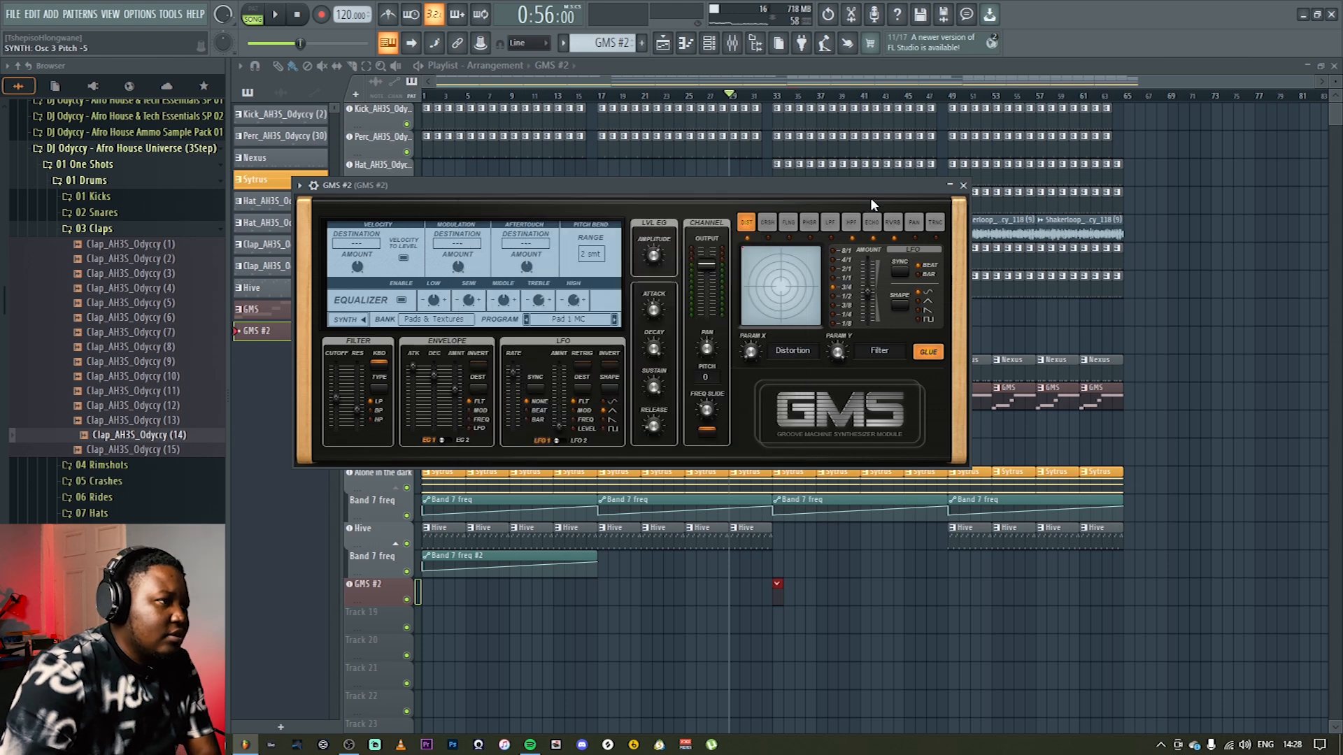
{"action": "left_click", "coordinate": [963, 186]}
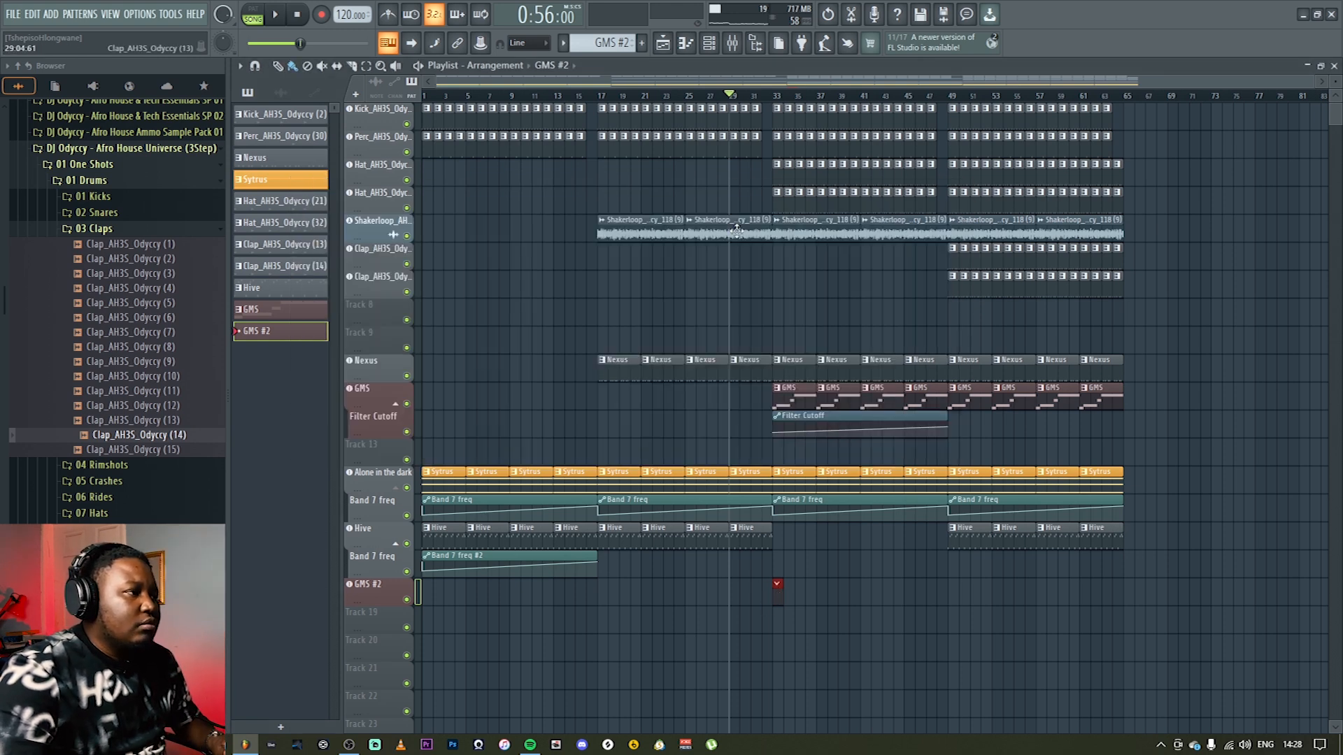
Step: Paste the copied bass notes into the GMS #2 piano roll and duplicate them one octave higher
{"action": "left_click", "coordinate": [708, 43]}
{"action": "key", "text": "ctrl+v"}
{"action": "key", "text": "ctrl+d"}
{"action": "left_click_drag", "start_coordinate": [1075, 527], "coordinate": [202, 378]}
{"action": "left_click_drag", "start_coordinate": [293, 494], "coordinate": [274, 332], "text": "shift"}
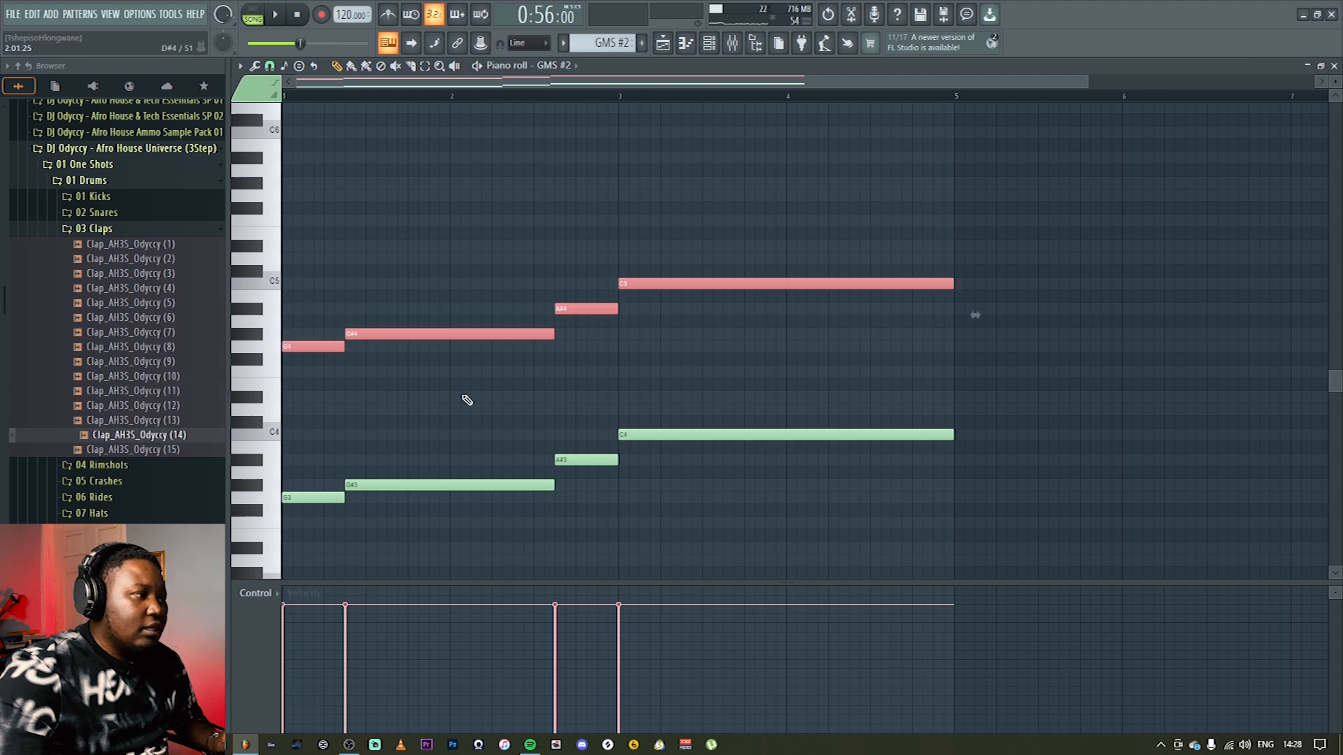
{"action": "key", "text": "ctrl+d"}
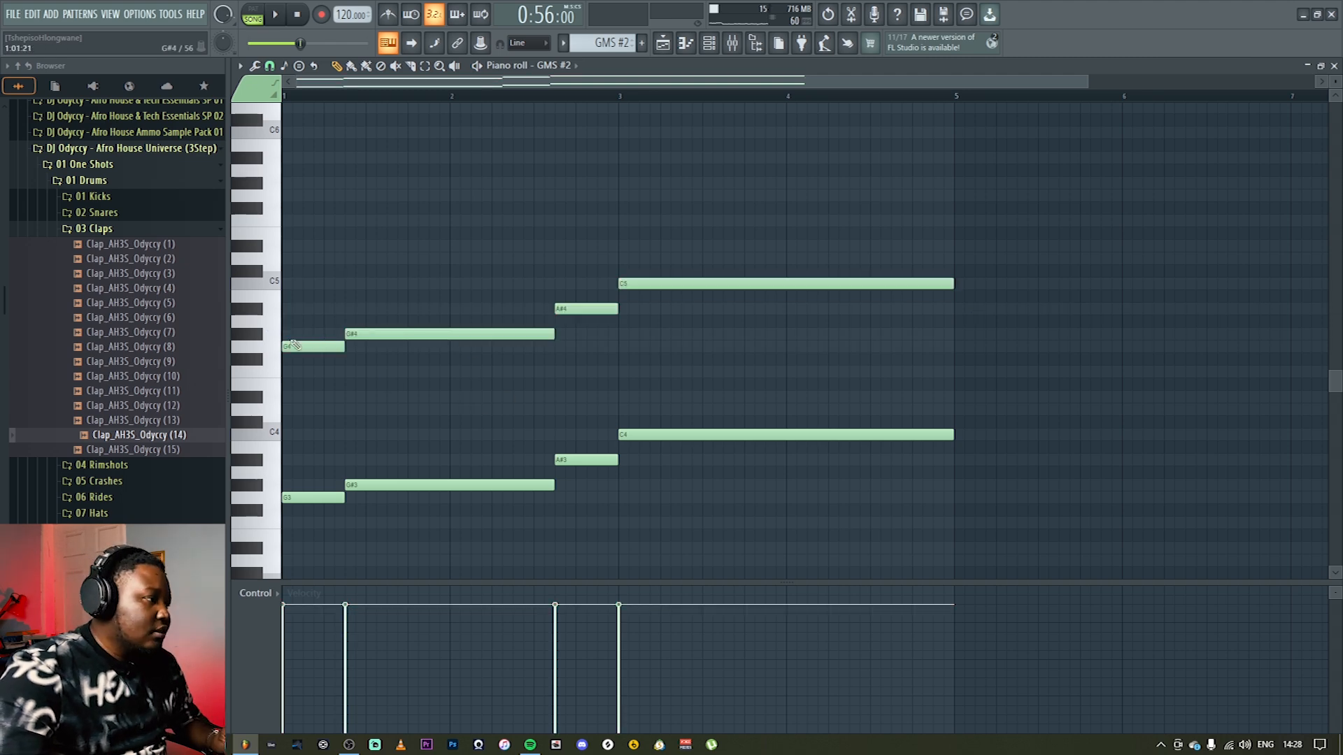
Step: Switch playback to pattern mode and add A#4 and D5 above the G4 note, and C5 and D#5 above the G#4 note
{"action": "left_click", "coordinate": [264, 14]}
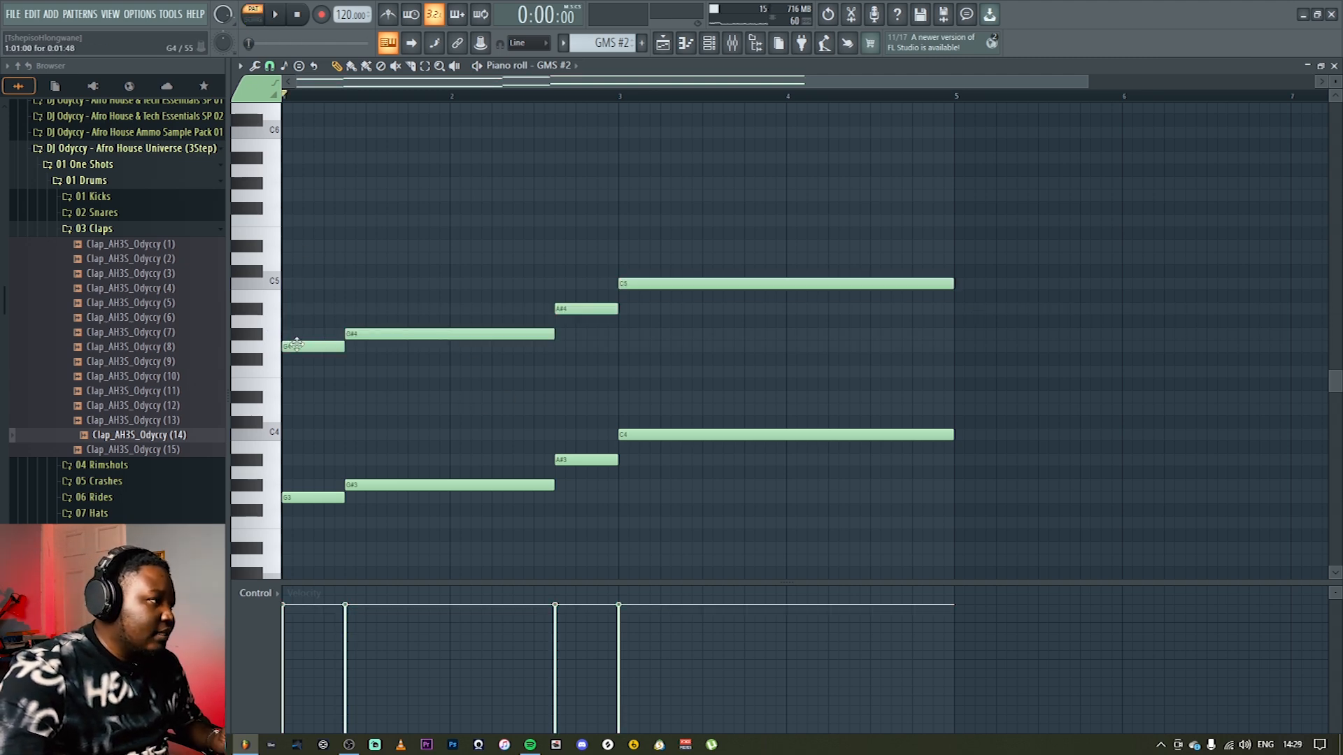
{"action": "left_click", "coordinate": [293, 345]}
{"action": "left_click", "coordinate": [297, 307]}
{"action": "left_click", "coordinate": [287, 258]}
{"action": "left_click", "coordinate": [367, 336]}
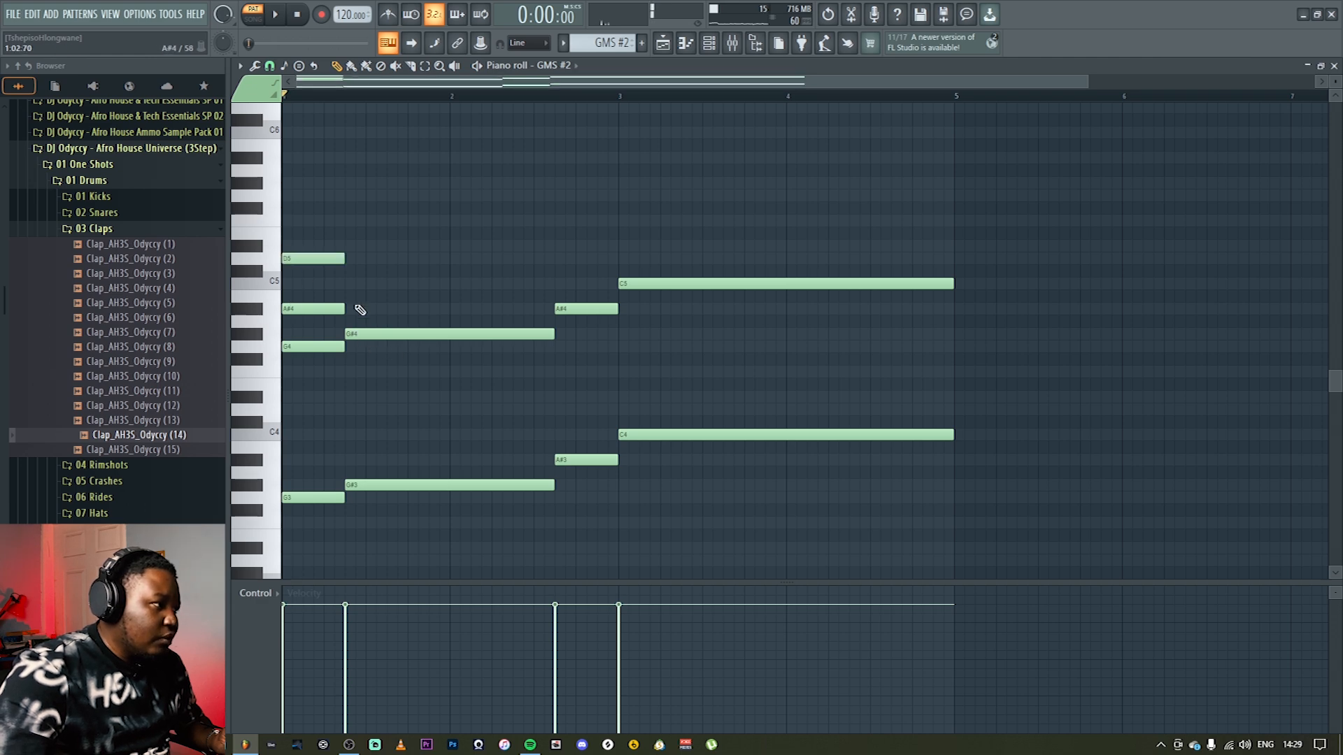
{"action": "left_click", "coordinate": [348, 283]}
{"action": "left_click", "coordinate": [351, 246]}
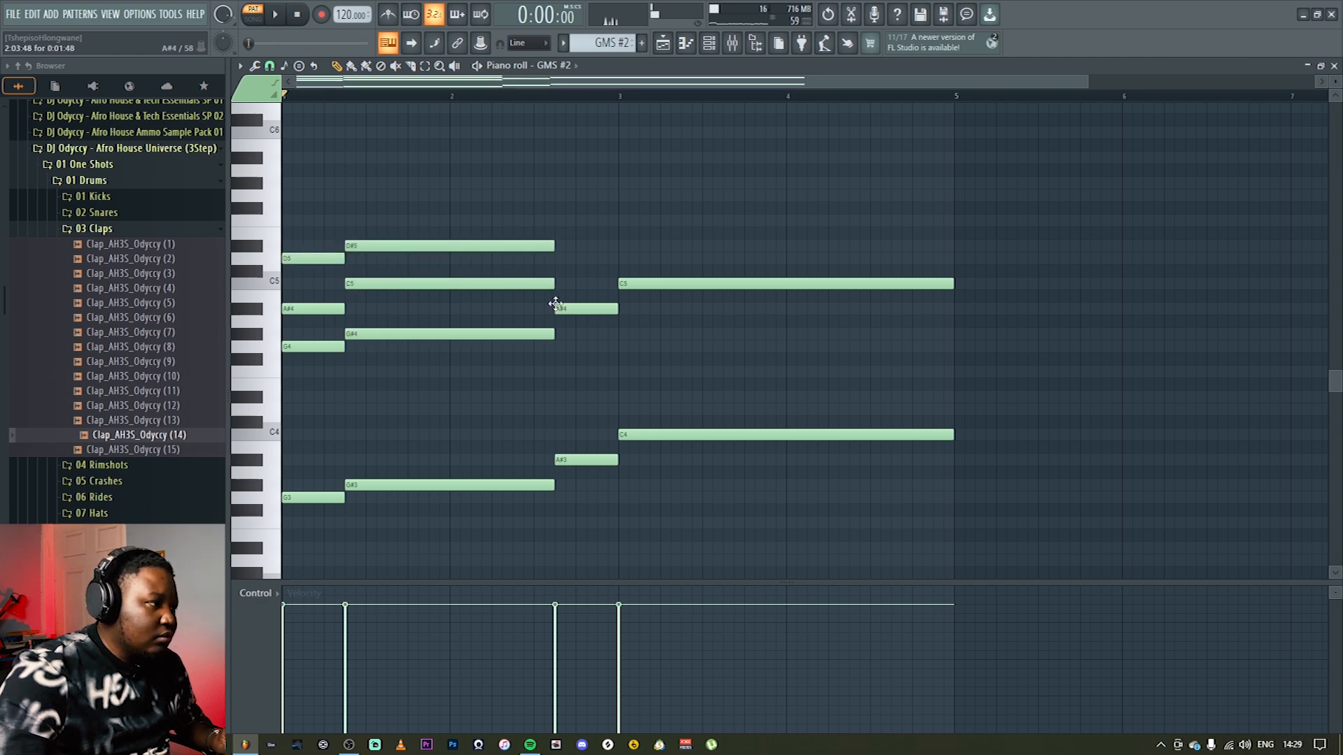
Step: Complete the last two chords by adding D5 and F5 above the A#4 note, and D#5 and G5 above the C5 note
{"action": "left_click", "coordinate": [559, 260]}
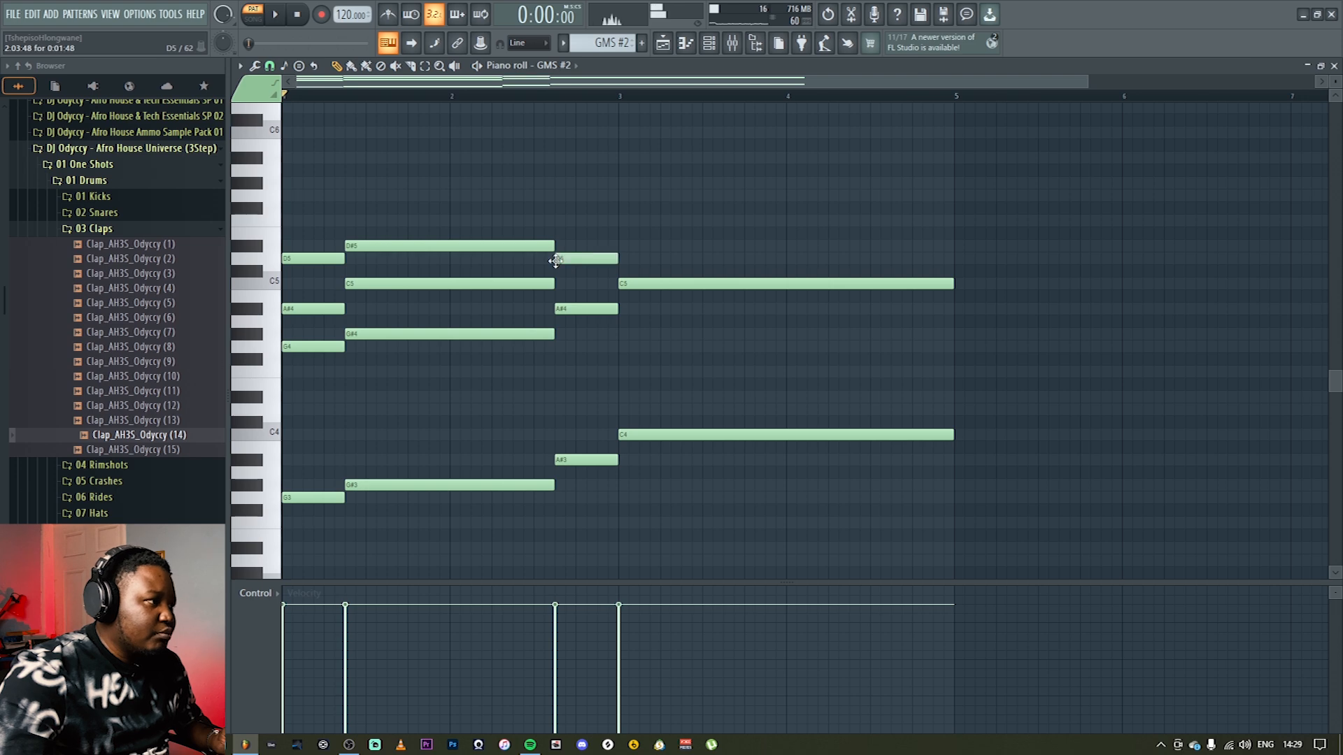
{"action": "left_click", "coordinate": [560, 221]}
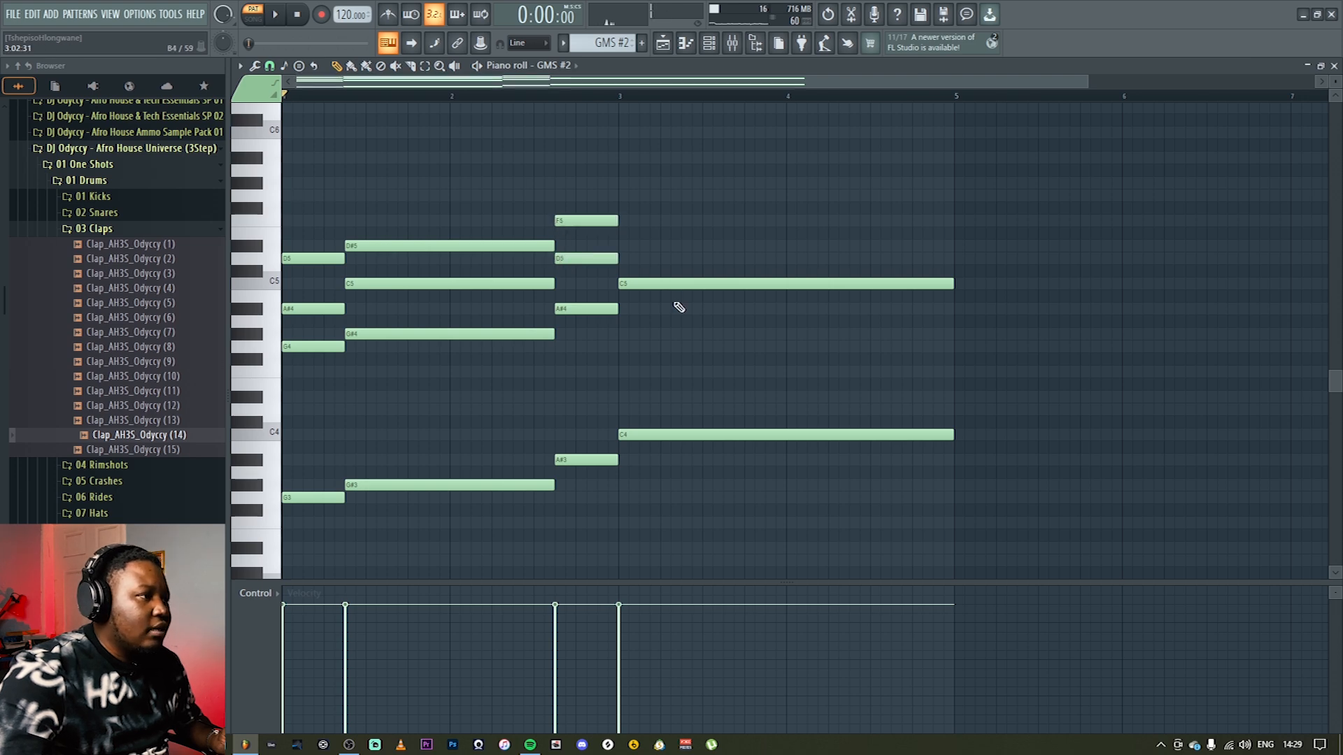
{"action": "left_click", "coordinate": [620, 246]}
{"action": "left_click", "coordinate": [622, 197]}
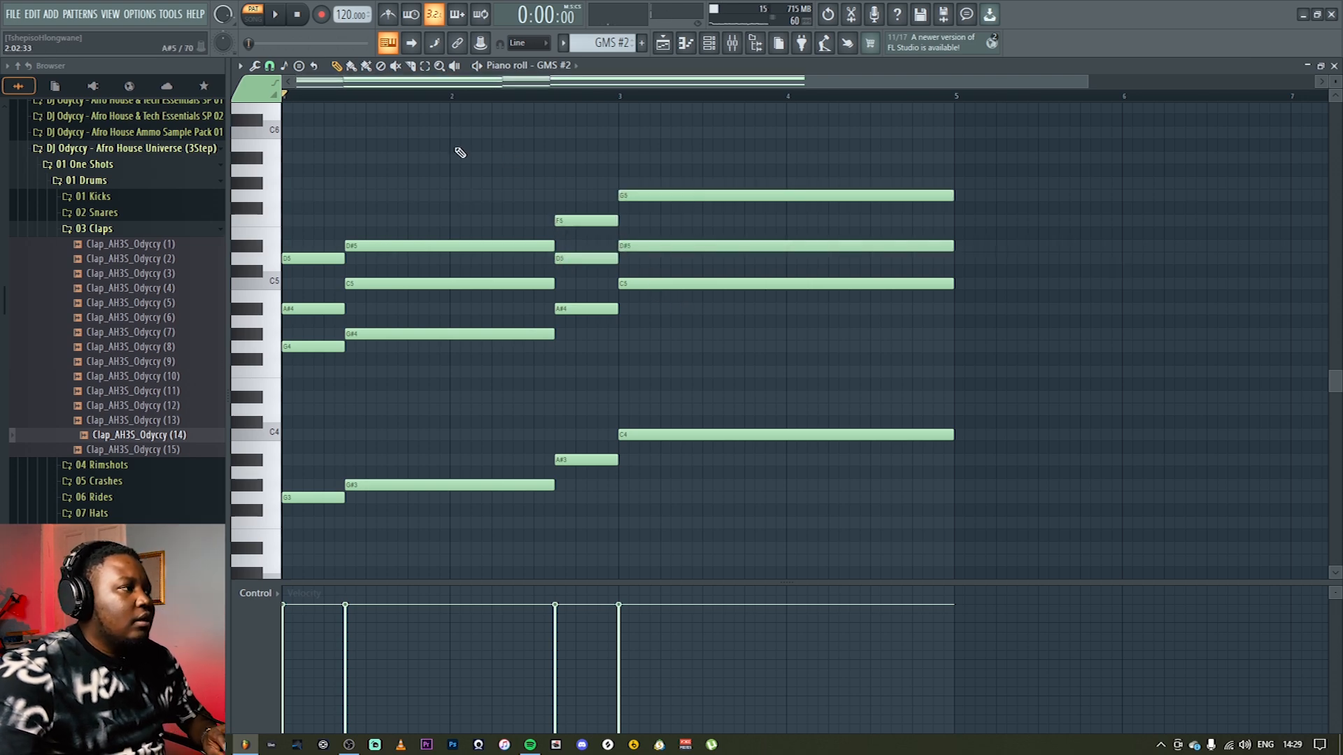
Step: Play the chord pattern and lower the GMS #2 track's volume in the mixer
{"action": "key", "text": "space"}
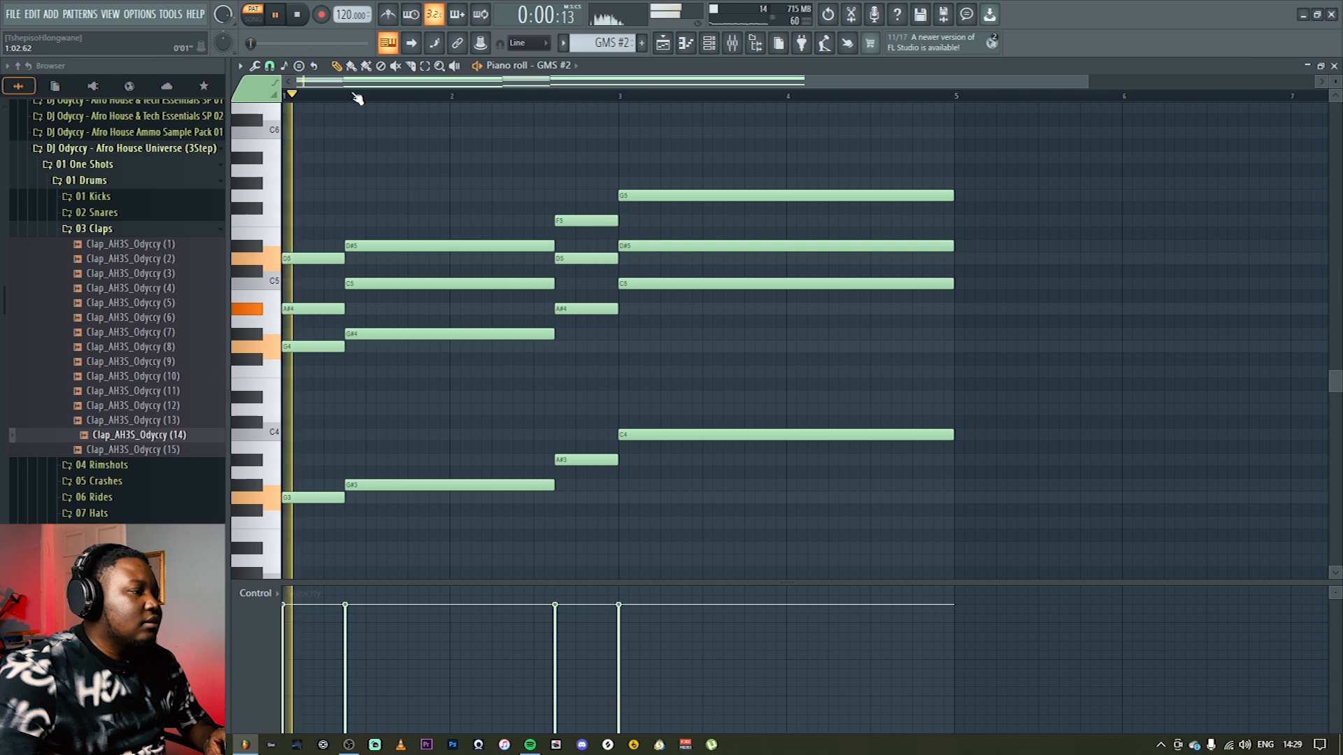
{"action": "left_click", "coordinate": [732, 43]}
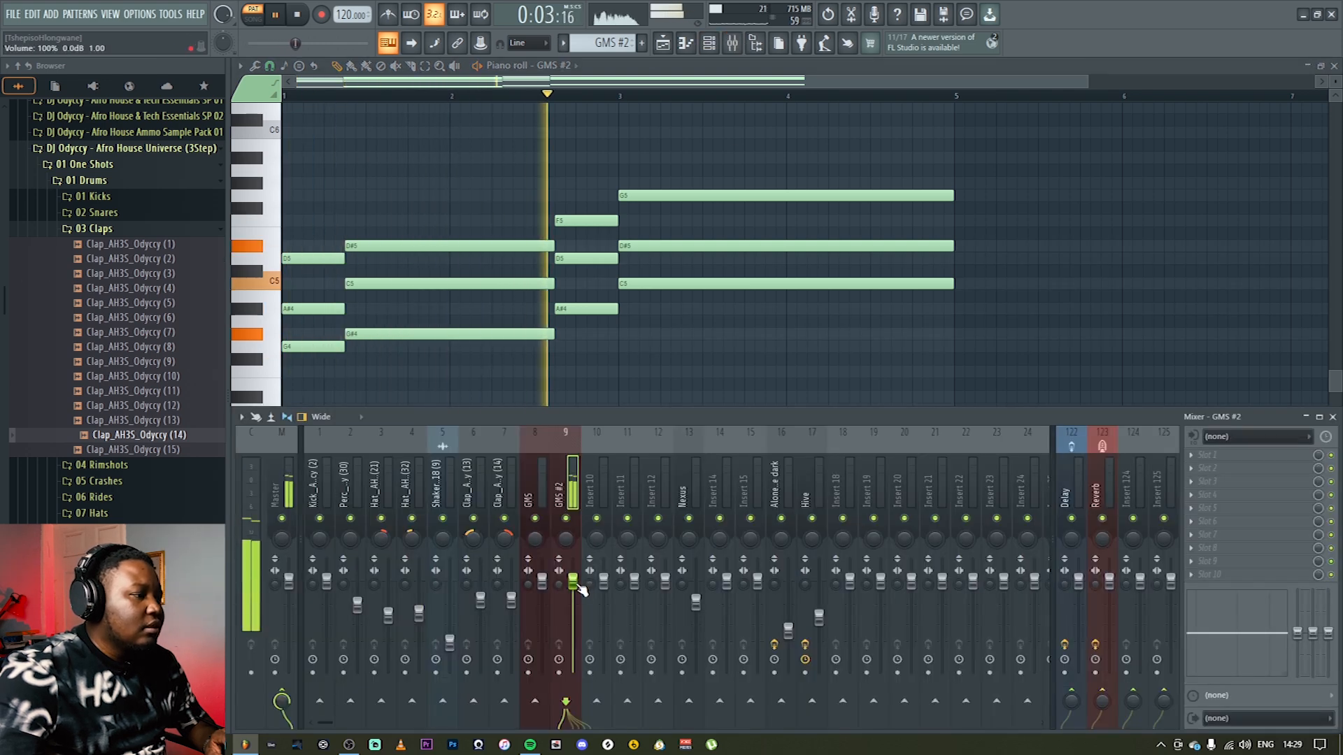
{"action": "left_click_drag", "start_coordinate": [573, 607], "coordinate": [574, 622]}
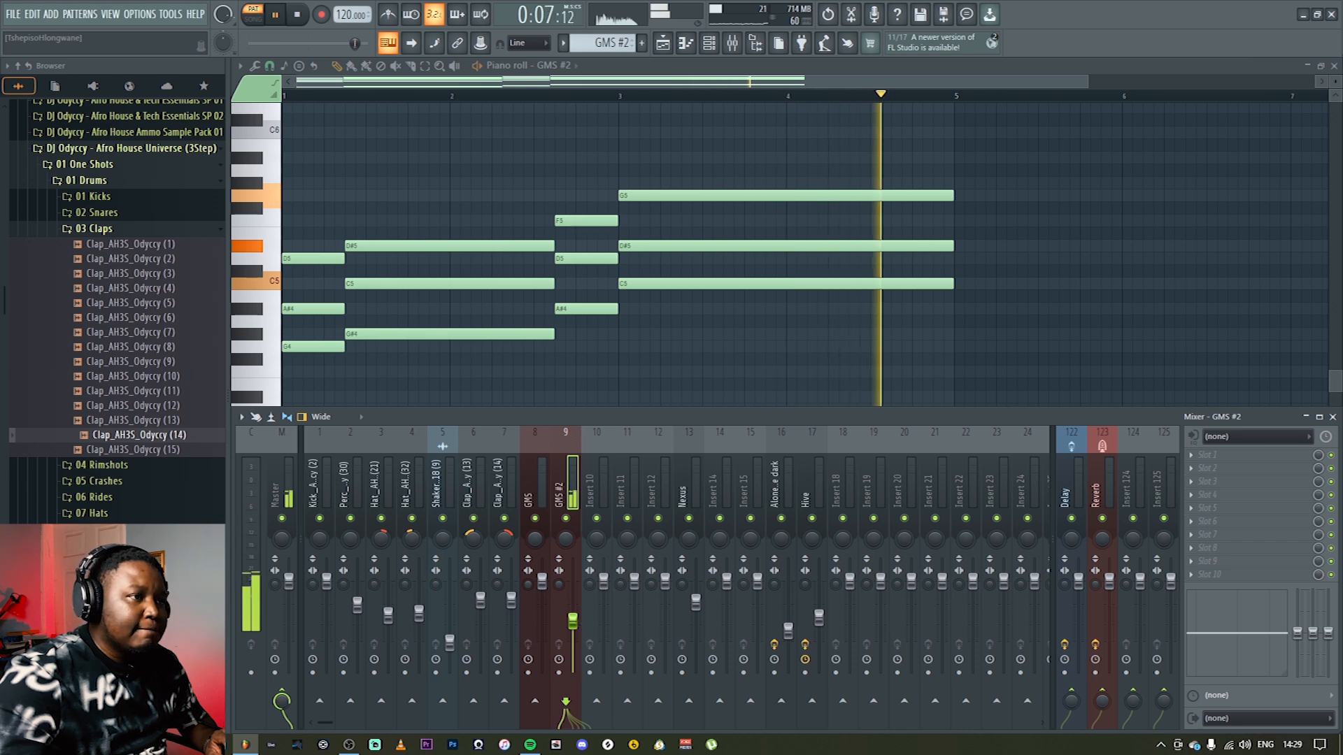
Step: Return to the playlist and repeat the GMS #2 pattern clip on its track from bar 33 up to bar 65
{"action": "left_click", "coordinate": [1335, 66]}
{"action": "key", "text": "F9"}
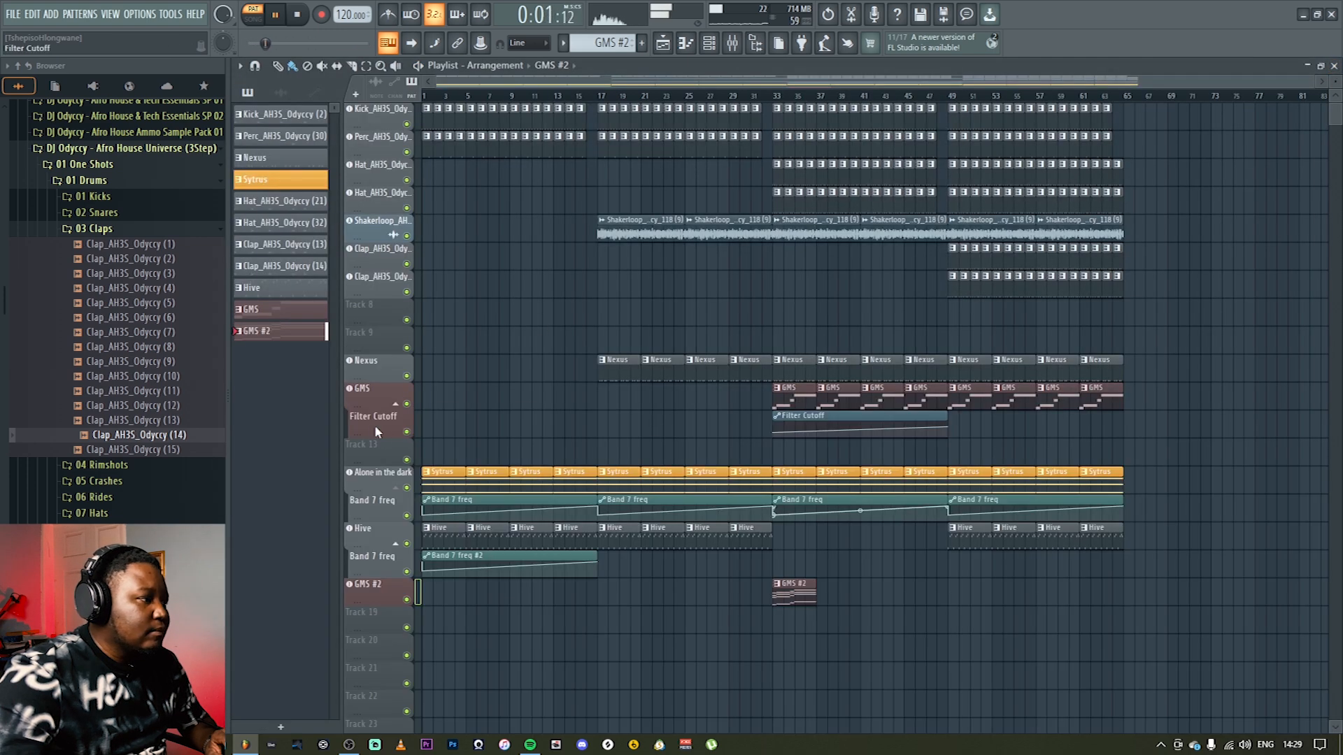
{"action": "left_click_drag", "start_coordinate": [817, 591], "coordinate": [1081, 591]}
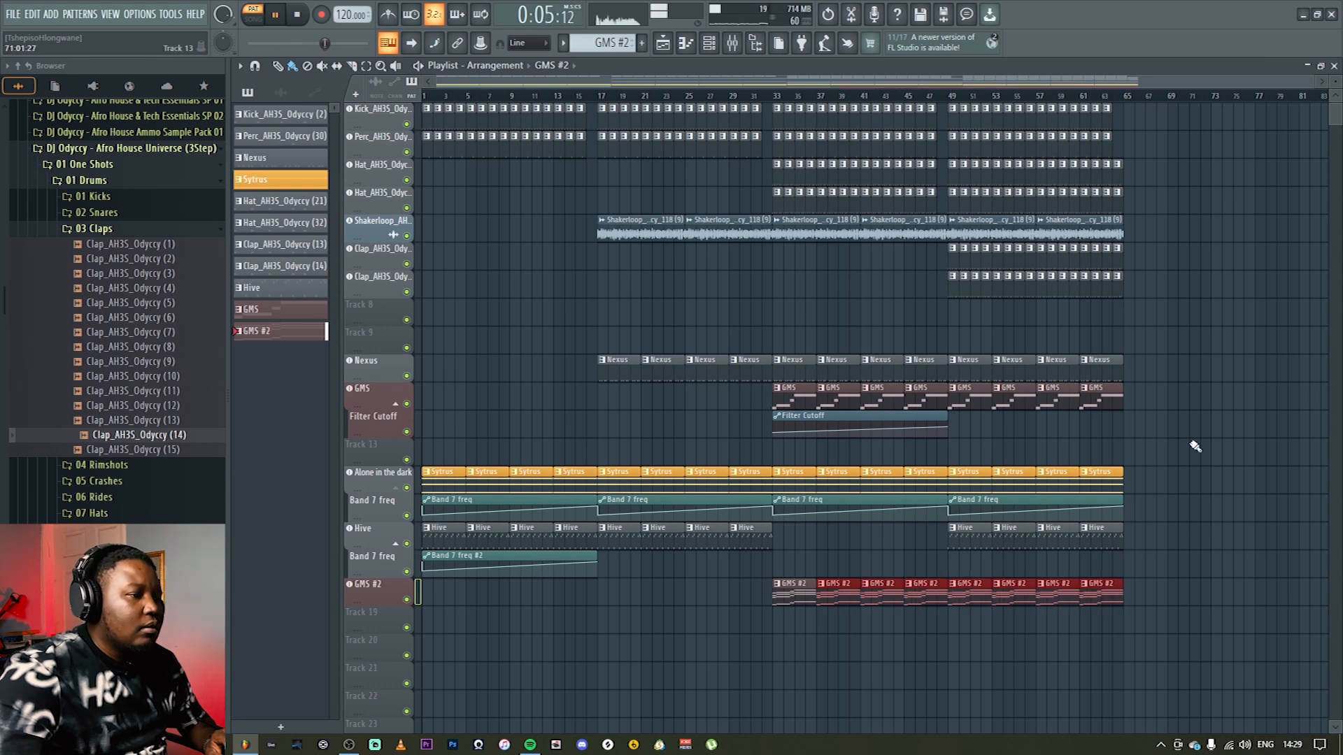
{"action": "key", "text": "space"}
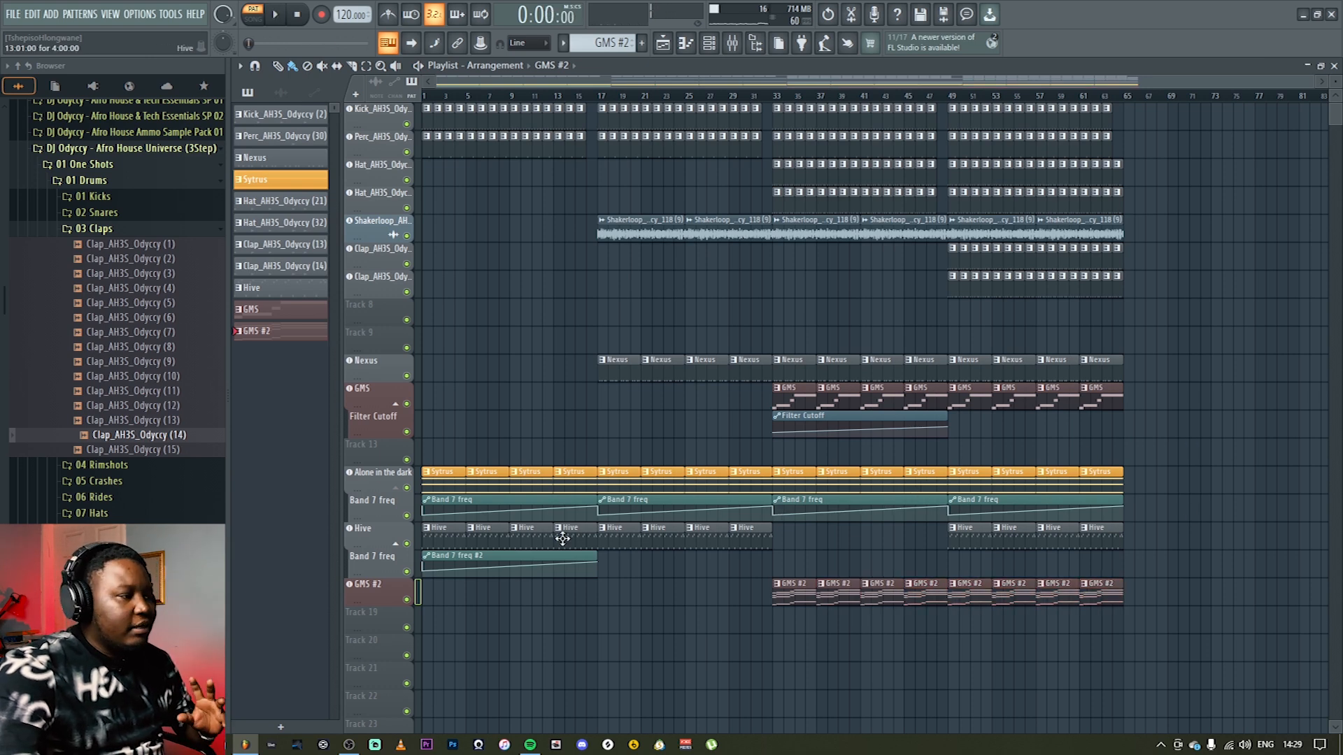
Step: Play the pattern and lower the GMS #2 filter cutoff to 0.10%
{"action": "left_click", "coordinate": [384, 589]}
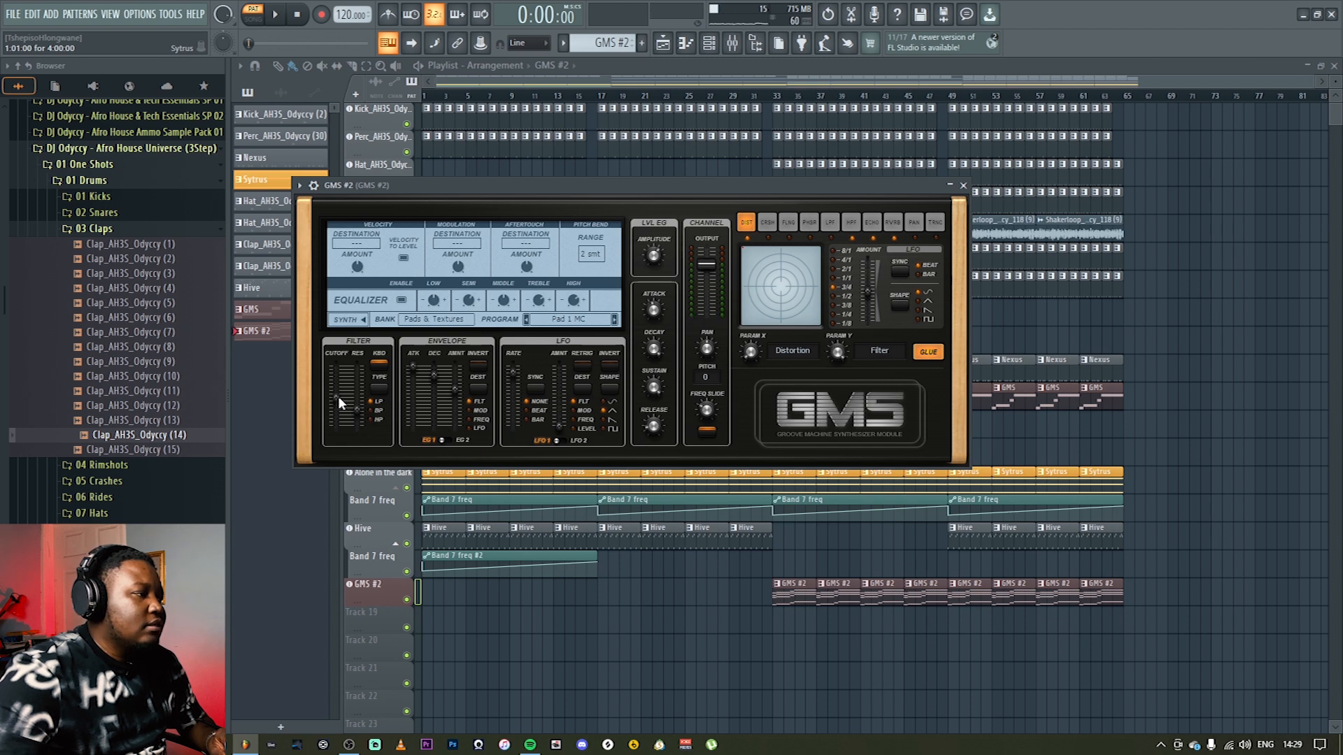
{"action": "key", "text": "space"}
{"action": "left_click_drag", "start_coordinate": [337, 395], "coordinate": [338, 398]}
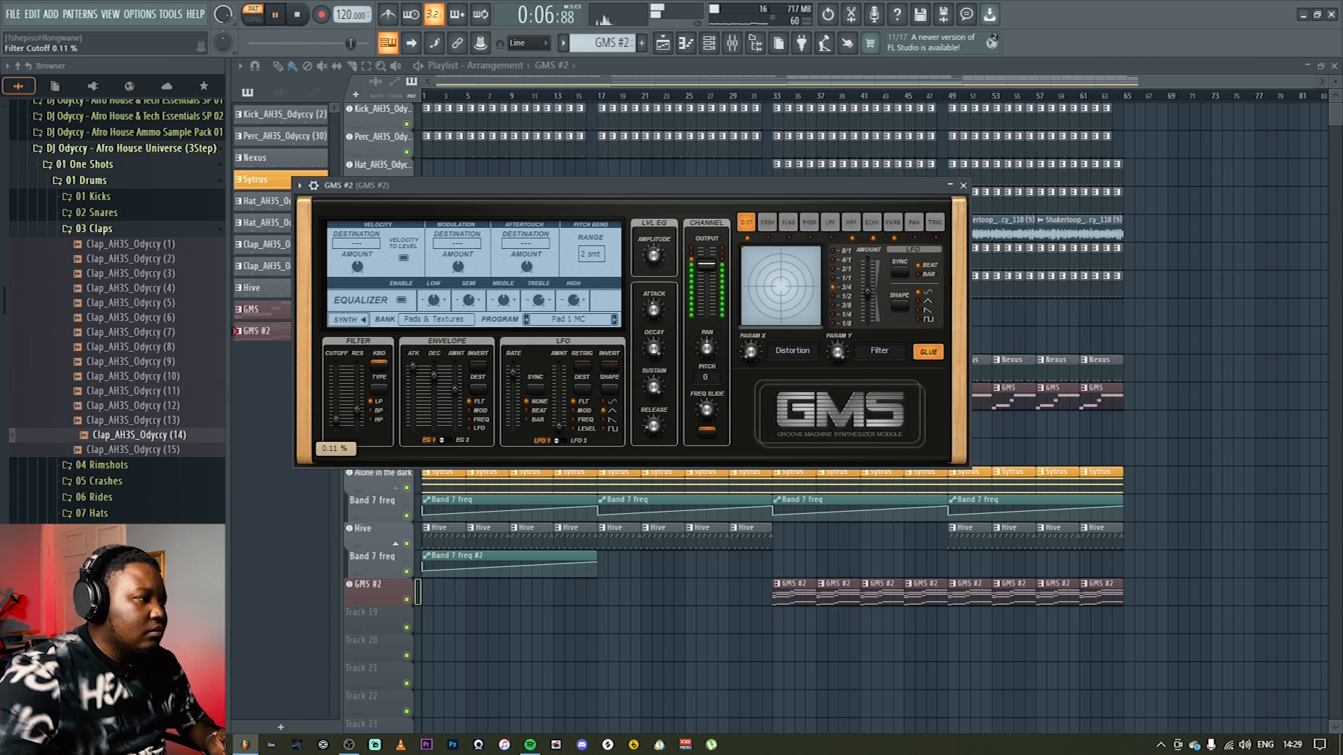
{"action": "left_click_drag", "start_coordinate": [336, 419], "coordinate": [336, 420]}
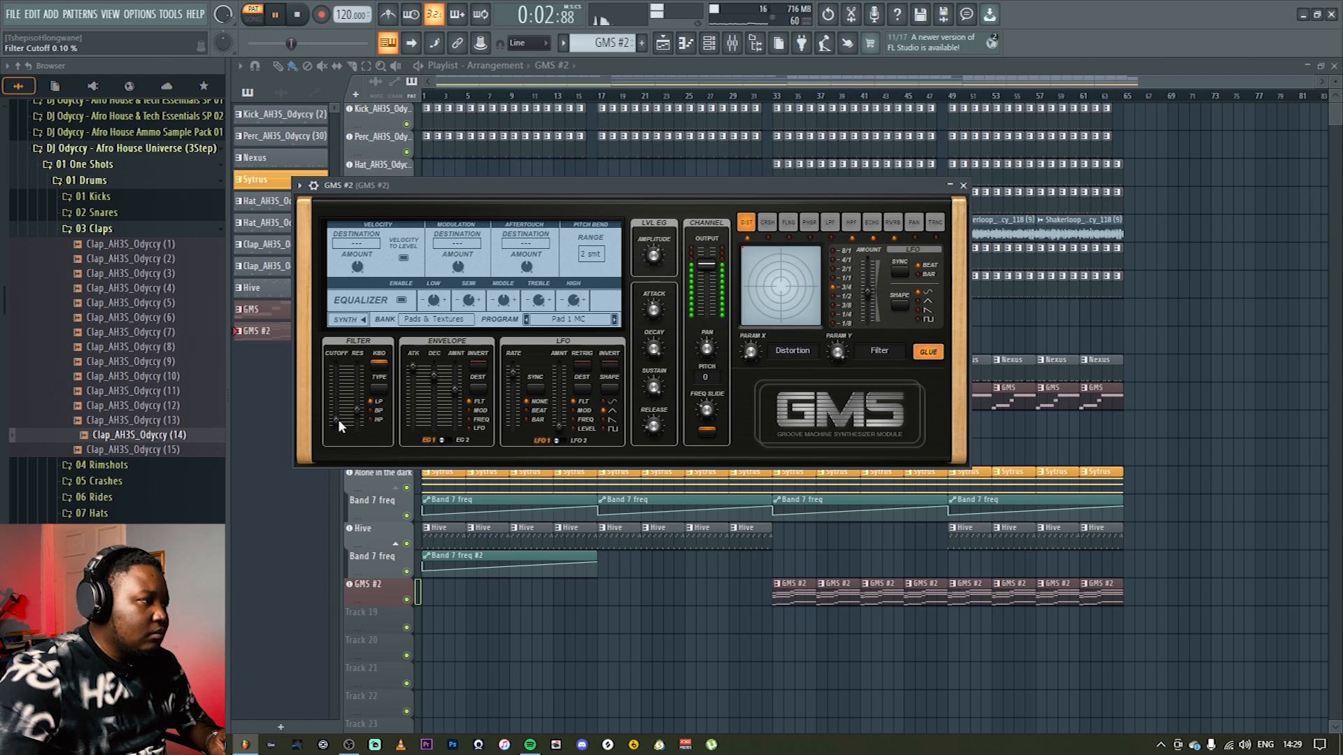
{"action": "left_click", "coordinate": [962, 186]}
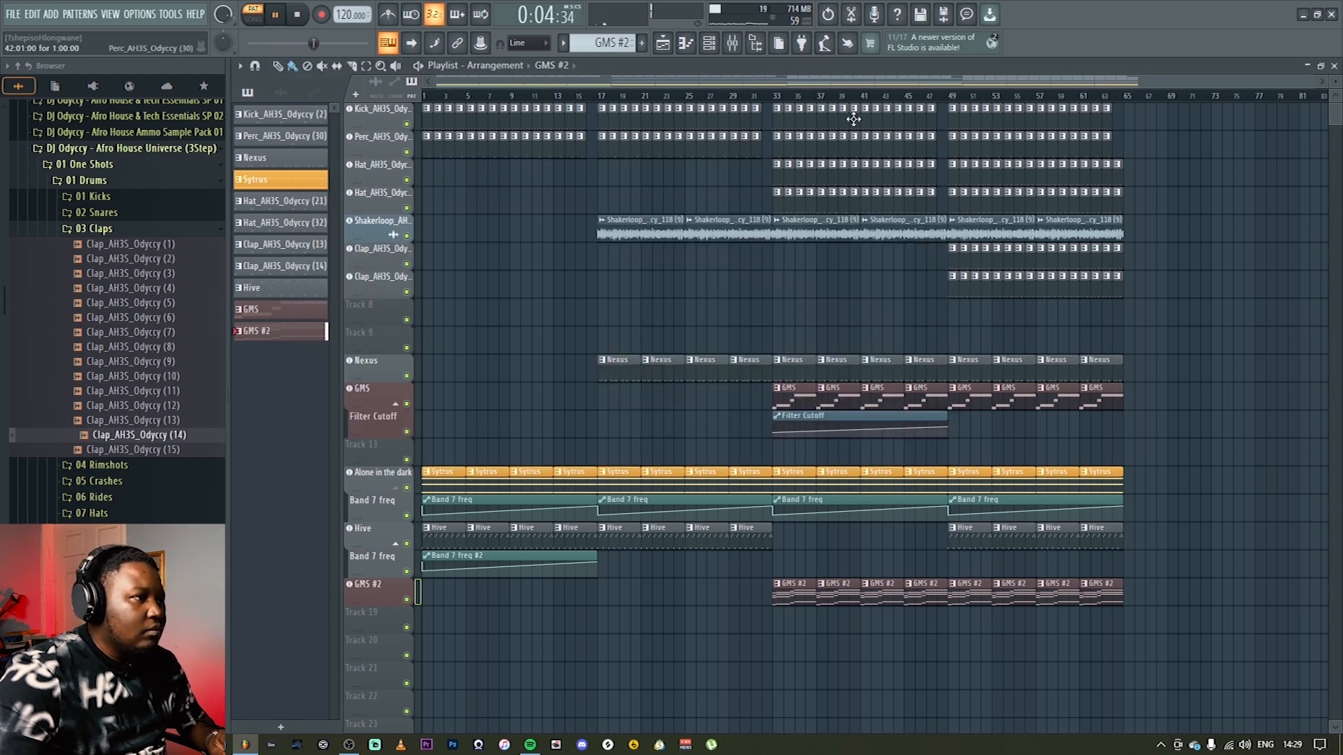
Step: Stop playback and move the GMS #2 mixer track to insert 17, beside Hive
{"action": "left_click", "coordinate": [731, 42]}
{"action": "key", "text": "space"}
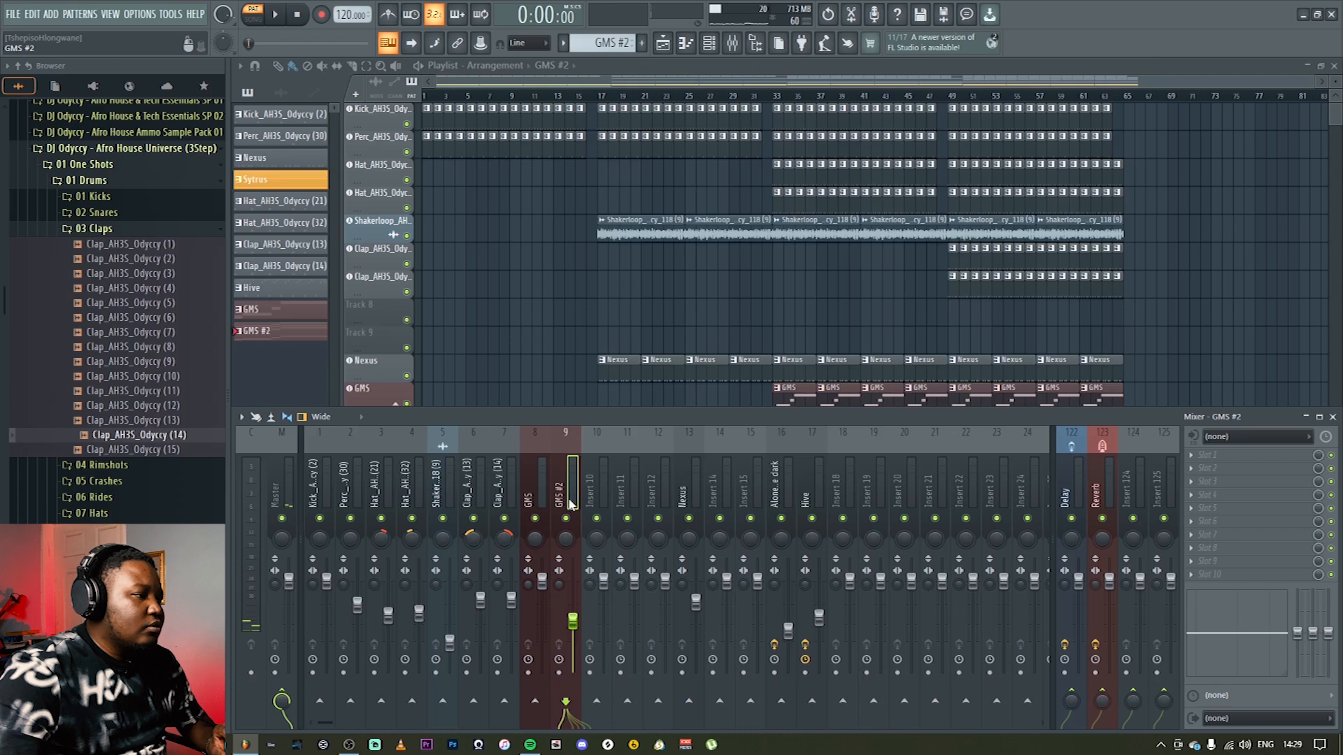
{"action": "key", "text": "alt+Right"}
{"action": "key", "text": "alt+Right"}
{"action": "key", "text": "alt+Right"}
{"action": "key", "text": "alt+Right"}
{"action": "key", "text": "alt+Right"}
{"action": "key", "text": "alt+Right"}
{"action": "key", "text": "alt+Right"}
{"action": "key", "text": "alt+Right"}
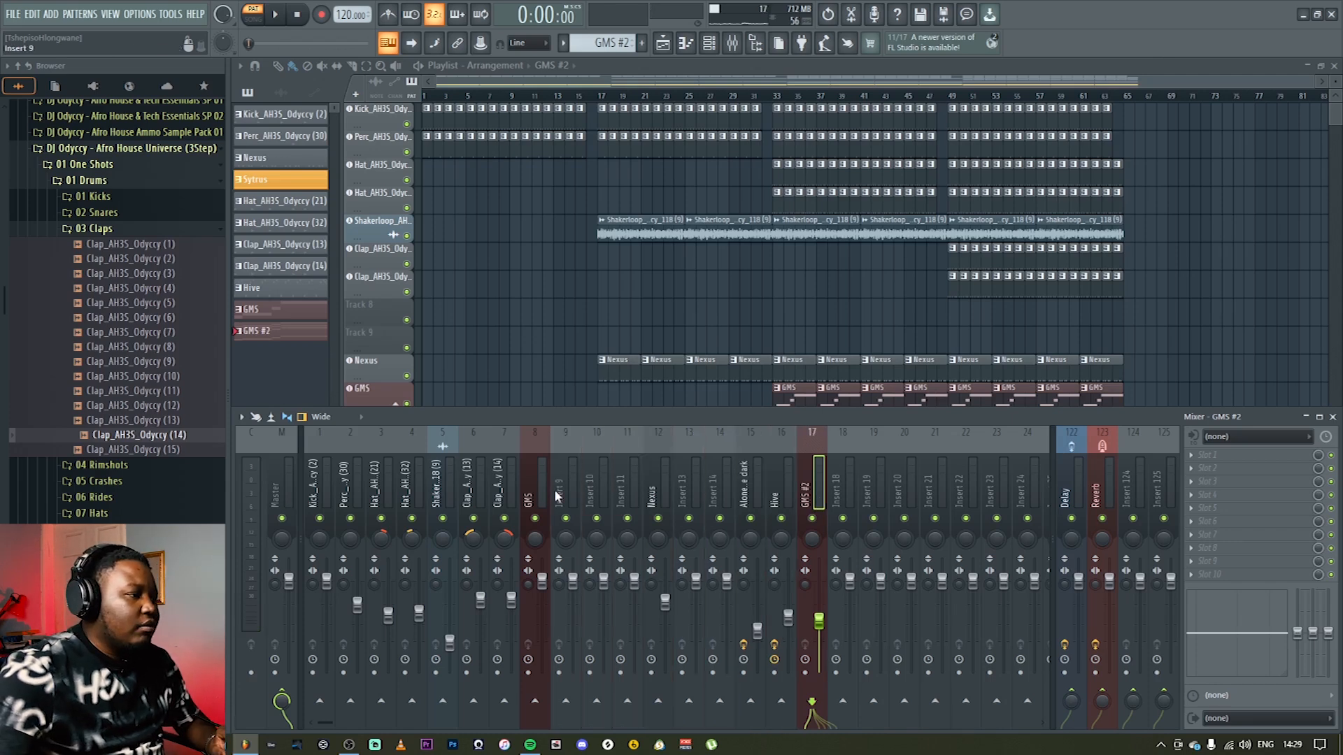
Step: Move the GMS mixer track to insert 12, beside Nexus
{"action": "left_click", "coordinate": [537, 487]}
{"action": "key", "text": "alt+Right"}
{"action": "key", "text": "alt+Right"}
{"action": "key", "text": "alt+Right"}
{"action": "key", "text": "alt+Right"}
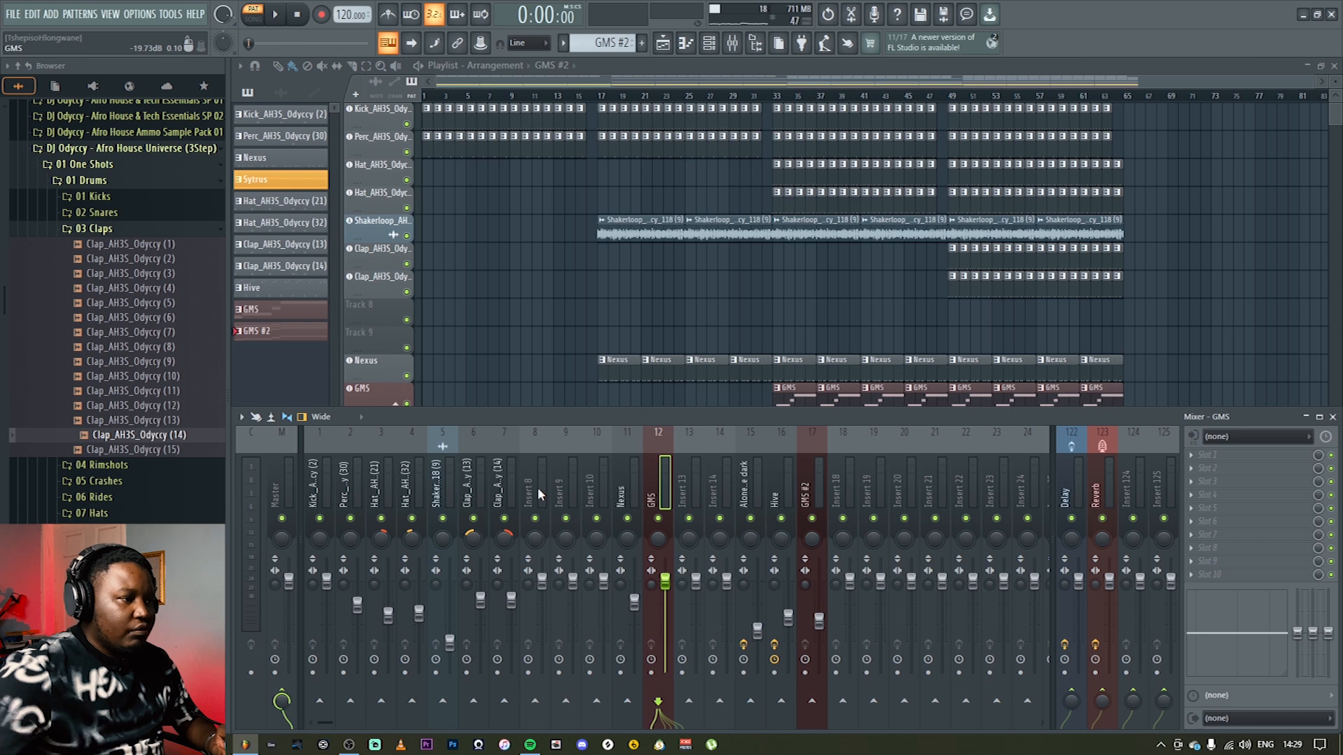
Step: Add Fruity Parametric EQ 2 to GMS #2 with the 20Hz + 18kHz cut preset and raise the low-cut frequency with a Steep 4 slope
{"action": "left_click", "coordinate": [827, 489]}
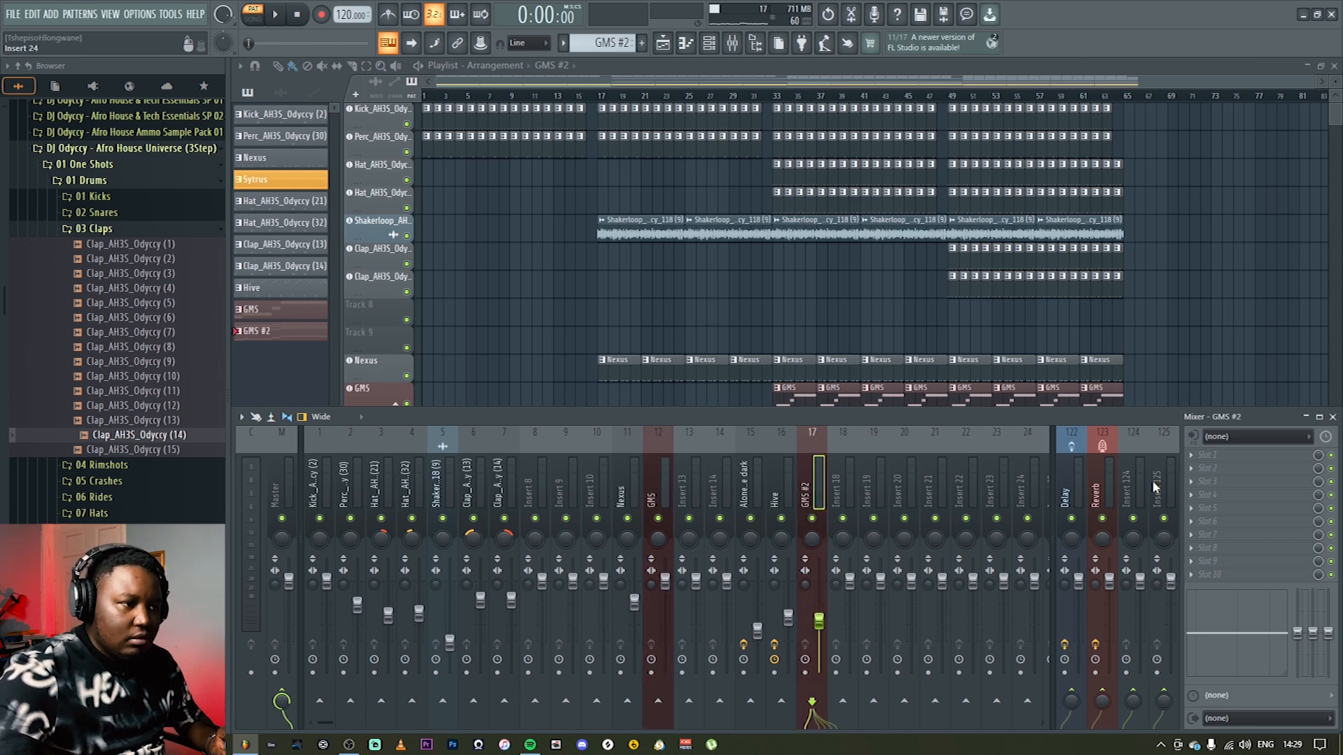
{"action": "left_click", "coordinate": [1193, 459]}
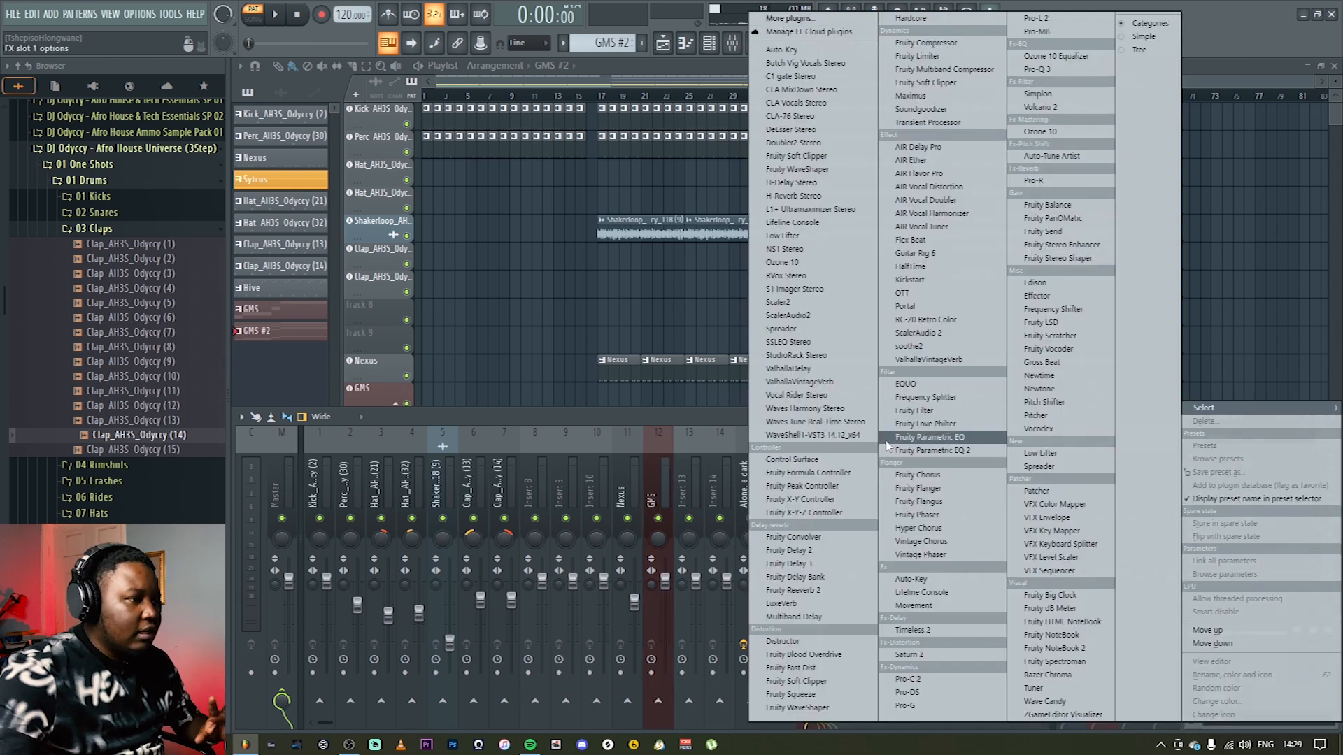
{"action": "left_click", "coordinate": [945, 451]}
{"action": "left_click", "coordinate": [720, 167]}
{"action": "left_click_drag", "start_coordinate": [663, 406], "coordinate": [670, 318]}
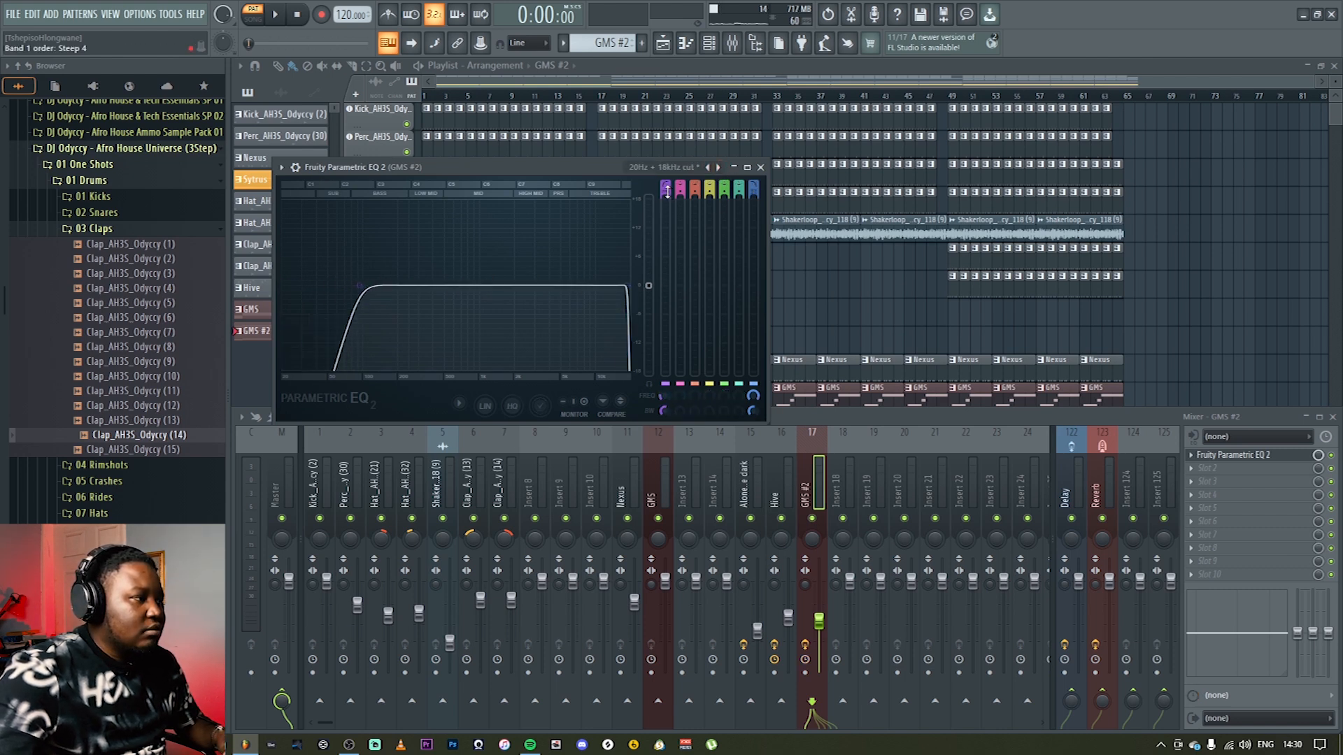
{"action": "left_click_drag", "start_coordinate": [663, 394], "coordinate": [663, 393]}
{"action": "left_click", "coordinate": [763, 168]}
{"action": "key", "text": "F9"}
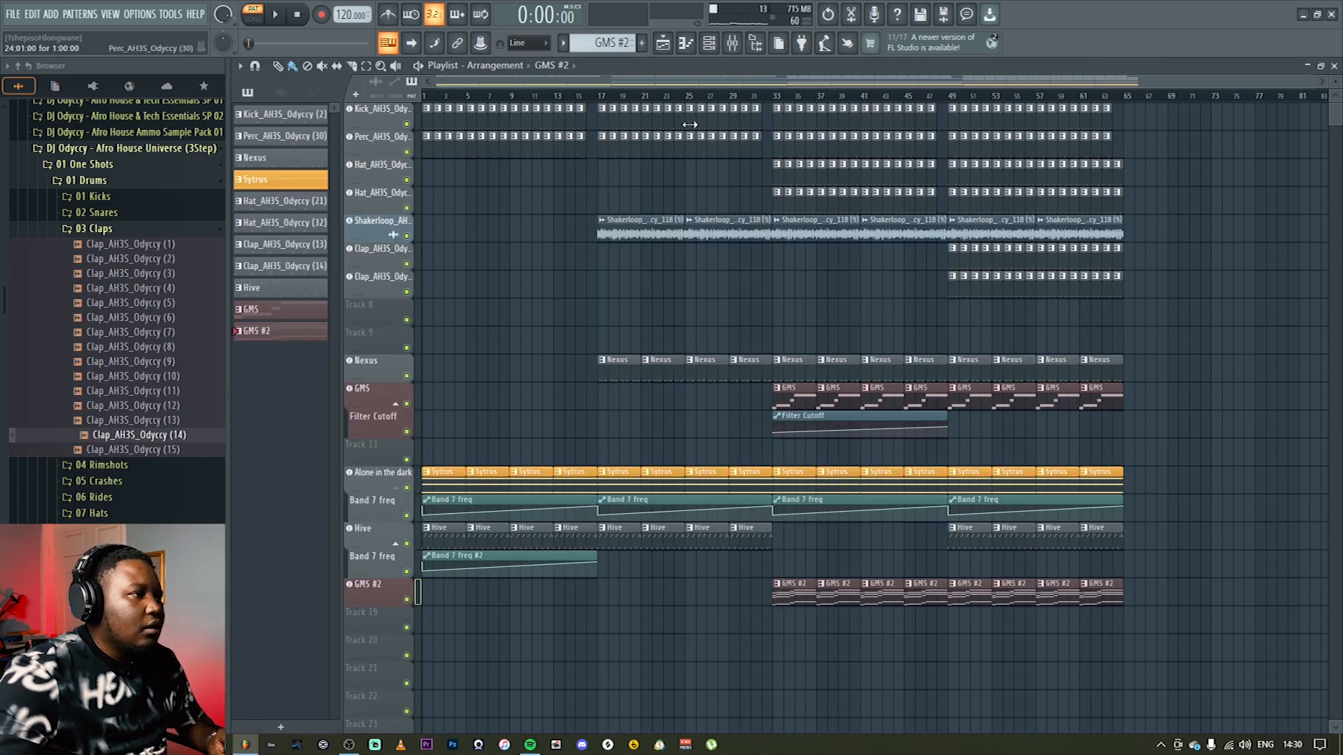
Step: Audition the GMS #2 filter cutoff during playback and set it to 0.09%
{"action": "left_click", "coordinate": [388, 594]}
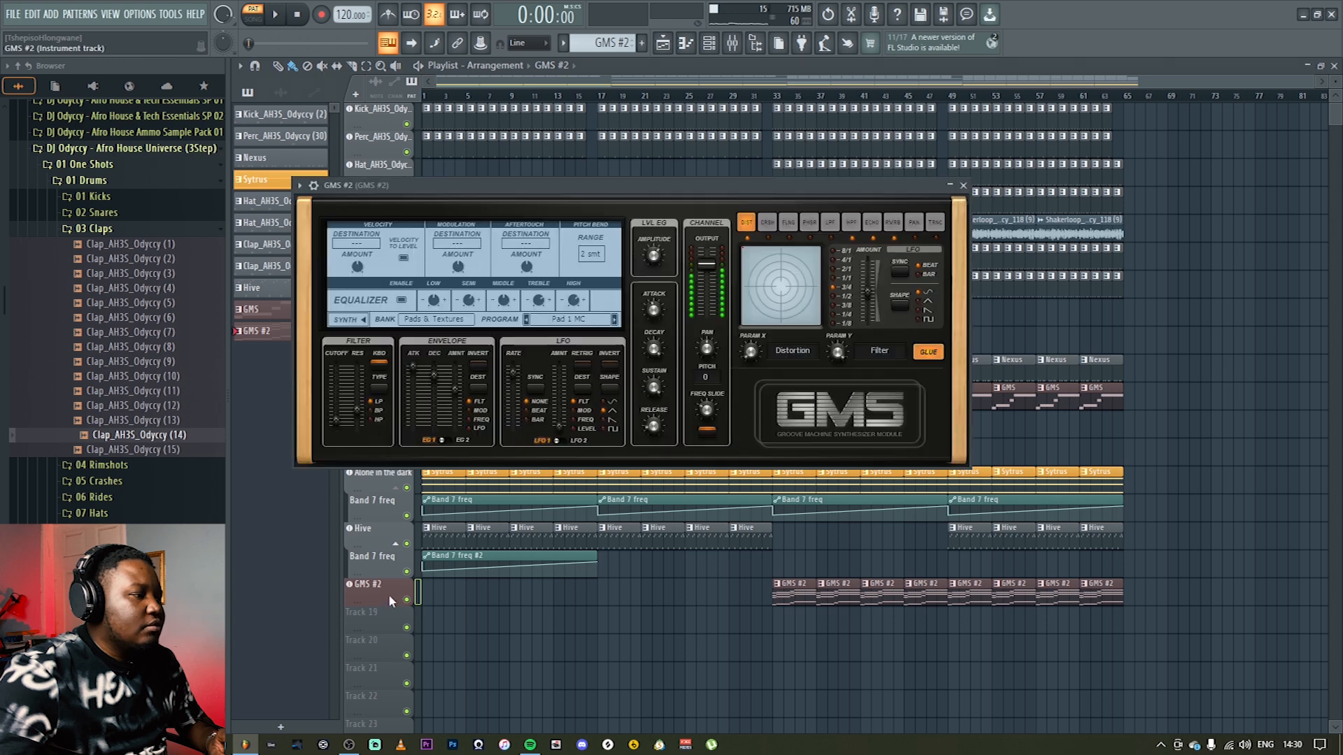
{"action": "key", "text": "space"}
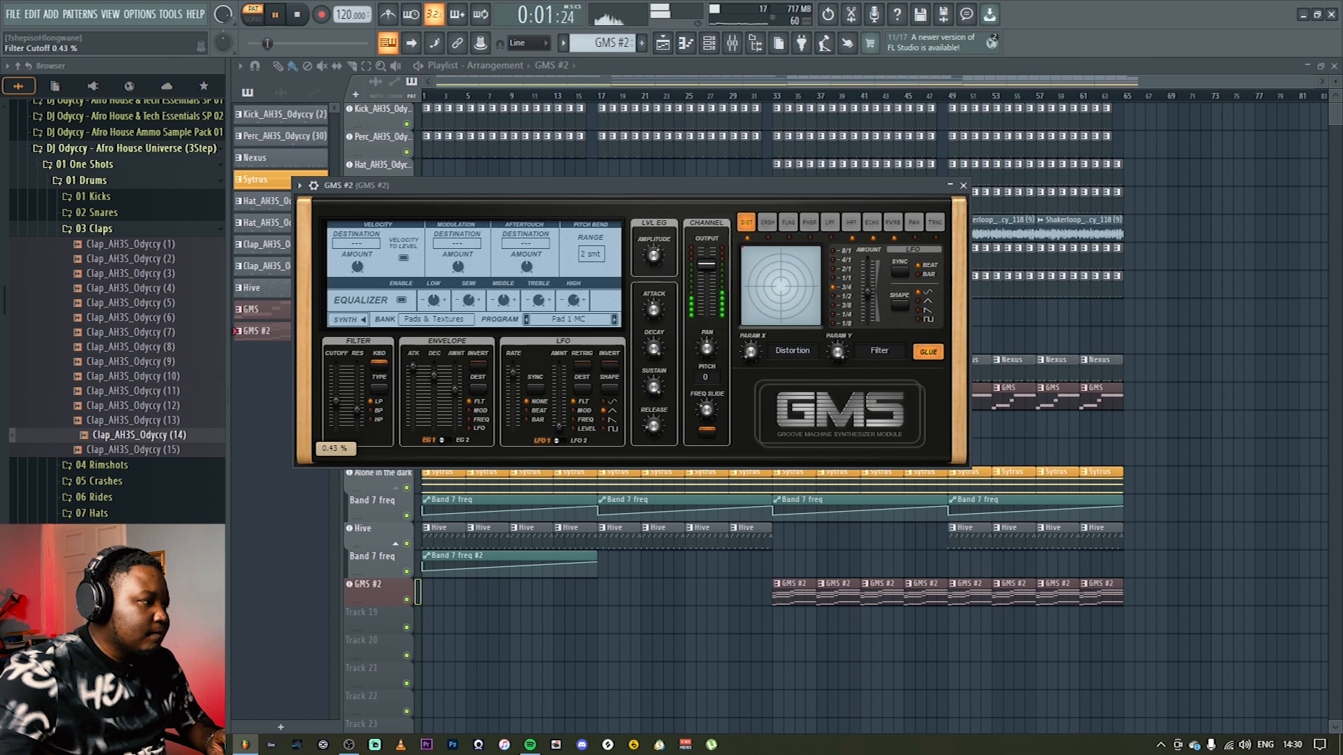
{"action": "key", "text": "space"}
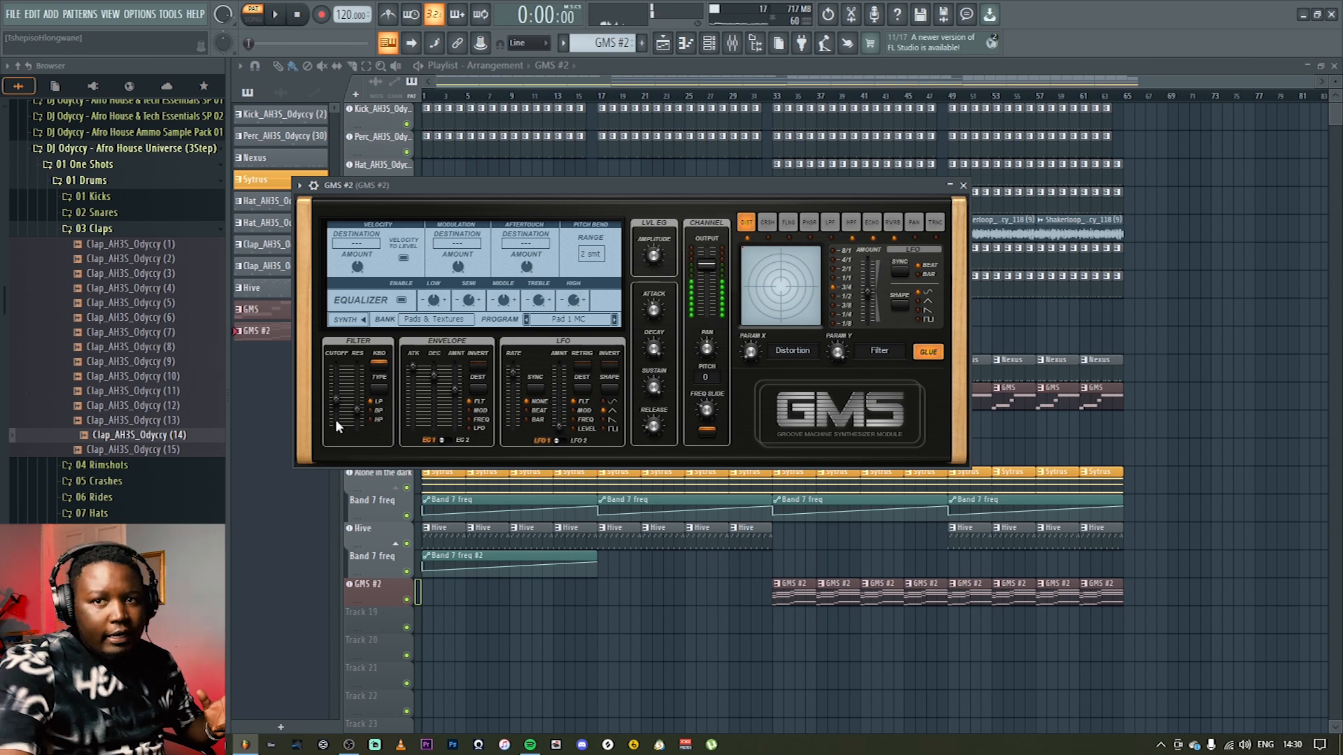
{"action": "left_click_drag", "start_coordinate": [336, 402], "coordinate": [336, 415]}
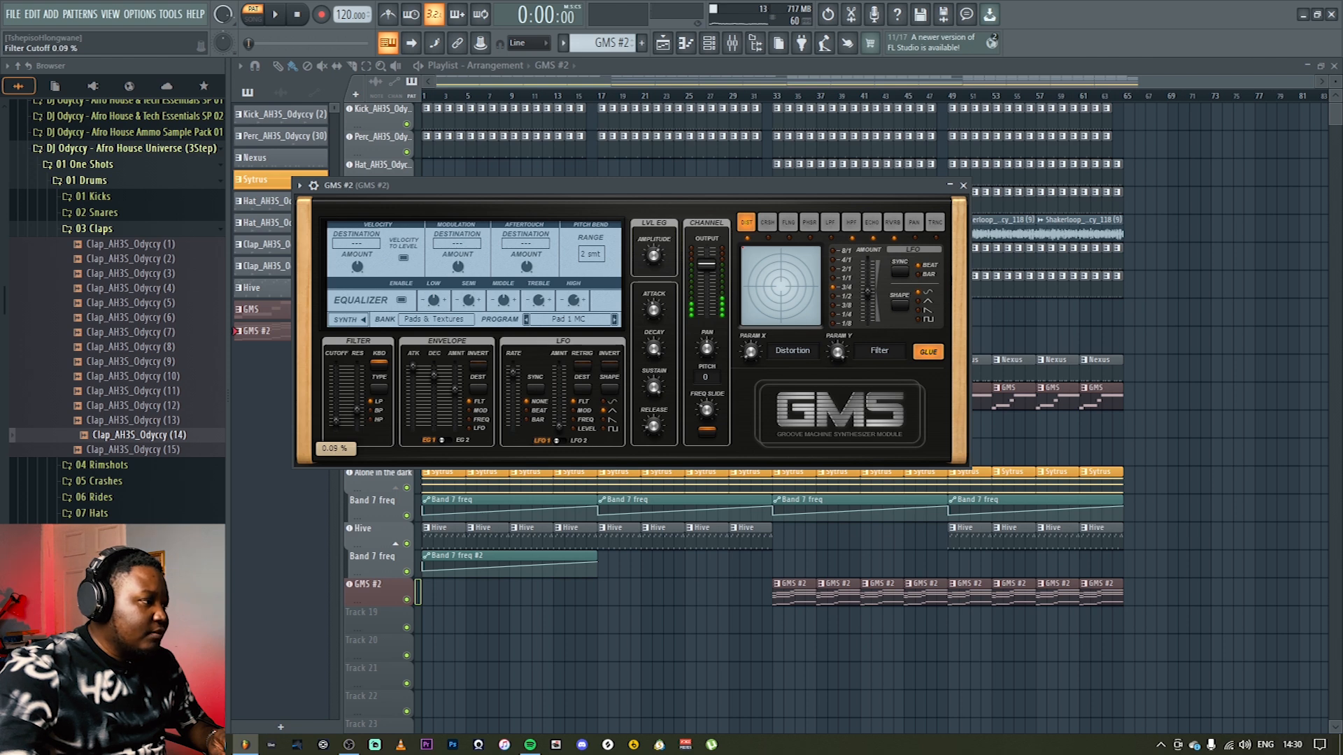
{"action": "key", "text": "space"}
{"action": "key", "text": "space"}
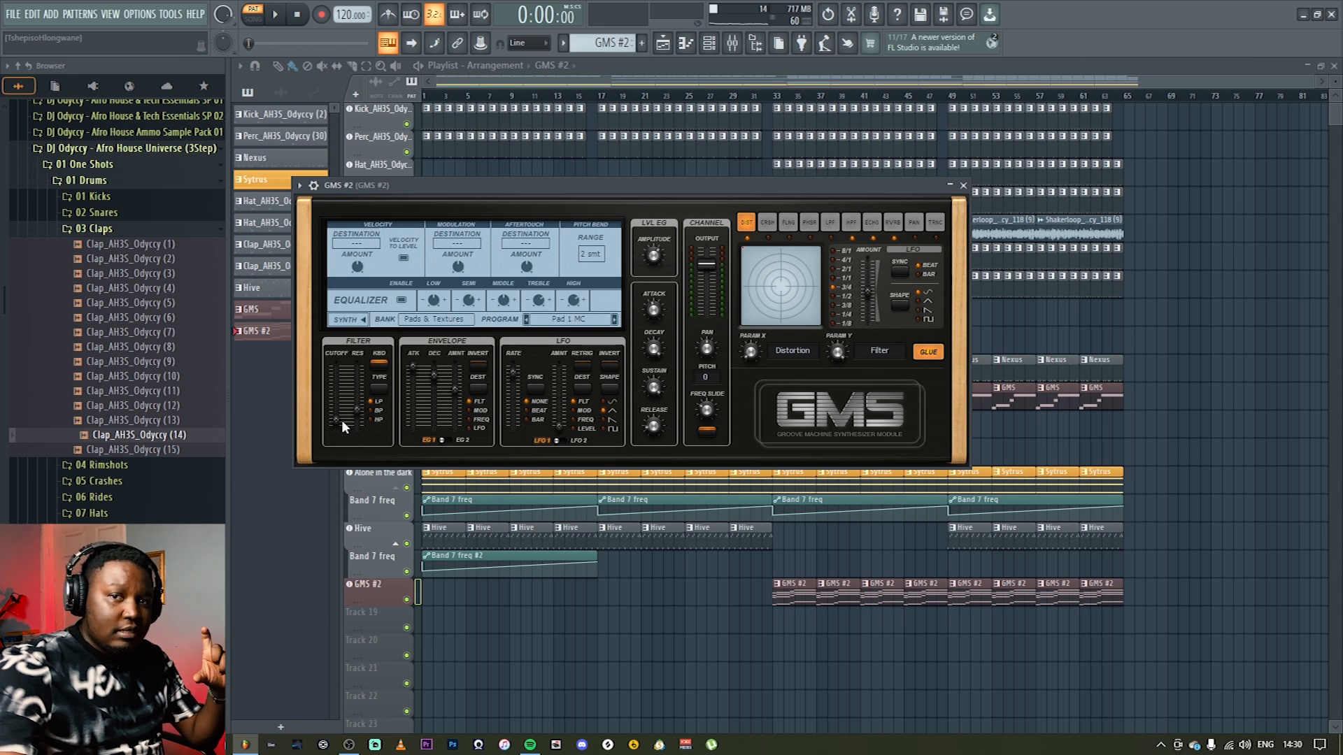
Step: Create an automation clip for the GMS #2 filter cutoff and close the synth
{"action": "right_click", "coordinate": [342, 422]}
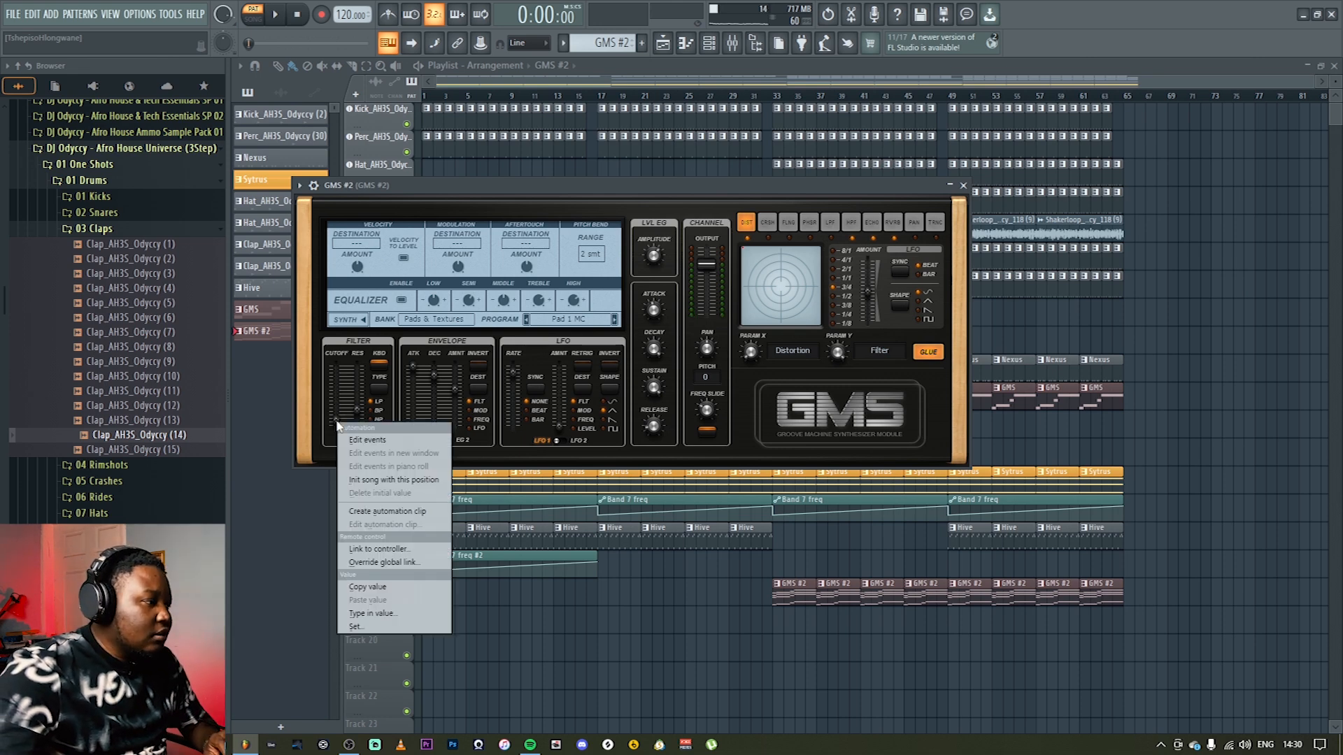
{"action": "left_click", "coordinate": [385, 511]}
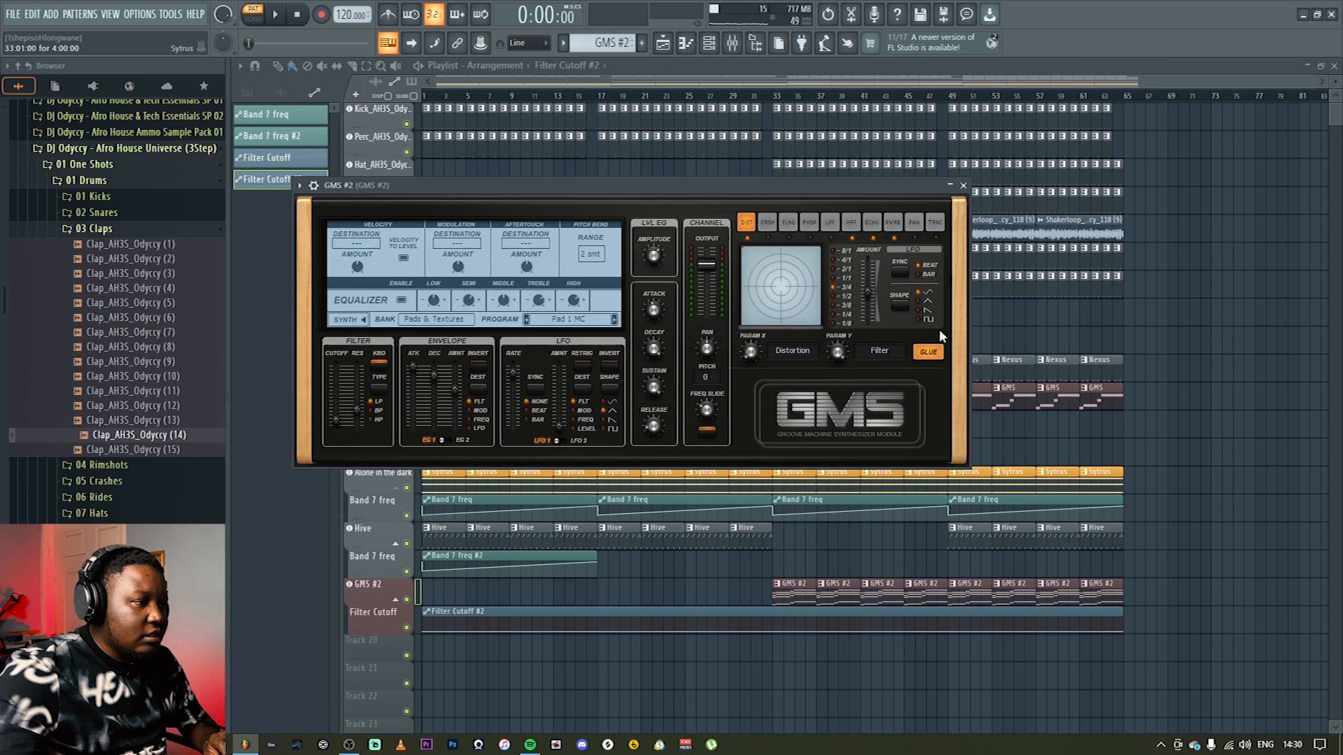
{"action": "left_click", "coordinate": [963, 185]}
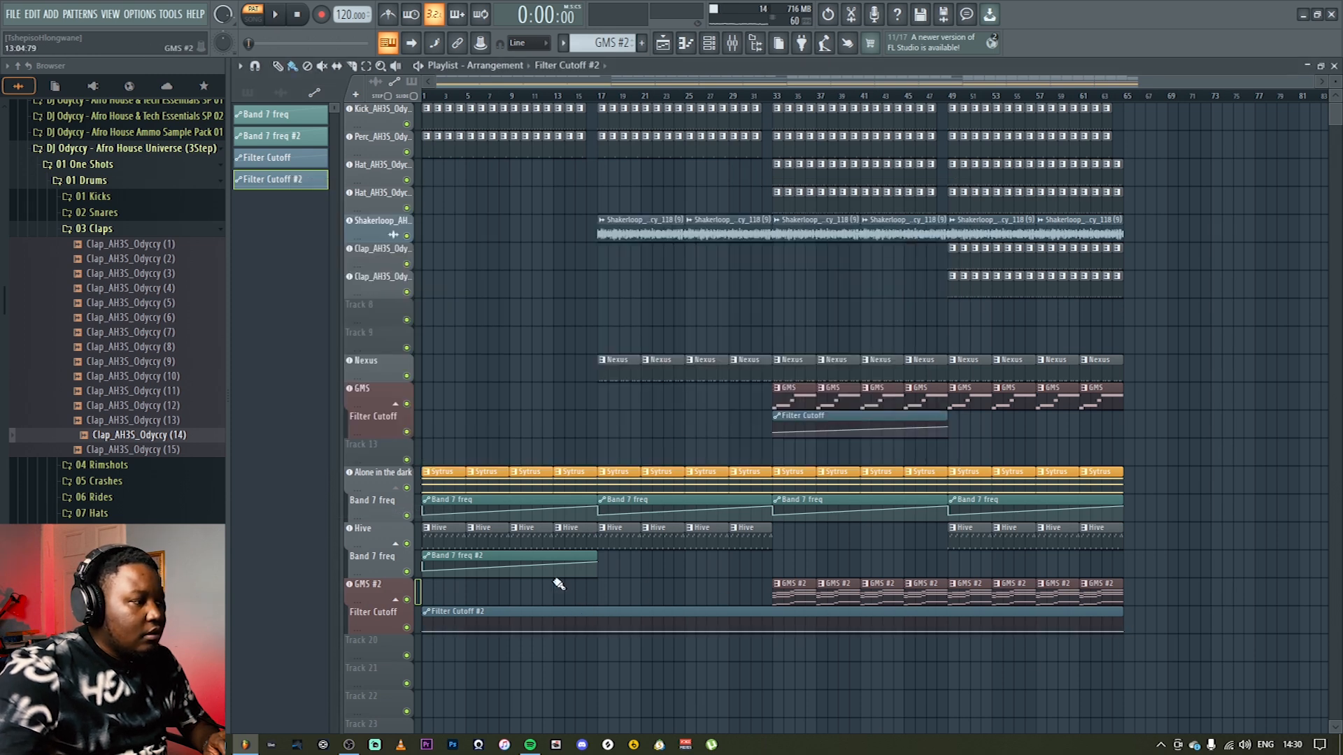
Step: Move the Filter Cutoff #2 clip to start at bar 33 and trim its end to bar 49
{"action": "left_click_drag", "start_coordinate": [463, 610], "coordinate": [814, 613]}
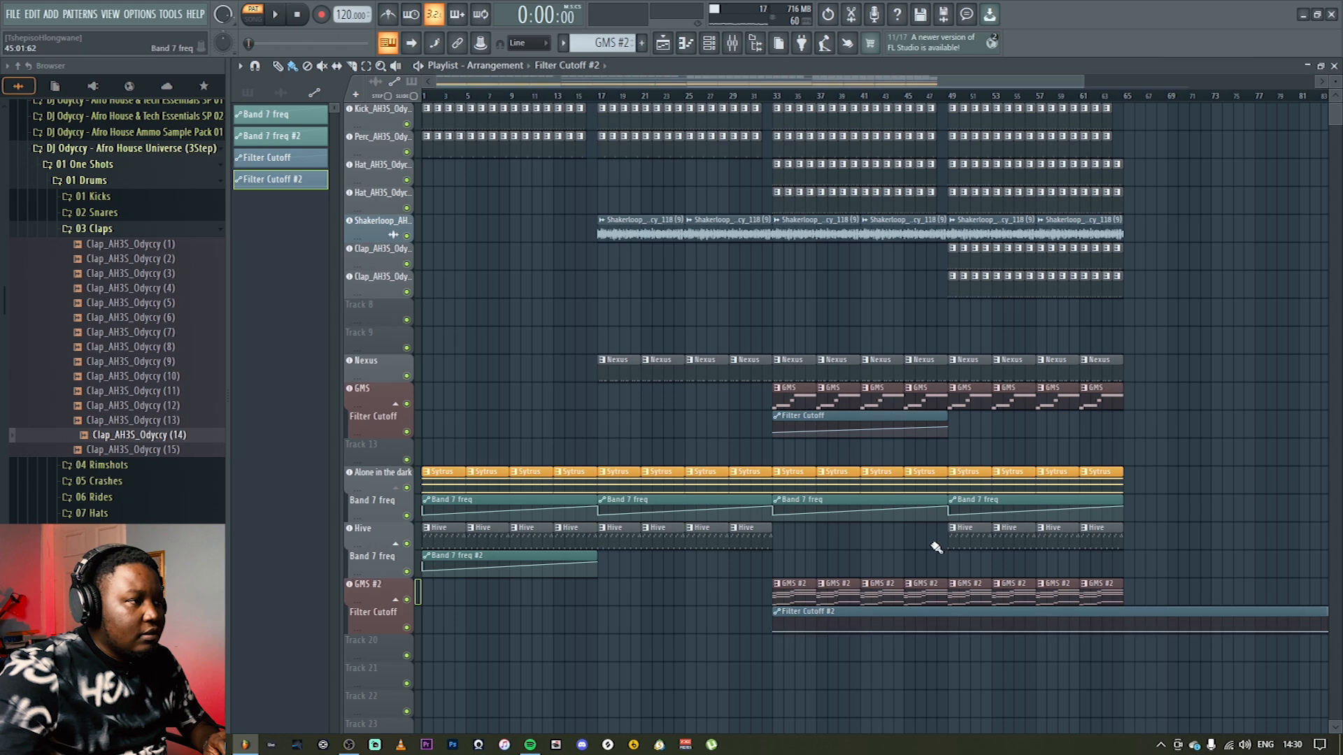
{"action": "left_click_drag", "start_coordinate": [1084, 82], "coordinate": [470, 82]}
{"action": "left_click_drag", "start_coordinate": [963, 85], "coordinate": [1250, 84]}
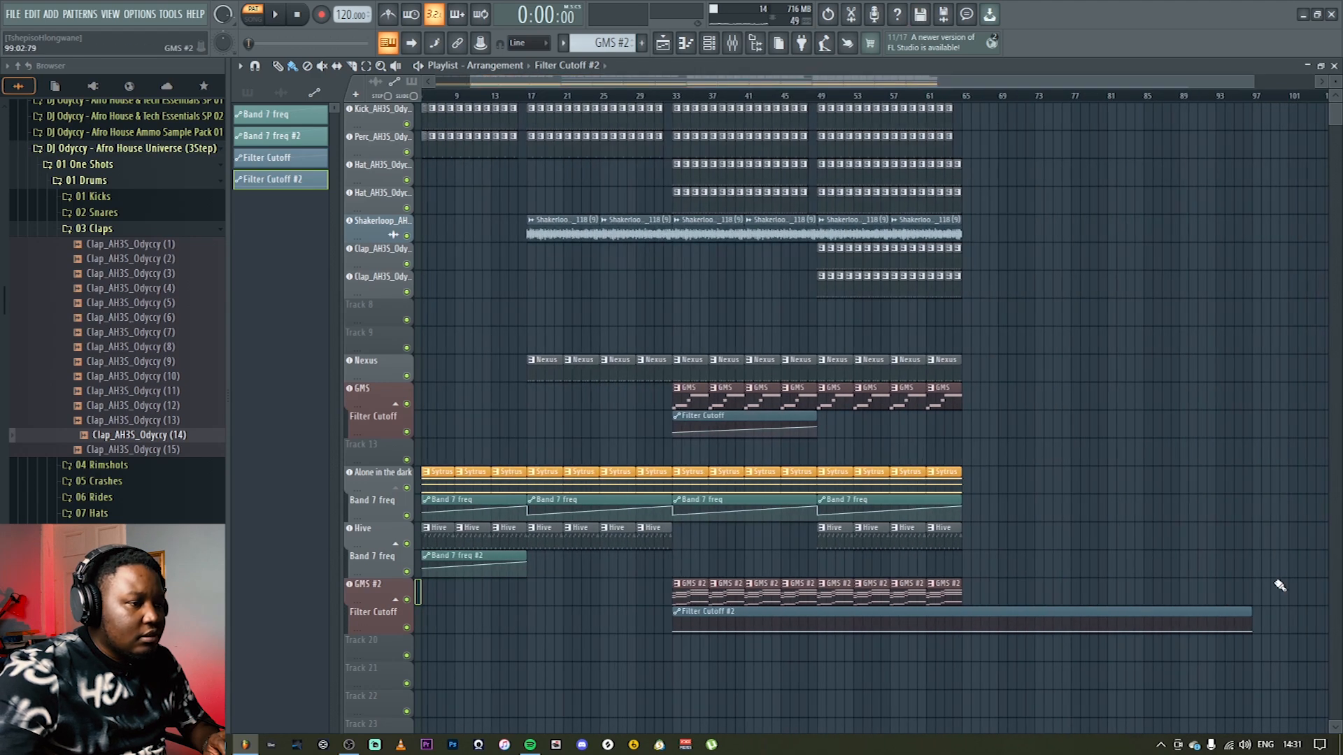
{"action": "left_click_drag", "start_coordinate": [1256, 638], "coordinate": [823, 637]}
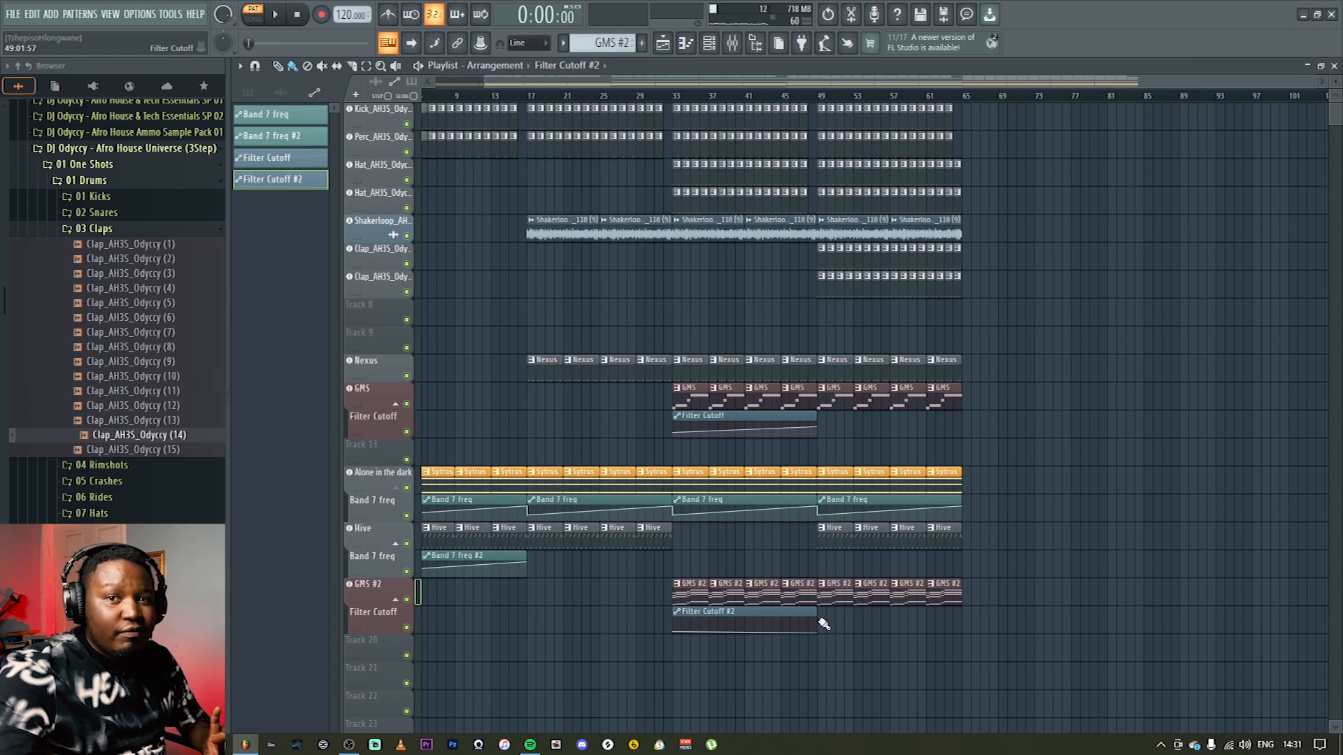
Step: Raise the end point of the Filter Cutoff #2 automation at bar 49 to 47%
{"action": "left_click_drag", "start_coordinate": [1321, 82], "coordinate": [955, 96]}
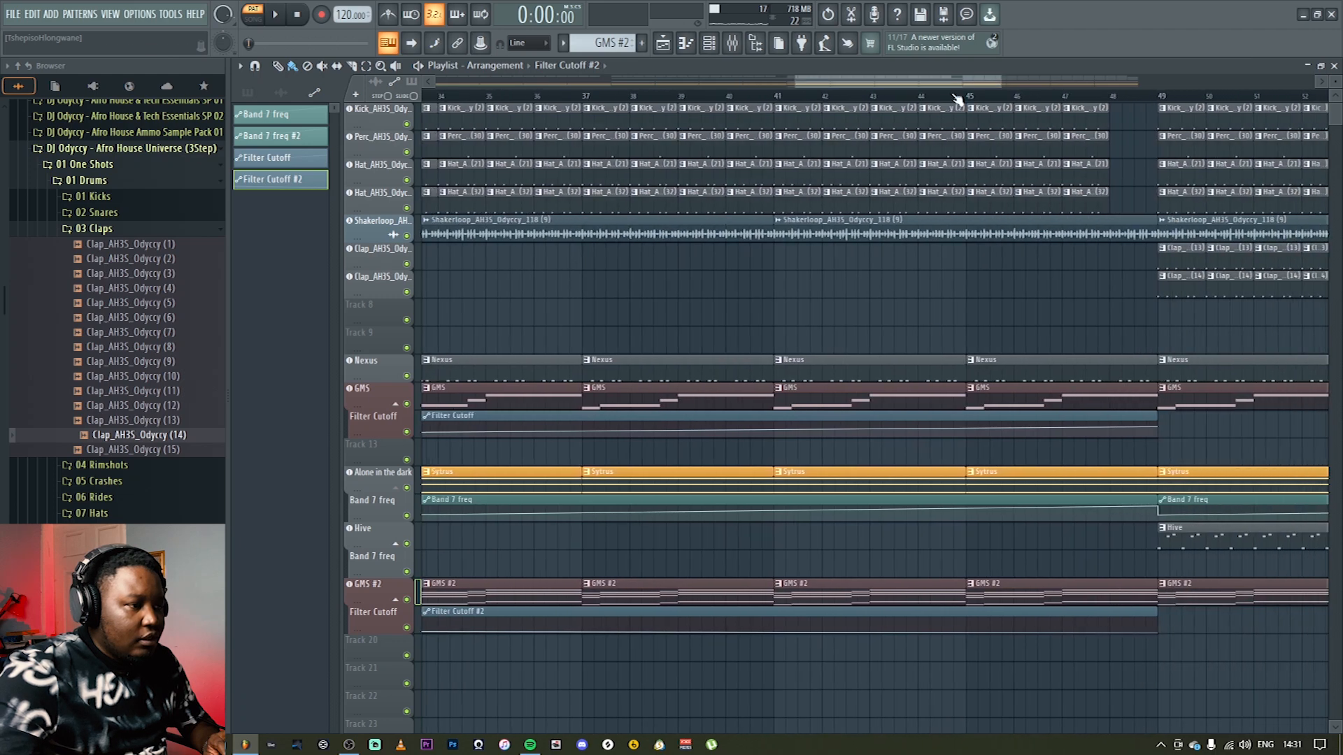
{"action": "left_click_drag", "start_coordinate": [1334, 82], "coordinate": [1332, 127]}
{"action": "scroll", "coordinate": [1130, 255], "scroll_direction": "down", "scroll_amount": 8}
{"action": "scroll", "coordinate": [1136, 542], "scroll_direction": "down", "scroll_amount": 3}
{"action": "left_click_drag", "start_coordinate": [1160, 571], "coordinate": [1156, 543]}
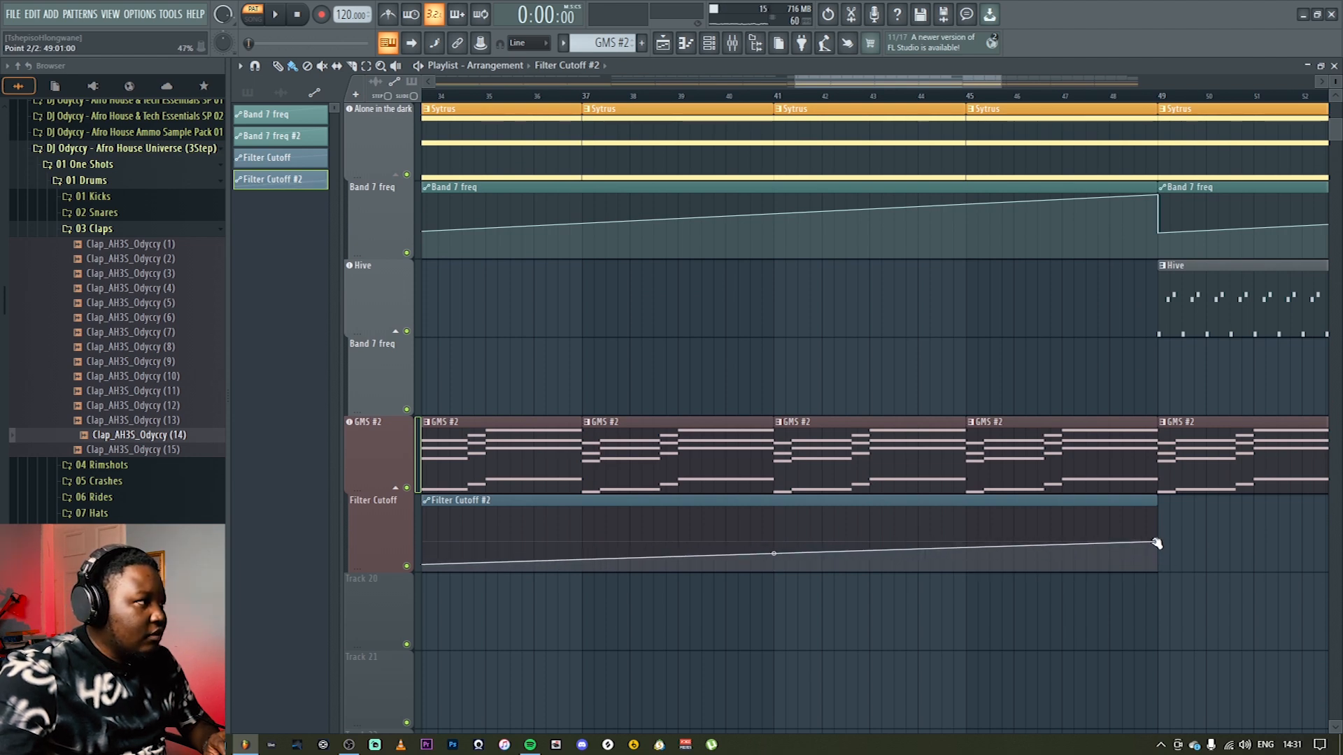
Step: Play the song from bar 29 and bring the whole arrangement into view
{"action": "left_click_drag", "start_coordinate": [795, 87], "coordinate": [743, 83]}
{"action": "left_click", "coordinate": [803, 95]}
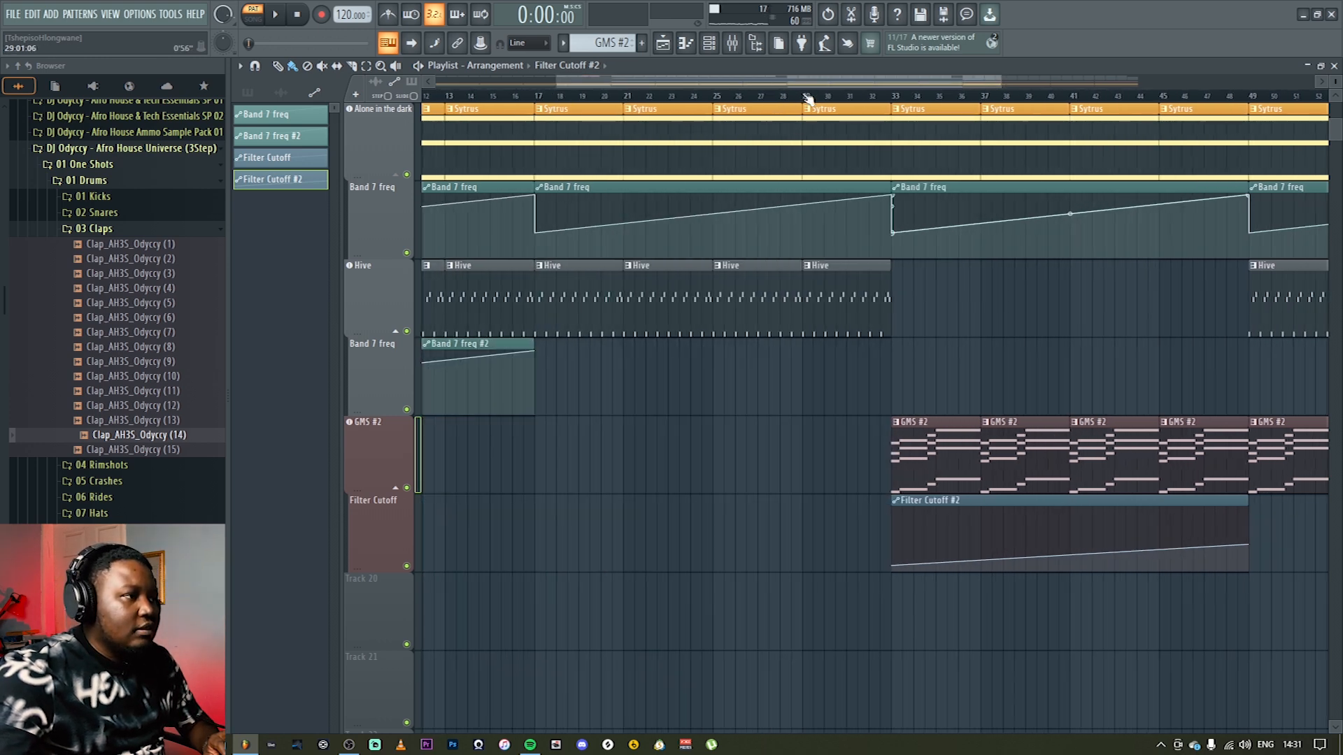
{"action": "key", "text": "space"}
{"action": "left_click_drag", "start_coordinate": [1001, 81], "coordinate": [1315, 104]}
{"action": "left_click_drag", "start_coordinate": [557, 82], "coordinate": [424, 82]}
{"action": "scroll", "coordinate": [1238, 146], "scroll_direction": "up", "scroll_amount": 10}
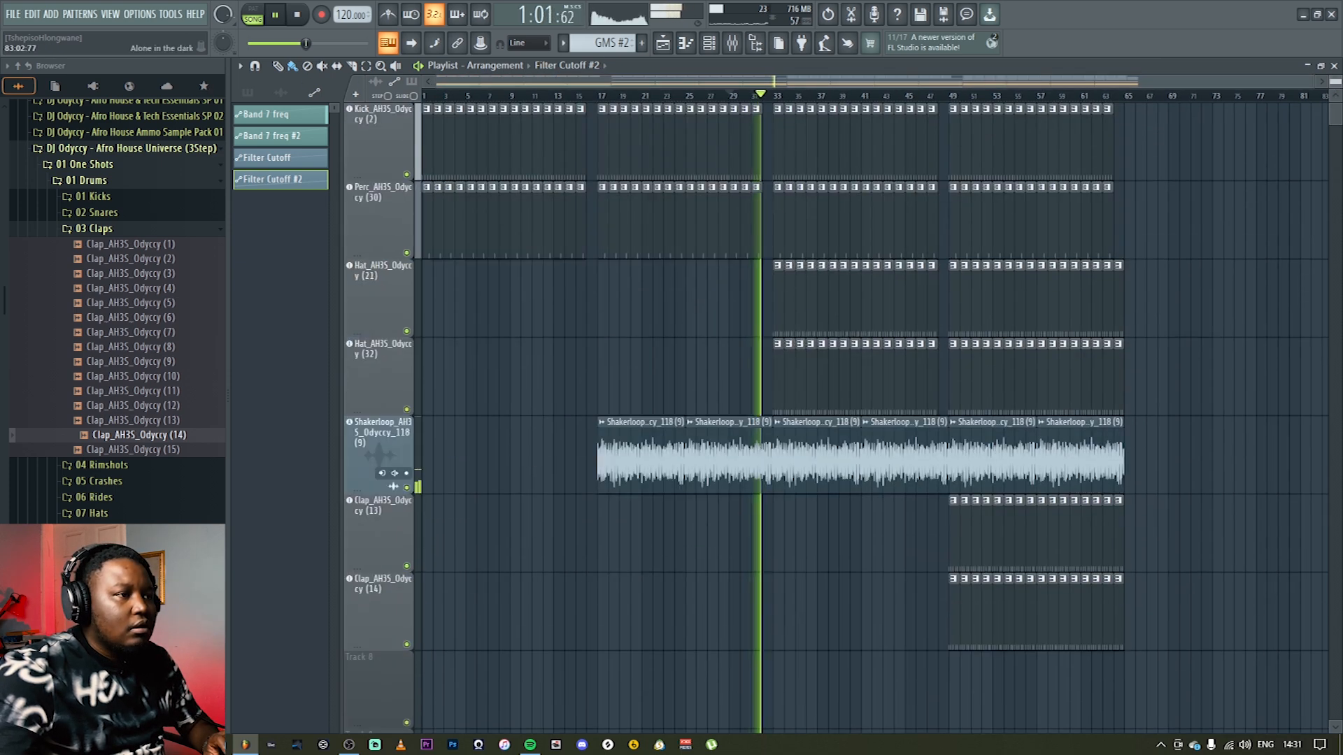
{"action": "scroll", "coordinate": [1238, 146], "scroll_direction": "down", "scroll_amount": 2}
{"action": "scroll", "coordinate": [1217, 210], "scroll_direction": "down", "scroll_amount": 4}
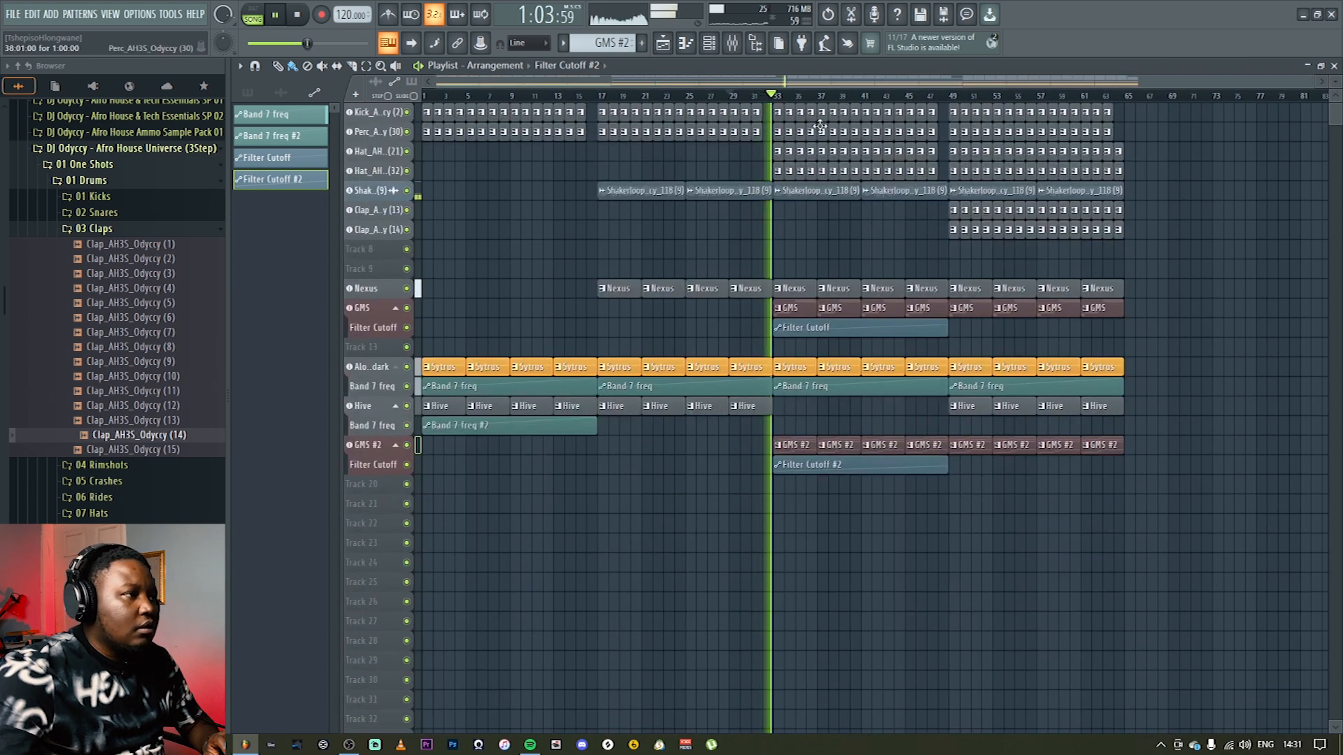
Step: Lower the GMS #2 track's mixer volume to 45% while the song plays, and return to the full playlist
{"action": "left_click", "coordinate": [731, 46]}
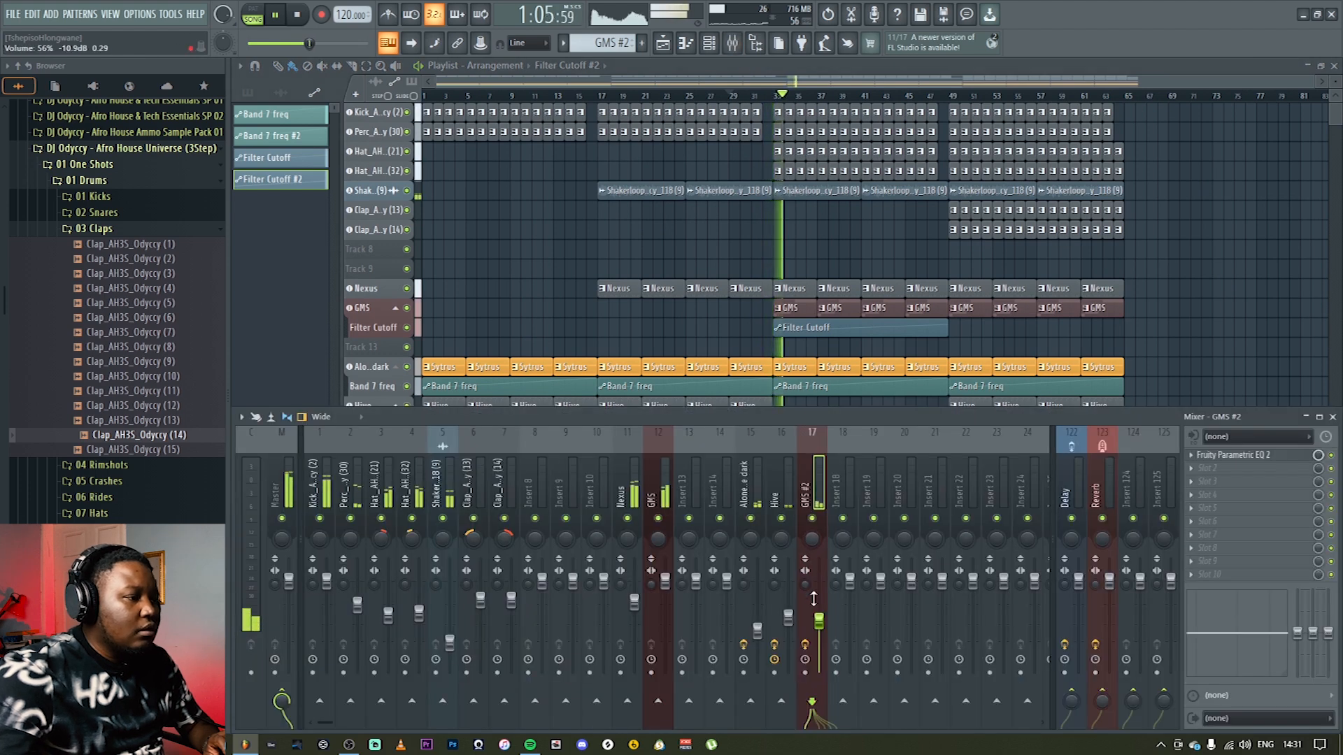
{"action": "left_click_drag", "start_coordinate": [823, 623], "coordinate": [822, 637]}
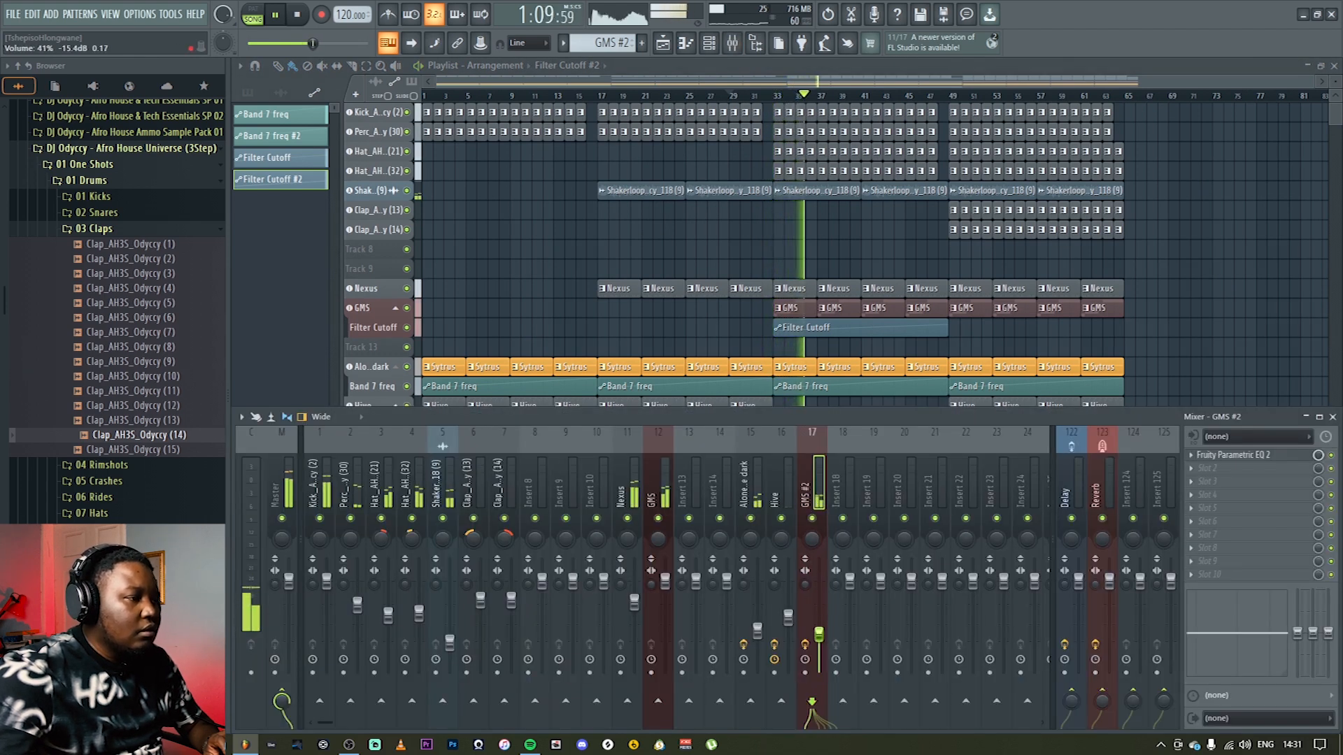
{"action": "left_click_drag", "start_coordinate": [822, 637], "coordinate": [822, 634]}
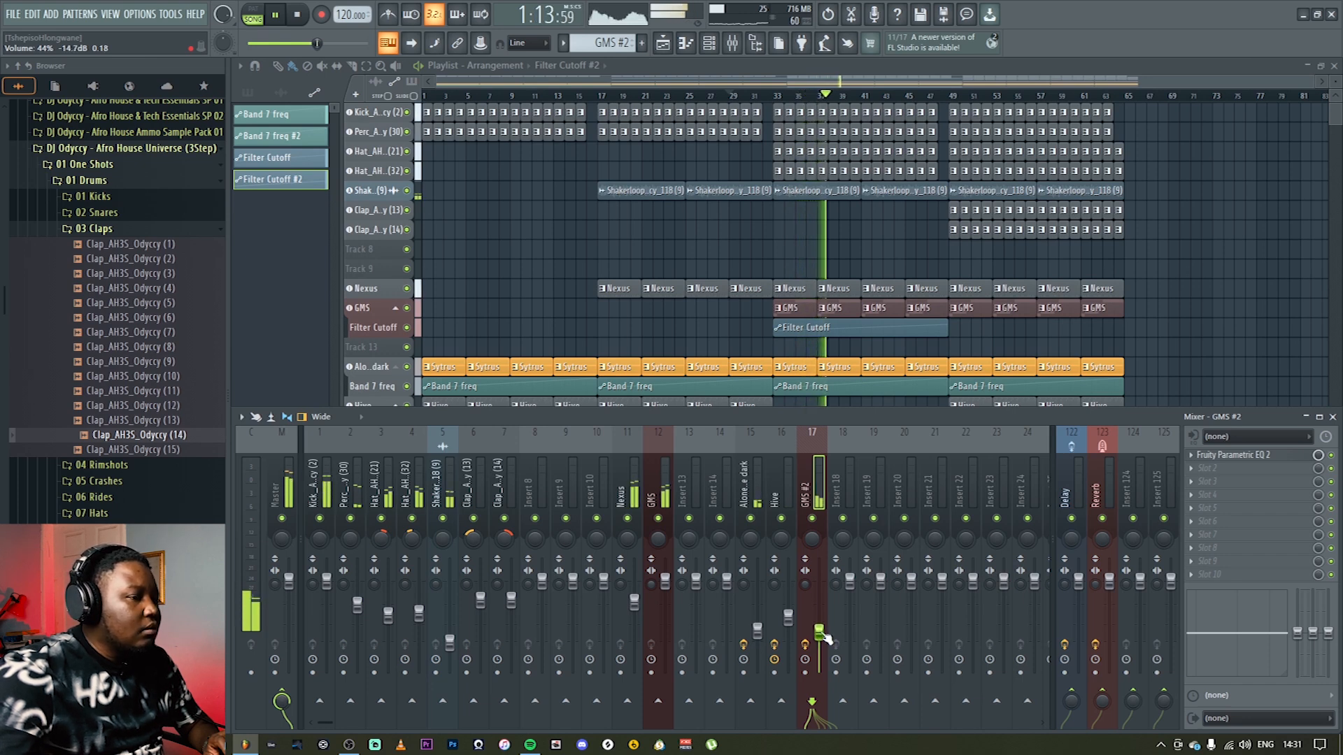
{"action": "left_click_drag", "start_coordinate": [823, 635], "coordinate": [822, 632]}
{"action": "key", "text": "F9"}
{"action": "key", "text": "F9"}
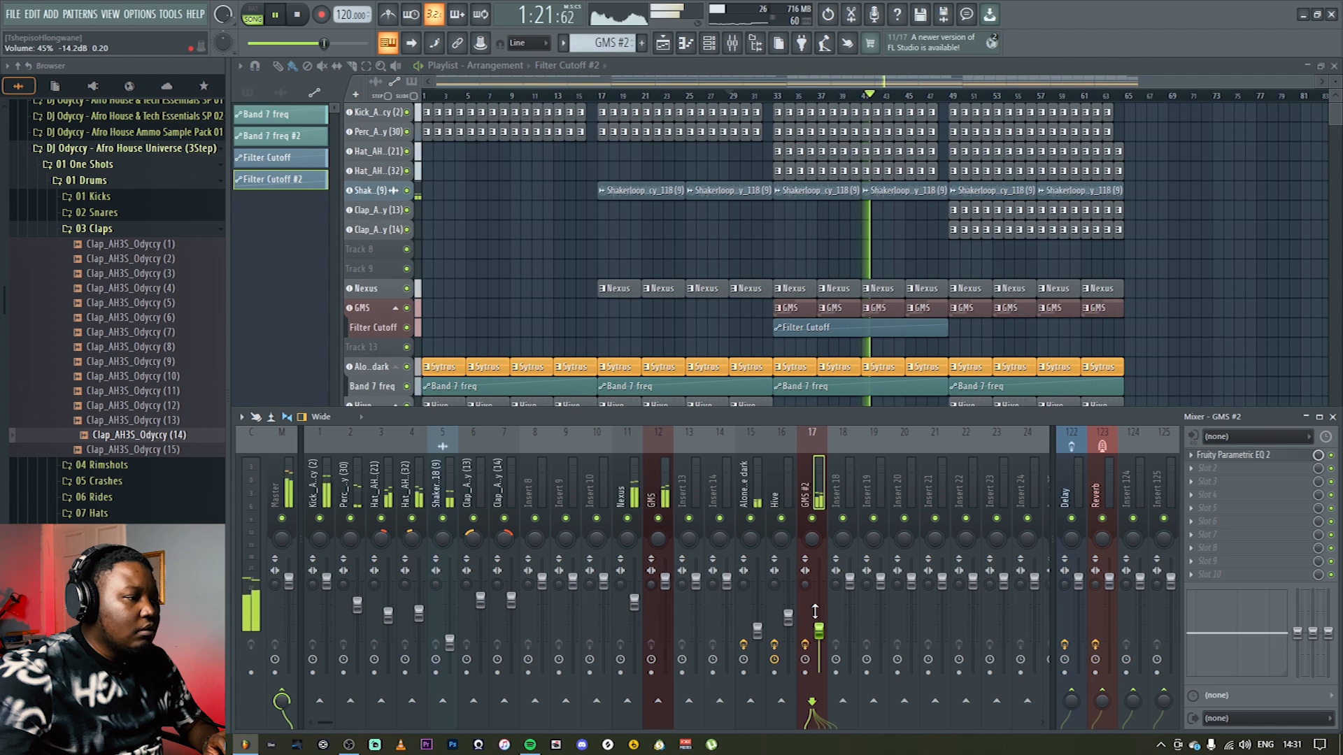
{"action": "key", "text": "F9"}
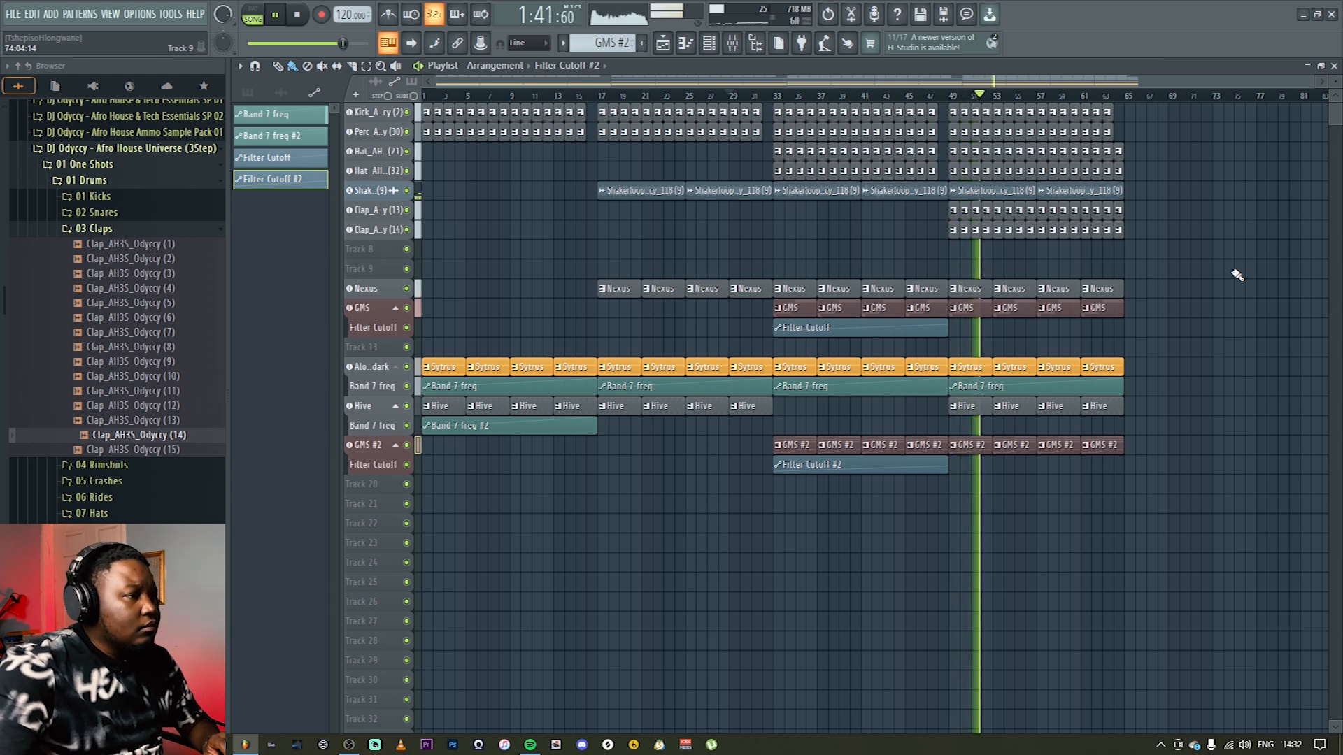
Step: Stop playback and duplicate all playlist clips from bars 33 to 65 so the section repeats from bar 65
{"action": "key", "text": "space"}
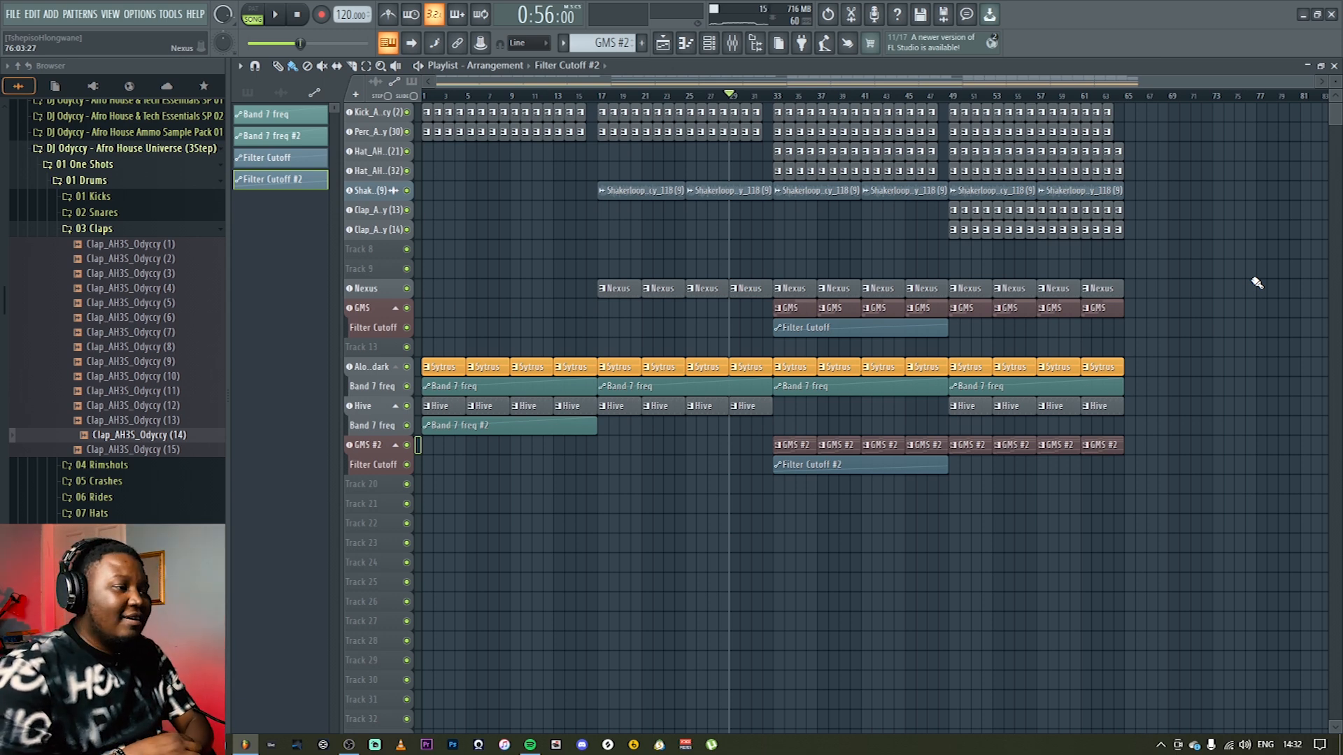
{"action": "left_click_drag", "start_coordinate": [1175, 509], "coordinate": [782, 84]}
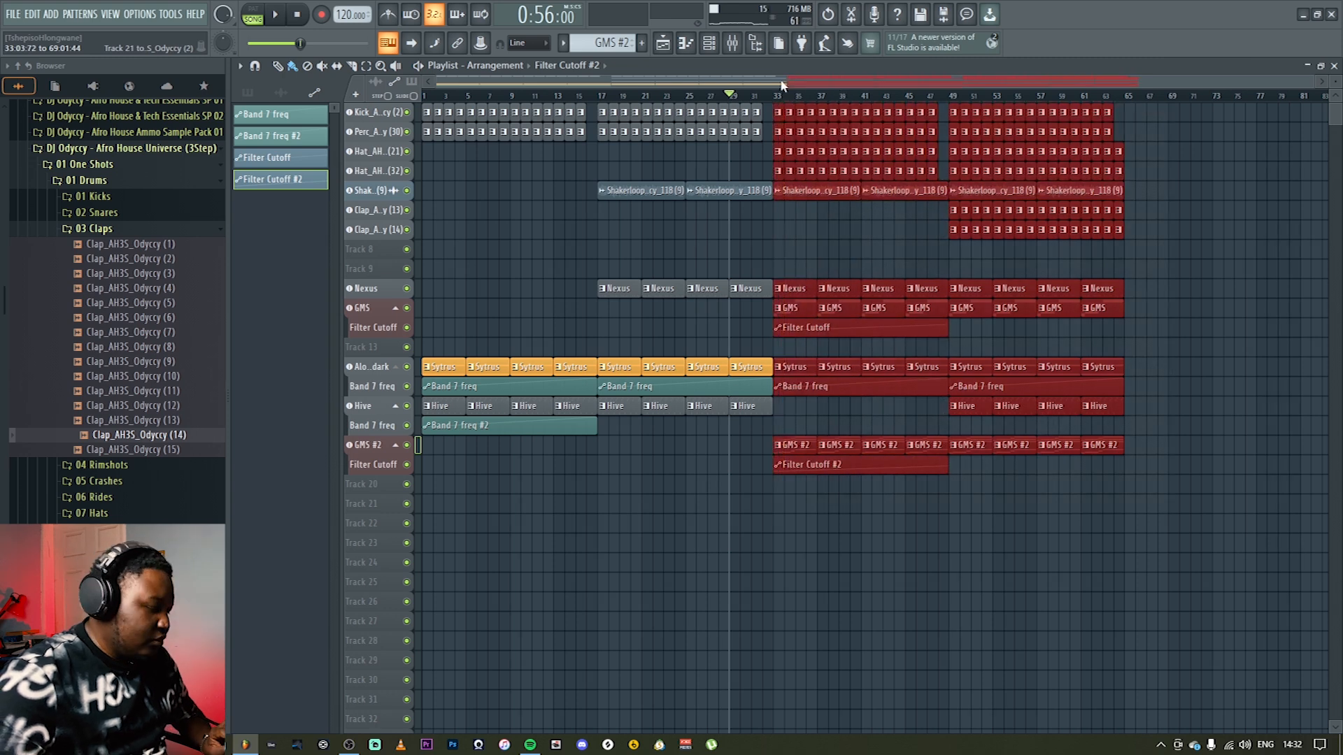
{"action": "key", "text": "ctrl+b"}
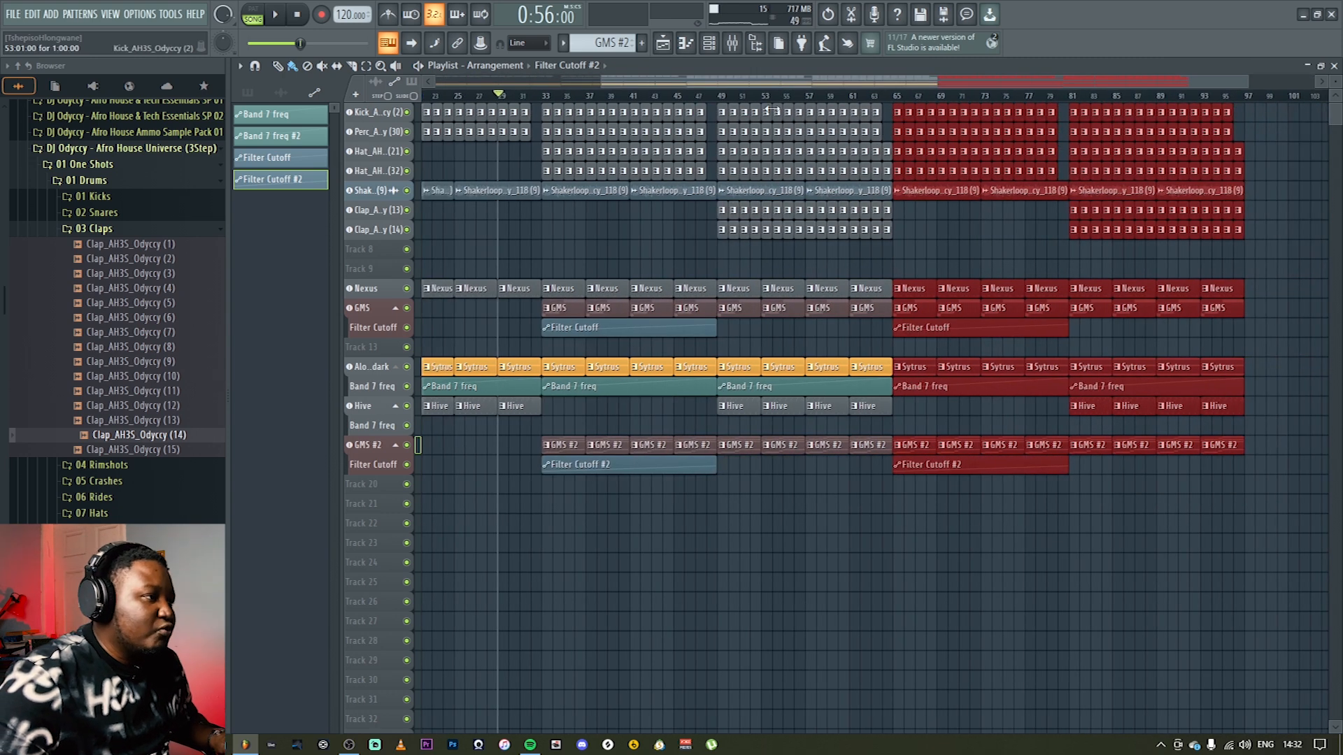
{"action": "left_click", "coordinate": [783, 515]}
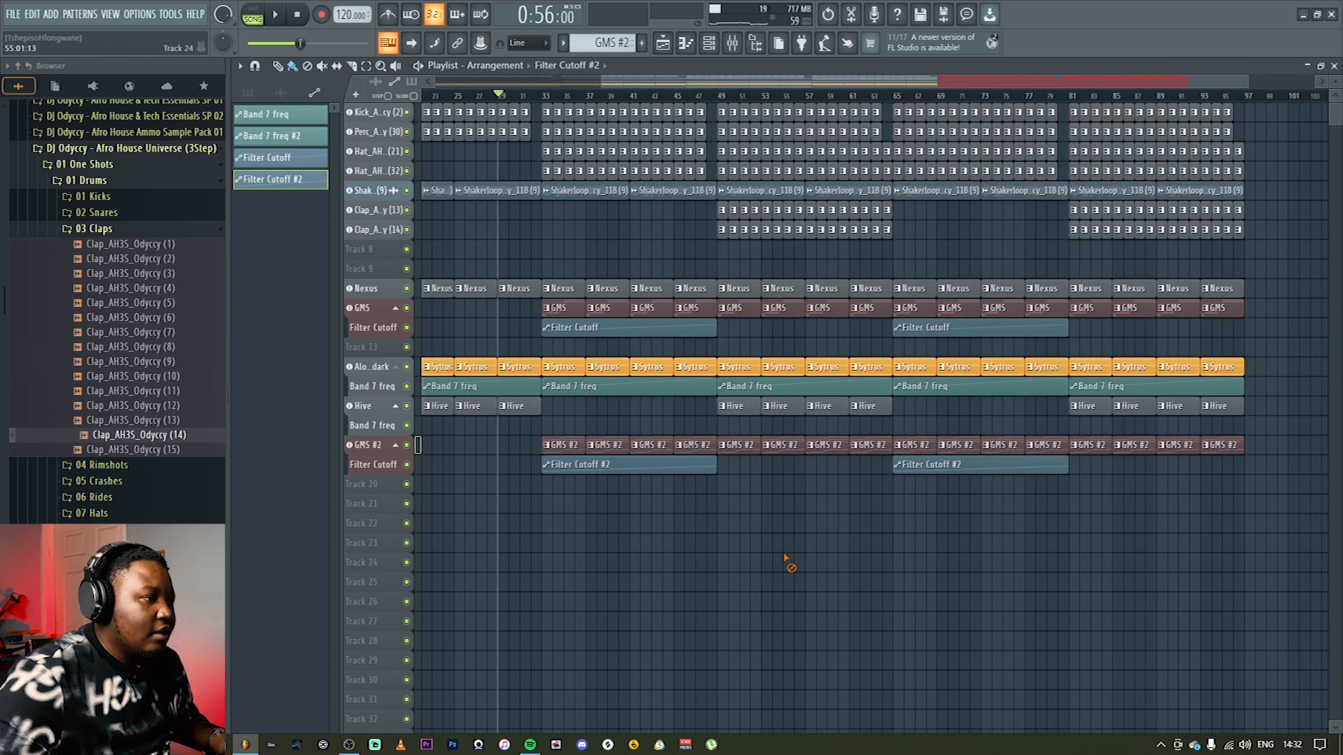
Step: Place the song position at bar 49, copy the notes of the Hive pattern and return to the playlist
{"action": "left_click", "coordinate": [724, 100]}
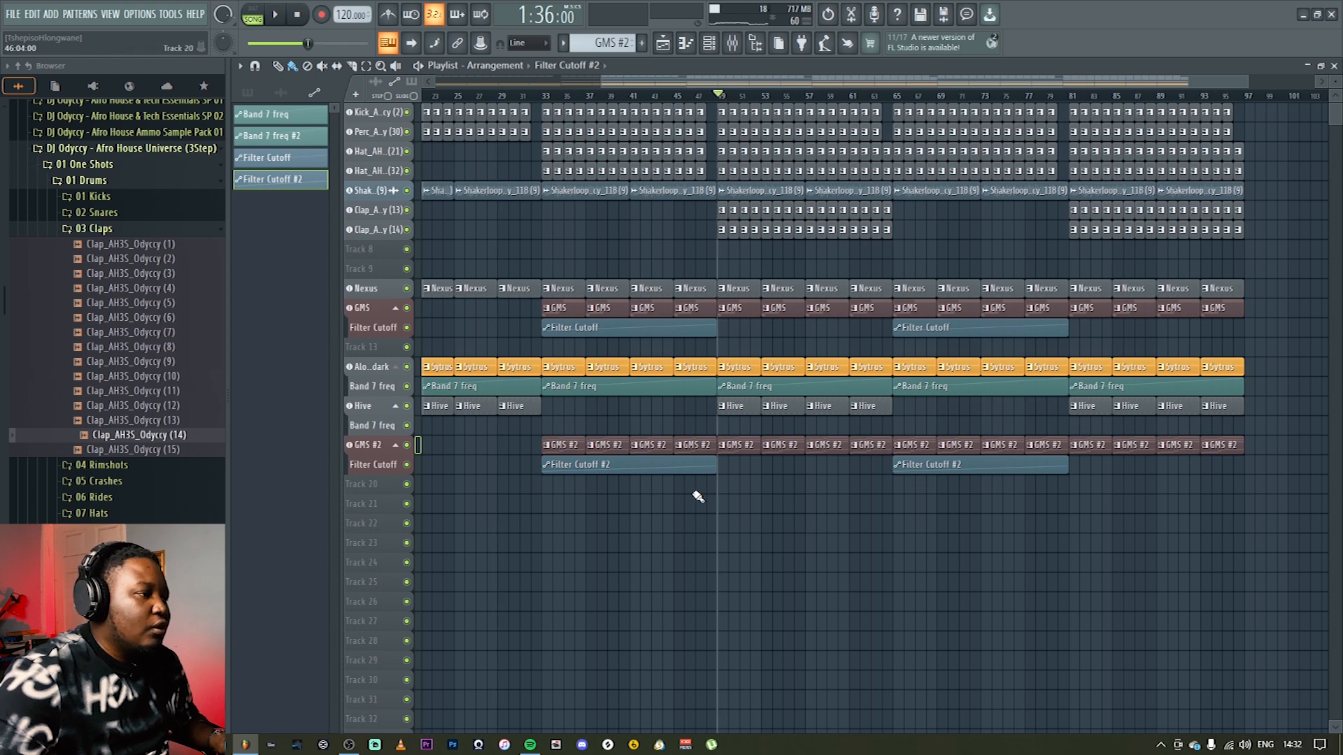
{"action": "double_click", "coordinate": [748, 409]}
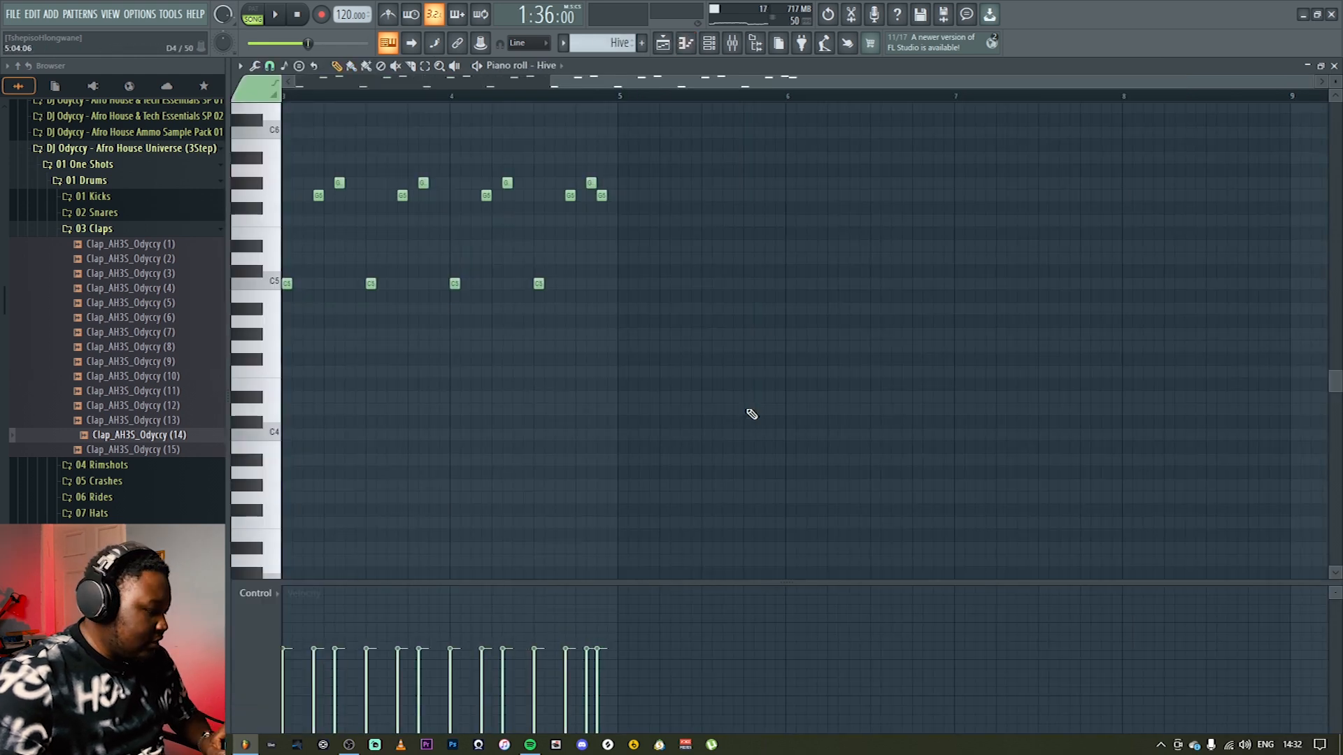
{"action": "left_click", "coordinate": [1334, 65]}
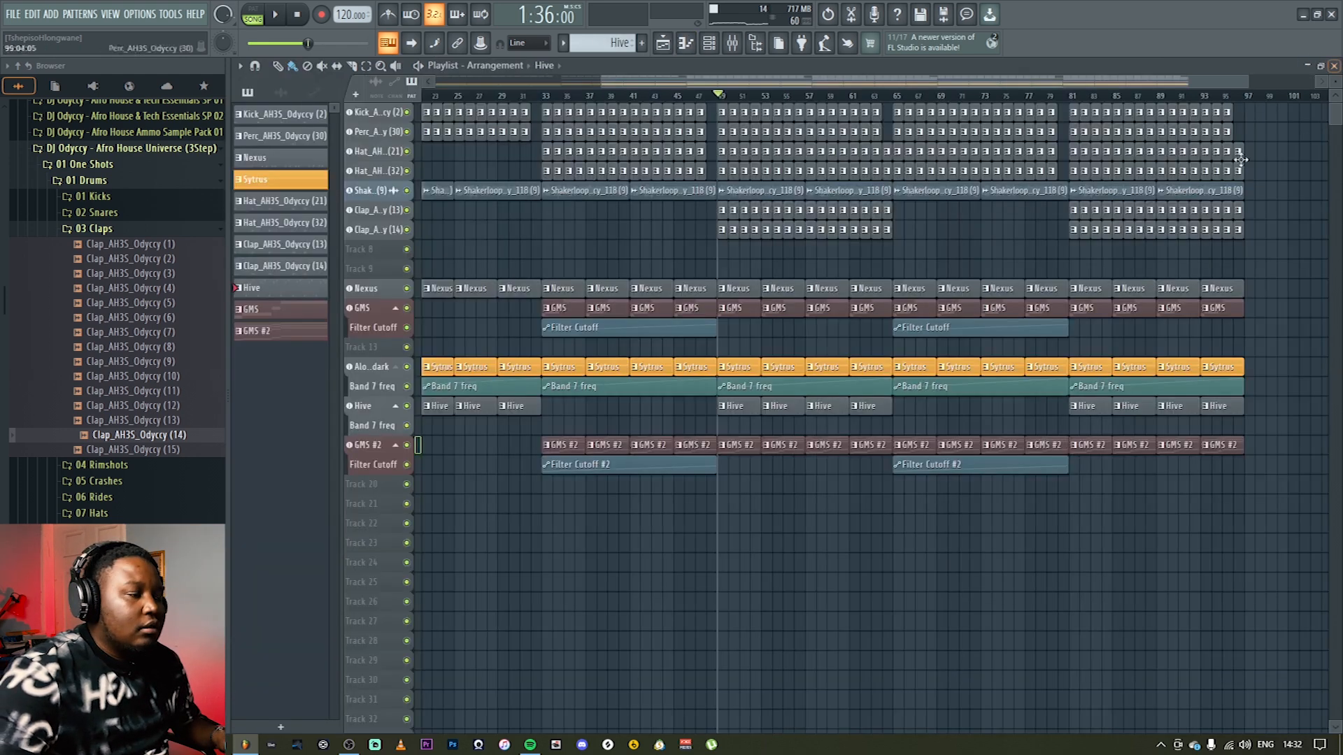
Step: Make Track 20 a Nexus instrument track and load the PL TriMorph preset from the Plucked category
{"action": "right_click", "coordinate": [390, 491]}
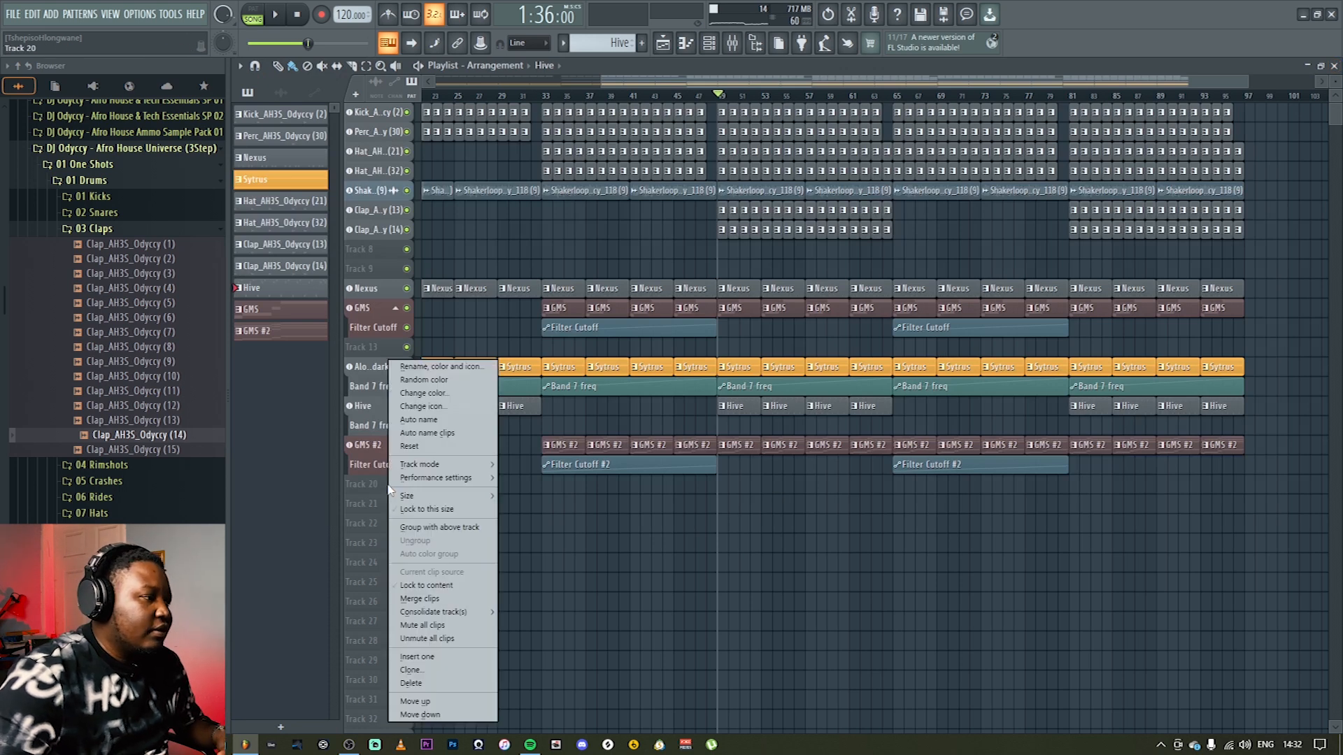
{"action": "mouse_move", "coordinate": [454, 464]}
{"action": "mouse_move", "coordinate": [553, 493]}
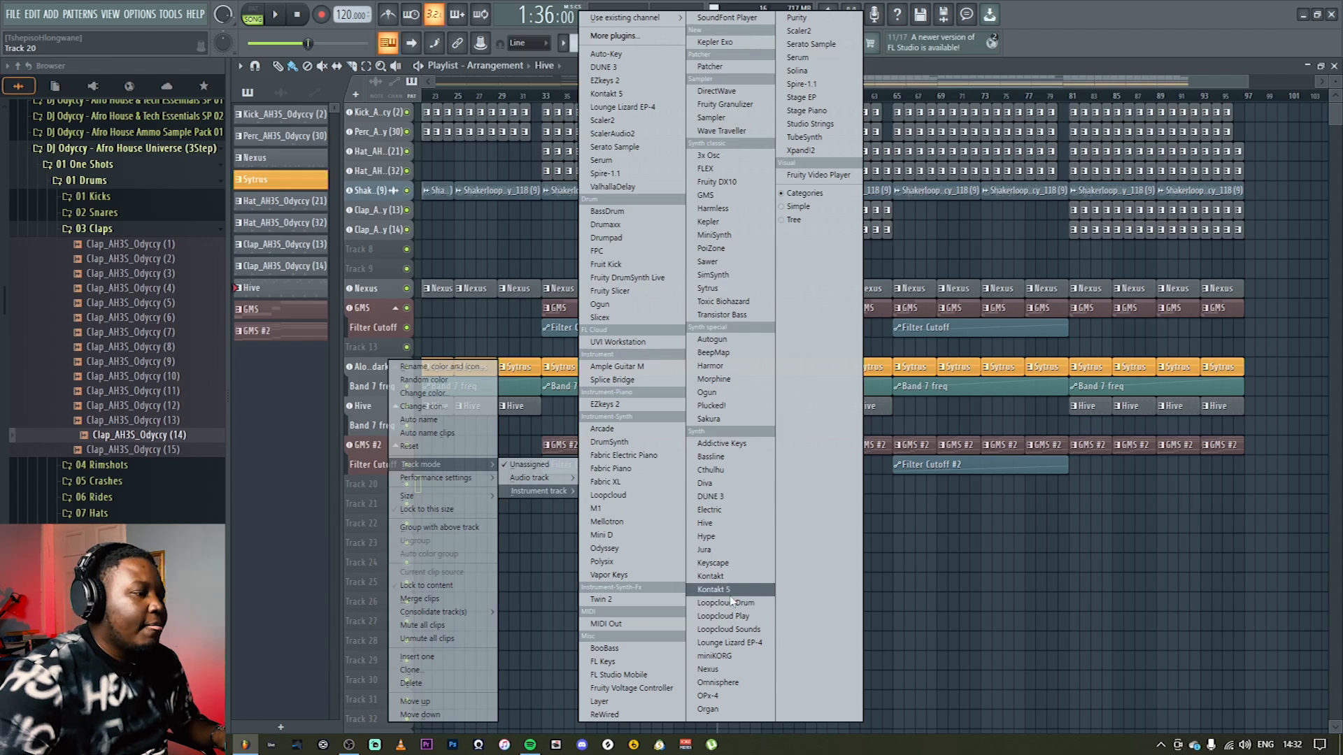
{"action": "left_click", "coordinate": [709, 669]}
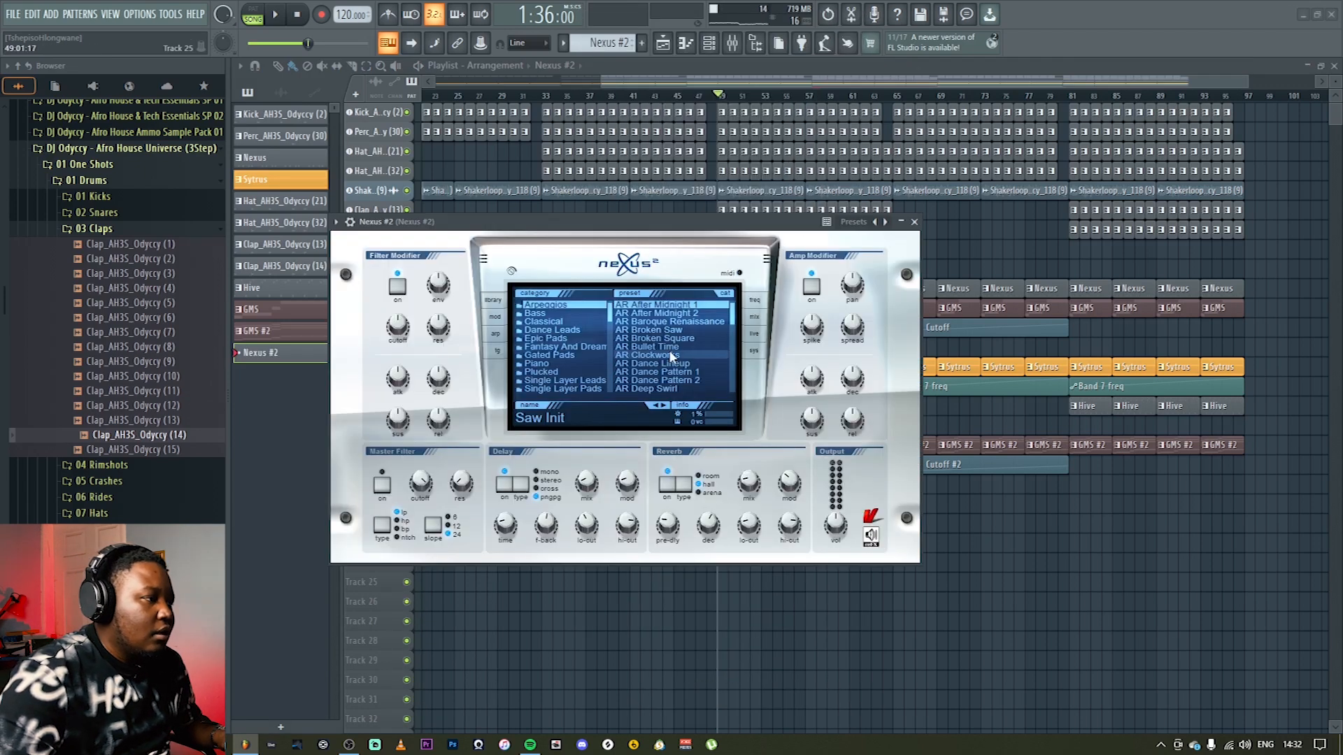
{"action": "left_click", "coordinate": [550, 373]}
{"action": "scroll", "coordinate": [734, 321], "scroll_direction": "down", "scroll_amount": 10}
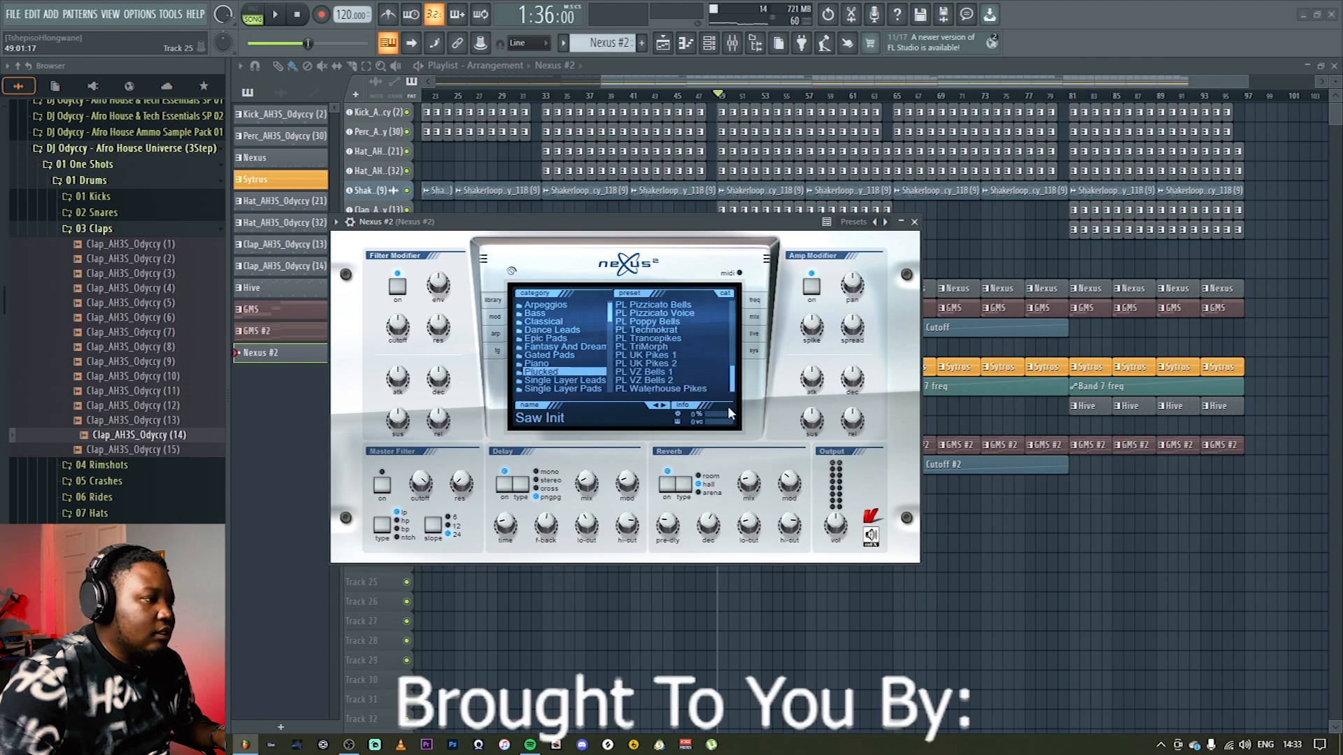
{"action": "left_click", "coordinate": [654, 348]}
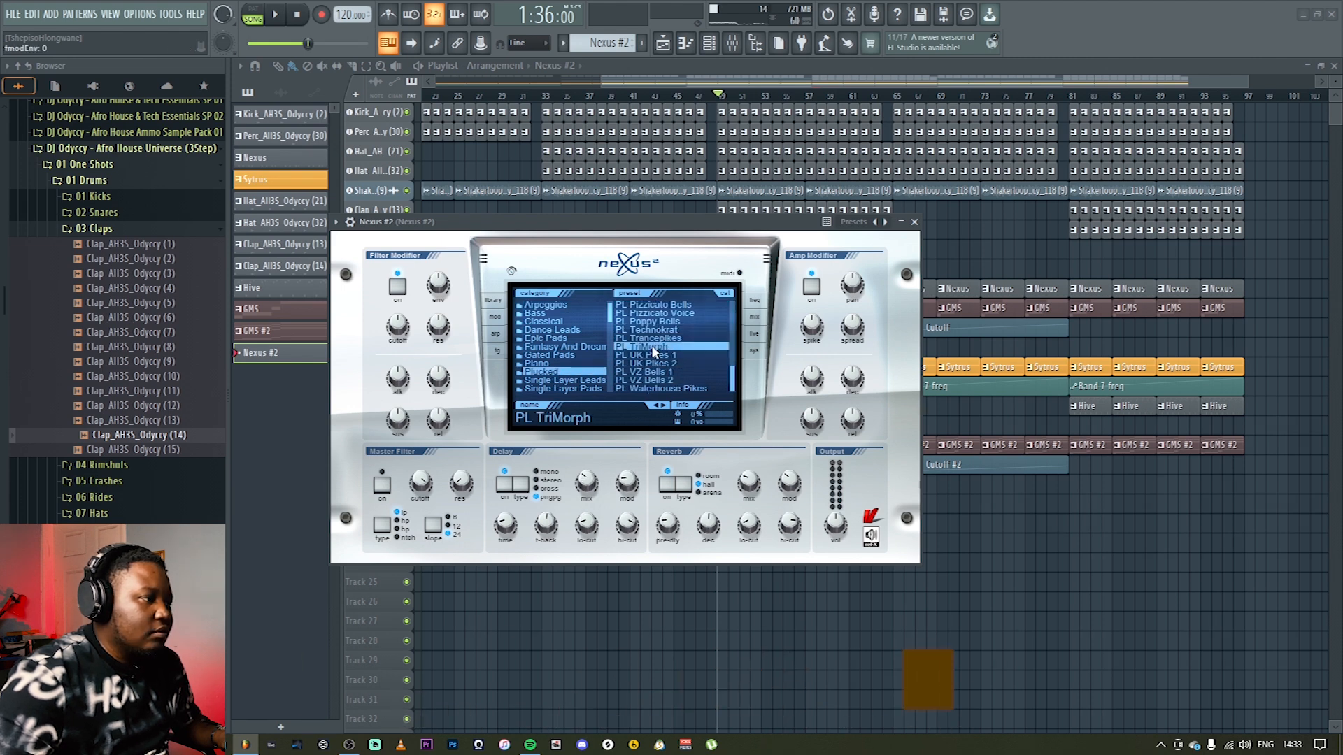
{"action": "left_click", "coordinate": [914, 222]}
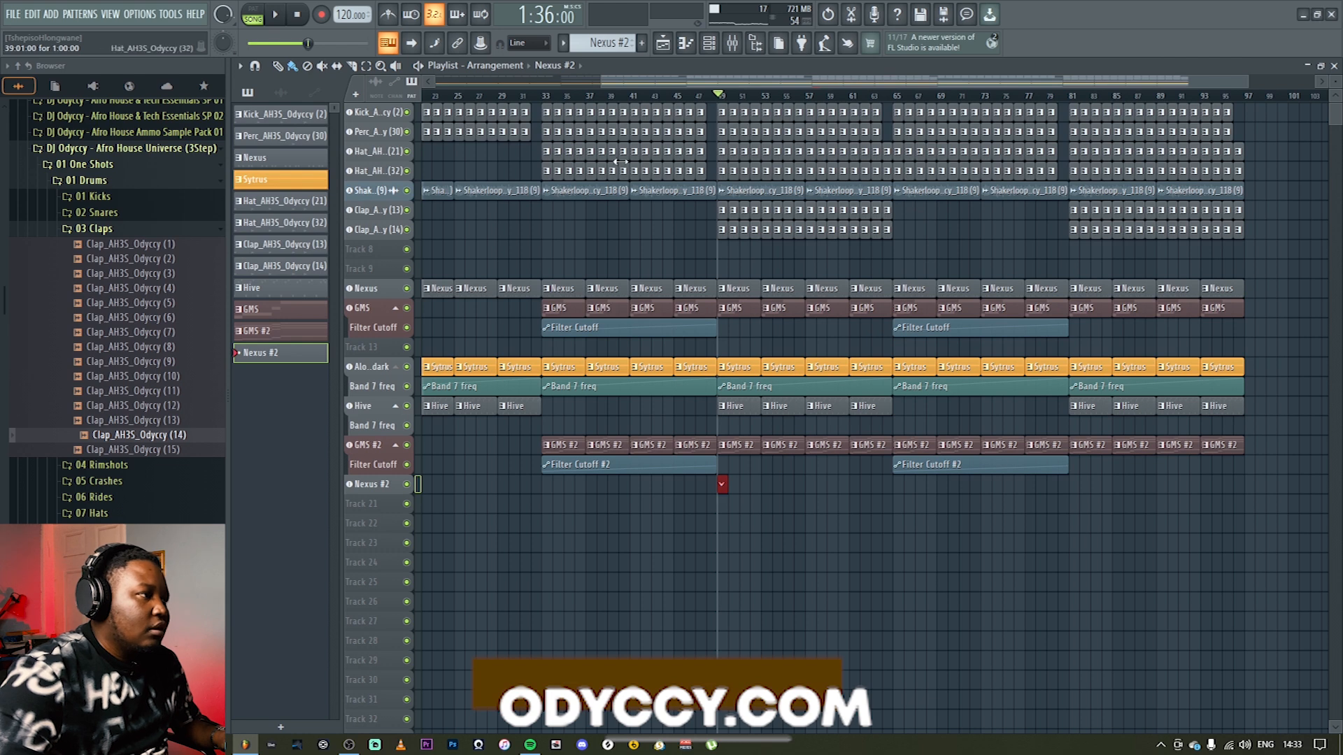
Step: Paste the Hive notes into the Nexus #2 pattern at bar 49, deselect them and return to the playlist
{"action": "double_click", "coordinate": [721, 484]}
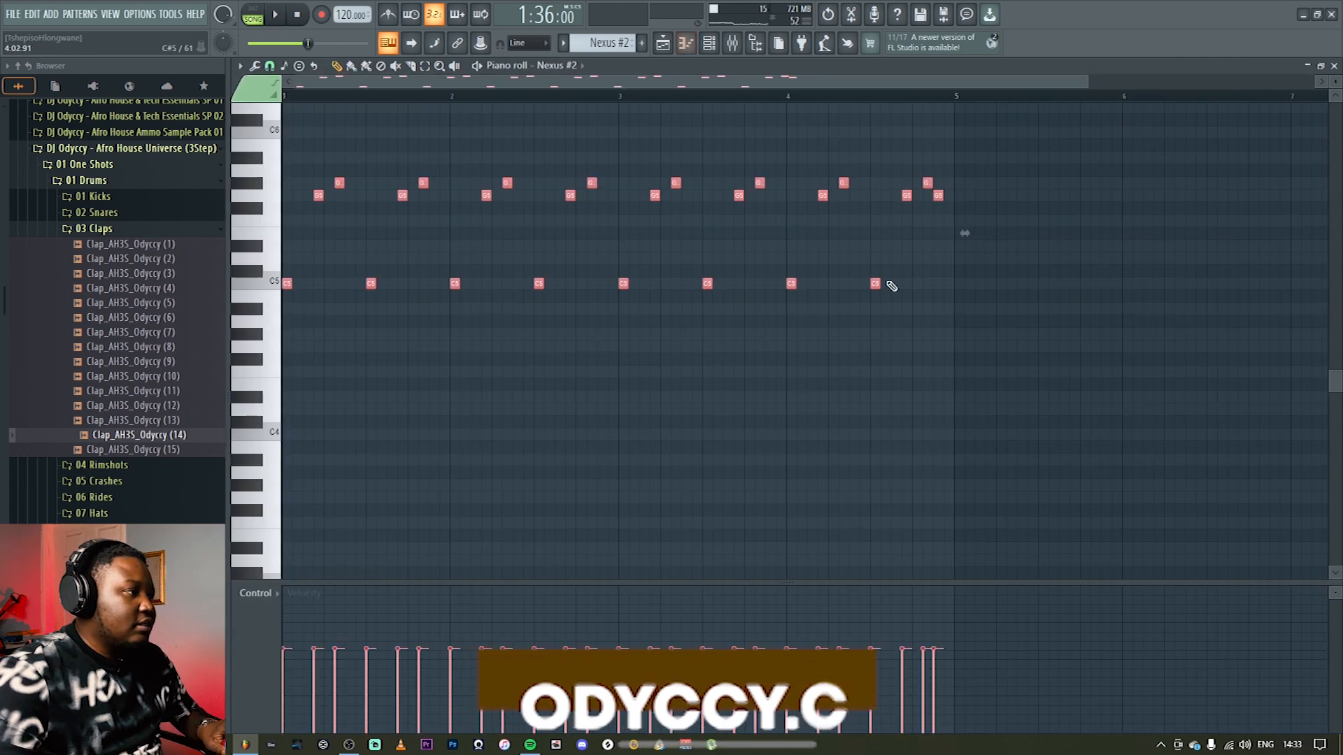
{"action": "left_click", "coordinate": [1178, 302]}
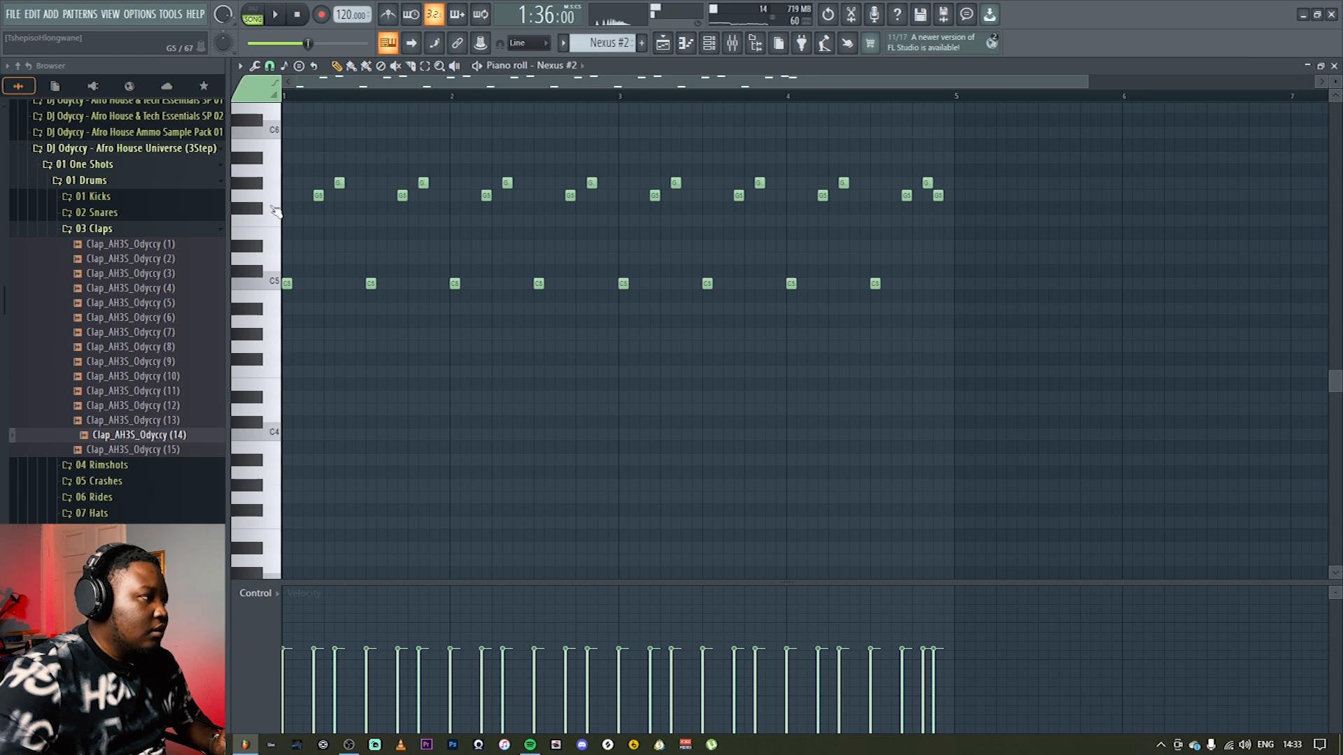
{"action": "left_click", "coordinate": [1334, 66]}
Step: Move the Nexus #2 mixer track to insert 17, directly after GMS #2
{"action": "key", "text": "F9"}
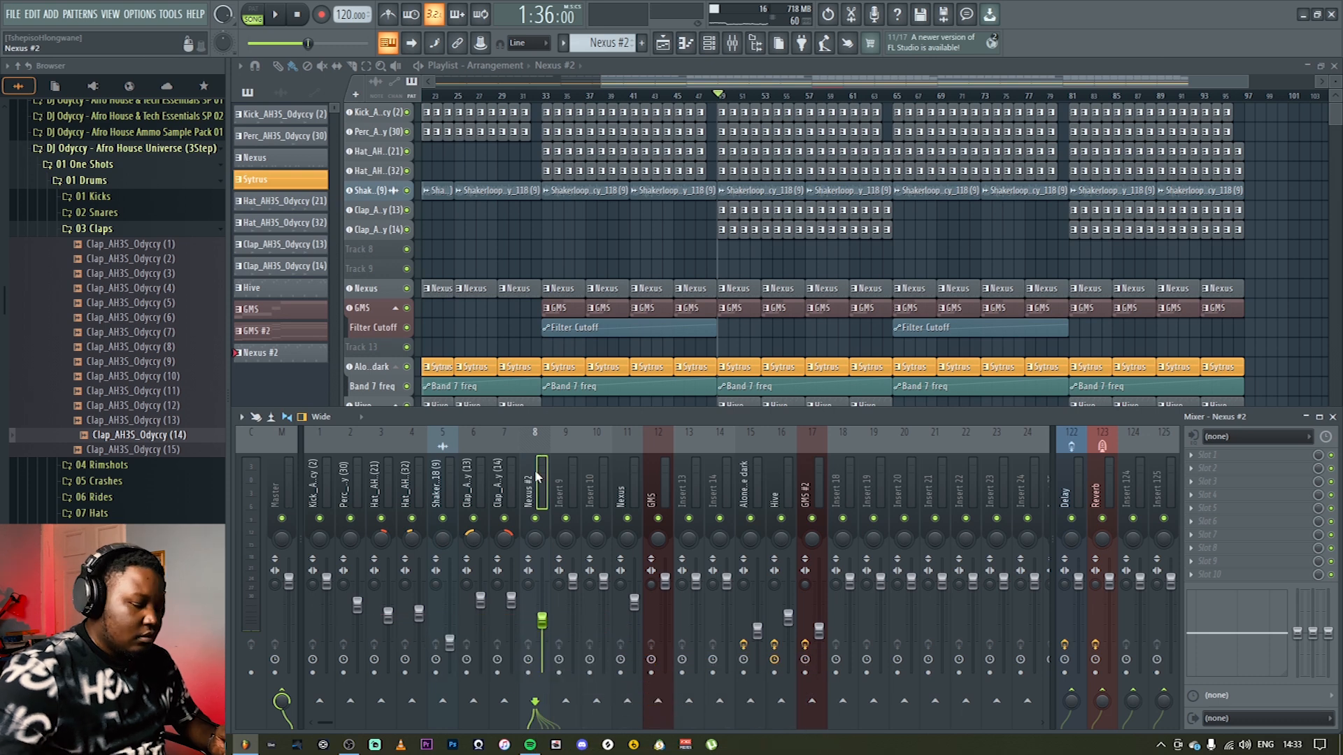
{"action": "key", "text": "alt+Right"}
{"action": "key", "text": "alt+Right"}
{"action": "key", "text": "alt+Right"}
{"action": "key", "text": "alt+Right"}
{"action": "key", "text": "alt+Right"}
{"action": "key", "text": "alt+Right"}
{"action": "key", "text": "alt+Right"}
{"action": "key", "text": "alt+Right"}
{"action": "key", "text": "alt+Right"}
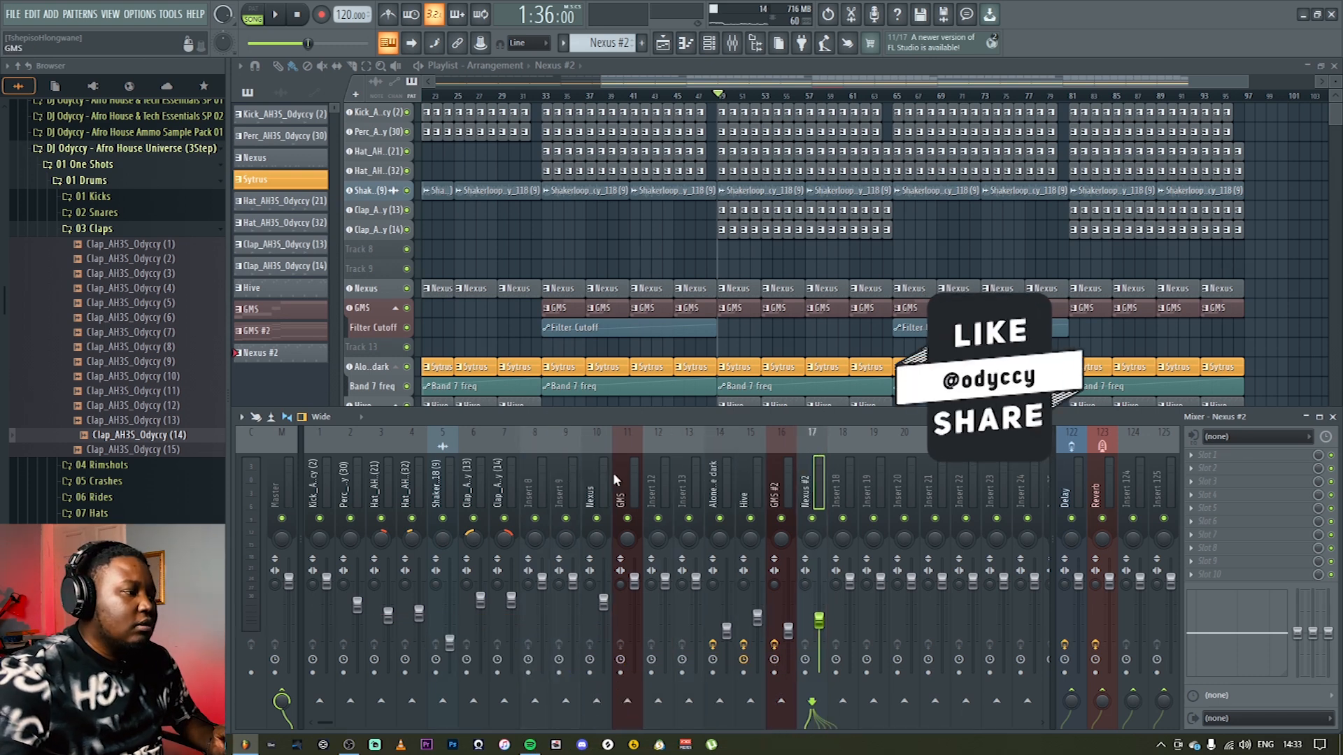
Step: Move the mixer tracks from Nexus through Nexus #2 four inserts along to occupy inserts 14 to 21, and select Nexus #2
{"action": "left_click", "coordinate": [594, 490]}
{"action": "left_click_drag", "start_coordinate": [631, 498], "coordinate": [797, 487]}
{"action": "key", "text": "alt+Right"}
{"action": "key", "text": "alt+Right"}
{"action": "key", "text": "alt+Right"}
{"action": "key", "text": "alt+Right"}
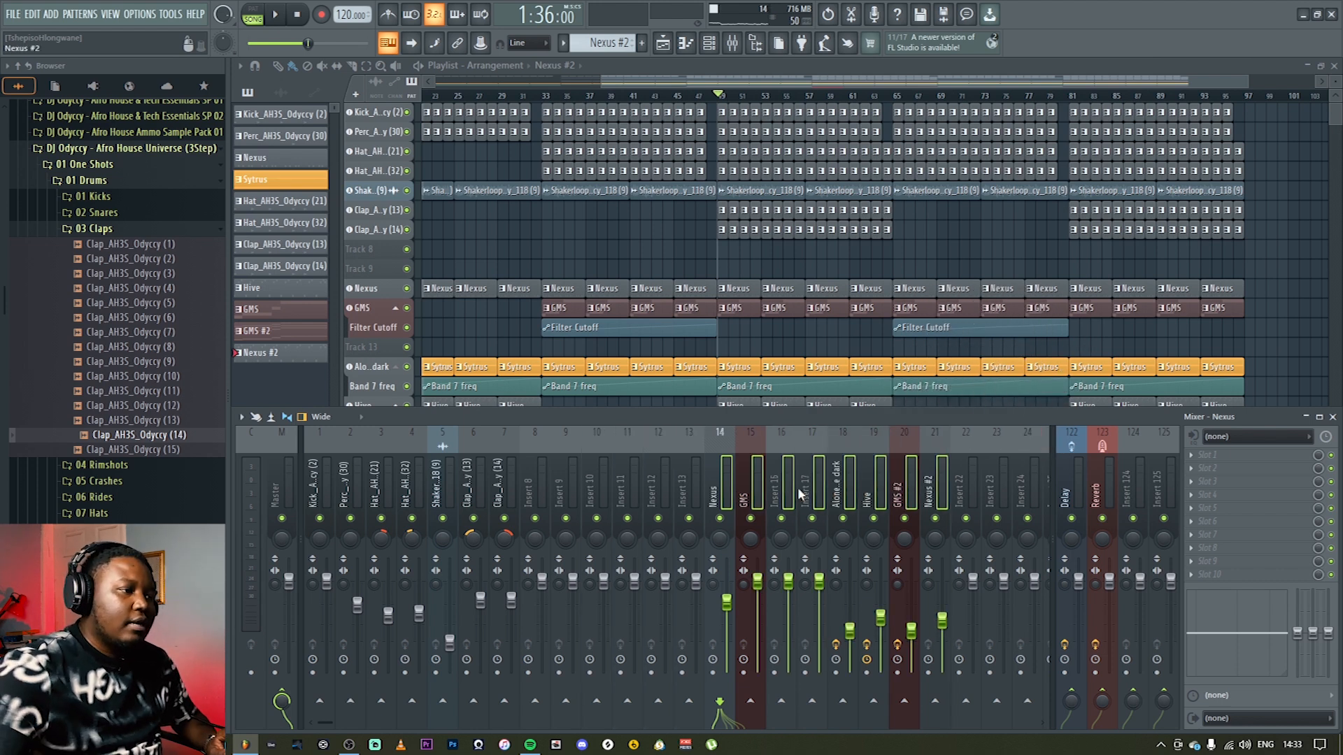
{"action": "left_click", "coordinate": [939, 484]}
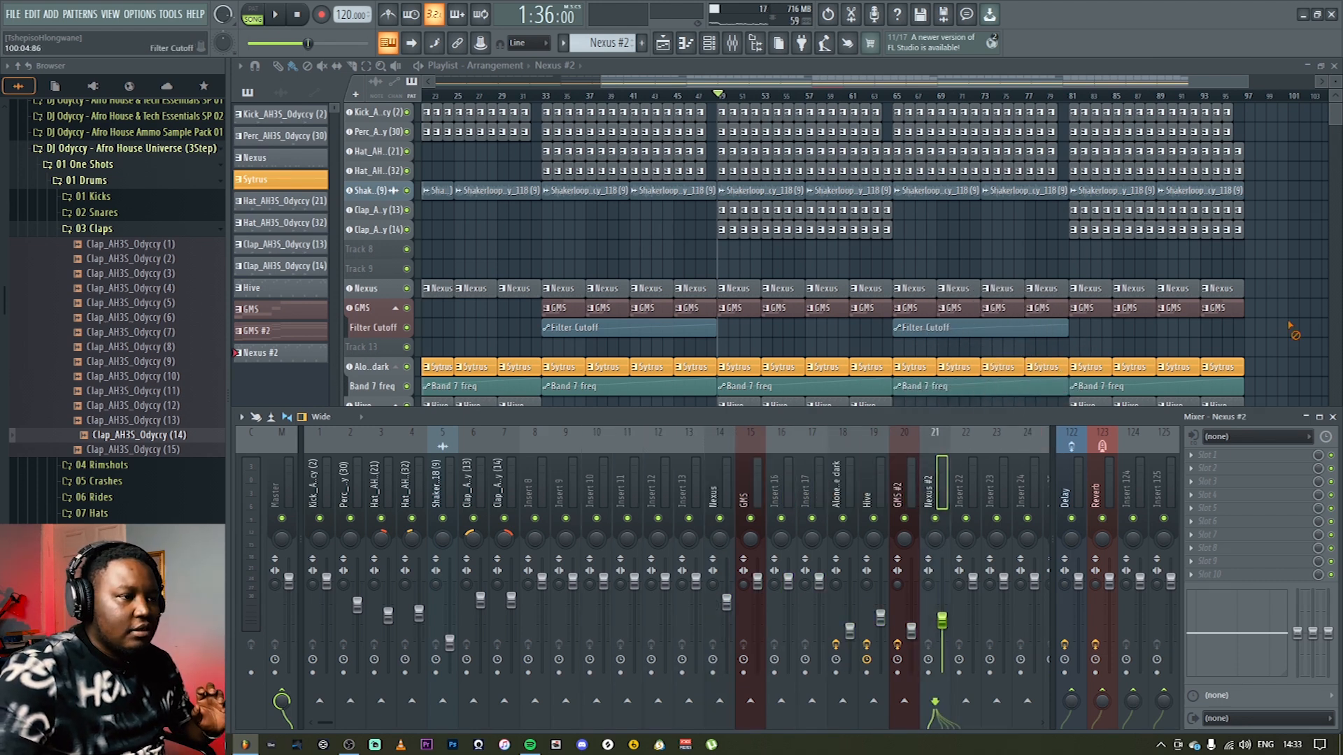
{"action": "key", "text": "F9"}
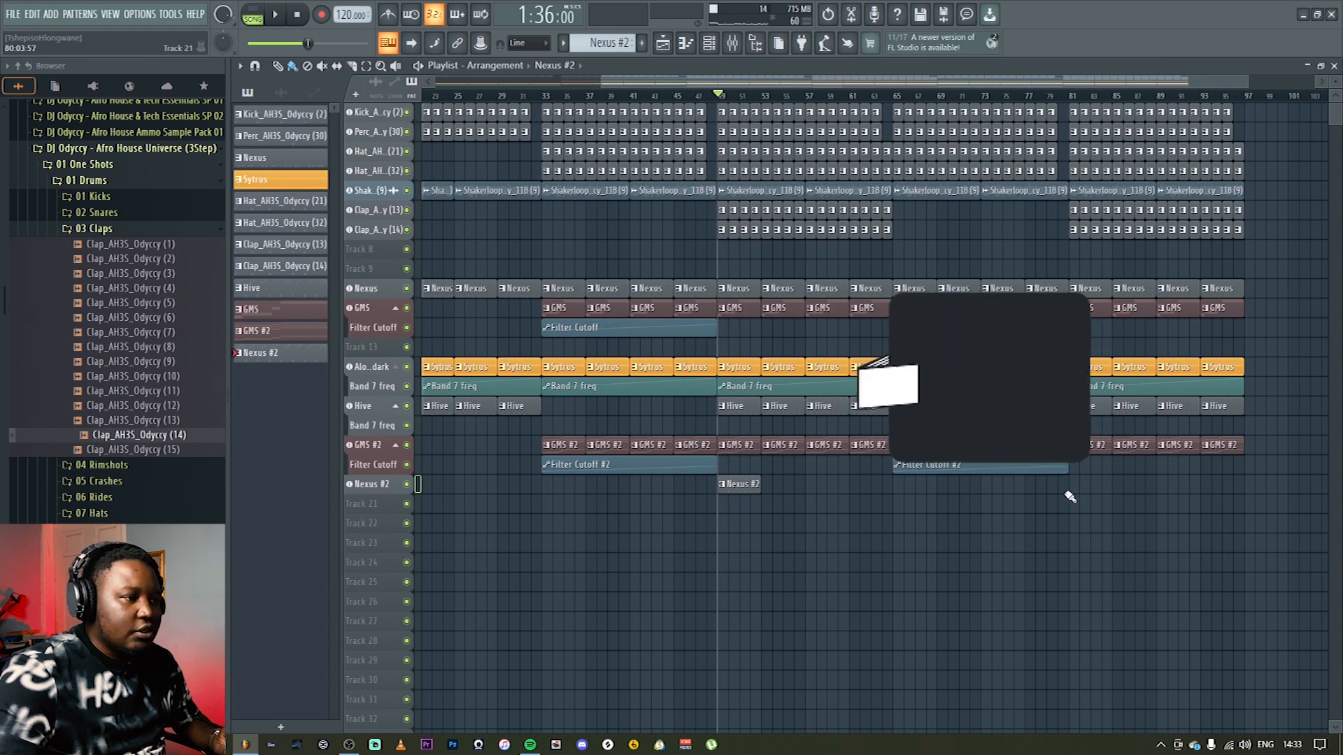
Step: Place Nexus #2 clips from bars 81 to 97 and 53 to 65, and play the song from bar 46
{"action": "left_click_drag", "start_coordinate": [1133, 497], "coordinate": [1213, 498]}
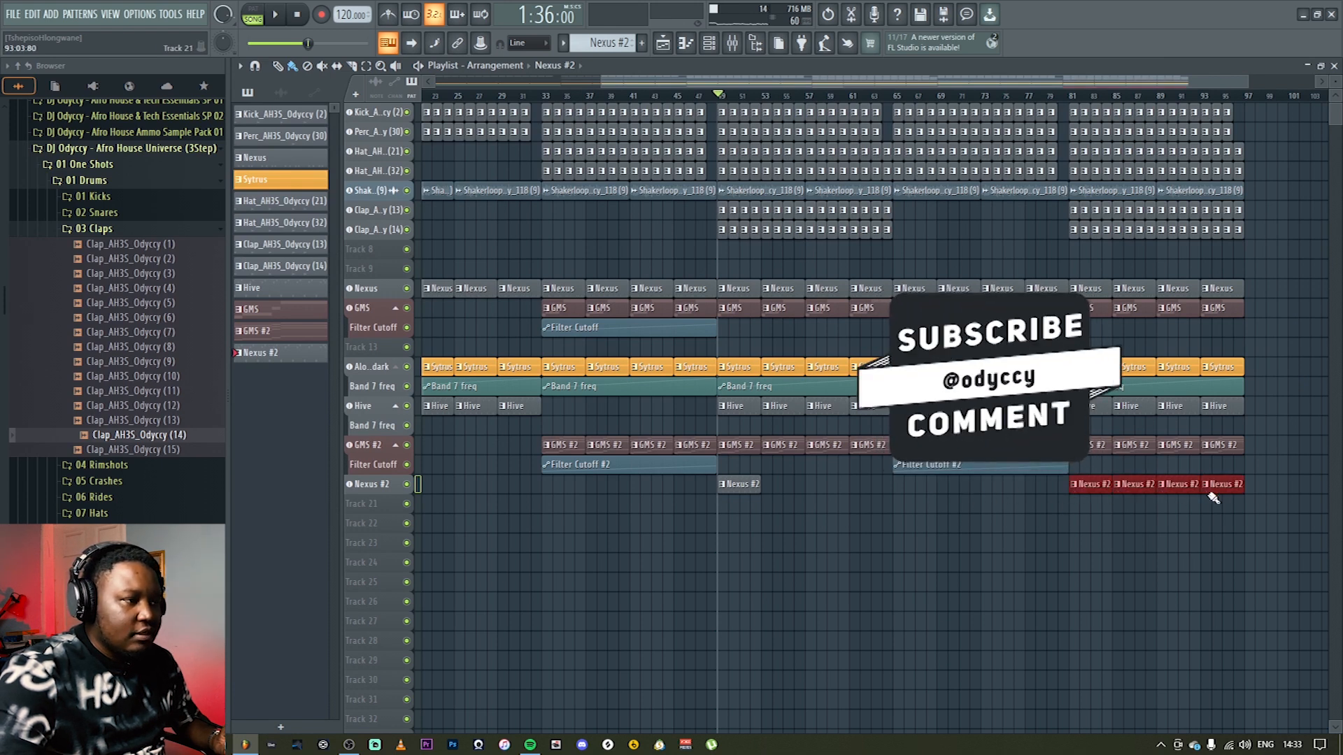
{"action": "left_click_drag", "start_coordinate": [768, 491], "coordinate": [874, 491]}
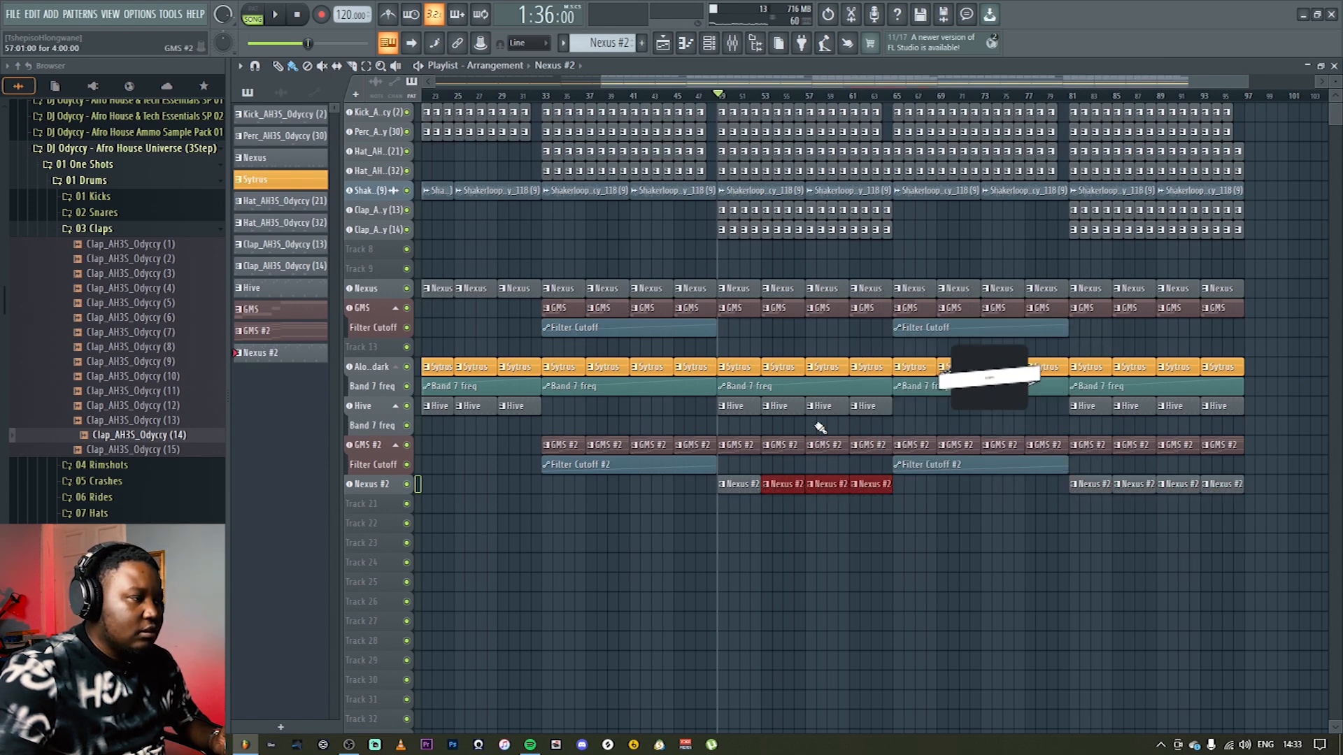
{"action": "left_click", "coordinate": [684, 96]}
{"action": "key", "text": "space"}
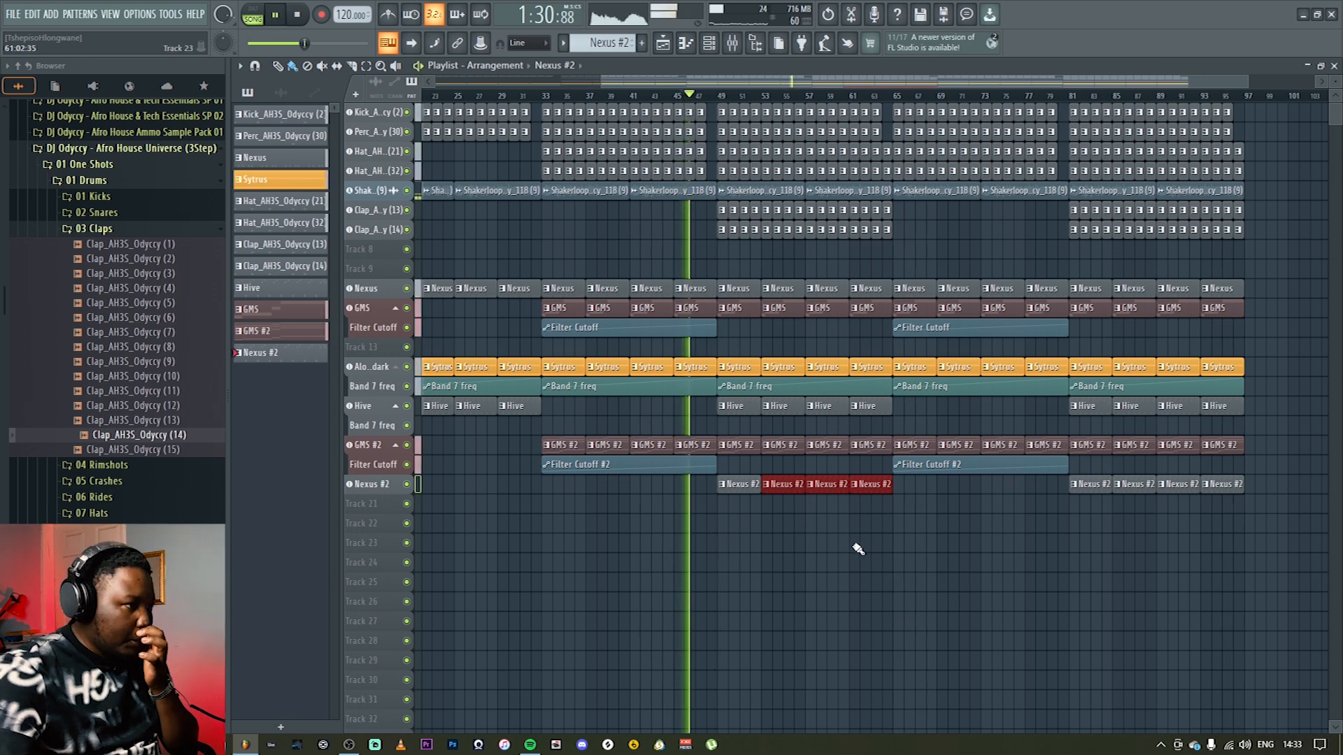
Step: Add Fruity Parametric EQ 2 to Nexus #2 with the 20Hz - 18kHz cut preset and raise its high-pass to 283 Hz
{"action": "left_click", "coordinate": [734, 45]}
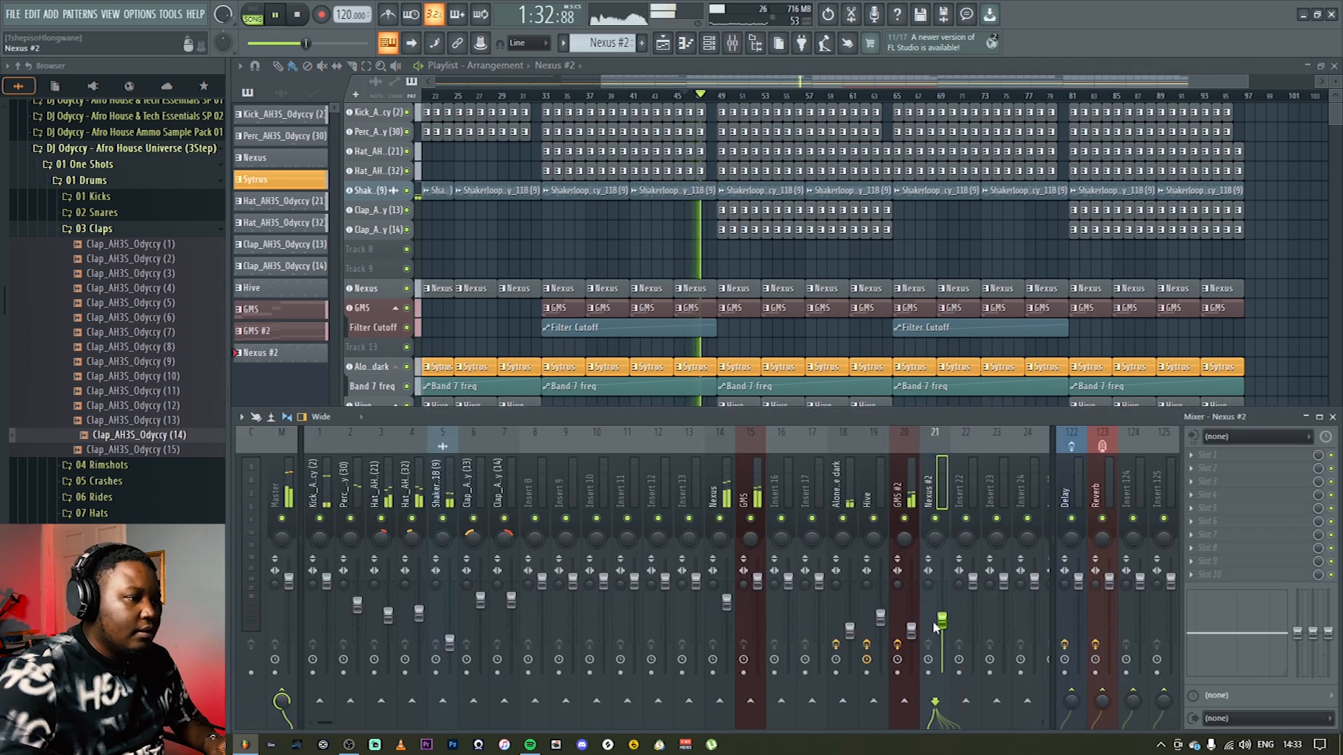
{"action": "left_click", "coordinate": [1204, 456]}
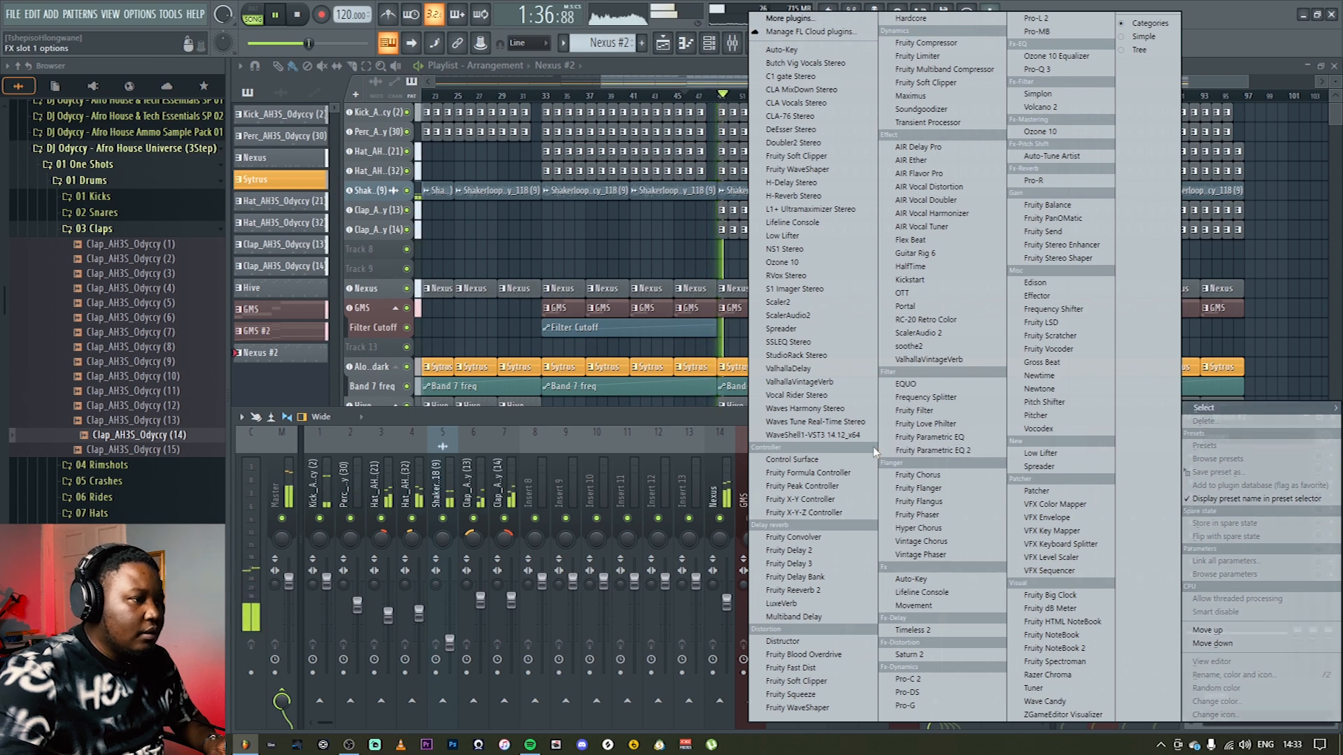
{"action": "left_click", "coordinate": [949, 452]}
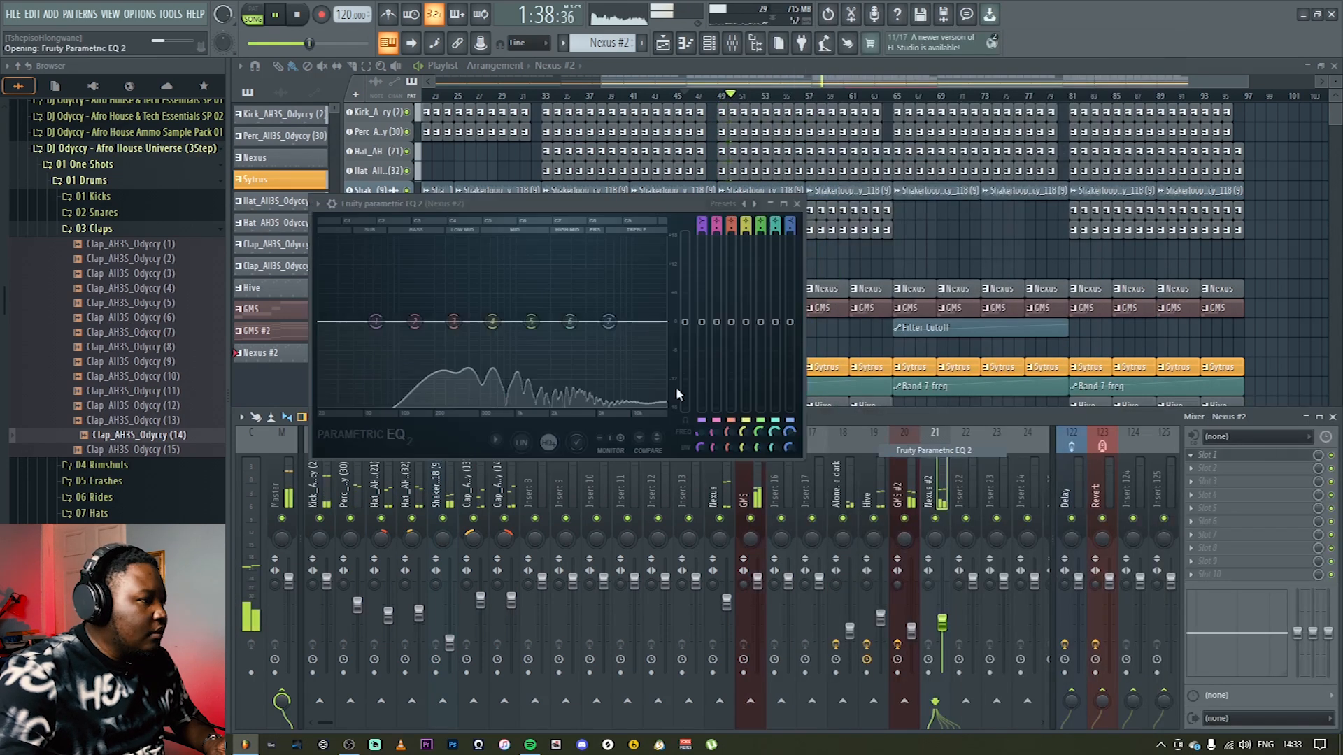
{"action": "left_click", "coordinate": [754, 203]}
{"action": "left_click_drag", "start_coordinate": [705, 435], "coordinate": [703, 413]}
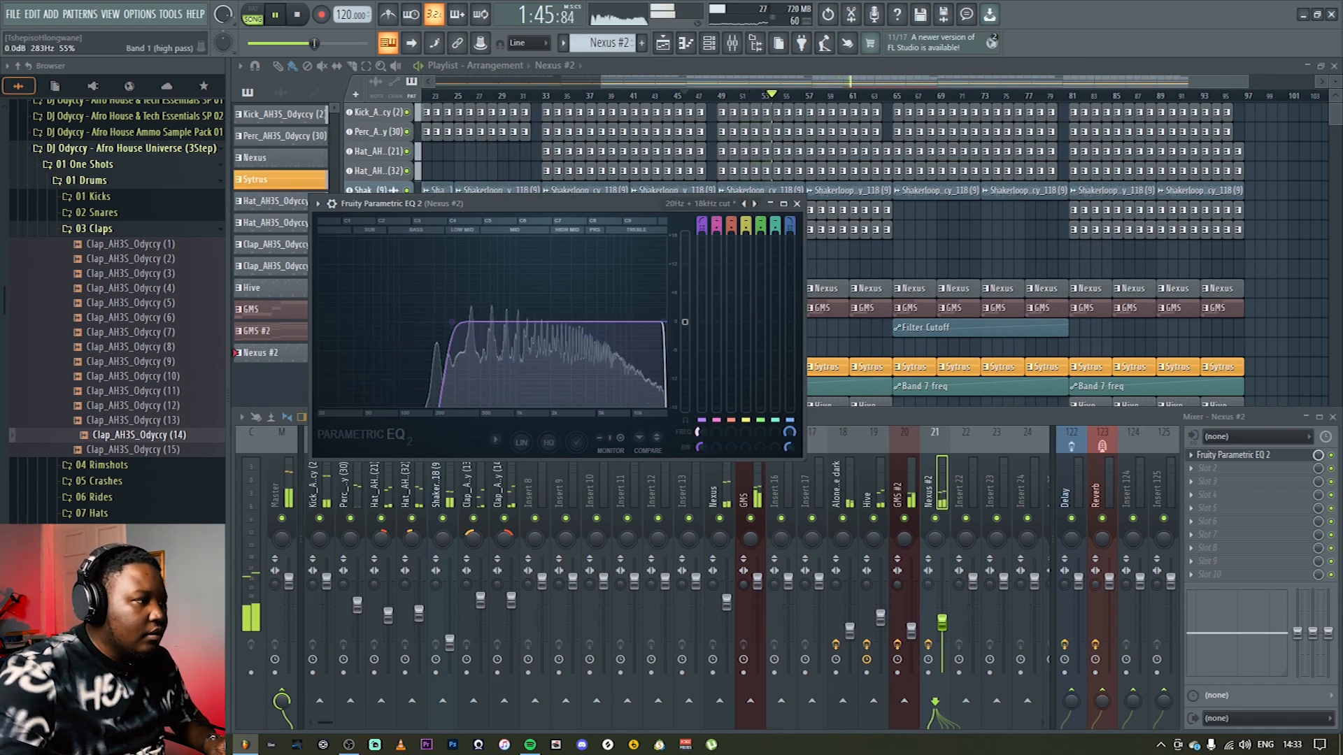
{"action": "left_click", "coordinate": [797, 204]}
Step: Raise the Nexus #2 mixer volume to 61%, return to the full playlist and stop playback
{"action": "left_click_drag", "start_coordinate": [944, 623], "coordinate": [944, 617]}
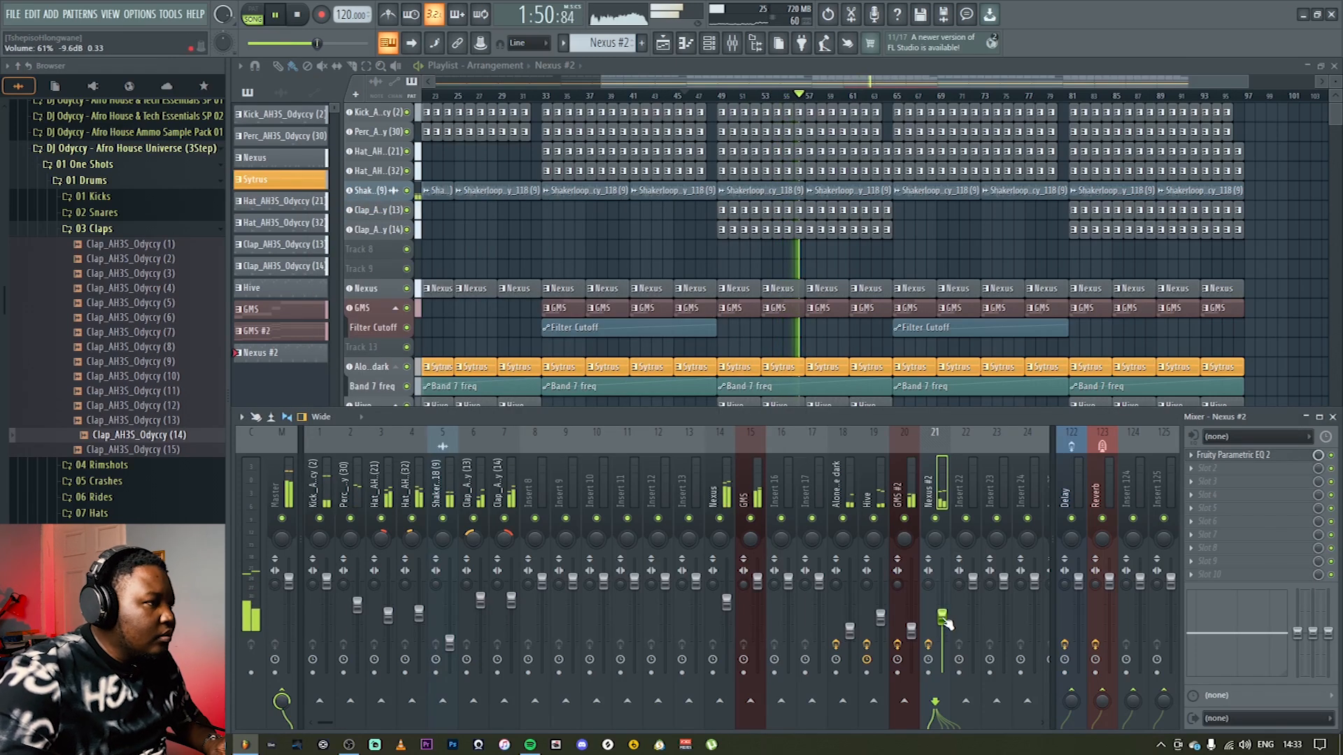
{"action": "left_click", "coordinate": [1332, 417]}
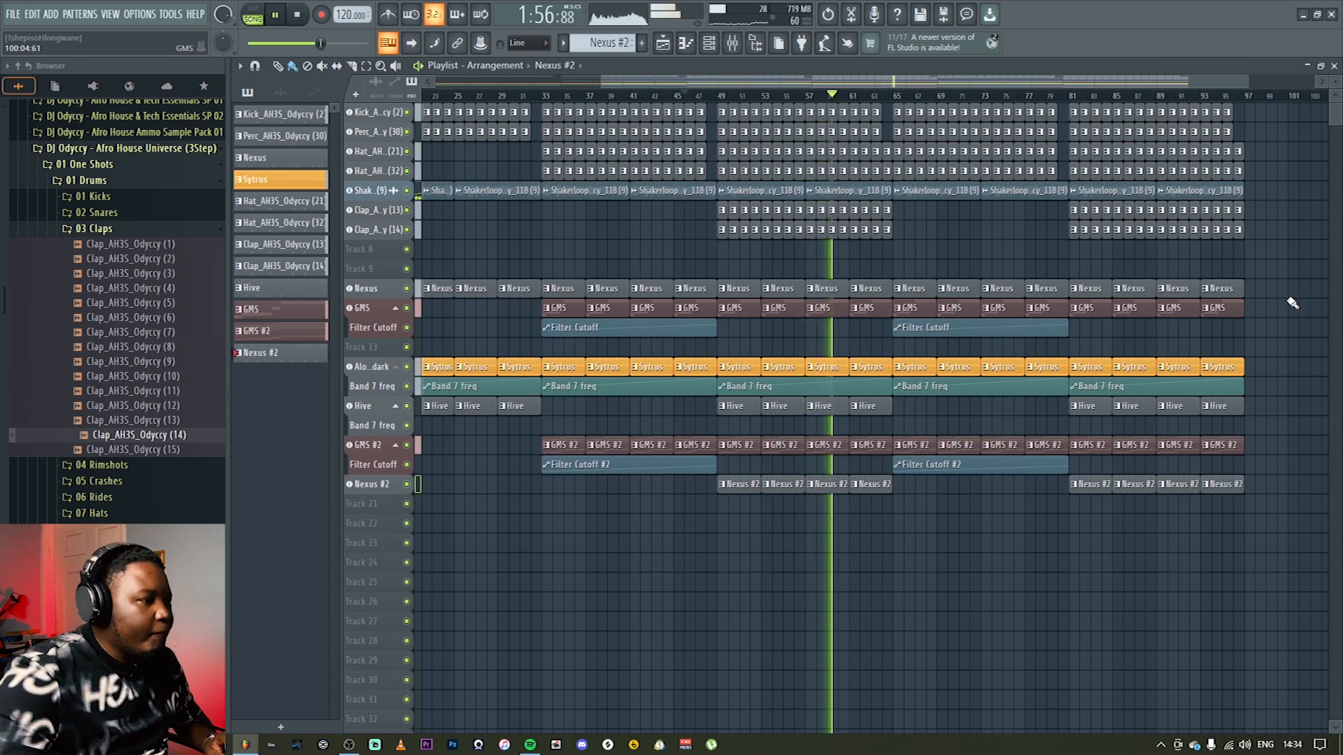
{"action": "key", "text": "space"}
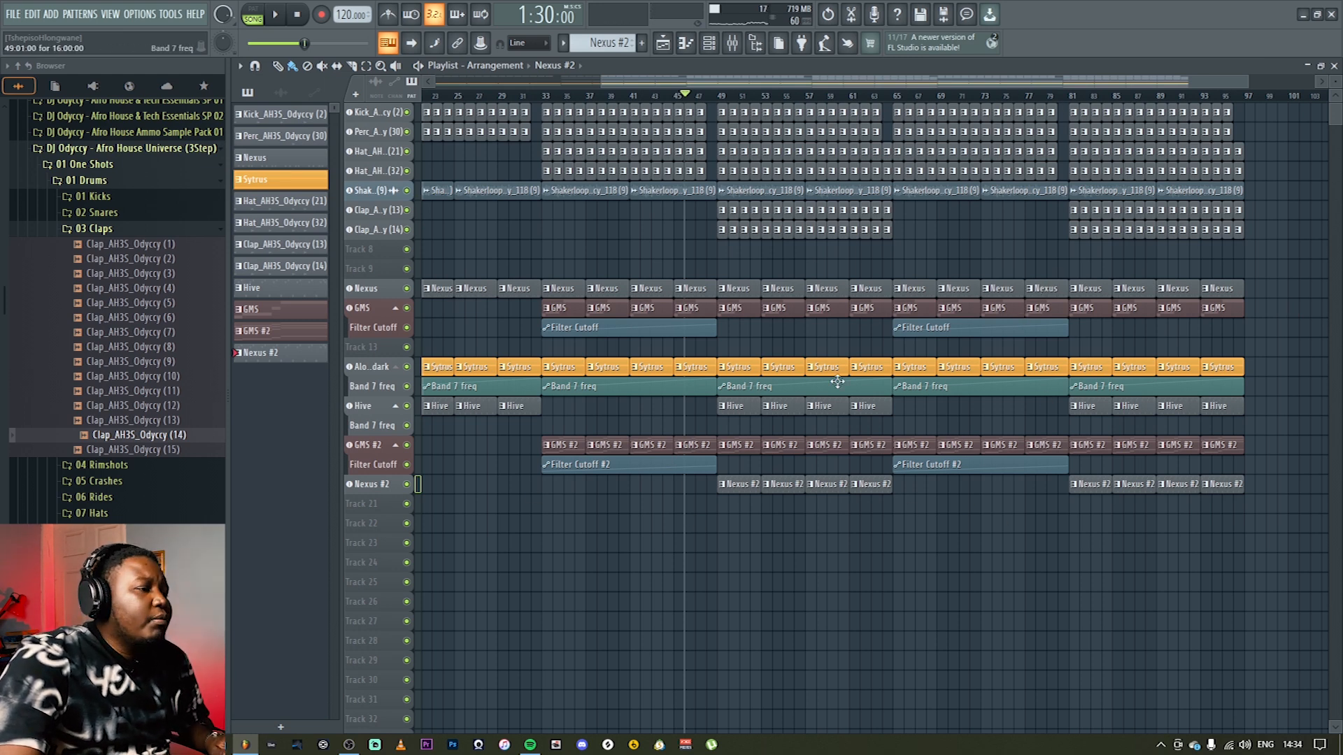
Step: Make Track 21 a Keyscape instrument track and load the LA Custom C7 - Cinematic patch
{"action": "right_click", "coordinate": [393, 502]}
{"action": "mouse_move", "coordinate": [455, 464]}
{"action": "mouse_move", "coordinate": [561, 493]}
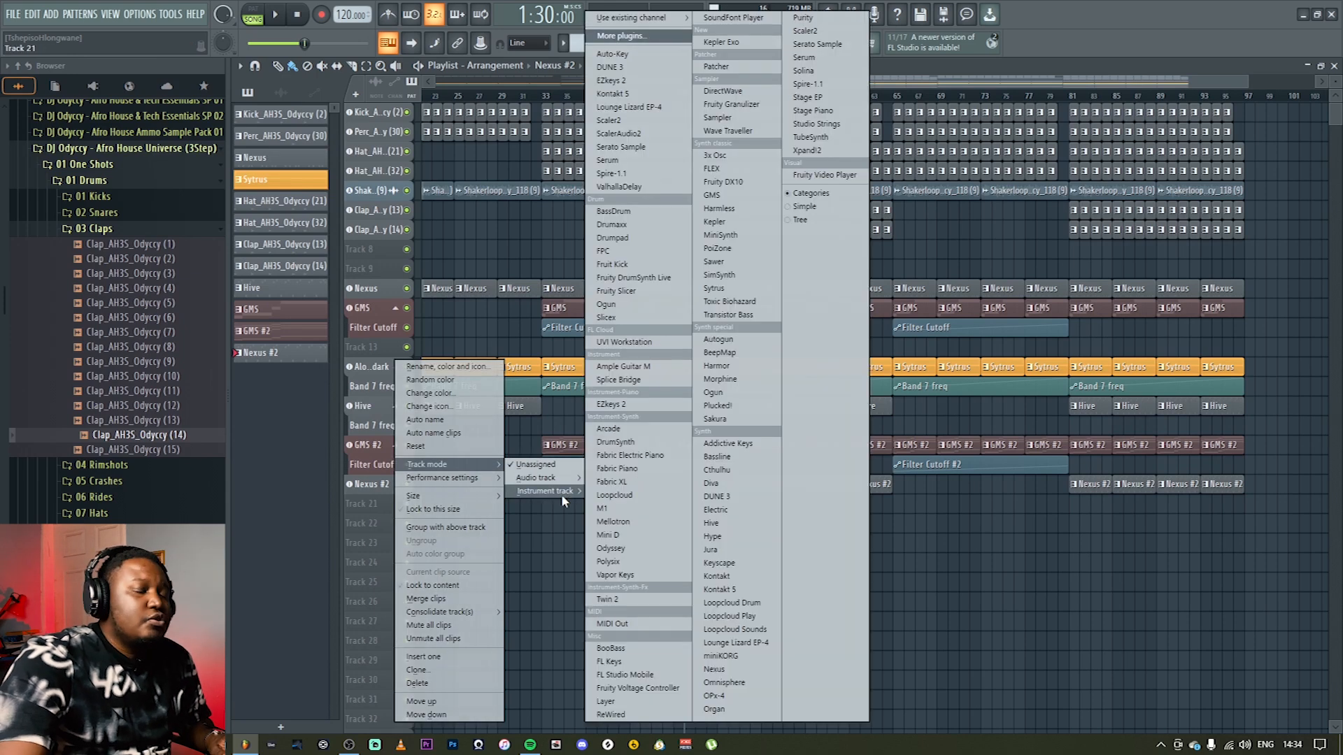
{"action": "left_click", "coordinate": [741, 563]}
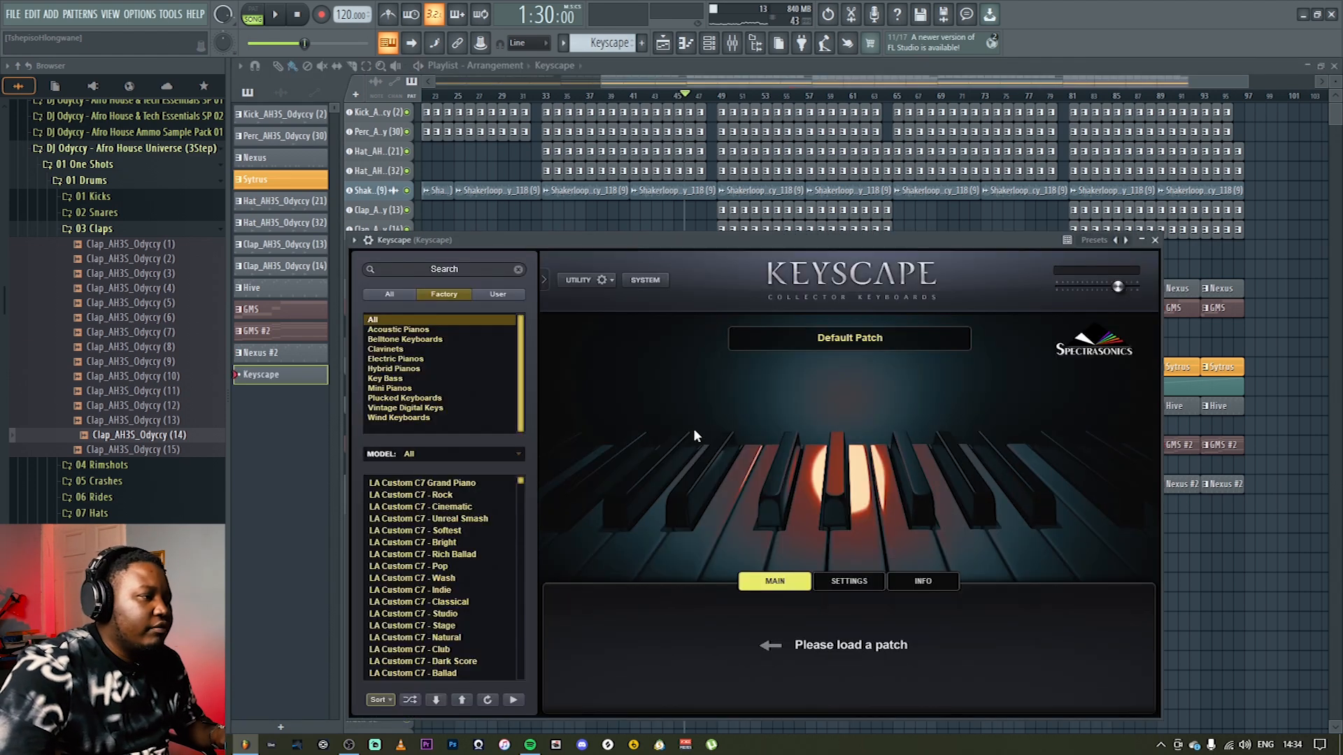
{"action": "left_click", "coordinate": [462, 508]}
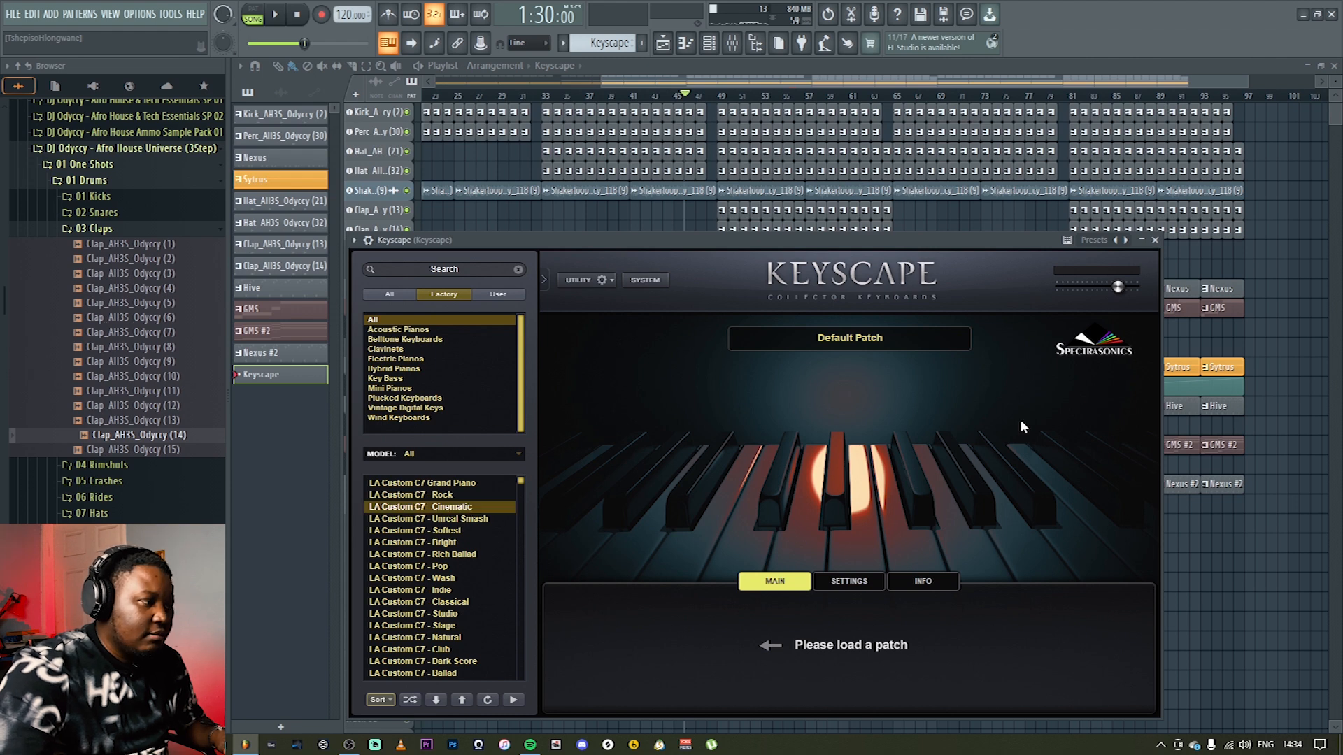
{"action": "left_click", "coordinate": [1154, 241]}
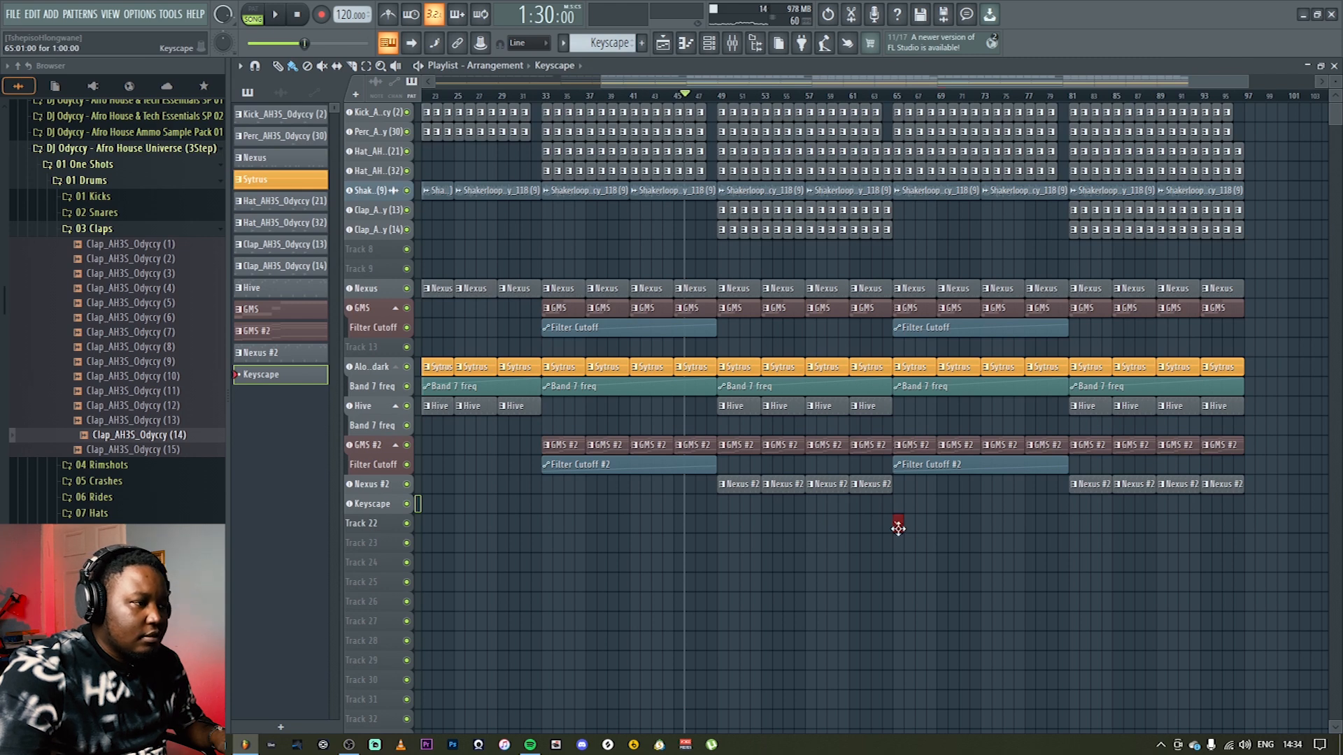
Step: Copy all GMS #2 chord notes into the Keyscape pattern and lay Keyscape clips from bars 65 to 81
{"action": "double_click", "coordinate": [920, 443]}
{"action": "key", "text": "ctrl+a"}
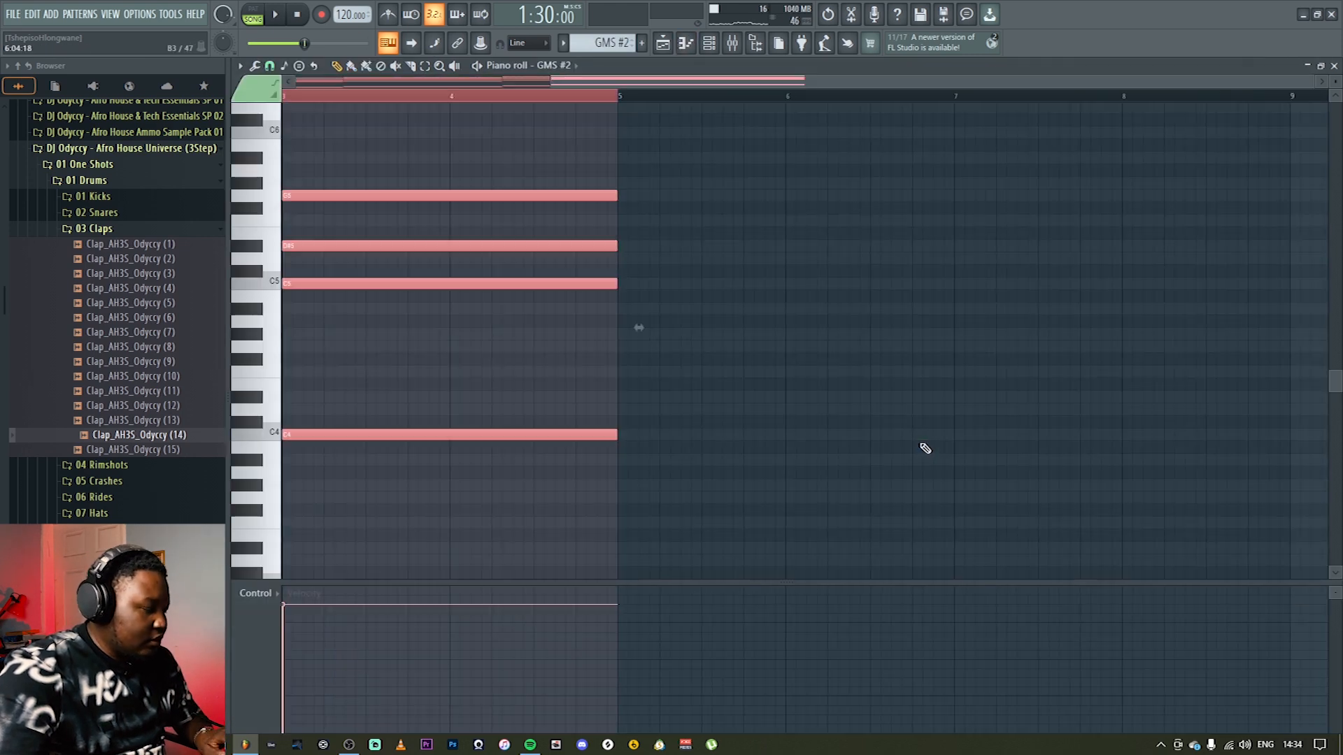
{"action": "left_click", "coordinate": [1333, 66]}
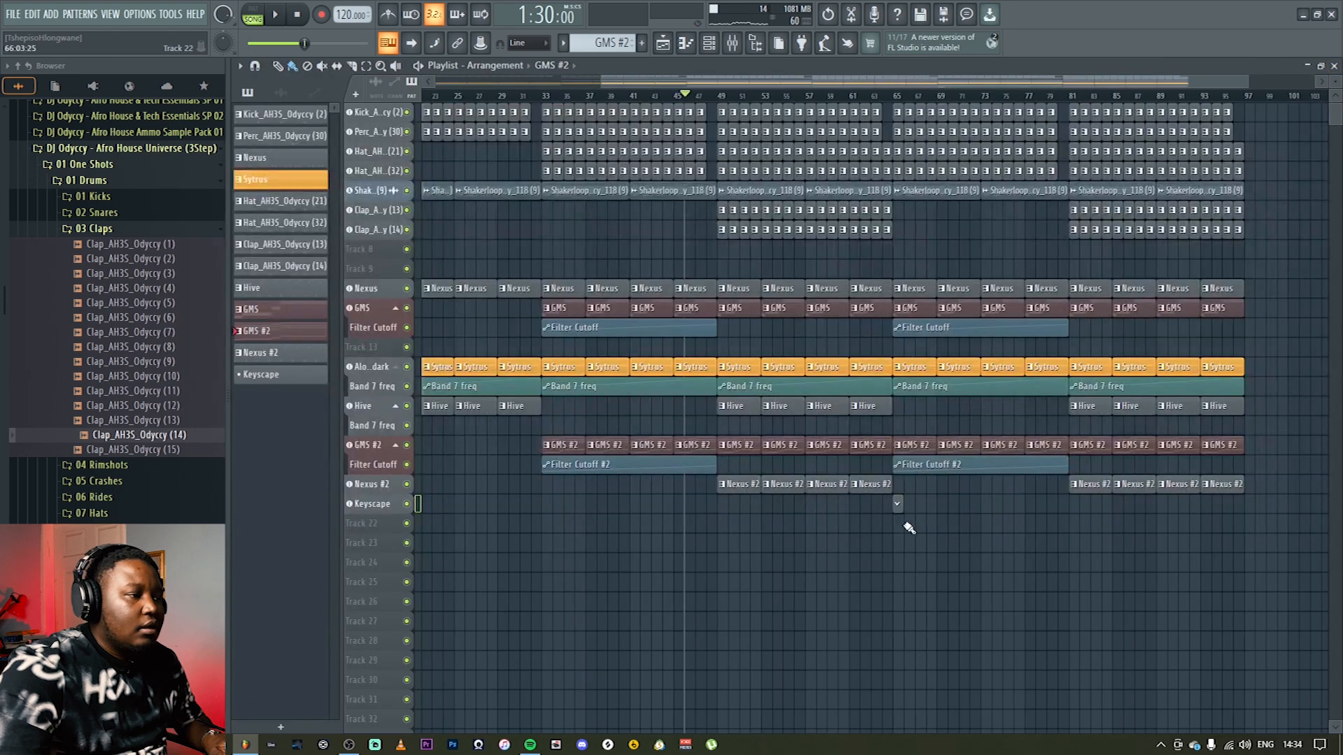
{"action": "left_click", "coordinate": [685, 43]}
{"action": "key", "text": "ctrl+v"}
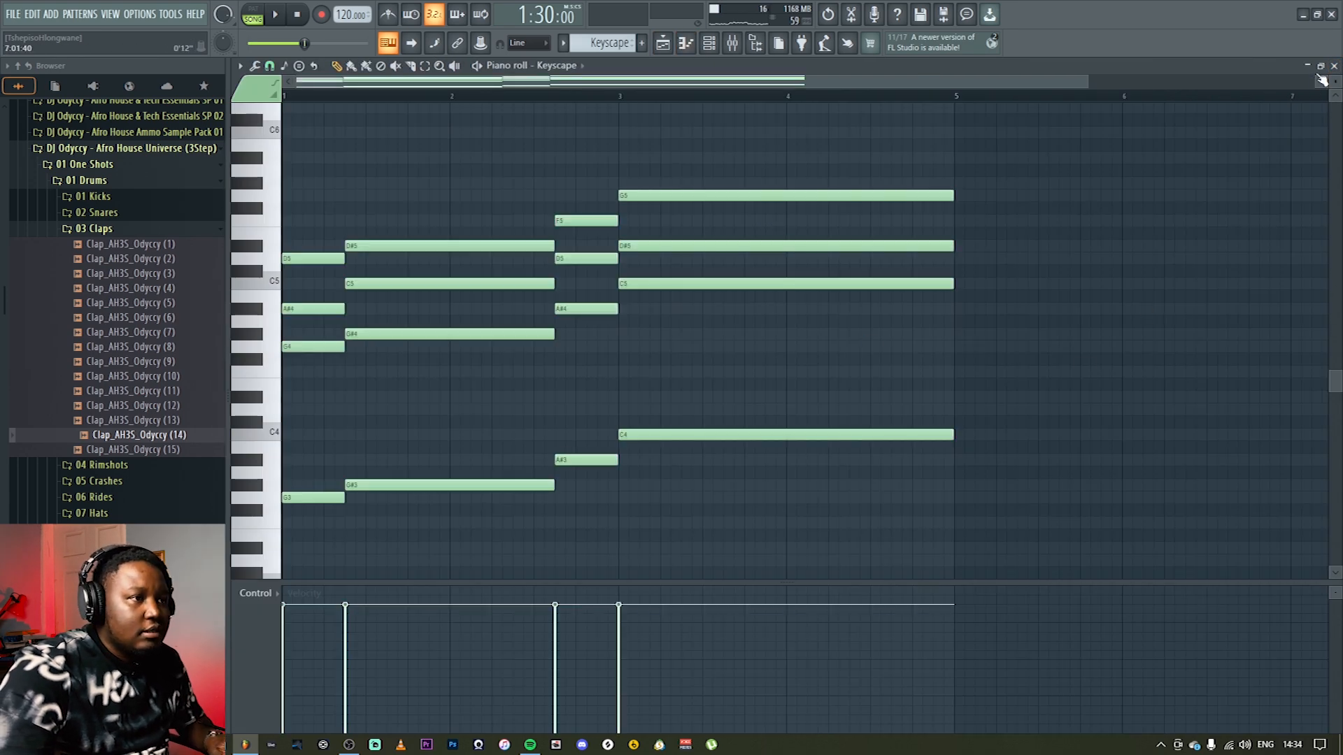
{"action": "left_click", "coordinate": [1335, 67]}
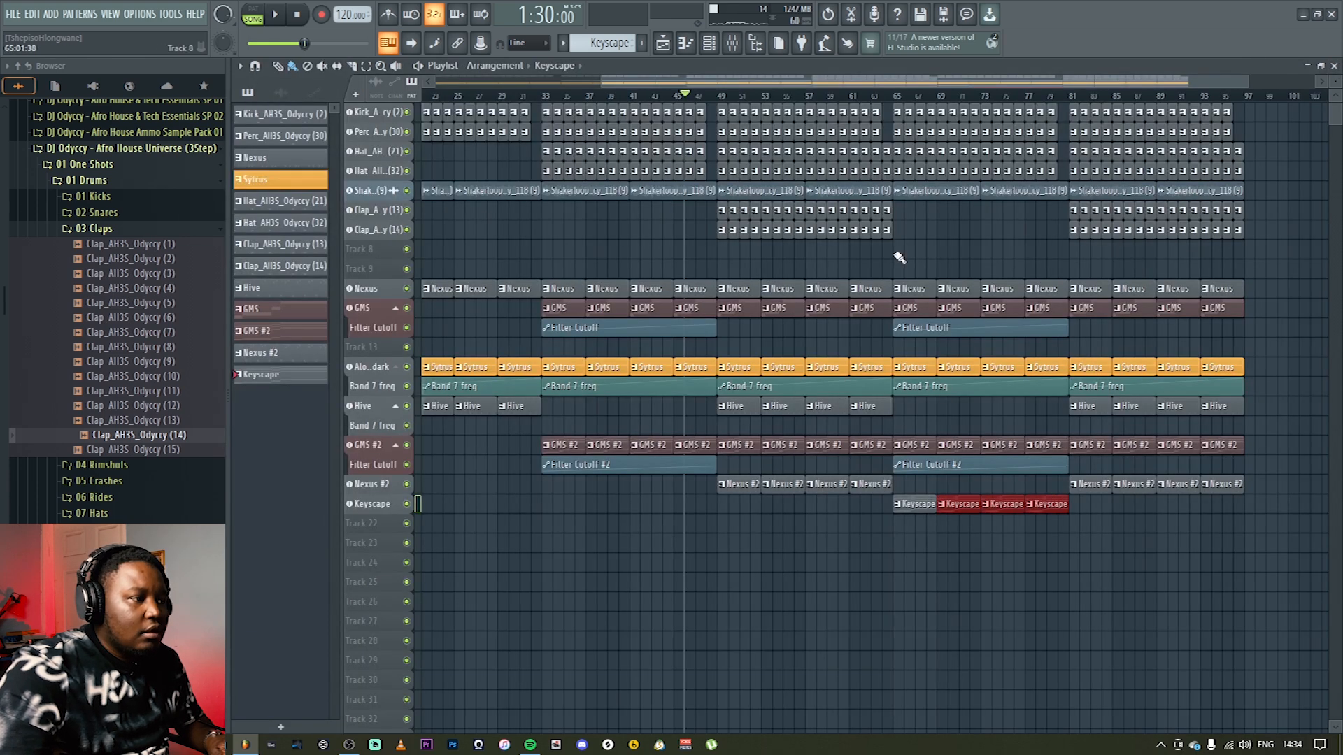
Step: Play the song from bar 61 and pull down the Keyscape volume in the mixer
{"action": "left_click", "coordinate": [866, 103]}
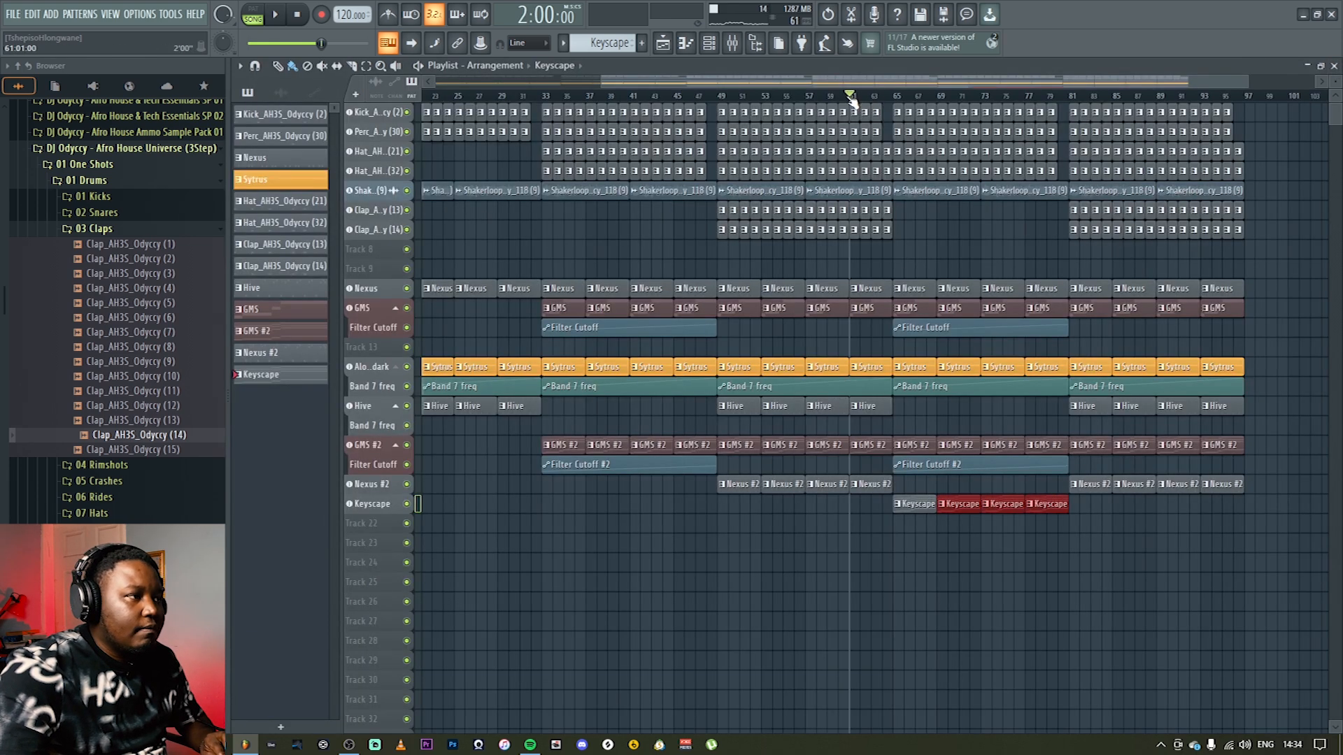
{"action": "key", "text": "space"}
{"action": "left_click", "coordinate": [732, 43]}
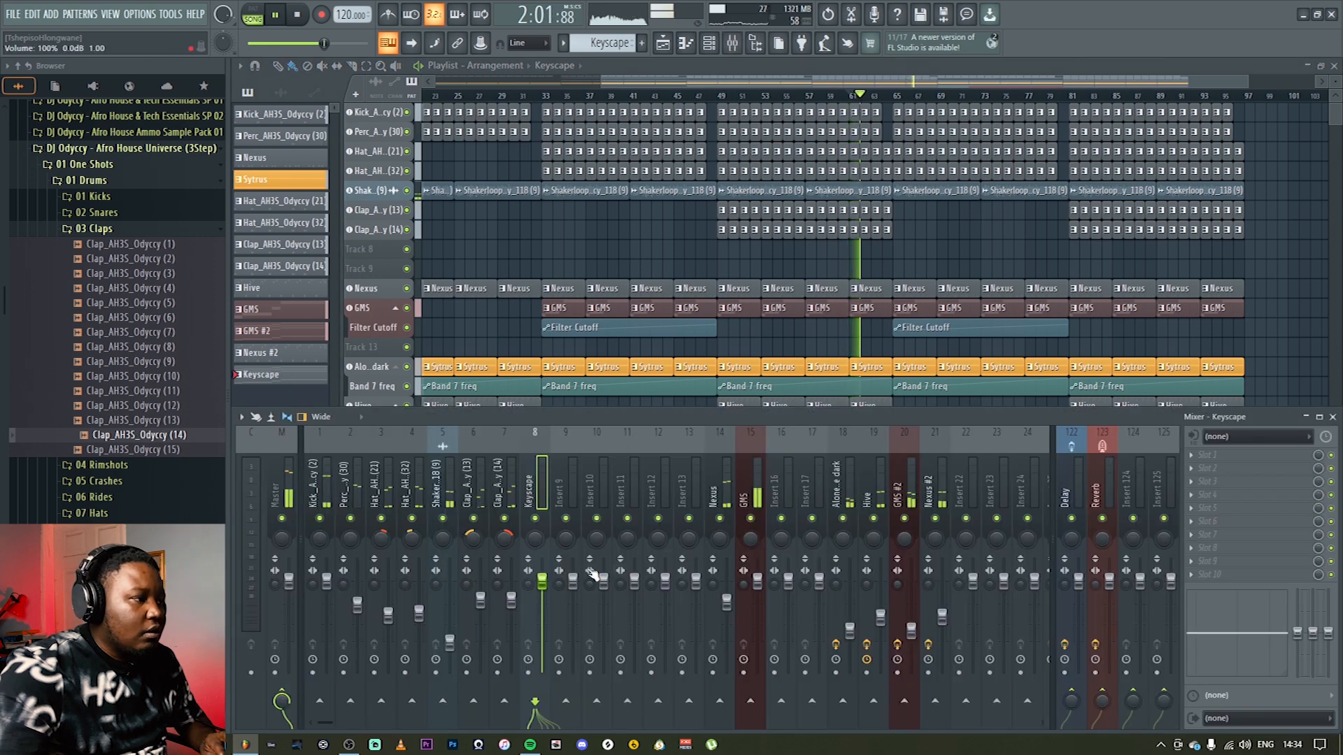
{"action": "left_click_drag", "start_coordinate": [542, 581], "coordinate": [542, 620]}
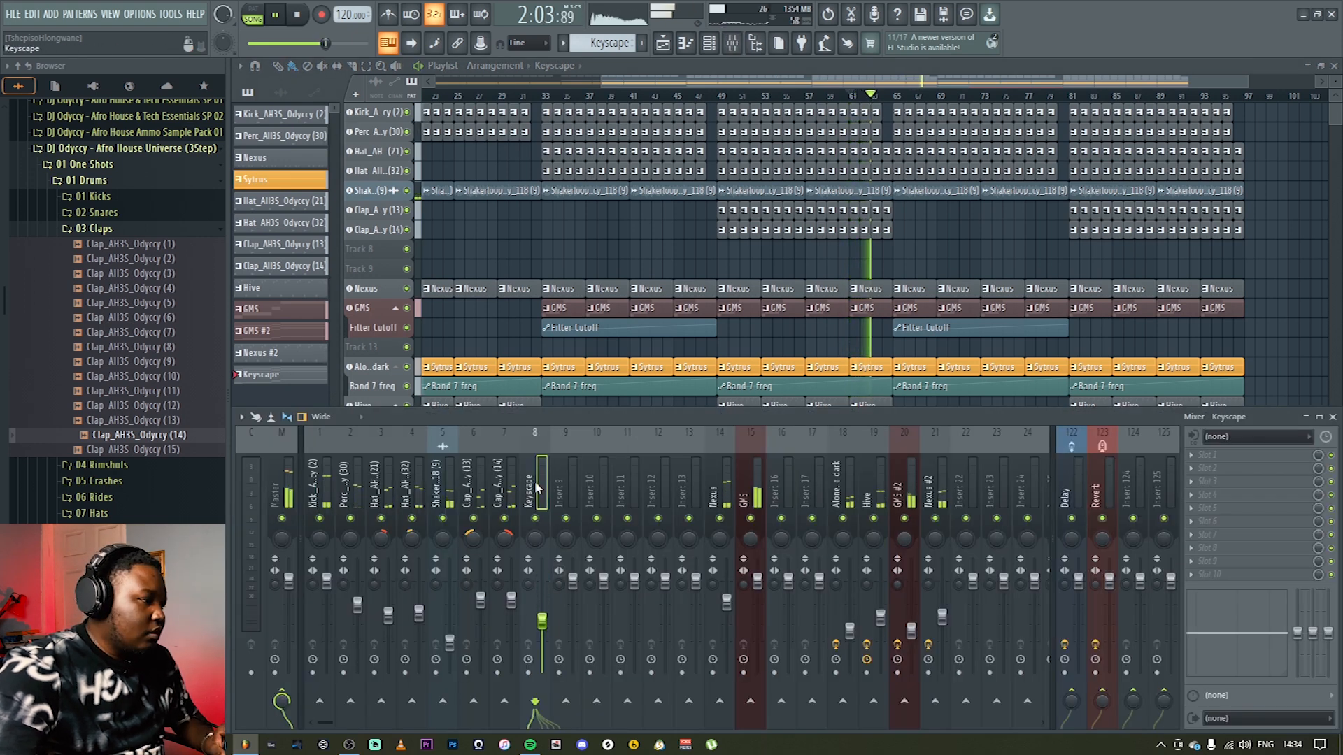
Step: Move the Keyscape mixer track to insert 21, next to Nexus #2, and lower its volume to 47%
{"action": "key", "text": "alt+Right"}
{"action": "key", "text": "alt+Right"}
{"action": "key", "text": "alt+Right"}
{"action": "key", "text": "alt+Right"}
{"action": "key", "text": "alt+Right"}
{"action": "key", "text": "alt+Right"}
{"action": "key", "text": "alt+Right"}
{"action": "key", "text": "alt+Right"}
{"action": "key", "text": "alt+Right"}
{"action": "key", "text": "alt+Right"}
{"action": "key", "text": "alt+Right"}
{"action": "key", "text": "alt+Right"}
{"action": "key", "text": "alt+Right"}
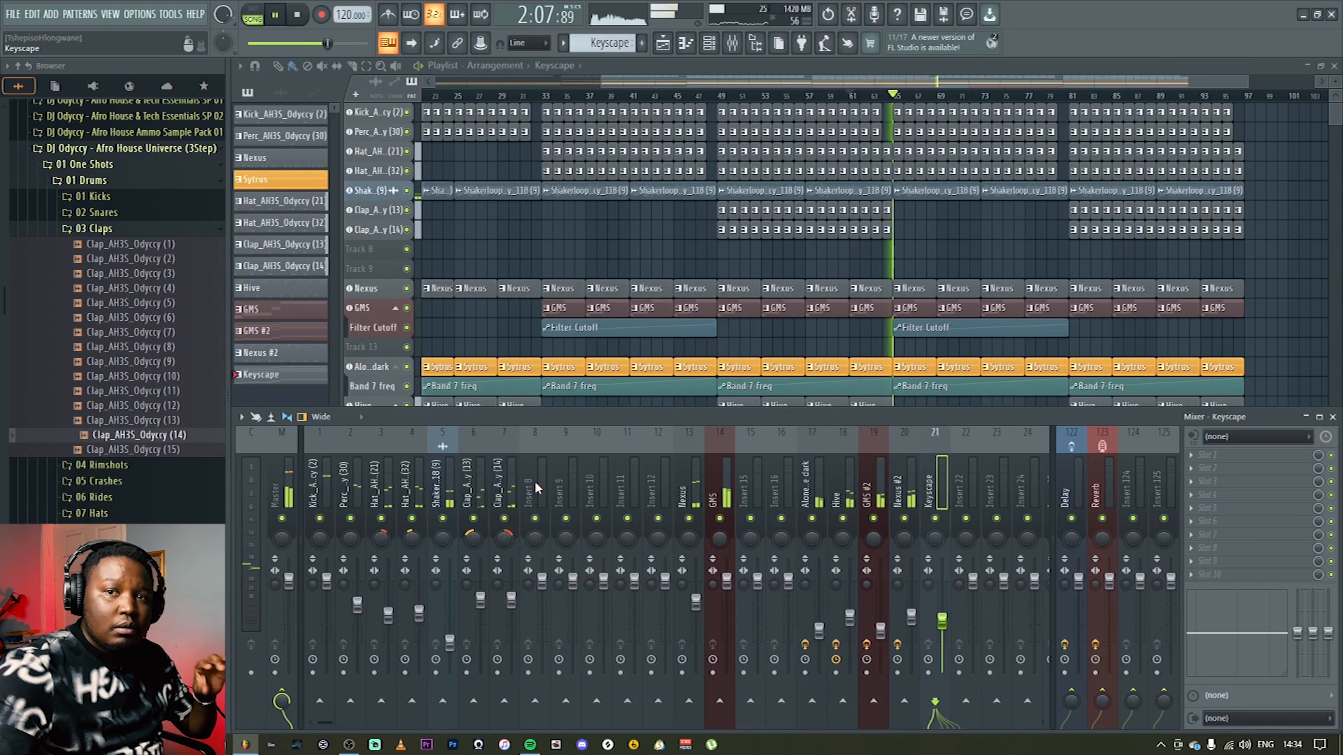
{"action": "left_click_drag", "start_coordinate": [935, 599], "coordinate": [942, 630]}
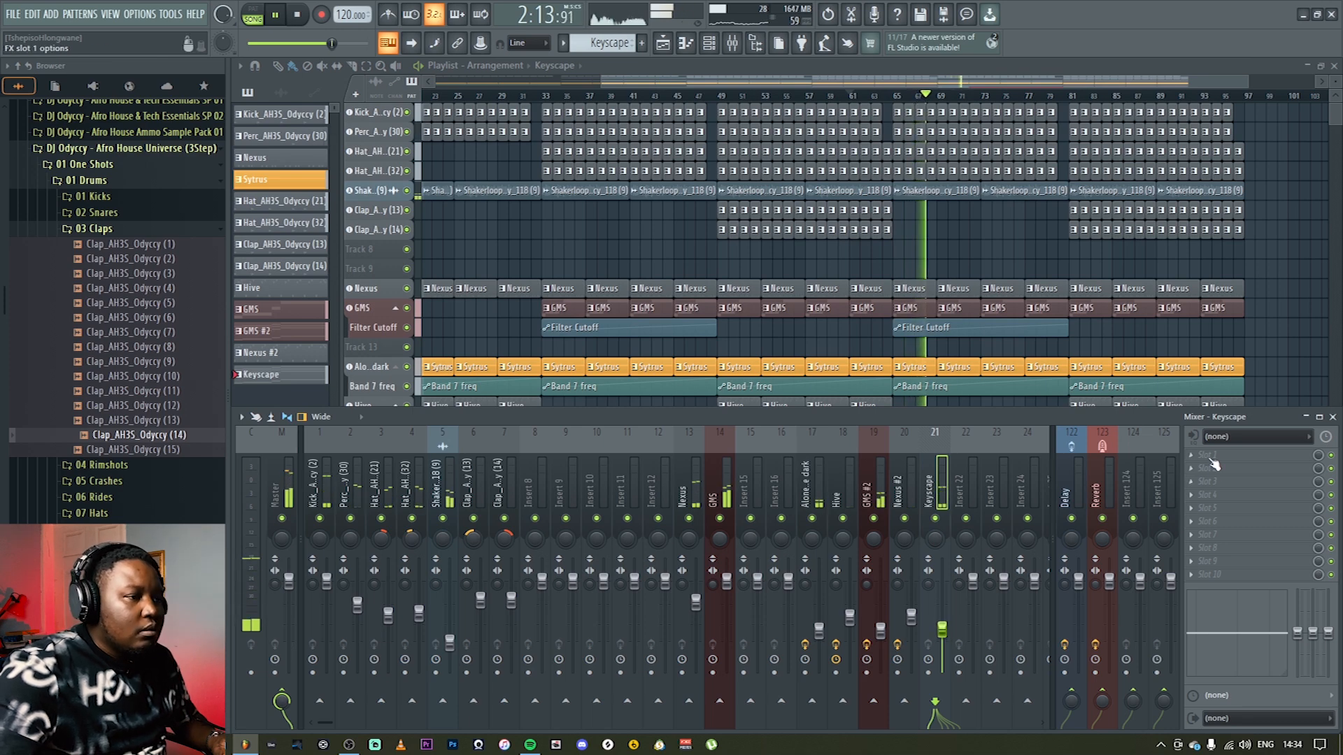
Step: Add Fruity Parametric EQ 2 with the 20Hz - 18kHz cut preset and a raised high-pass to Keyscape, and lower its volume to 39%
{"action": "left_click", "coordinate": [1186, 458]}
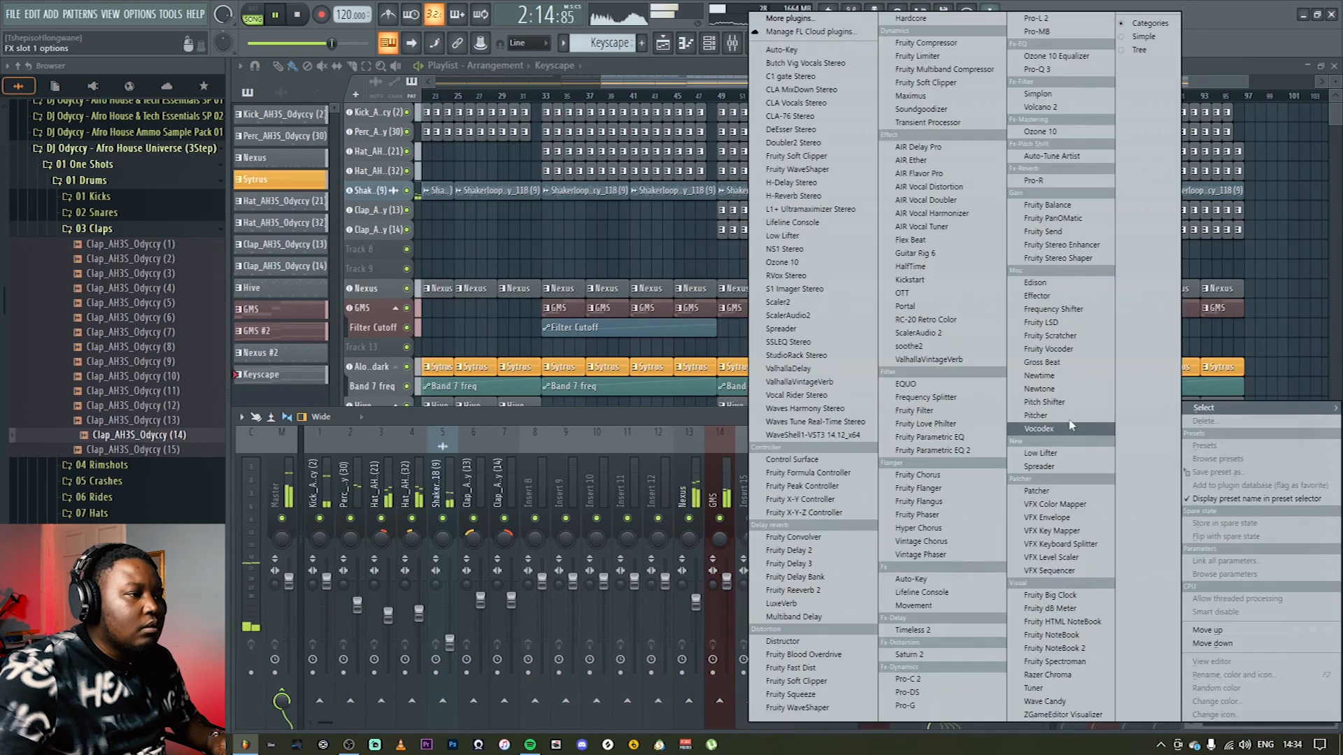
{"action": "left_click", "coordinate": [954, 452]}
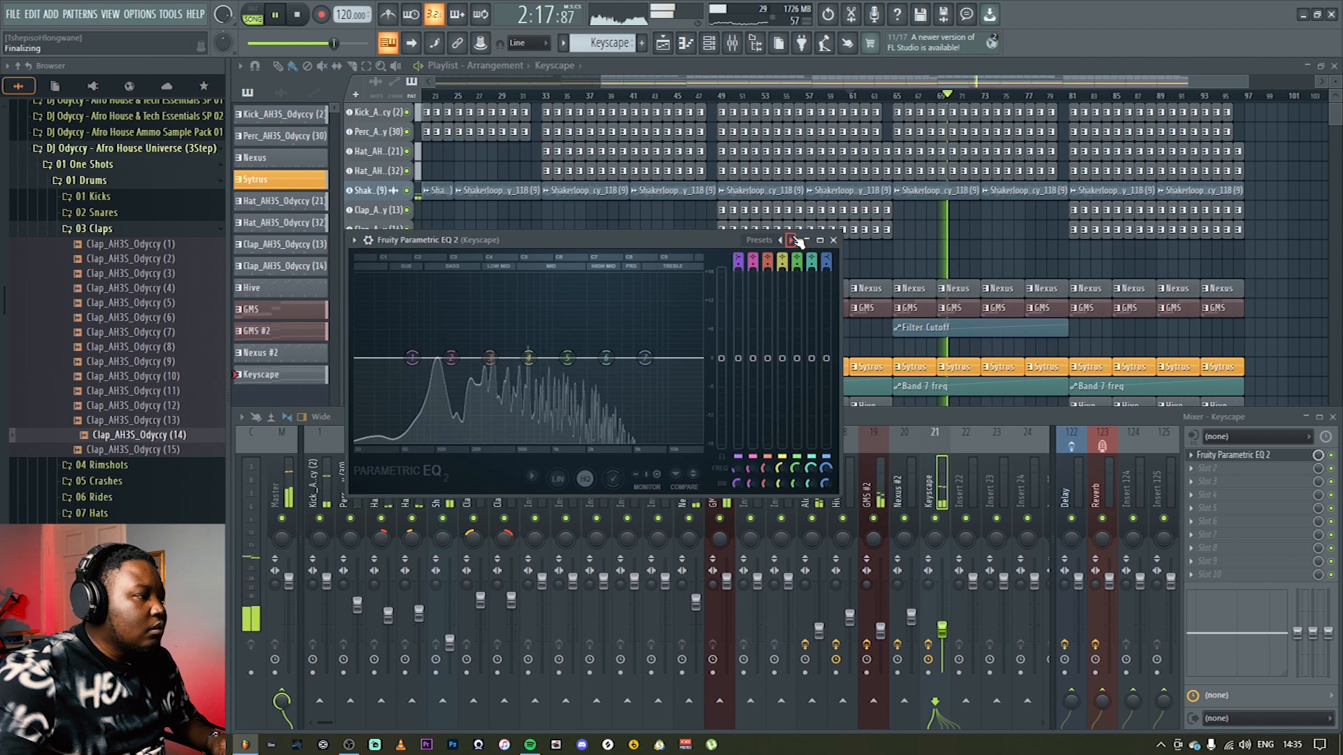
{"action": "left_click_drag", "start_coordinate": [740, 470], "coordinate": [741, 437]}
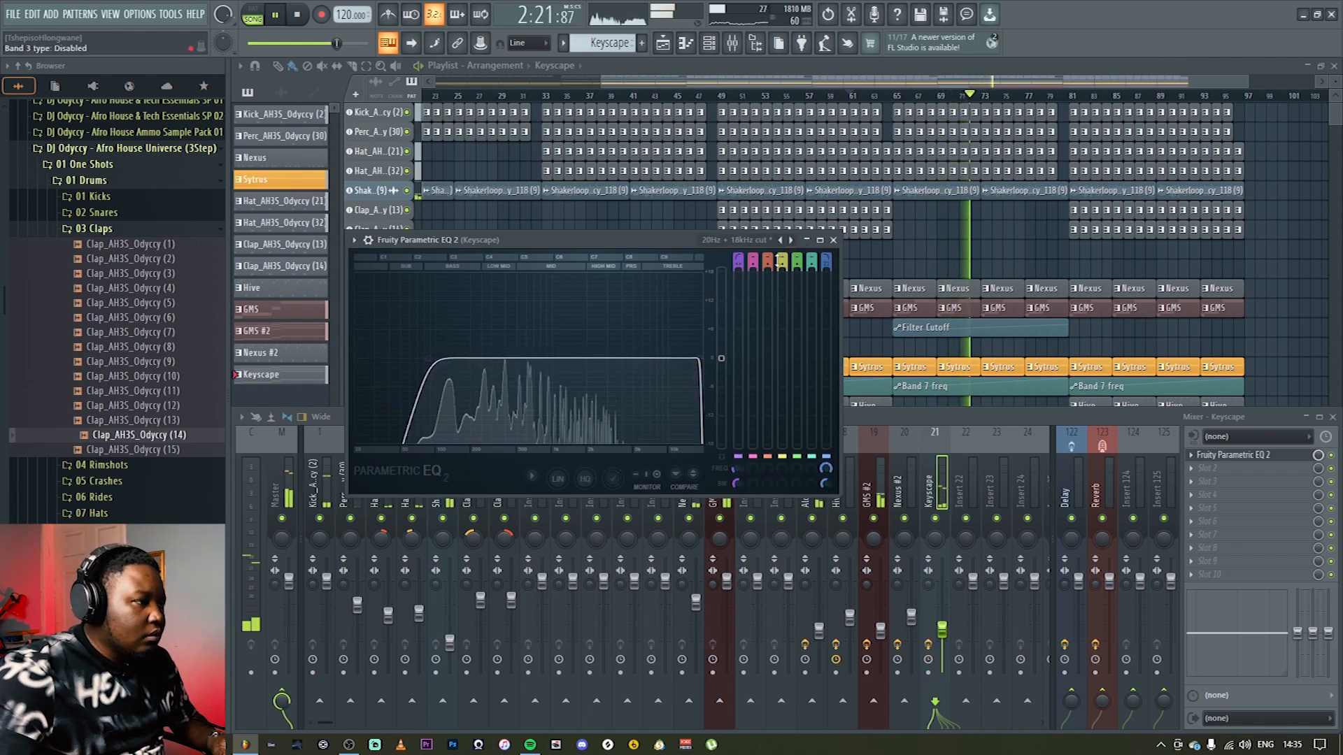
{"action": "left_click", "coordinate": [834, 240]}
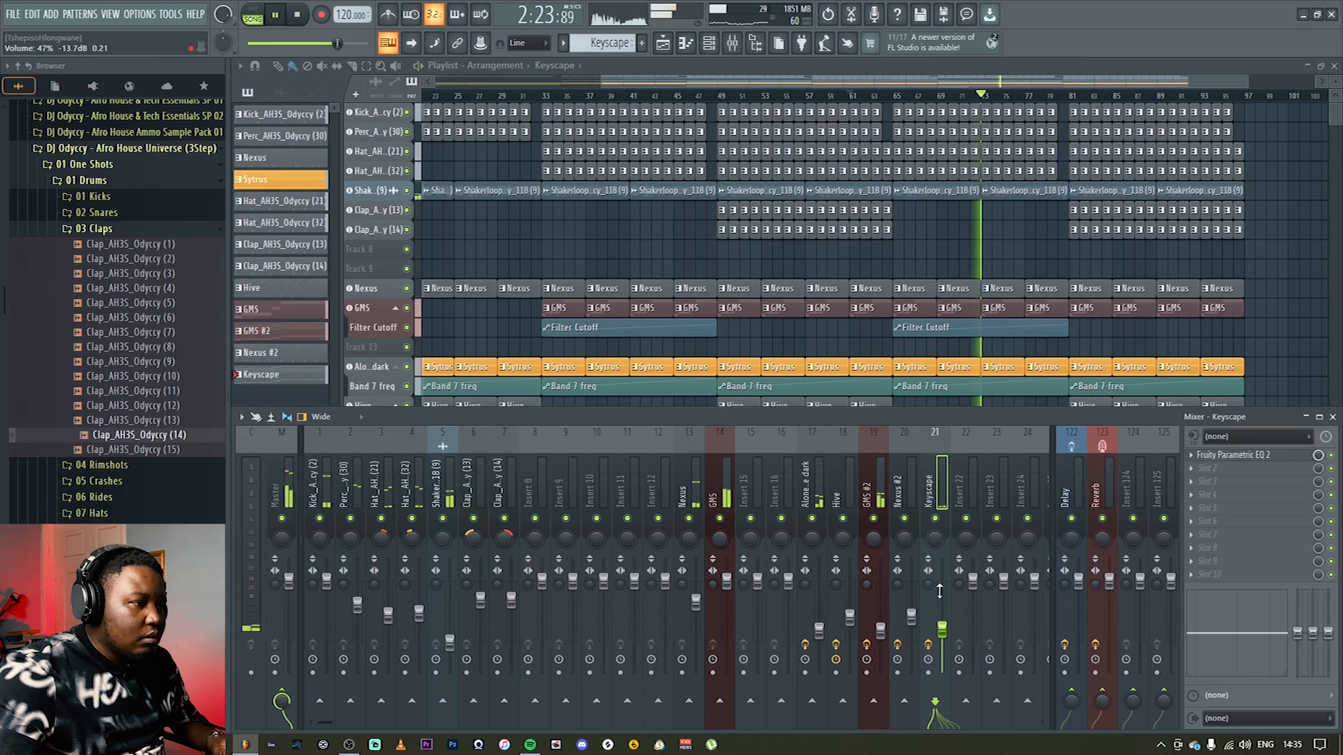
{"action": "left_click_drag", "start_coordinate": [948, 629], "coordinate": [949, 634]}
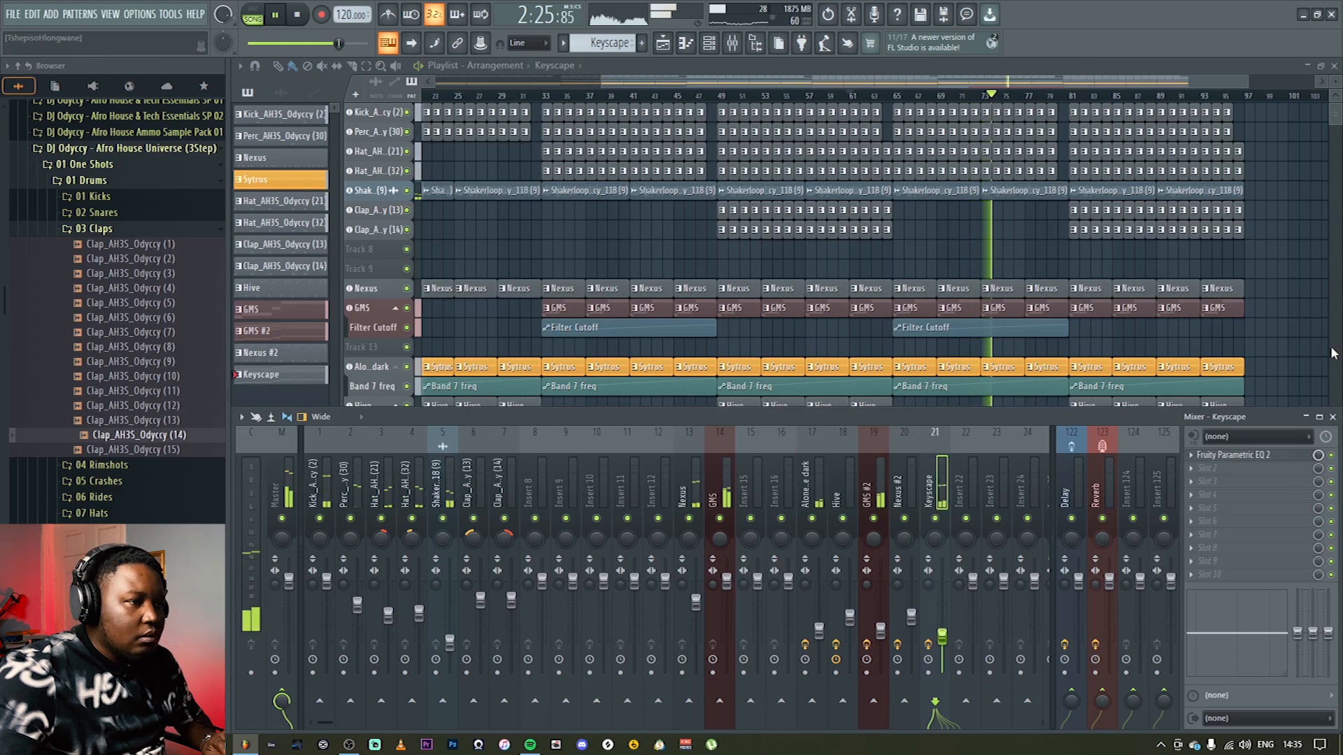
{"action": "left_click", "coordinate": [1332, 417]}
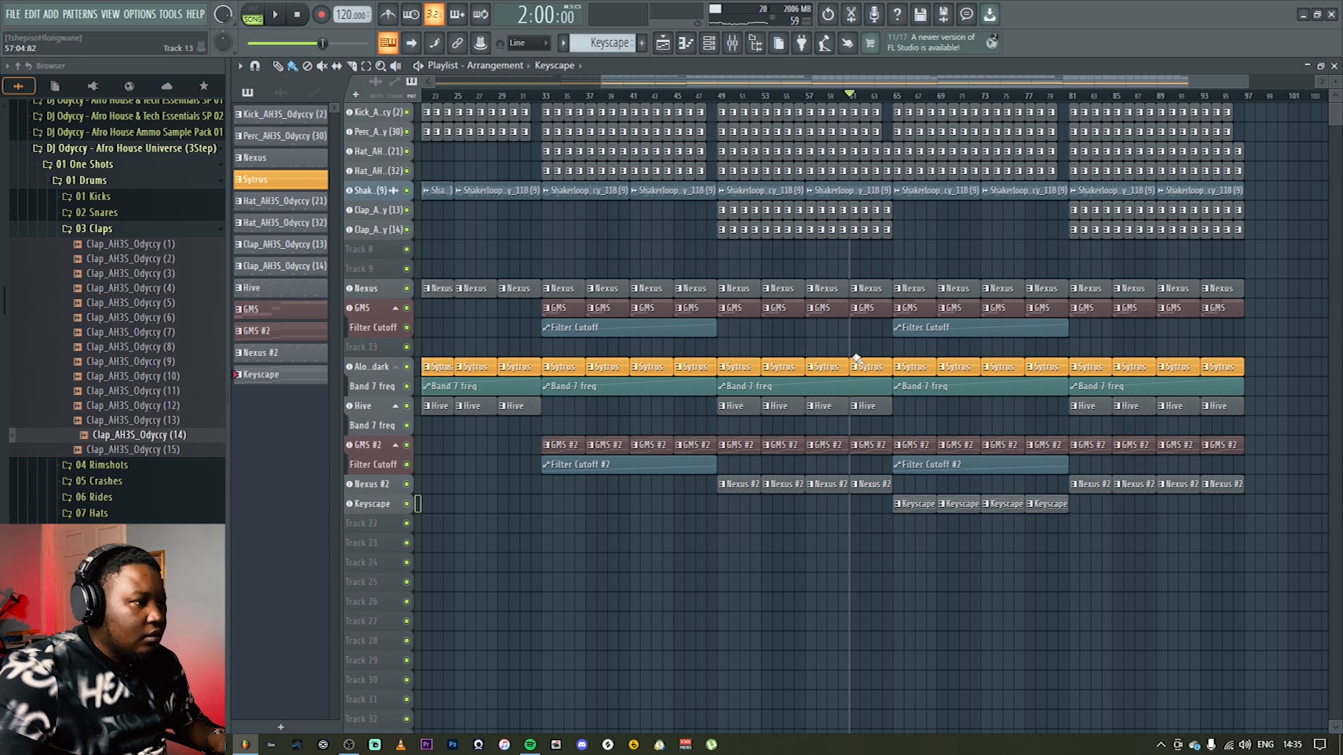
Step: Place Hive clips from bars 65 to 81 and copy the Band 7 freq #2 automation clip beneath them
{"action": "left_click_drag", "start_coordinate": [1335, 82], "coordinate": [1335, 61]}
{"action": "scroll", "coordinate": [1000, 565], "scroll_direction": "down", "scroll_amount": 4}
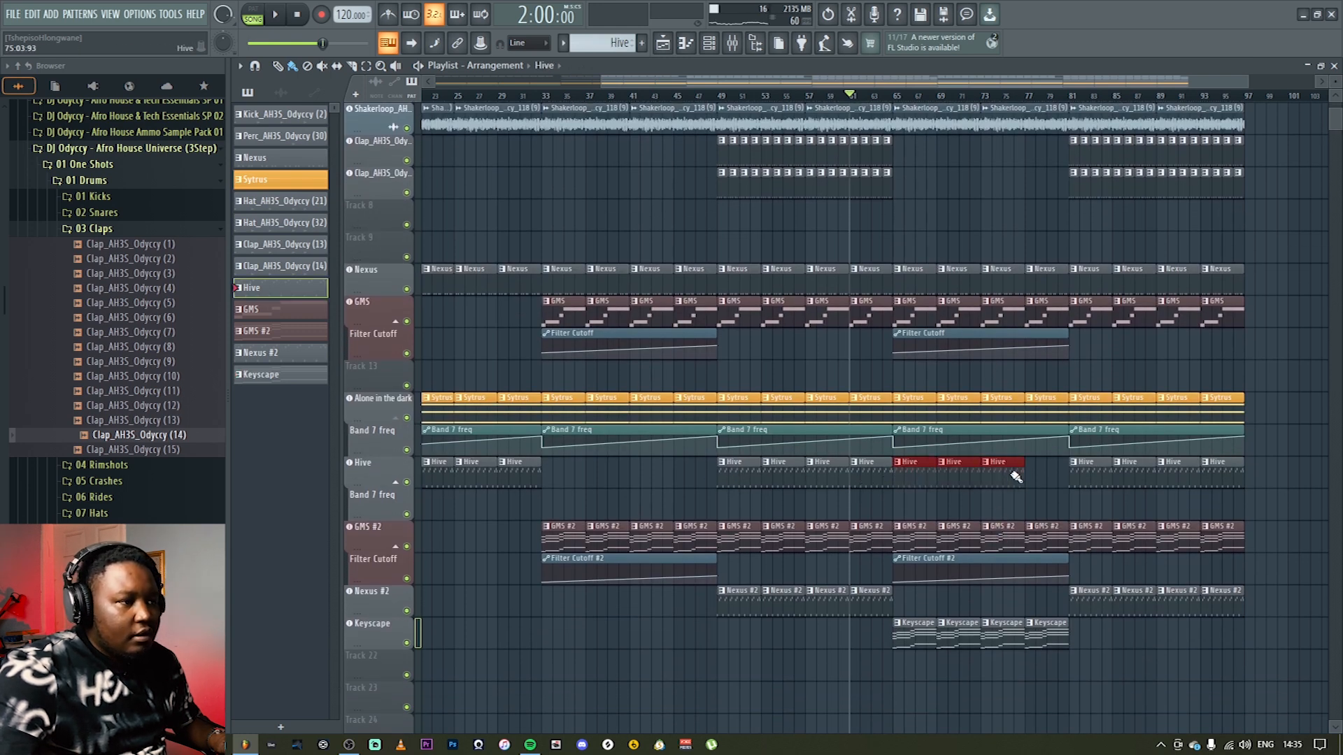
{"action": "left_click_drag", "start_coordinate": [830, 86], "coordinate": [428, 70]}
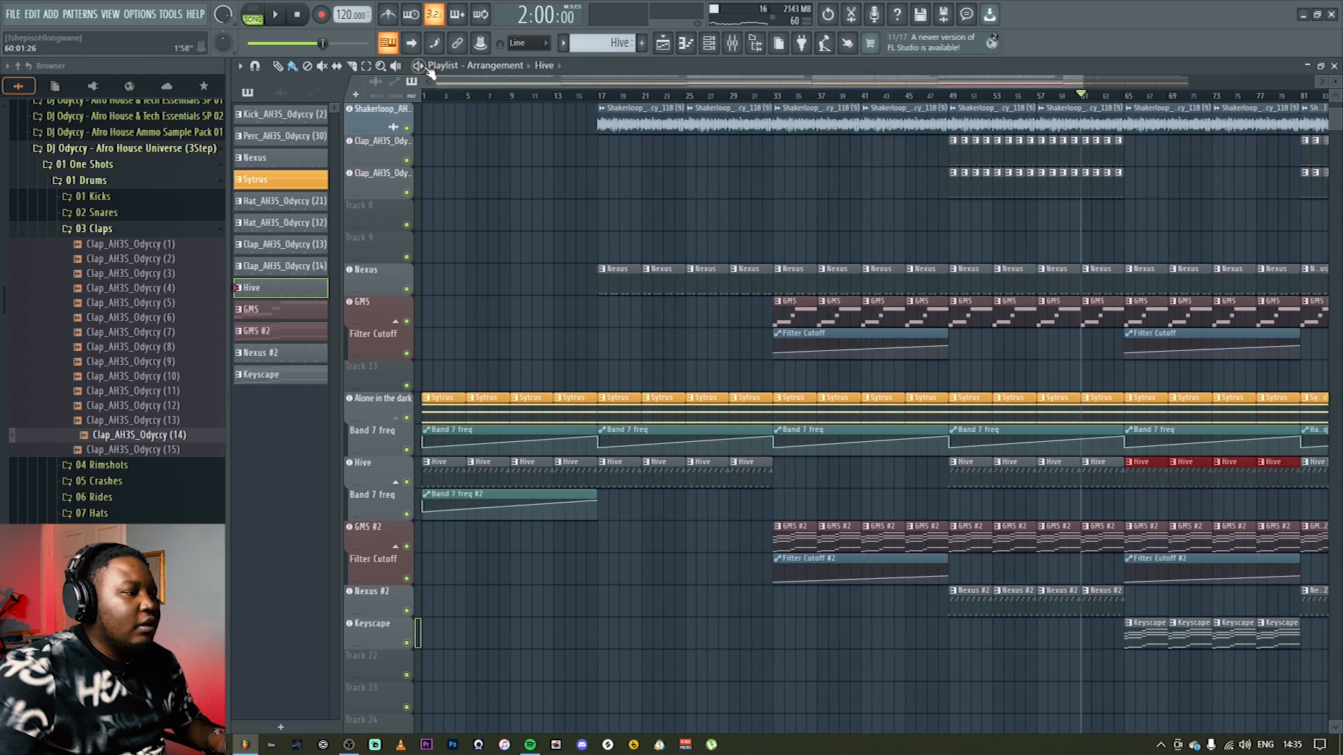
{"action": "left_click", "coordinate": [492, 495]}
{"action": "left_click_drag", "start_coordinate": [850, 85], "coordinate": [974, 338]}
{"action": "left_click", "coordinate": [941, 505]}
Step: Play the song from bar 63 and check the mixer levels and the arrangement's tracks
{"action": "left_click", "coordinate": [917, 103]}
{"action": "key", "text": "space"}
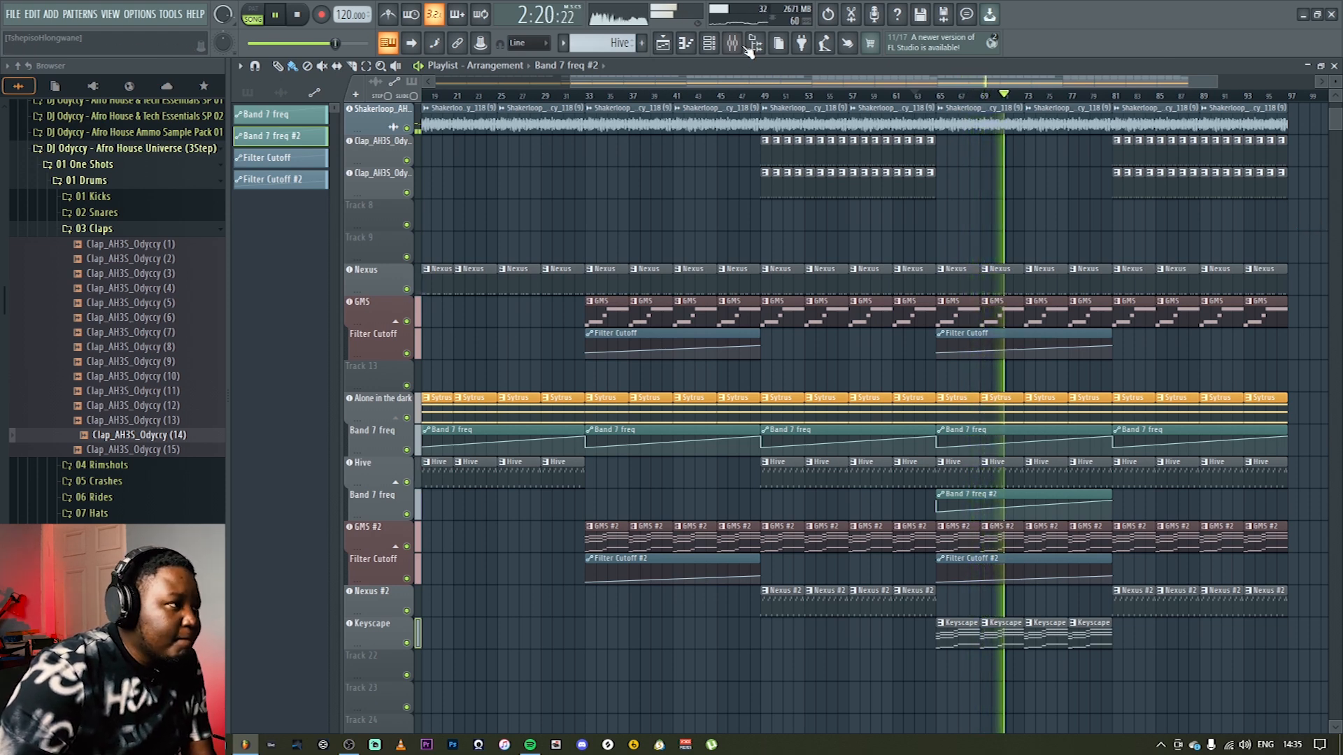
{"action": "key", "text": "F9"}
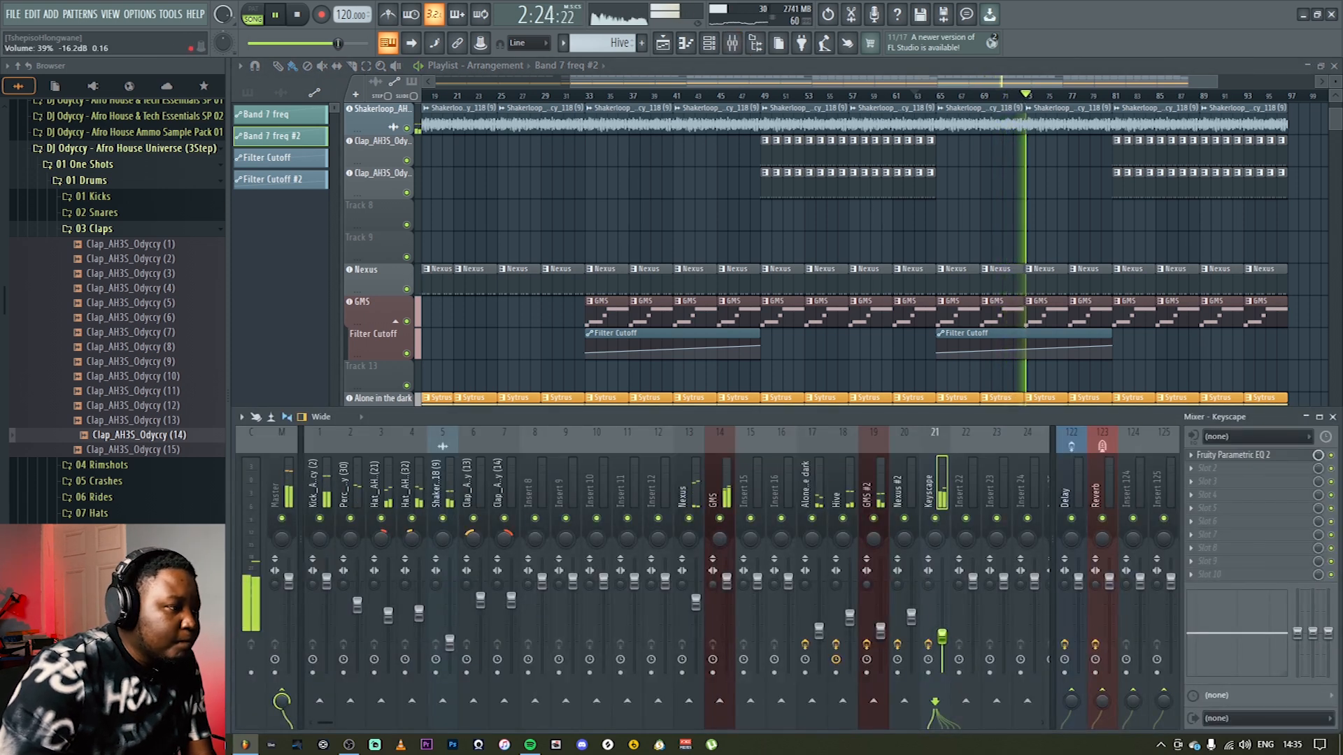
{"action": "key", "text": "F9"}
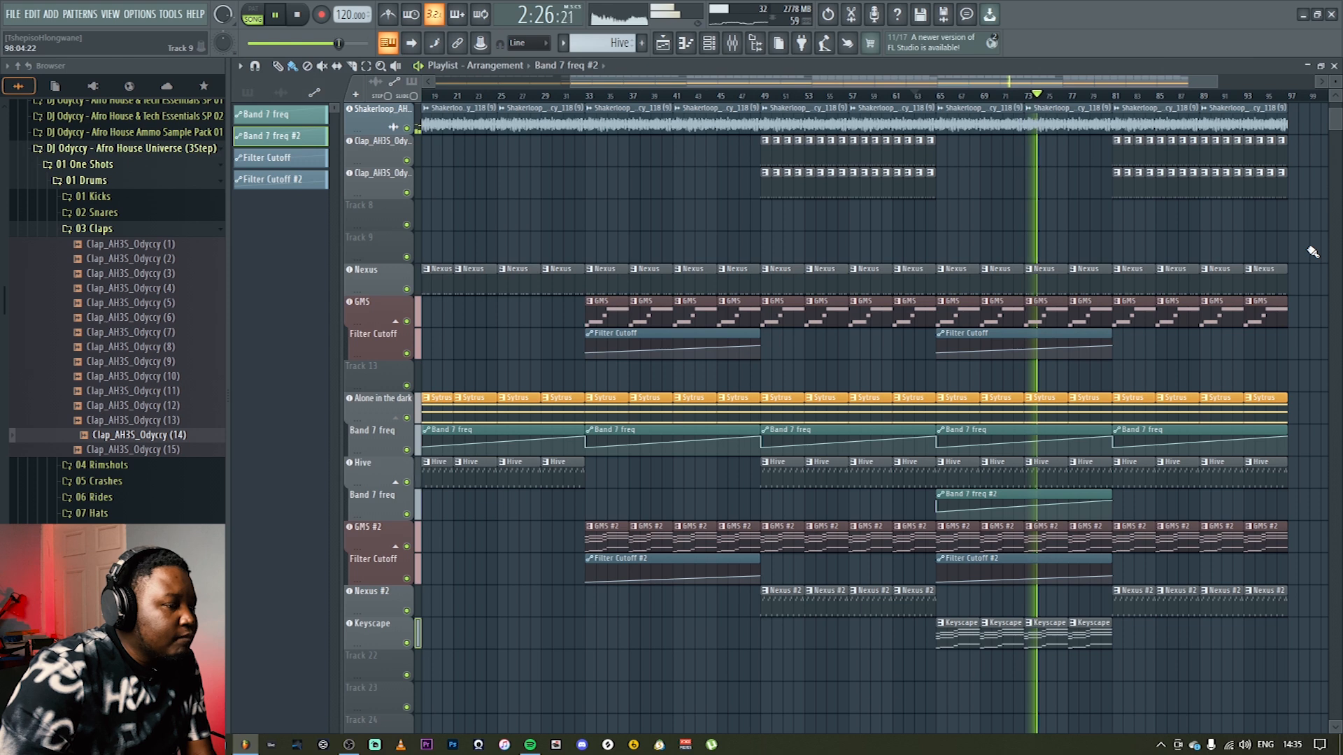
{"action": "scroll", "coordinate": [1313, 254], "scroll_direction": "up", "scroll_amount": 1}
{"action": "scroll", "coordinate": [1312, 254], "scroll_direction": "up", "scroll_amount": 4}
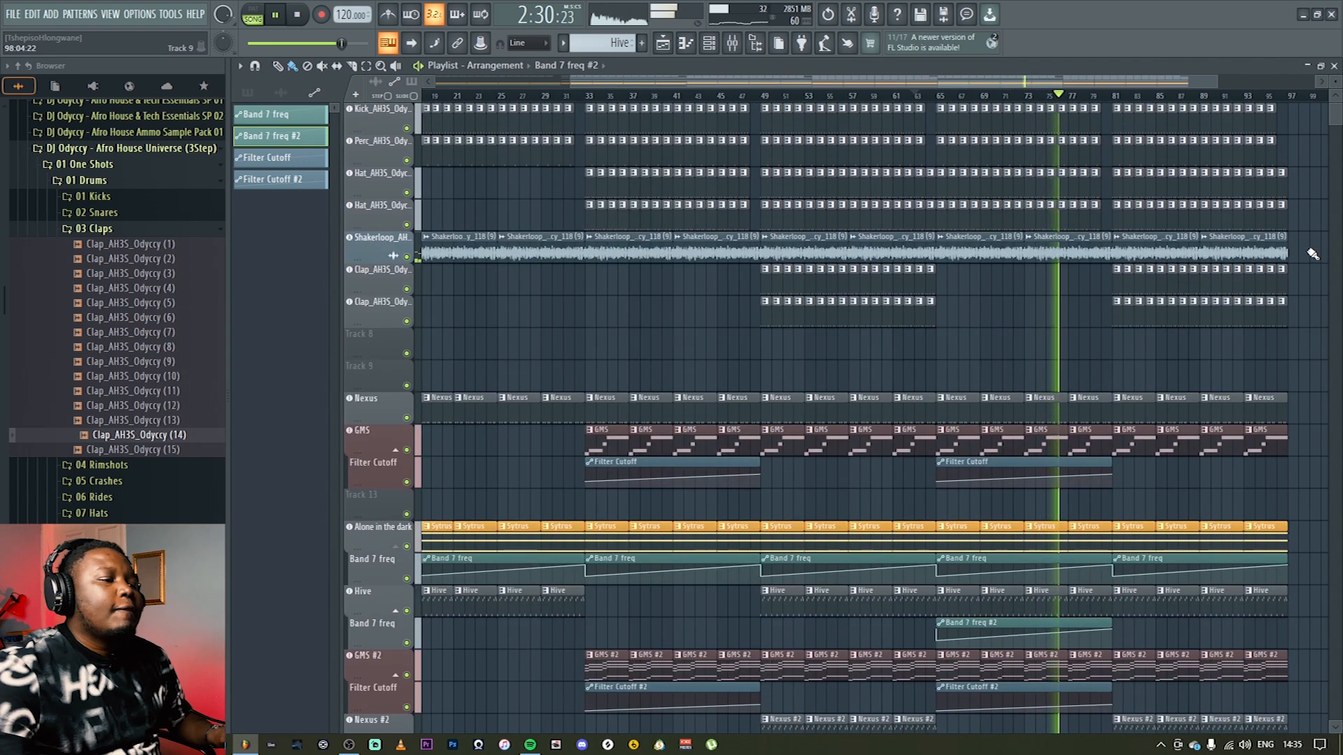
Step: Extend the Keyscape clips from bars 81 to 97 and stop playback
{"action": "scroll", "coordinate": [1334, 81], "scroll_direction": "down", "scroll_amount": 5}
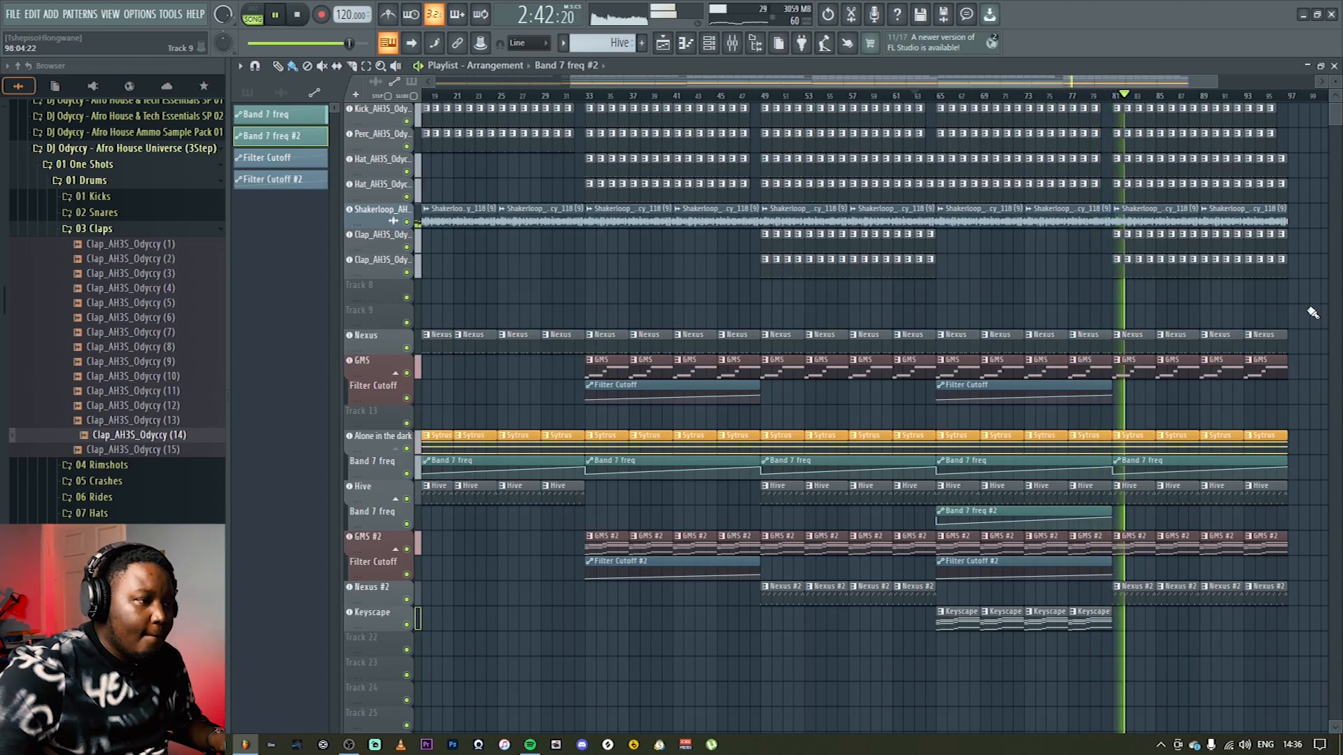
{"action": "left_click_drag", "start_coordinate": [1124, 621], "coordinate": [1290, 619]}
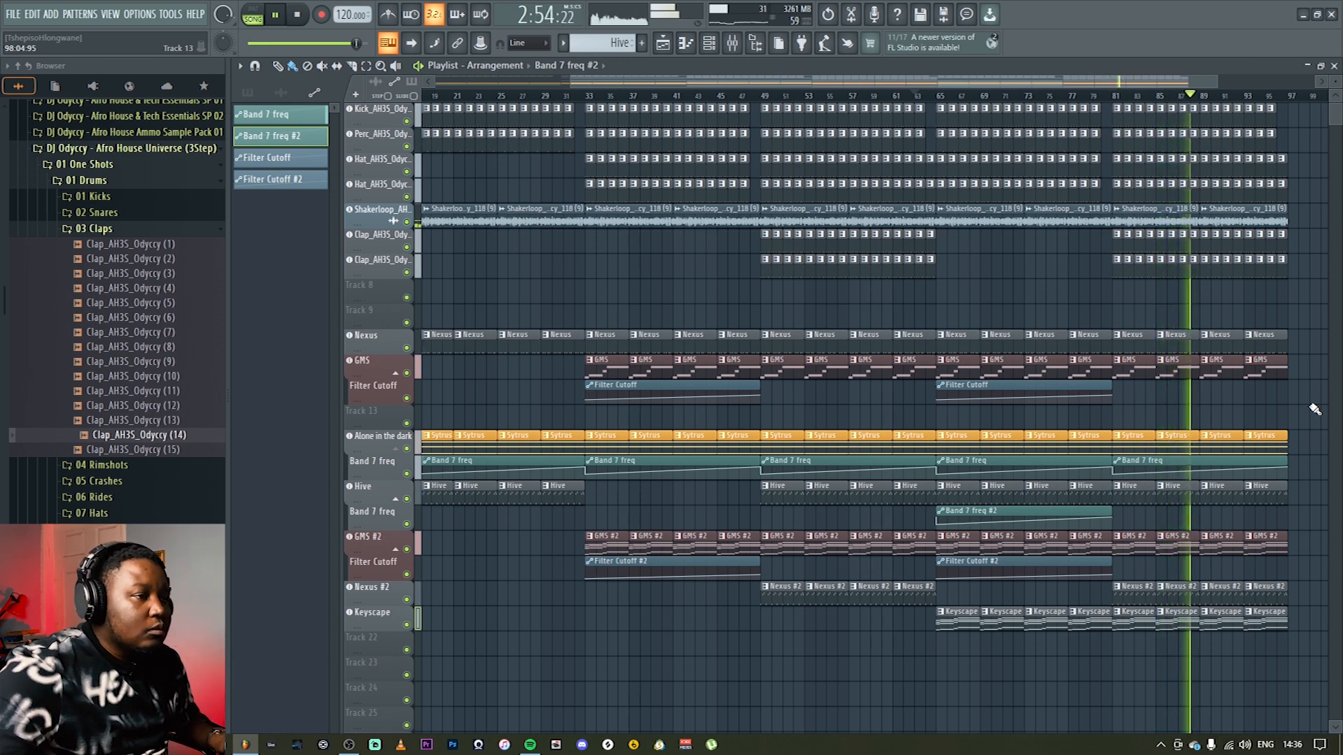
{"action": "key", "text": "space"}
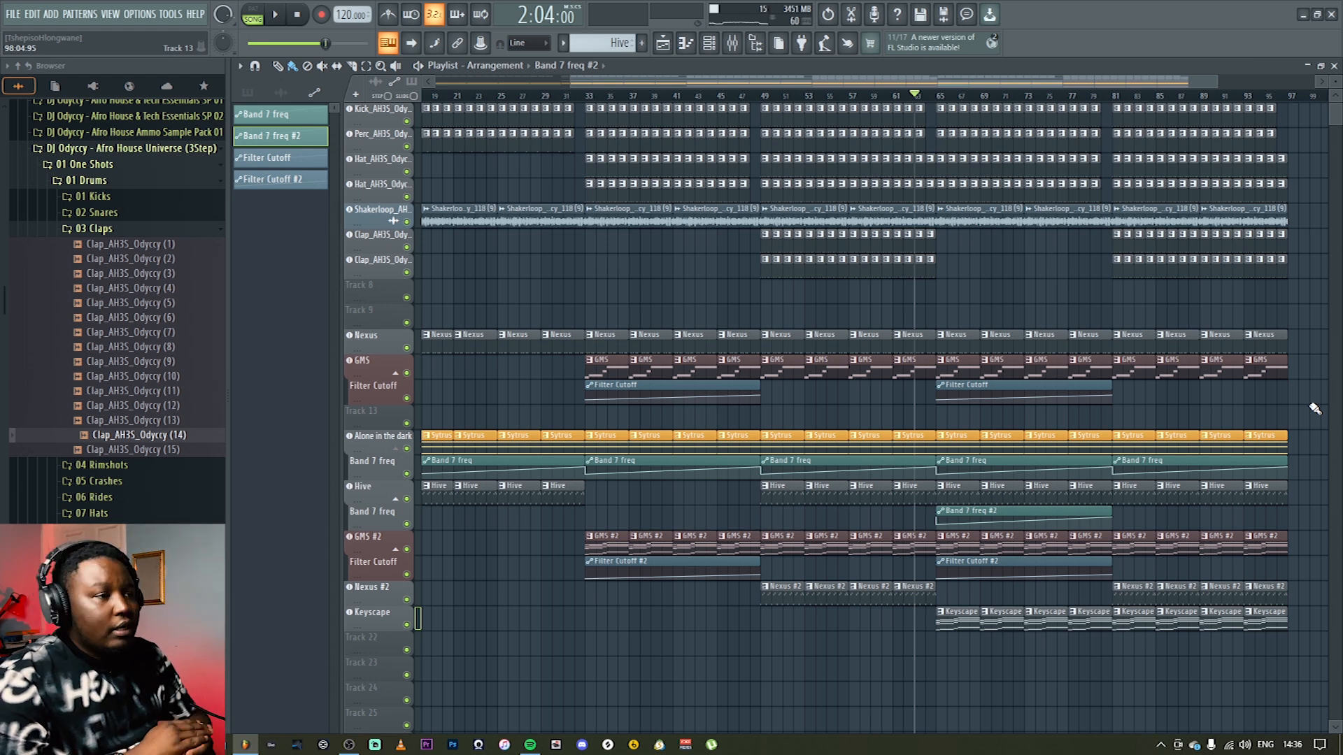
Step: Collapse the one-shot folders and open 02 Loops > 03 Percussion Loops in the Afro House Universe (3Step) pack
{"action": "left_click", "coordinate": [91, 230]}
{"action": "left_click", "coordinate": [88, 181]}
{"action": "left_click", "coordinate": [82, 164]}
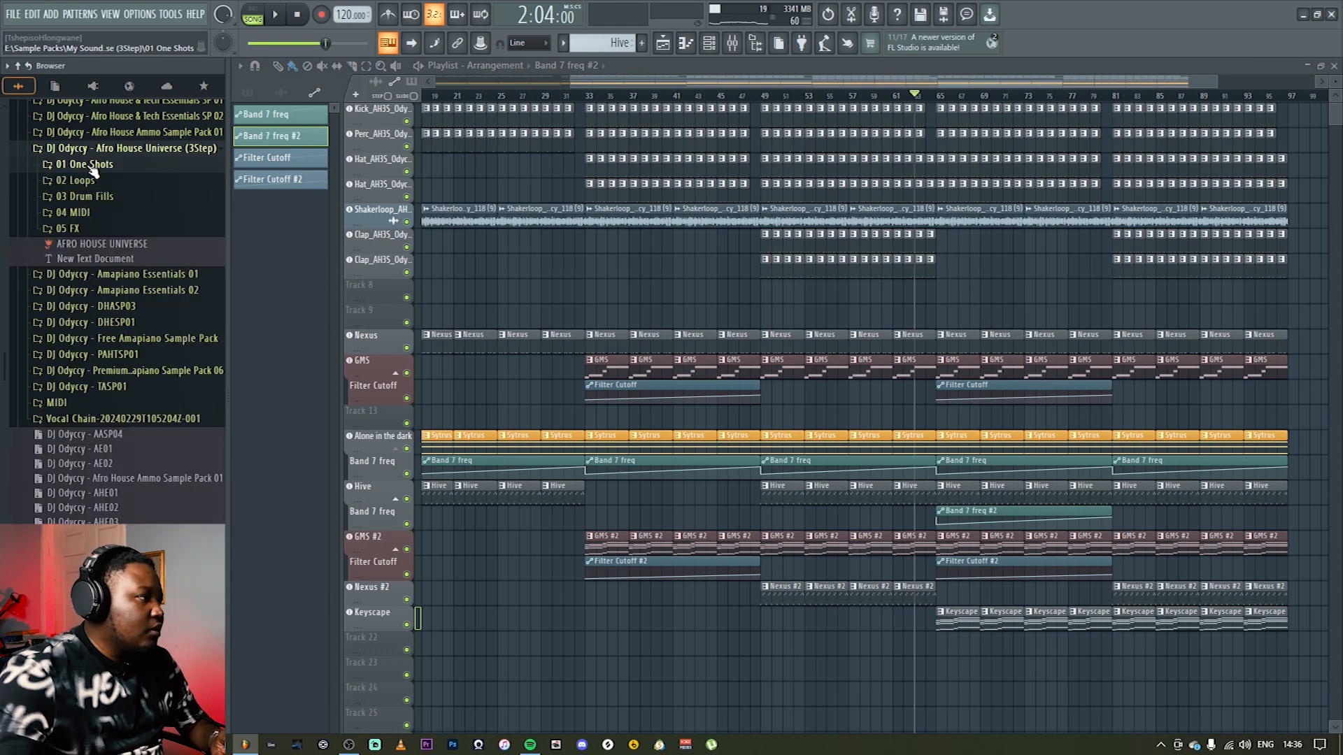
{"action": "left_click", "coordinate": [91, 182]}
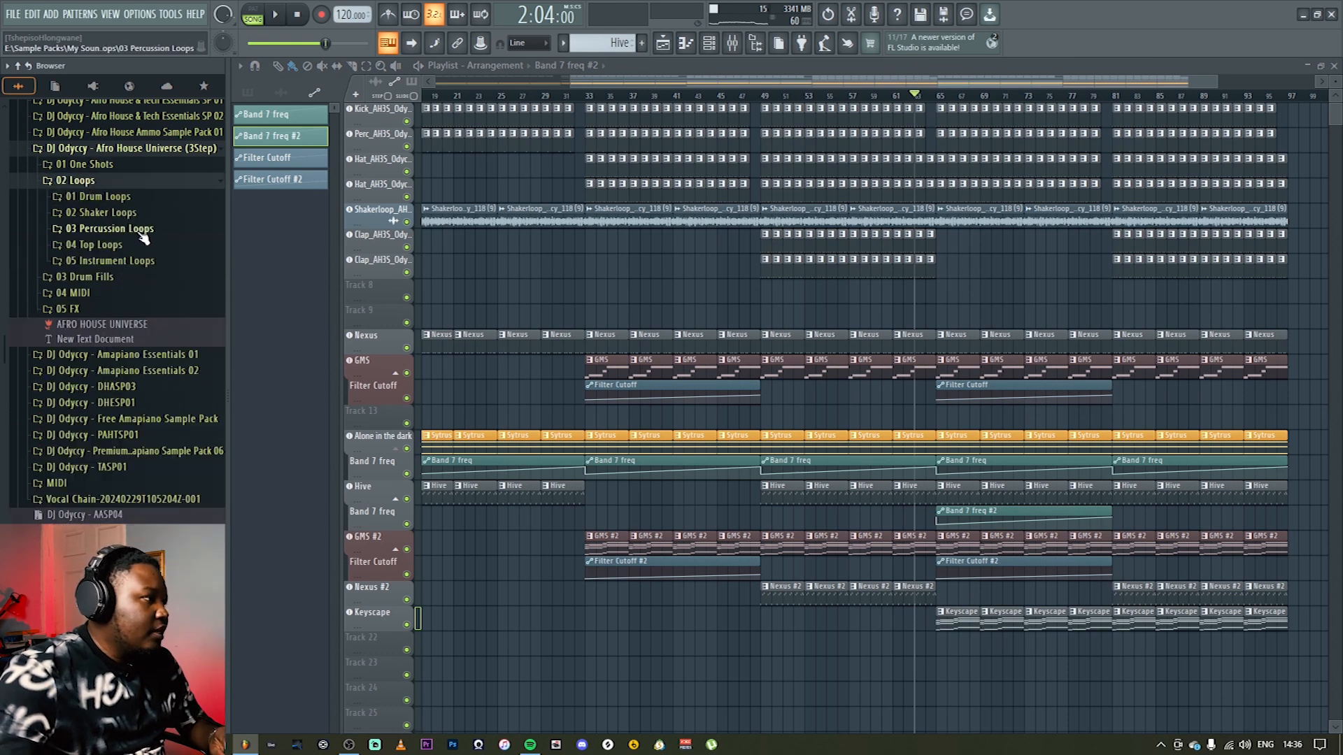
{"action": "left_click", "coordinate": [142, 236]}
Step: Audition the percussion loops Percloop_AH3S_Odyccy_118 (1) to (10), then replay loops (3), (2) and (1)
{"action": "left_click", "coordinate": [159, 244]}
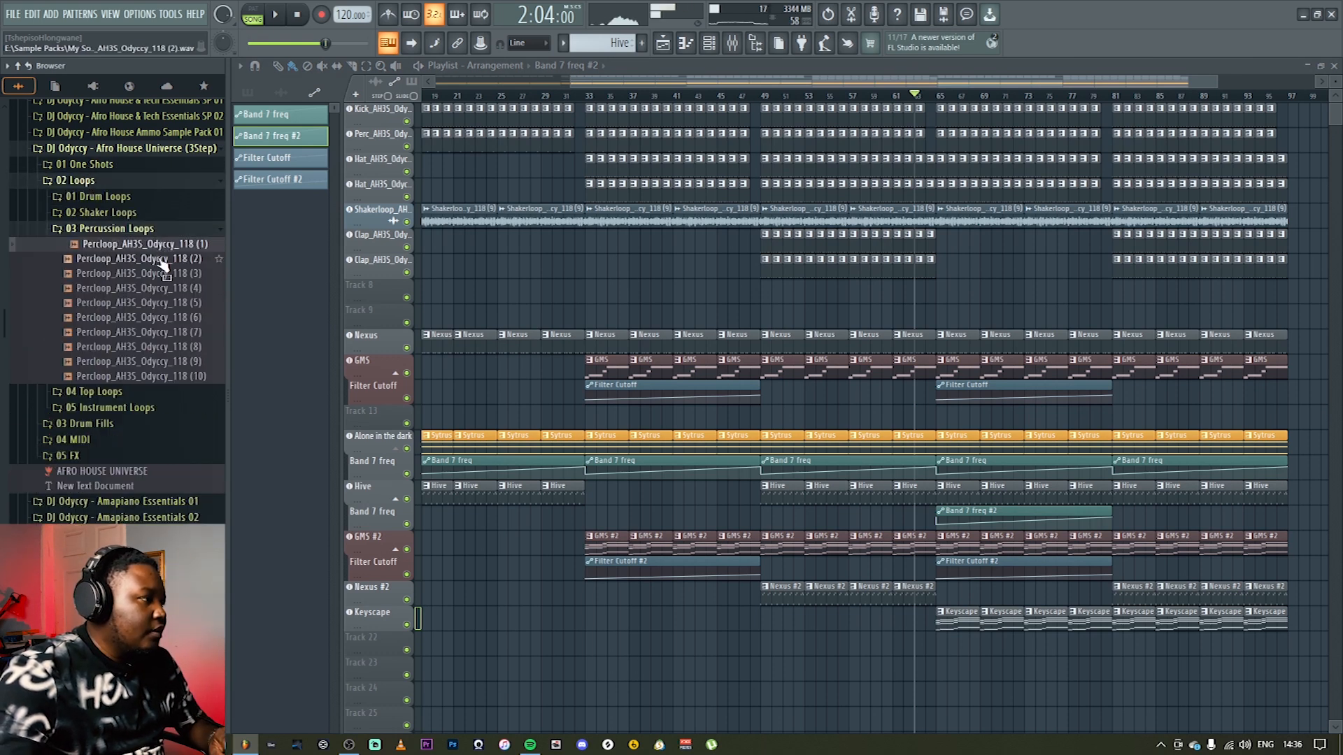
{"action": "left_click", "coordinate": [162, 260]}
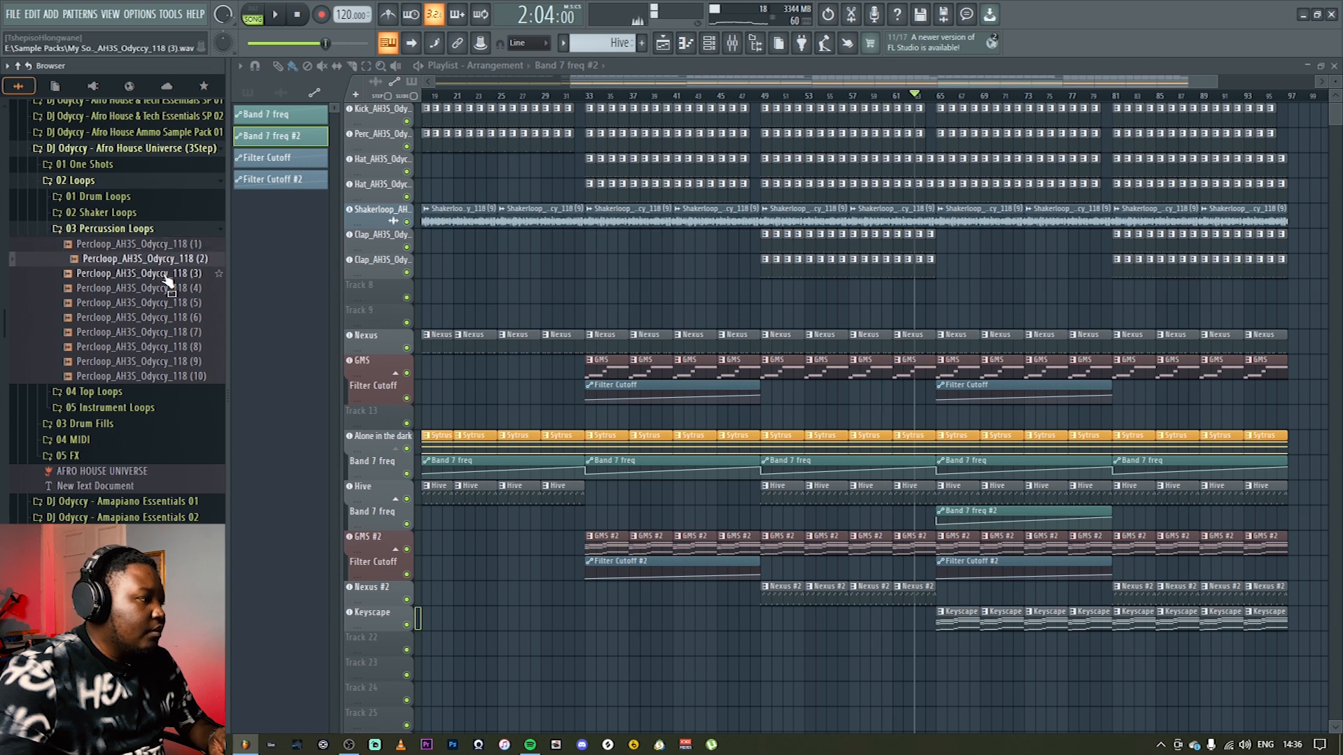
{"action": "left_click", "coordinate": [167, 274]}
{"action": "left_click", "coordinate": [171, 288]}
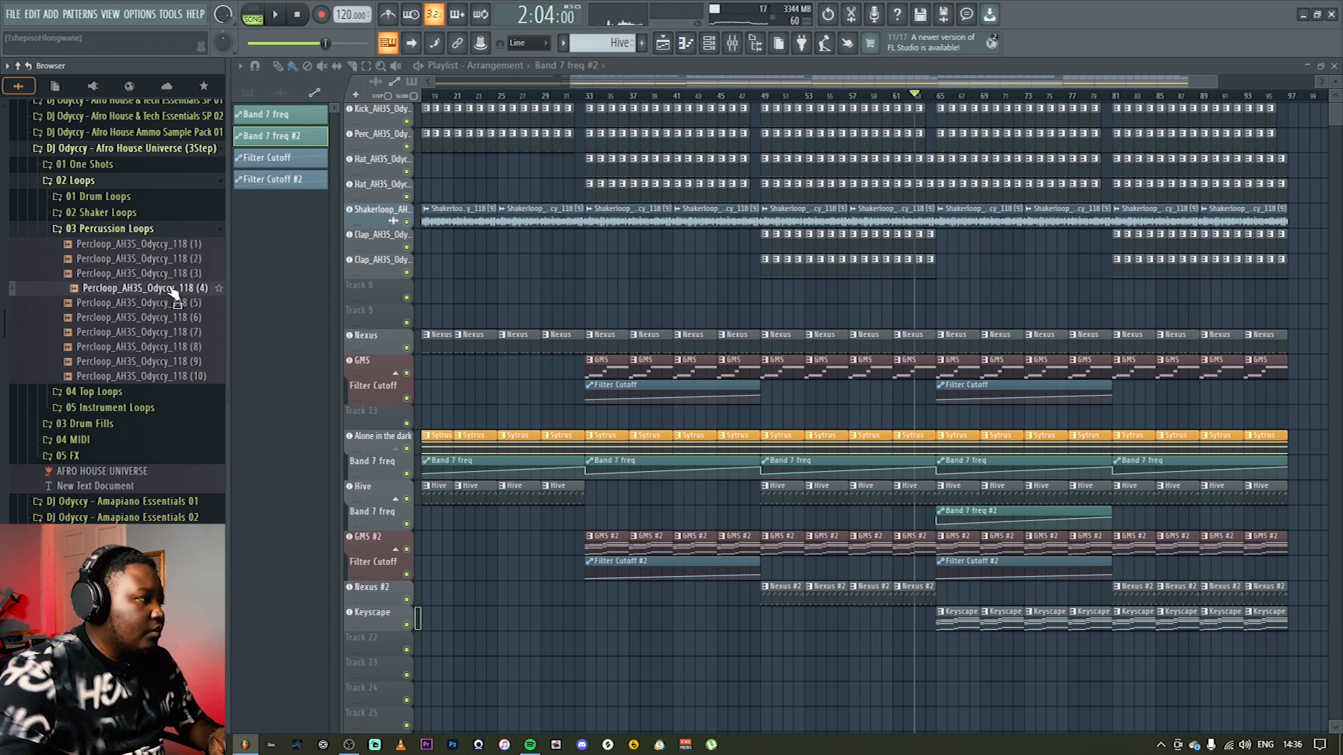
{"action": "left_click", "coordinate": [180, 303]}
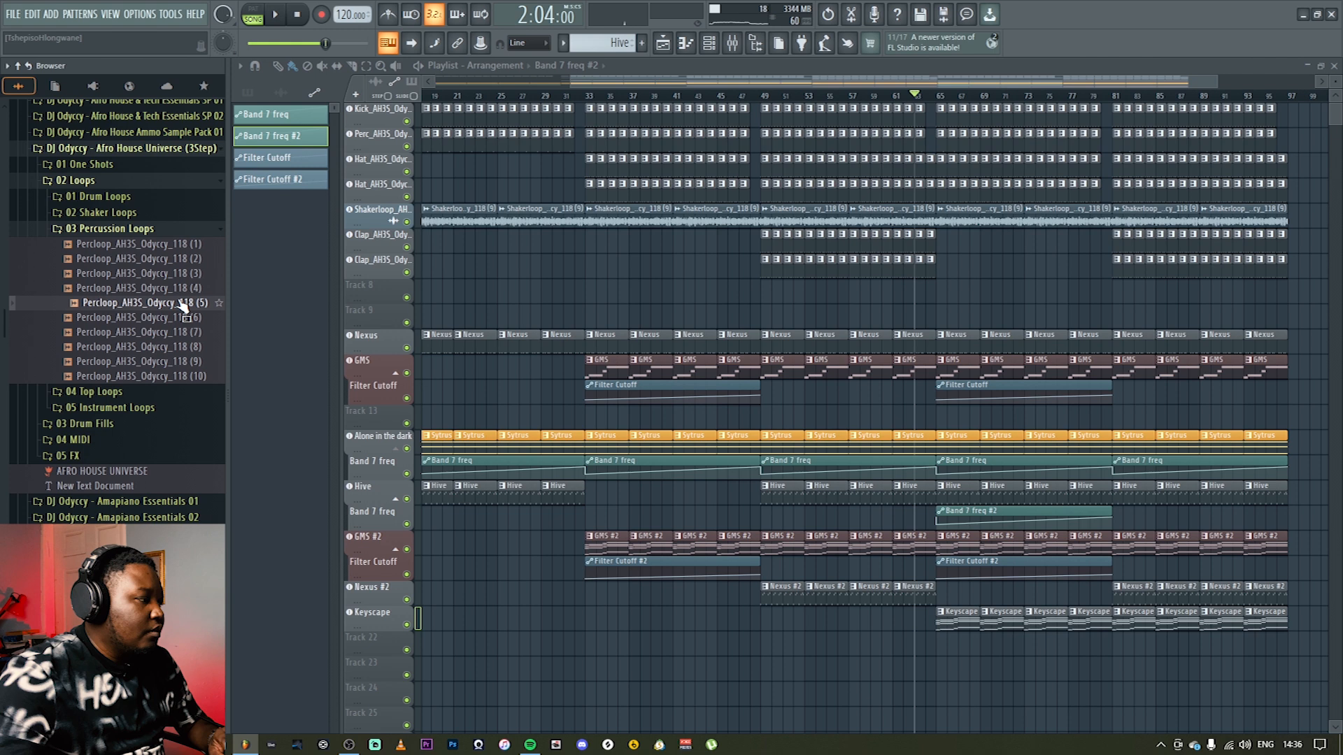
{"action": "left_click", "coordinate": [183, 318]}
{"action": "left_click", "coordinate": [184, 334]}
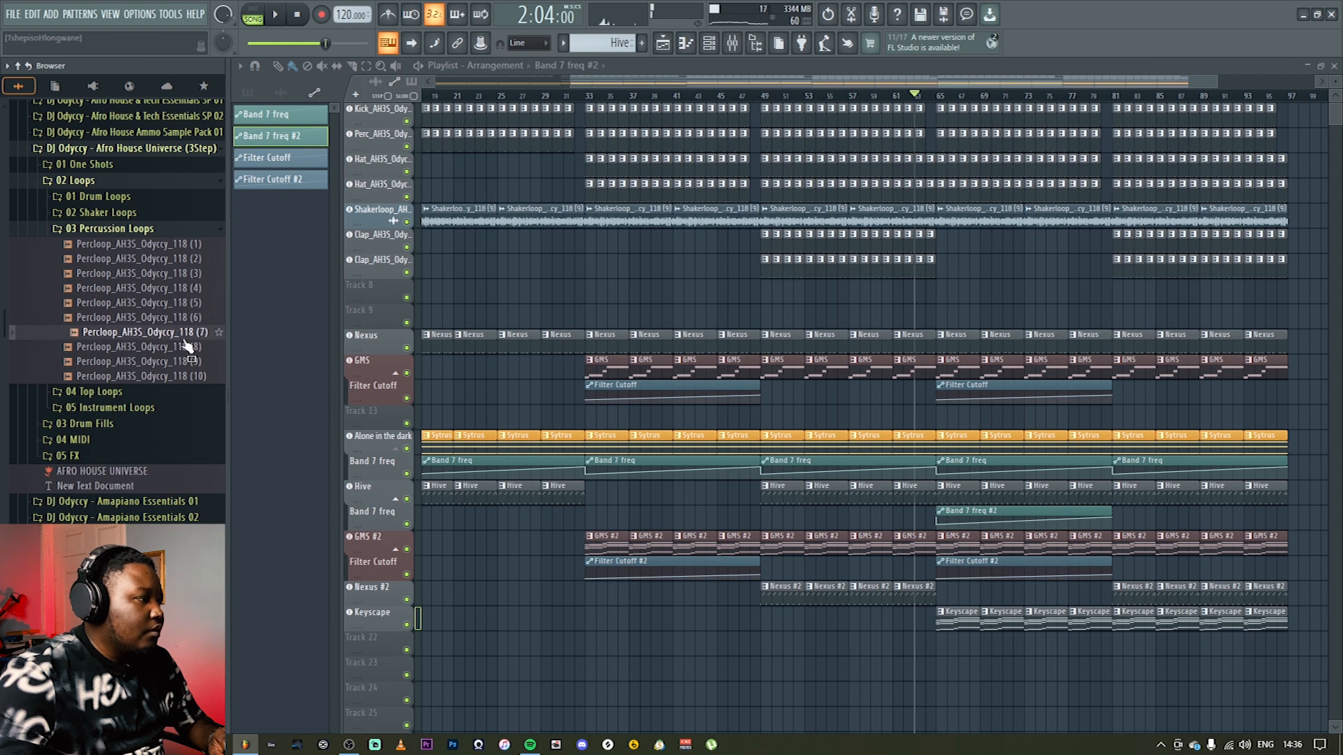
{"action": "left_click", "coordinate": [187, 350]}
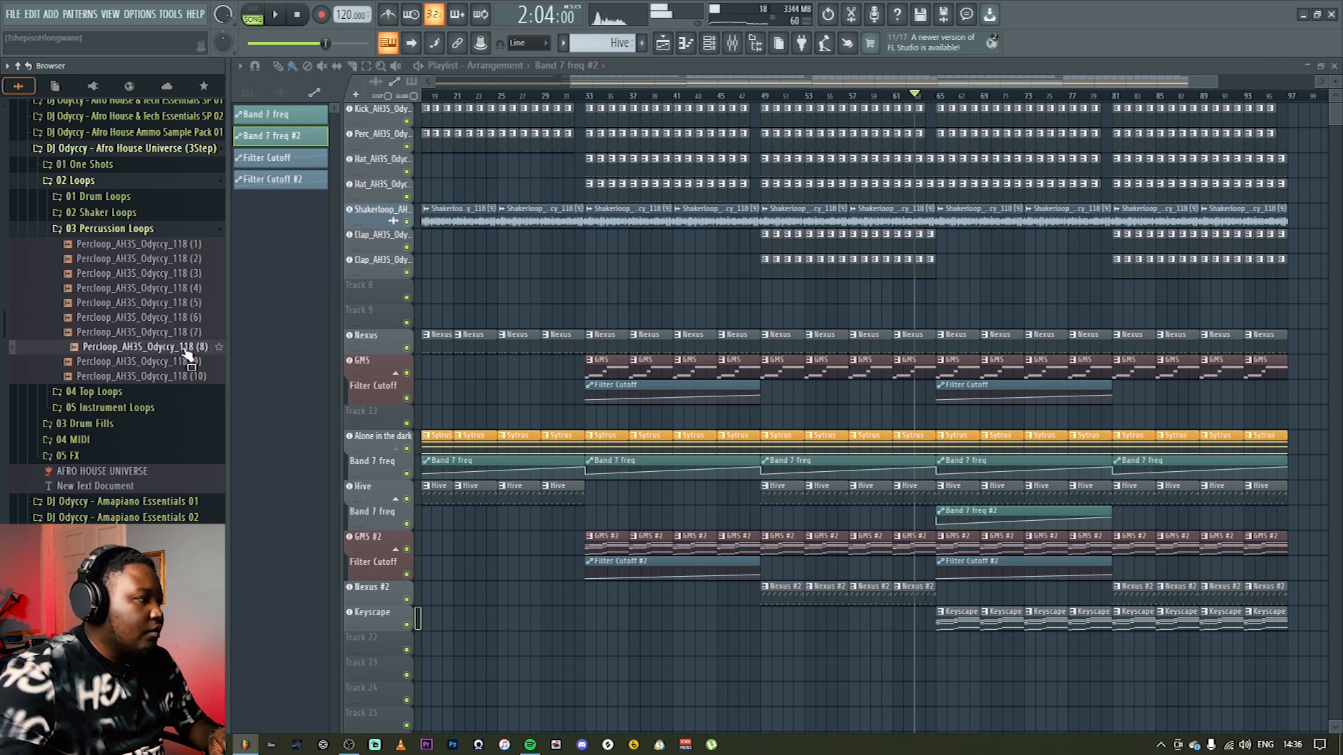
{"action": "left_click", "coordinate": [186, 363]}
{"action": "left_click", "coordinate": [186, 376]}
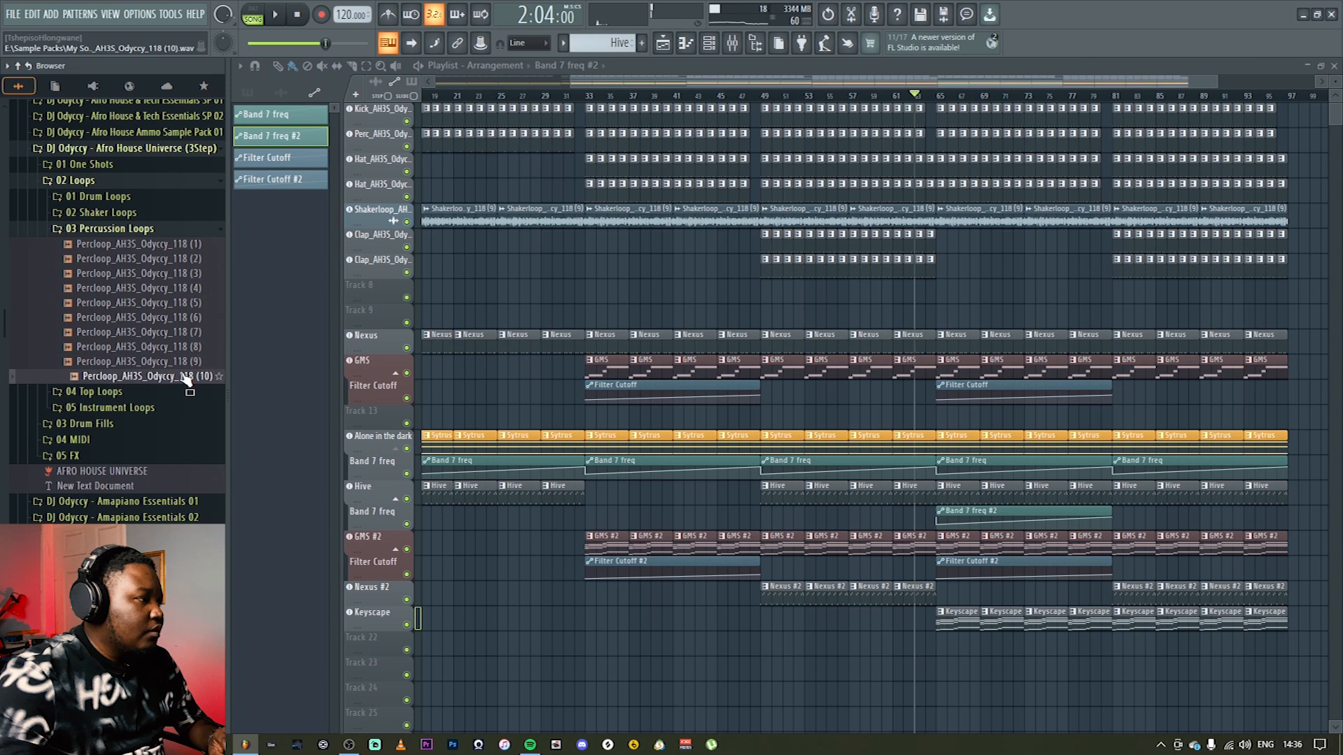
{"action": "left_click", "coordinate": [168, 274]}
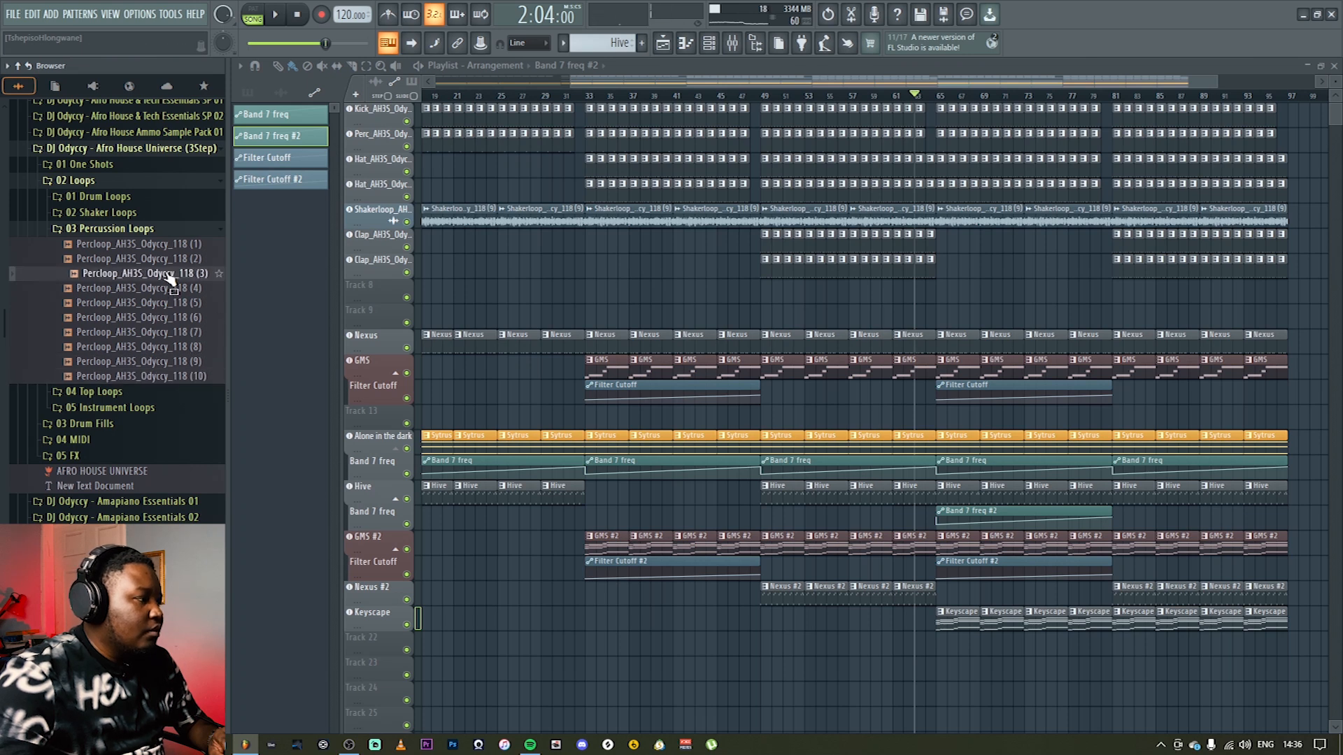
{"action": "left_click", "coordinate": [168, 260]}
{"action": "left_click", "coordinate": [168, 246]}
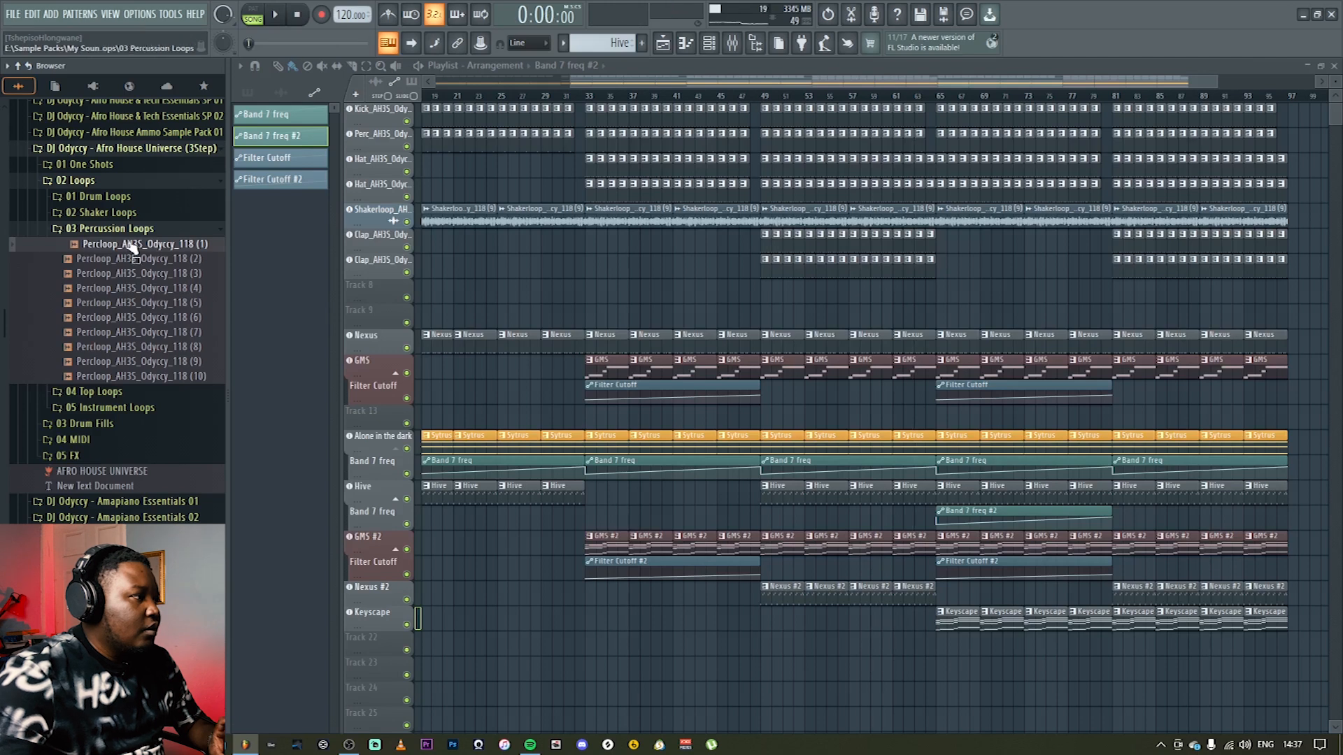
Step: Add Percloop_AH3S_Odyccy_118 (1) as an audio track on Track 8 and fill it with clips from bar 33 to bar 97
{"action": "left_click_drag", "start_coordinate": [122, 252], "coordinate": [379, 284]}
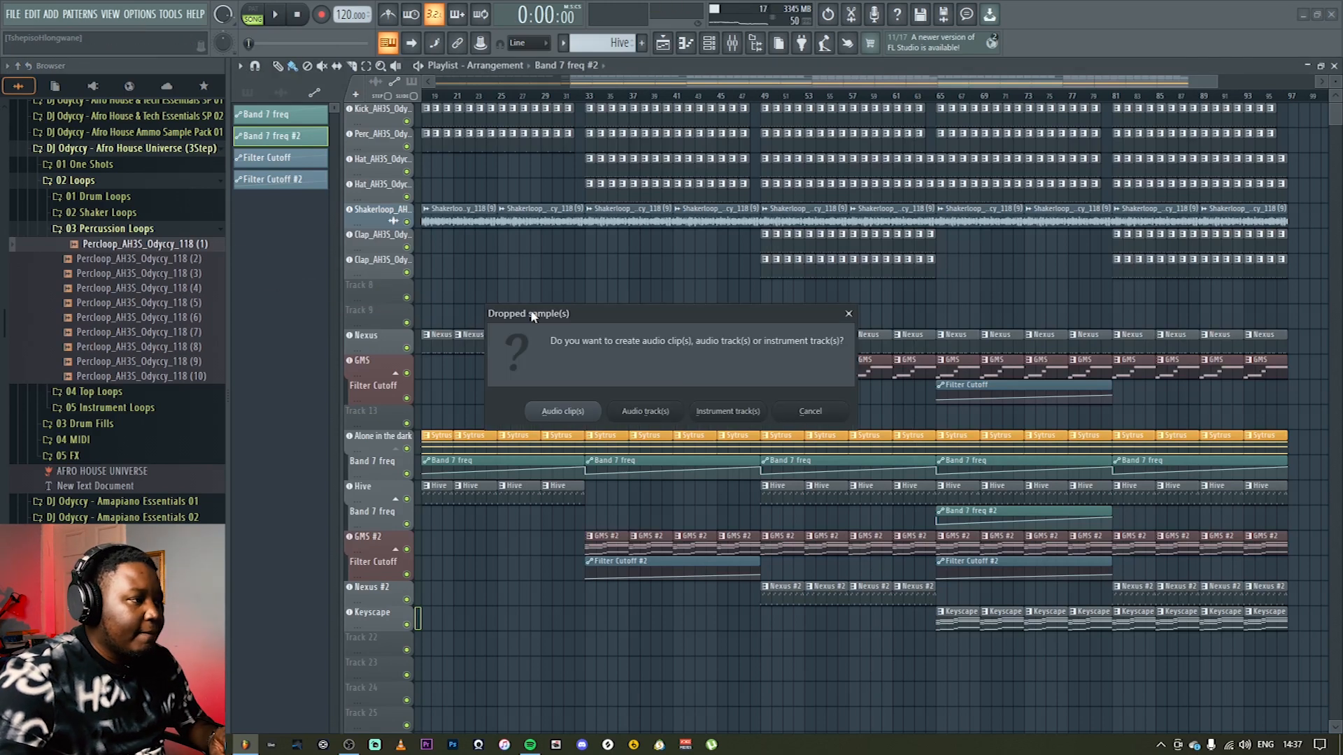
{"action": "left_click", "coordinate": [644, 411]}
{"action": "mouse_move", "coordinate": [618, 315]}
{"action": "left_mouse_down"}
{"action": "mouse_move", "coordinate": [942, 299]}
{"action": "mouse_move", "coordinate": [600, 299]}
{"action": "mouse_move", "coordinate": [784, 284]}
{"action": "mouse_move", "coordinate": [1247, 299]}
{"action": "left_mouse_up"}
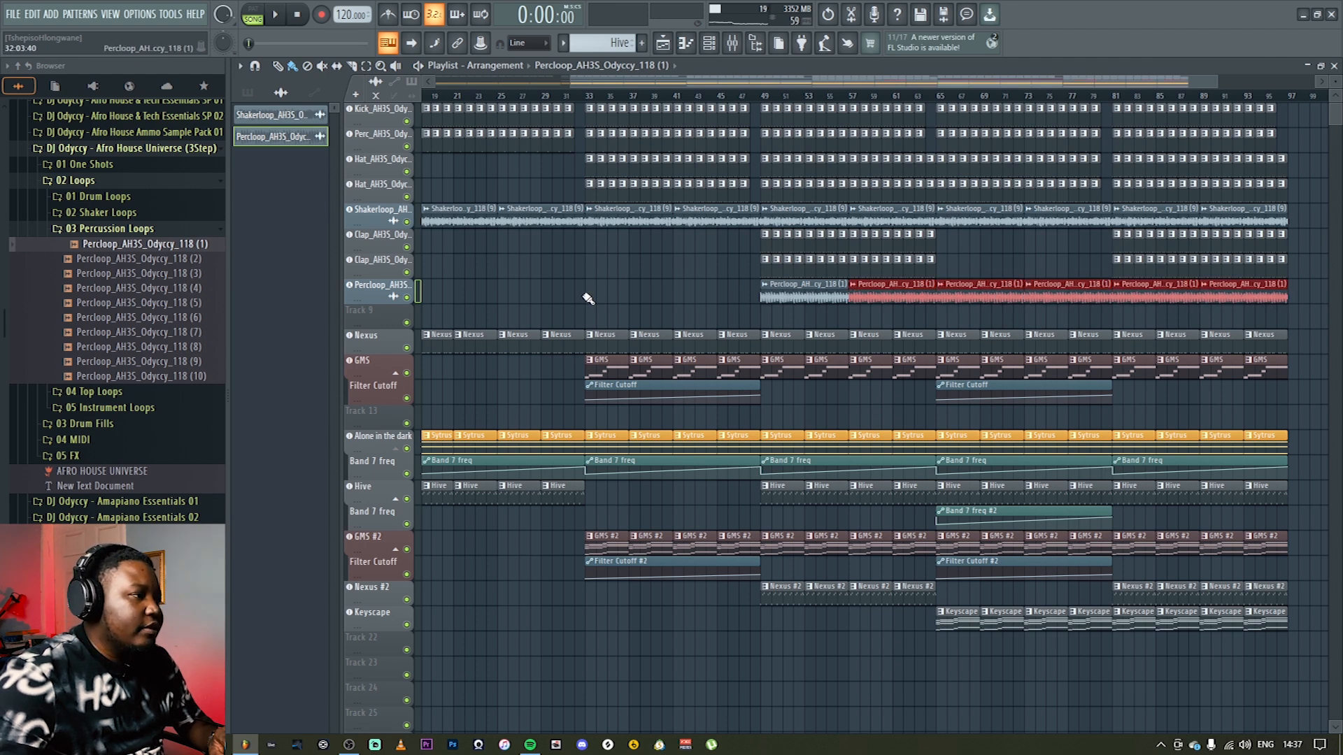
{"action": "left_click_drag", "start_coordinate": [588, 298], "coordinate": [727, 294]}
Step: Play the song from bar 31 and set the percussion loop's mixer volume to 41%
{"action": "left_click", "coordinate": [563, 95]}
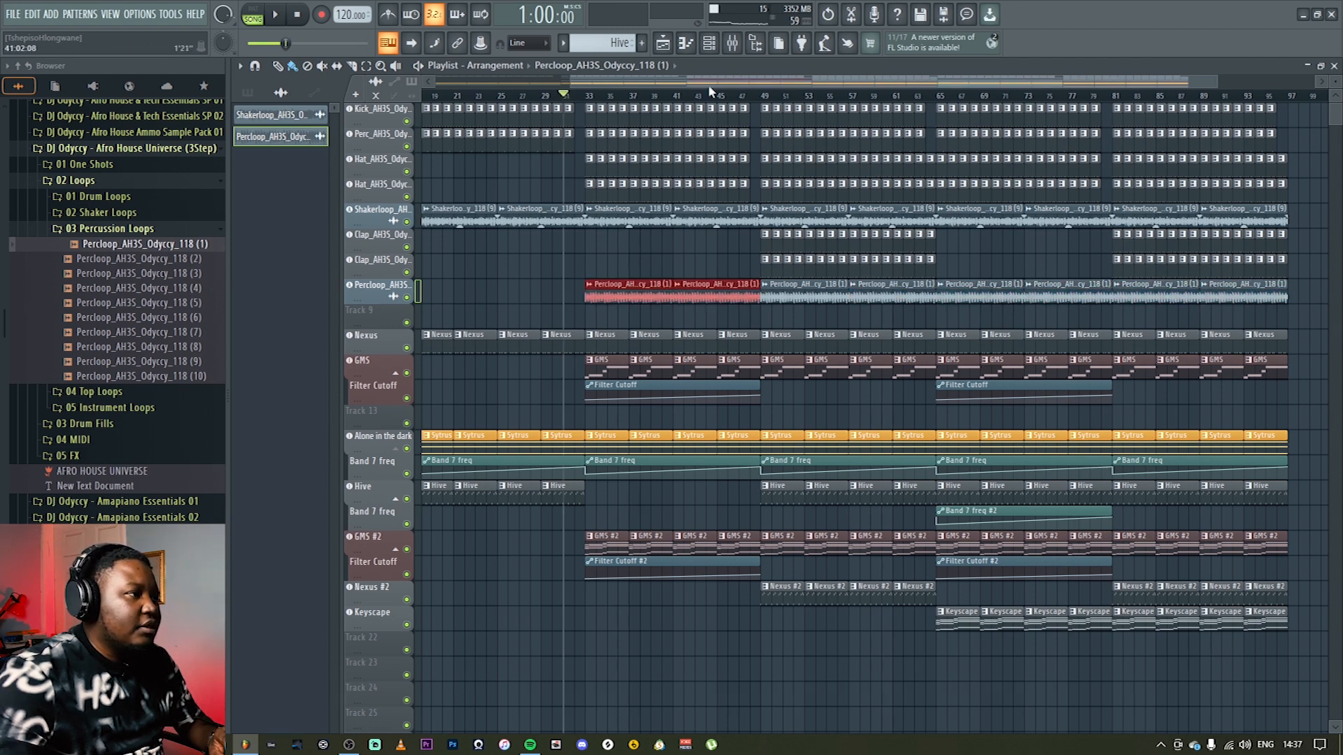
{"action": "left_click", "coordinate": [733, 43]}
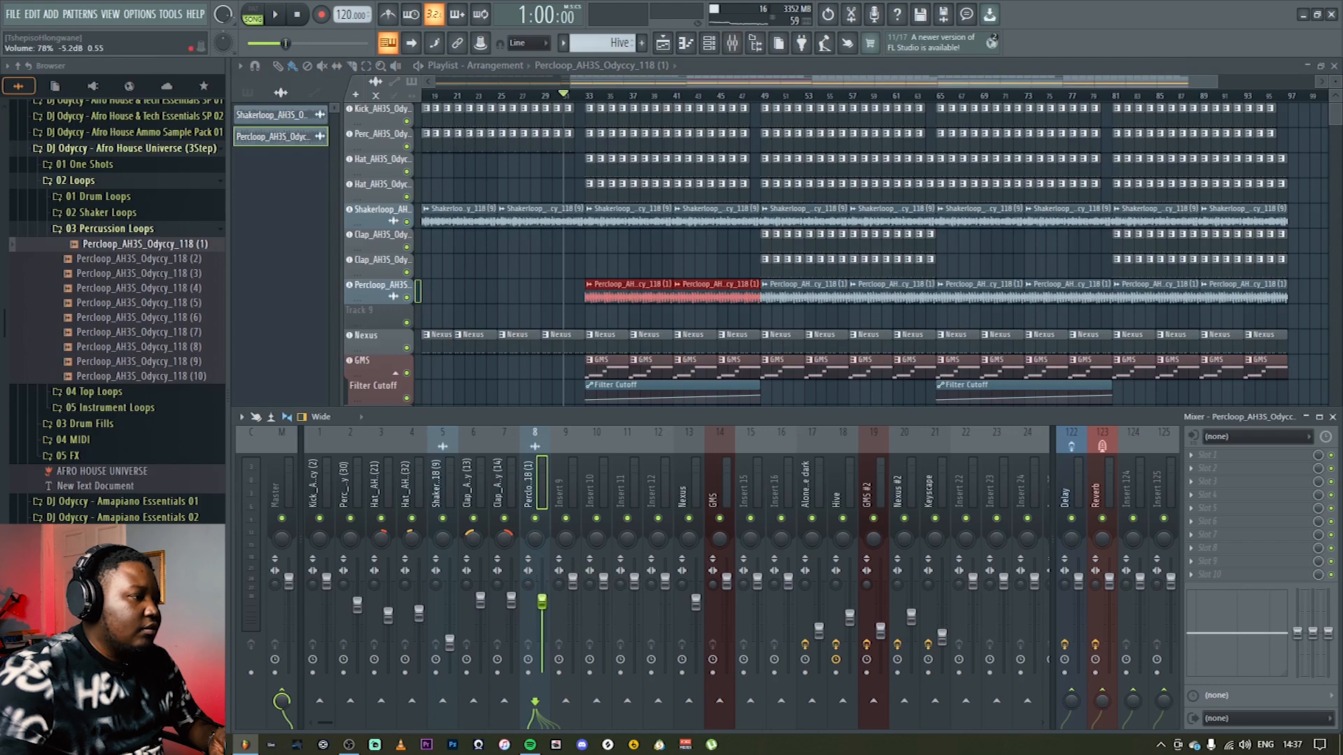
{"action": "key", "text": "space"}
{"action": "left_click_drag", "start_coordinate": [545, 629], "coordinate": [542, 629]}
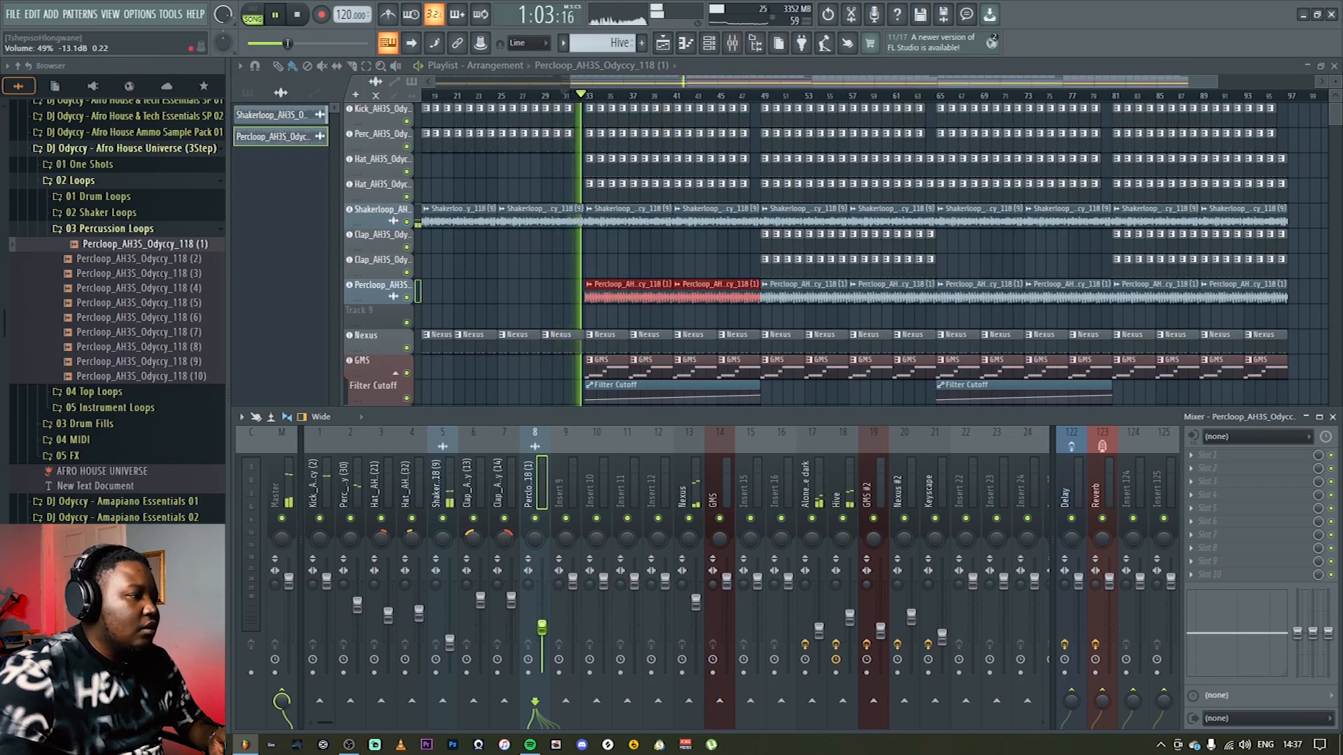
{"action": "left_click_drag", "start_coordinate": [542, 630], "coordinate": [542, 636]}
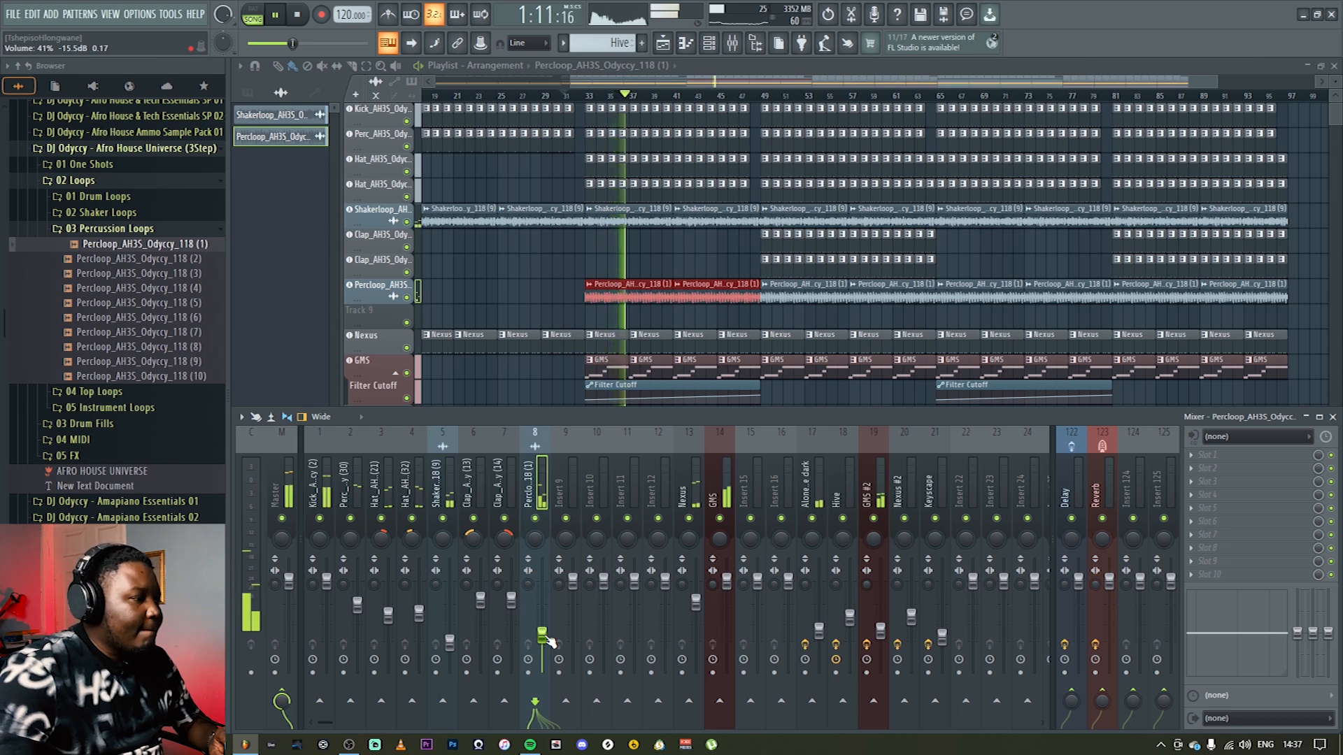
Step: Deselect the Percloop clips, listen on through the arrangement, stop playback and save the project
{"action": "left_click", "coordinate": [548, 284]}
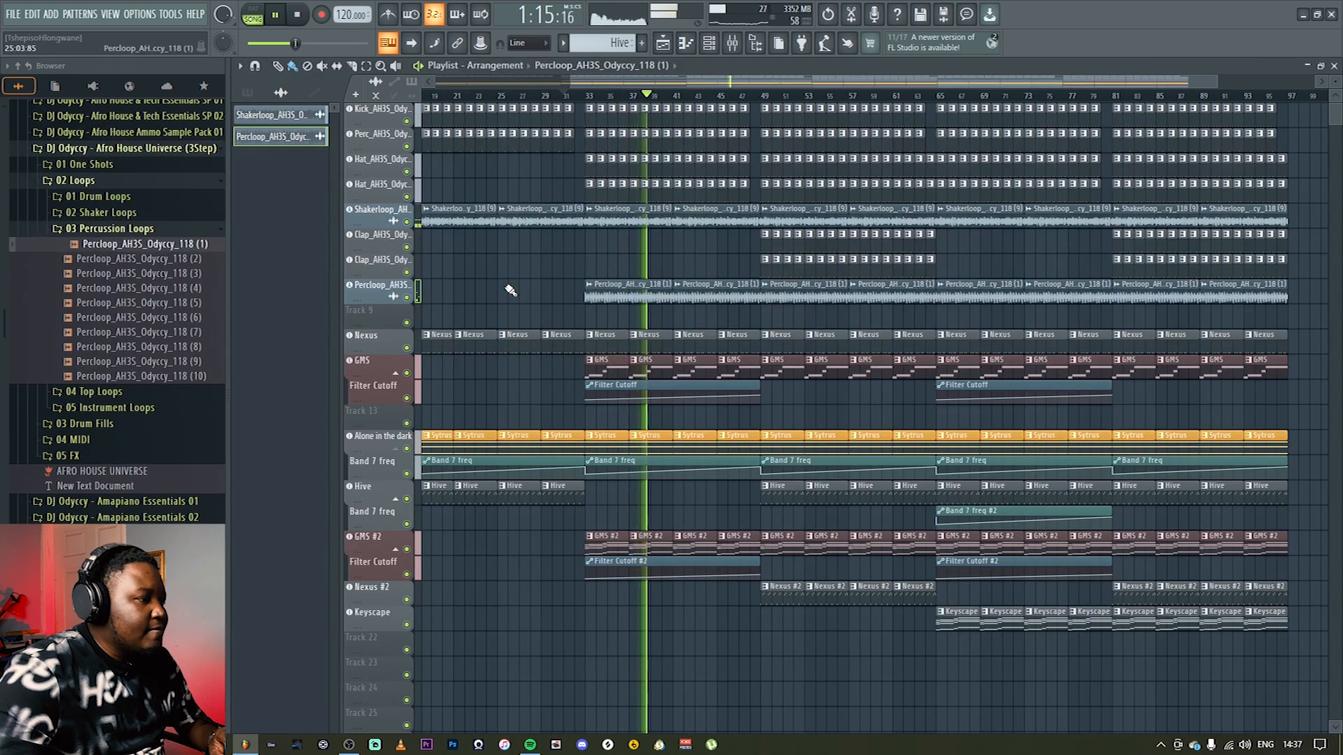
{"action": "left_click_drag", "start_coordinate": [570, 82], "coordinate": [428, 82]}
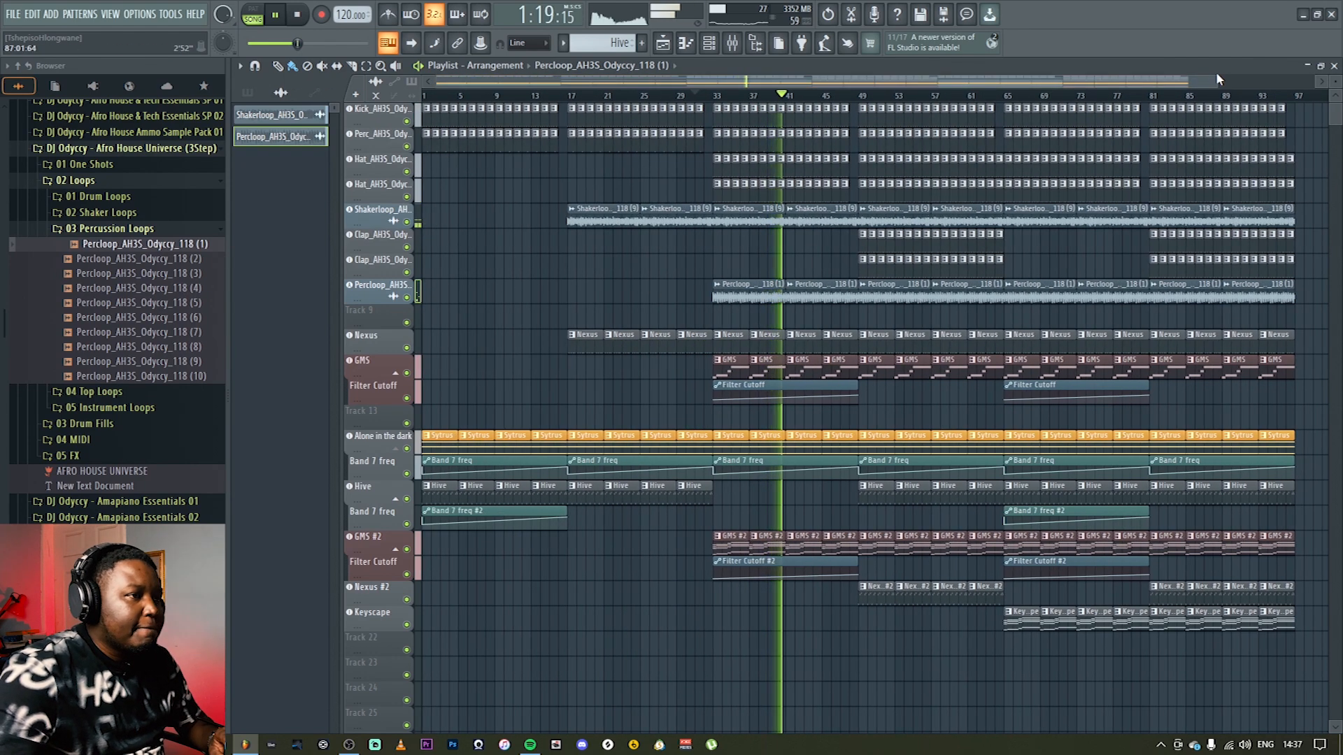
{"action": "left_click_drag", "start_coordinate": [1217, 82], "coordinate": [1284, 84]}
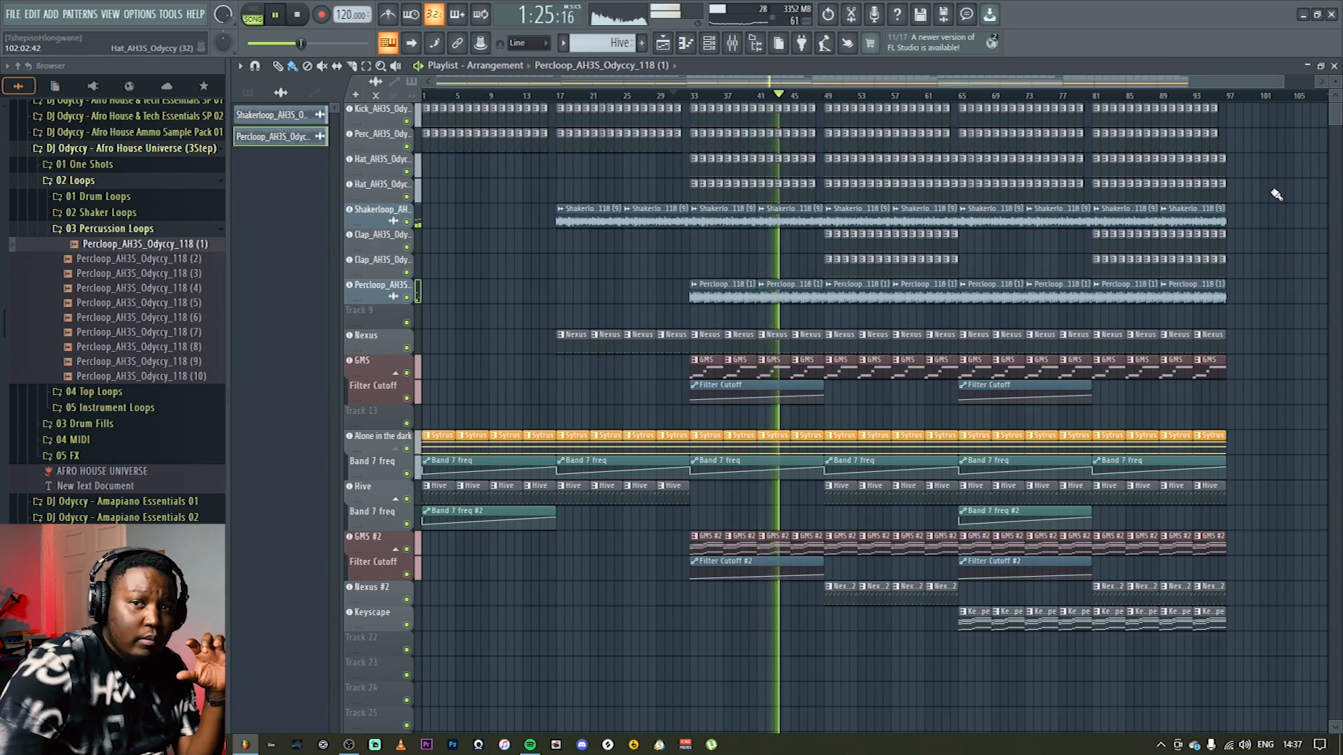
{"action": "key", "text": "space"}
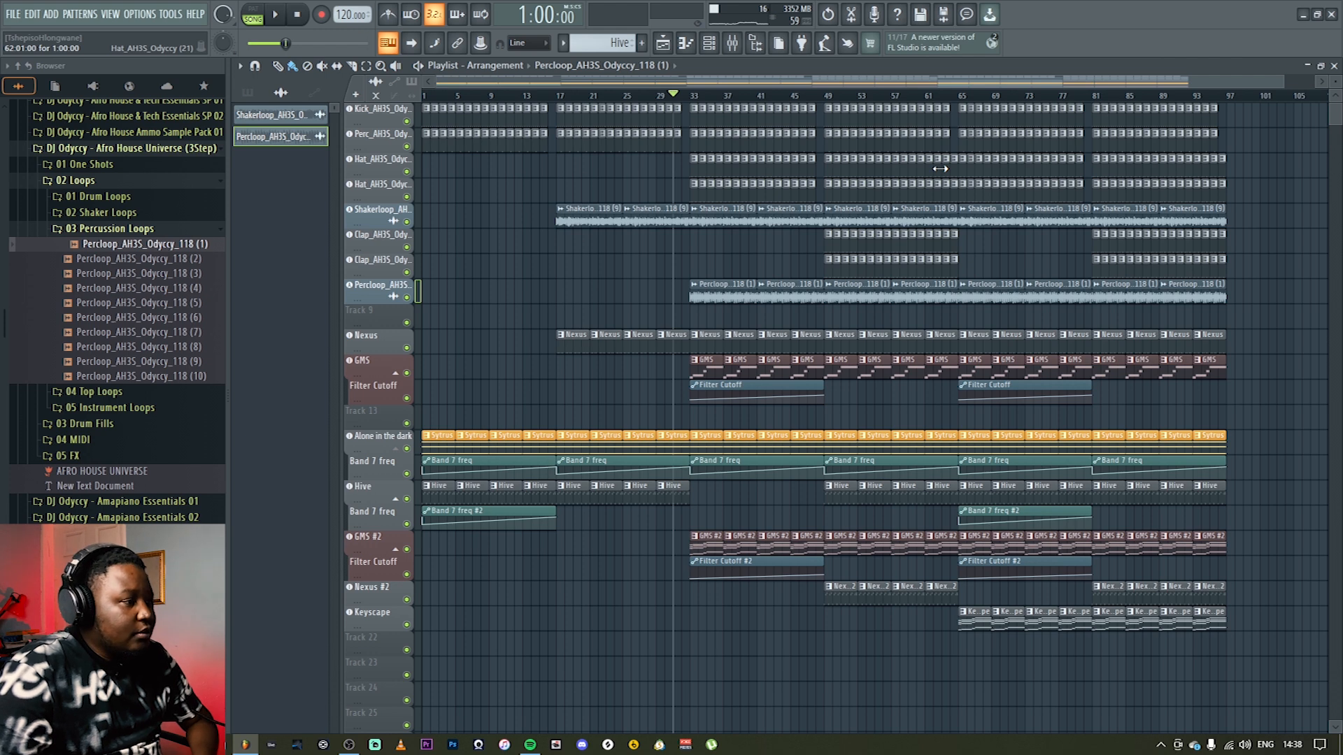
{"action": "key", "text": "ctrl+s"}
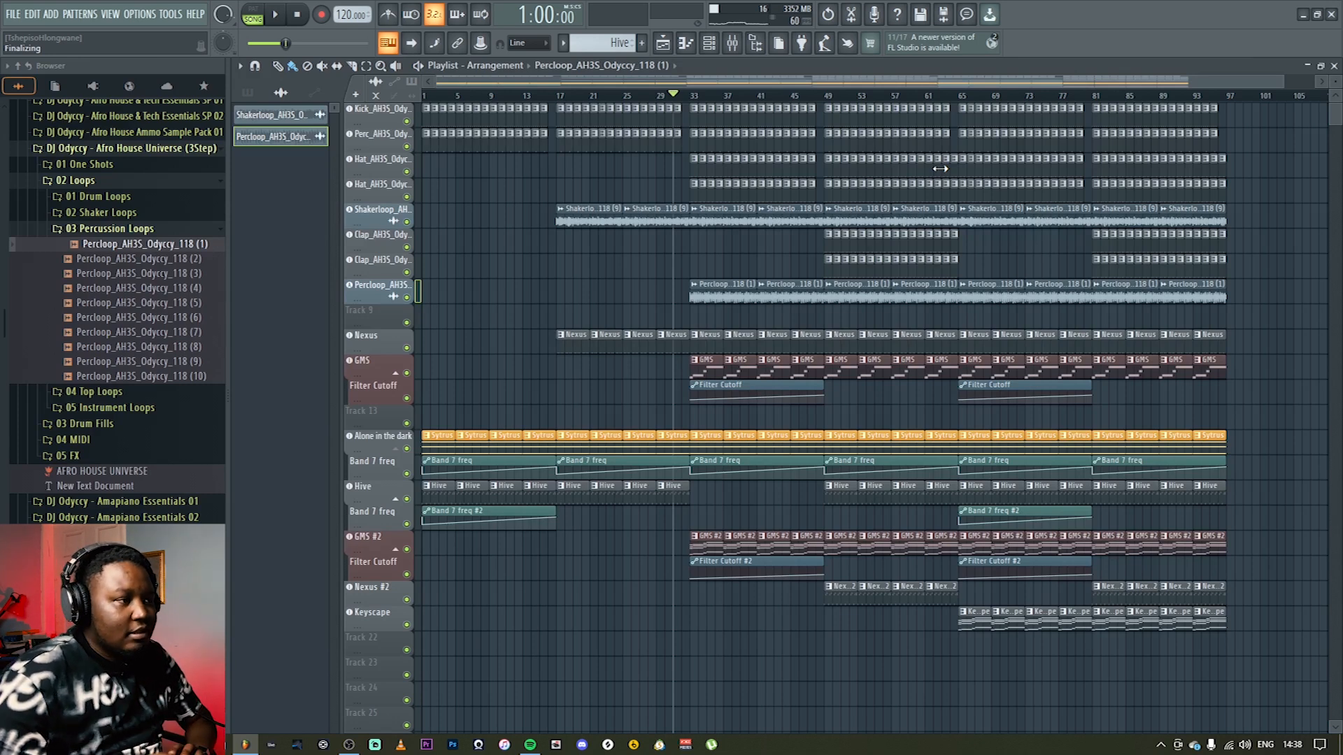
Step: Mark the sections at bars 49 to 65, 49 to 81 and 81 to 97 on the timeline
{"action": "left_click_drag", "start_coordinate": [958, 96], "coordinate": [834, 105]}
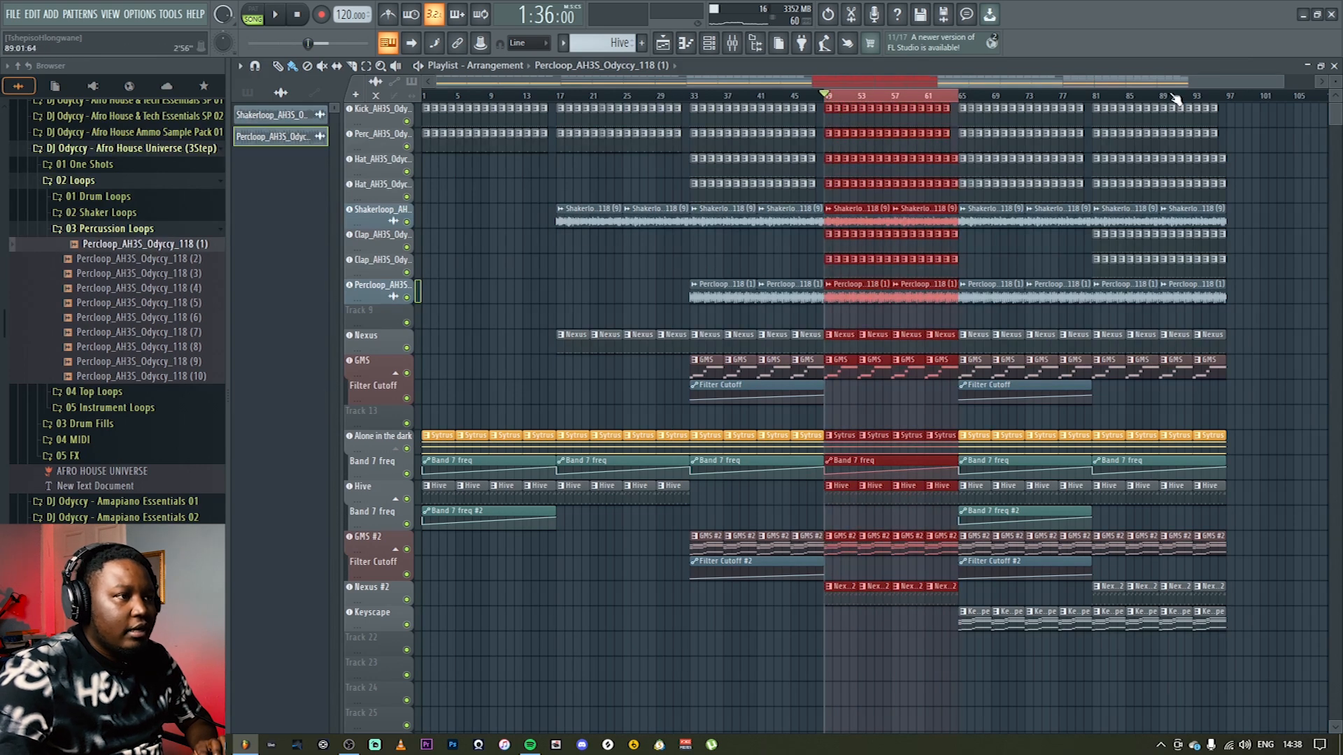
{"action": "left_click_drag", "start_coordinate": [1235, 102], "coordinate": [1100, 102]}
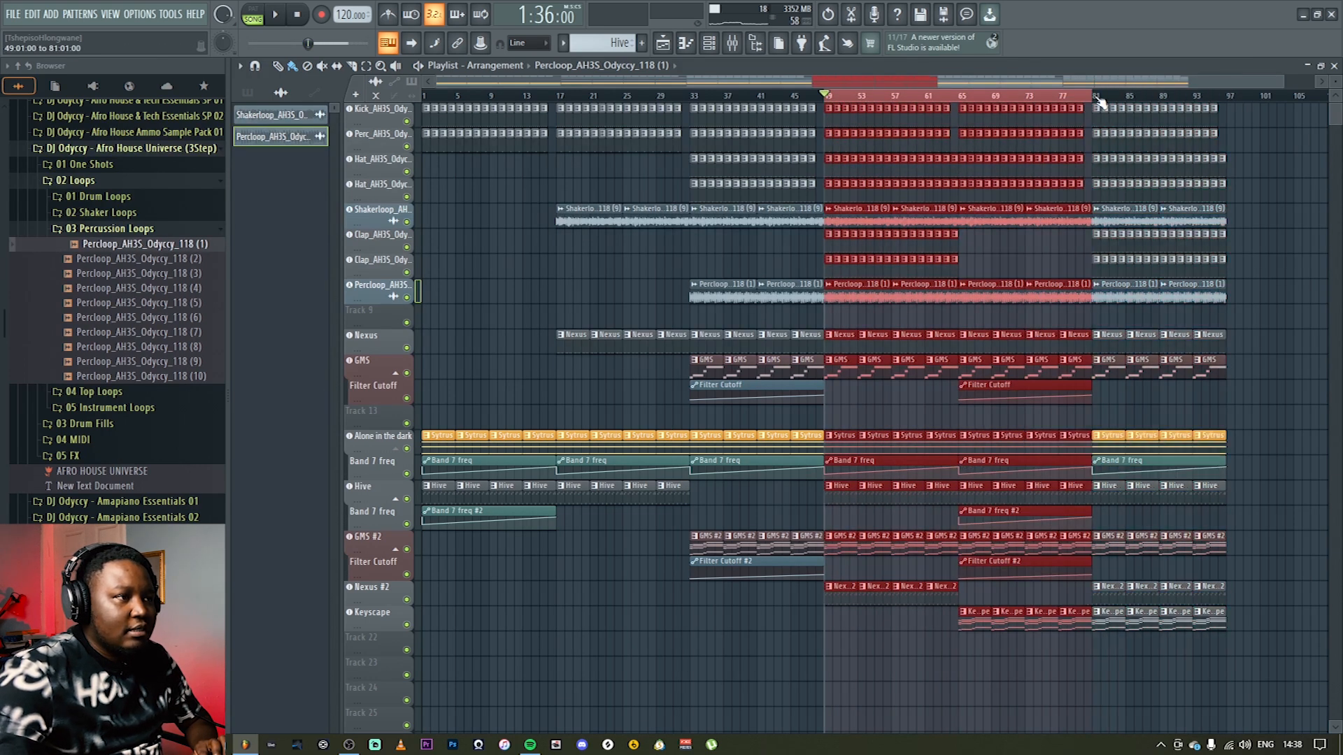
{"action": "left_click", "coordinate": [1099, 100], "text": "ctrl"}
{"action": "left_click_drag", "start_coordinate": [1244, 103], "coordinate": [1103, 105]}
{"action": "left_click", "coordinate": [1098, 102]}
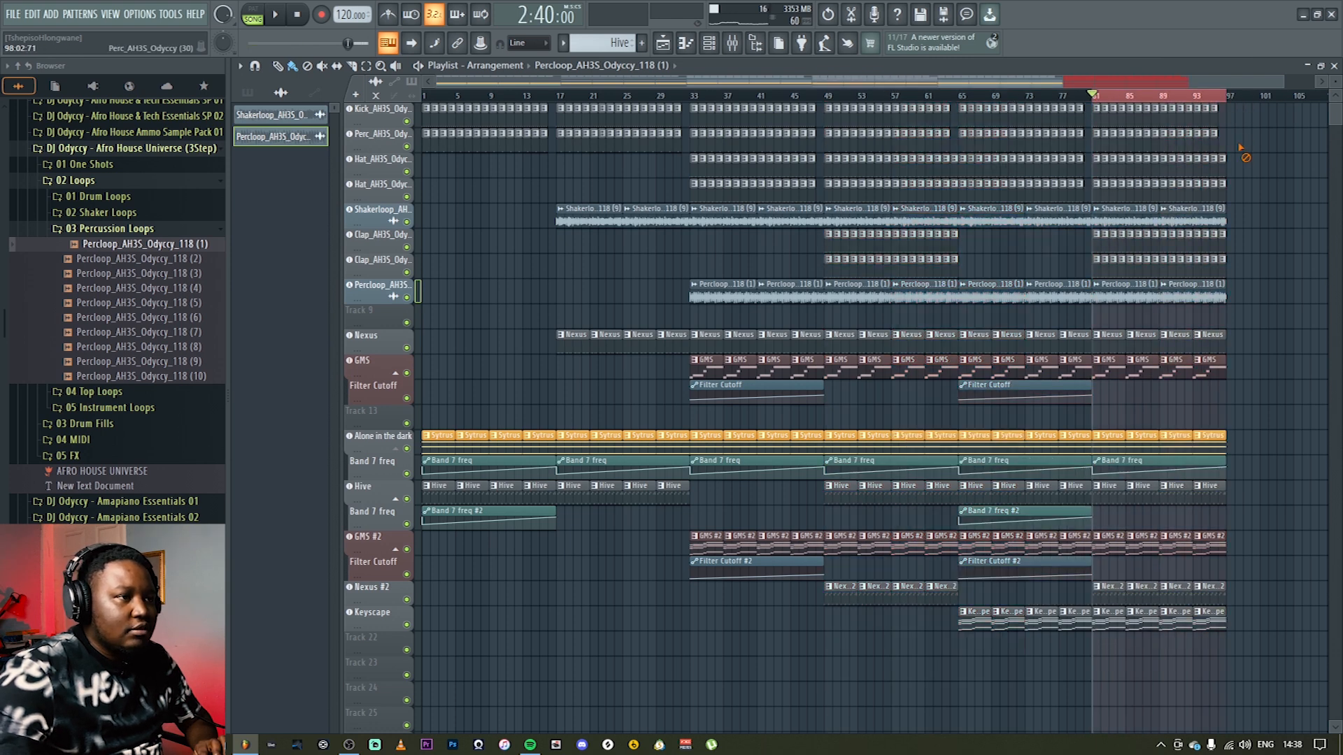
Step: Try to duplicate the clips of bars 65 to 97 at the end of the arrangement and undo the duplication
{"action": "left_click_drag", "start_coordinate": [1246, 660], "coordinate": [965, 112]}
{"action": "key", "text": "ctrl+b"}
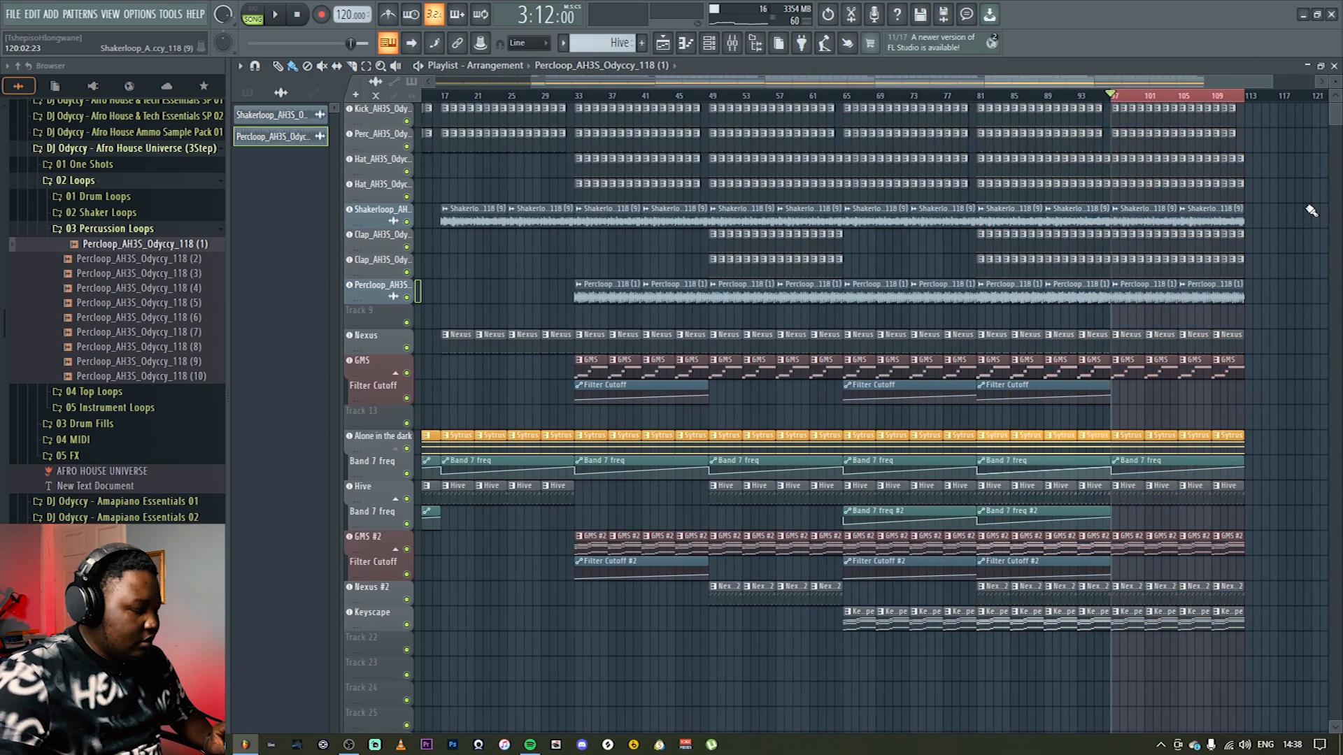
{"action": "key", "text": "ctrl+z"}
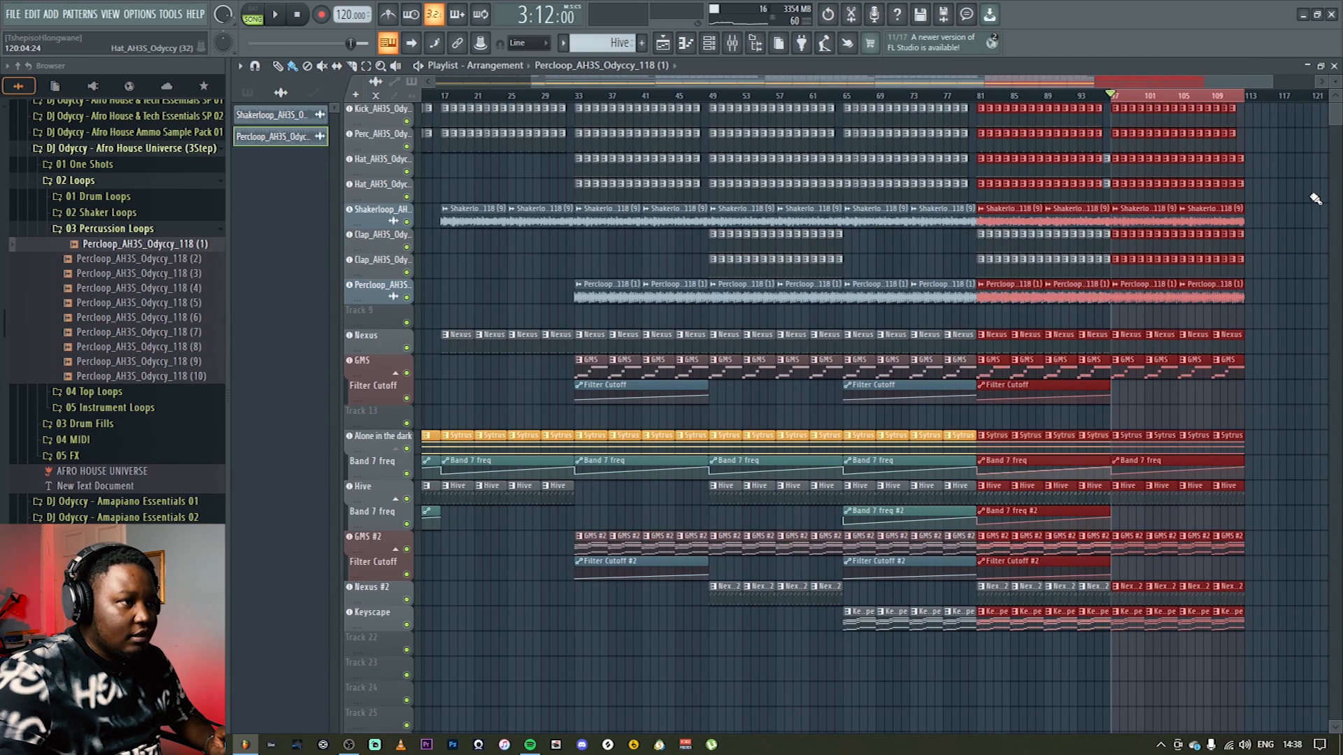
{"action": "key", "text": "ctrl+z"}
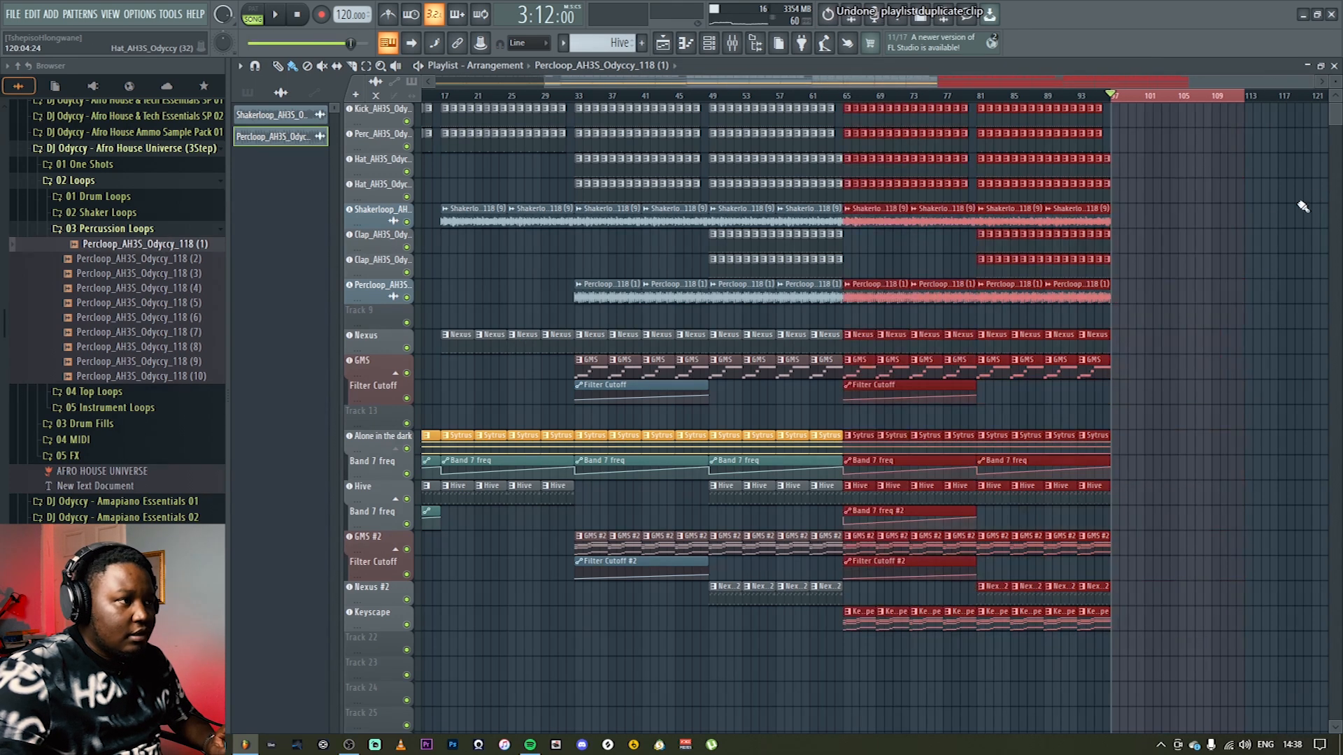
{"action": "left_click", "coordinate": [1216, 291]}
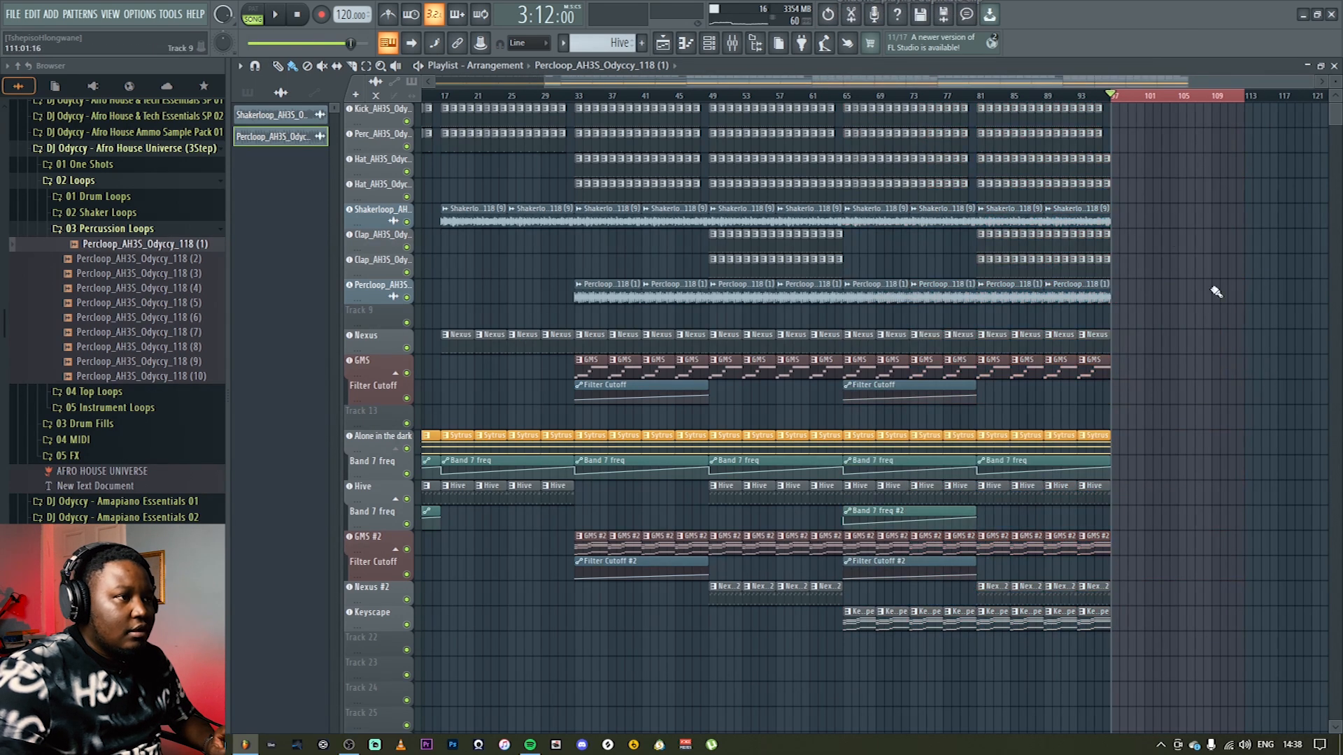
Step: Duplicate all clips from bars 65 to 97 so that the copies fill bars 97 to 129
{"action": "left_click", "coordinate": [850, 97]}
{"action": "left_click_drag", "start_coordinate": [1144, 655], "coordinate": [847, 90]}
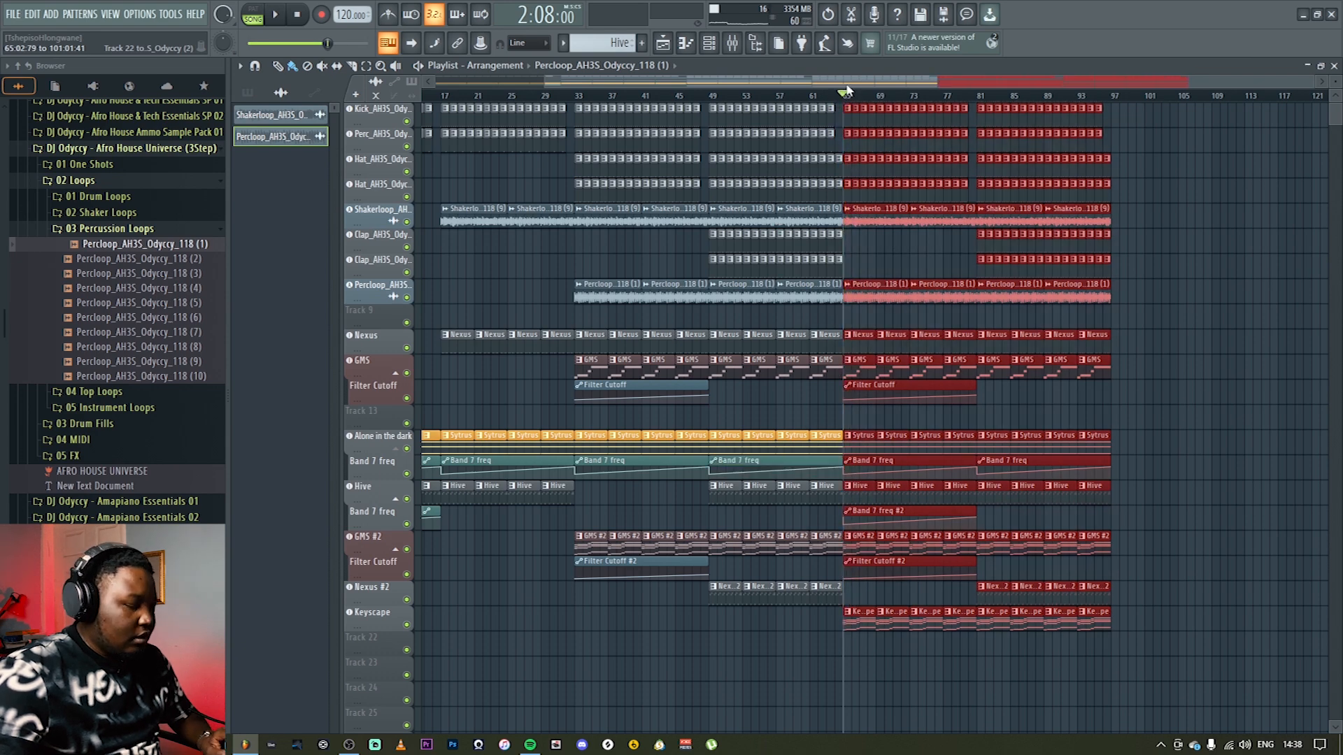
{"action": "key", "text": "ctrl+b"}
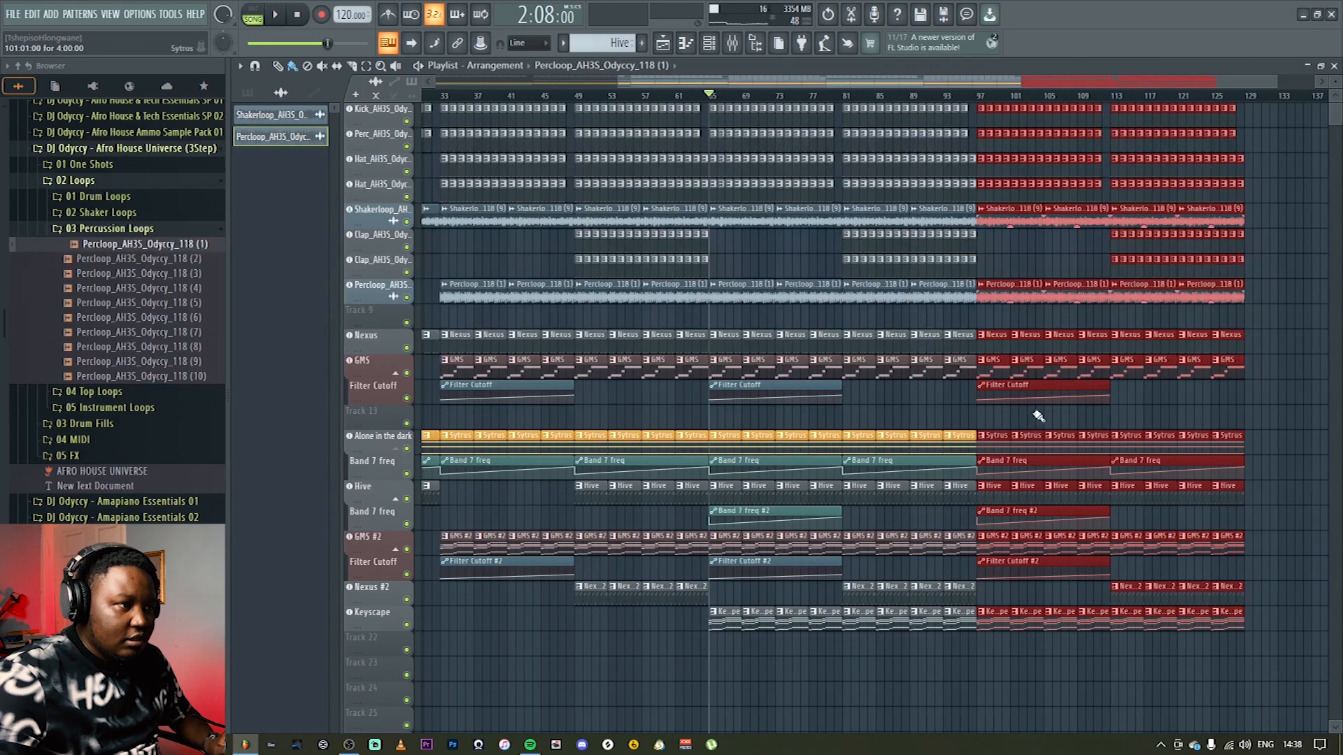
{"action": "left_click", "coordinate": [1077, 253]}
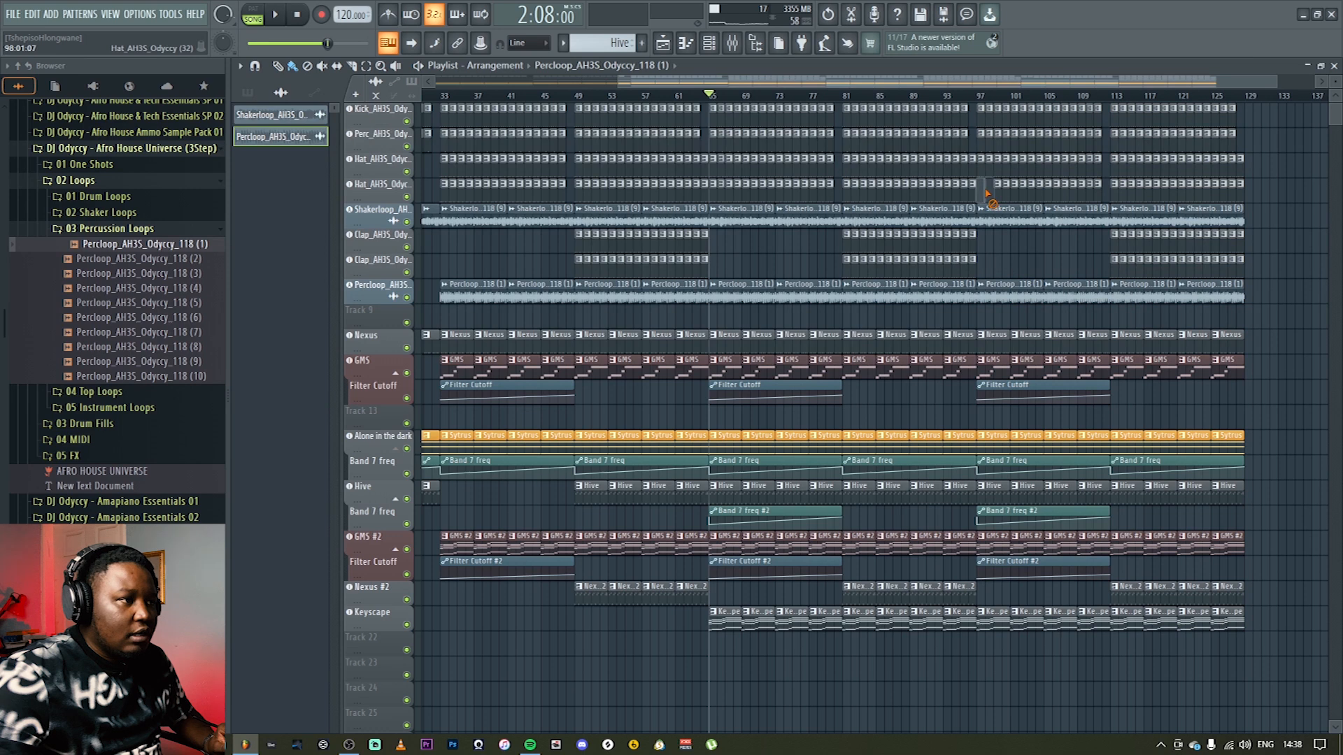
Step: Delete the Kick, Perc and both Hat tracks' clips between bars 97 and 113
{"action": "mouse_move", "coordinate": [984, 147]}
{"action": "left_mouse_down"}
{"action": "mouse_move", "coordinate": [1030, 123]}
{"action": "mouse_move", "coordinate": [1103, 124]}
{"action": "left_mouse_up"}
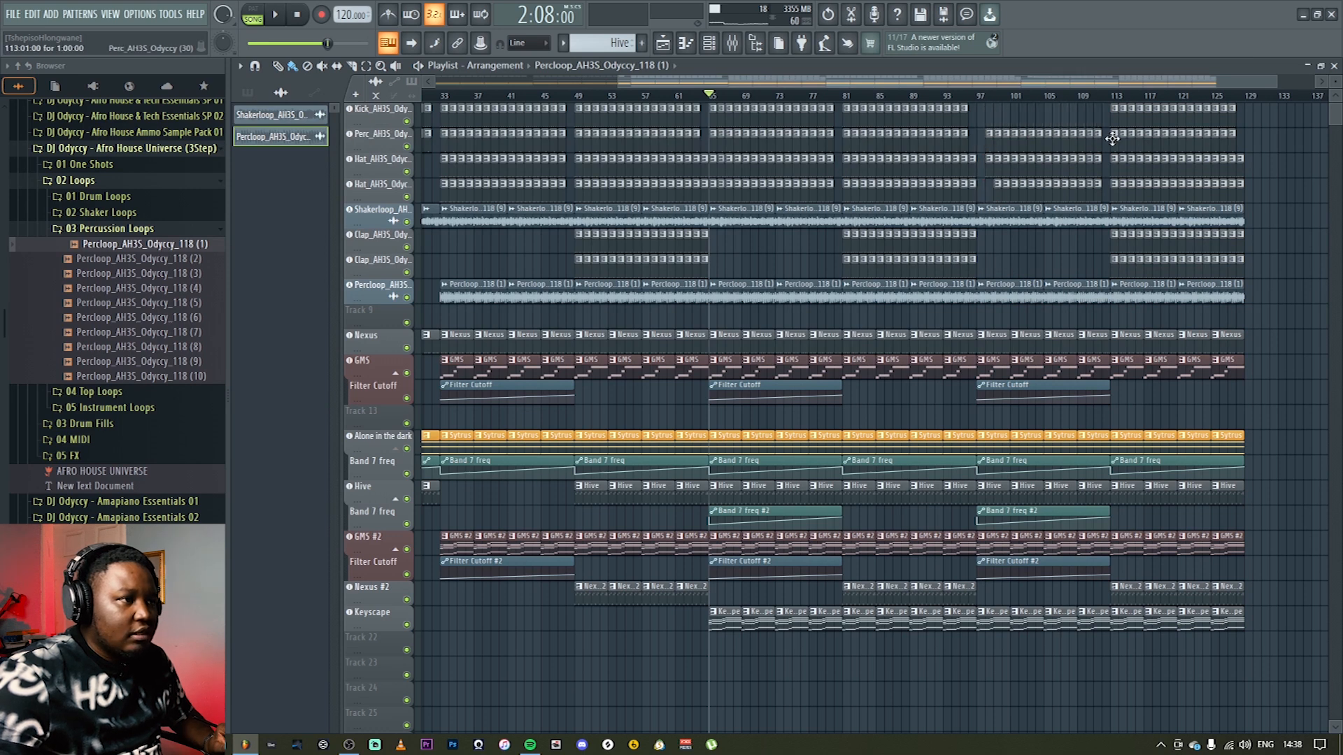
{"action": "left_click_drag", "start_coordinate": [986, 128], "coordinate": [1111, 193]}
{"action": "key", "text": "Delete"}
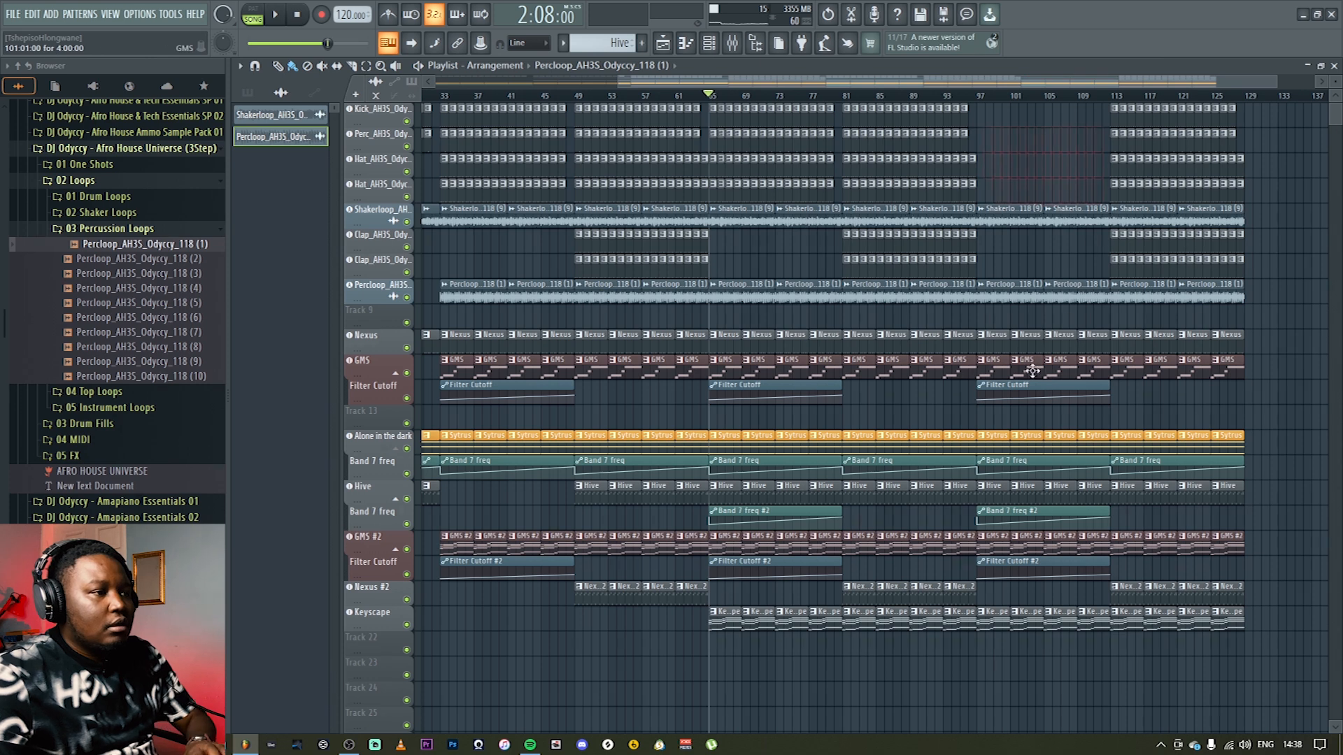
Step: Delete the GMS, its Filter Cutoff and the Nexus clips from bars 97 to 113, and the Shakerloop and Percloop clips from bars 97 to 105
{"action": "left_click_drag", "start_coordinate": [993, 372], "coordinate": [1112, 379]}
{"action": "right_click", "coordinate": [1082, 393]}
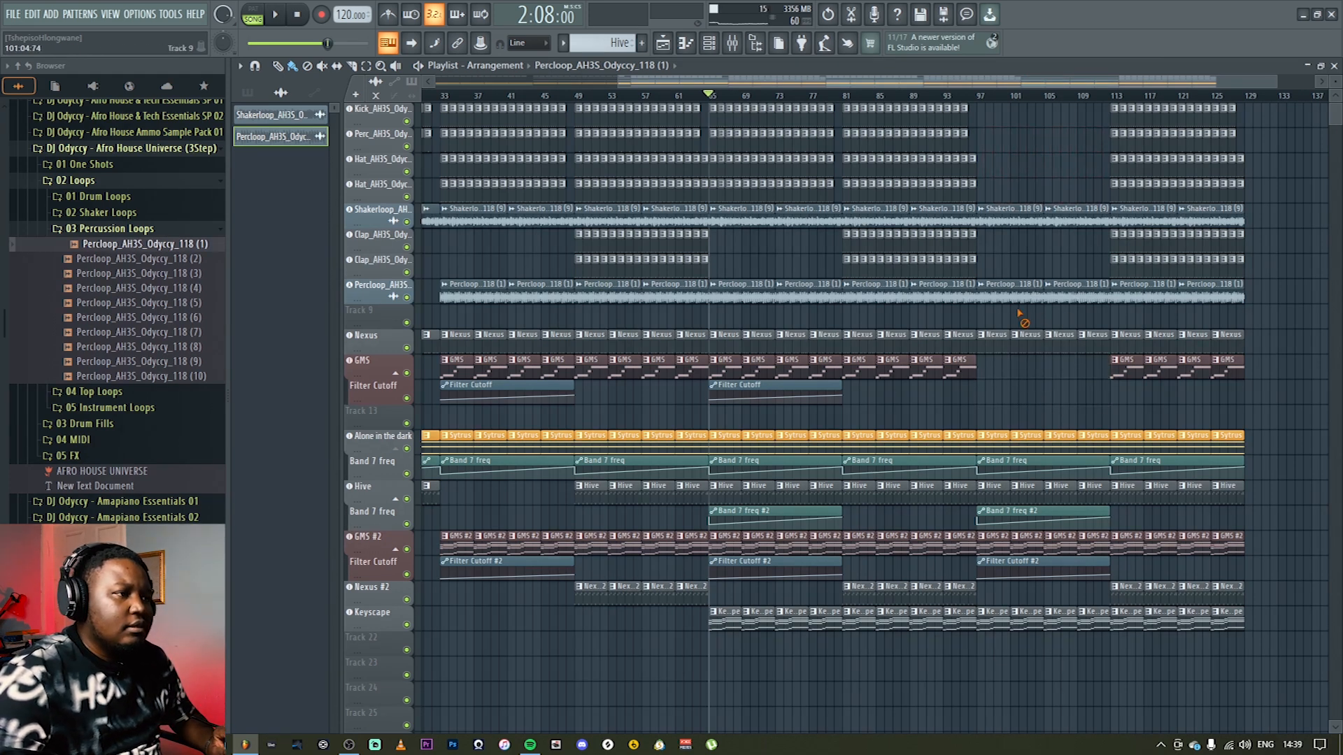
{"action": "left_click_drag", "start_coordinate": [1021, 316], "coordinate": [1021, 242]}
{"action": "right_click", "coordinate": [1021, 223]}
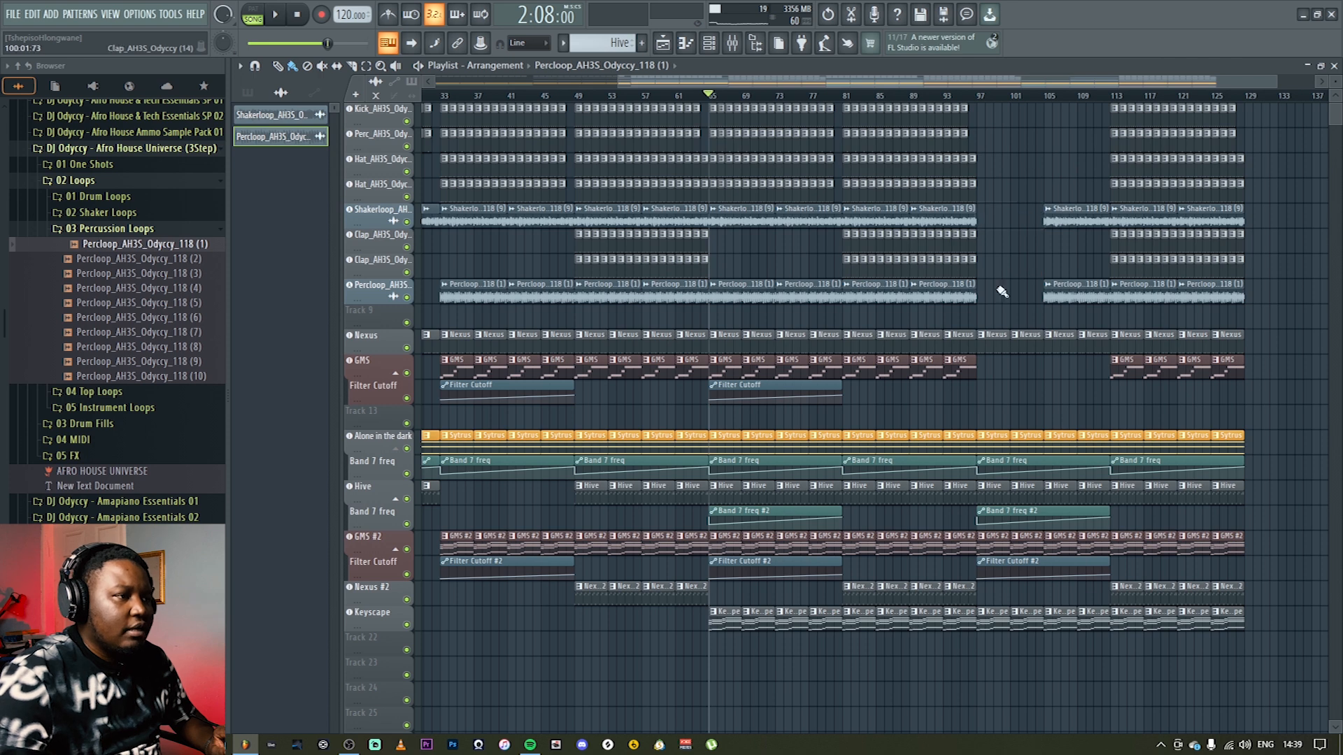
{"action": "left_click_drag", "start_coordinate": [979, 337], "coordinate": [1112, 337]}
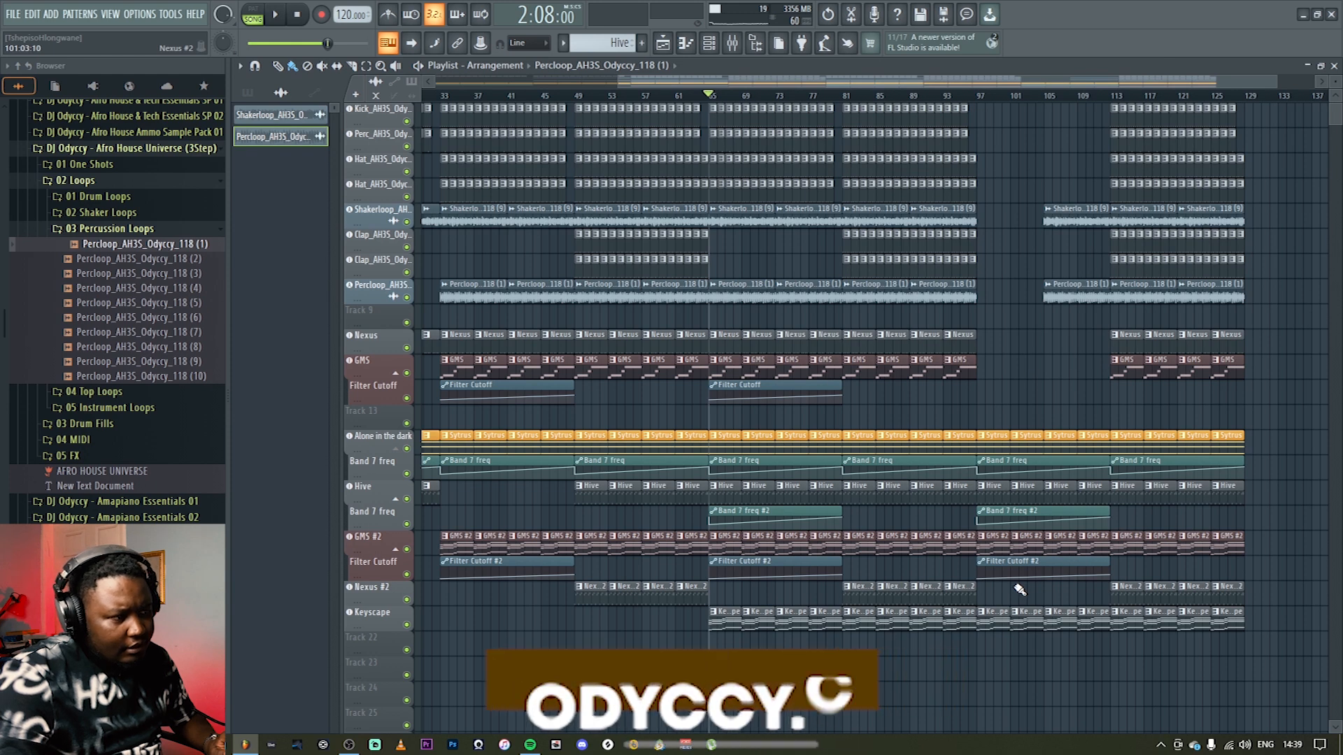
Step: Play the song from bar 95, delete the Keyscape clips from bars 97 to 105 and stop playback
{"action": "left_click", "coordinate": [963, 96]}
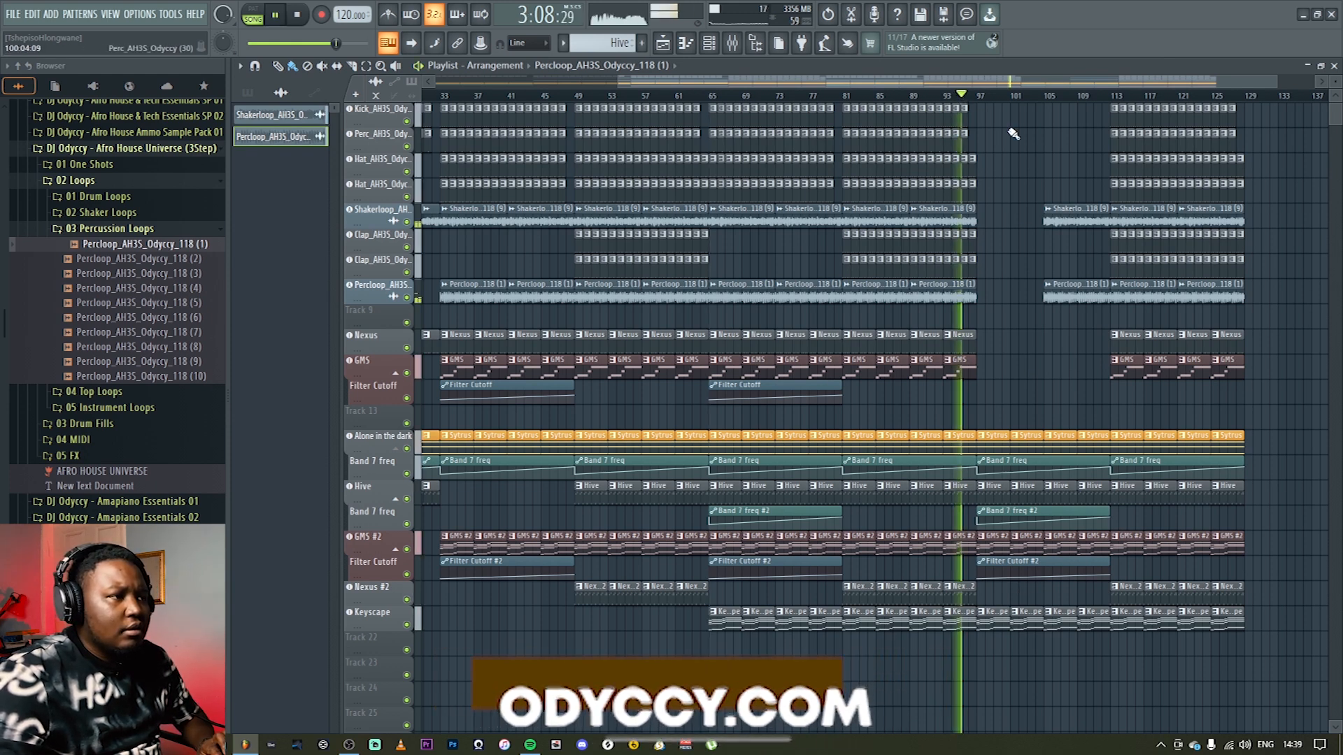
{"action": "right_click", "coordinate": [995, 618]}
{"action": "right_click", "coordinate": [1023, 619]}
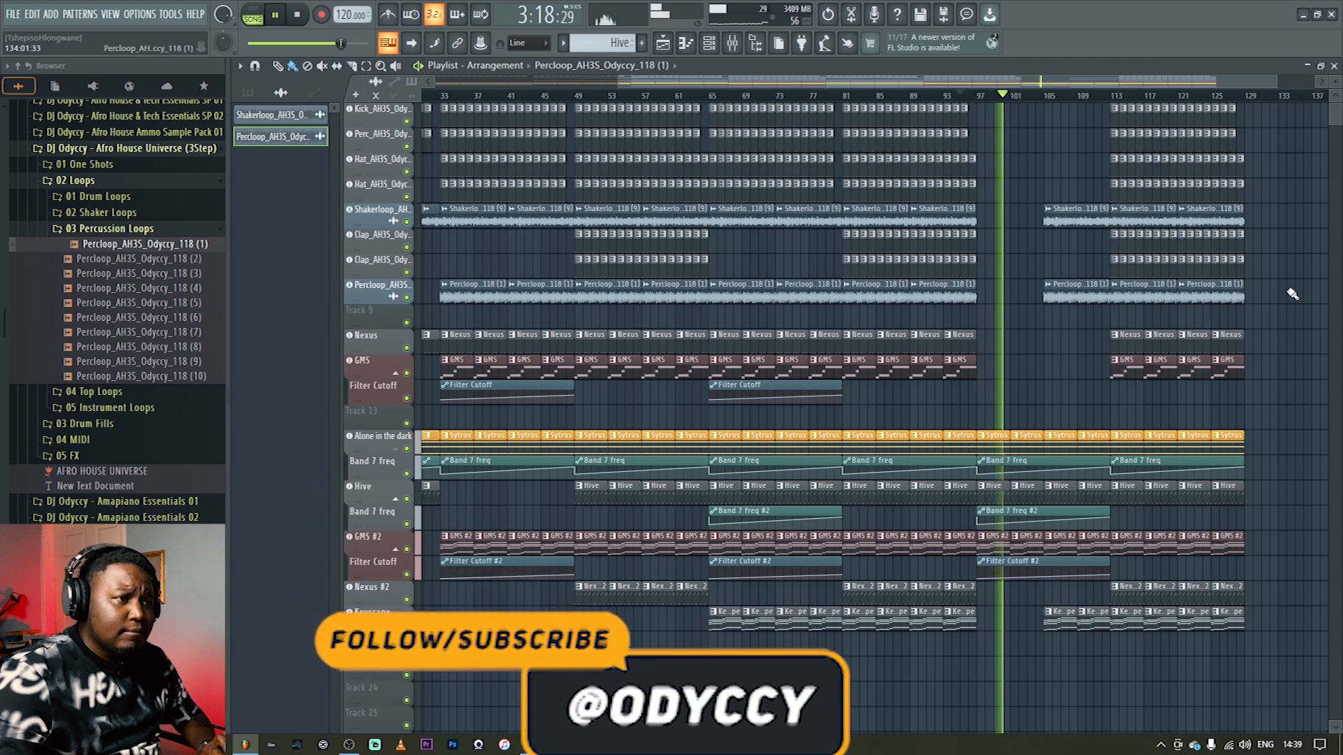
{"action": "left_click_drag", "start_coordinate": [957, 83], "coordinate": [748, 84]}
{"action": "left_click_drag", "start_coordinate": [1093, 84], "coordinate": [1321, 85]}
{"action": "key", "text": "space"}
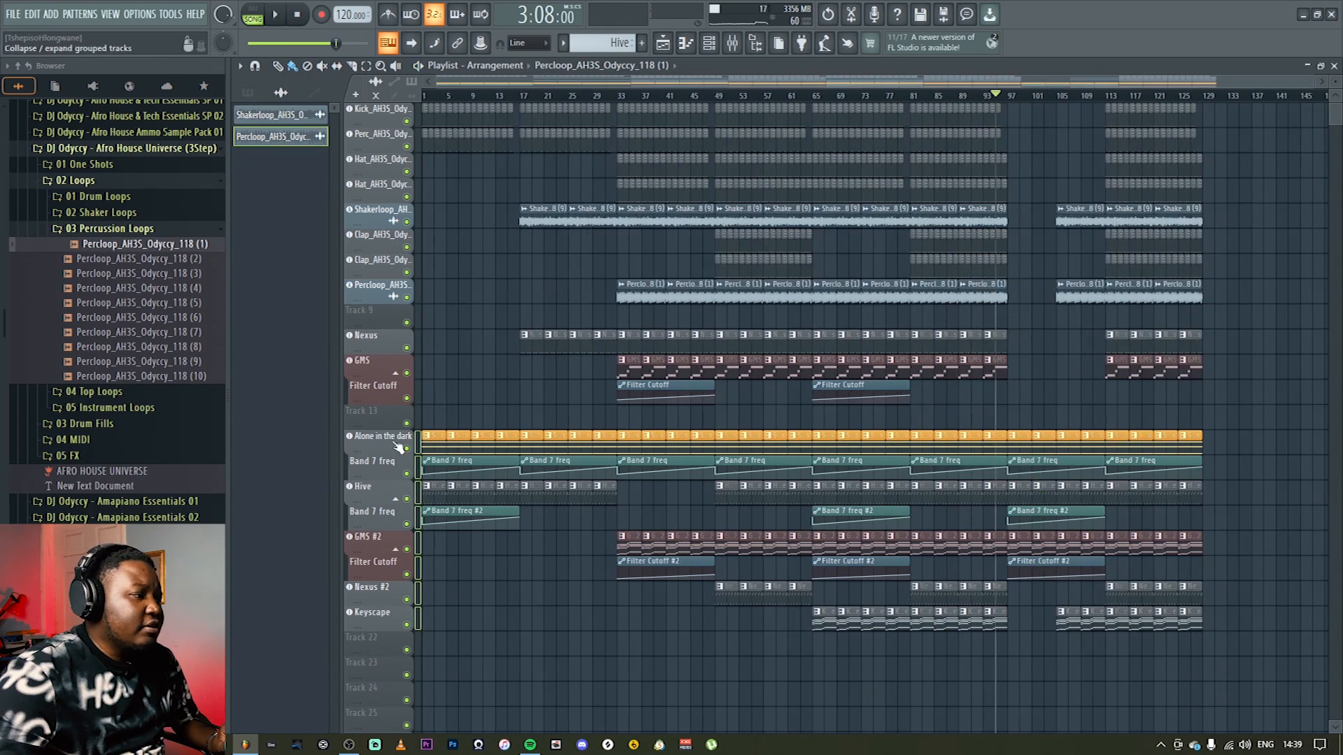
Step: Move the Alone in the dark through Keyscape tracks down one track, and likewise the Nexus and GMS tracks with the Filter Cutoff
{"action": "left_click_drag", "start_coordinate": [378, 444], "coordinate": [377, 464]}
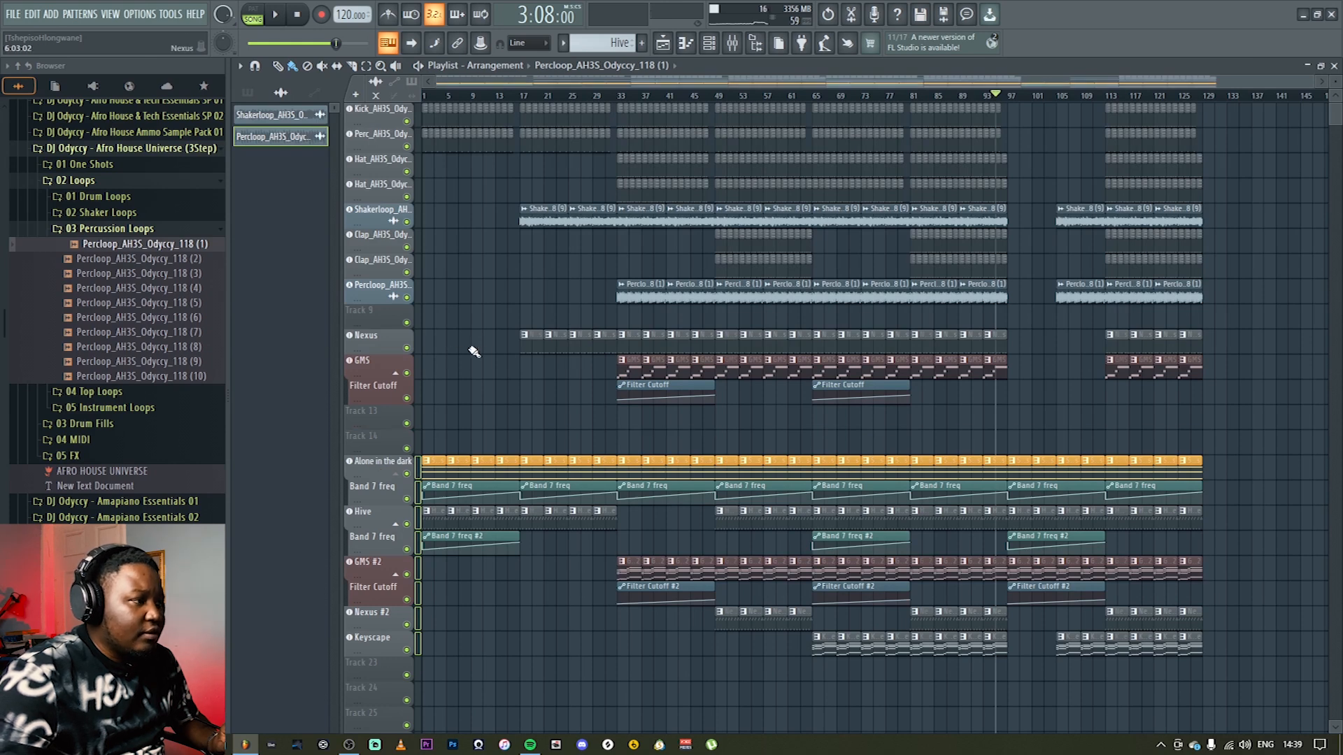
{"action": "left_click", "coordinate": [414, 336]}
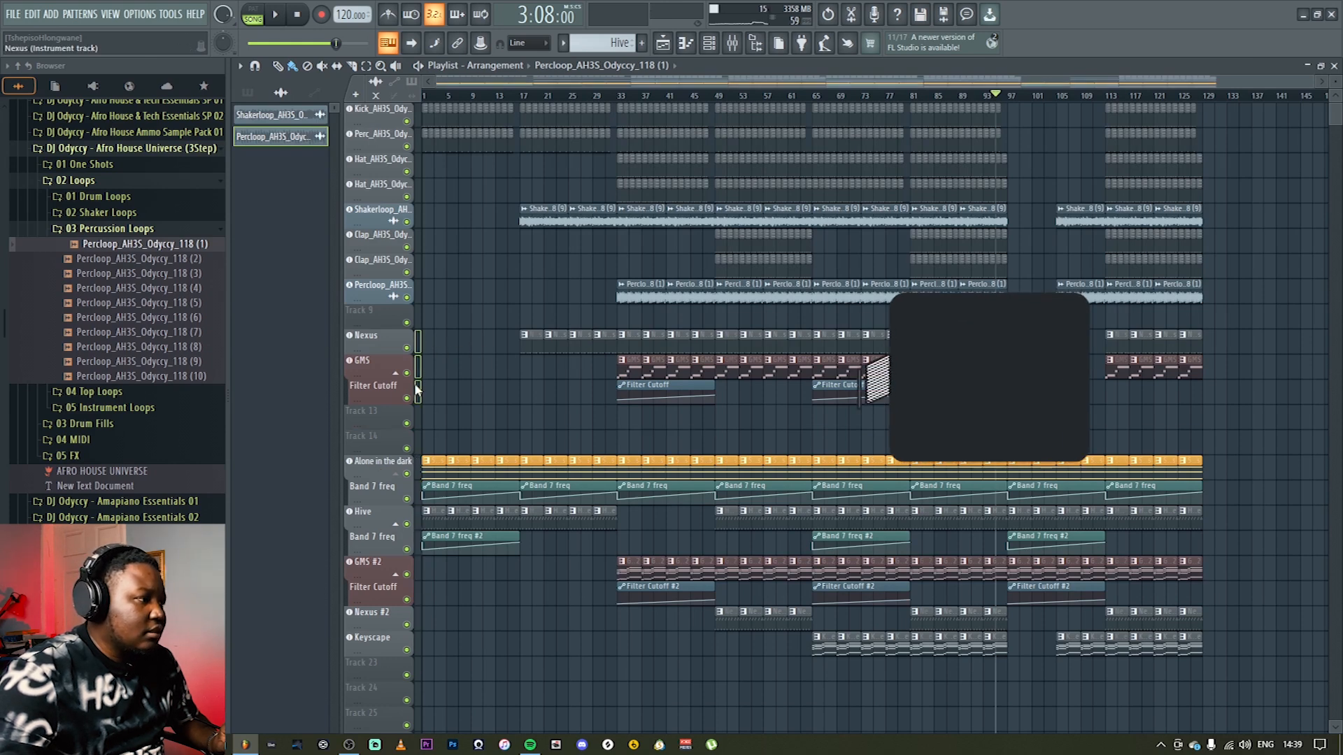
{"action": "mouse_move", "coordinate": [383, 339]}
{"action": "left_mouse_down"}
{"action": "mouse_move", "coordinate": [383, 389]}
{"action": "mouse_move", "coordinate": [384, 364]}
{"action": "left_mouse_up"}
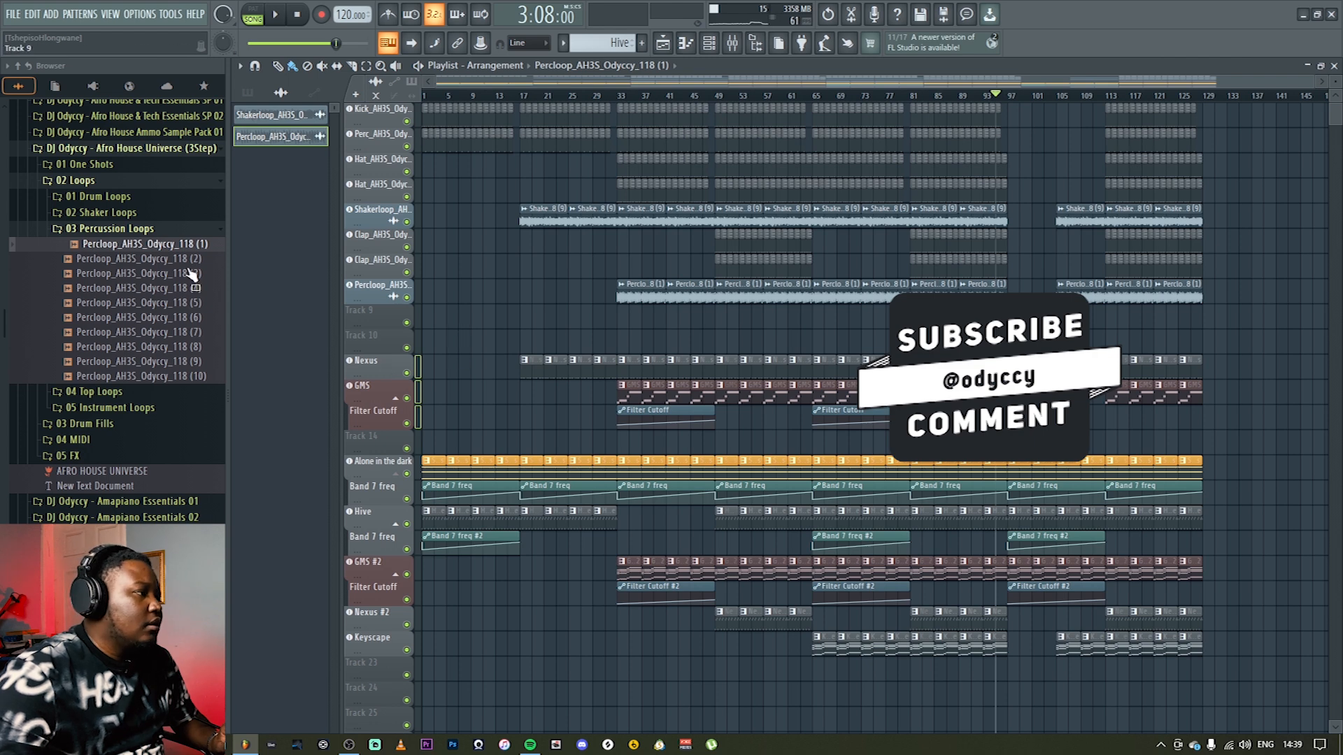
Step: Collapse the loop folders, open 05 FX > 01 Downlifters in the sample pack and audition Downlifter_AH3S_Odyccy (1)
{"action": "left_click", "coordinate": [108, 229]}
{"action": "left_click", "coordinate": [88, 180]}
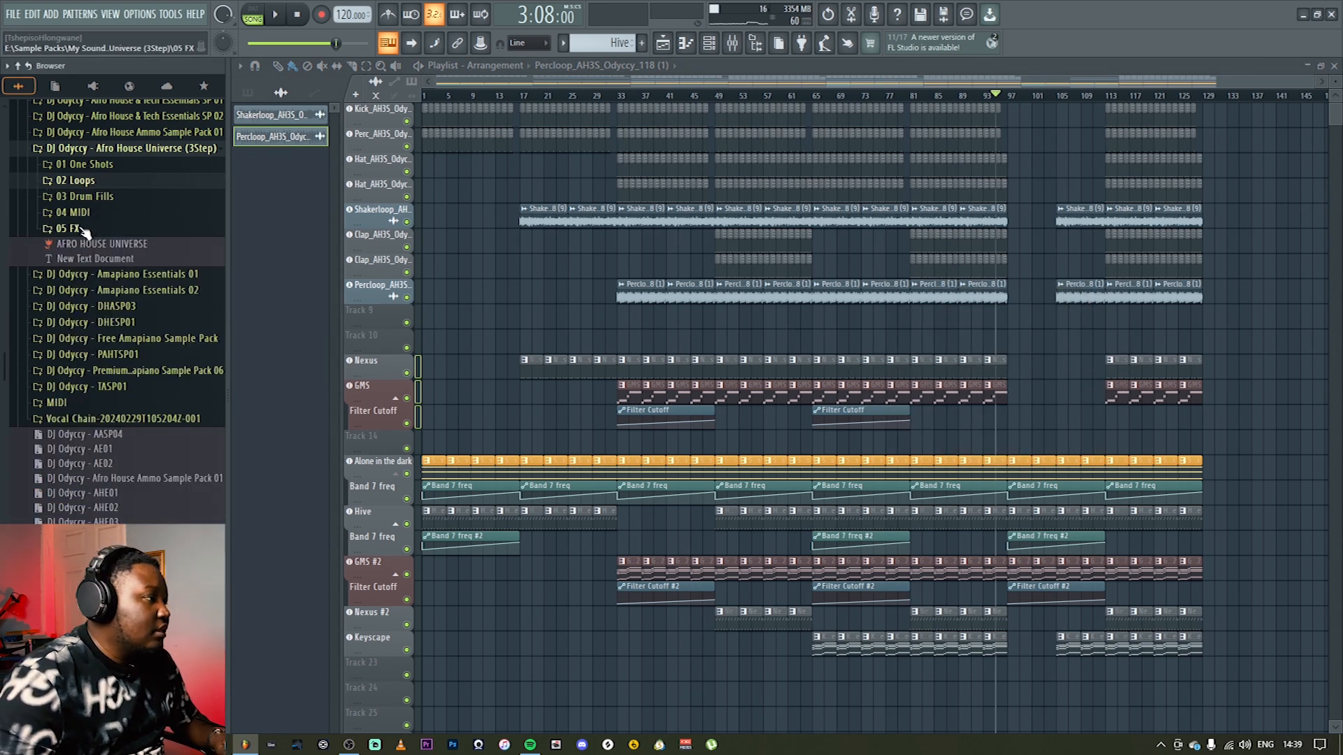
{"action": "left_click", "coordinate": [104, 229]}
{"action": "left_click", "coordinate": [117, 246]}
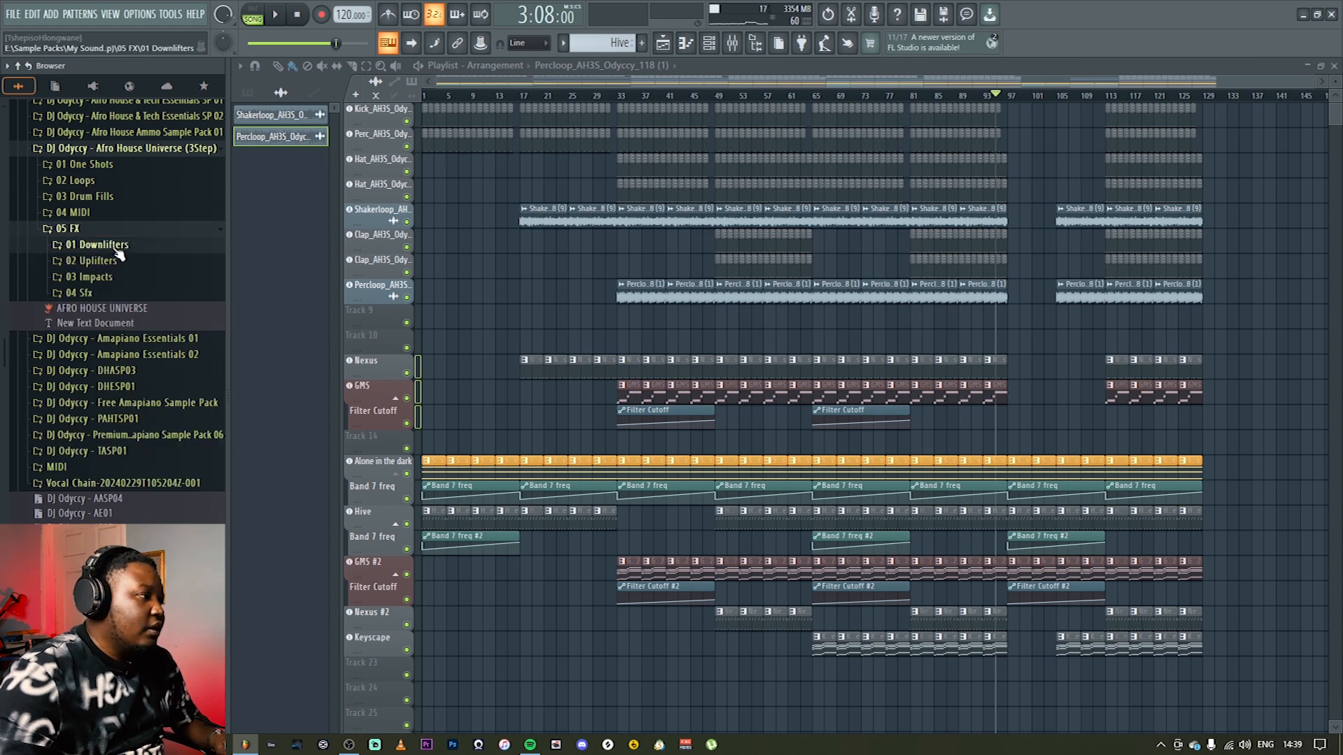
{"action": "left_click", "coordinate": [126, 260]}
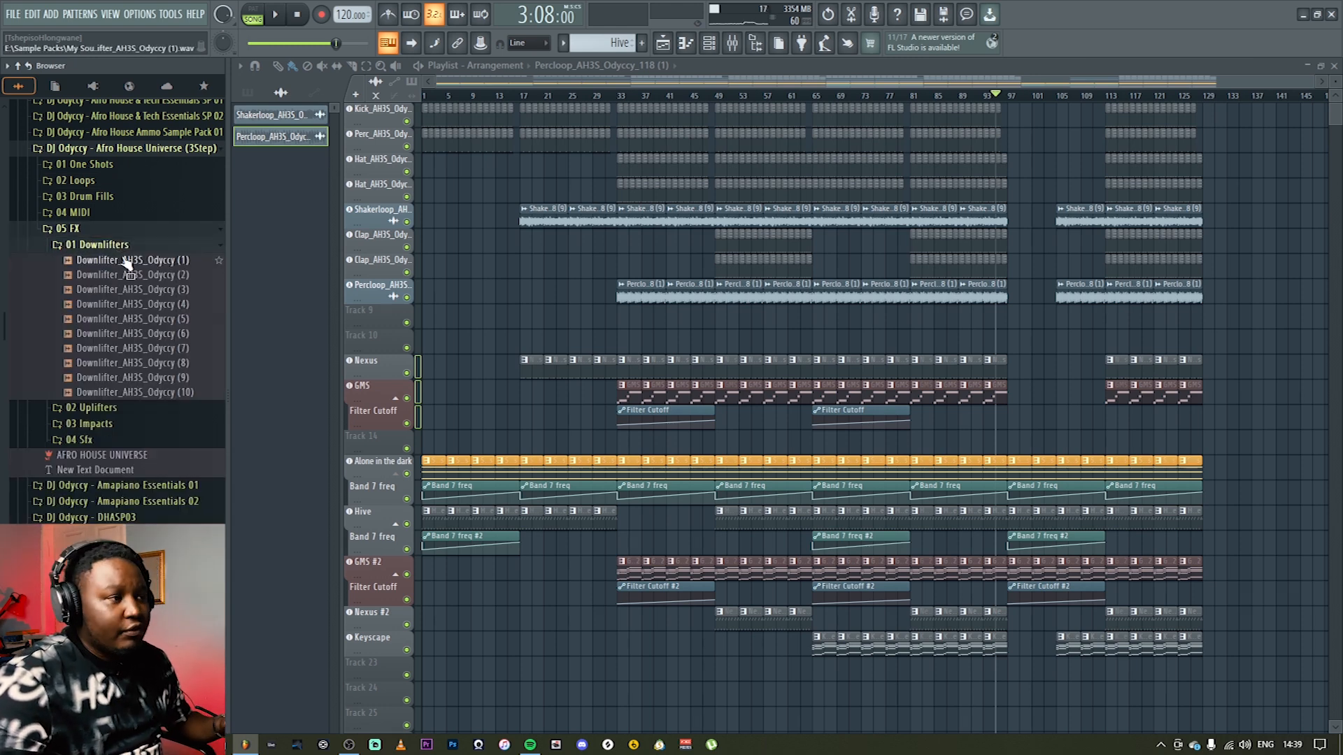
Step: Add Downlifter_AH3S_Odyccy (1) as an audio track on Track 9 and move its clip to bar 1
{"action": "left_click_drag", "start_coordinate": [125, 260], "coordinate": [388, 313]}
{"action": "left_click", "coordinate": [645, 411]}
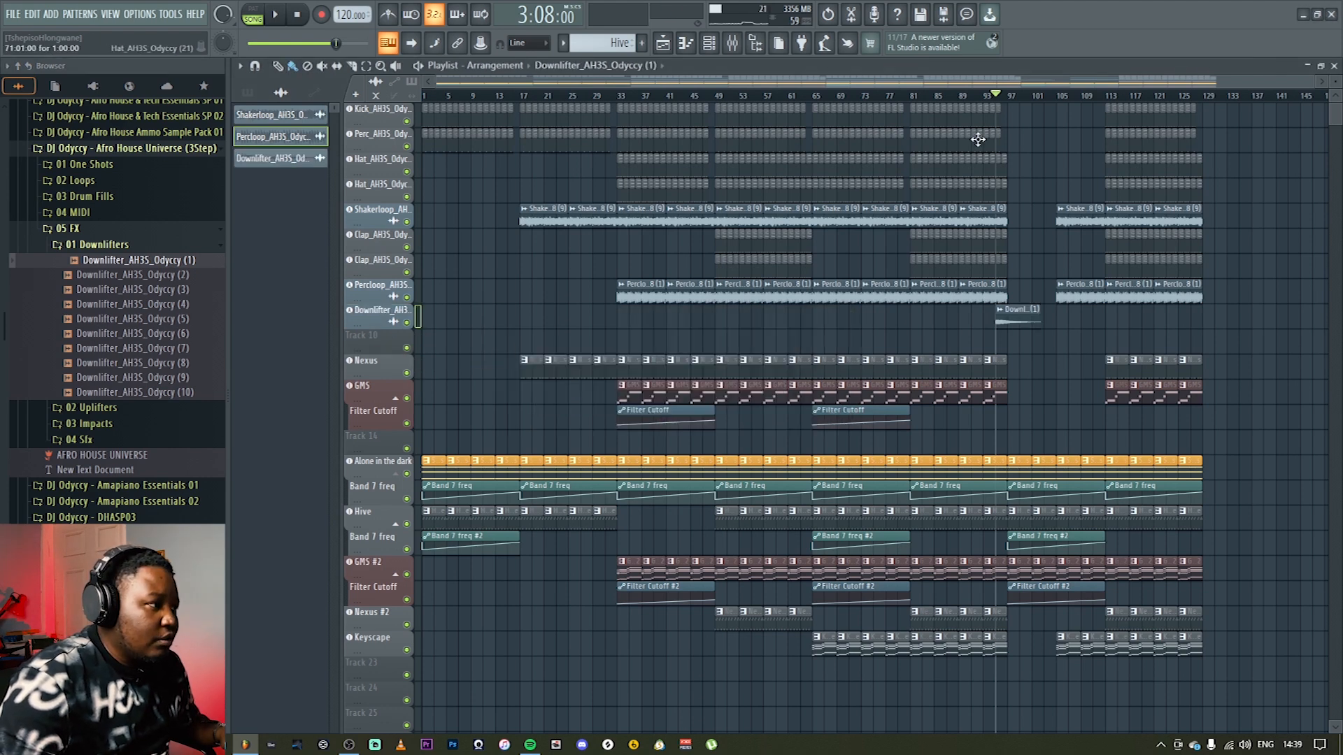
{"action": "left_click_drag", "start_coordinate": [1020, 315], "coordinate": [448, 315]}
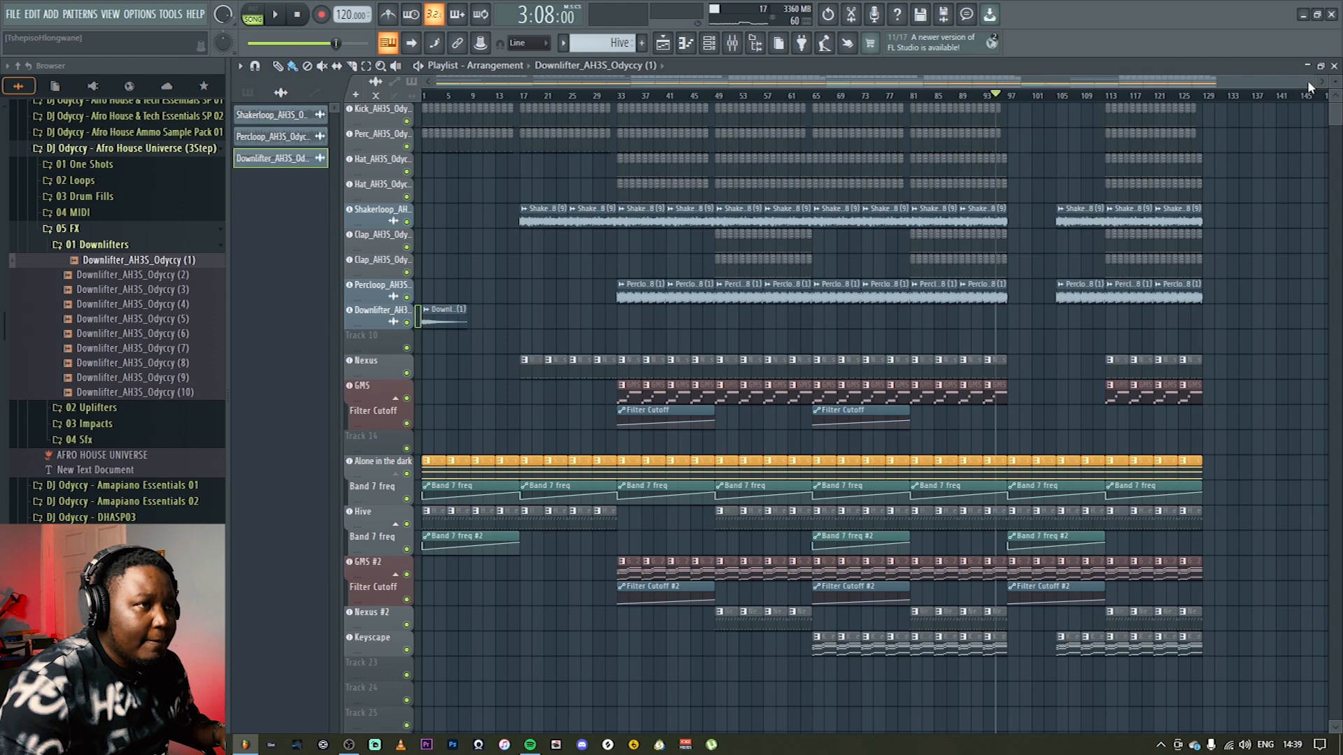
Step: Time-stretch the Downlifter_AH3S_Odyccy (1) sample so its clip fills bars 1 to 9, and close its settings
{"action": "left_click_drag", "start_coordinate": [1309, 82], "coordinate": [690, 82]}
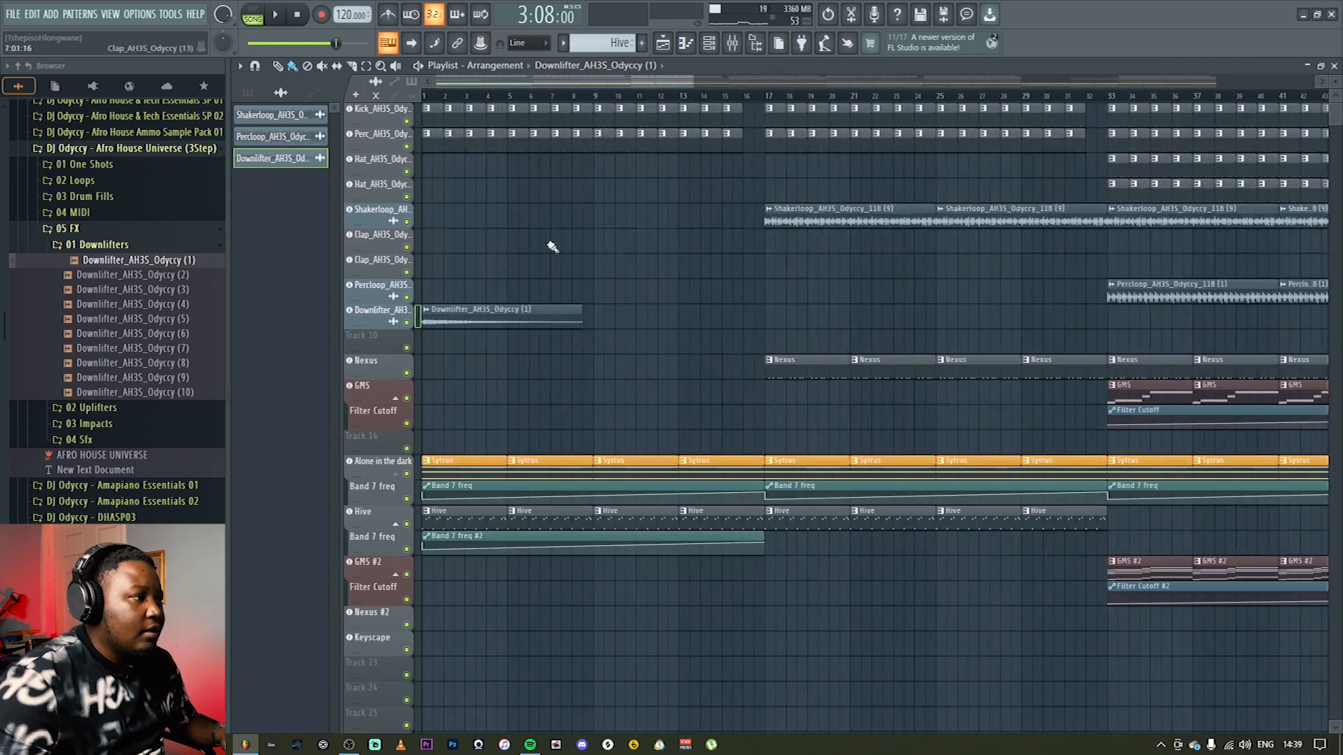
{"action": "double_click", "coordinate": [478, 306]}
{"action": "left_click_drag", "start_coordinate": [467, 130], "coordinate": [704, 377]}
{"action": "left_click_drag", "start_coordinate": [747, 454], "coordinate": [747, 440]}
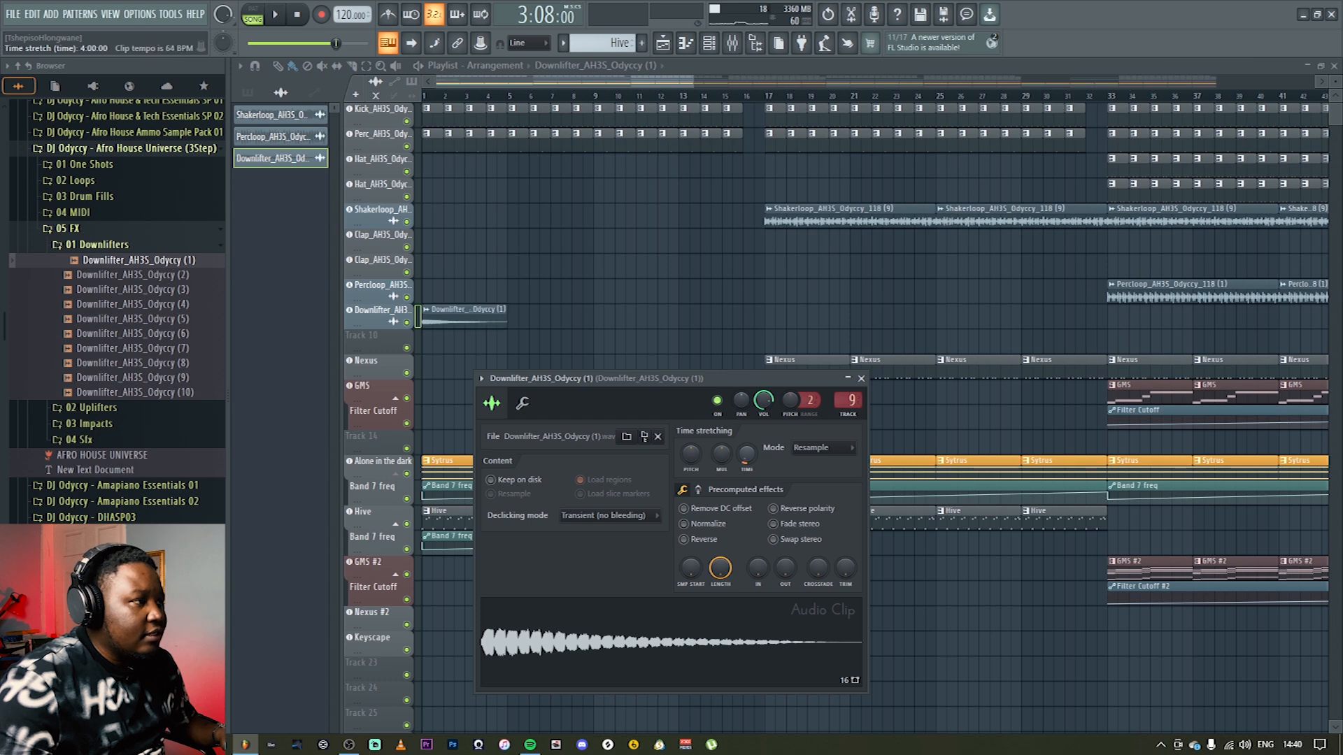
{"action": "left_click", "coordinate": [861, 379]}
Step: Audition Downlifter_AH3S_Odyccy (2) and add it as an audio track on Track 10
{"action": "left_click", "coordinate": [157, 277]}
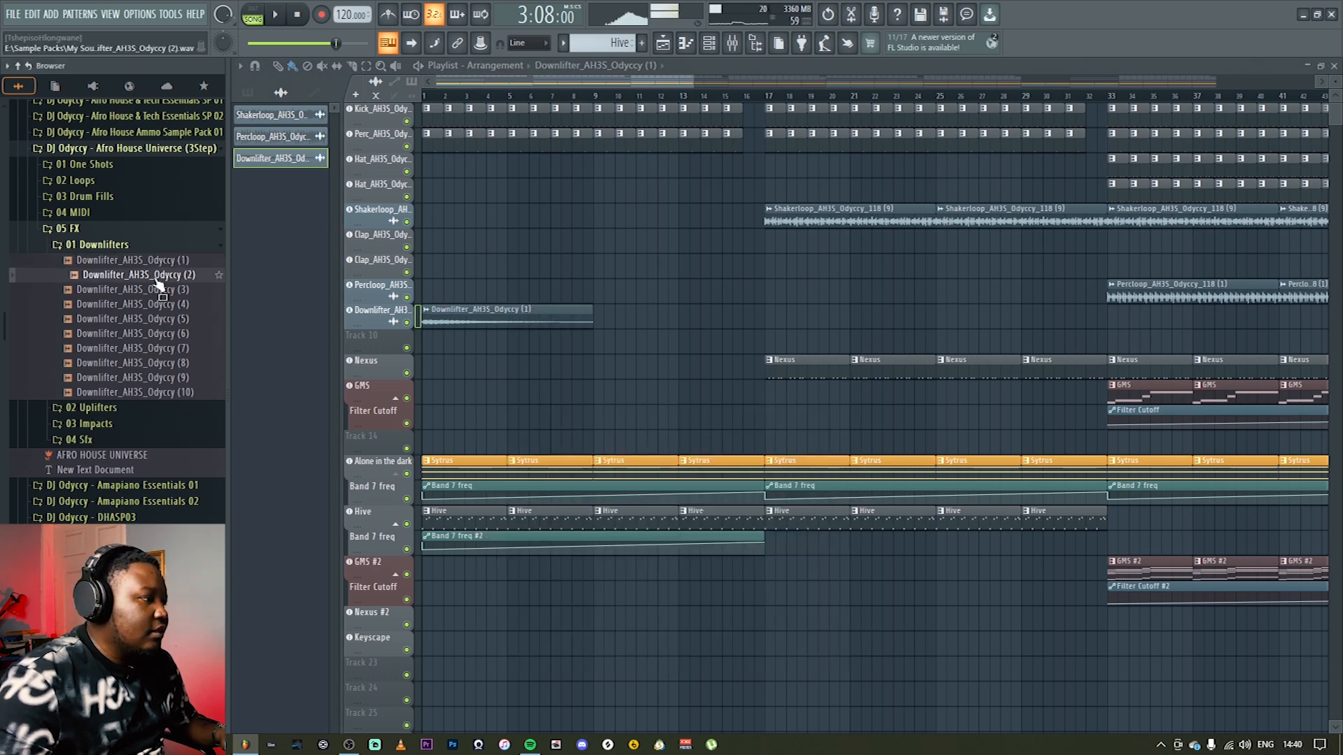
{"action": "left_click_drag", "start_coordinate": [157, 284], "coordinate": [399, 344]}
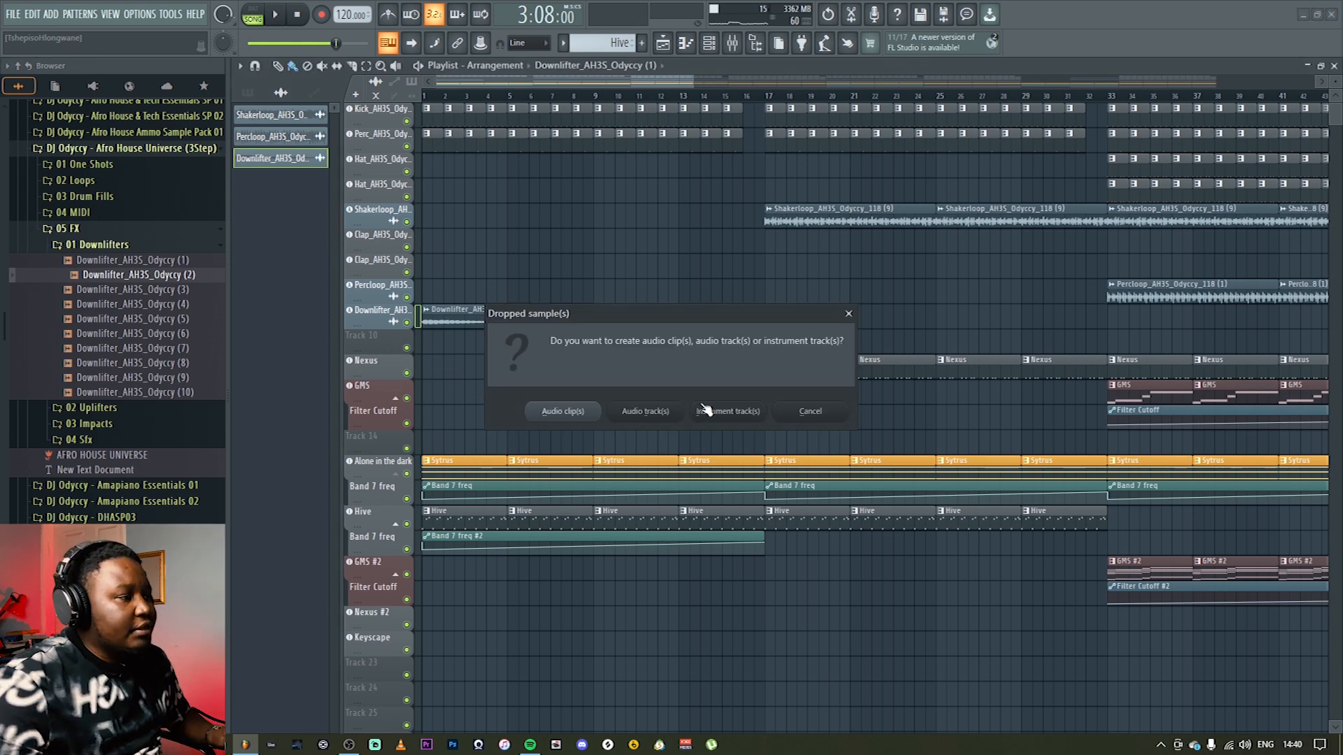
{"action": "left_click", "coordinate": [671, 414]}
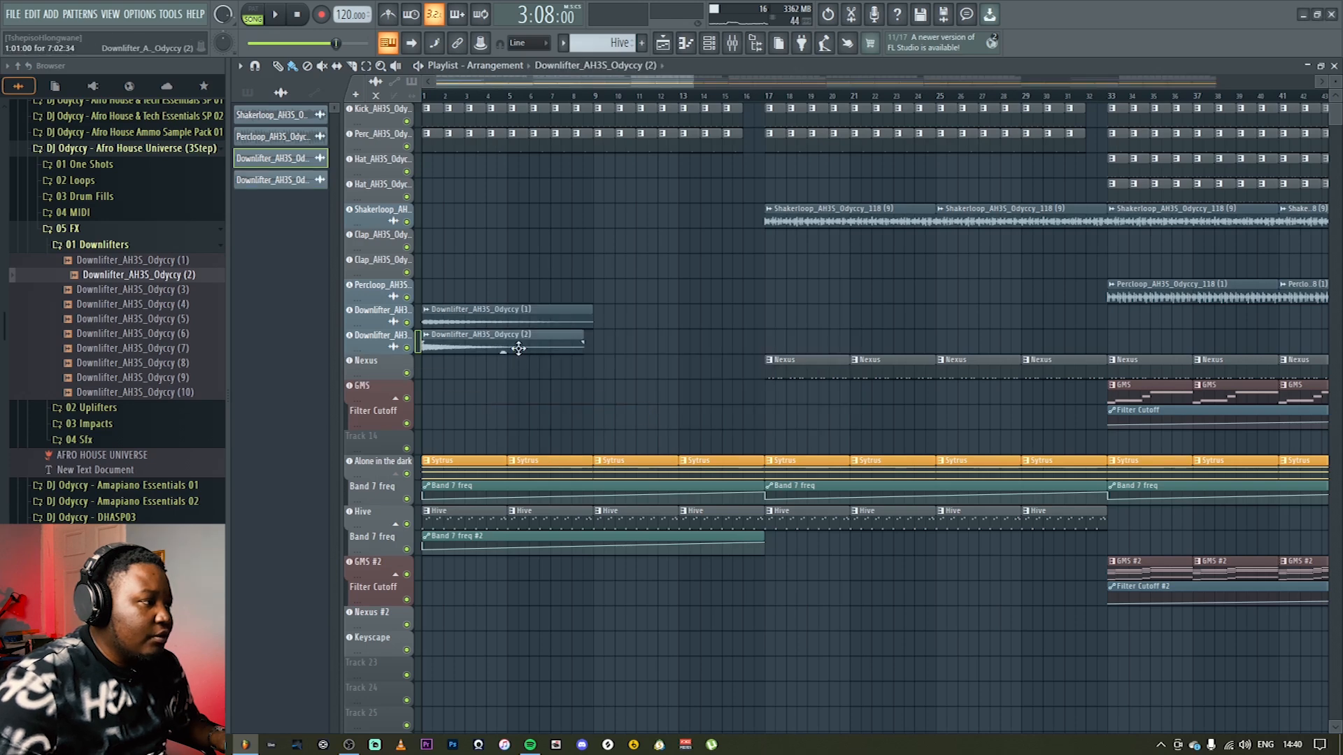
Step: Time-stretch the Downlifter_AH3S_Odyccy (2) sample to 8:00:00 and reverse it
{"action": "left_click", "coordinate": [480, 341]}
{"action": "double_click", "coordinate": [510, 337]}
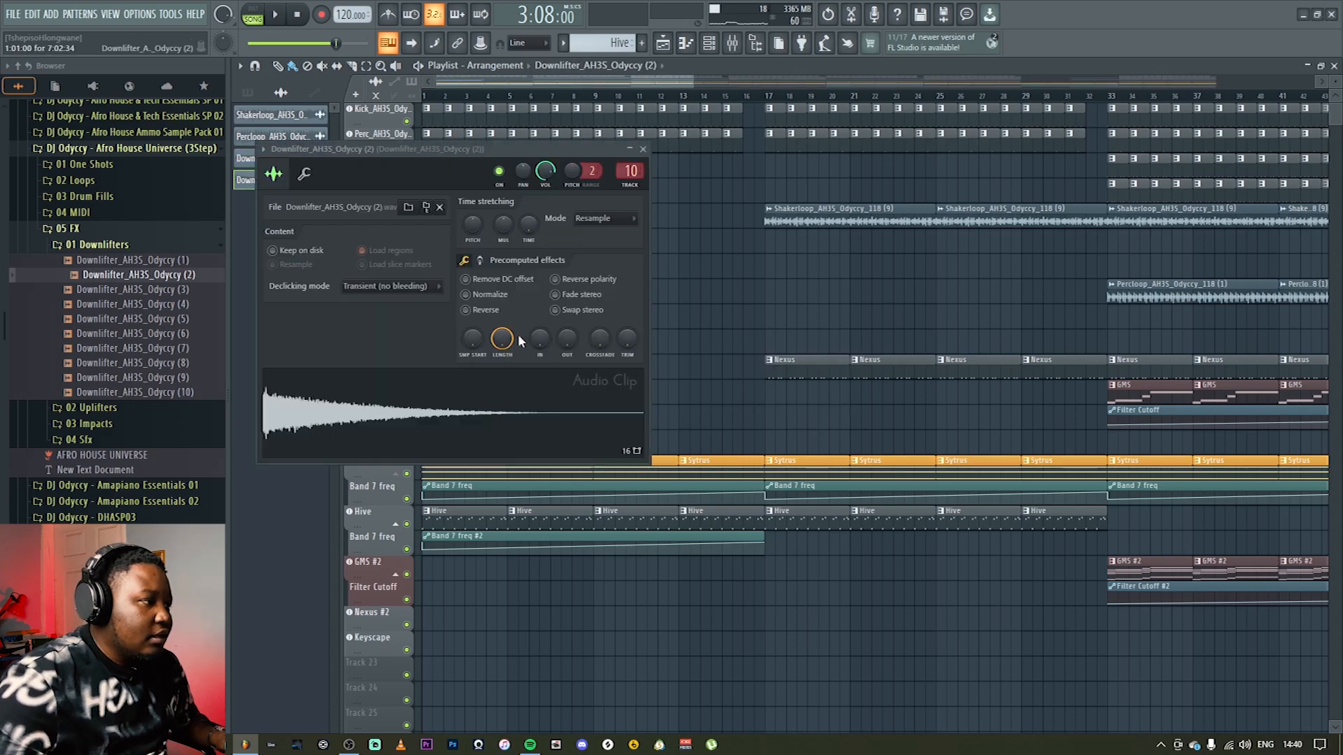
{"action": "left_click_drag", "start_coordinate": [537, 145], "coordinate": [1034, 213]}
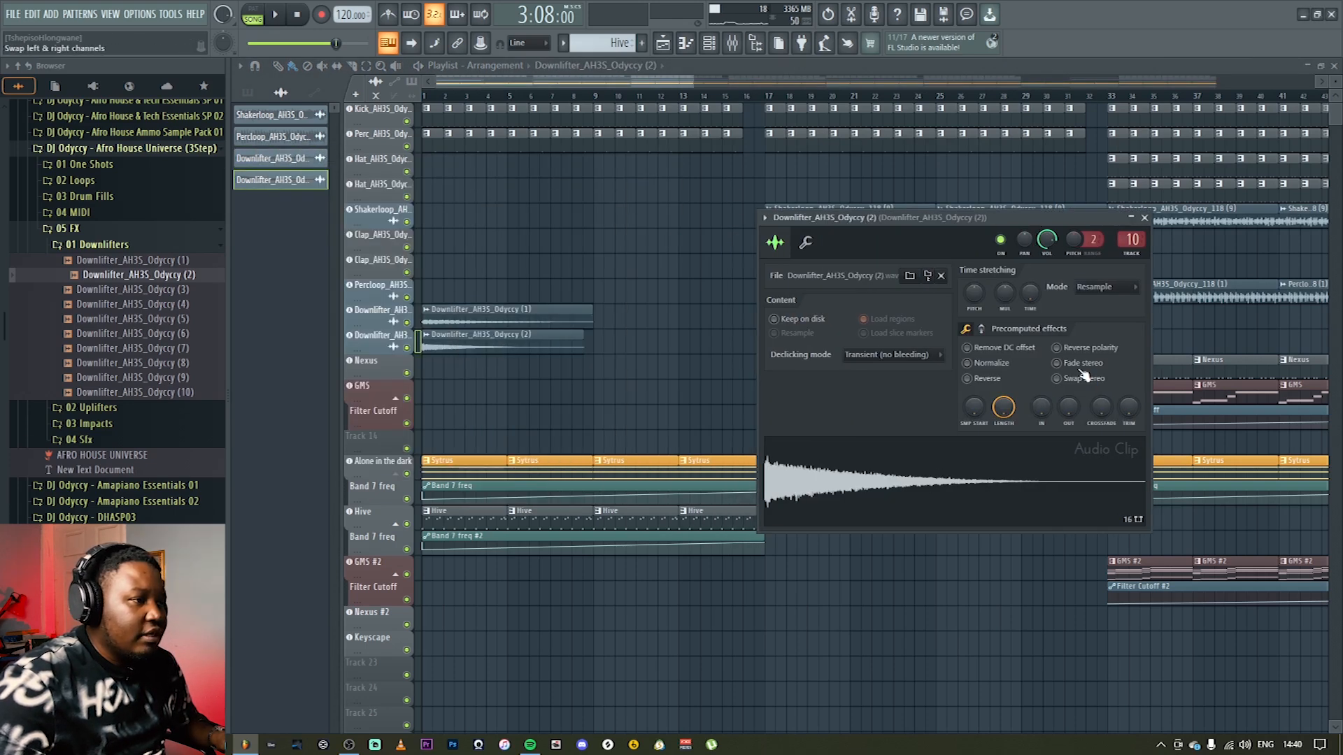
{"action": "left_click_drag", "start_coordinate": [1030, 294], "coordinate": [1030, 310]}
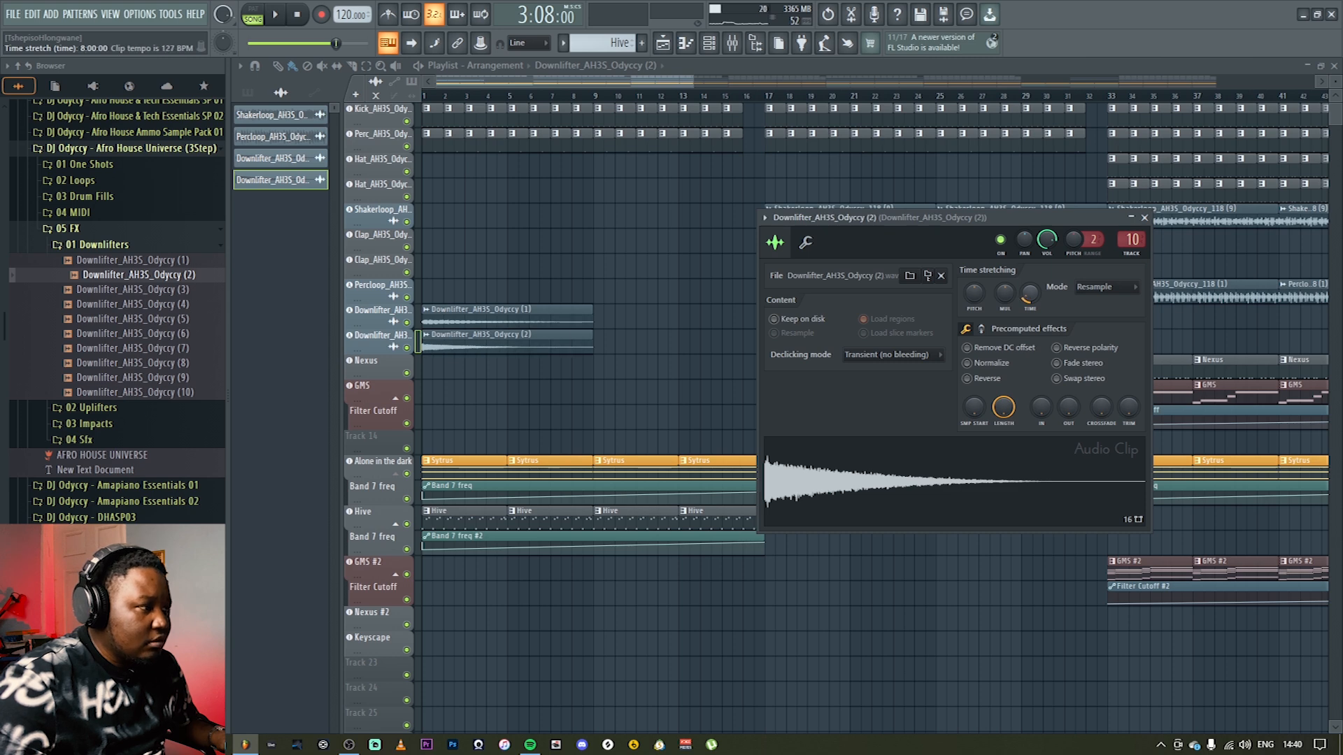
{"action": "left_click", "coordinate": [968, 379]}
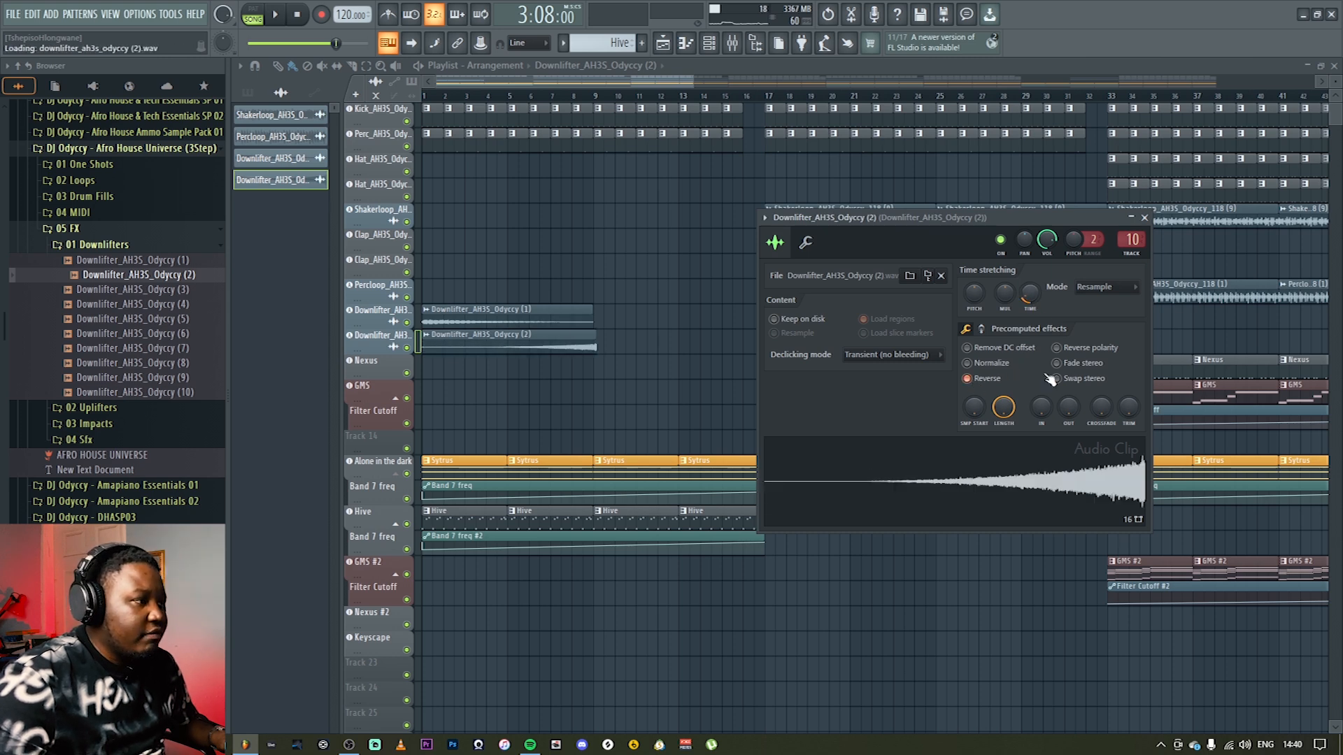
{"action": "left_click", "coordinate": [976, 382]}
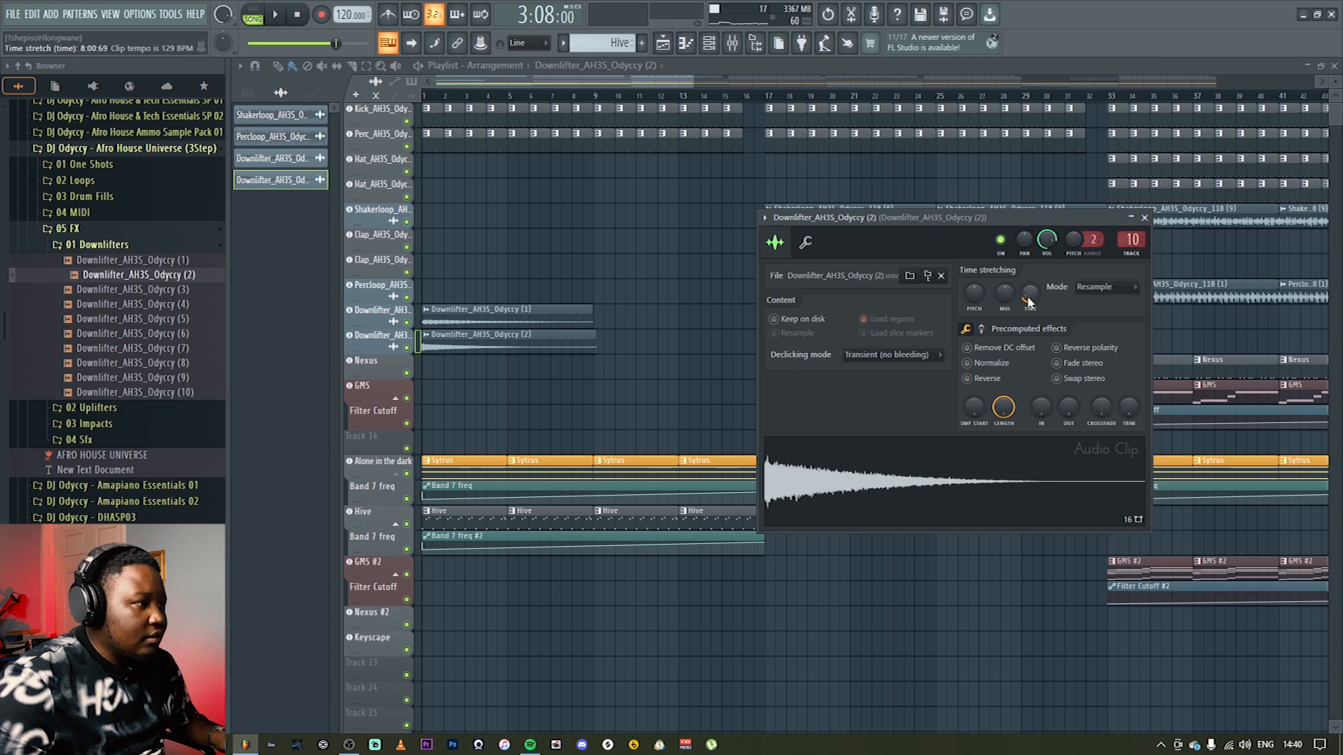
{"action": "left_click", "coordinate": [975, 381]}
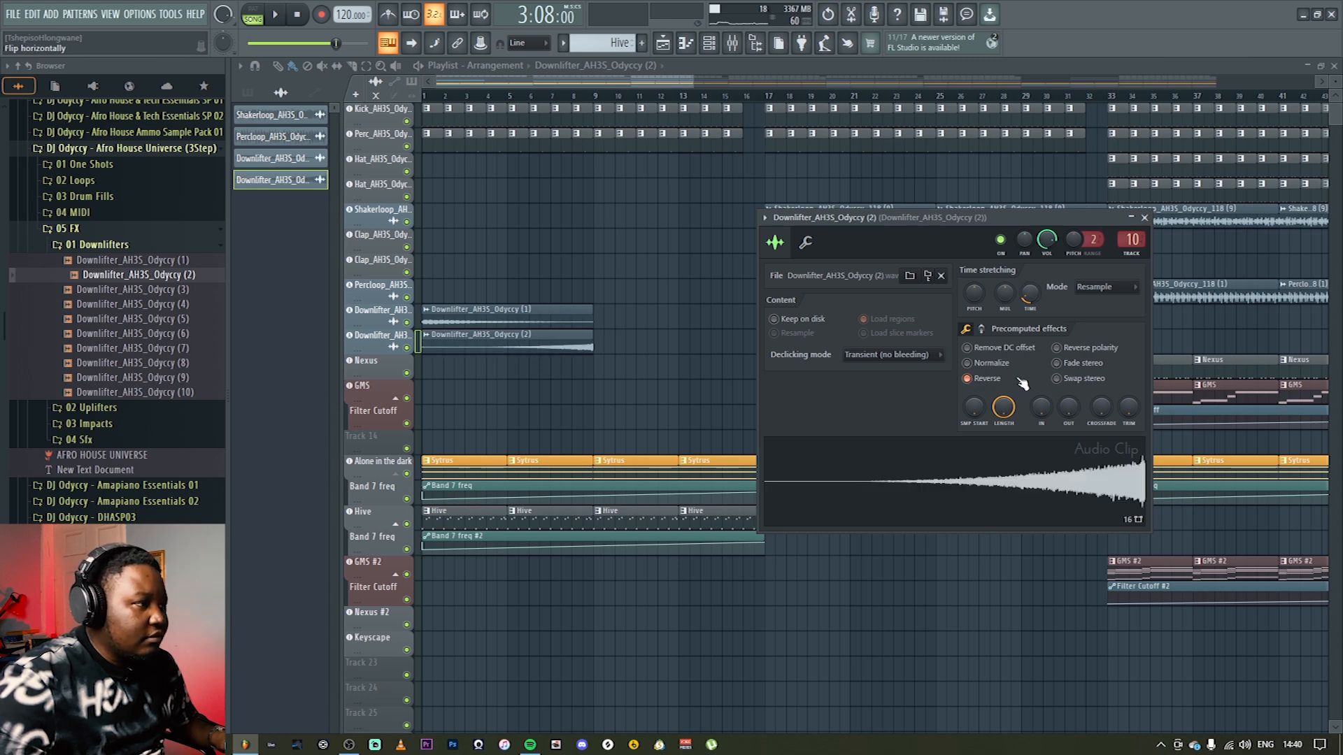
{"action": "left_click", "coordinate": [1145, 218]}
Step: Move the reversed Downlifter (2) clip to bar 9 and repeat both downlifter clips every 16 bars up to bar 129
{"action": "left_click_drag", "start_coordinate": [490, 335], "coordinate": [710, 345]}
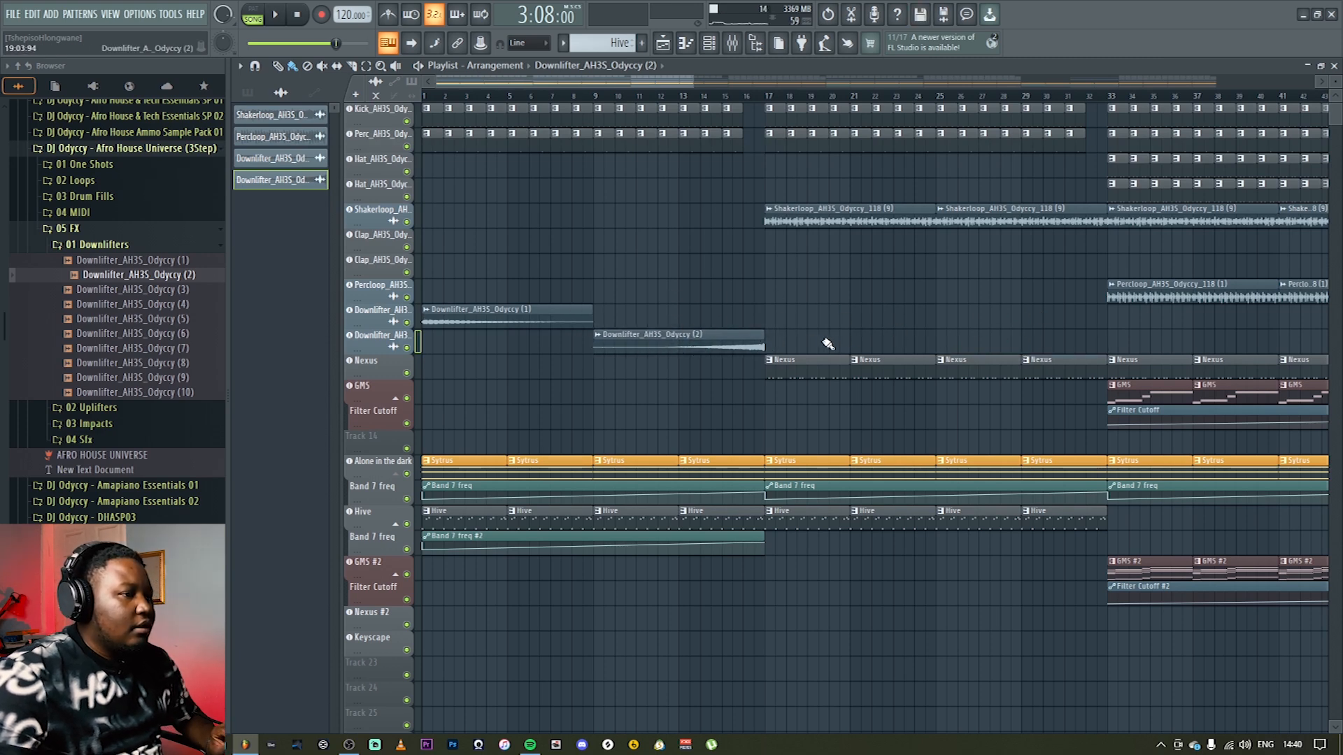
{"action": "left_click_drag", "start_coordinate": [804, 351], "coordinate": [421, 303]}
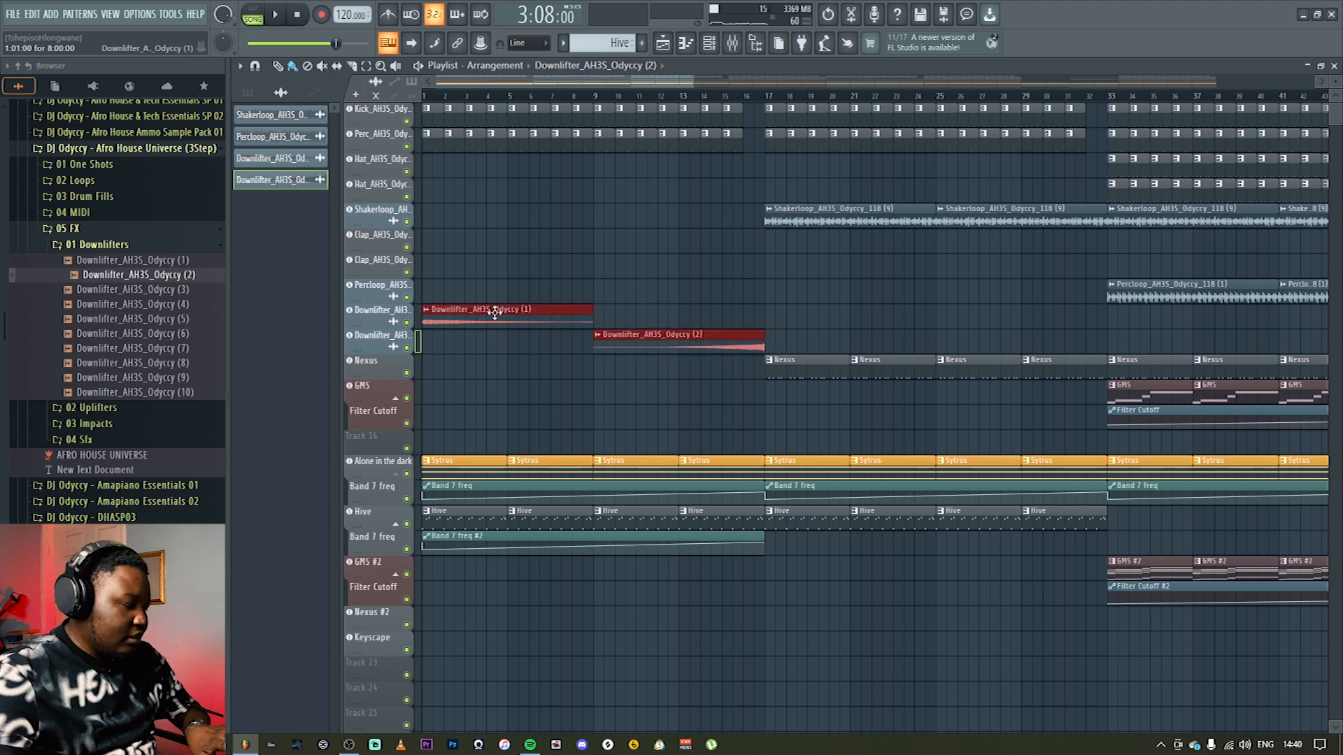
{"action": "key", "text": "ctrl+b"}
{"action": "key", "text": "ctrl+b"}
{"action": "key", "text": "ctrl+b"}
{"action": "key", "text": "ctrl+b"}
{"action": "key", "text": "ctrl+b"}
{"action": "key", "text": "ctrl+b"}
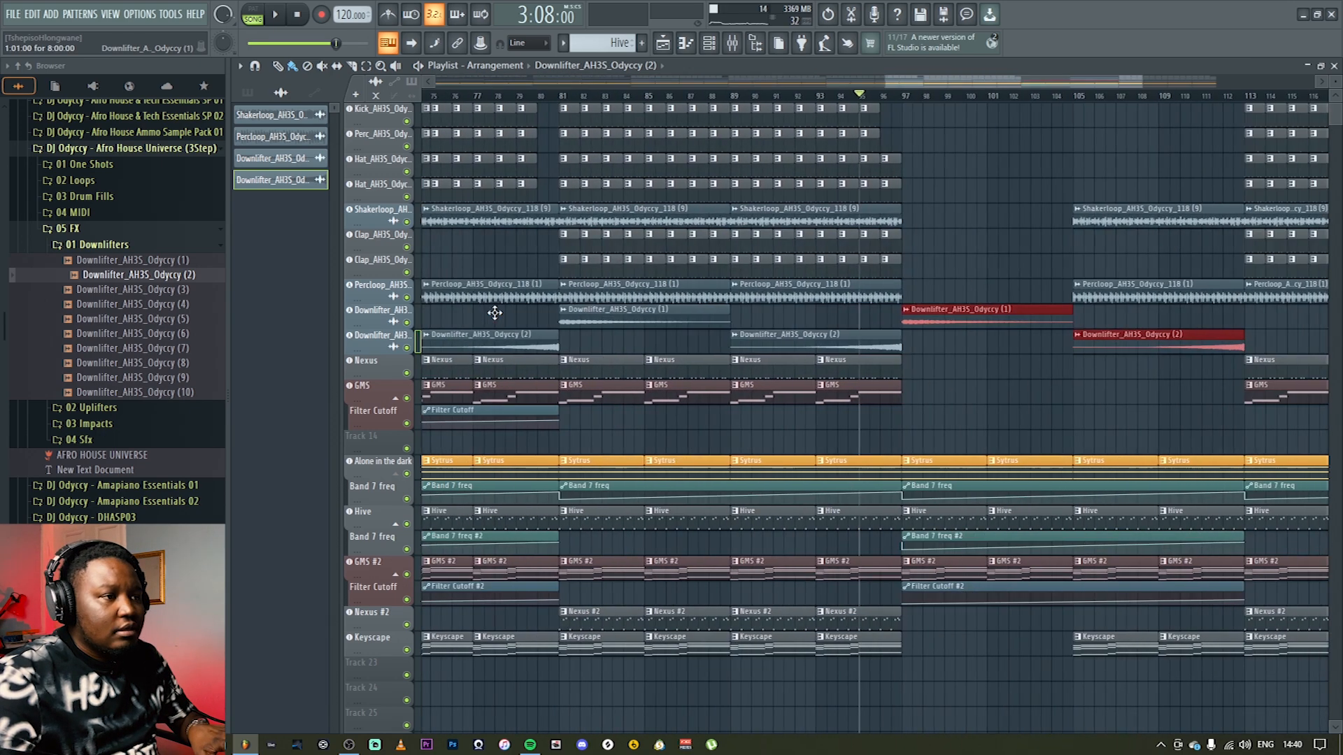
{"action": "key", "text": "ctrl+b"}
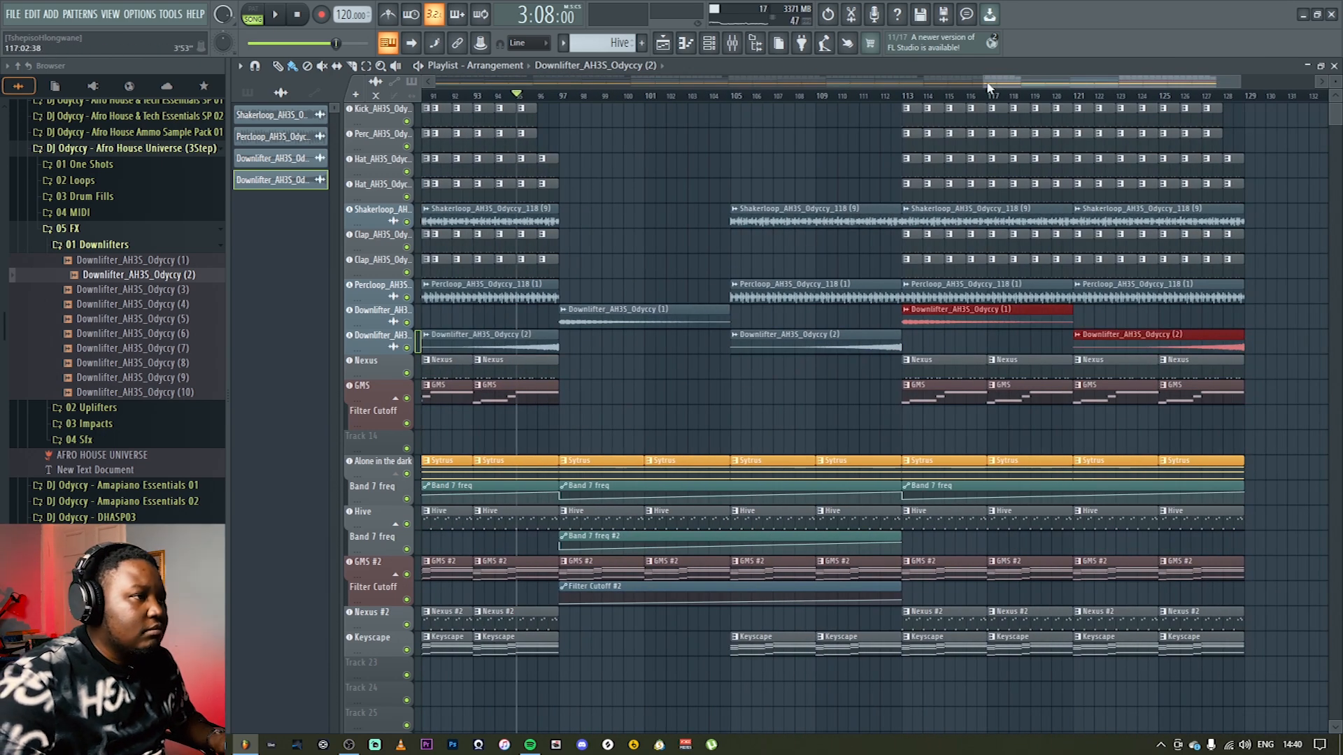
Step: Play the song from bar 95 while lowering both downlifter mixer tracks, with Downlifter (1) at 41% and Downlifter (2) slightly below 40%, and stop playback
{"action": "left_click_drag", "start_coordinate": [983, 82], "coordinate": [434, 83]}
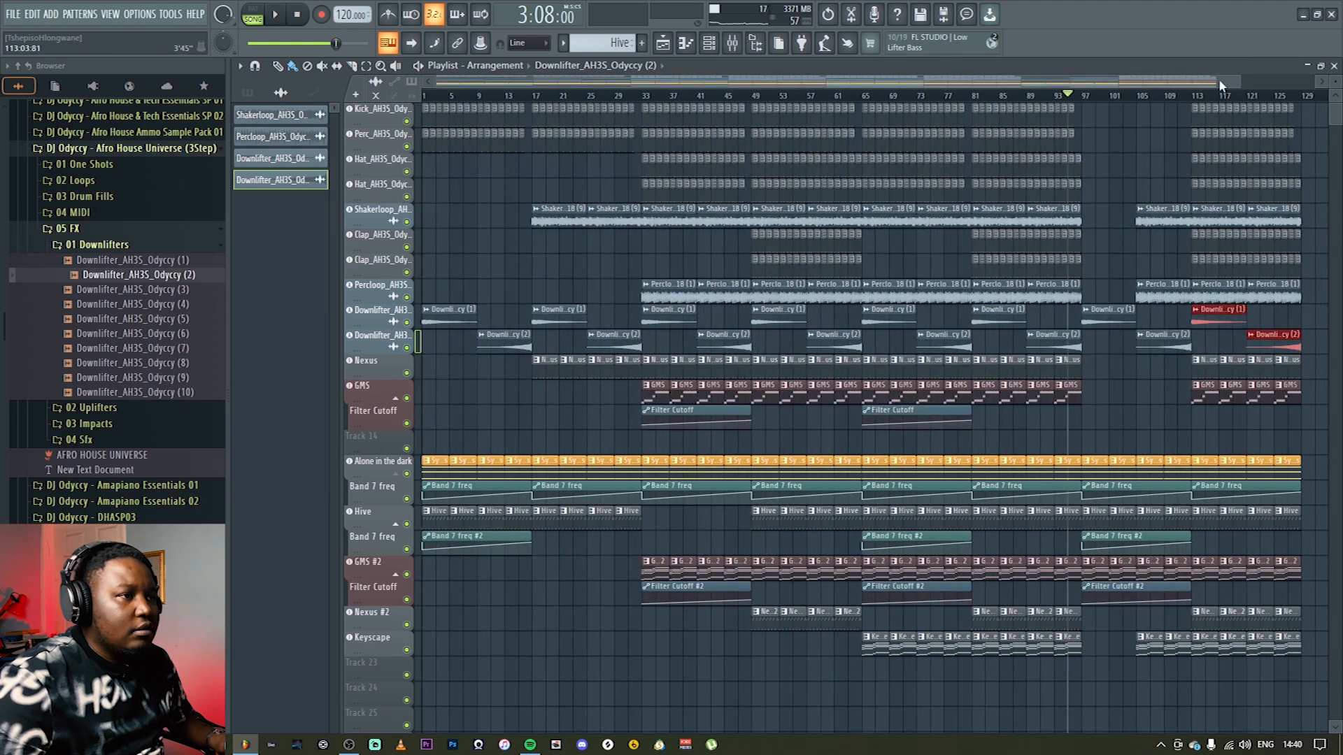
{"action": "left_click_drag", "start_coordinate": [1237, 80], "coordinate": [1320, 81]}
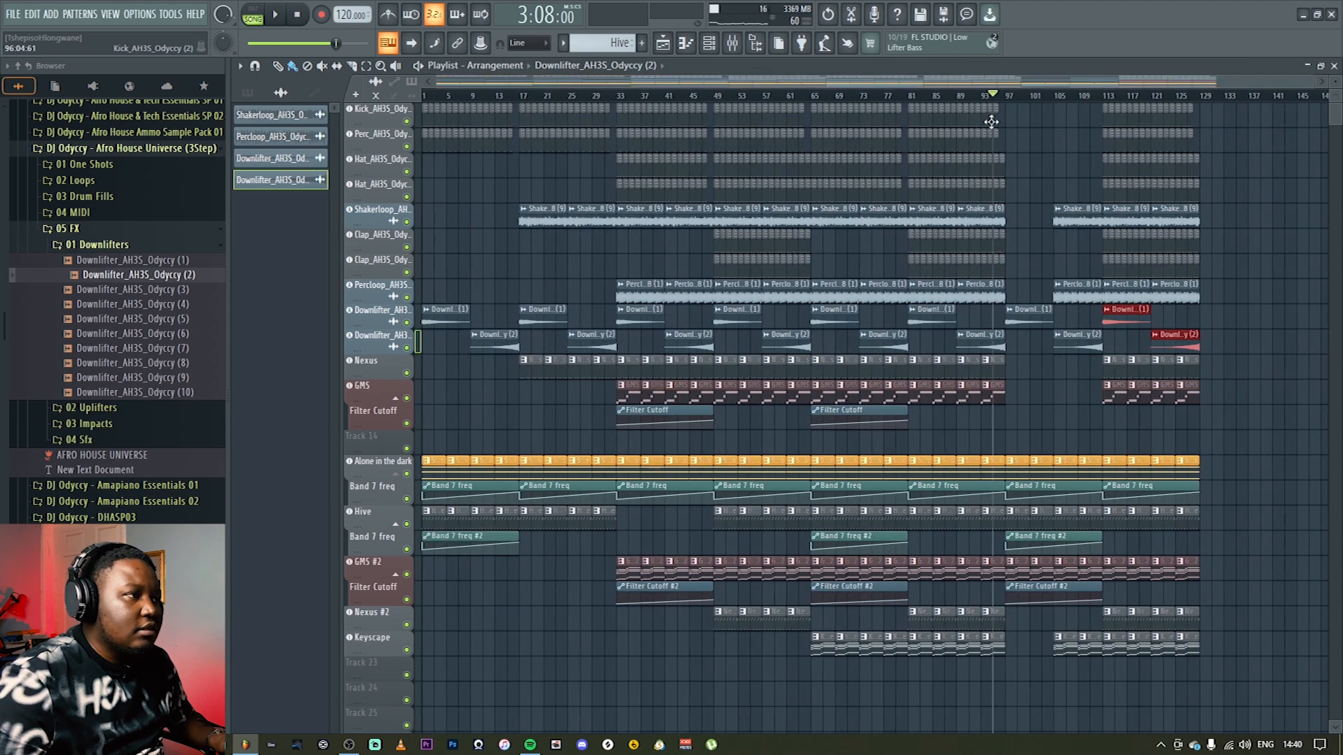
{"action": "left_click", "coordinate": [733, 44]}
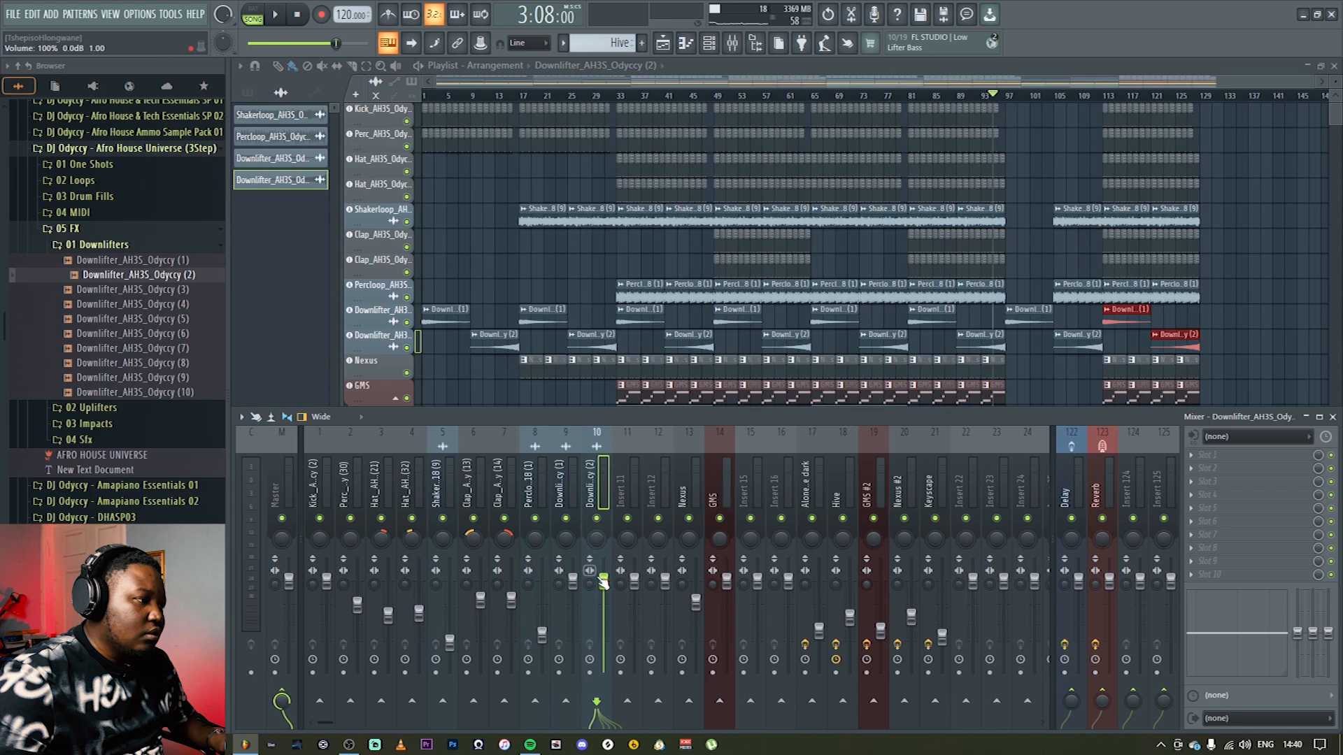
{"action": "left_click", "coordinate": [577, 498], "text": "ctrl"}
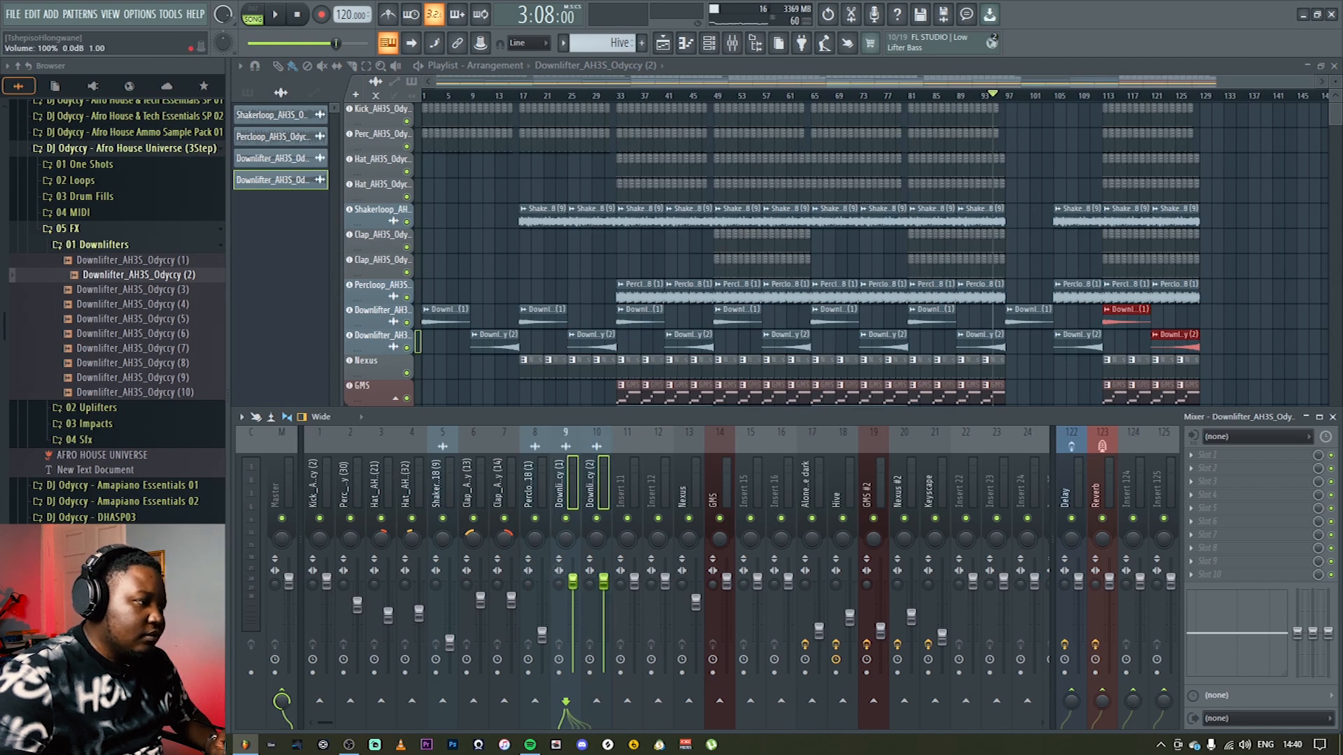
{"action": "key", "text": "space"}
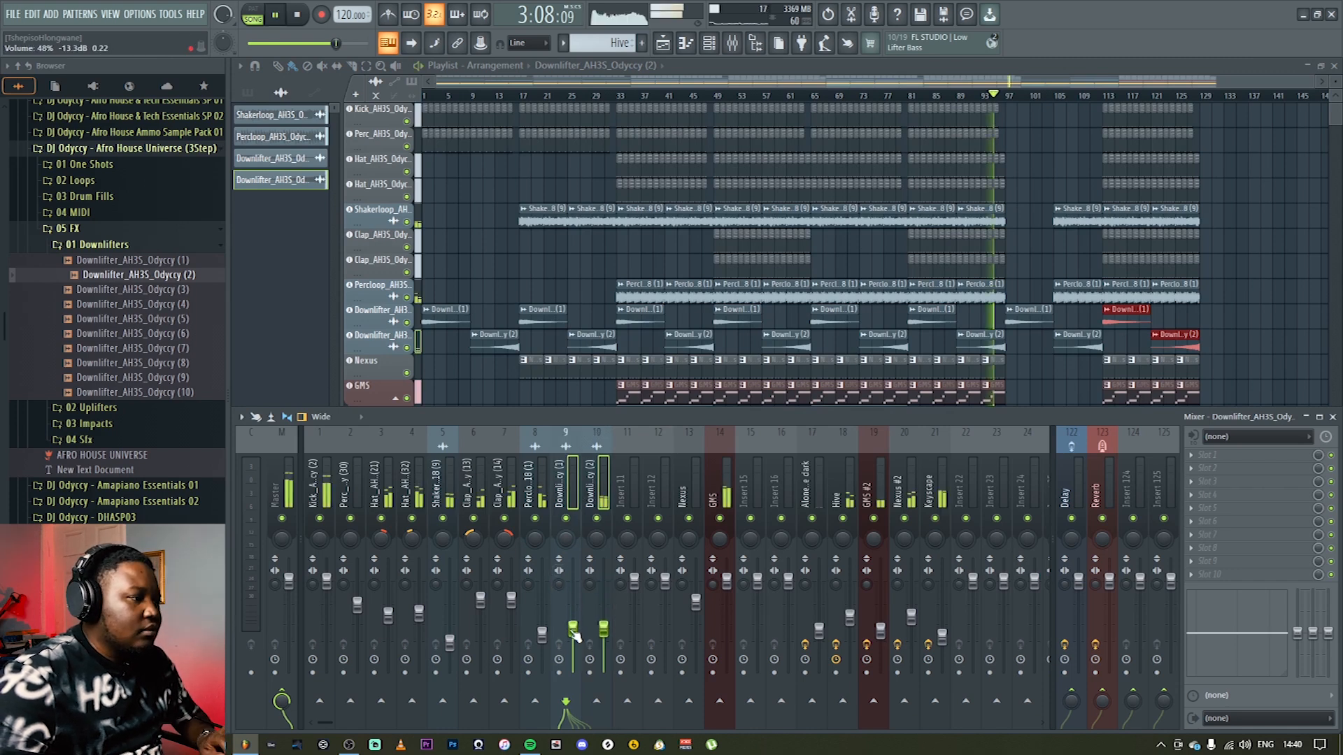
{"action": "left_click", "coordinate": [604, 499]}
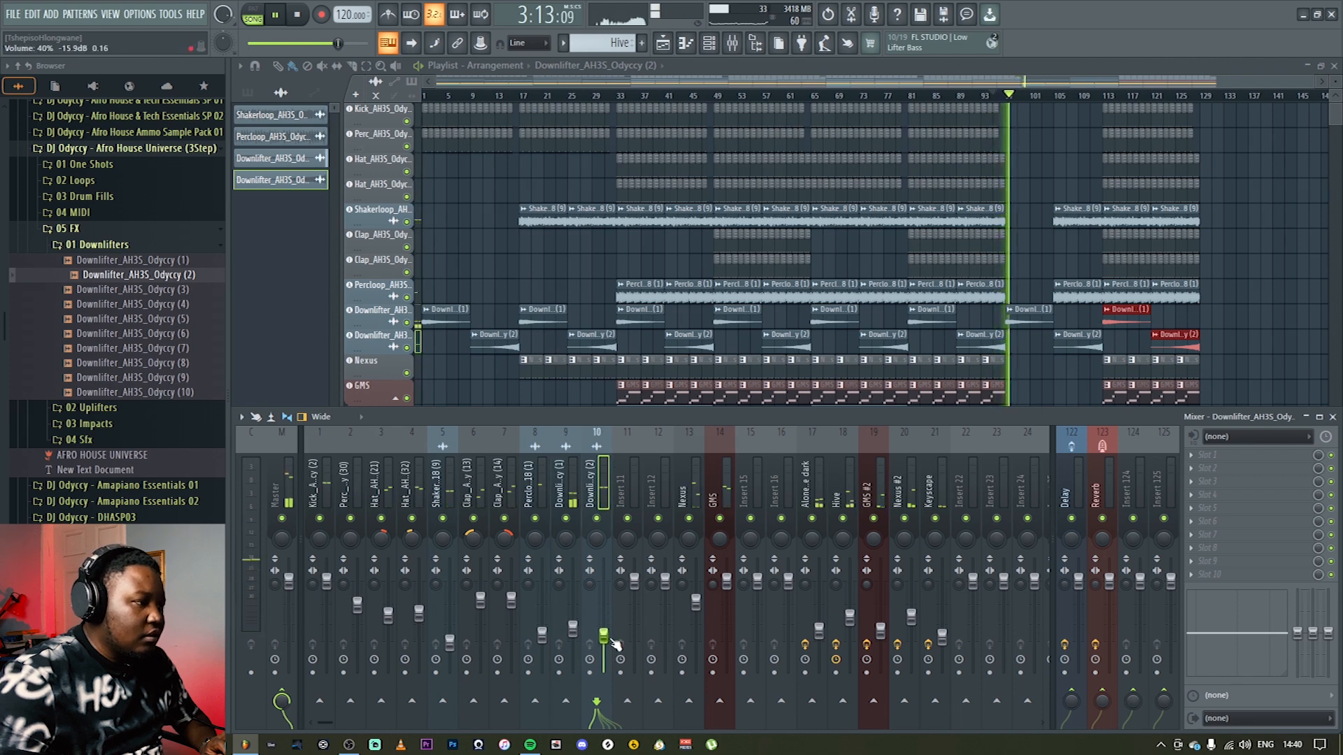
{"action": "left_click_drag", "start_coordinate": [575, 627], "coordinate": [575, 637]}
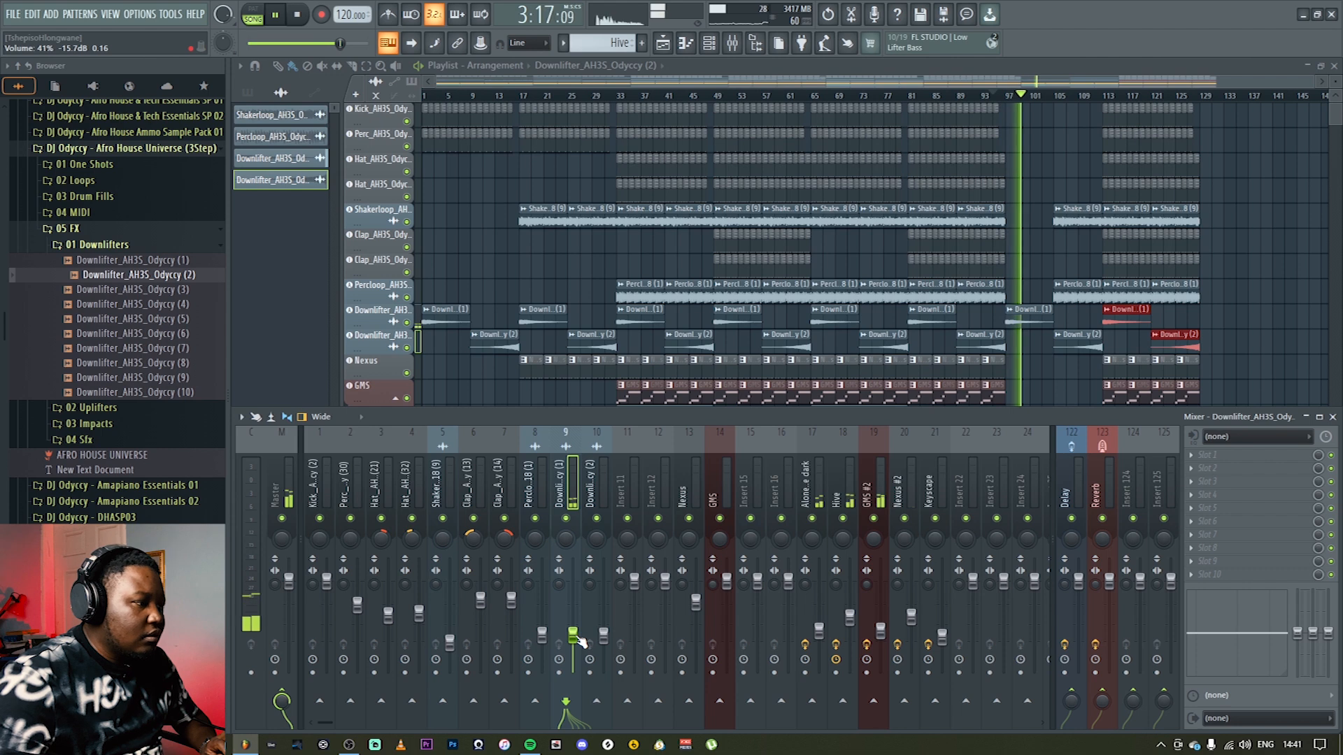
{"action": "left_click_drag", "start_coordinate": [603, 633], "coordinate": [604, 639]}
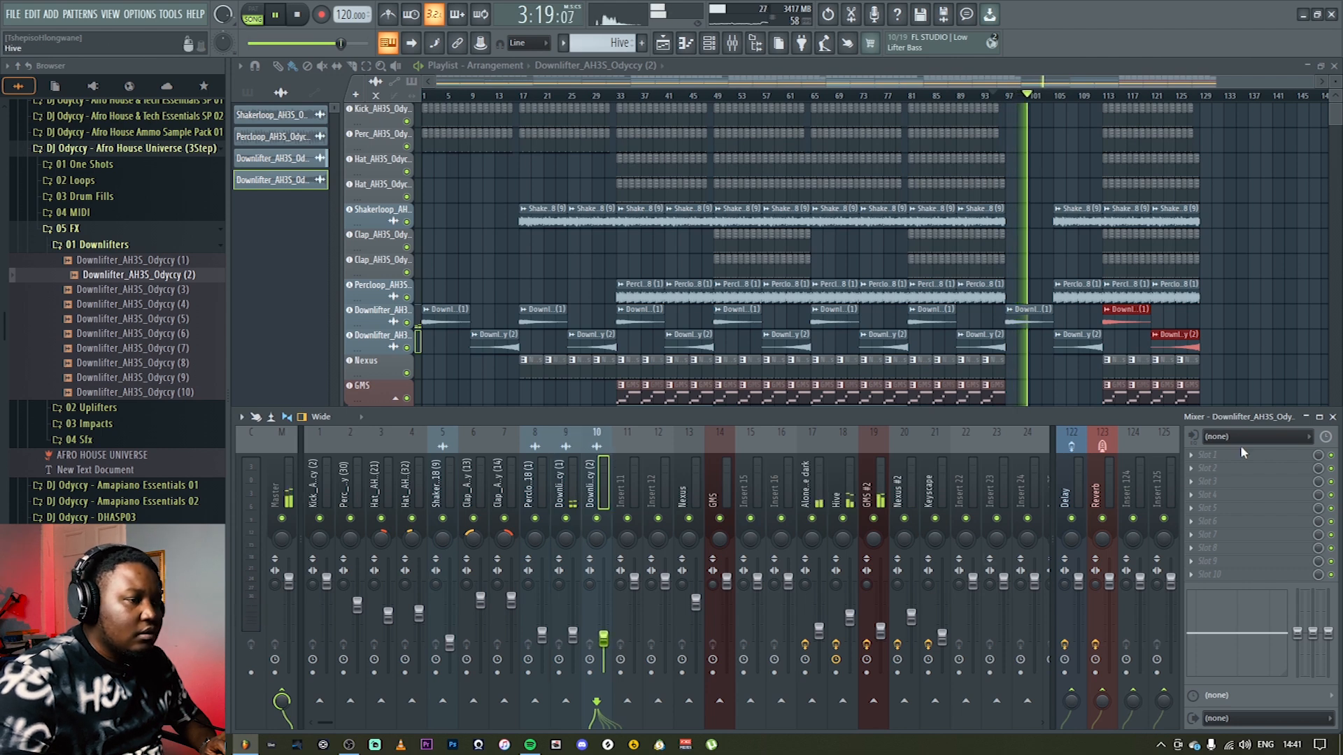
{"action": "key", "text": "space"}
{"action": "key", "text": "F9"}
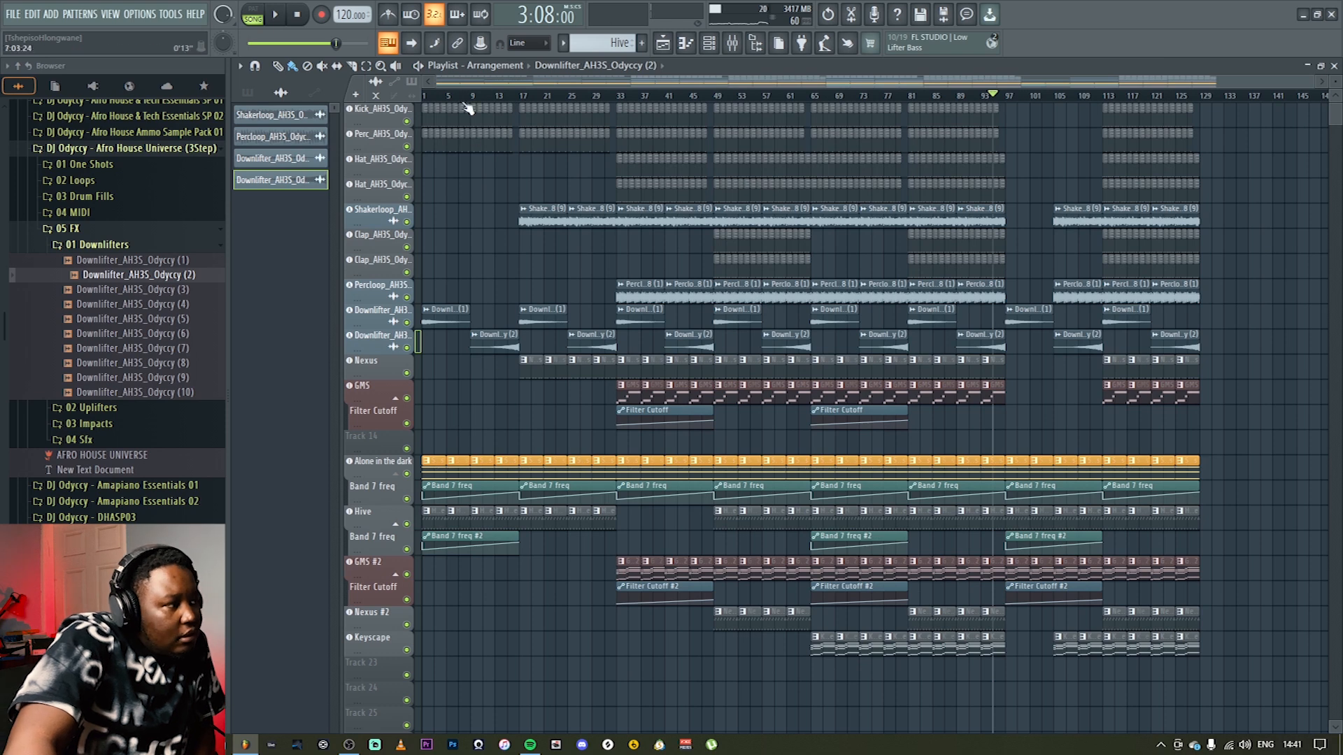
Step: Play the song from the beginning and lower the Downlifter (1) and Downlifter (2) mixer volumes a little further
{"action": "left_click", "coordinate": [430, 100]}
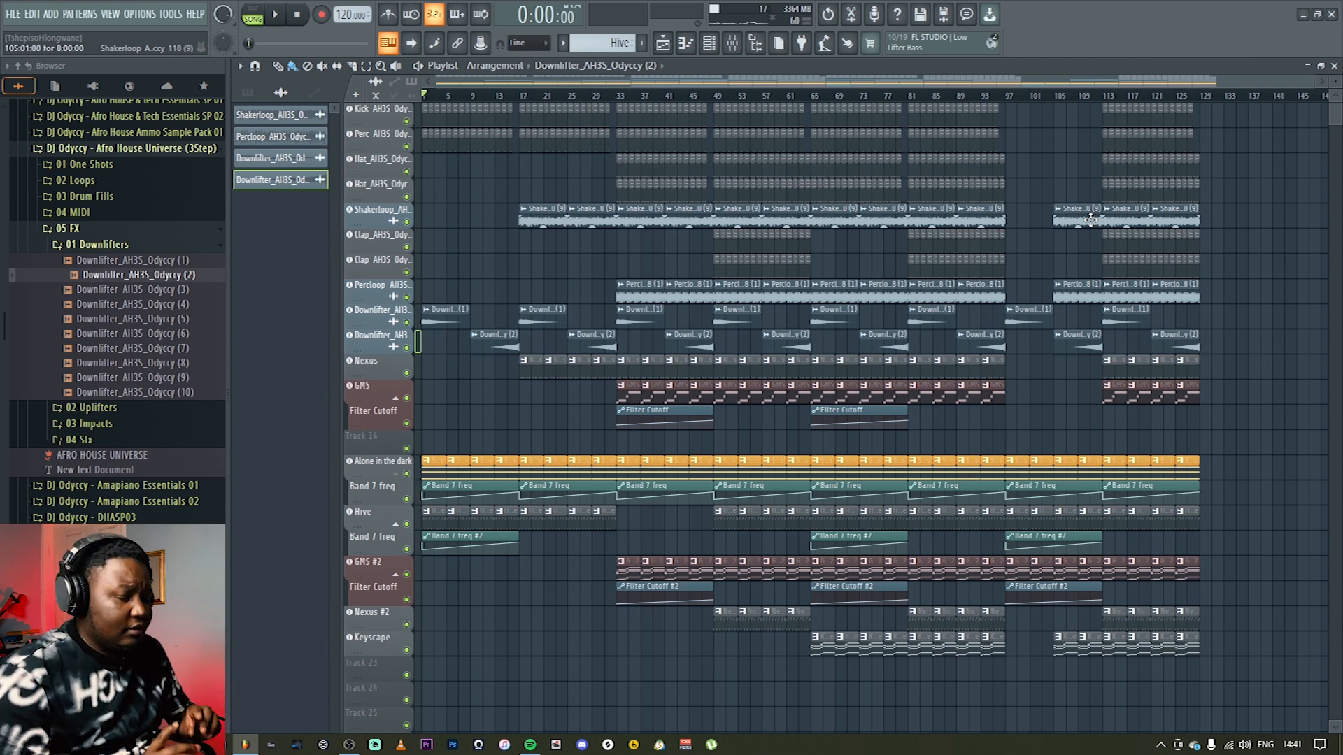
{"action": "key", "text": "space"}
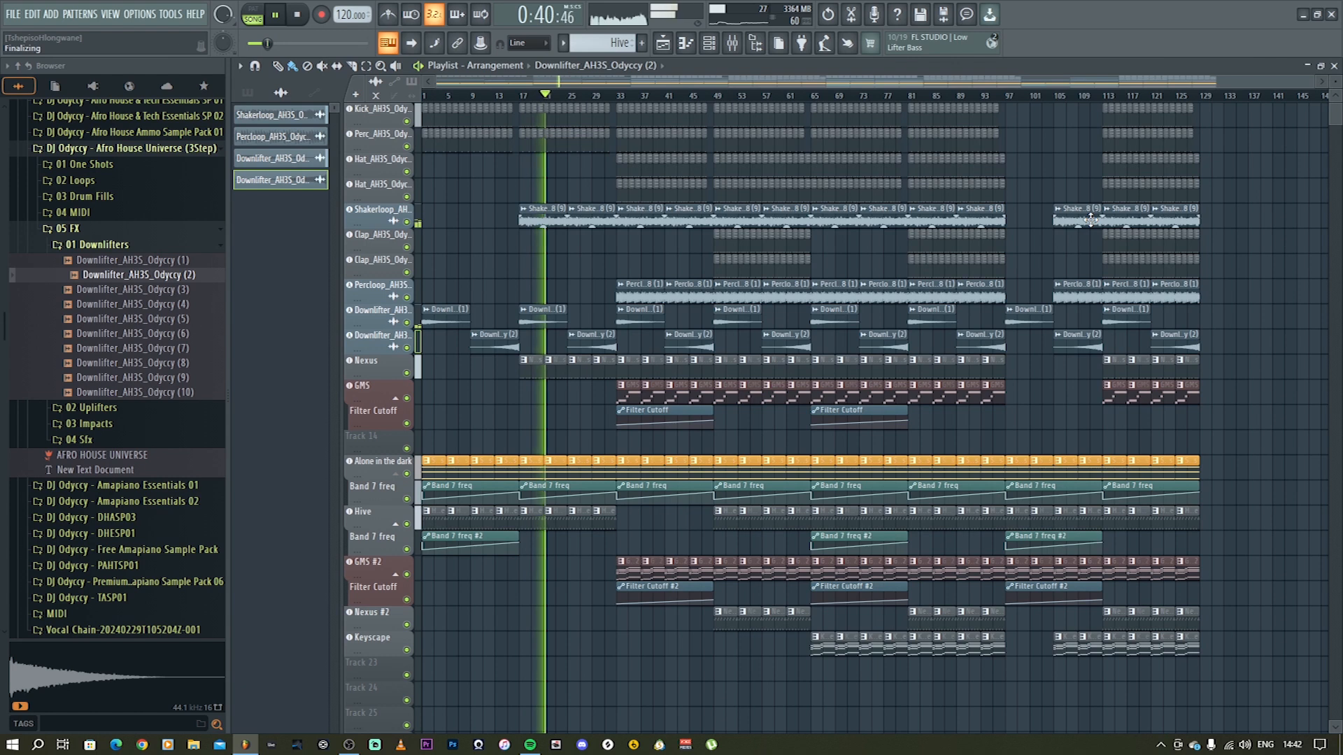
{"action": "left_click", "coordinate": [732, 43]}
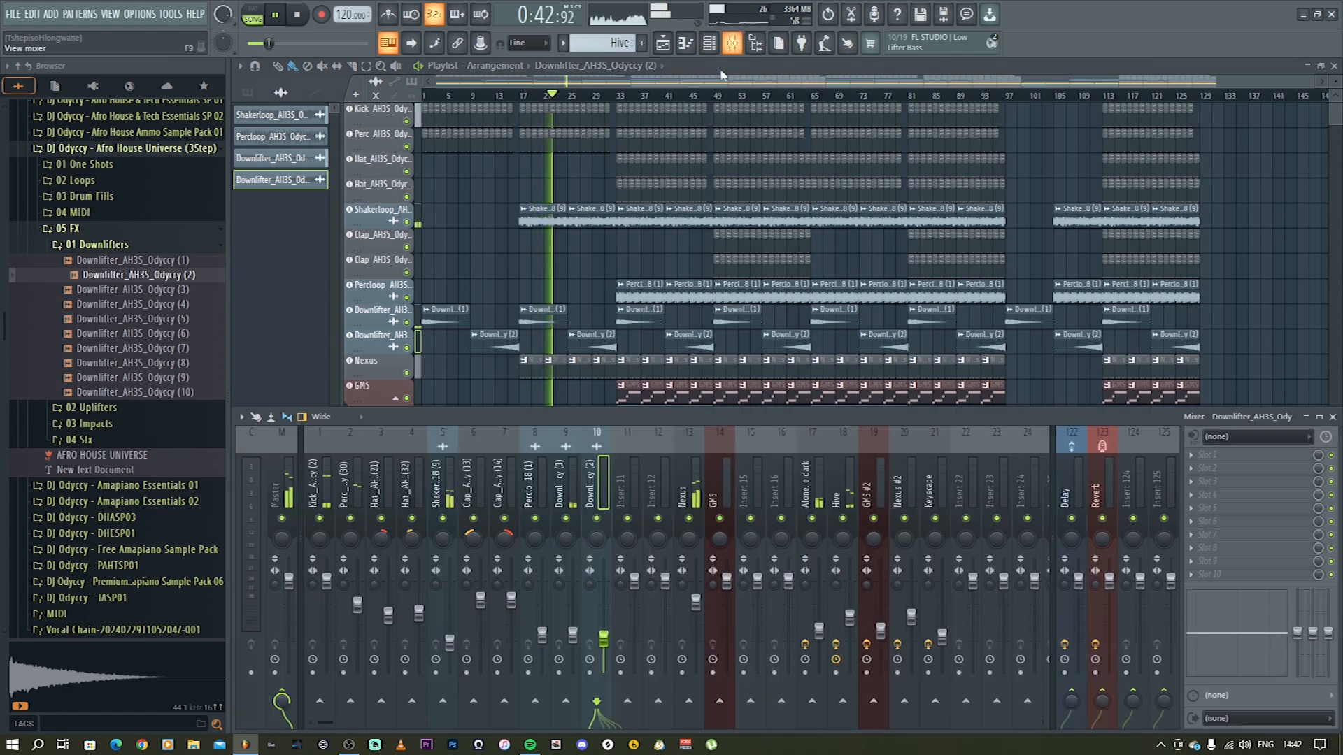
{"action": "left_click_drag", "start_coordinate": [573, 634], "coordinate": [574, 647]}
{"action": "left_click", "coordinate": [594, 632]}
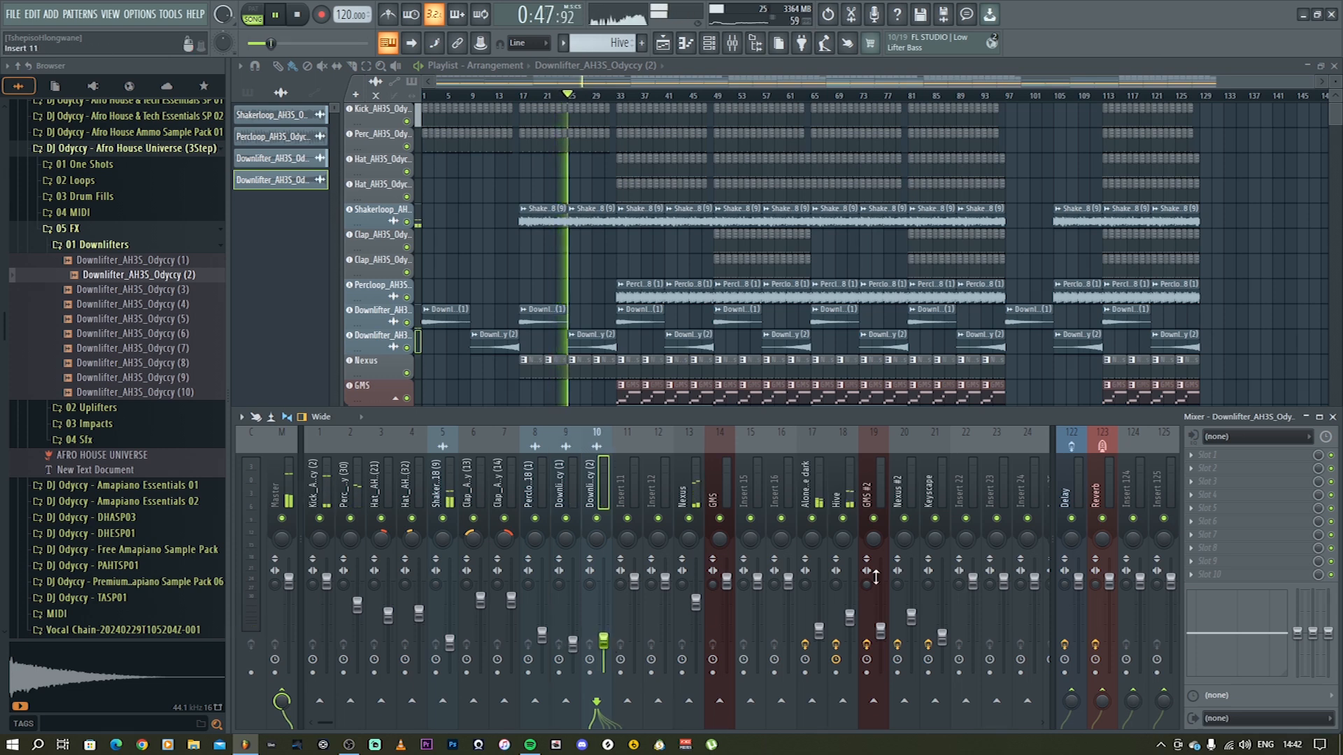
{"action": "right_click", "coordinate": [1251, 279]}
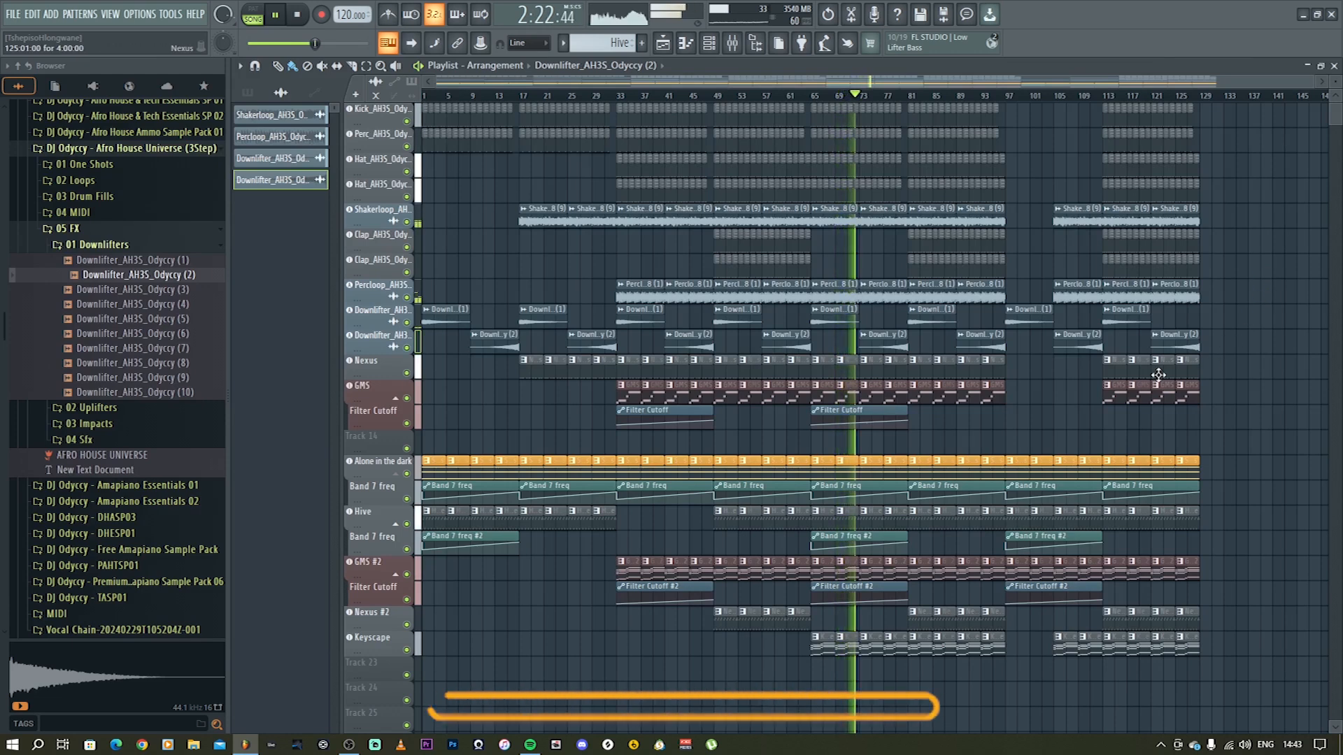
Step: Insert Kickstart in the first effect slot of the GMS track on mixer insert 14 and set its mix to 85%
{"action": "key", "text": "F9"}
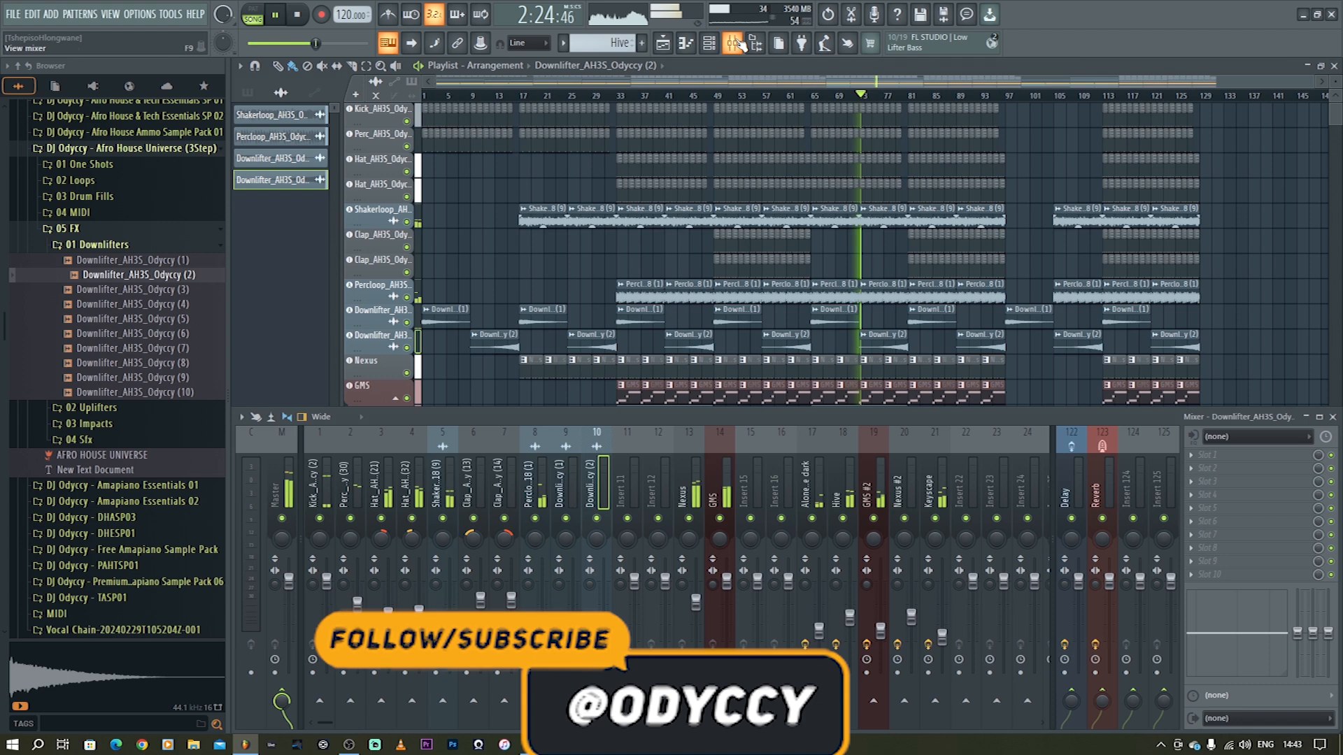
{"action": "left_click", "coordinate": [727, 503]}
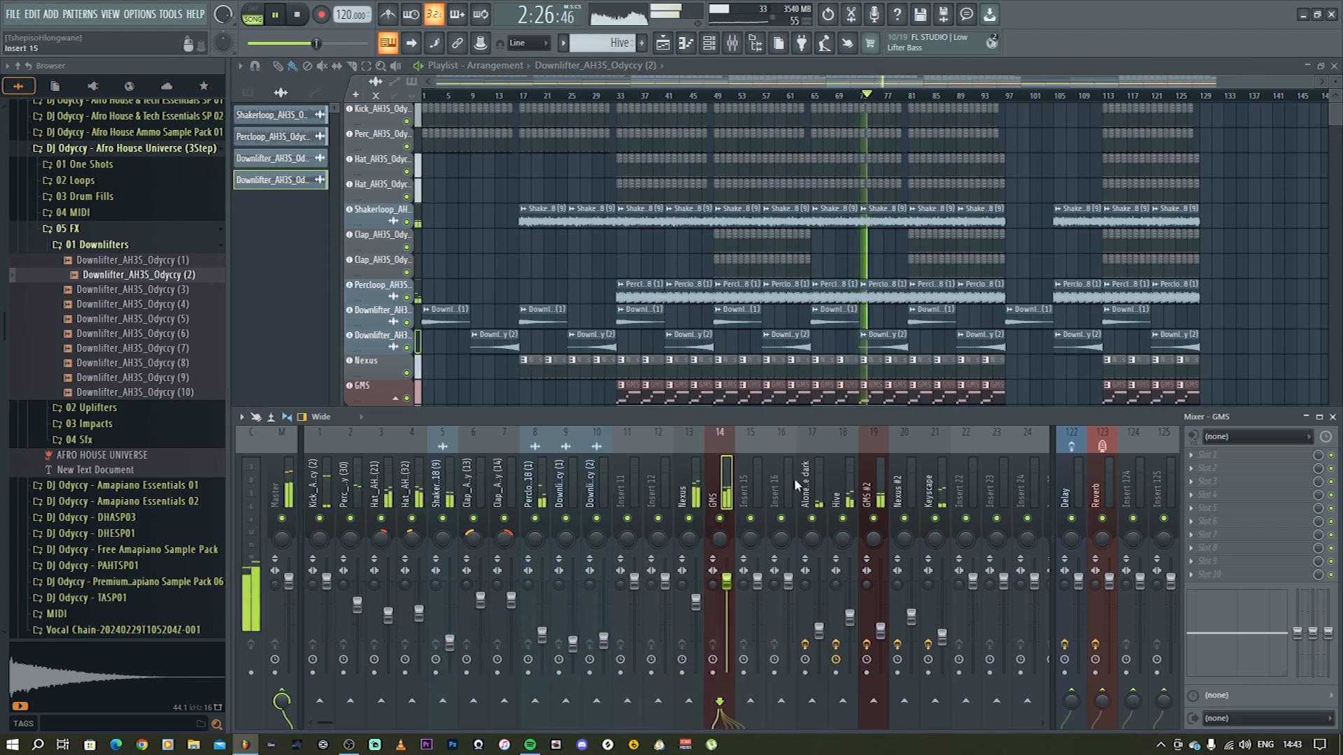
{"action": "left_click", "coordinate": [1190, 456]}
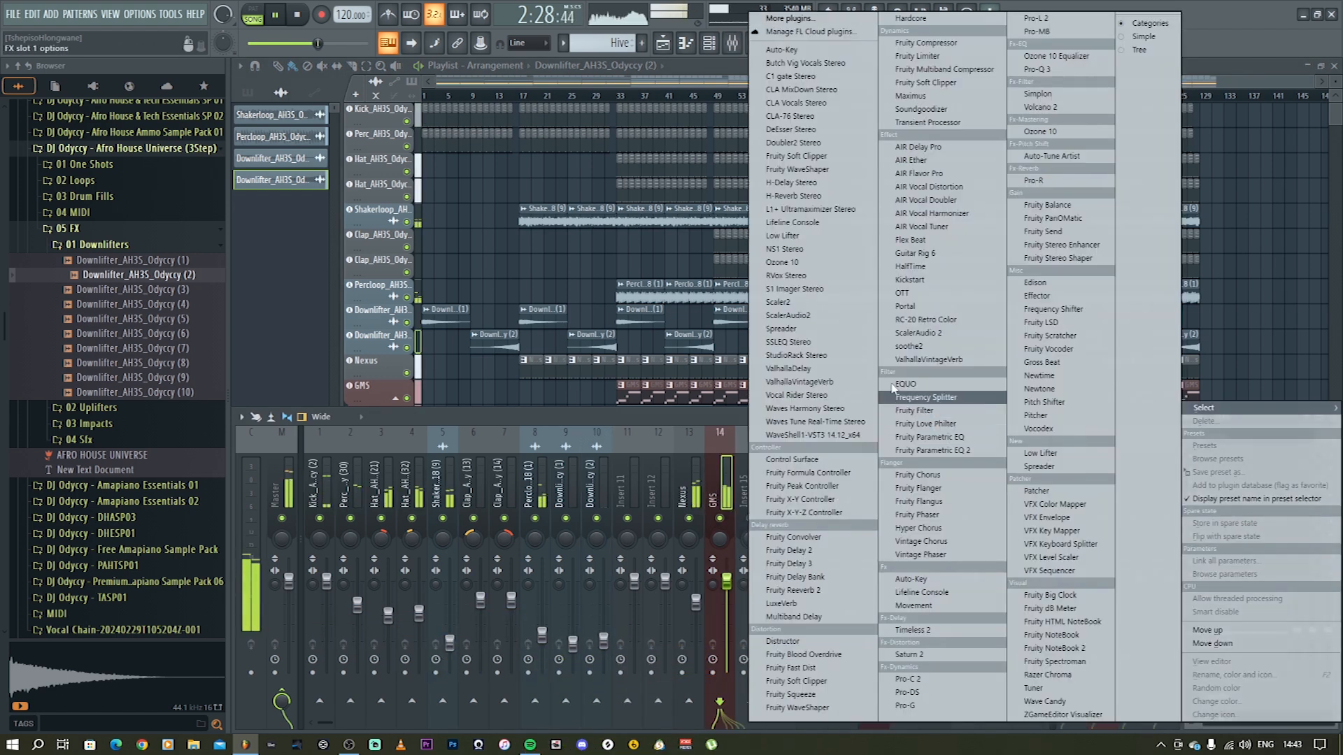
{"action": "left_click", "coordinate": [909, 280]}
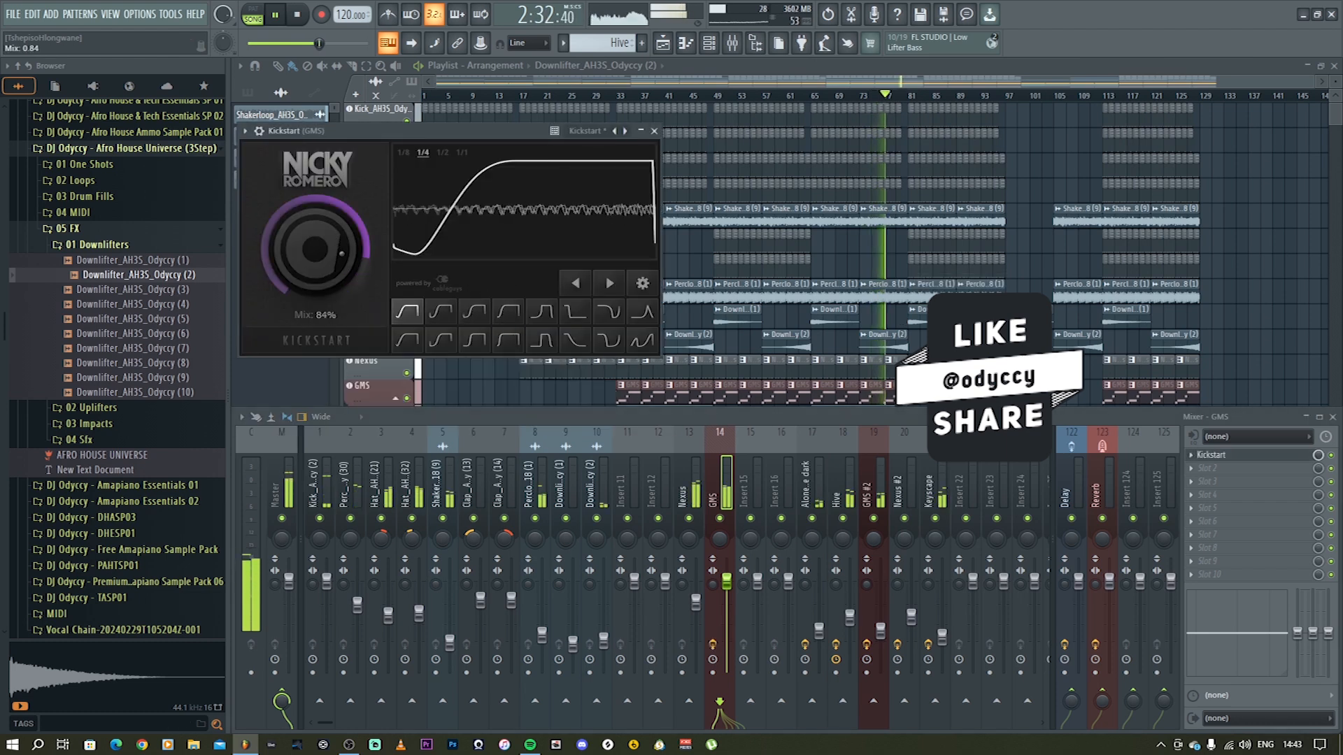
{"action": "left_click_drag", "start_coordinate": [315, 249], "coordinate": [315, 246]}
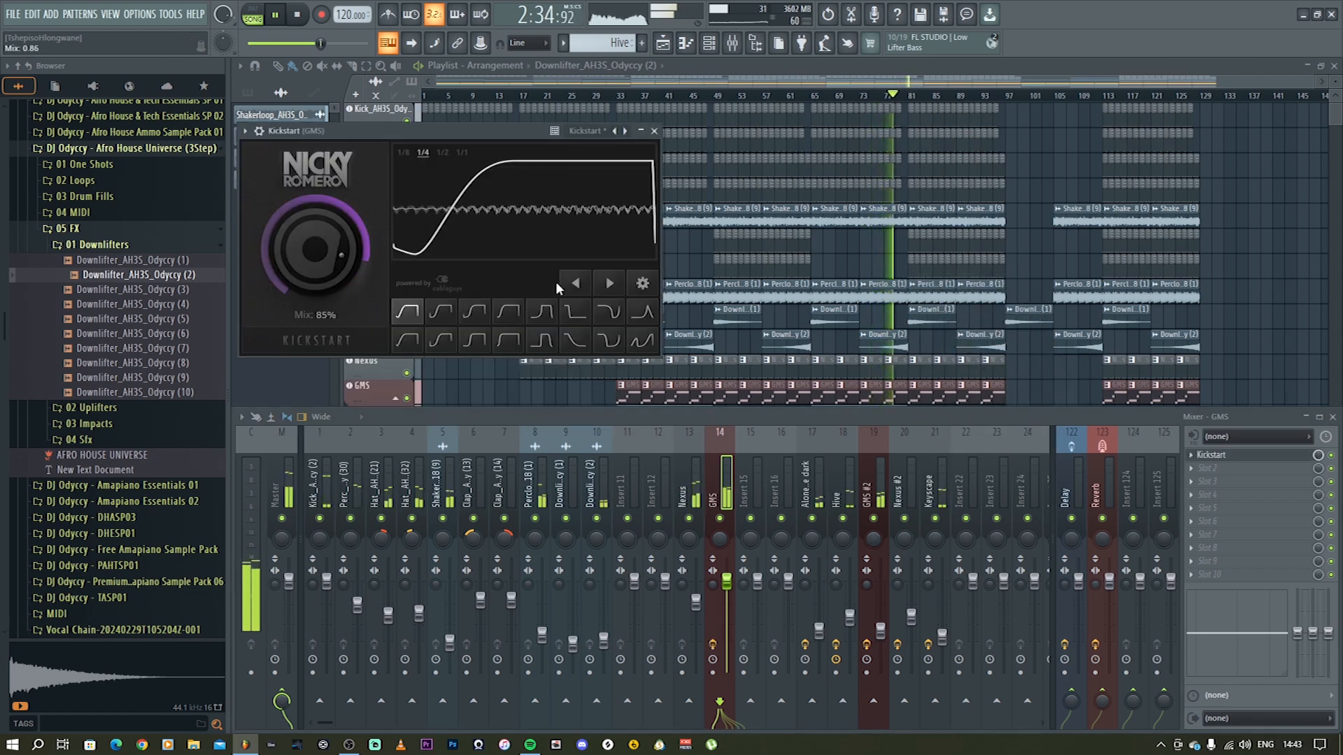
{"action": "left_click", "coordinate": [654, 131]}
{"action": "key", "text": "F9"}
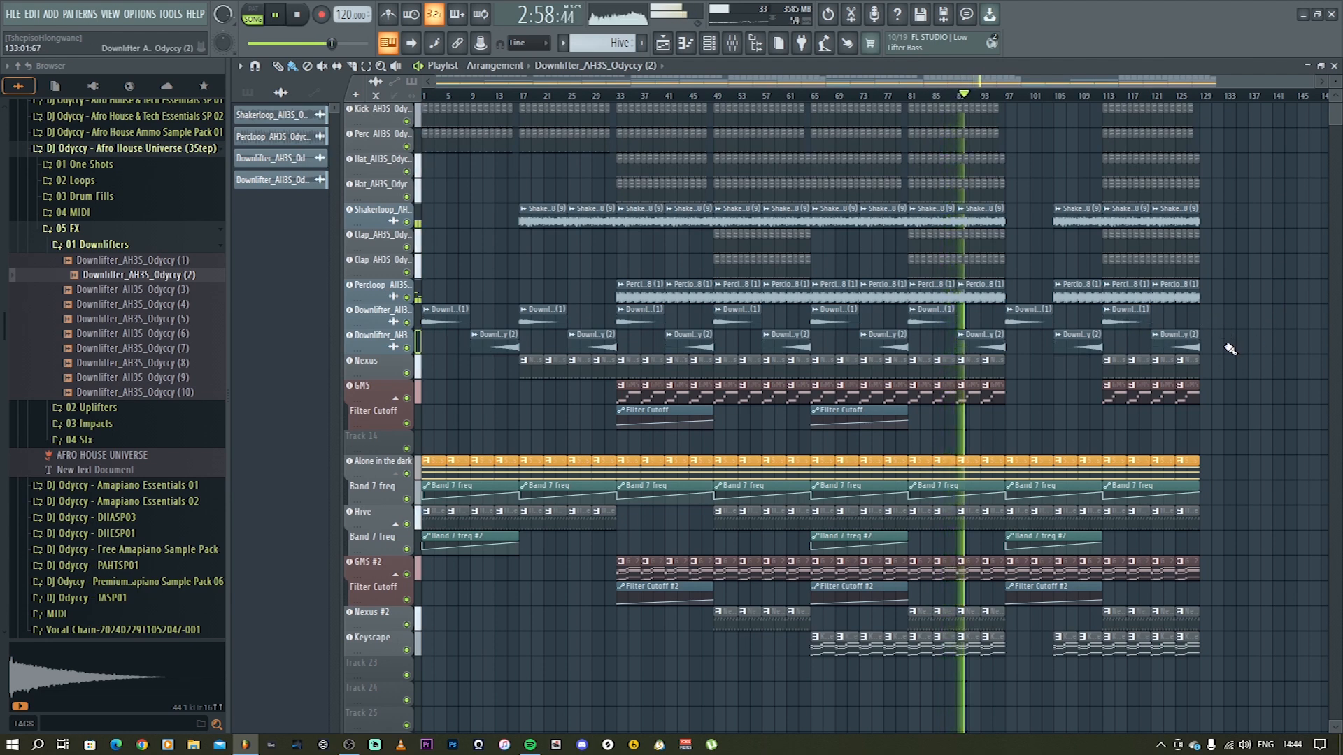
Step: Repeat the last pair of downlifters from bar 129, delete the extra Downlifter (2) copy and save the project
{"action": "left_click_drag", "start_coordinate": [1230, 349], "coordinate": [1102, 305]}
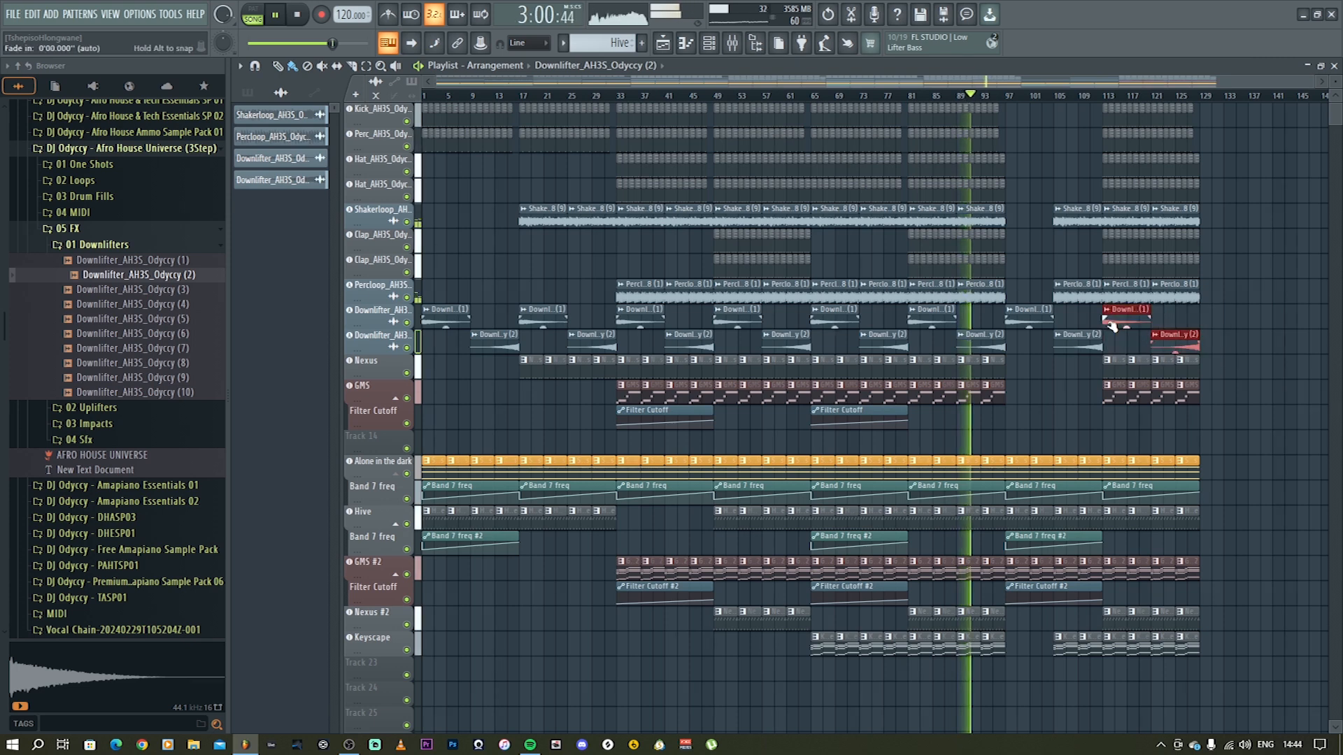
{"action": "key", "text": "ctrl+b"}
{"action": "right_click", "coordinate": [1292, 351]}
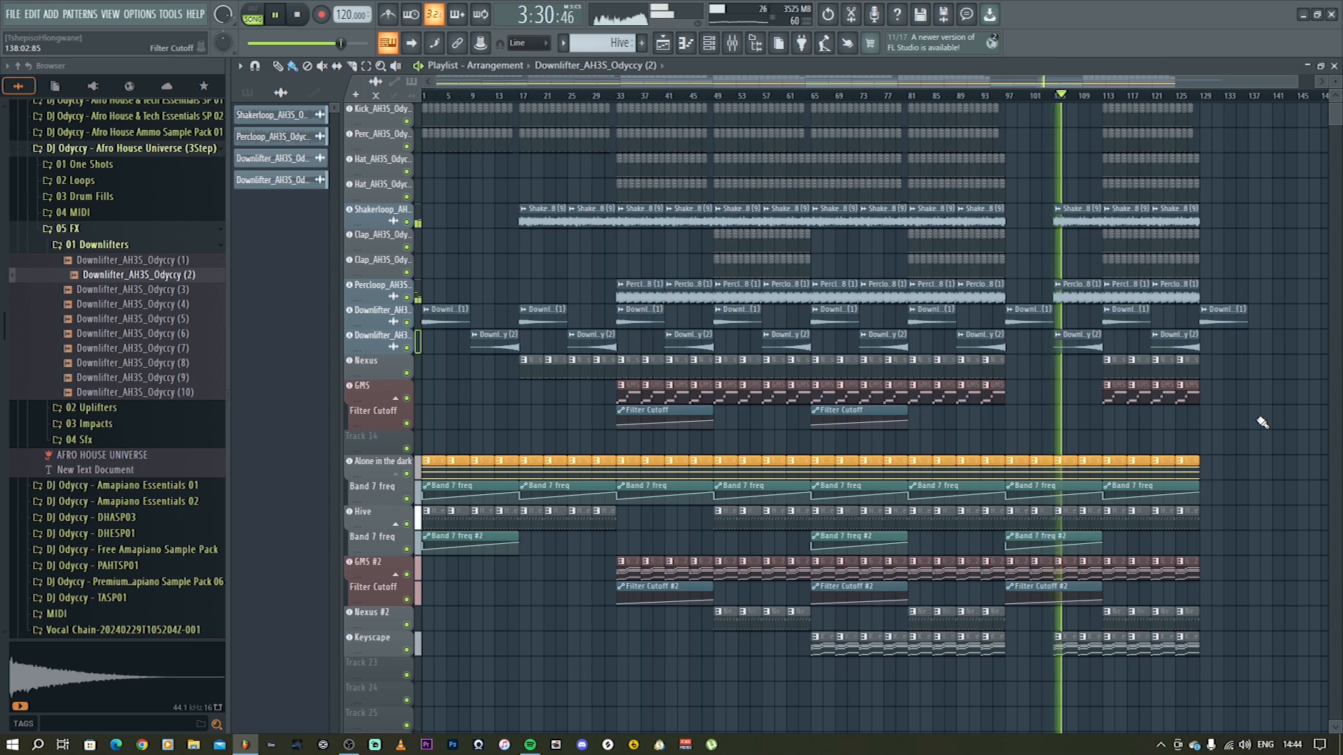
{"action": "key", "text": "ctrl+s"}
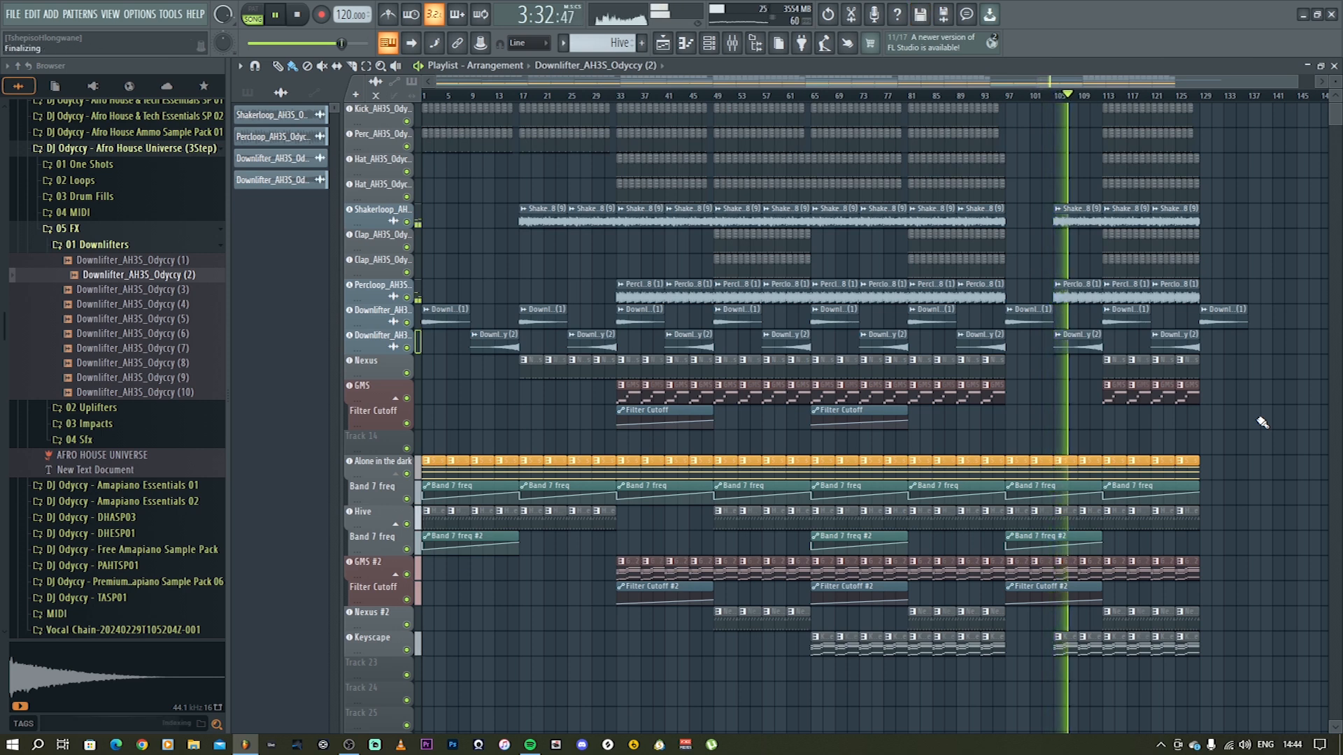